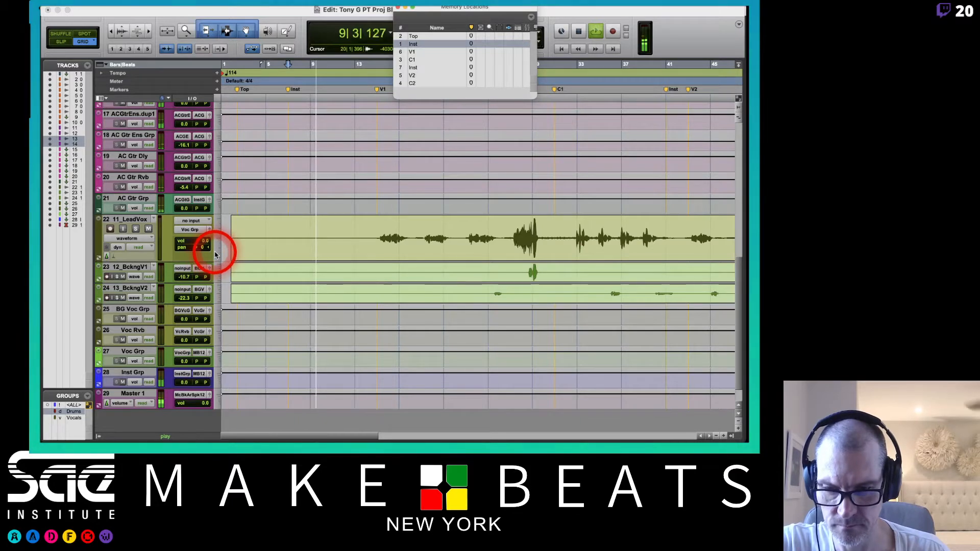
Step: Reduce the height of the 11_LeadVox track to small
left_click(213, 249)
left_click(225, 249)
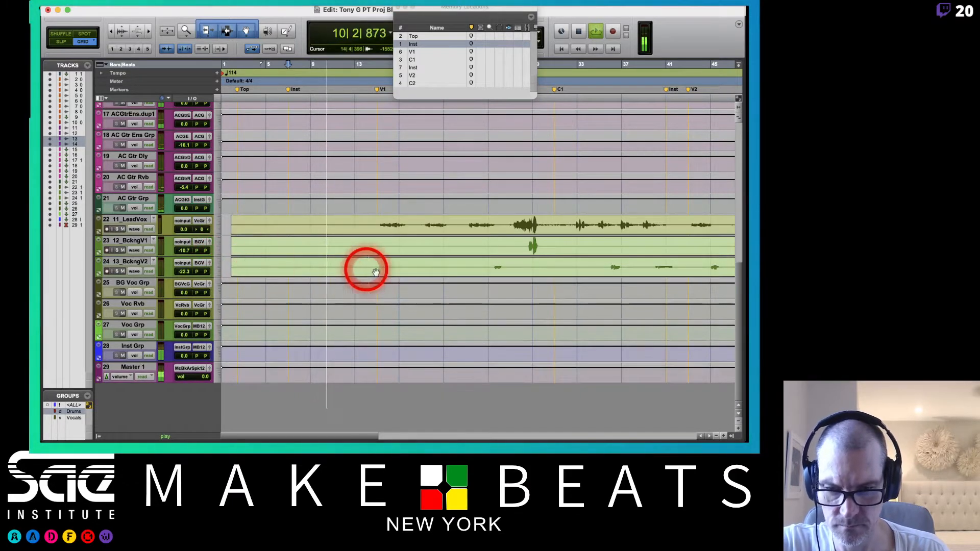
scroll(366, 264, "up", 4)
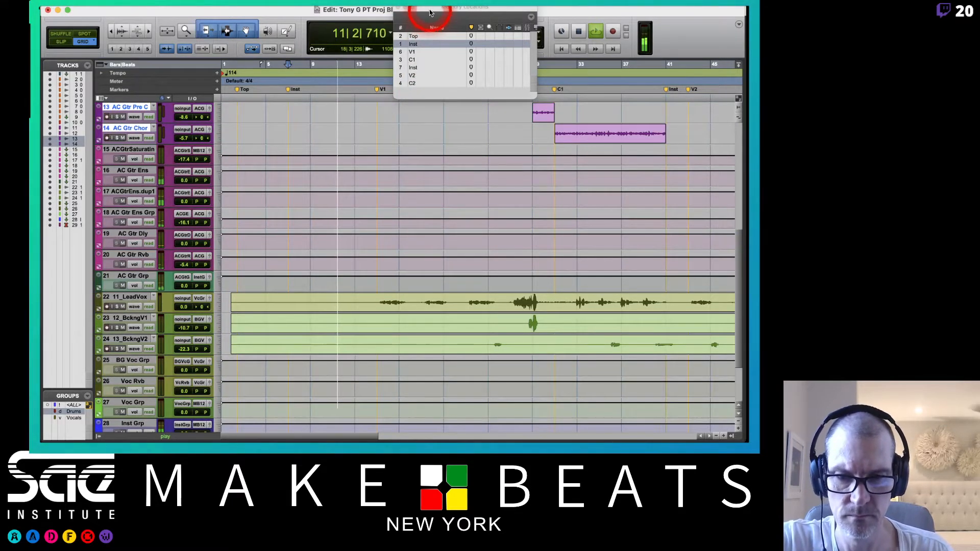
Step: Show the System Usage window and place it just below the transport controls, moving Memory Locations clear of the title bar
left_click_drag(429, 10, 396, 82)
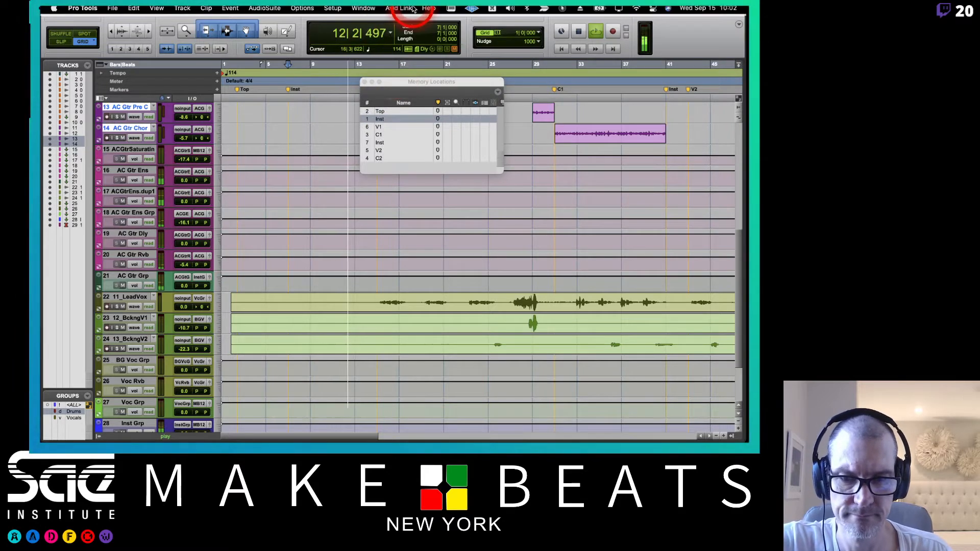
left_click(363, 8)
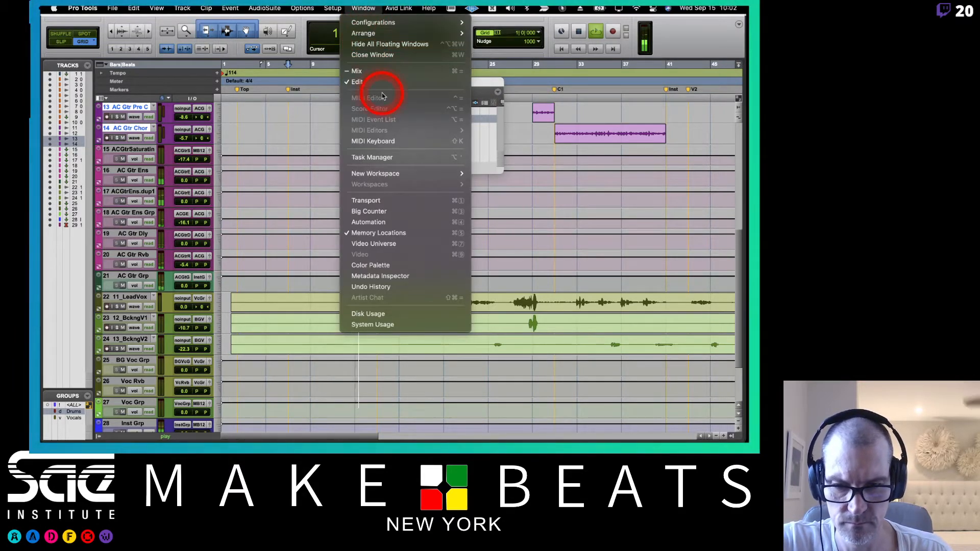
mouse_move(373, 173)
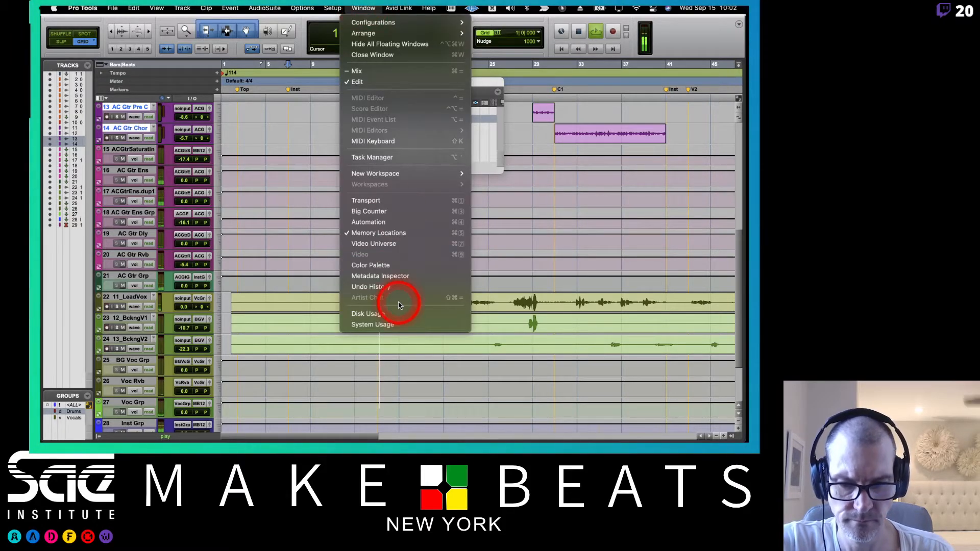
left_click(381, 324)
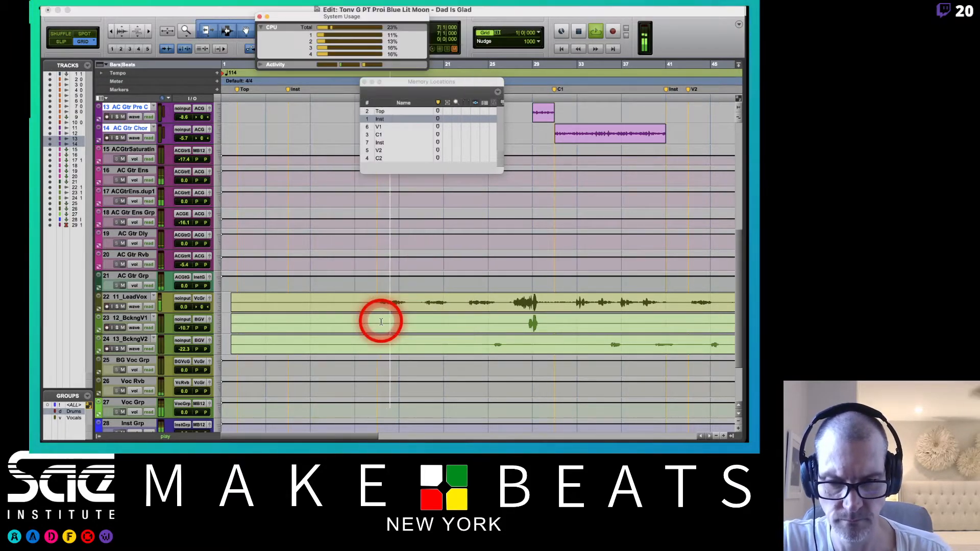
left_click_drag(382, 19, 691, 15)
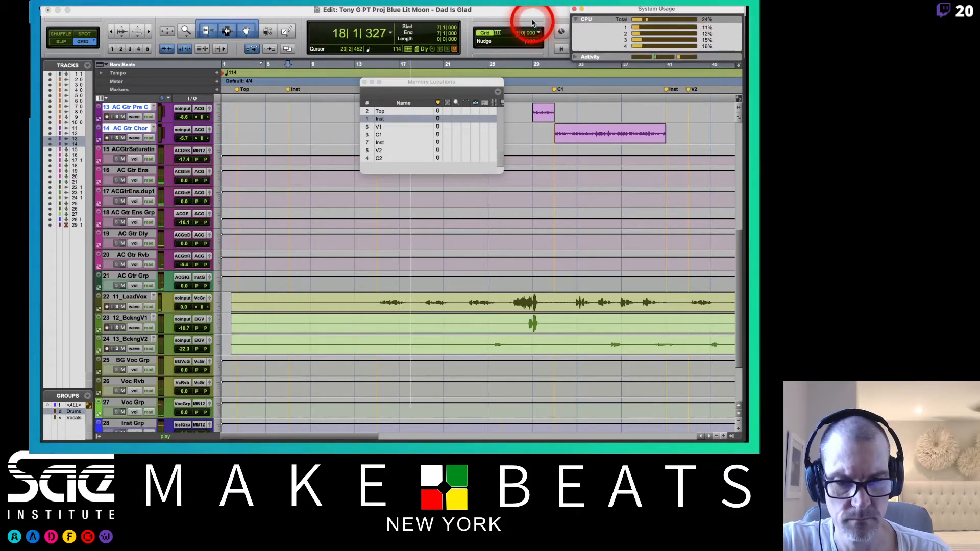
left_click_drag(607, 12, 606, 61)
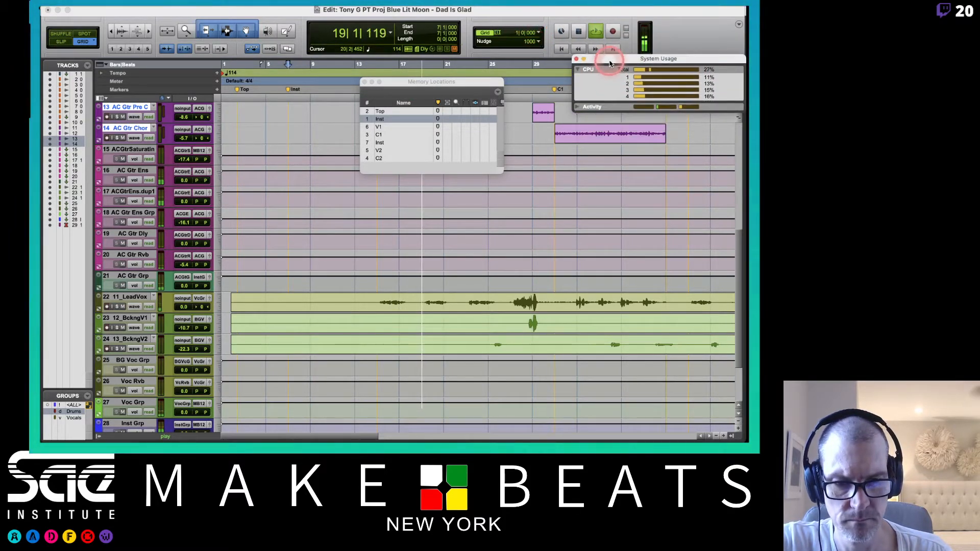
Step: Zoom the timeline out two levels to fit the whole song and close the Memory Locations window
left_click(427, 79)
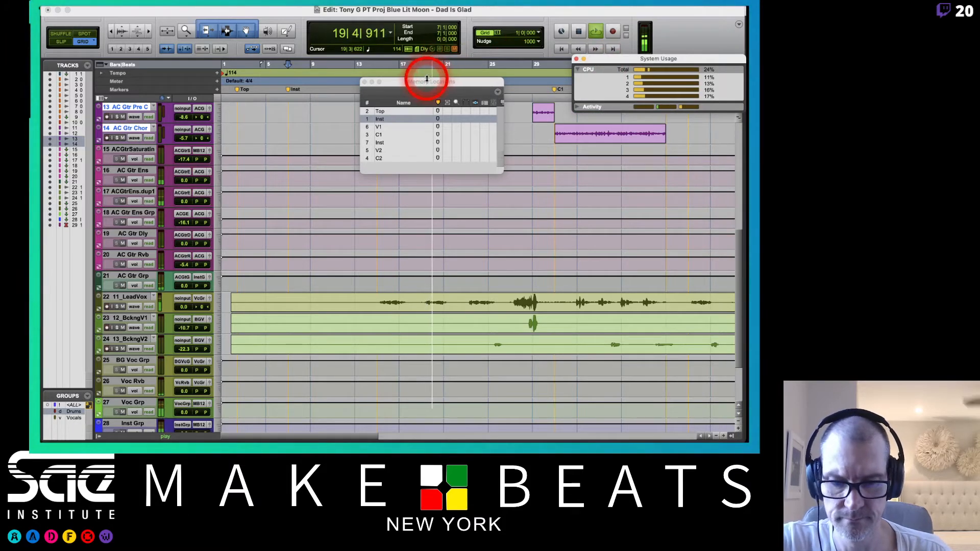
key("r")
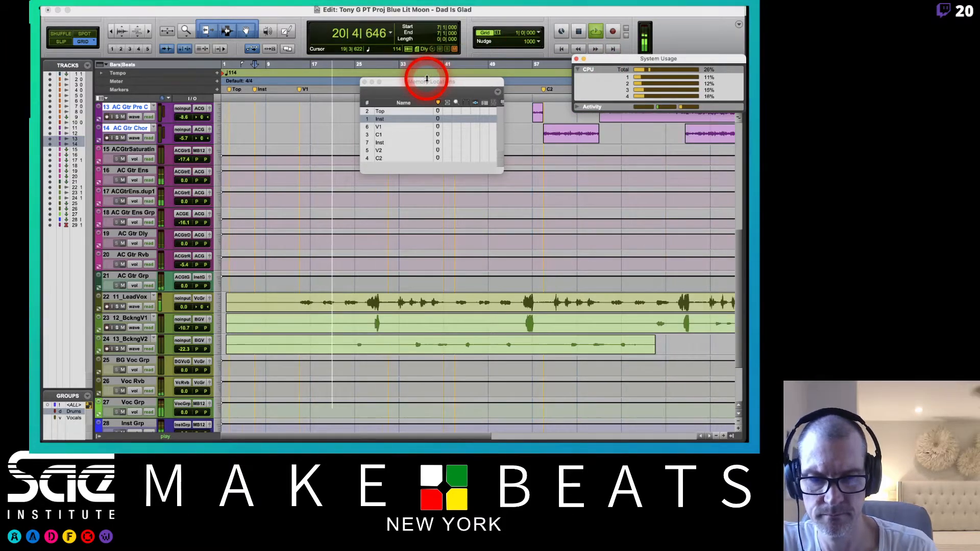
key("r")
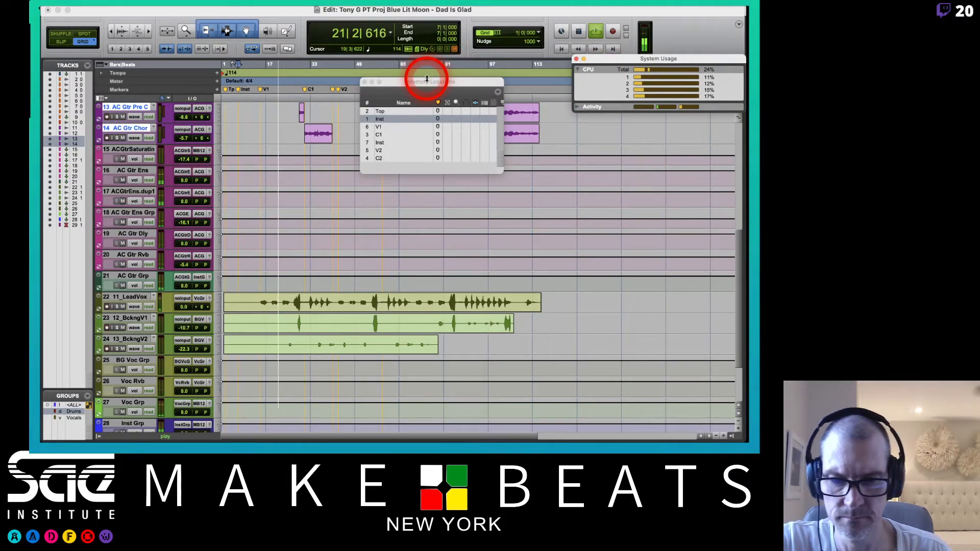
left_click(364, 83)
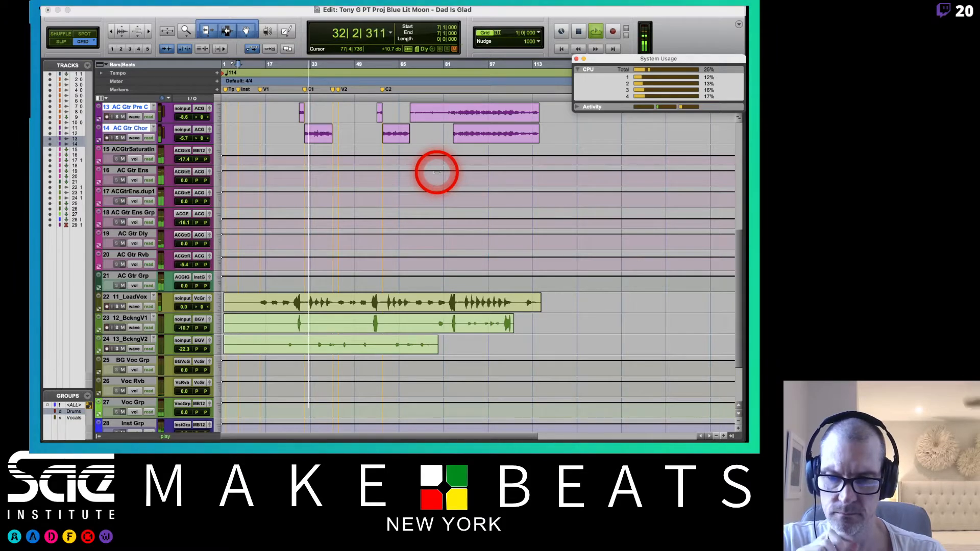
Step: In the Mix window, raise the 01_Kick fader to -0.8 dB and the 03_Overheads fader to -0.9 dB
scroll(480, 190, "up", 5)
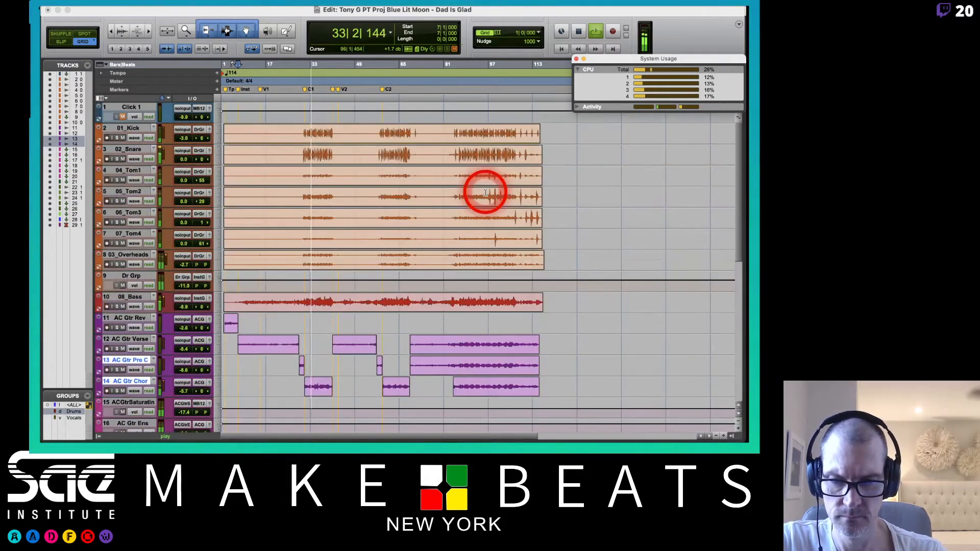
key("super+equal")
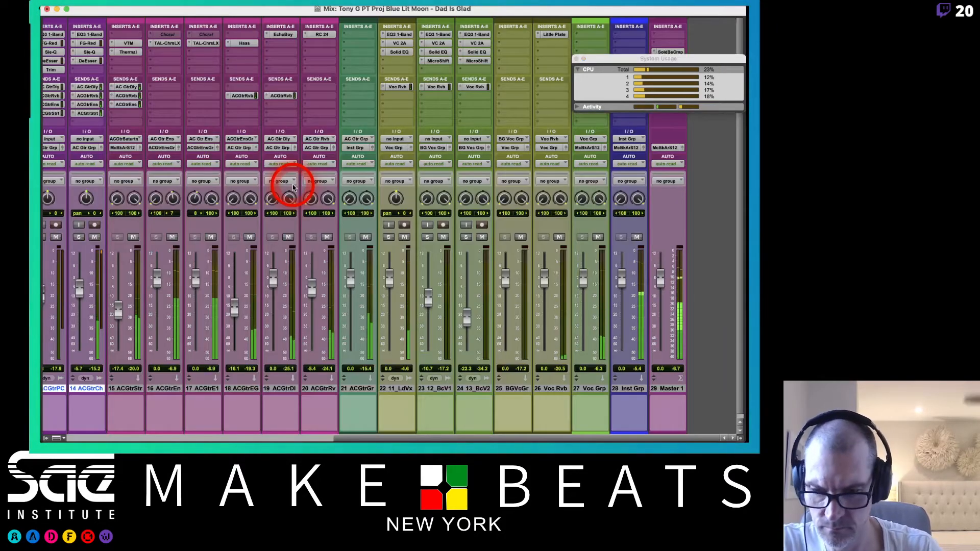
left_click(114, 401)
scroll(114, 403, "left", 10)
left_click_drag(102, 286, 95, 283)
key("super+z")
left_click(95, 285)
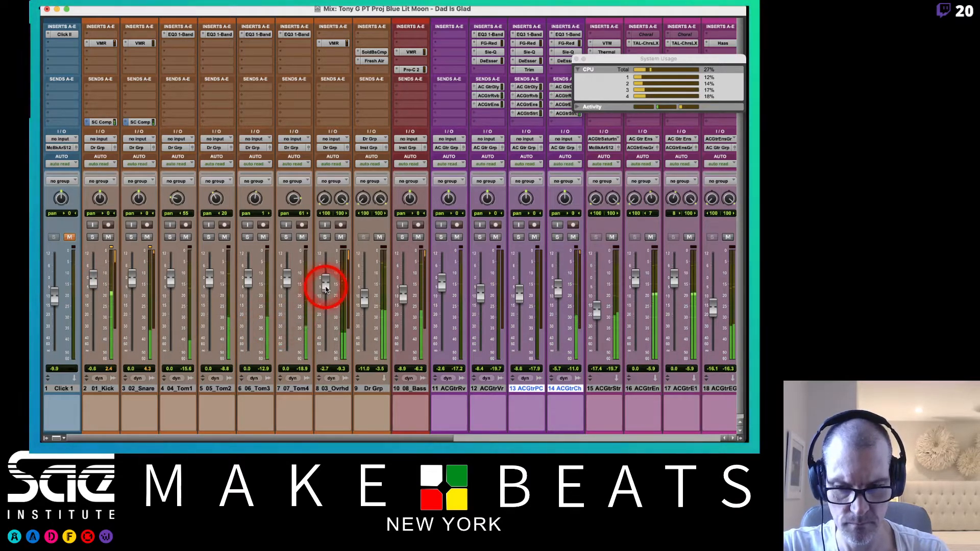
left_click_drag(324, 284, 325, 286)
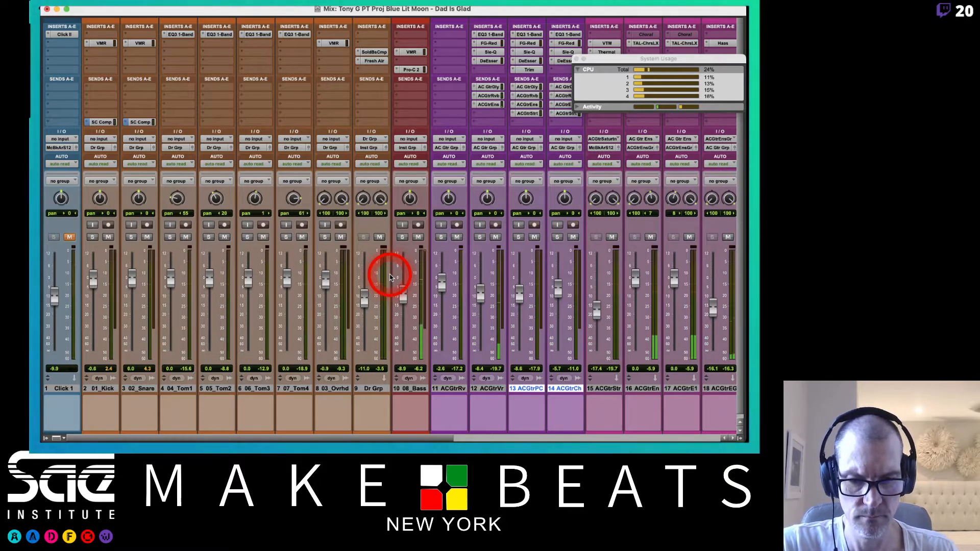
Step: In the Edit window, trim the start of the last AC Gtr Pre C clip to bar 84 and return to the session start
scroll(391, 277, "right", 12)
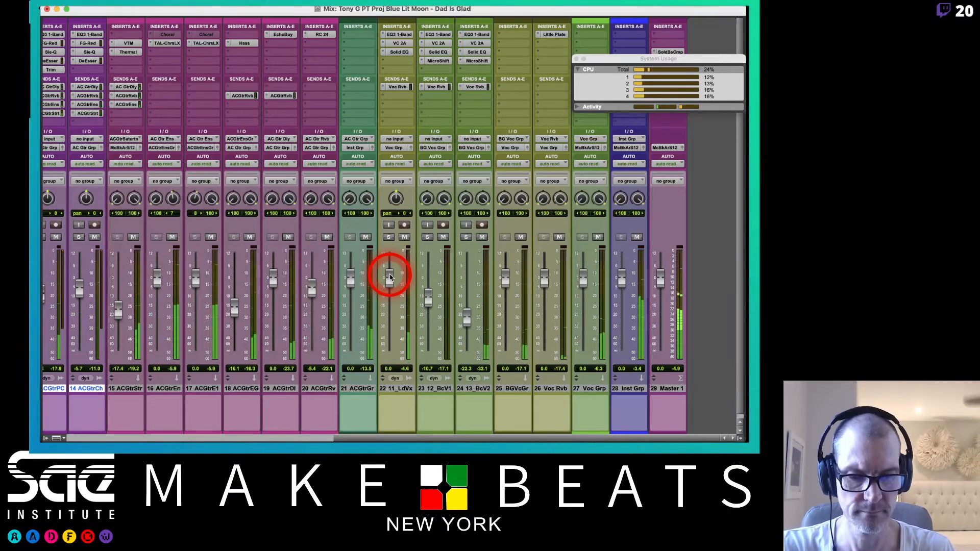
key("super+equal")
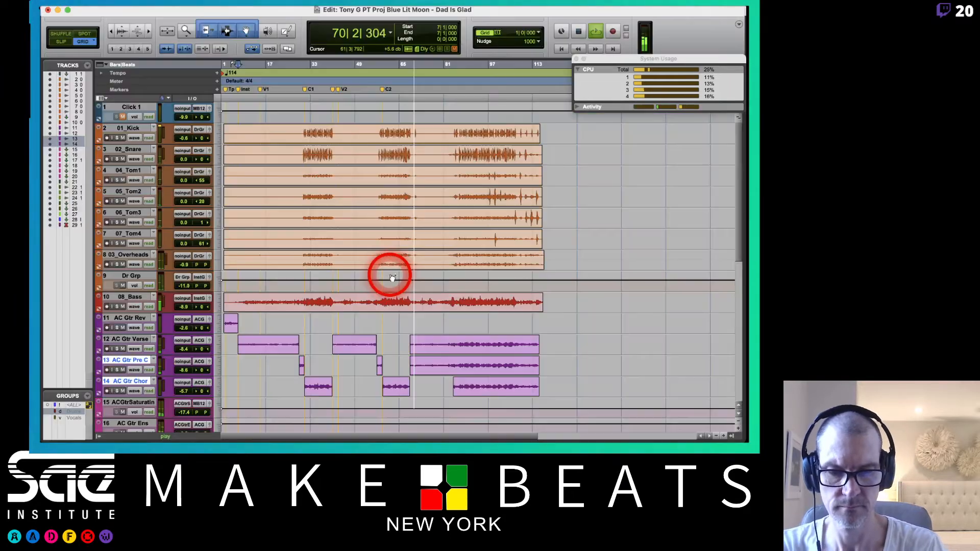
scroll(447, 292, "down", 3)
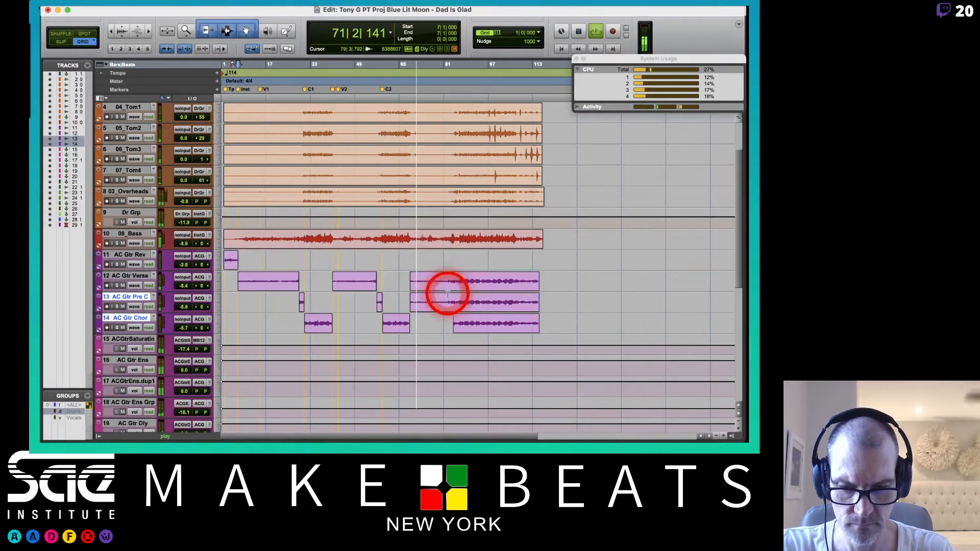
key("super+equal")
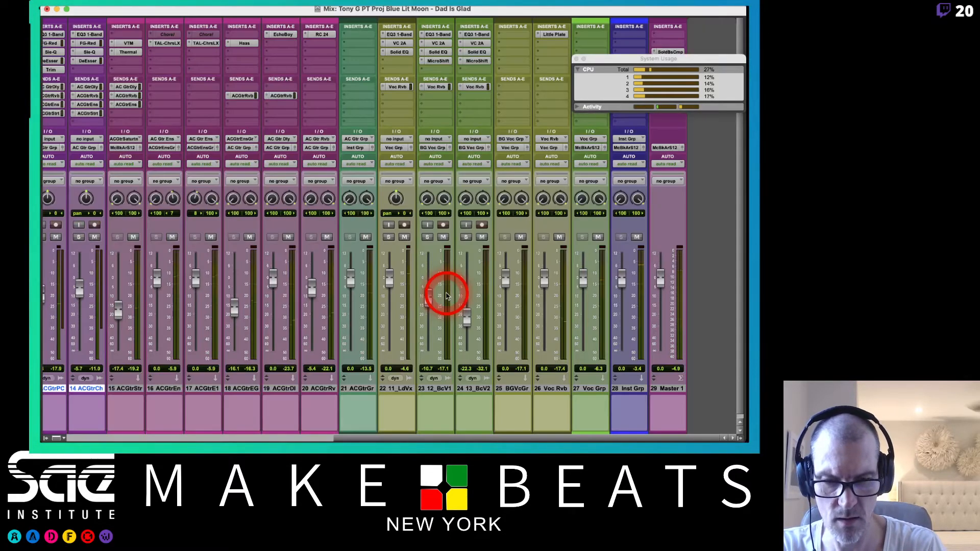
key("super+equal")
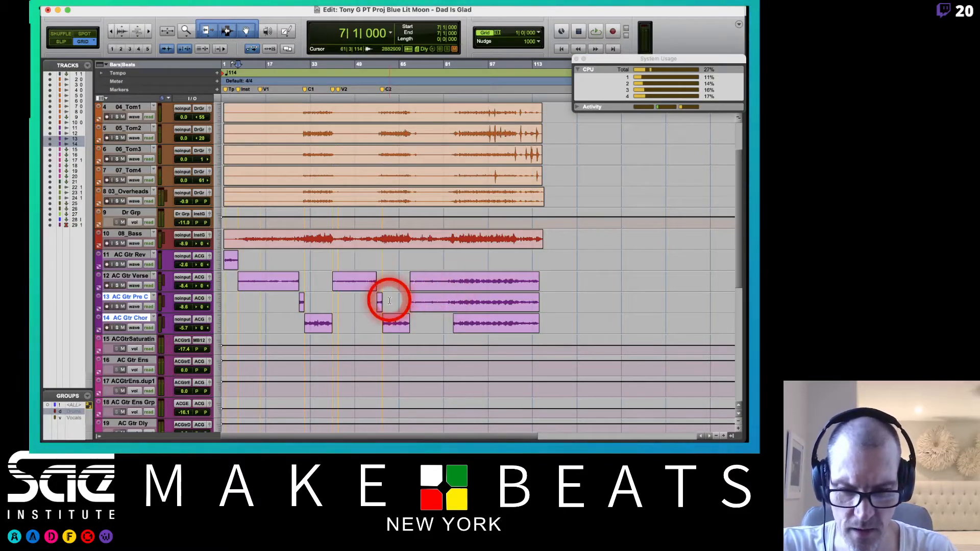
left_click_drag(413, 303, 454, 306)
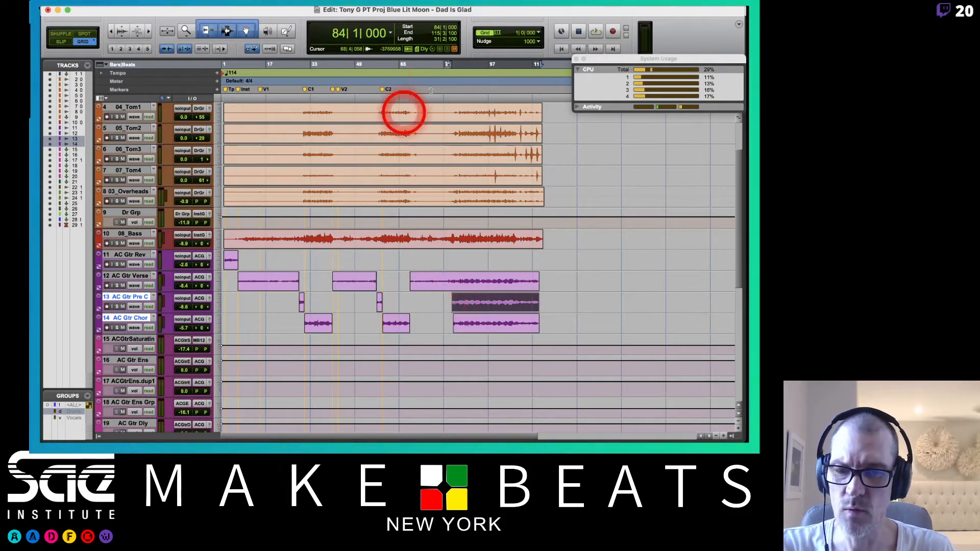
key("Return")
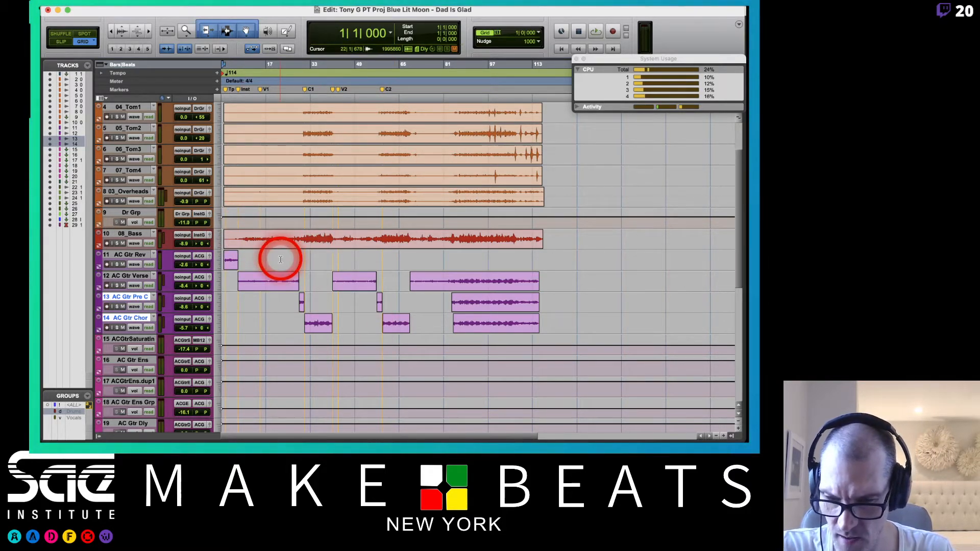
Step: Enlarge the AC Gtr Verse track height and zoom the timeline in three levels around bar 39
left_click(219, 287)
left_click(233, 312)
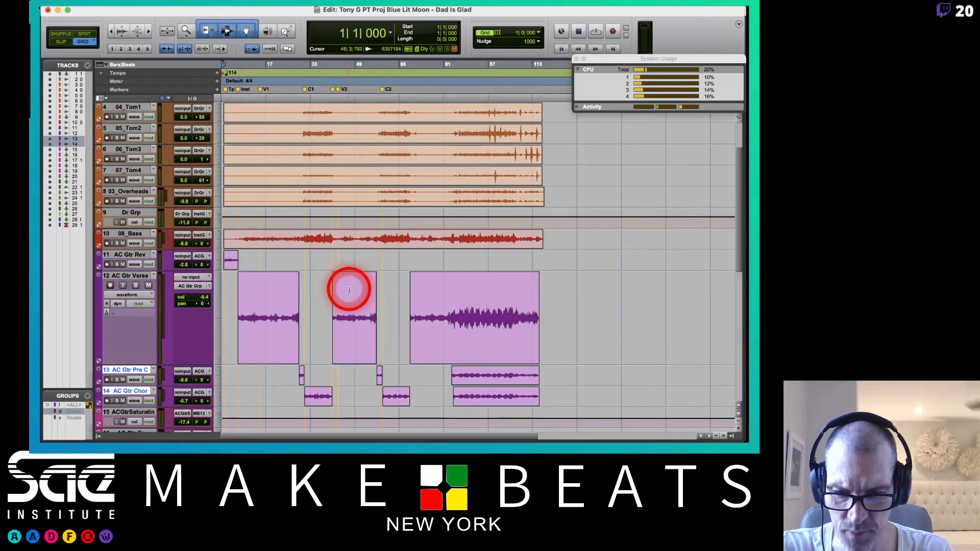
left_click(331, 311)
key("super+bracketright")
key("super+bracketright")
key("super+bracketright")
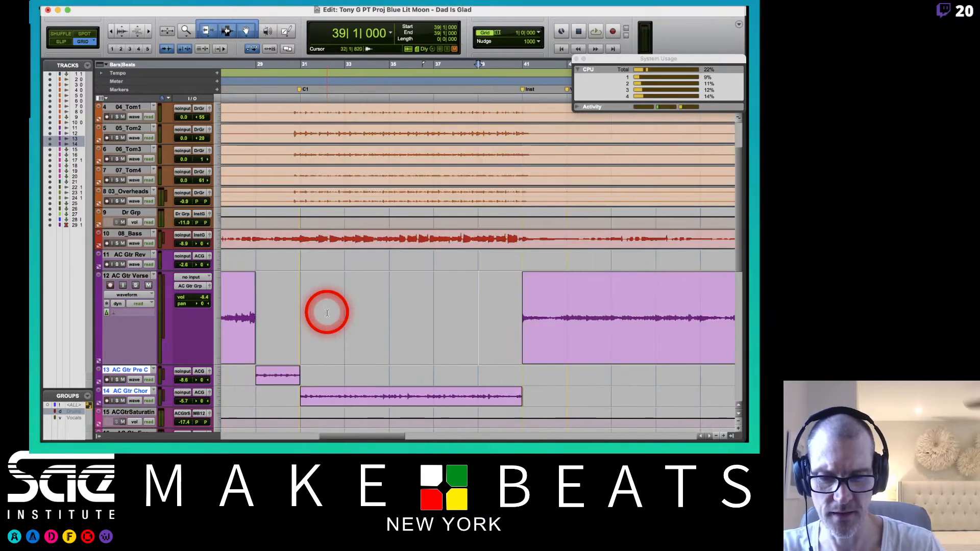
Step: Play the song from the start of the second AC Gtr Verse clip at bar 41 and switch to Slip mode
scroll(482, 363, "right", 5)
left_click(280, 313)
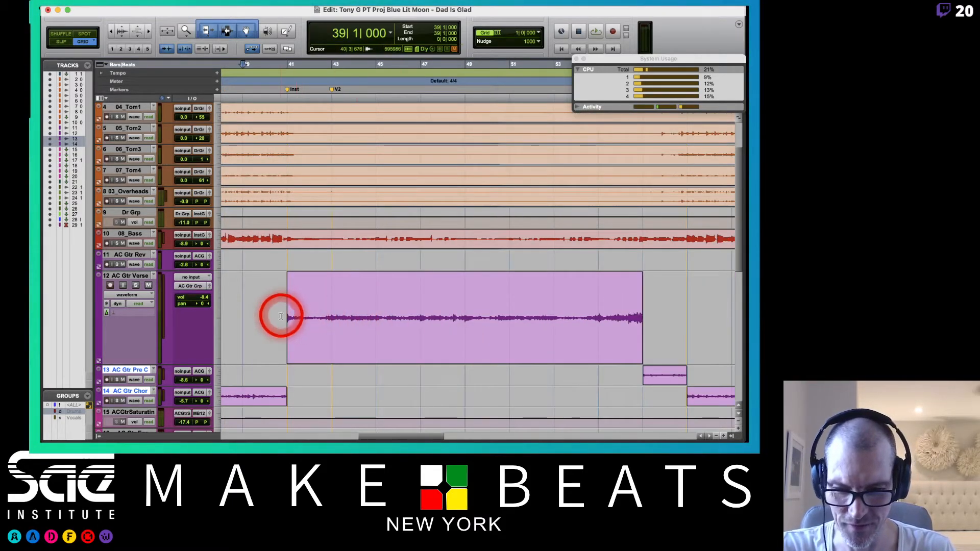
left_click(281, 316)
key("space")
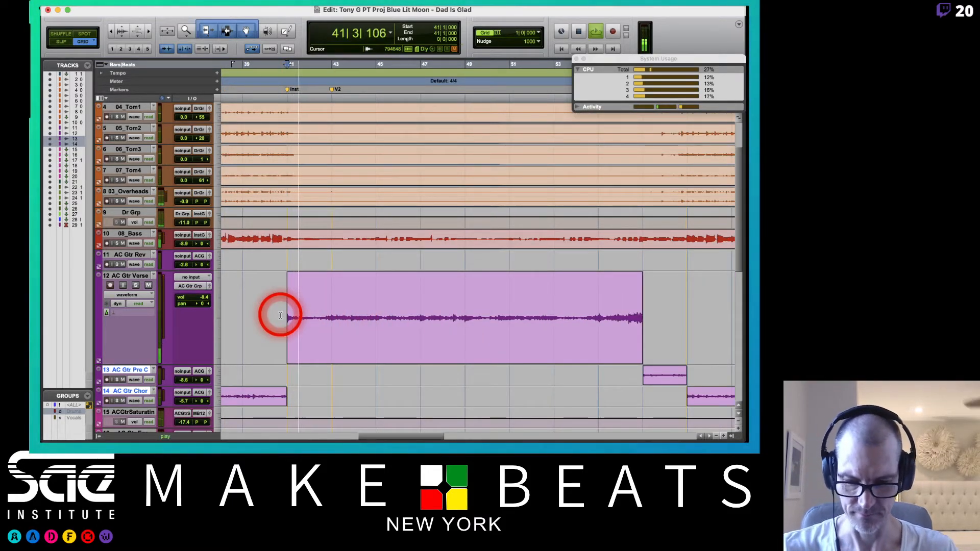
key("F2")
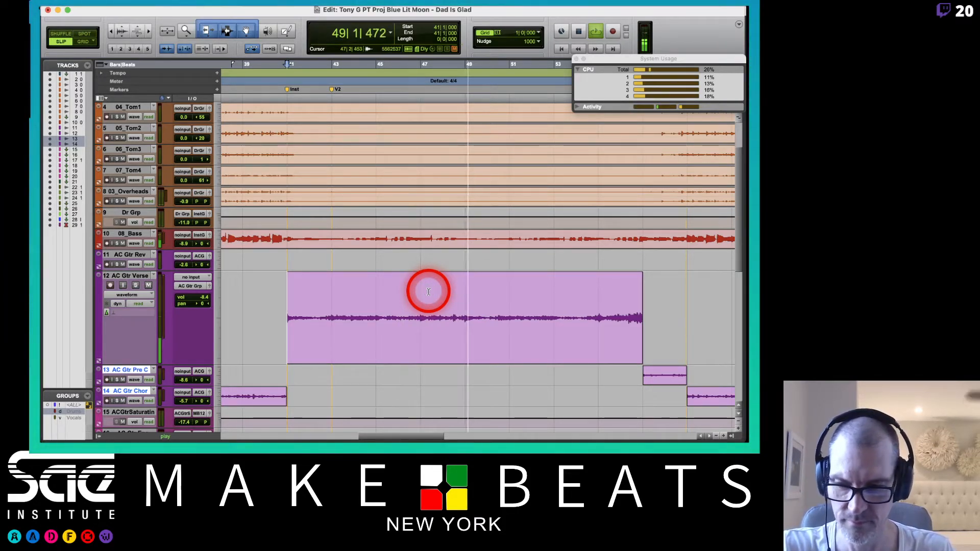
Step: Stop playback, set the 11_LeadVox track height to medium, and zoom in on its waveform around bar 48
scroll(459, 296, "down", 10)
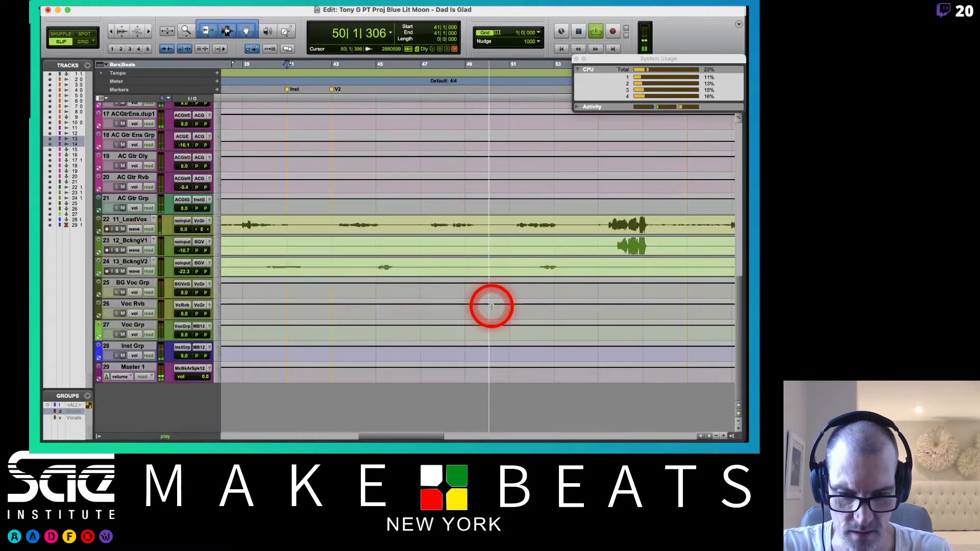
key("space")
left_click(216, 227)
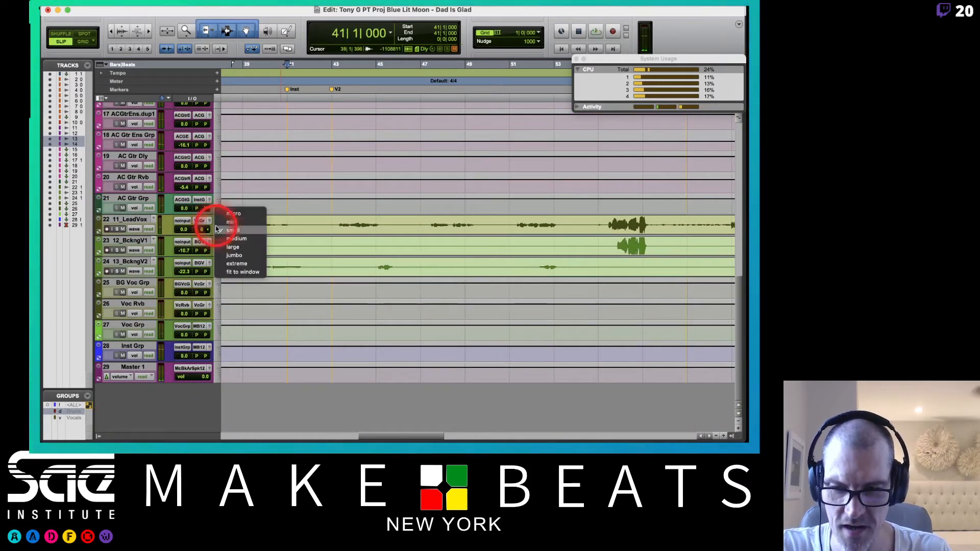
left_click(223, 240)
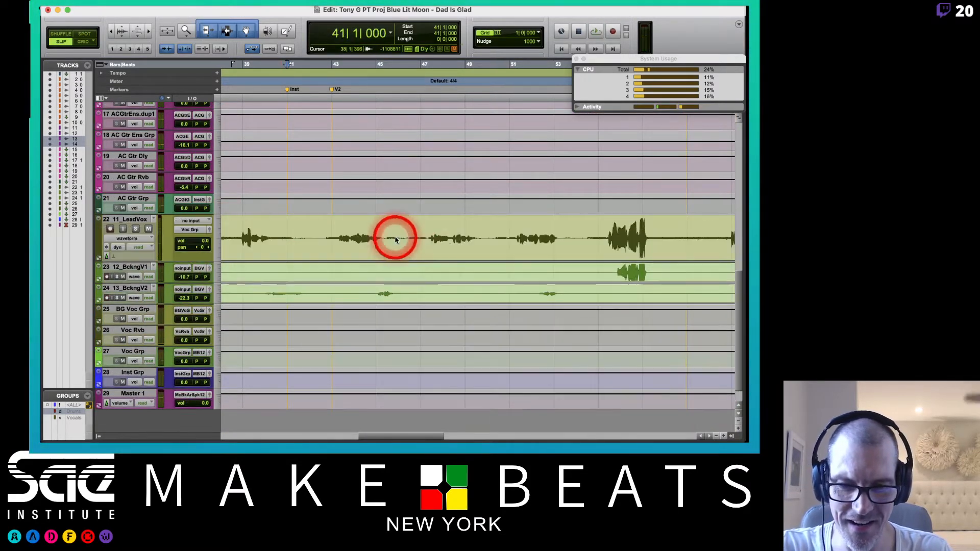
left_click(464, 236)
key("super+]")
key("super+]")
key("super+]")
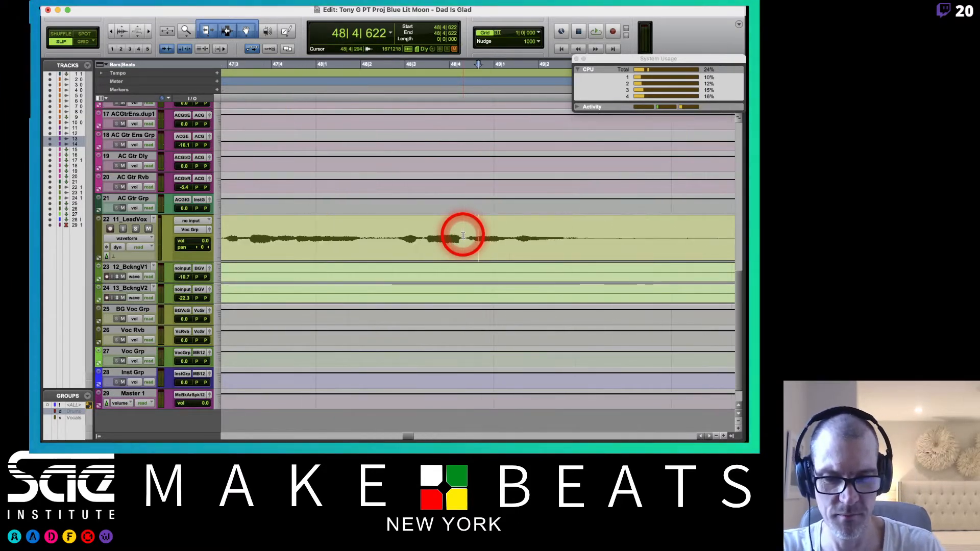
Step: Audition the lead vocal from 48|2|573 and place the edit cursor at 49|3|633 in the gap after the phrase
left_click(386, 235)
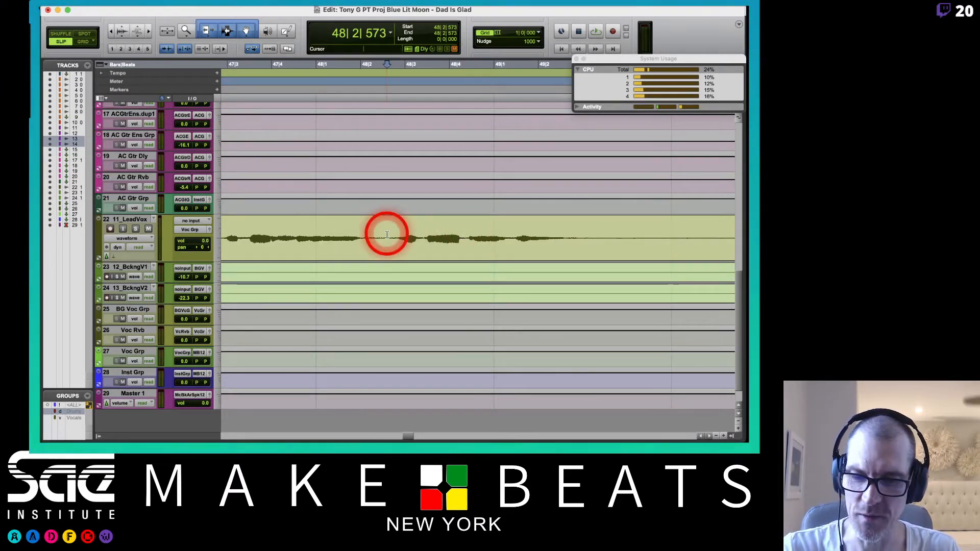
key("space")
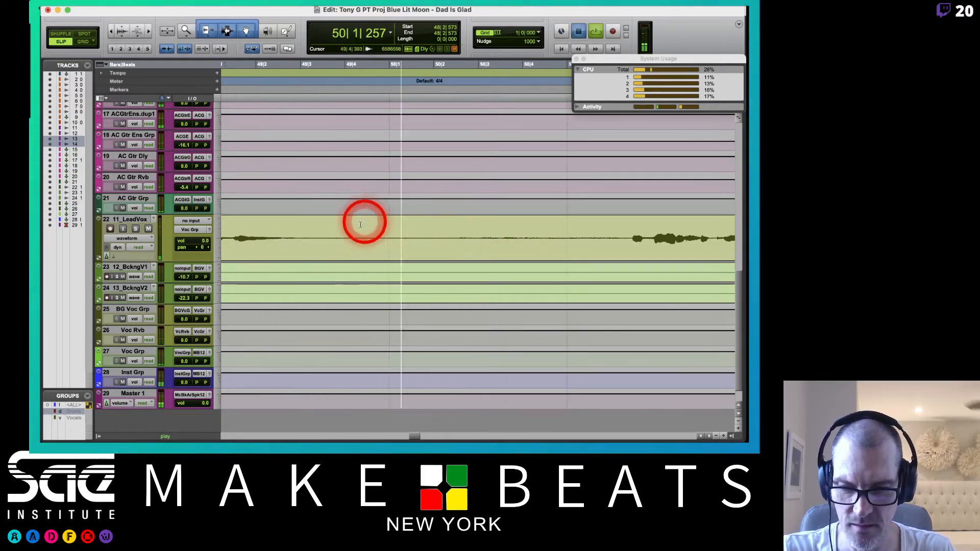
key("space")
left_click(330, 233)
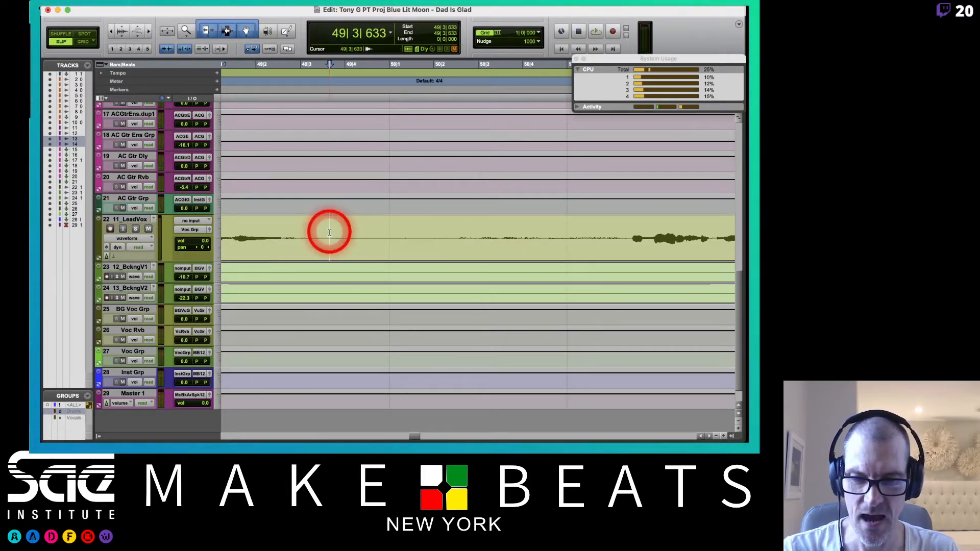
Step: Separate the 11_LeadVox gap at 49|3|633 and 51|2|393, and show clip gain info on the clips
left_click(629, 233)
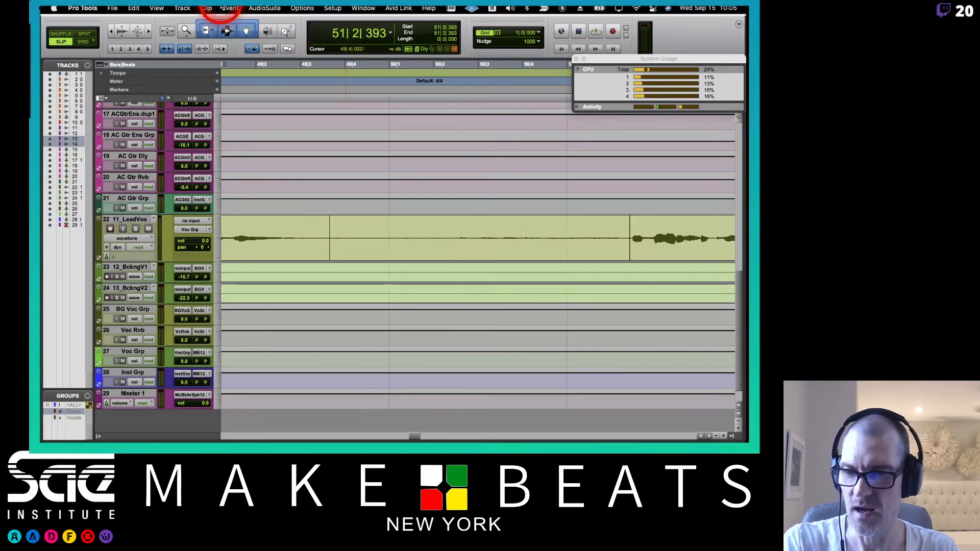
left_click(156, 8)
mouse_move(163, 82)
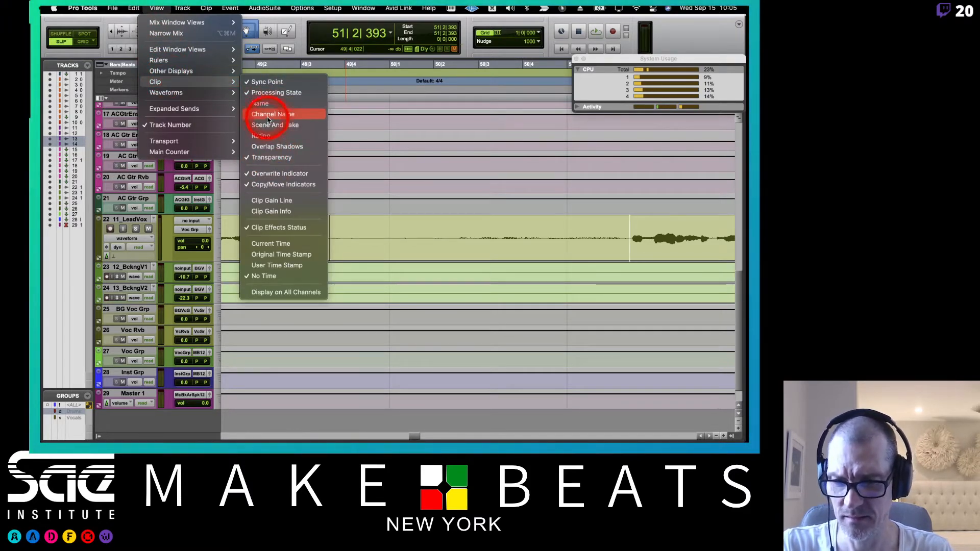
left_click(264, 211)
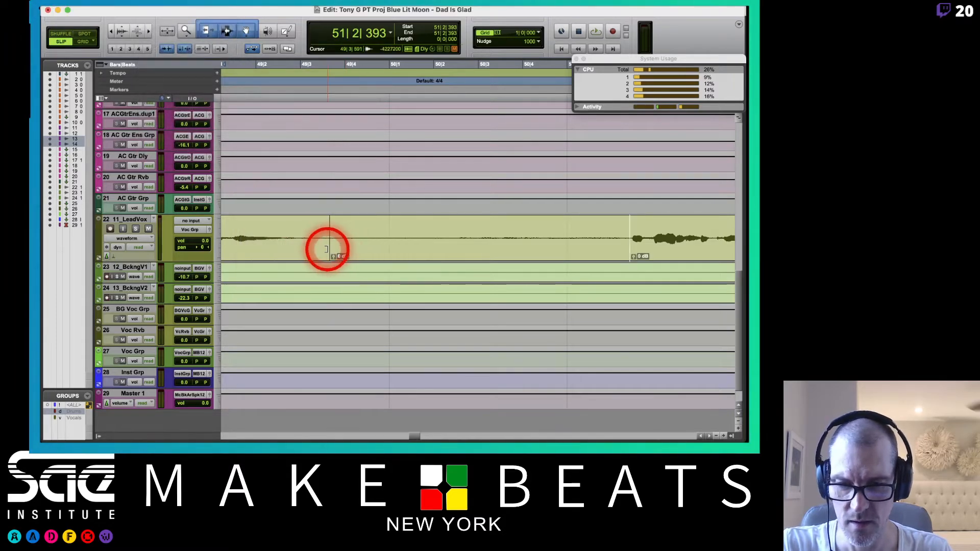
Step: Lower the clip gain of the separated gap clip on 11_LeadVox by about 10 dB
left_click_drag(334, 260, 335, 267)
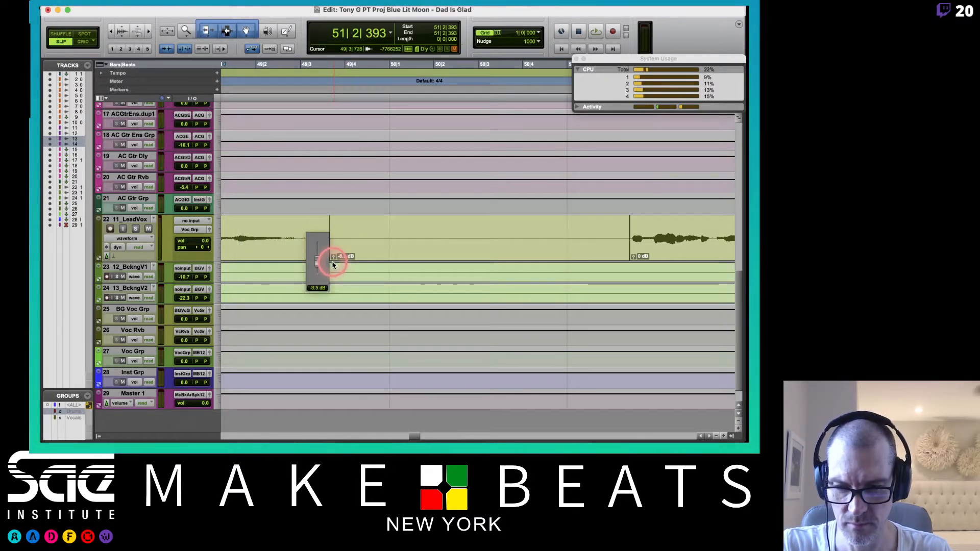
left_click_drag(333, 265, 333, 260)
left_click(242, 238)
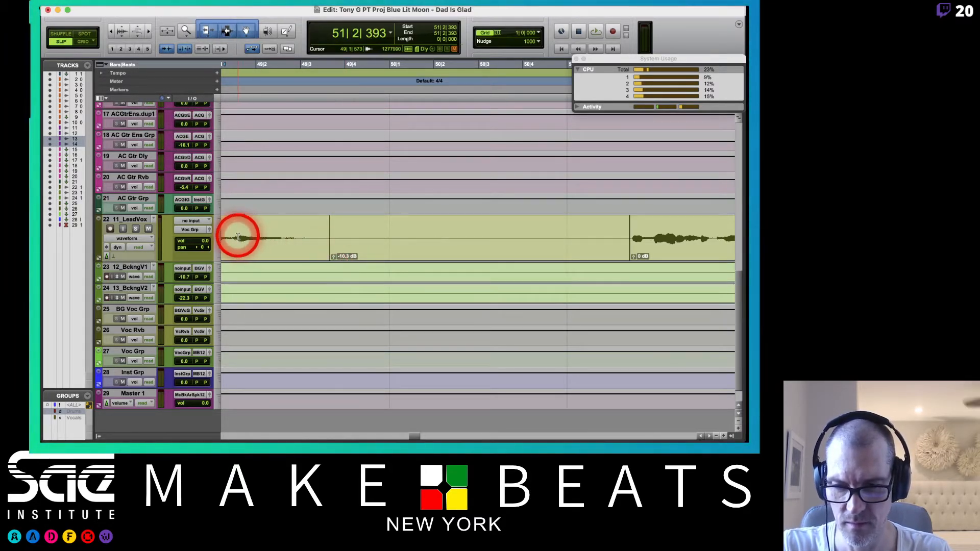
key("ctrl+super+space")
key("space")
left_click(237, 234)
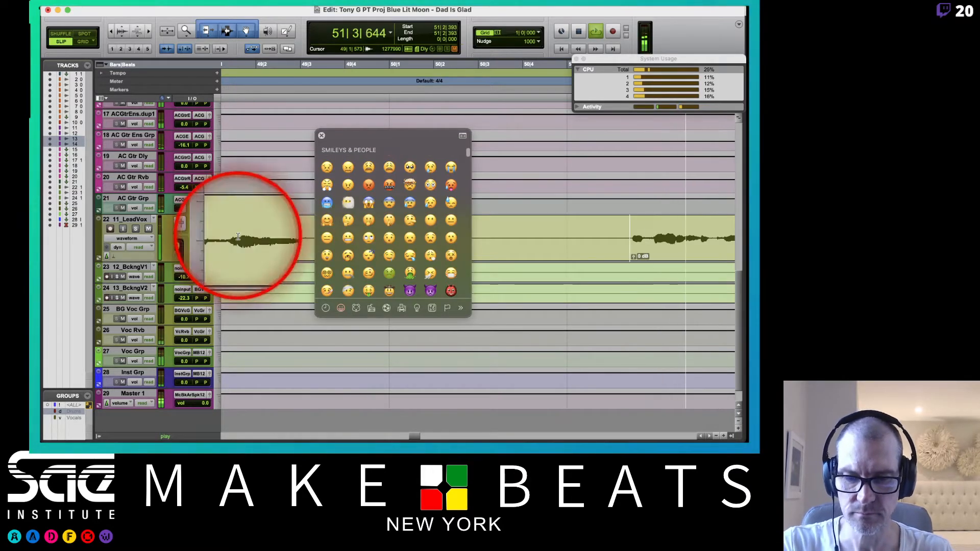
Step: Play the lead vocal from 48|2|223 and compare the gap with the 11_LeadVox track muted and unmuted
scroll(262, 232, "left", 5)
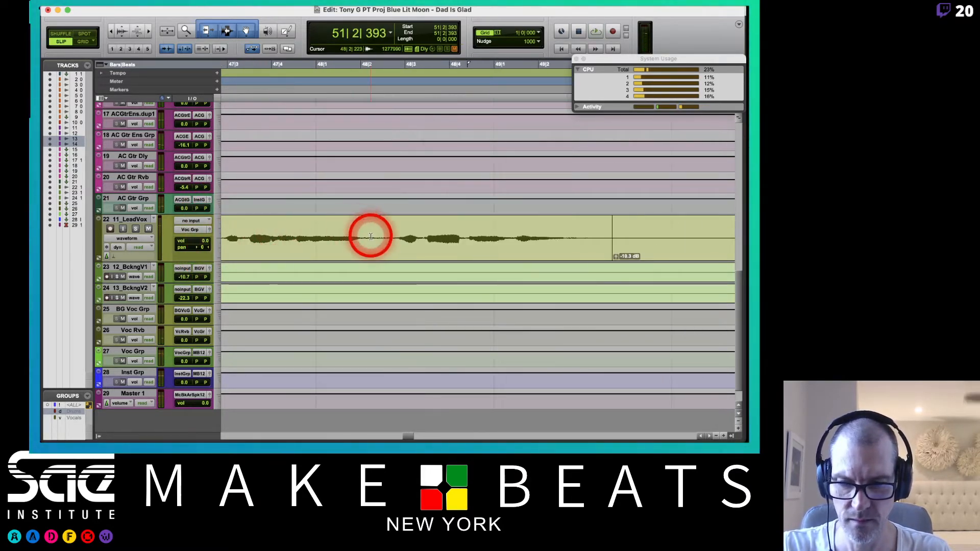
left_click(371, 236)
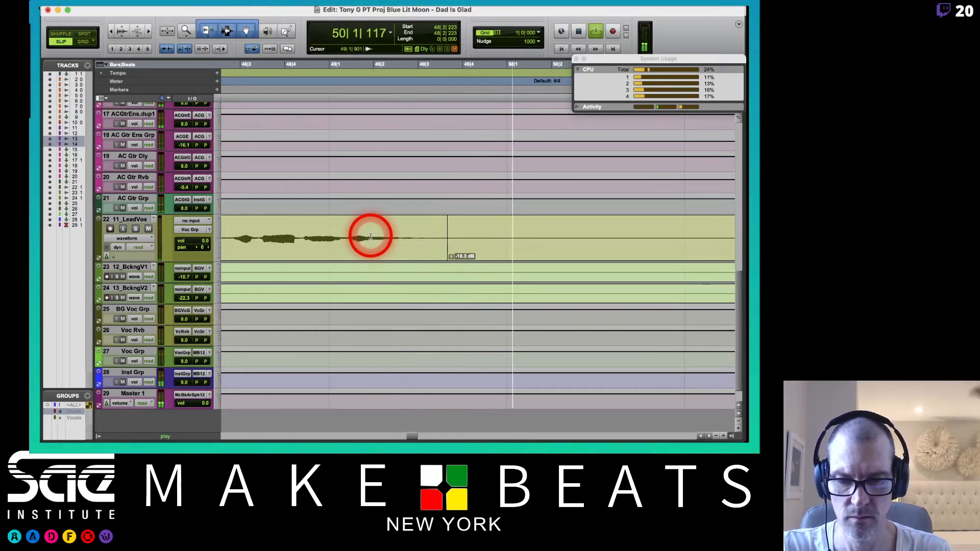
key("space")
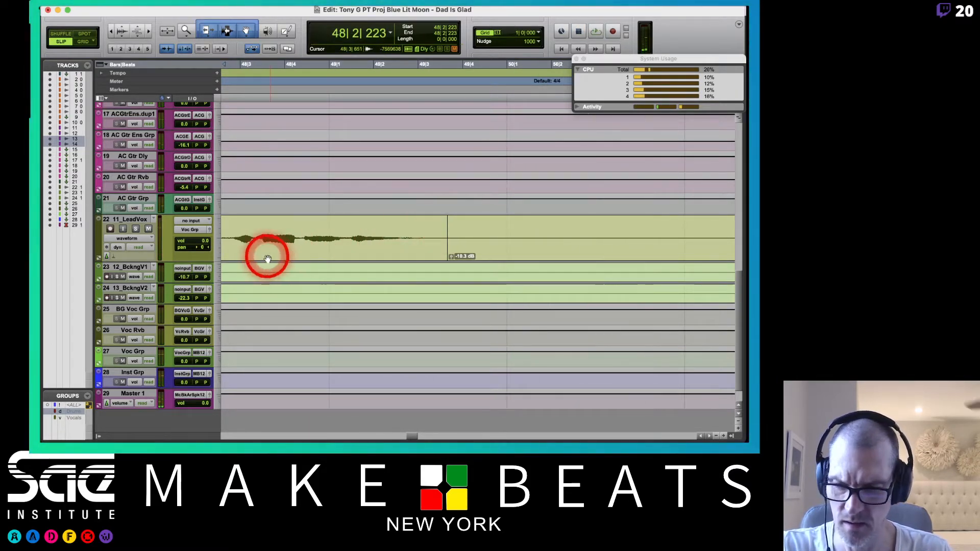
left_click(148, 230)
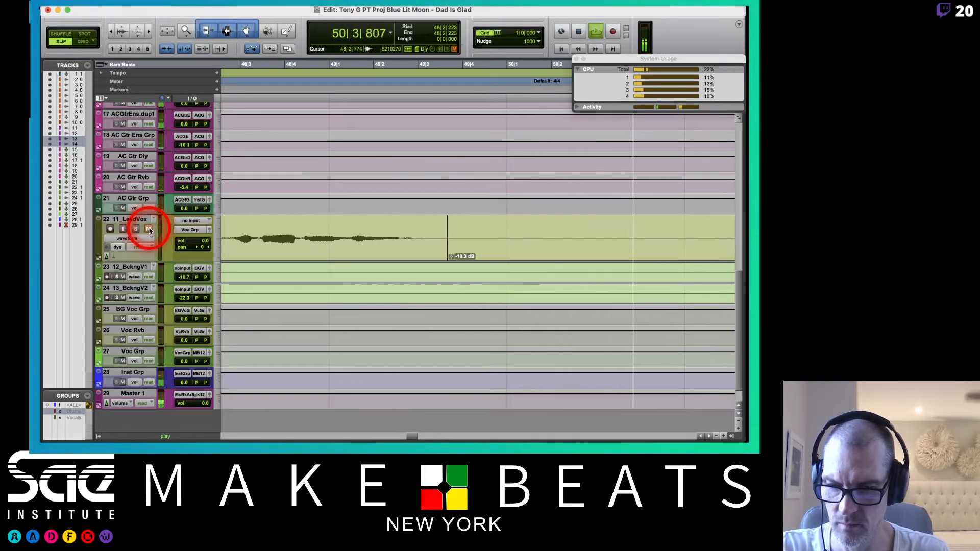
left_click(148, 229)
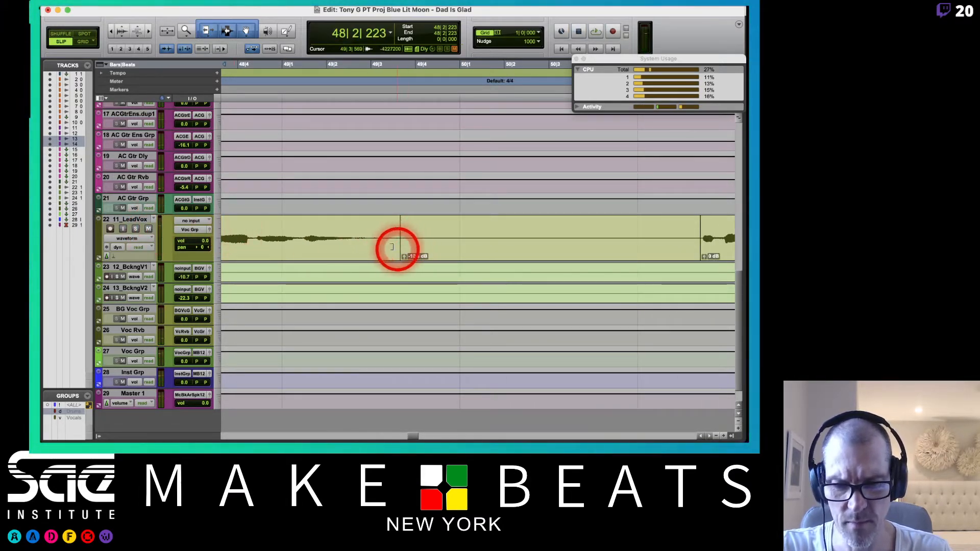
Step: Extend the start of the lead vocal gap clip back to 49|2|841 and lower its clip gain to -21.1 dB
left_click_drag(395, 234, 363, 235)
left_click(370, 257)
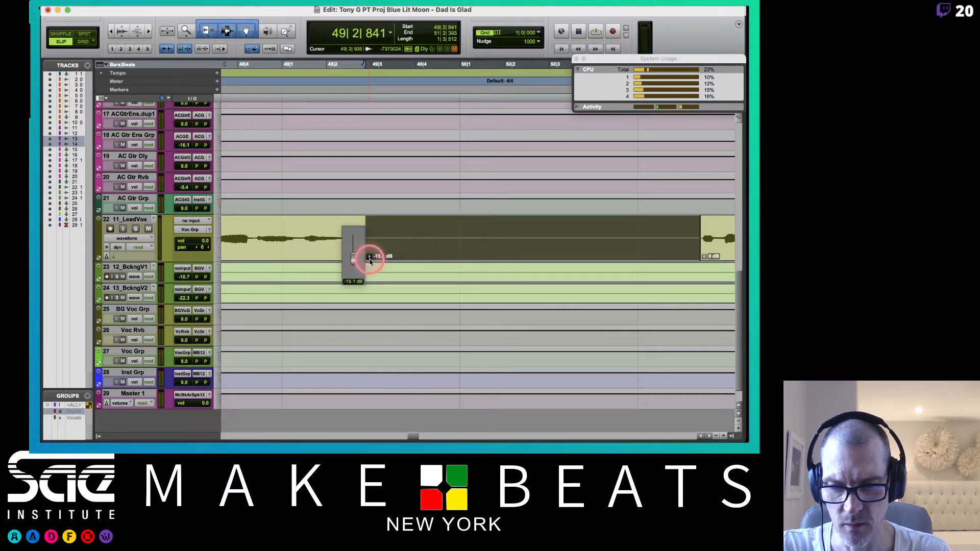
left_click_drag(371, 265, 370, 260)
Step: Audition the transition into the quieter lead vocal gap from 48|4|199
left_click(246, 229)
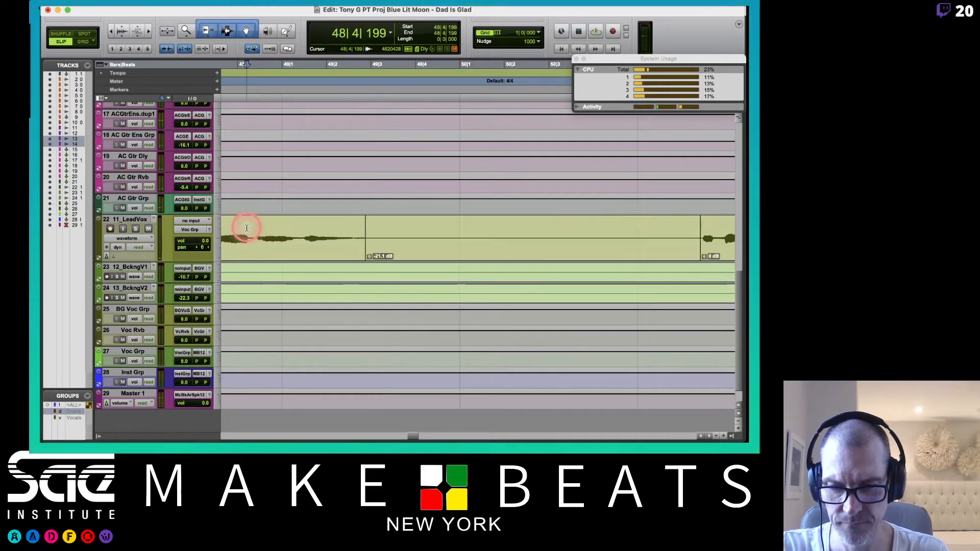
key("space")
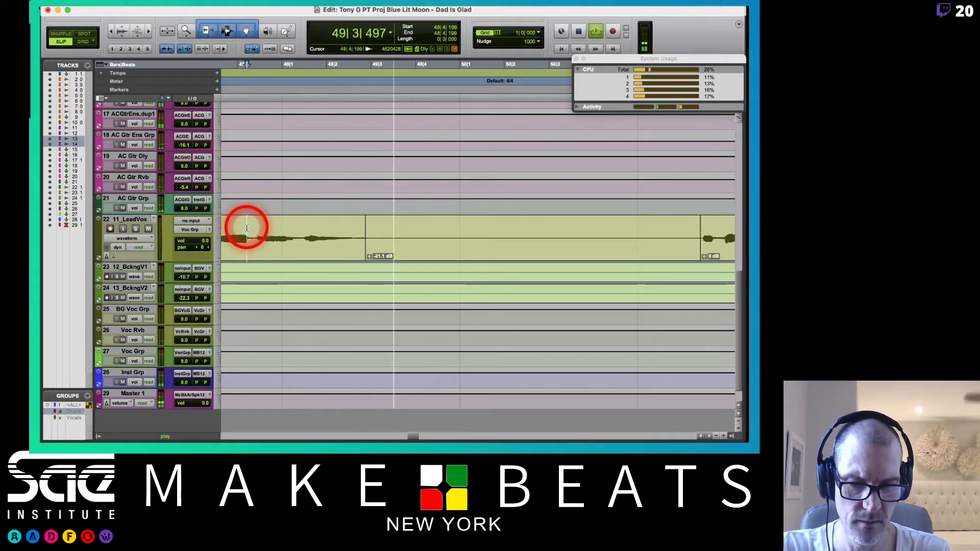
key("space")
Step: Move the boundary before the lead vocal gap clip to 49|3|103 and mute the gap clip
left_click_drag(364, 236, 375, 226)
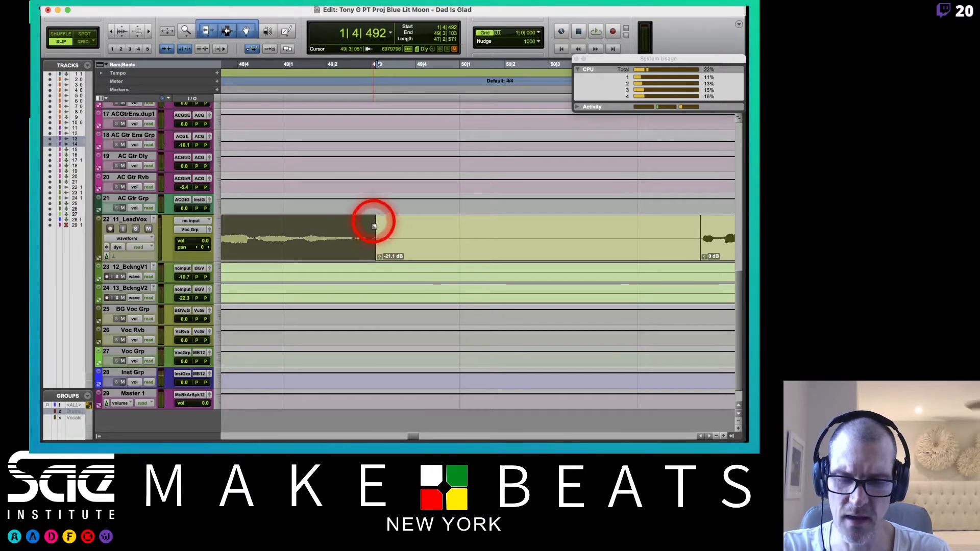
left_click(433, 246)
left_click(433, 246)
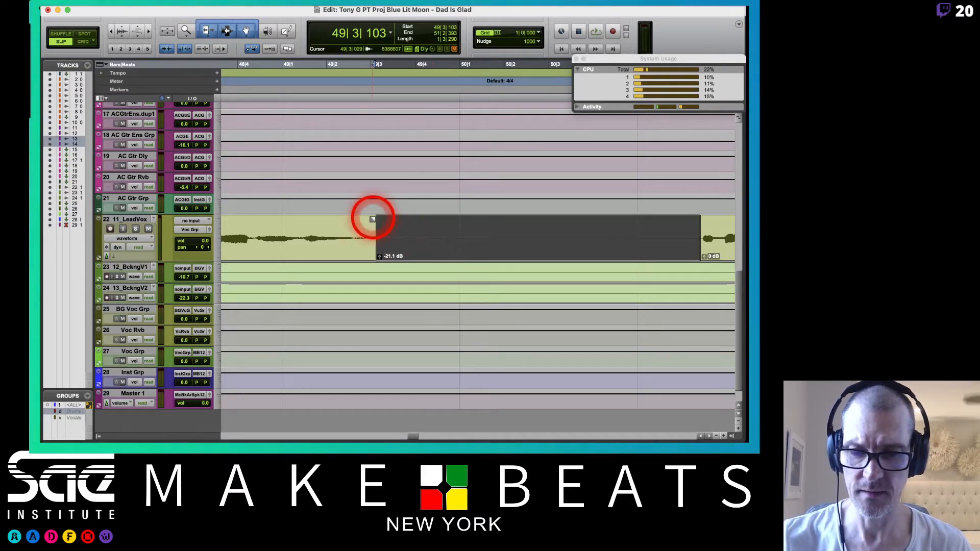
Step: Fade out the phrase before the muted gap from 49|2|534, and start the next phrase at 51|2|266 with a short fade-in
left_click_drag(373, 219, 360, 221)
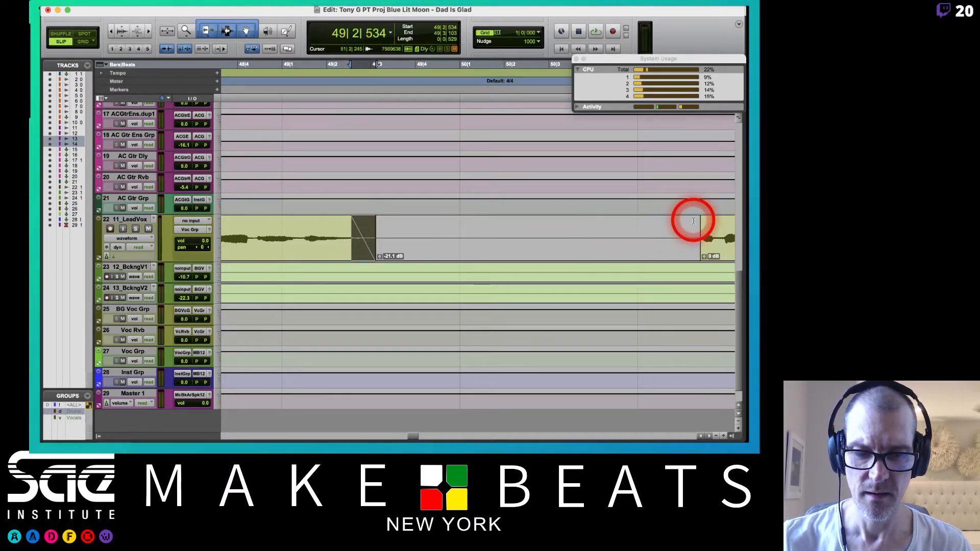
left_click(703, 239)
left_click(698, 211)
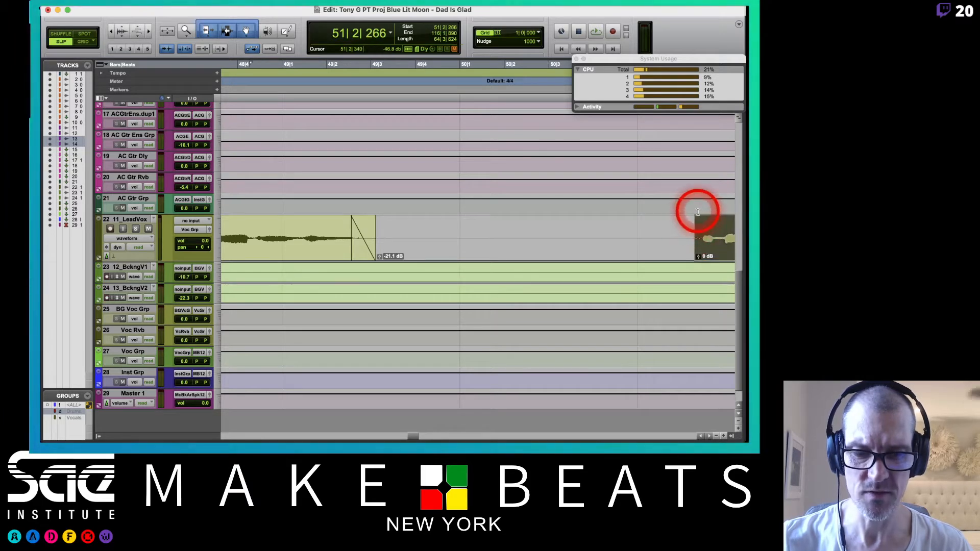
left_click_drag(696, 219, 699, 220)
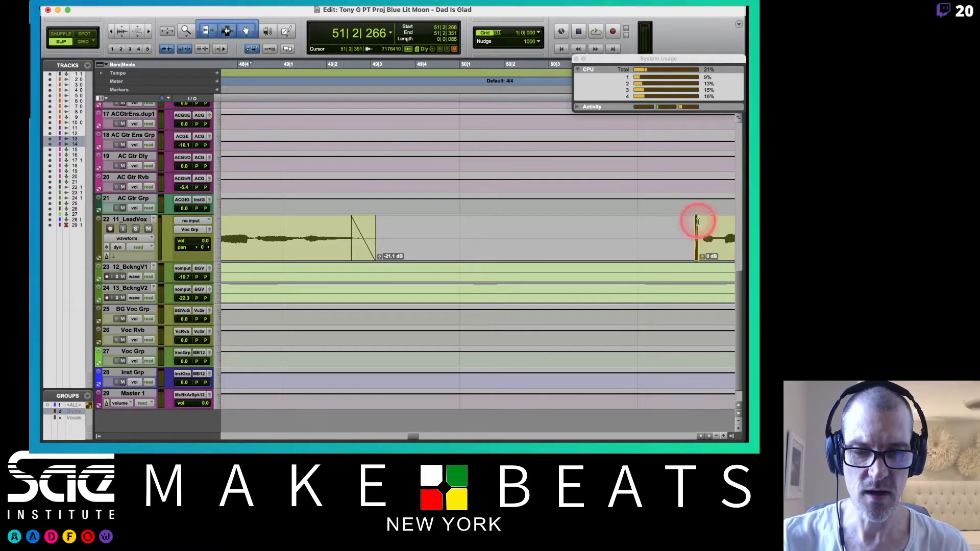
Step: Play the lead vocal from 48|2|626 through the muted gap to check both fades
scroll(269, 228, "left", 3)
left_click(272, 230)
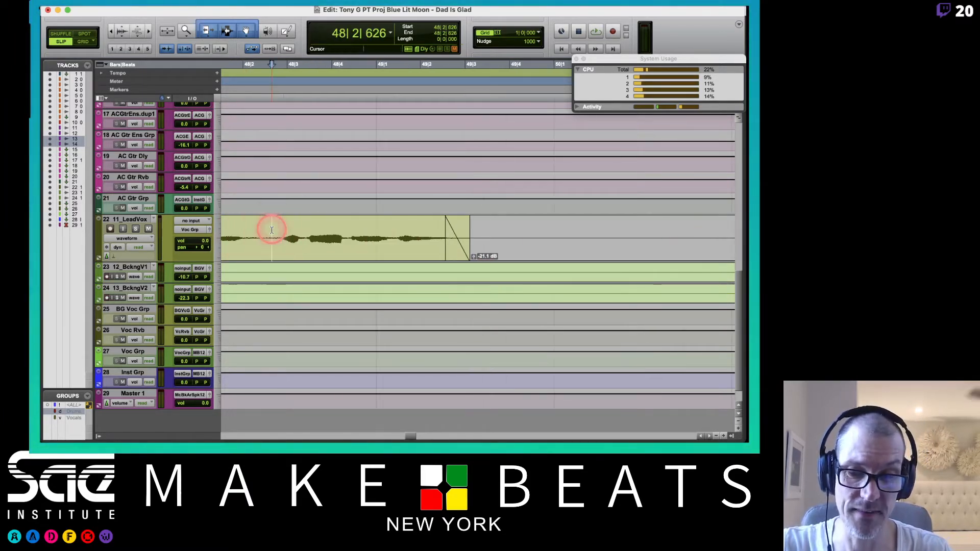
key("space")
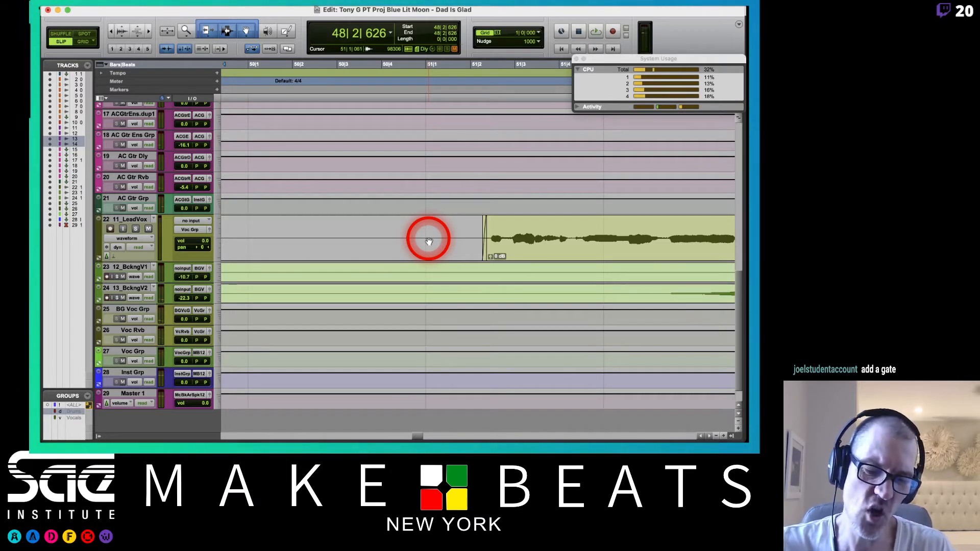
Step: Separate the next silent lead vocal section from 53|1|735 to 55|2|566 and mute it
key("r")
key("r")
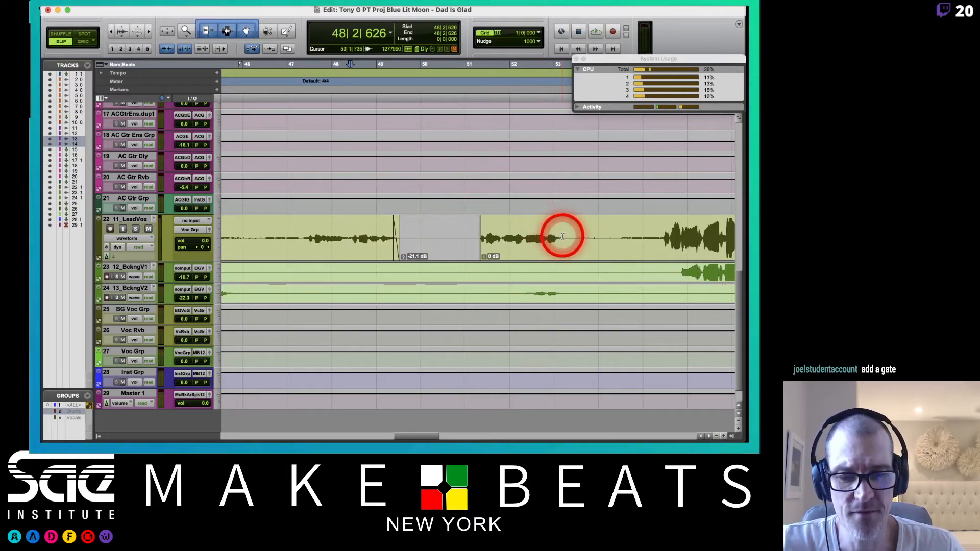
left_click_drag(562, 236, 663, 259)
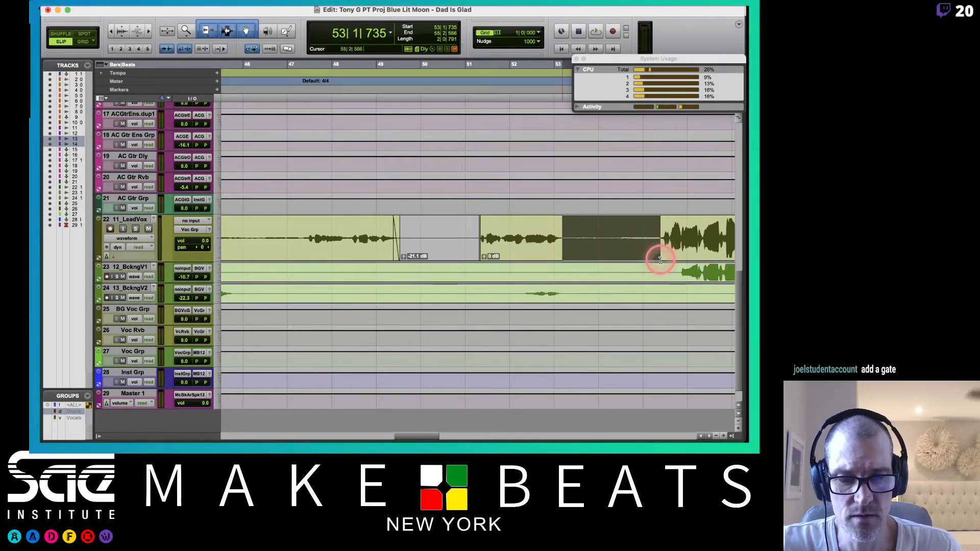
key("b")
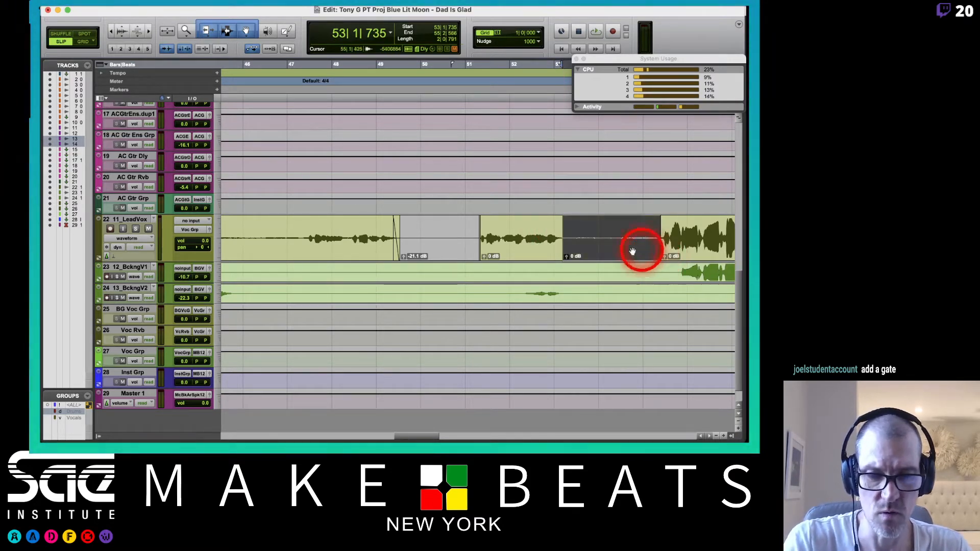
Step: Add a fade-out from 53|1|158 to the end of the lead vocal phrase before the second muted gap
key("super+bracketright")
key("super+bracketright")
key("super+bracketright")
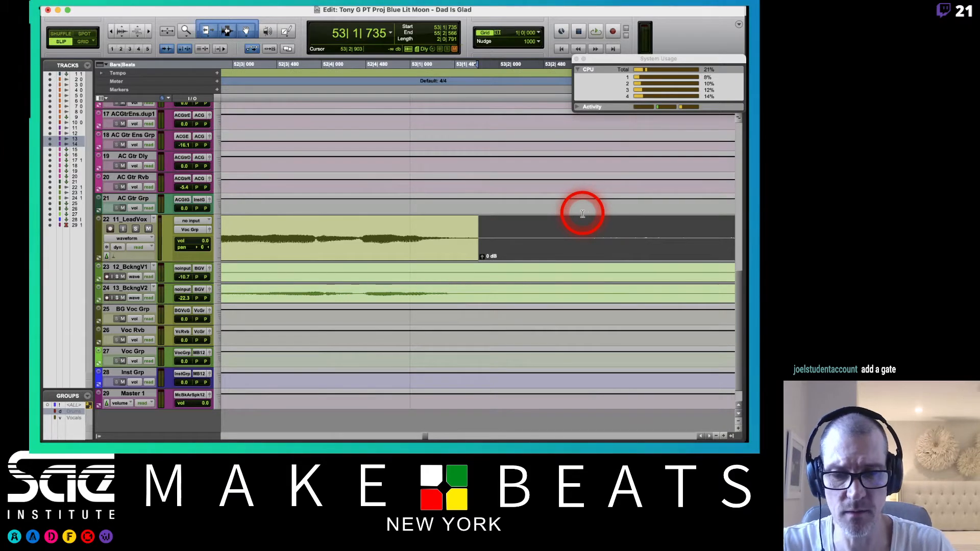
left_click_drag(479, 222, 424, 223)
key("super+bracketleft")
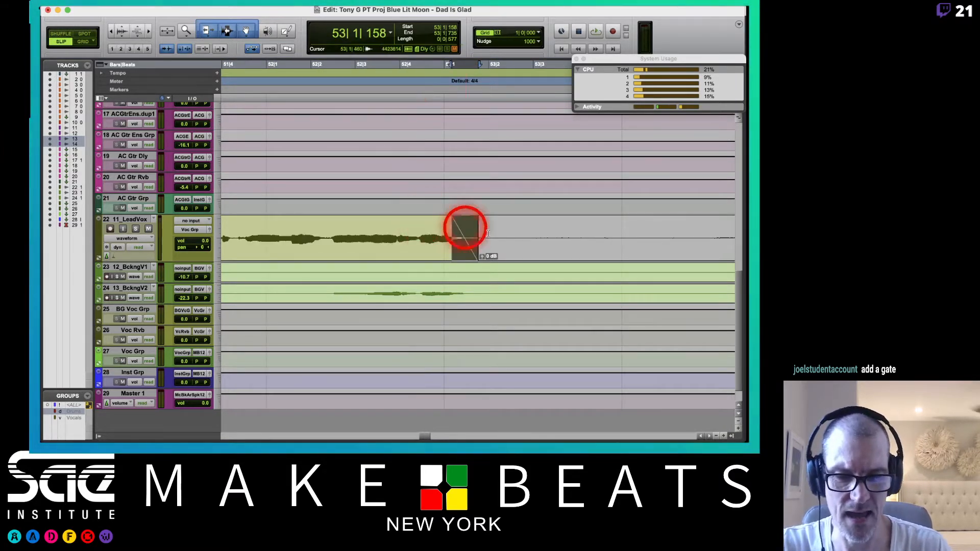
Step: Add a fade-in of 0|0|328 at 55|2|566 to the lead vocal clip following the second muted gap
left_click(551, 254)
key("Right")
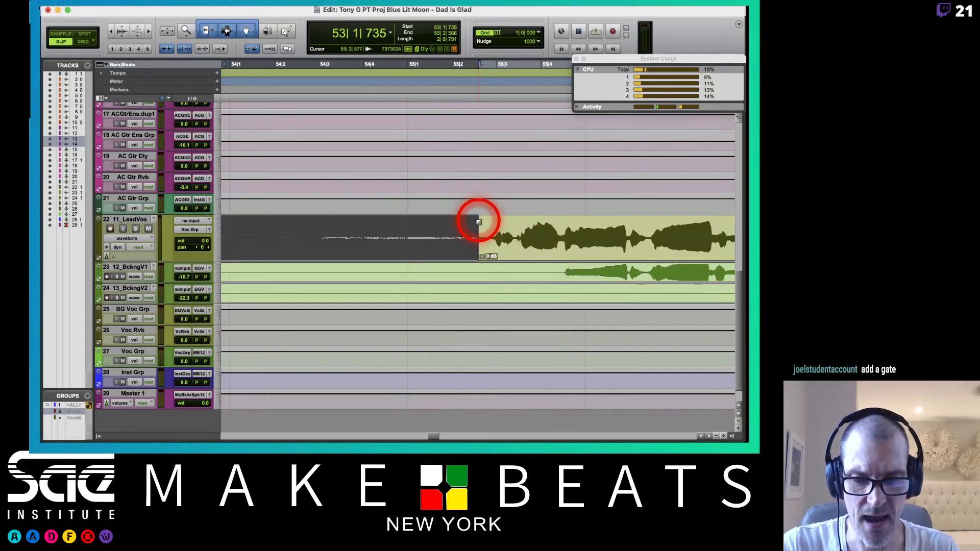
left_click(479, 220)
left_click(480, 238)
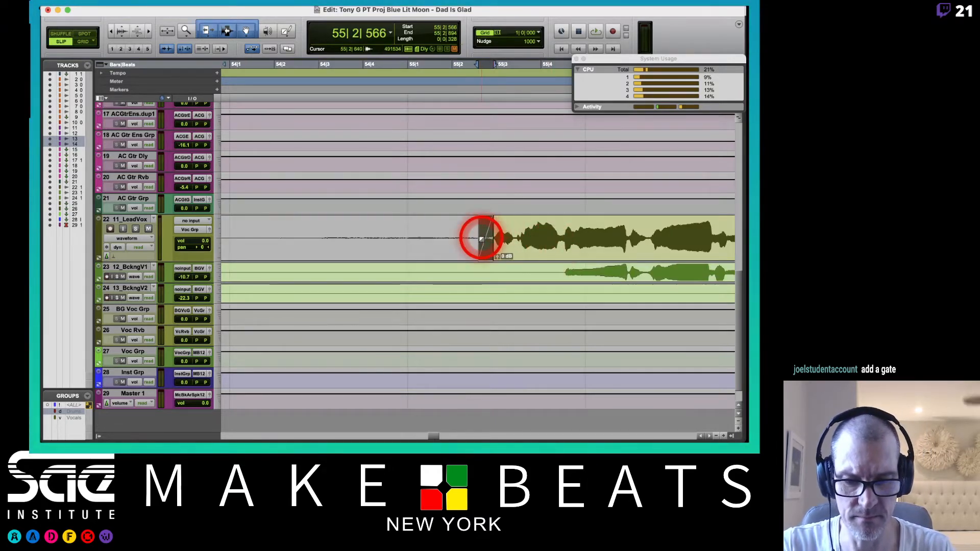
Step: Play the edited lead vocal phrases from 51|1|411 to check the second muted gap and its fades
key("super+bracketleft")
key("super+bracketleft")
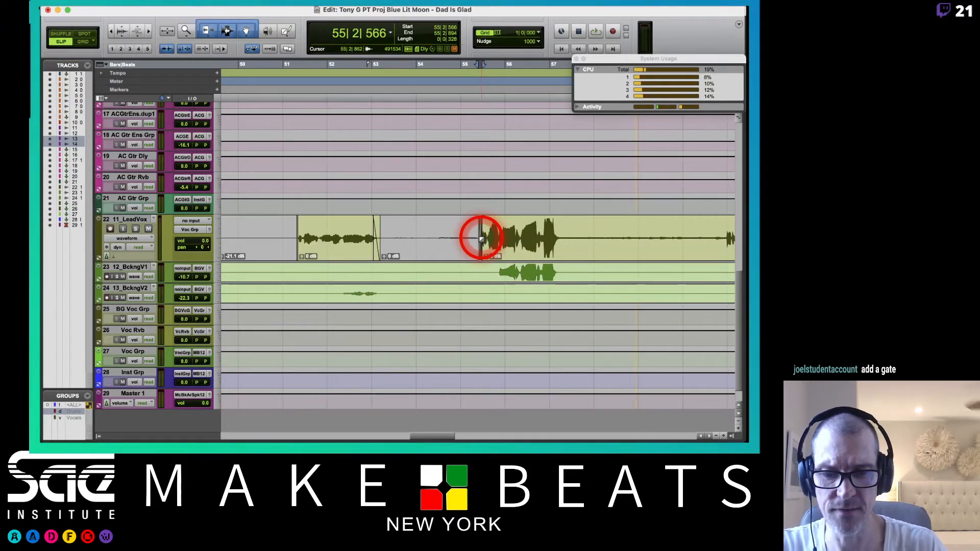
left_click(287, 234)
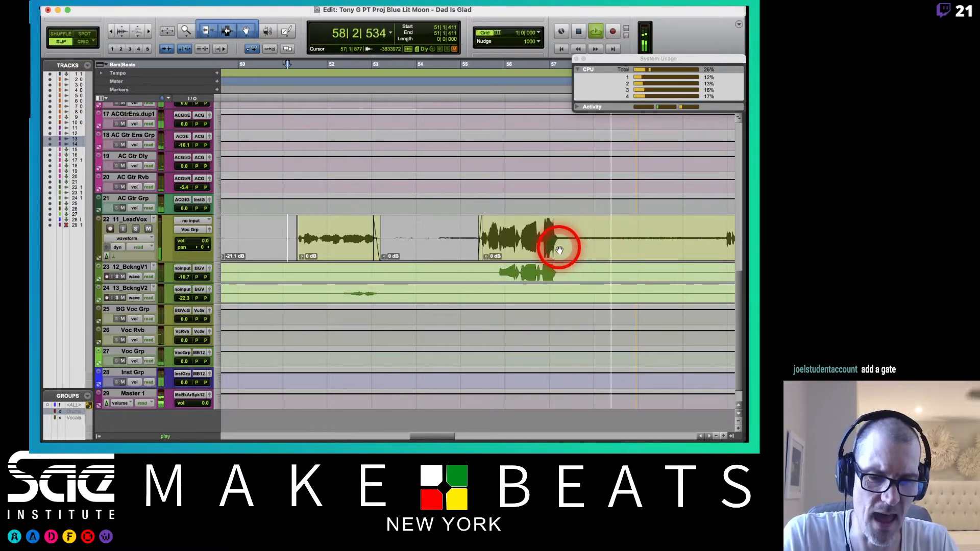
key("space")
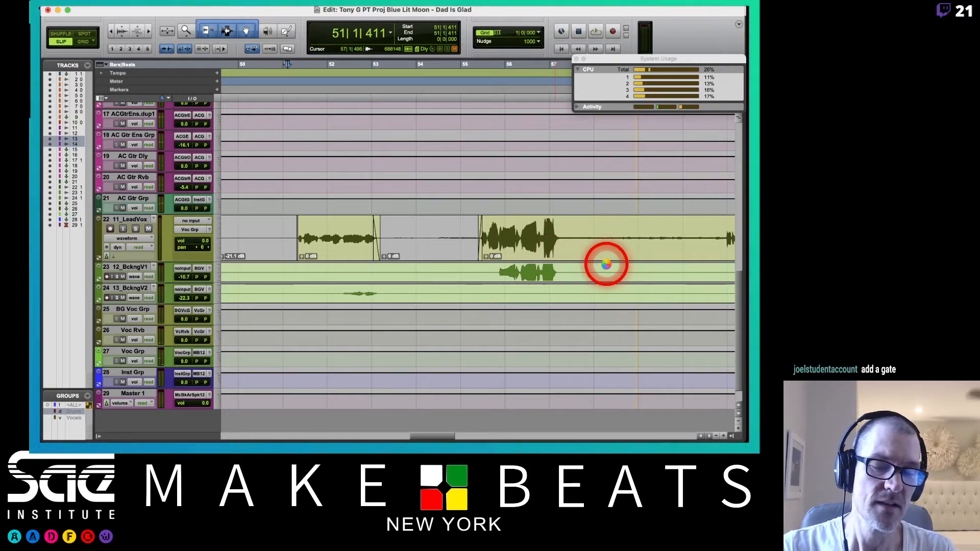
Step: Look back over the earlier lead vocal phrases and view the vocal tracks from the start of the song
scroll(607, 264, "left", 10)
scroll(607, 266, "up", 3)
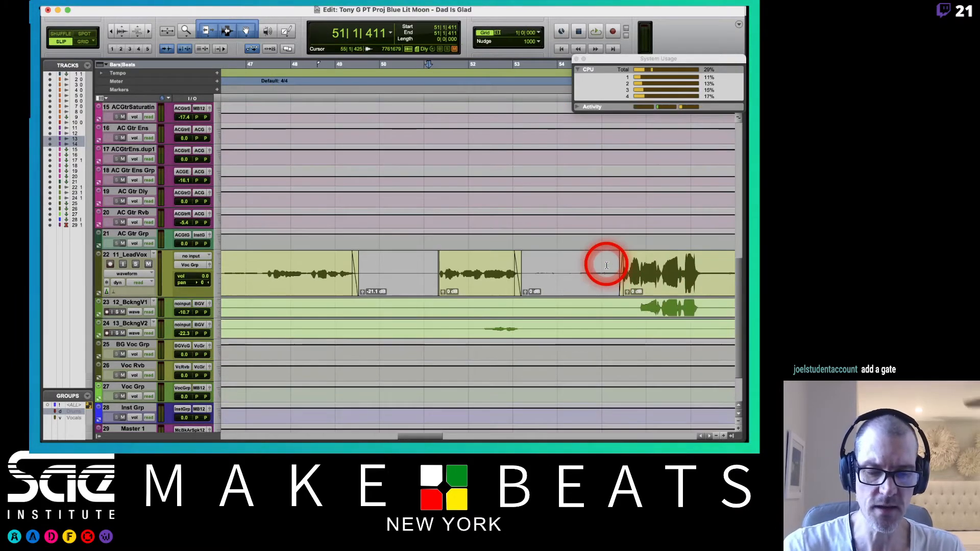
key("super+bracketleft")
scroll(607, 276, "left", 8)
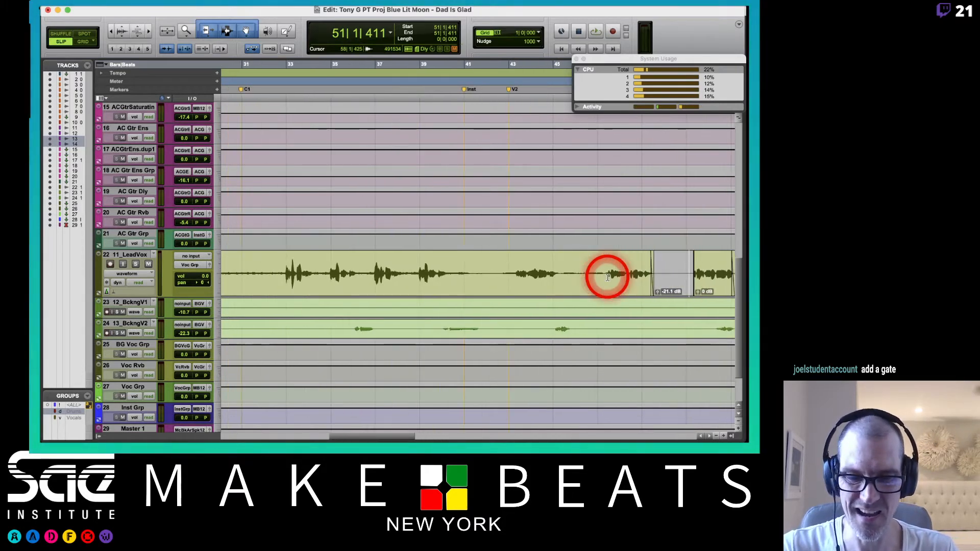
scroll(607, 277, "left", 10)
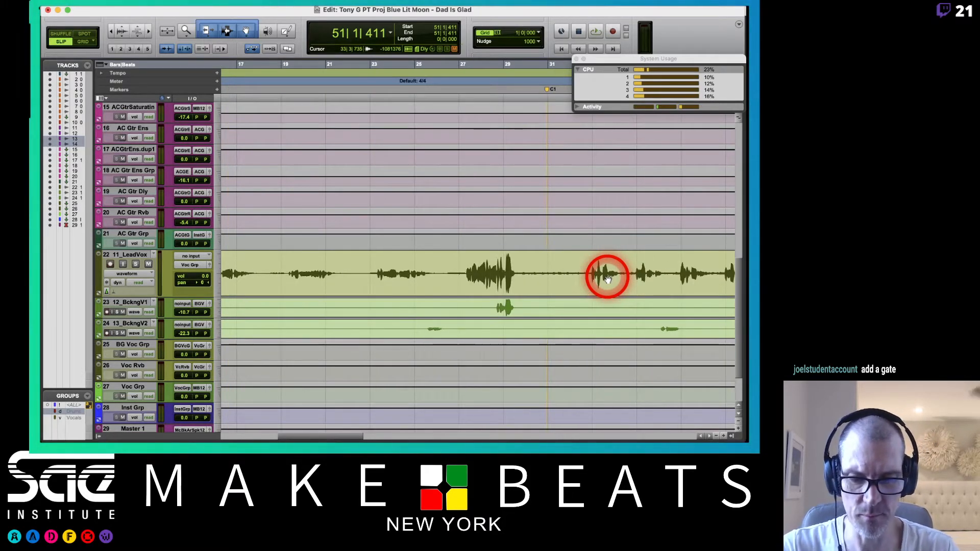
key("super+bracketleft")
key("super+bracketleft")
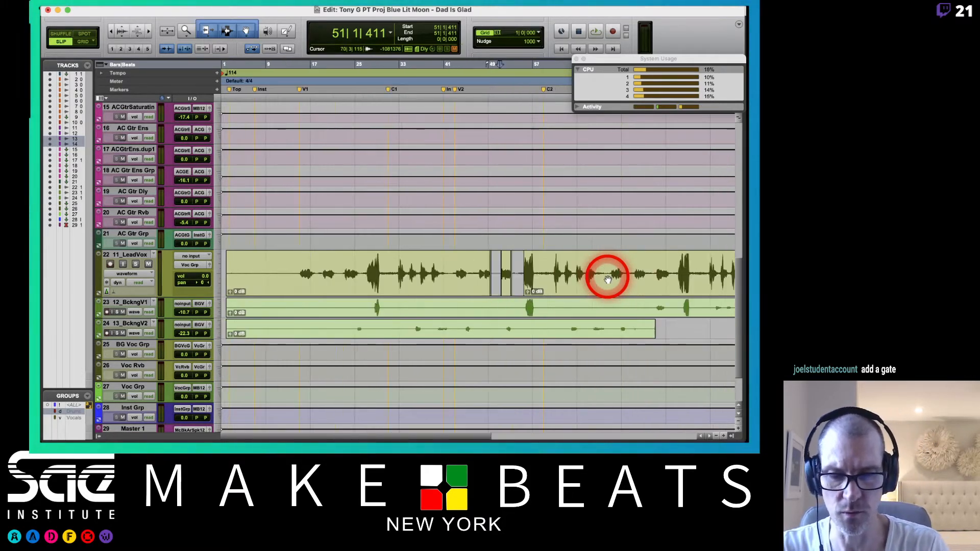
Step: Split the lead vocal clip at 29|3|339 and open Strip Silence for the section before the split
left_click(379, 273)
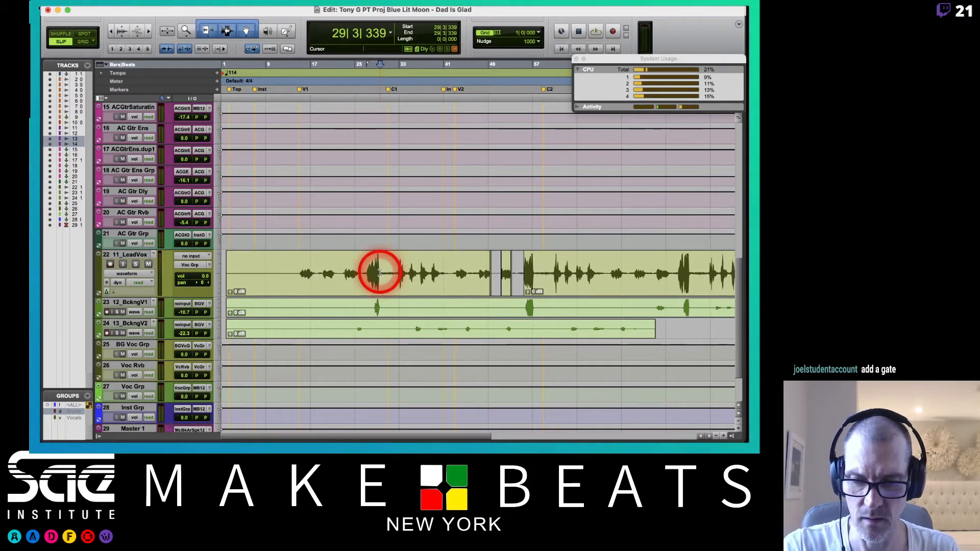
key("super+e")
left_click(346, 286)
key("super+u")
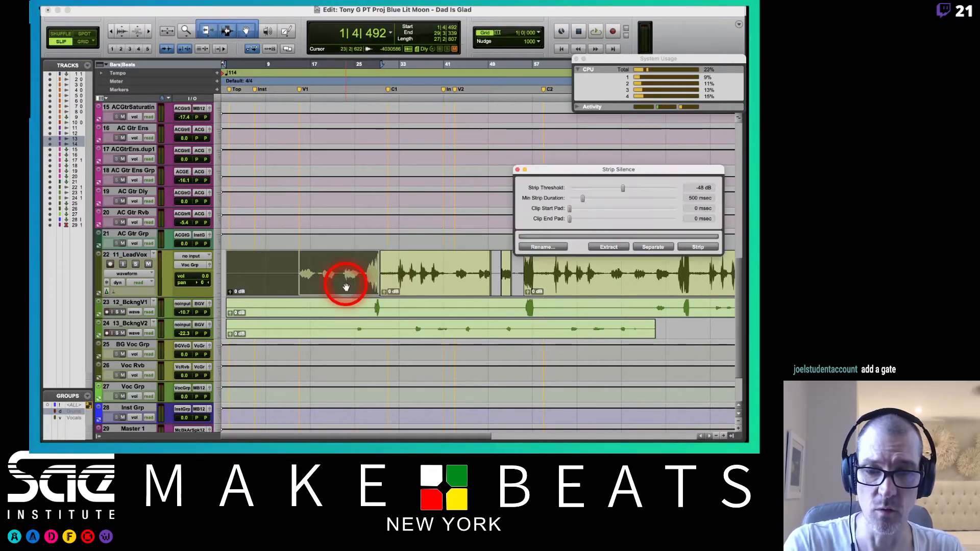
Step: Strip silence from the selected lead vocal section with a -29 dB threshold, 141 msec start pad and 212 msec end pad
key("super+bracketright")
key("super+bracketright")
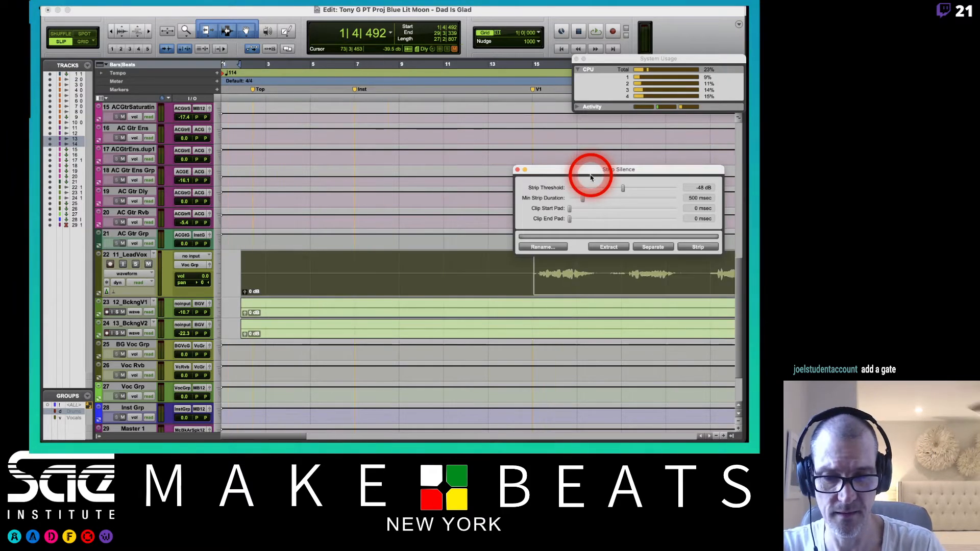
scroll(611, 323, "right", 5)
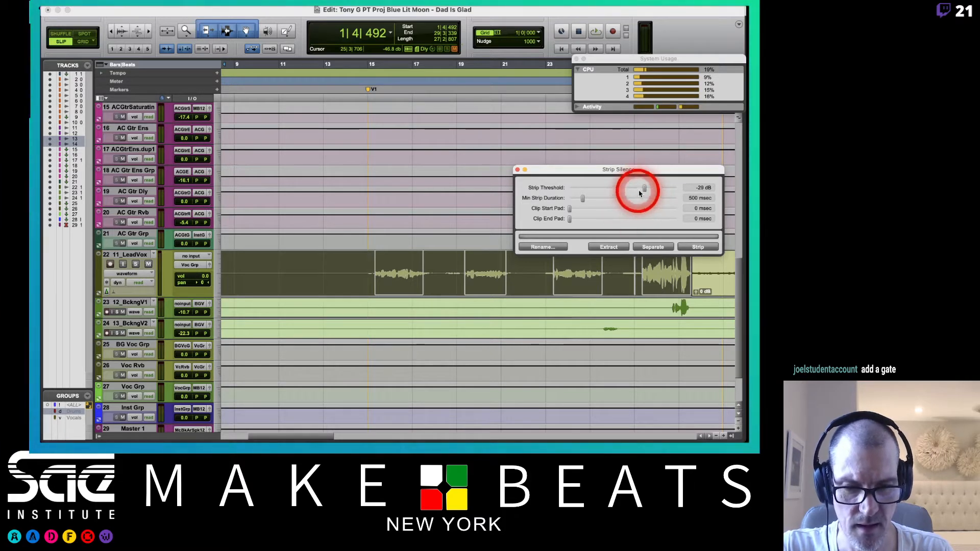
left_click_drag(571, 220, 574, 212)
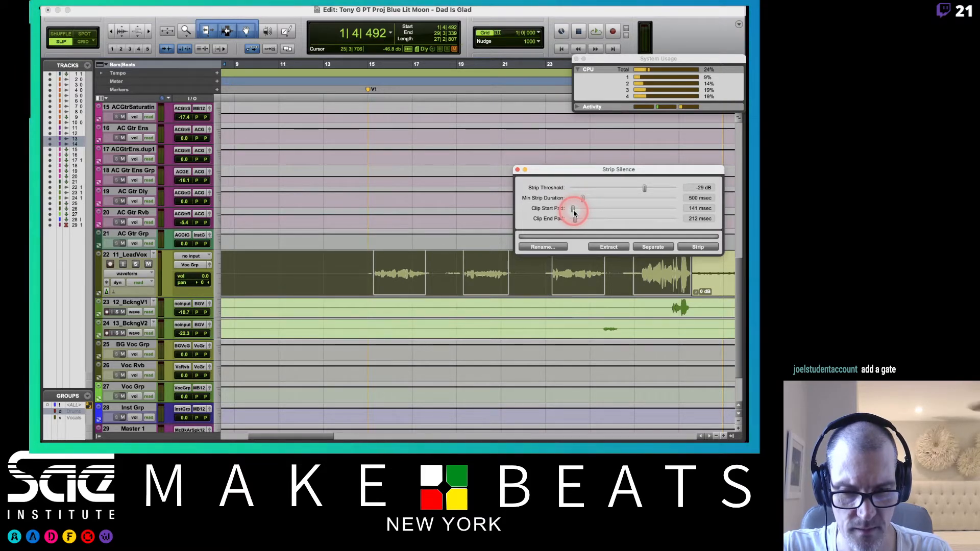
left_click(698, 247)
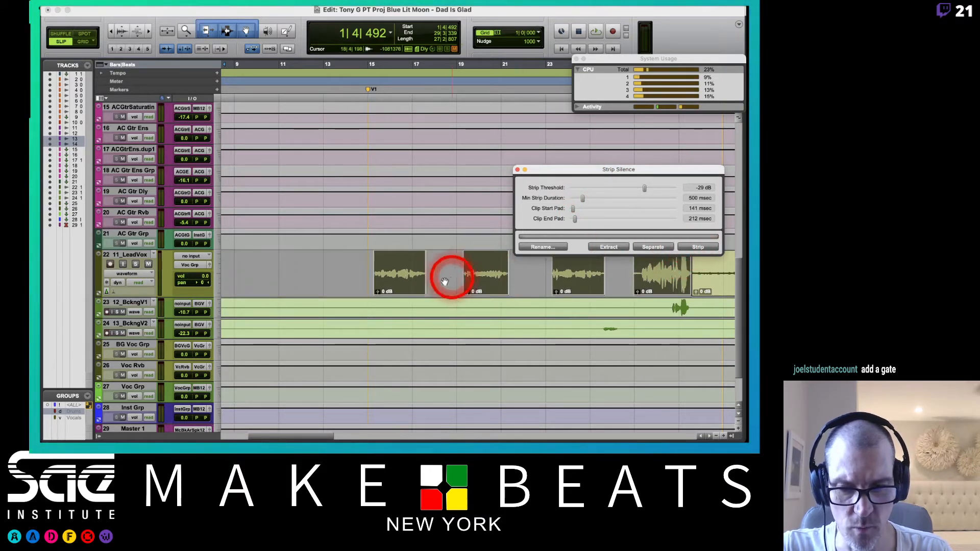
Step: Extend the end of the first stripped vocal phrase to 17|4|565 and add a 0|0|180 fade-in at its start
left_click(420, 277)
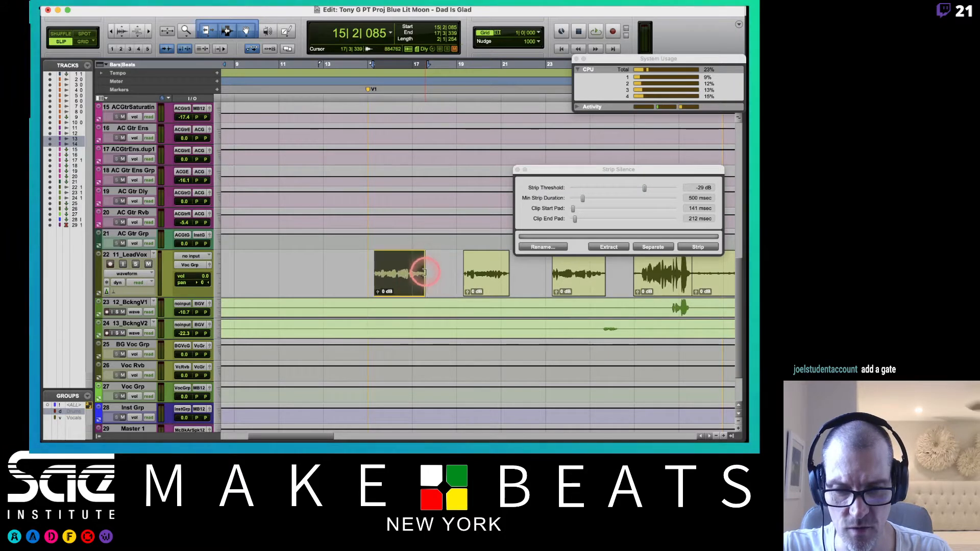
left_click_drag(430, 291, 432, 291)
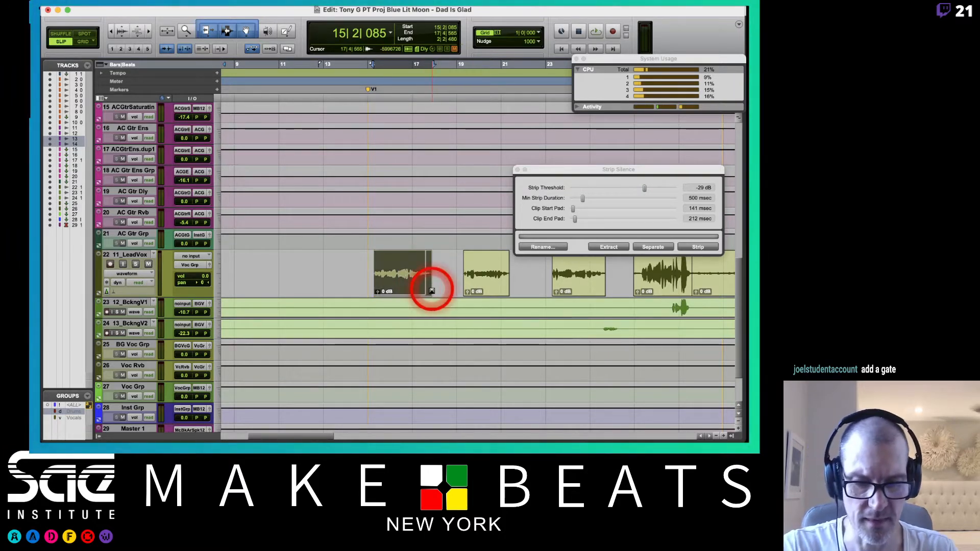
key("super+bracketright")
key("super+bracketright")
key("super+bracketright")
key("super+bracketright")
key("super+bracketright")
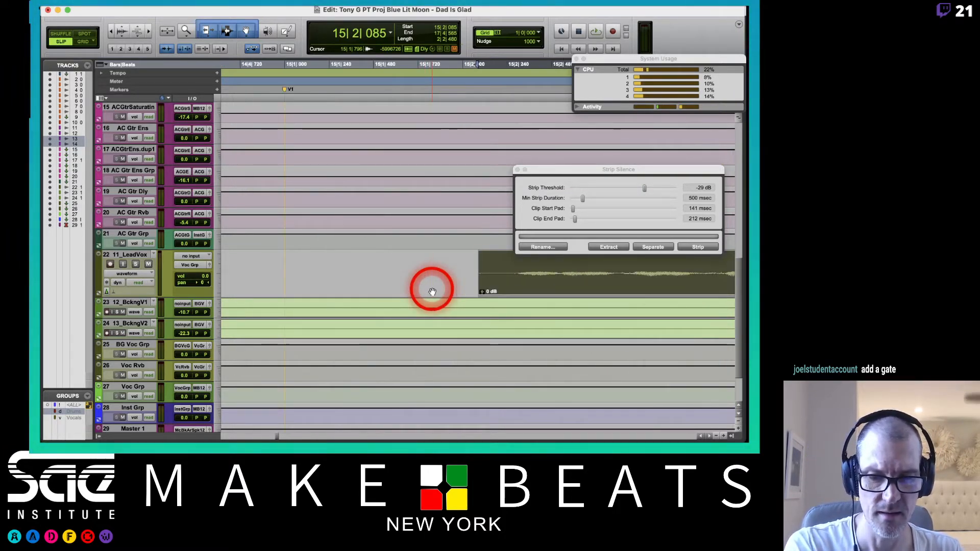
left_click_drag(485, 254, 494, 256)
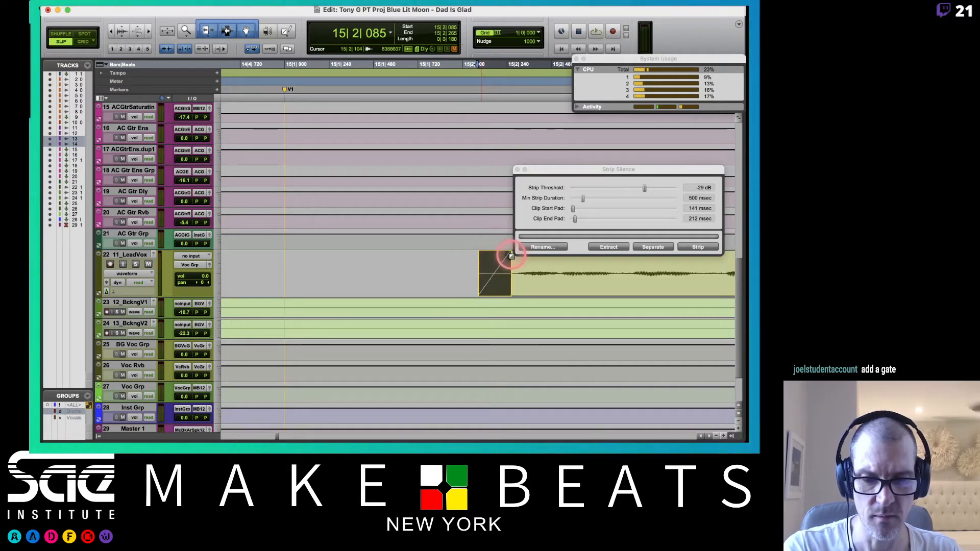
Step: Close Strip Silence and add a 0|1|252 fade-out from 17|3|313 to the end of the first lead vocal phrase
left_click(531, 284)
key("Right")
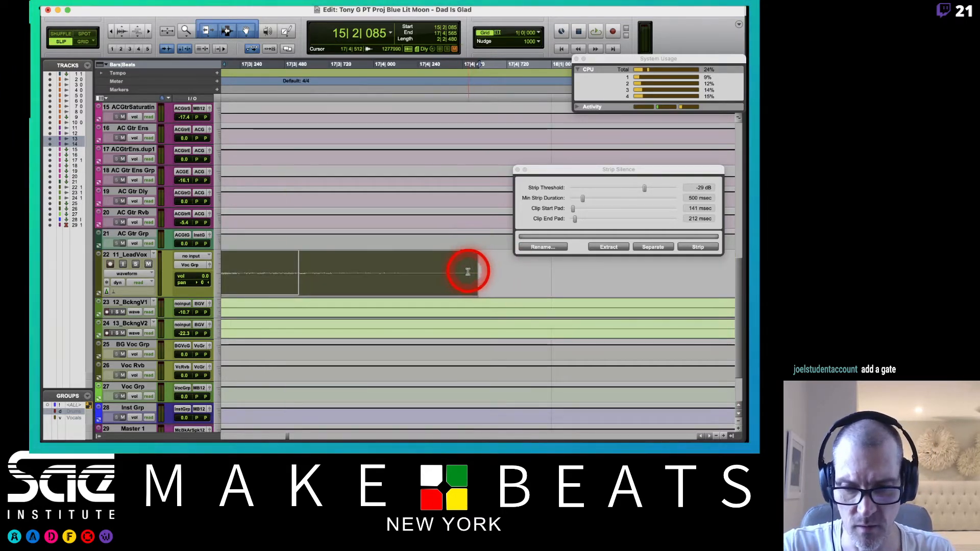
left_click(517, 169)
scroll(516, 284, "left", 3)
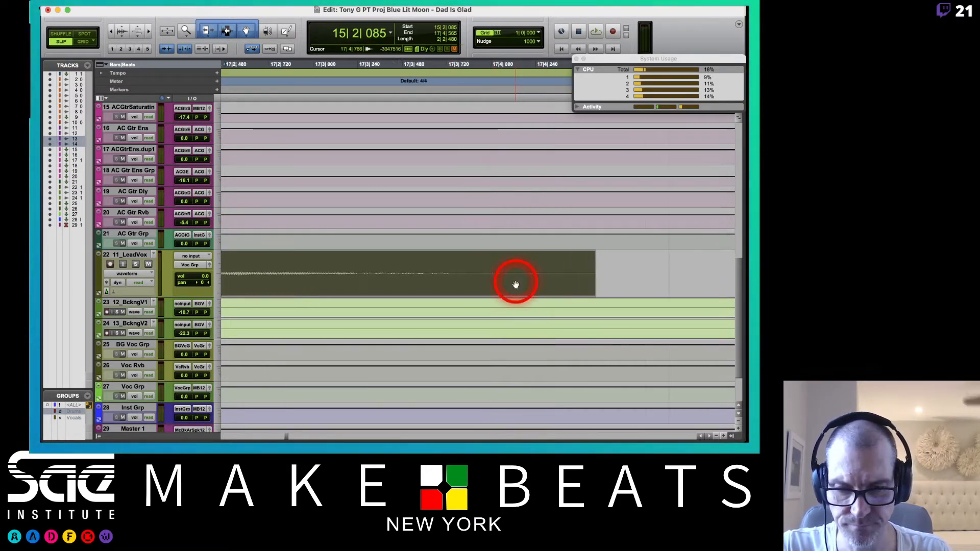
left_click(218, 278)
left_click(229, 294)
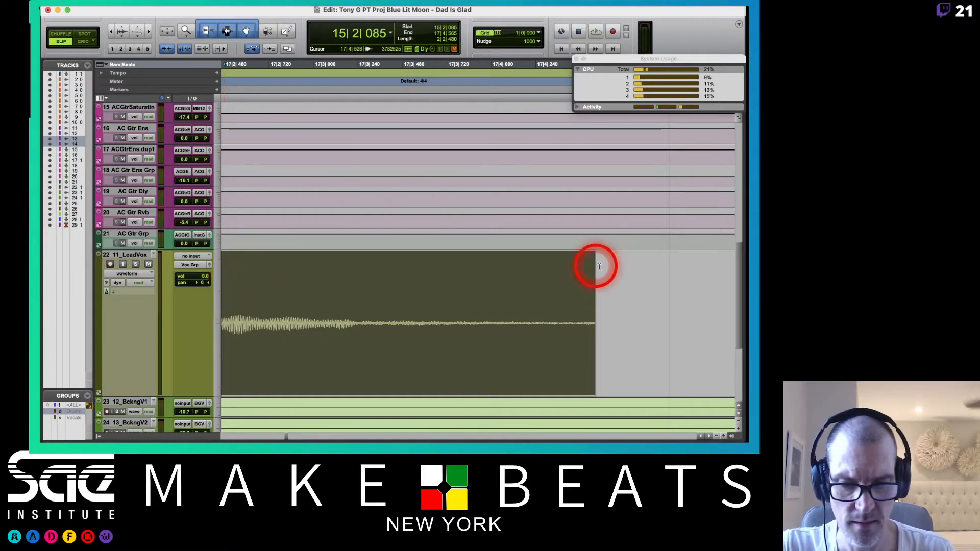
left_click_drag(593, 254, 371, 278)
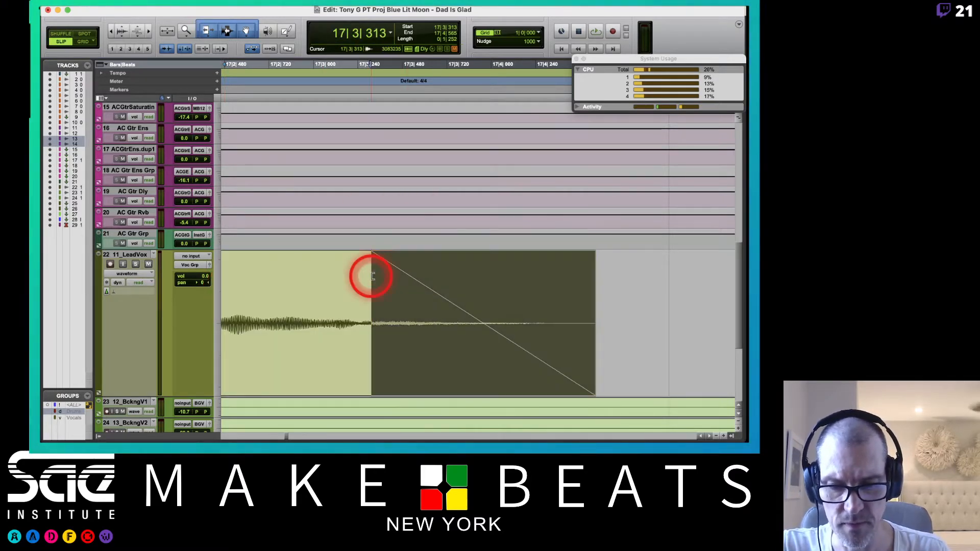
Step: Add a short fade-in at 19|2|253 and a 0|0|276 fade-out from 21|2|233 to the second lead vocal phrase
key("super+bracketleft")
key("super+bracketleft")
key("super+bracketleft")
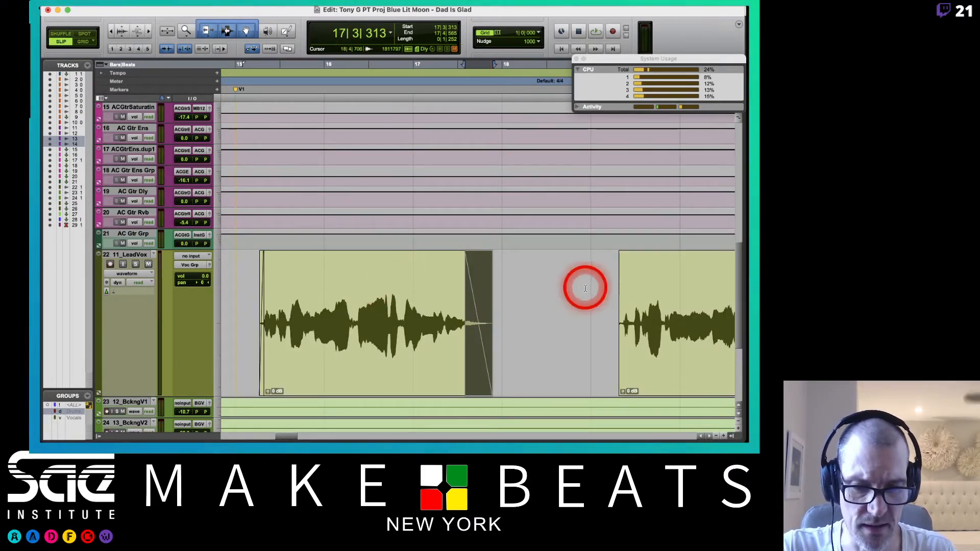
left_click_drag(619, 254, 624, 259)
left_click(645, 364)
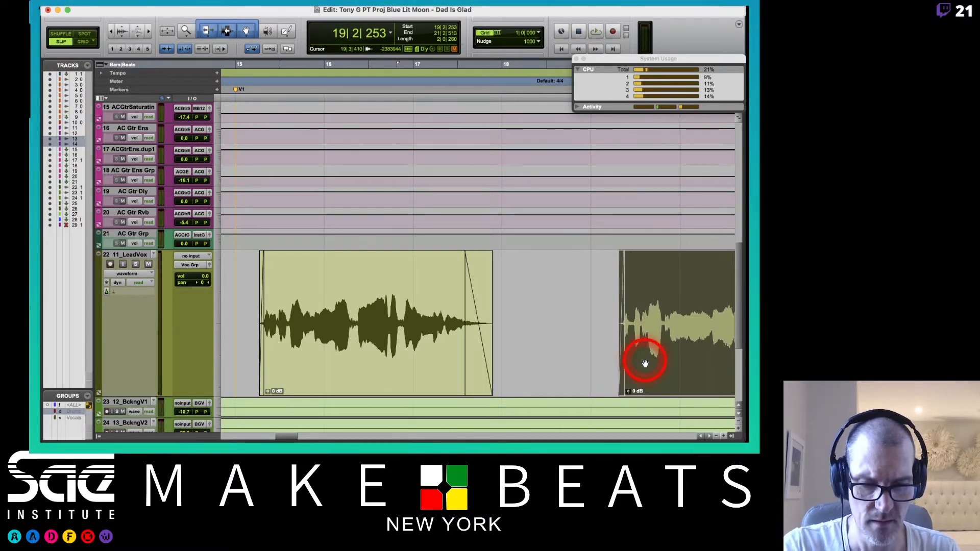
key("Right")
mouse_move(472, 299)
left_mouse_down()
mouse_move(517, 300)
mouse_move(475, 295)
left_mouse_up()
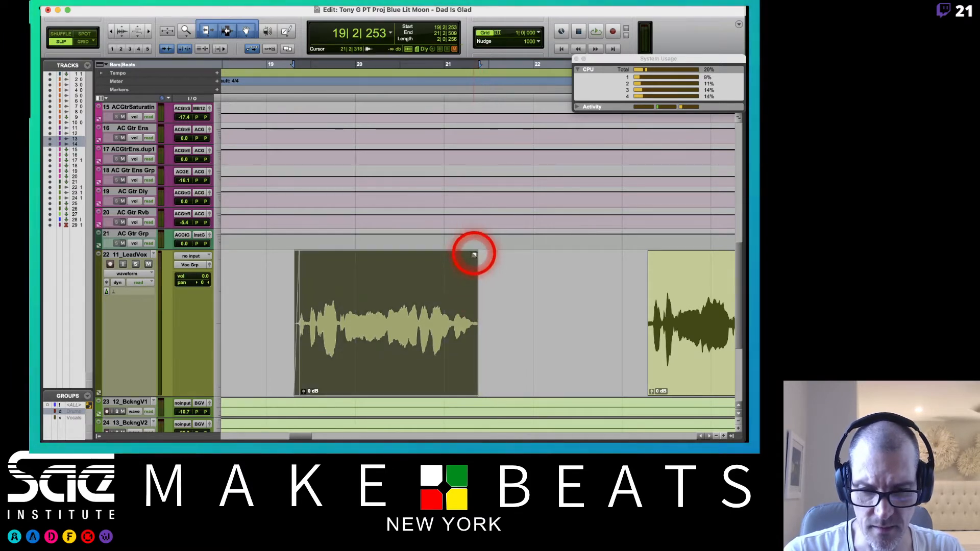
left_click_drag(470, 252, 473, 258)
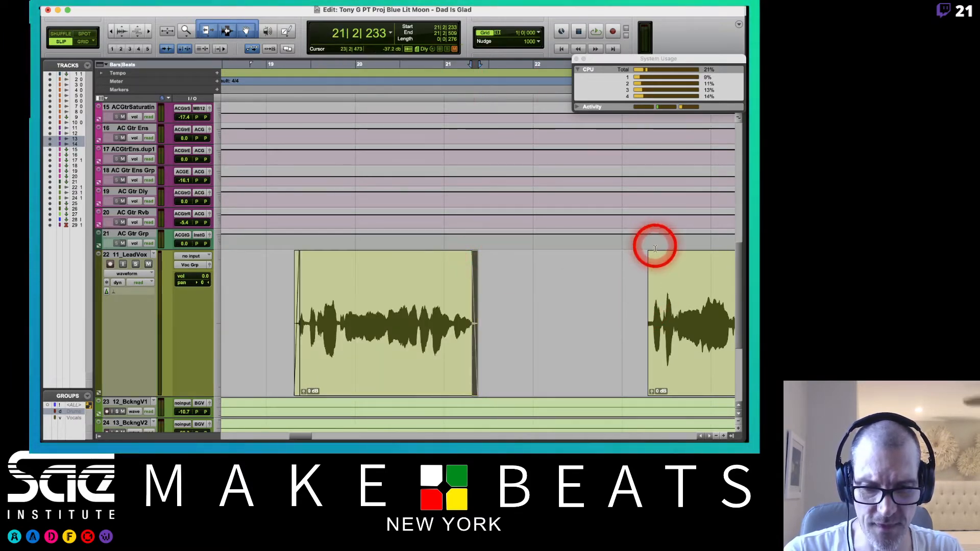
Step: Add a 0|0|315 fade-in to the third lead vocal phrase and a 0|0|953 fade-out to its end, extended to 25|4|382
left_click_drag(650, 251, 656, 259)
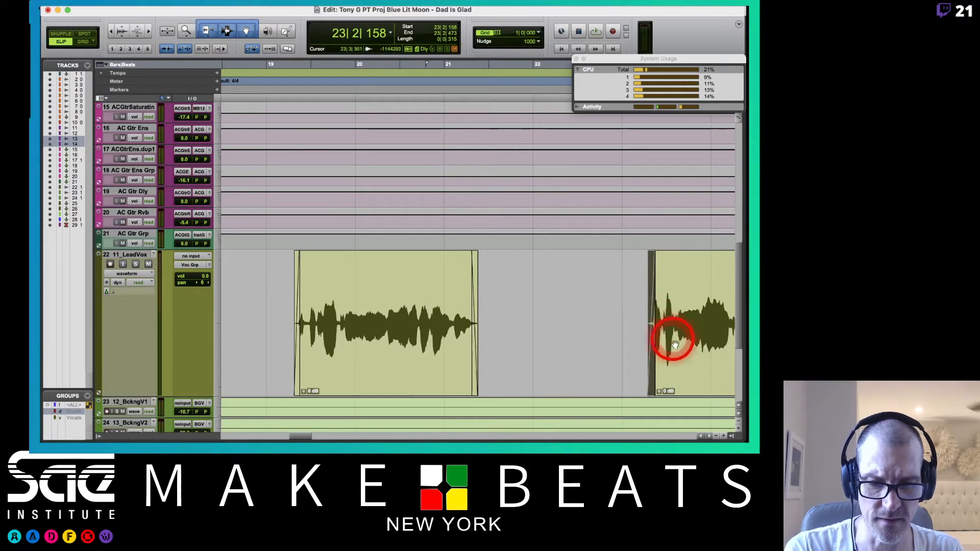
left_click(688, 366)
key("Right")
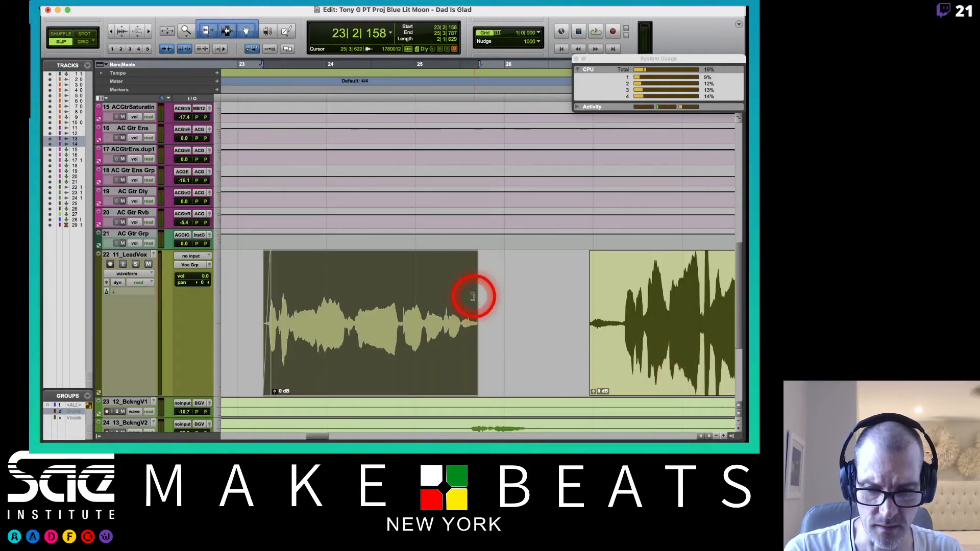
mouse_move(474, 297)
left_mouse_down()
mouse_move(509, 301)
mouse_move(490, 298)
left_mouse_up()
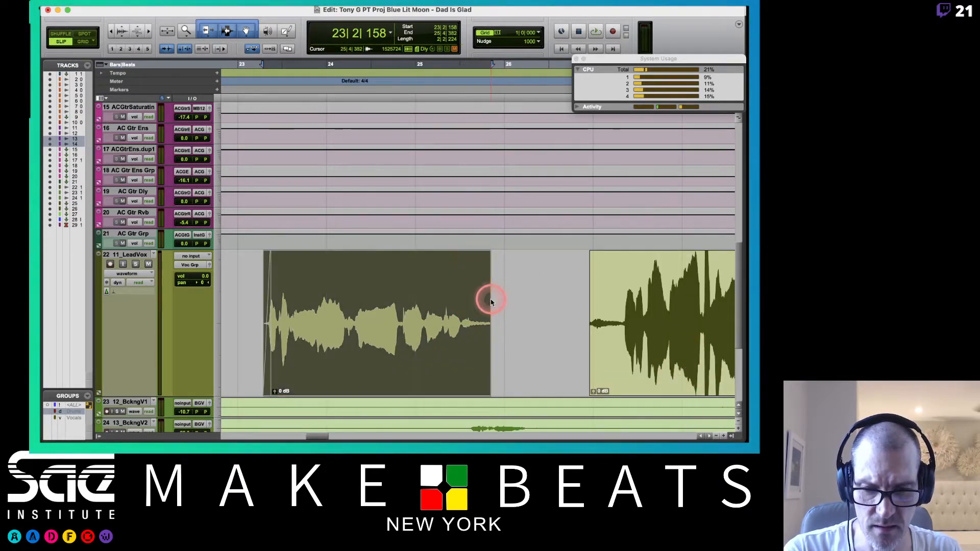
left_click_drag(490, 253, 468, 256)
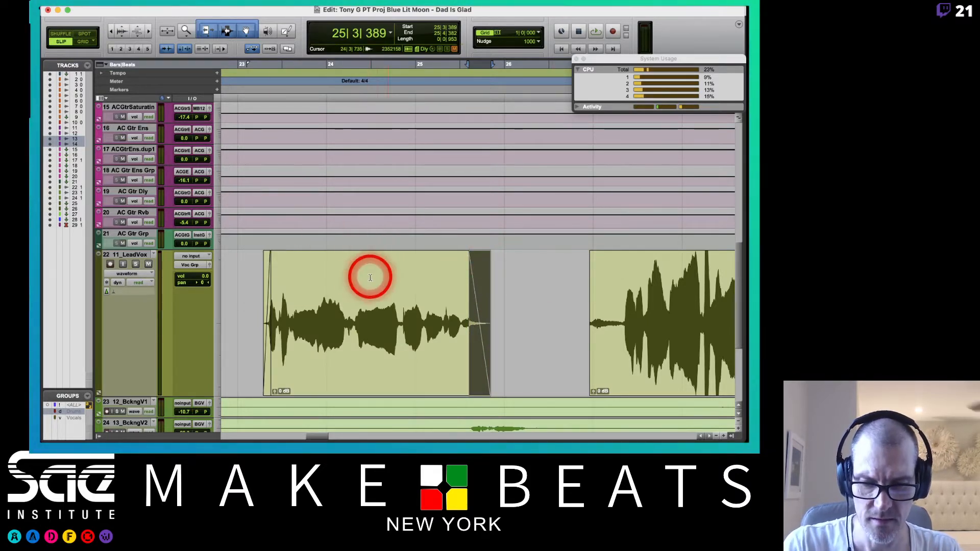
Step: Play the stripped lead vocal phrases from 14|4|904 to check their edges and fades
scroll(370, 277, "left", 10)
left_click(396, 280)
key("space")
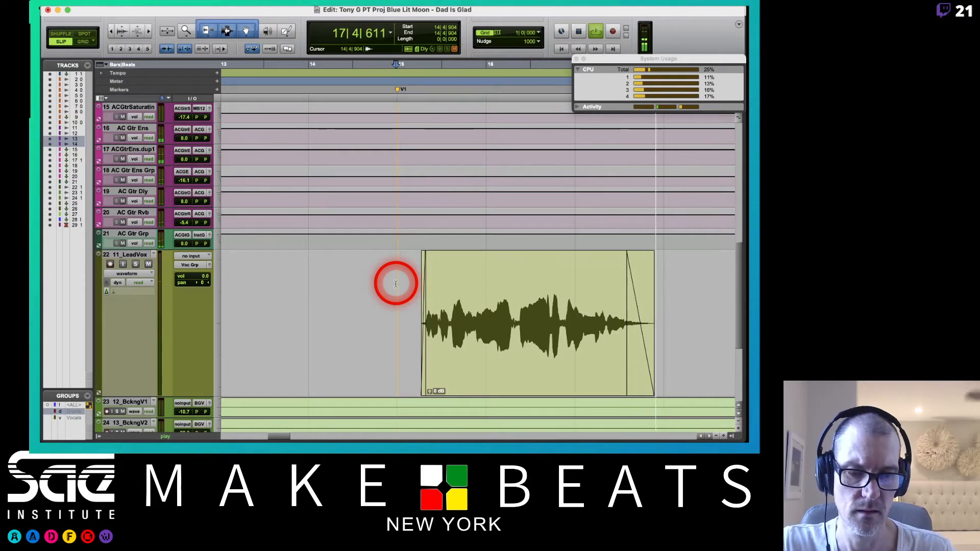
key("super+[")
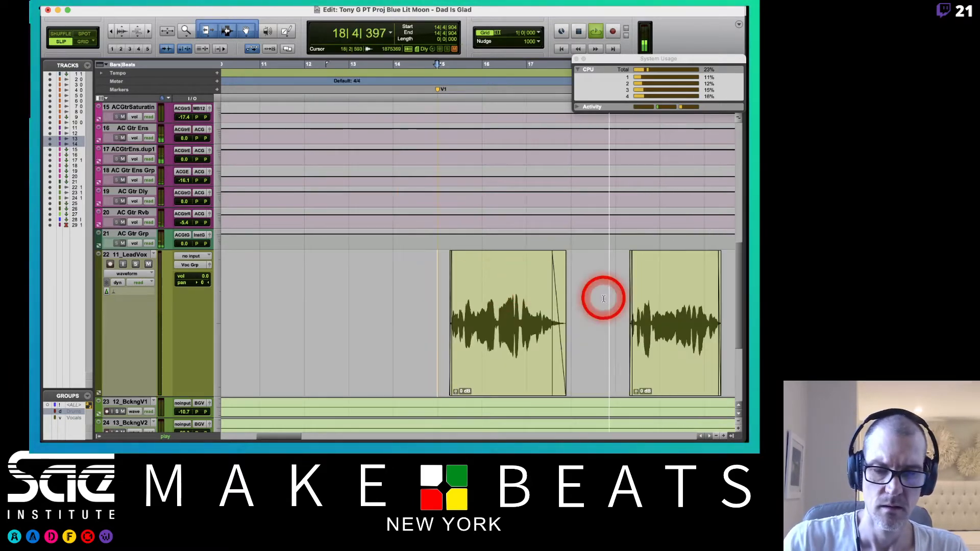
scroll(585, 324, "right", 5)
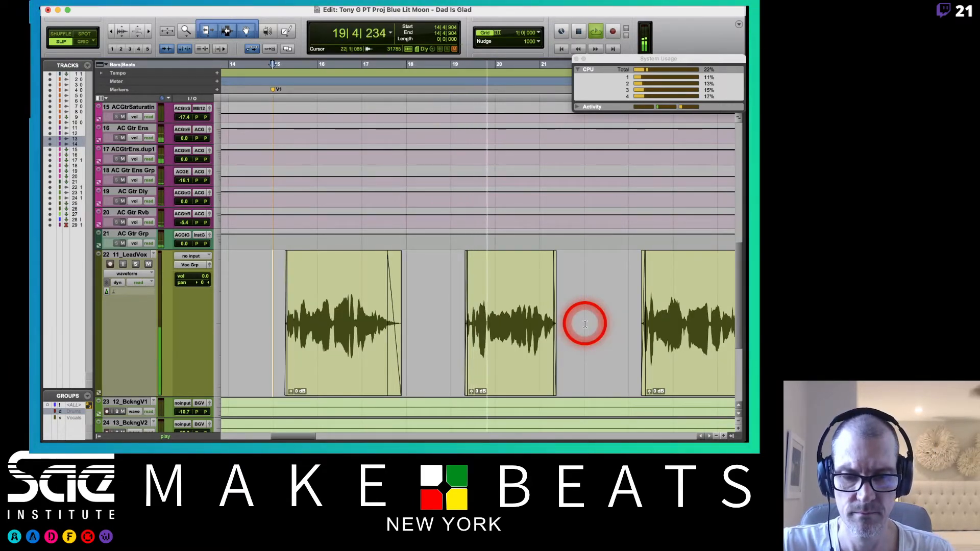
scroll(585, 325, "right", 2)
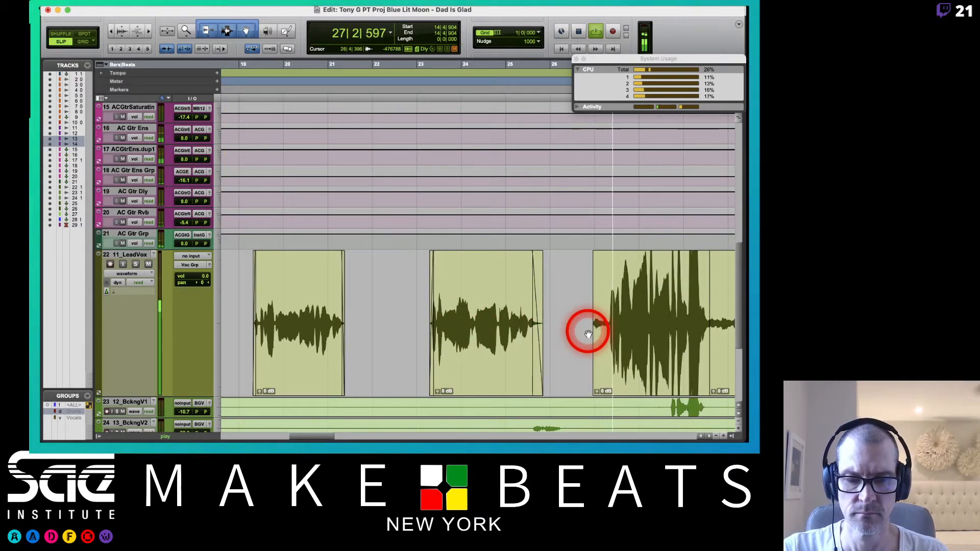
scroll(588, 332, "right", 2)
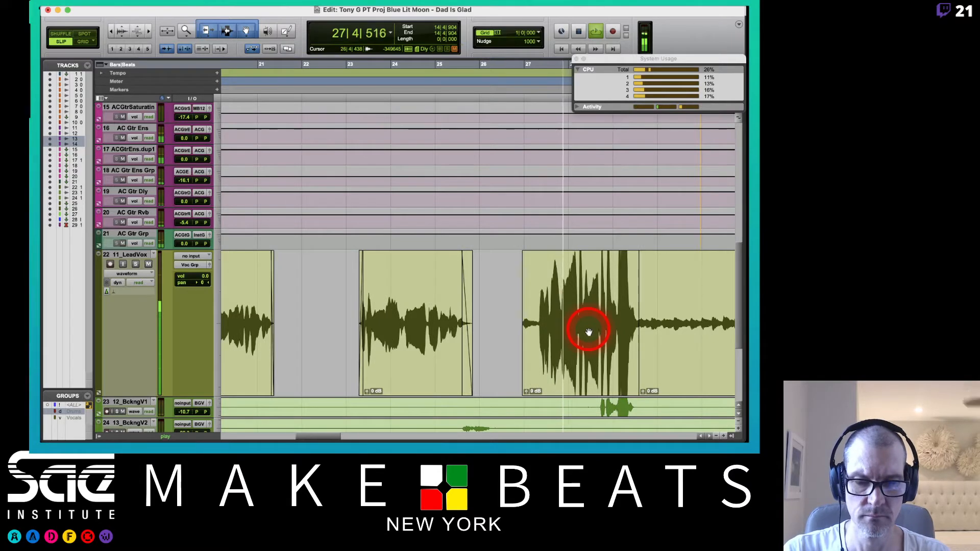
Step: Trim the start of the fourth lead vocal phrase to 27|1|876, add a 0|0|466 fade-in, and stop playback
left_click(526, 322)
left_click_drag(526, 323, 535, 335)
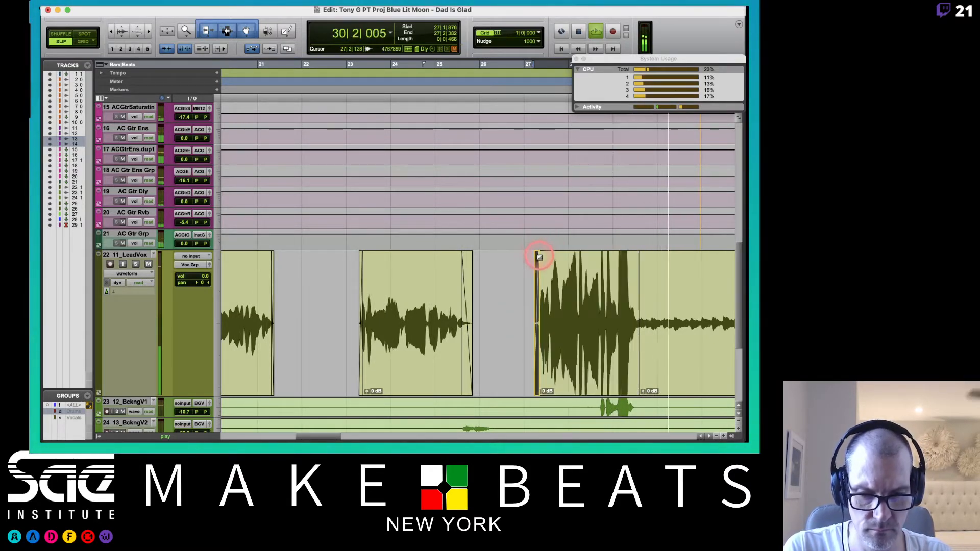
scroll(628, 324, "right", 3)
scroll(628, 323, "right", 4)
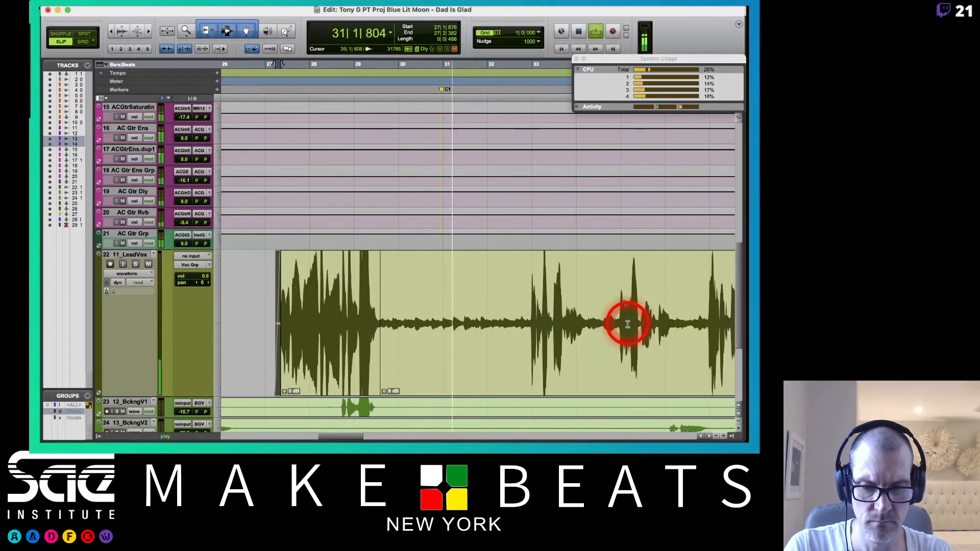
scroll(503, 327, "left", 3)
key("space")
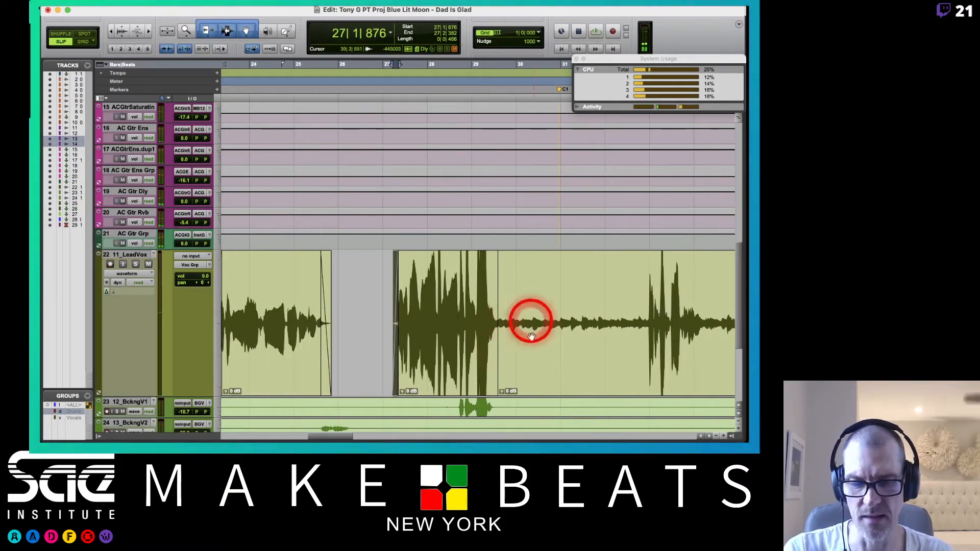
Step: Play the fourth lead vocal phrase from 26|3|805 to check its trimmed start, reducing the waveform display height
left_click(369, 271)
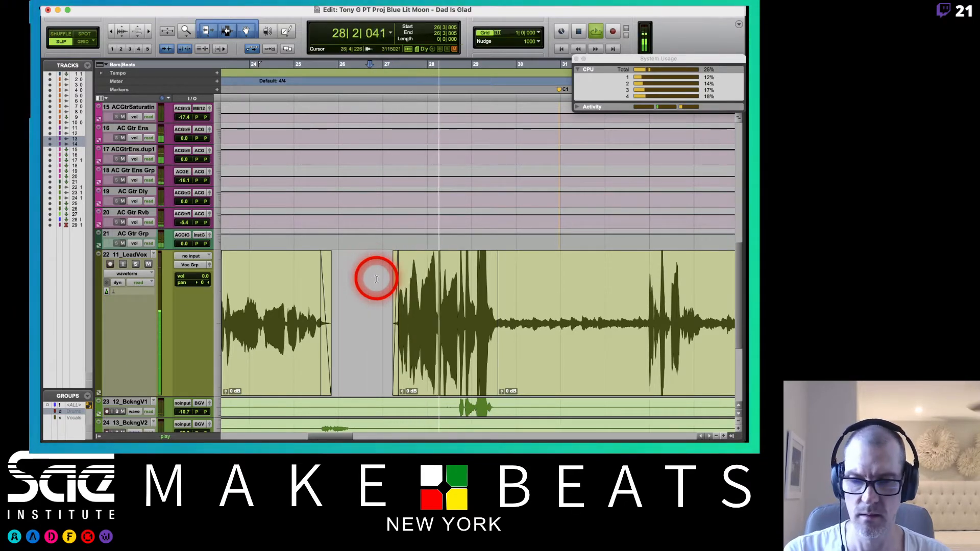
key("super+alt+bracketleft")
key("super+alt+bracketleft")
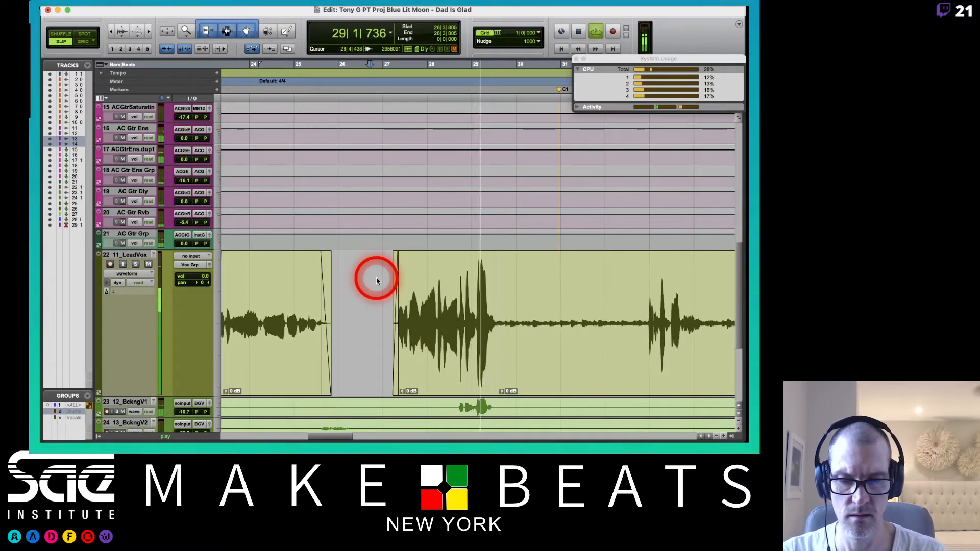
key("super+alt+bracketright")
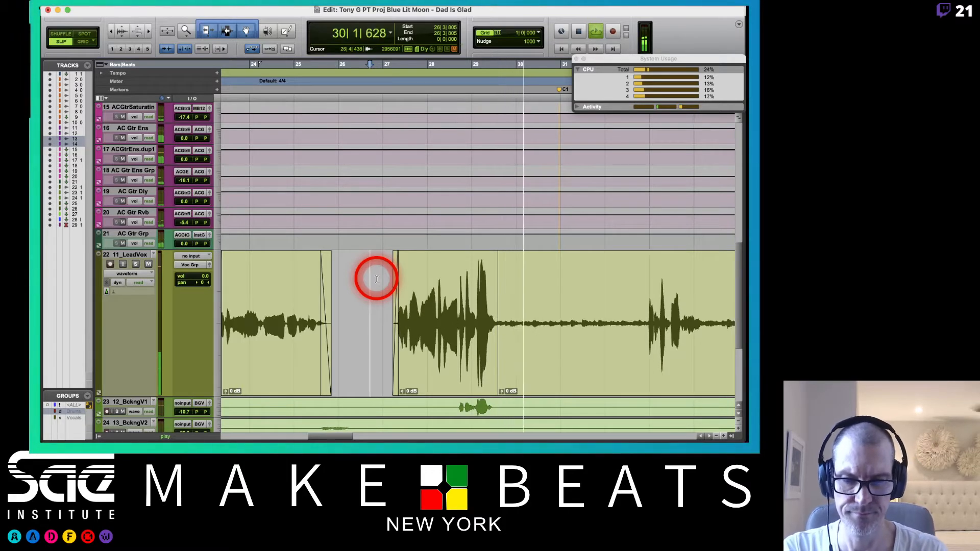
key("space")
Step: Look over the stripped verse phrases and the later lead vocal clips around the muted gaps
key("super+bracketleft")
key("super+bracketleft")
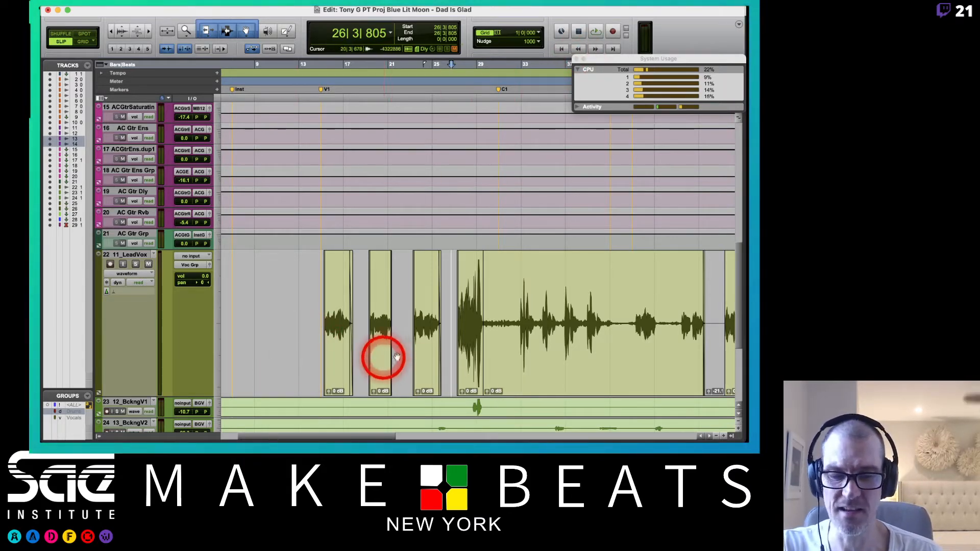
scroll(476, 339, "right", 10)
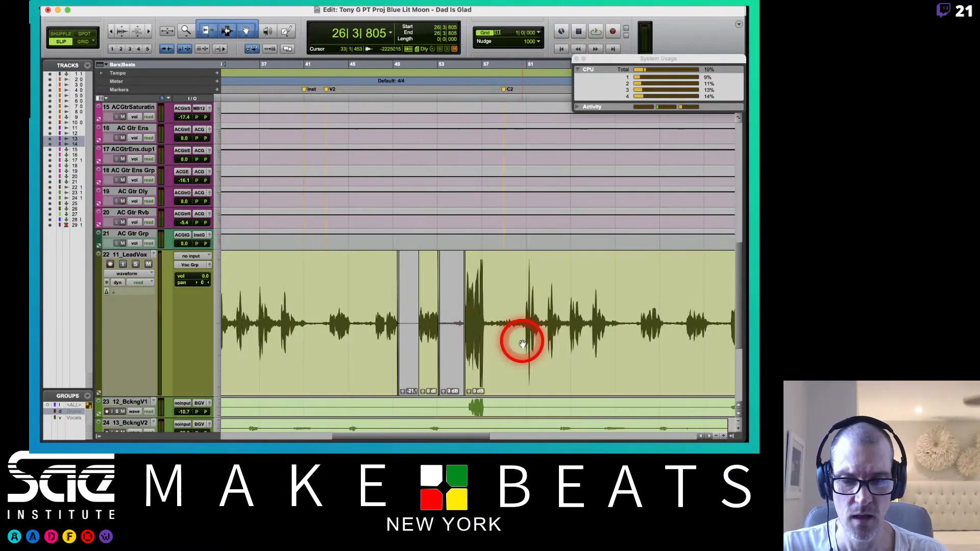
Step: Delete the two muted lead vocal clips, the one at 53|1|735 and the one at 49|3|103
scroll(418, 348, "left", 8)
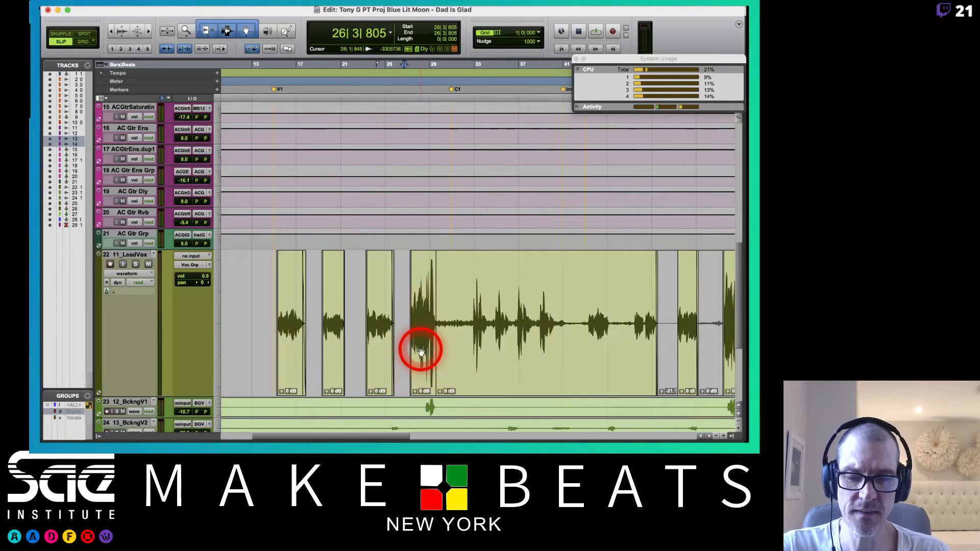
scroll(633, 358, "right", 3)
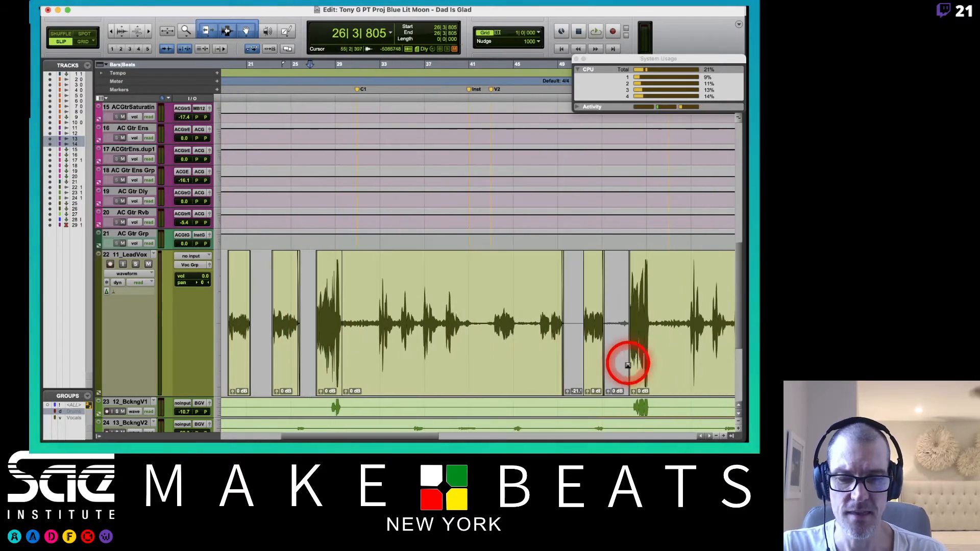
left_click(624, 376)
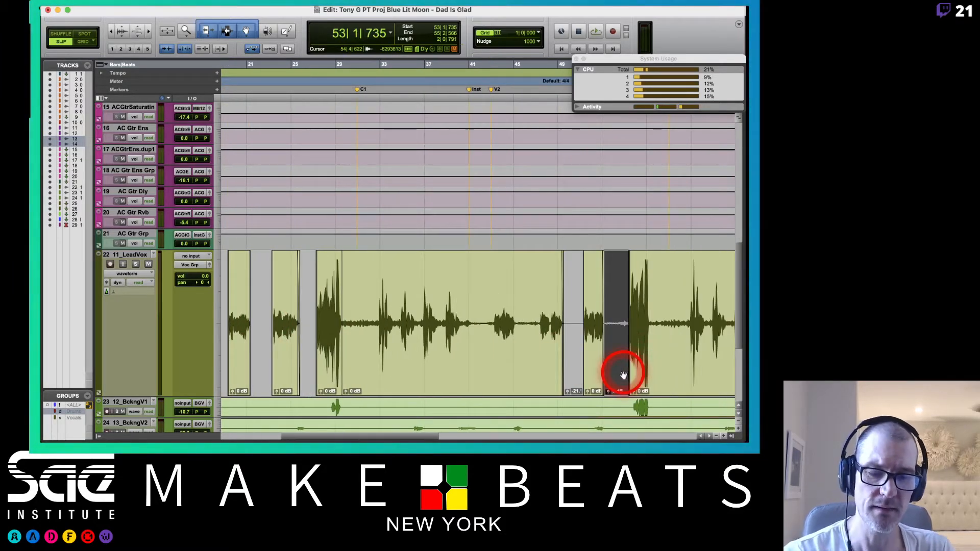
key("Delete")
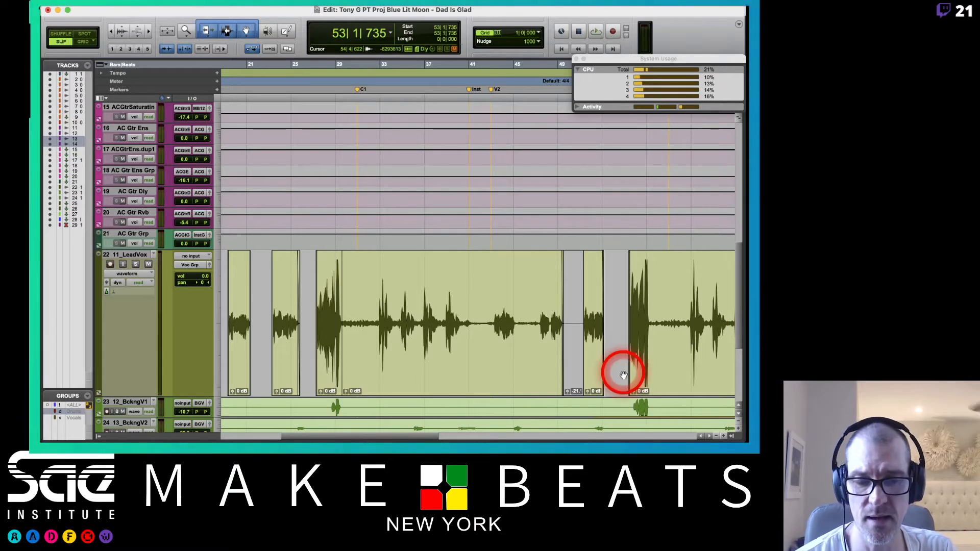
left_click(578, 378)
key("Delete")
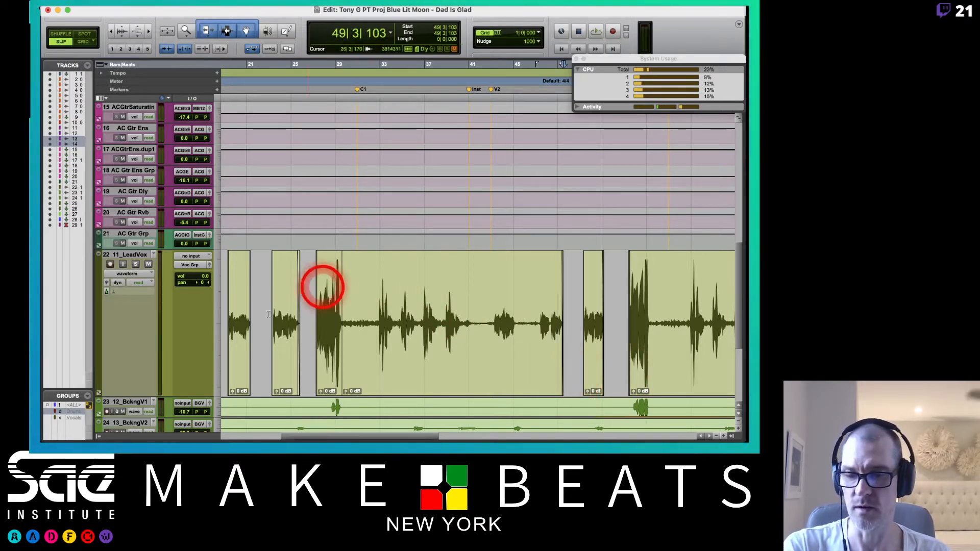
Step: Reduce the lead vocal track and the AC Gtr Verse track to small height
left_click(218, 312)
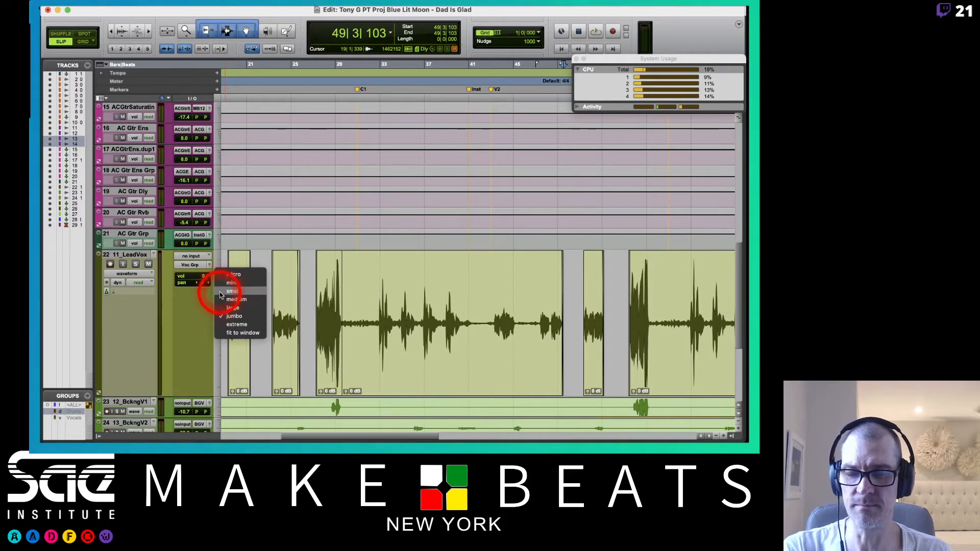
left_click(223, 291)
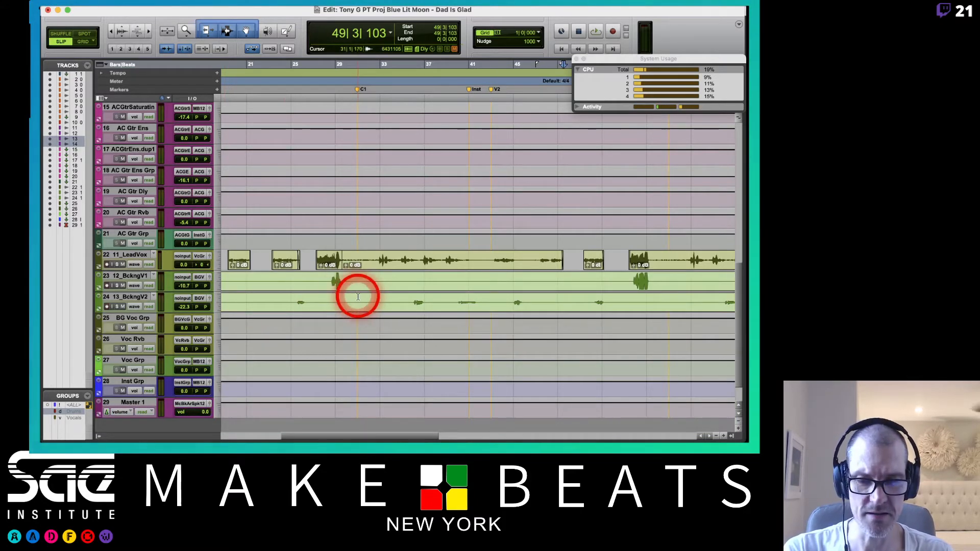
left_click(218, 267)
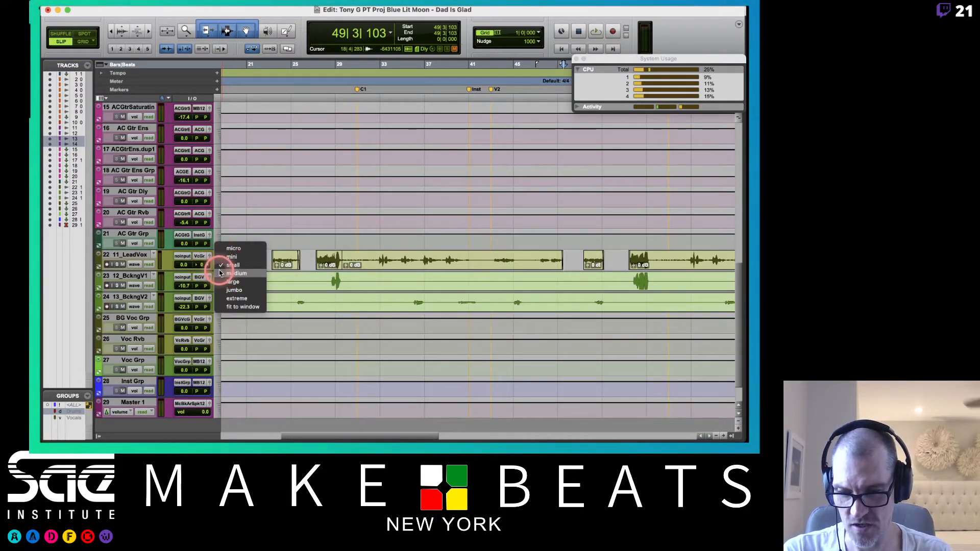
left_click(338, 250)
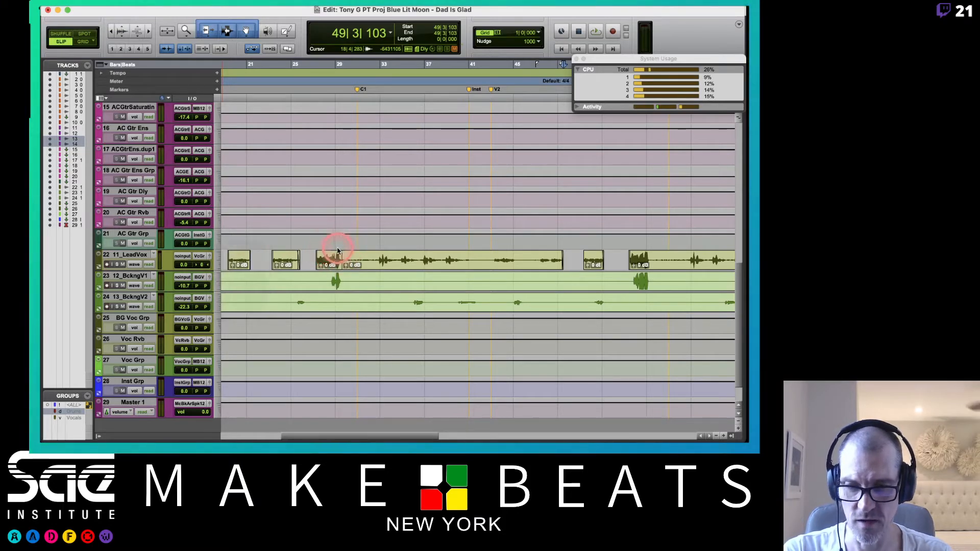
scroll(336, 245, "up", 10)
left_click(217, 323)
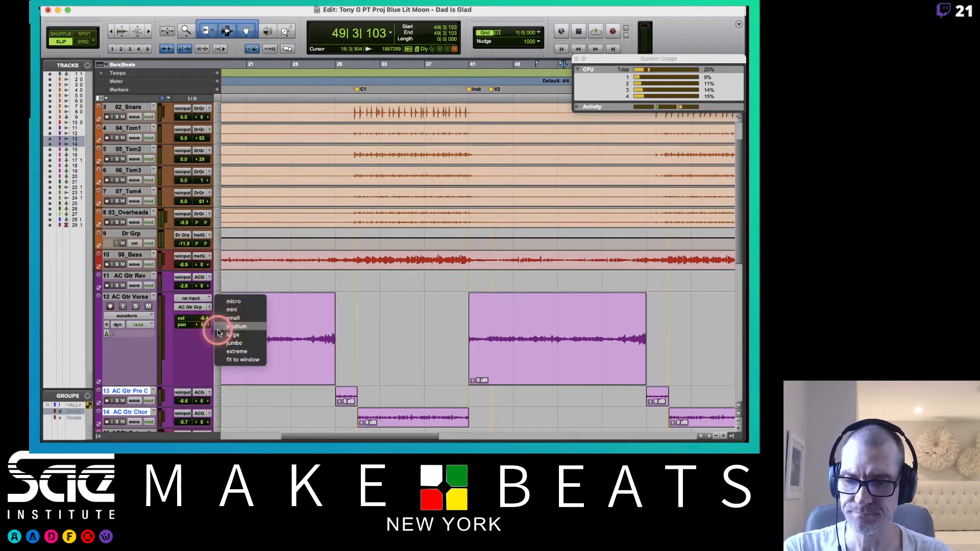
left_click(223, 318)
scroll(332, 335, "left", 5)
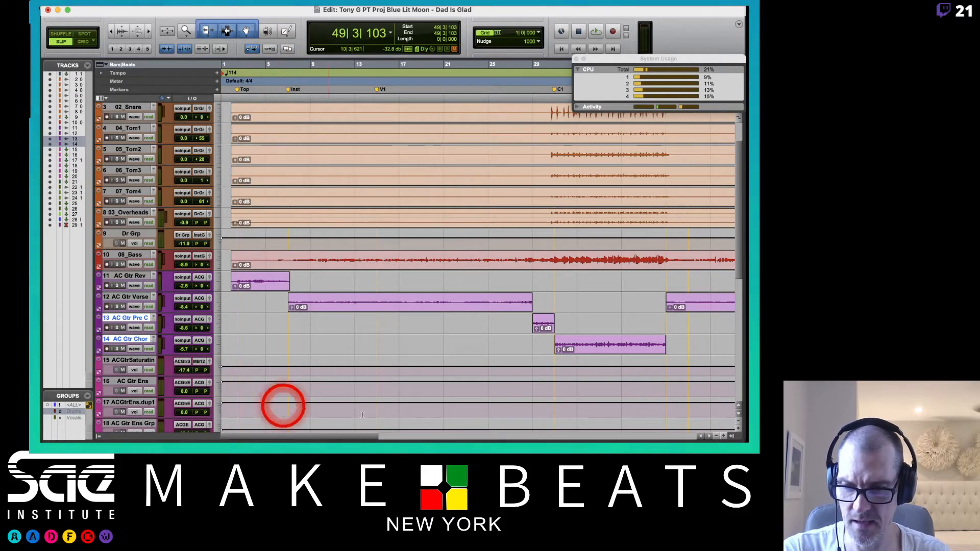
Step: Create one stereo instrument track in ticks, named EP, directly below the AC Gtr Grp track
scroll(322, 272, "down", 4)
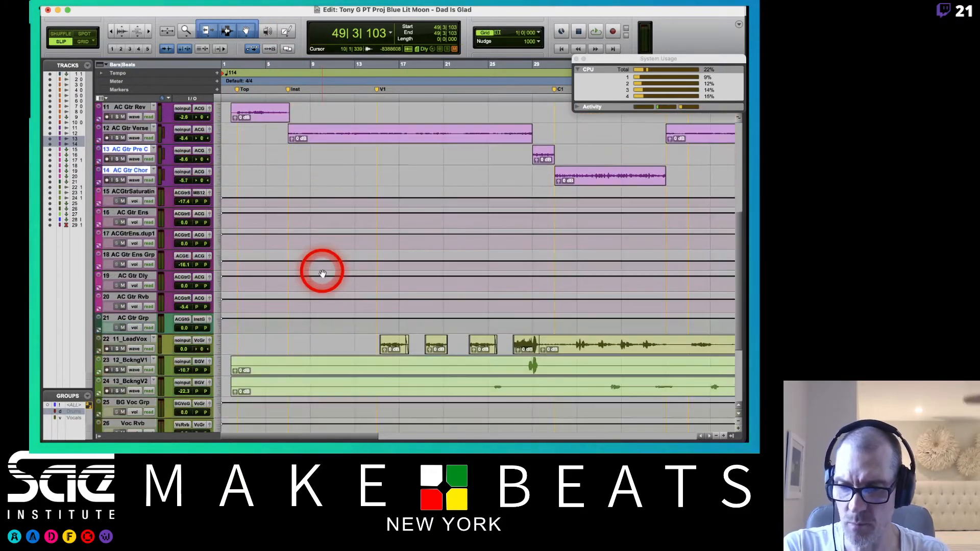
scroll(322, 273, "down", 3)
scroll(322, 273, "up", 5)
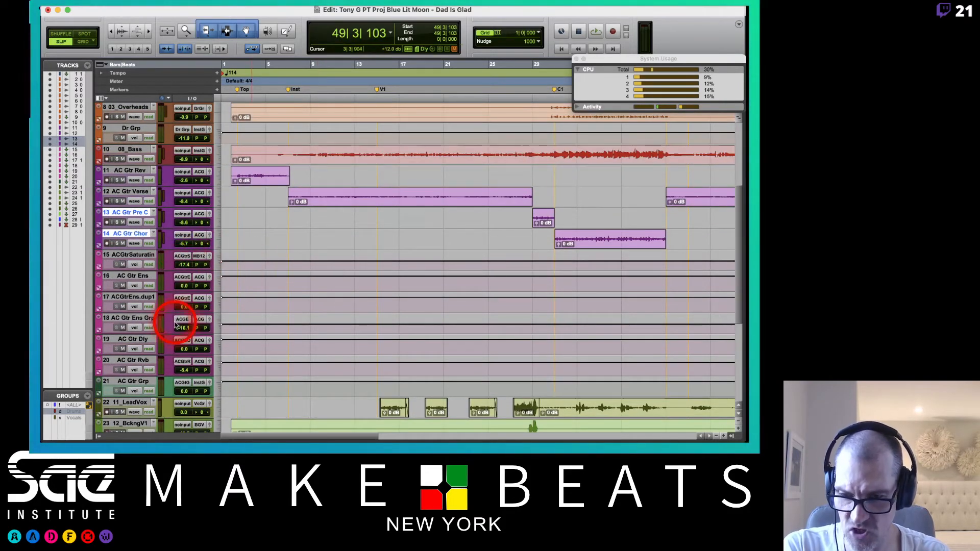
scroll(243, 211, "up", 3)
scroll(243, 212, "down", 4)
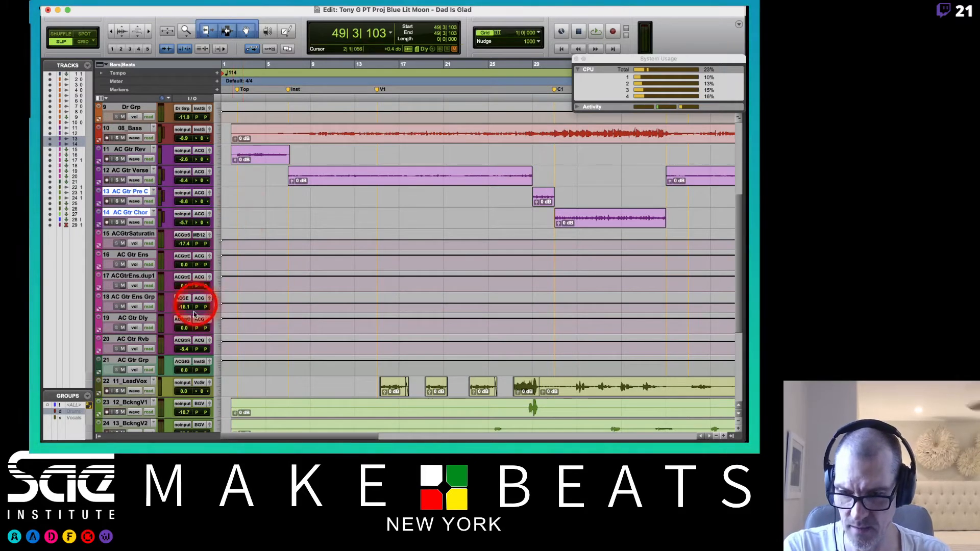
left_click(127, 362)
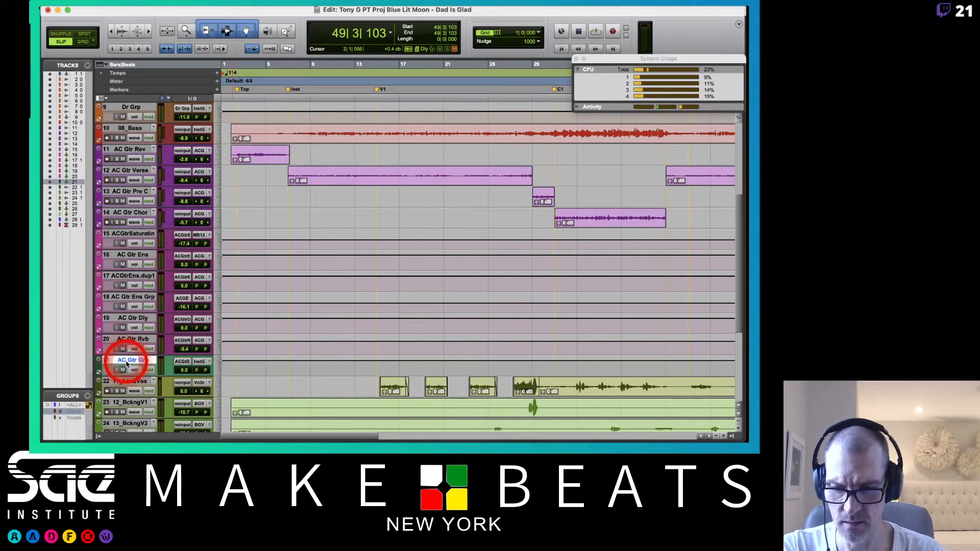
key("super+shift+n")
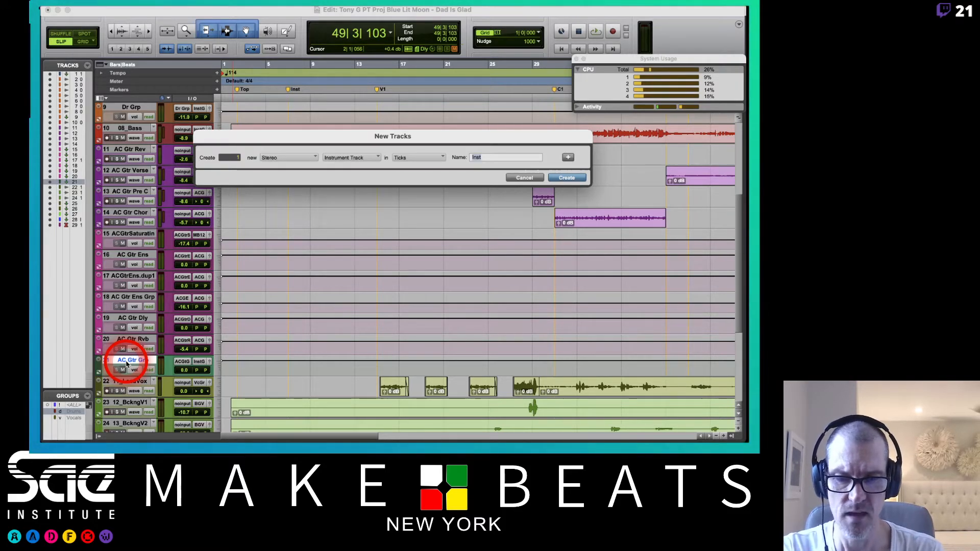
key("Return")
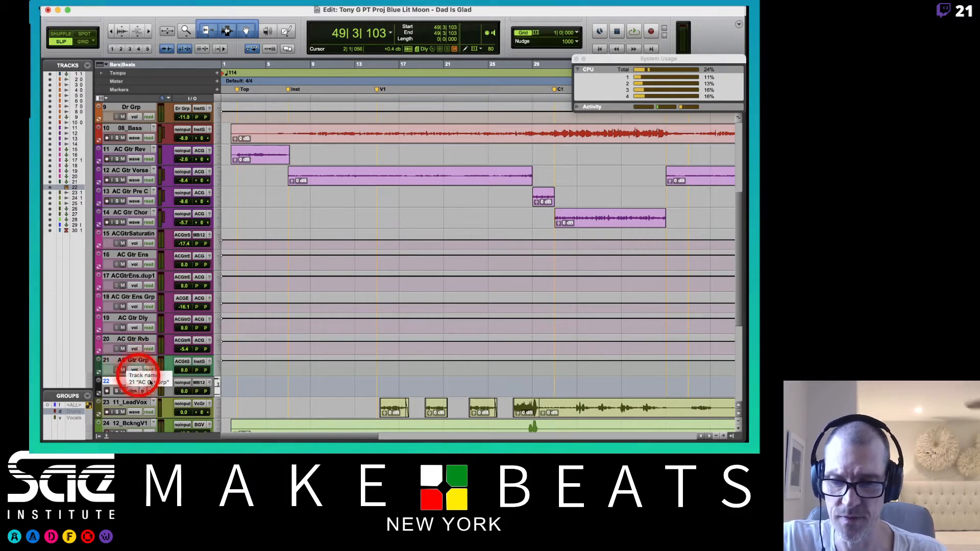
Step: Hide the track list and show the Inserts A-E and Sends A-E columns in the Edit window
left_click(96, 437)
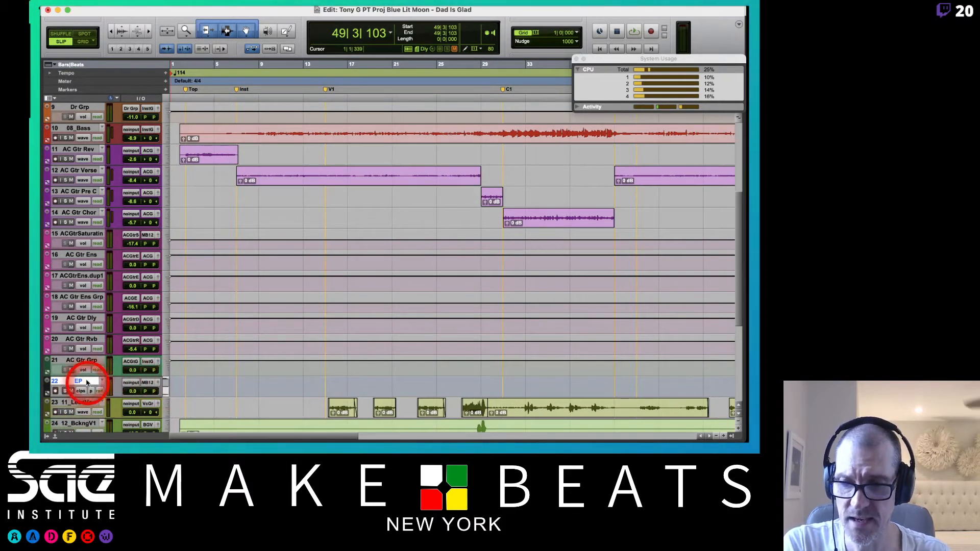
left_click(49, 98)
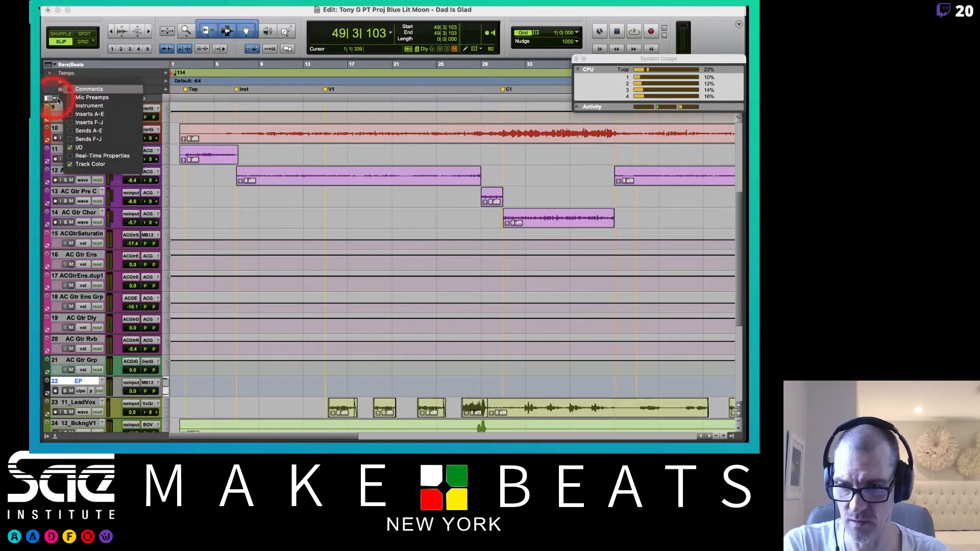
left_click(82, 114)
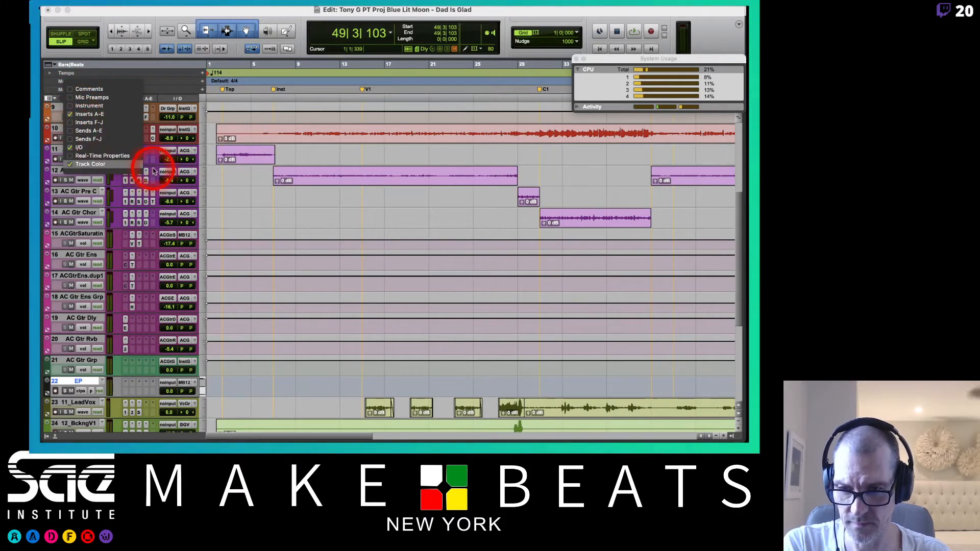
left_click(90, 133)
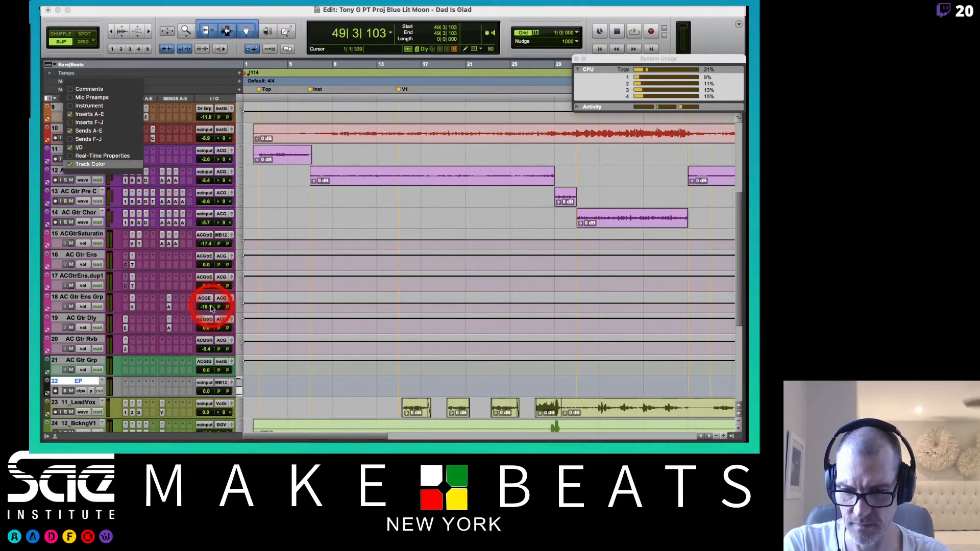
left_click(249, 383)
Step: Set the EP track to medium height and insert the stereo Lounge Lizard EP-4 instrument in its first insert slot
left_click(241, 390)
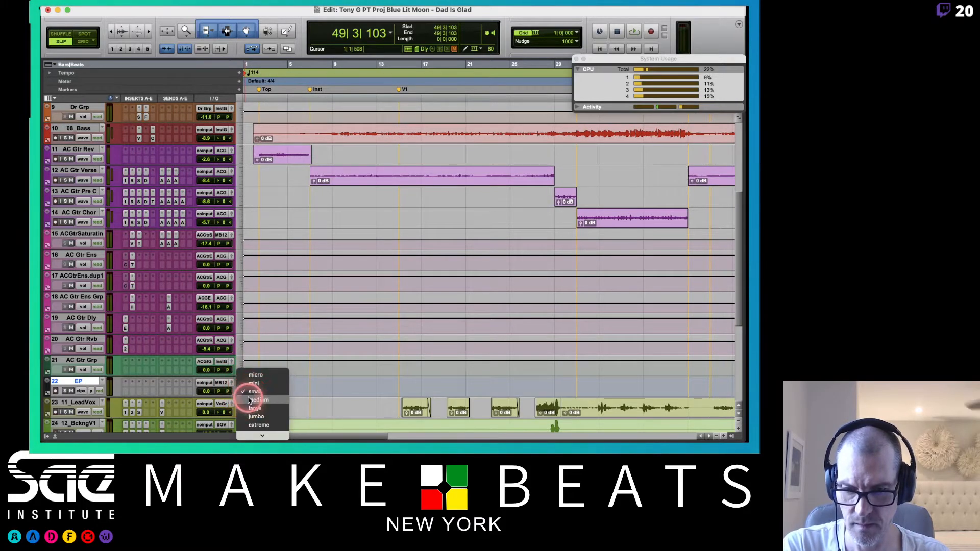
left_click(249, 399)
scroll(308, 324, "down", 4)
left_click(135, 299)
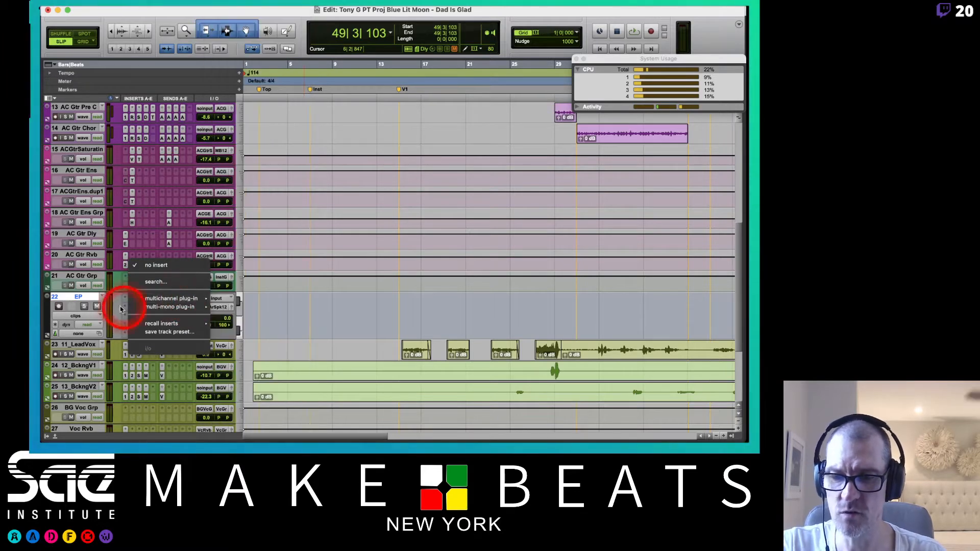
left_click(115, 300)
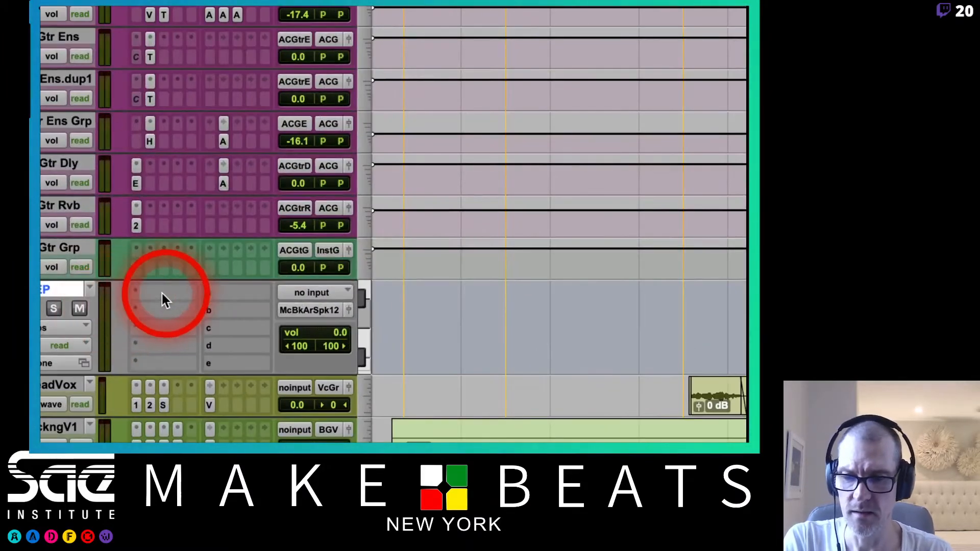
left_click(146, 296)
mouse_move(221, 297)
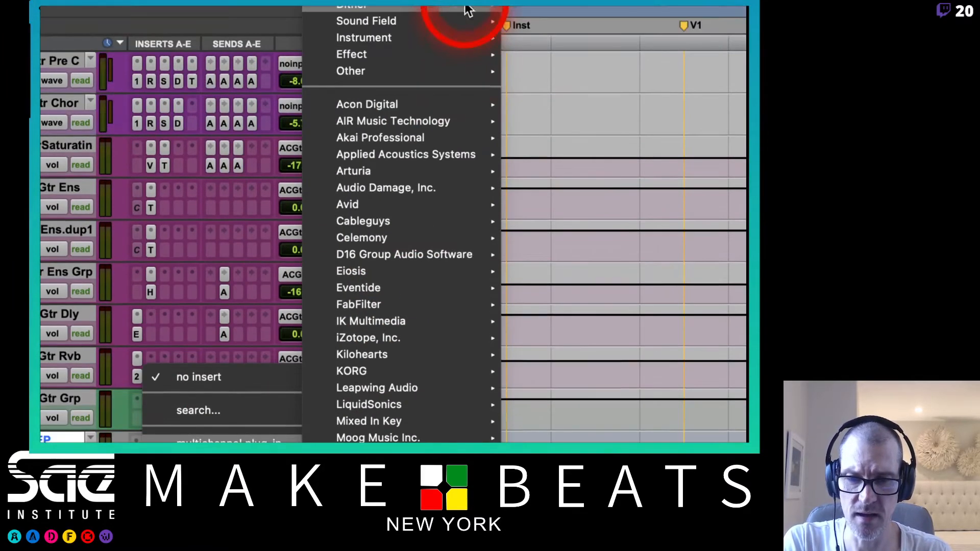
mouse_move(455, 37)
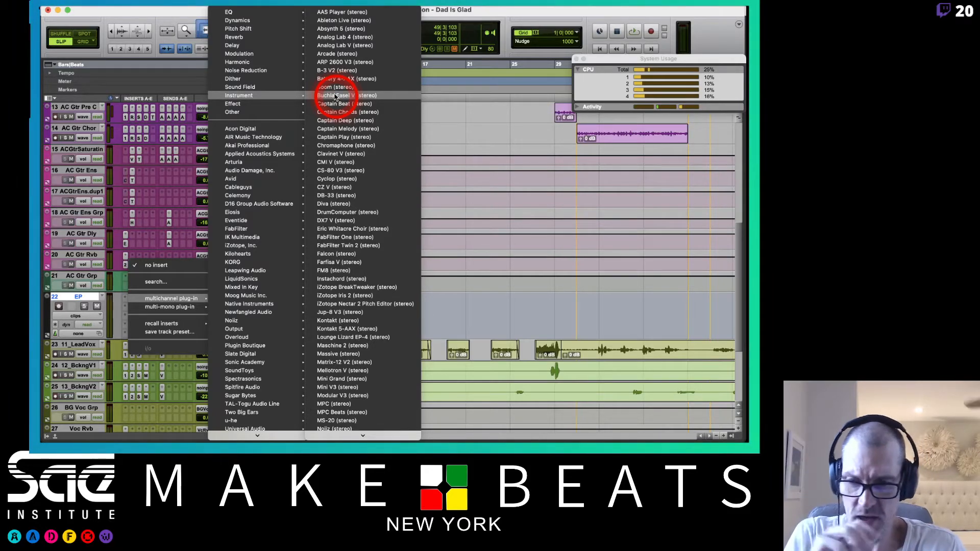
left_click(357, 338)
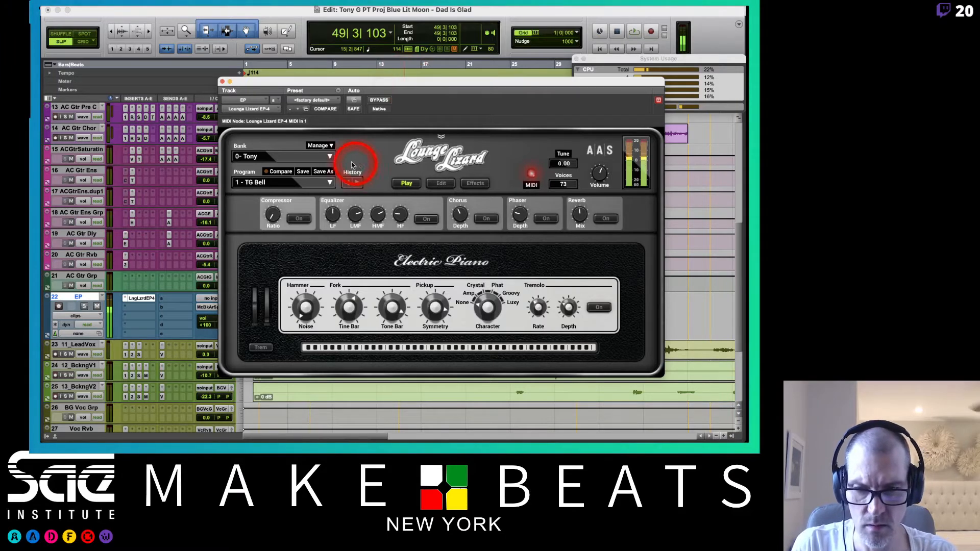
Step: Switch Lounge Lizard to the Electronica and Warped bank with the Phased Atmosphere program
left_click(299, 182)
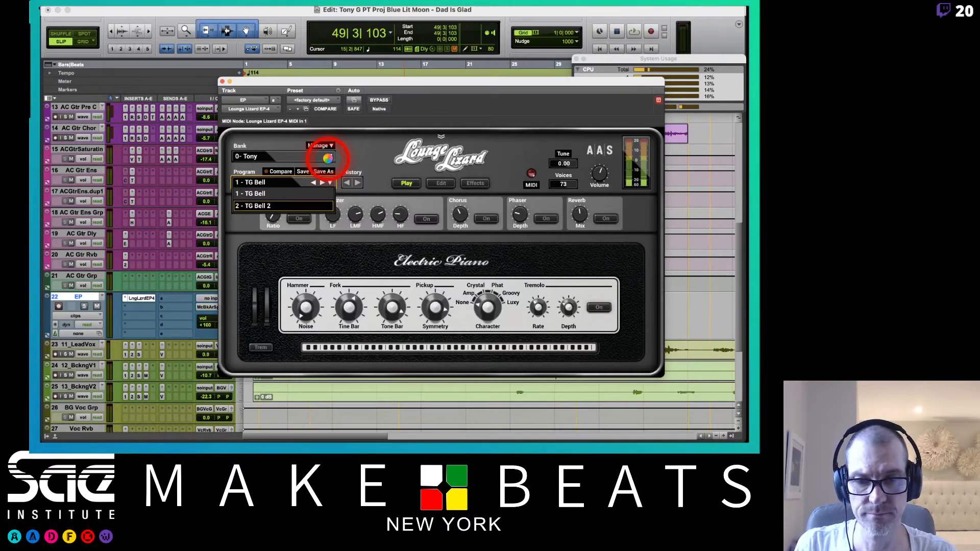
left_click(330, 158)
left_click(366, 140)
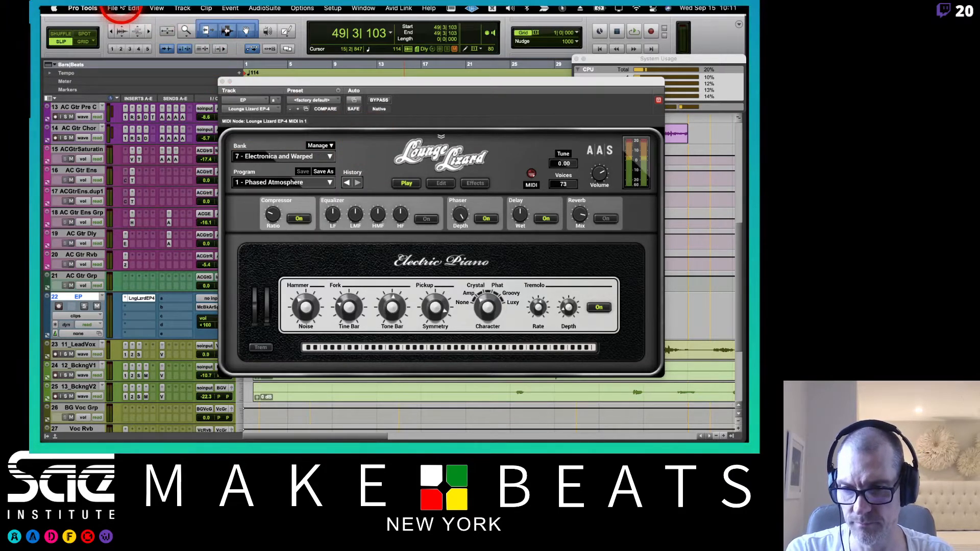
Step: Save the session as a new copy with MIDI added to the end of its name
left_click(122, 7)
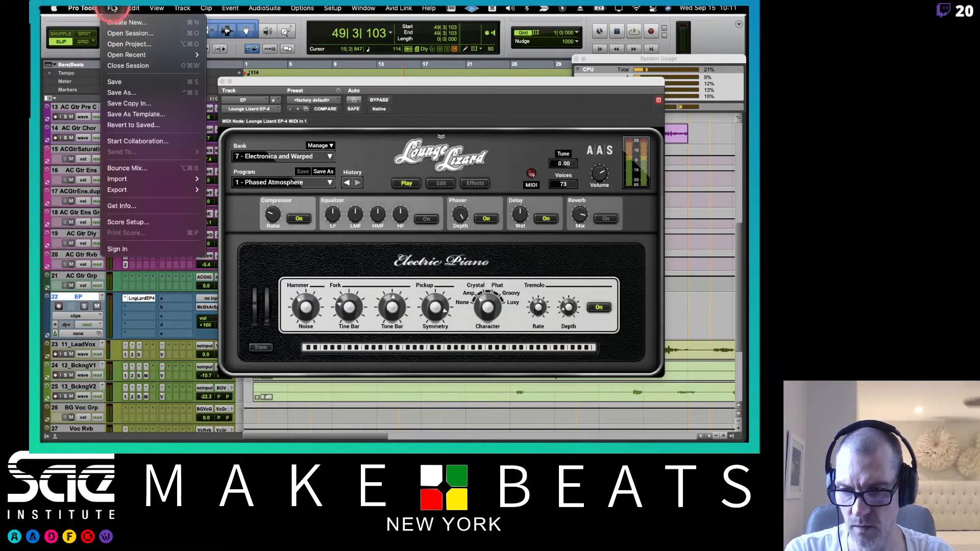
left_click(134, 97)
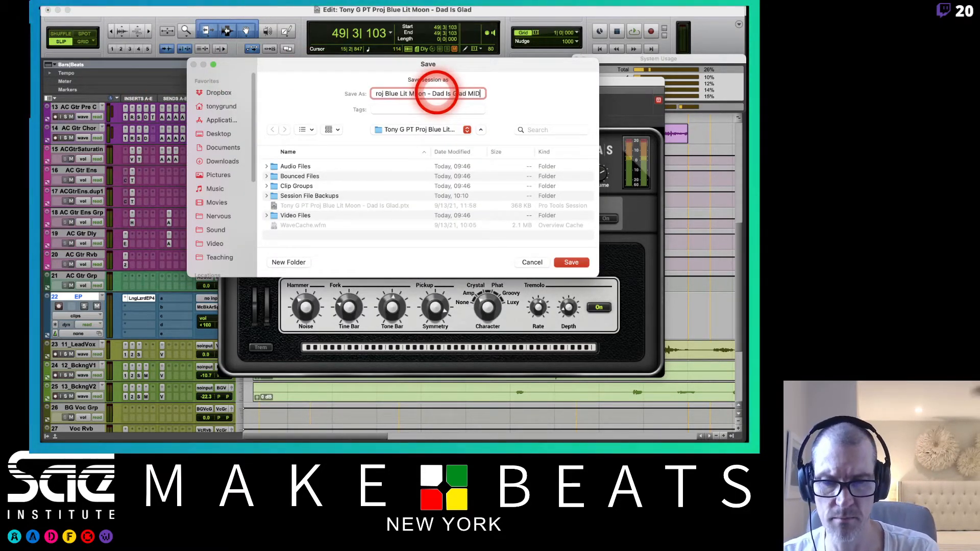
key("Return")
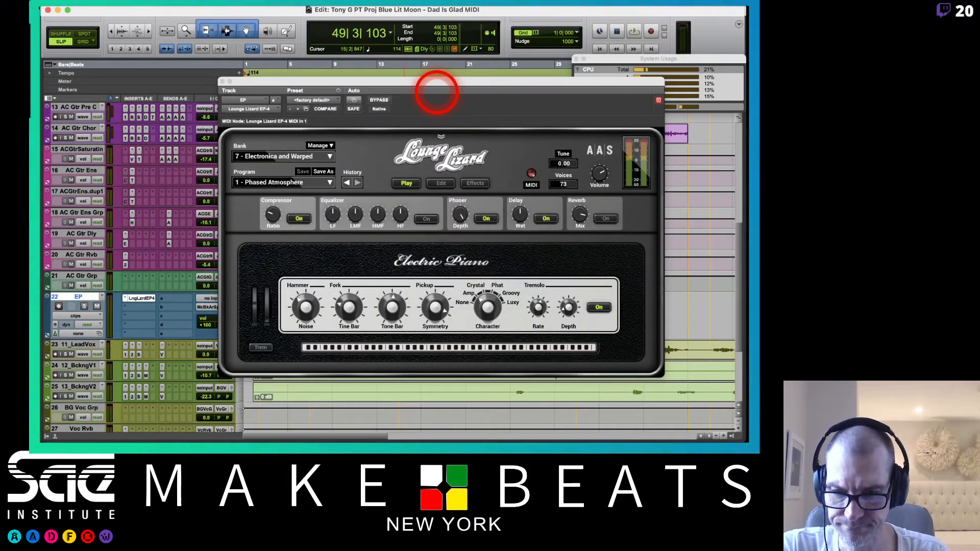
Step: Load the Tine-based bank in Lounge Lizard with the BFly 1 program and look through its program list
left_click(329, 157)
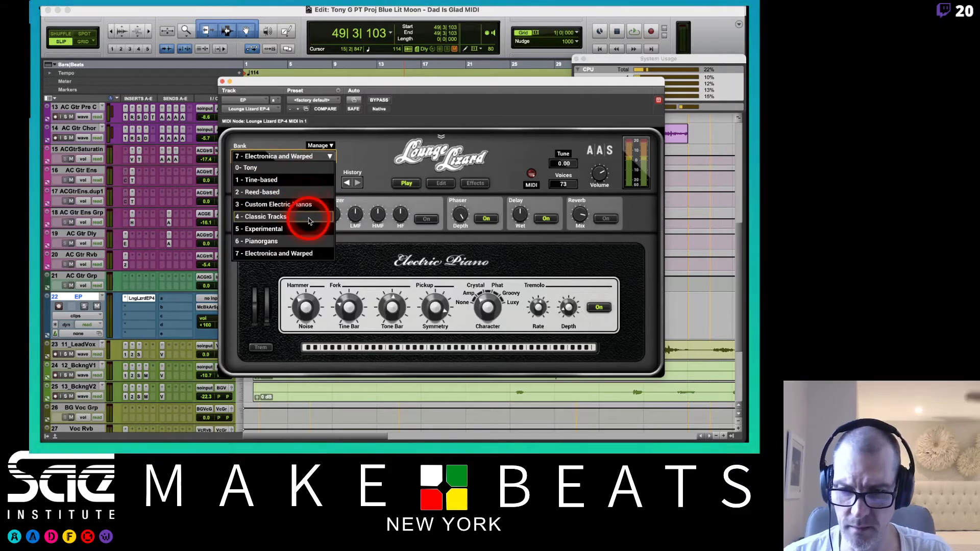
left_click(299, 184)
left_click(292, 185)
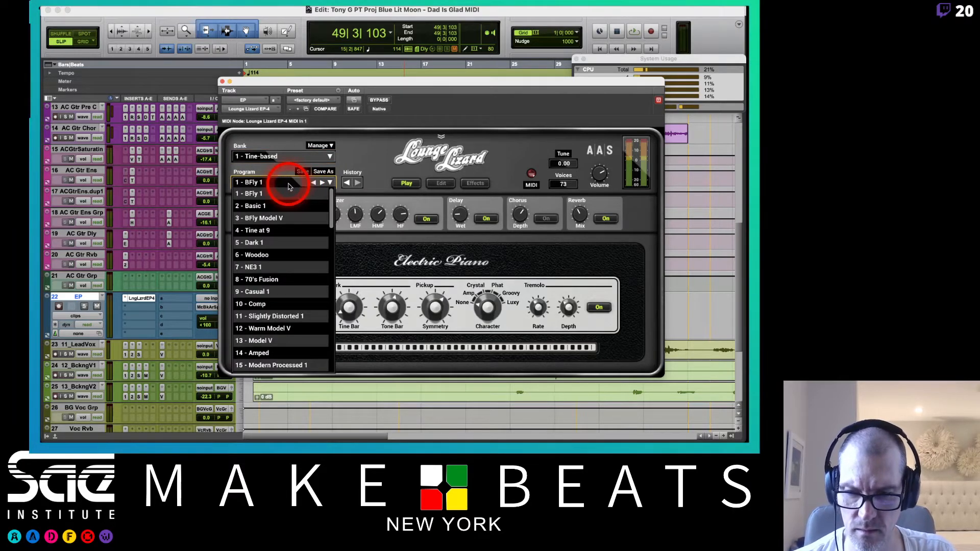
left_click(289, 169)
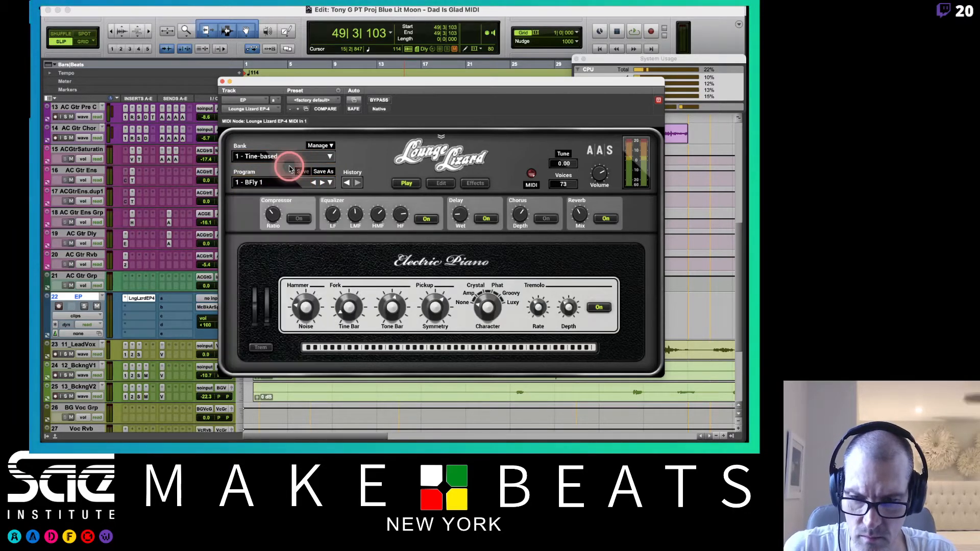
Step: Browse the Tony and Reed-based banks in Lounge Lizard, return to the Tine-based bank with BFly 1, and switch off the tremolo
left_click(315, 158)
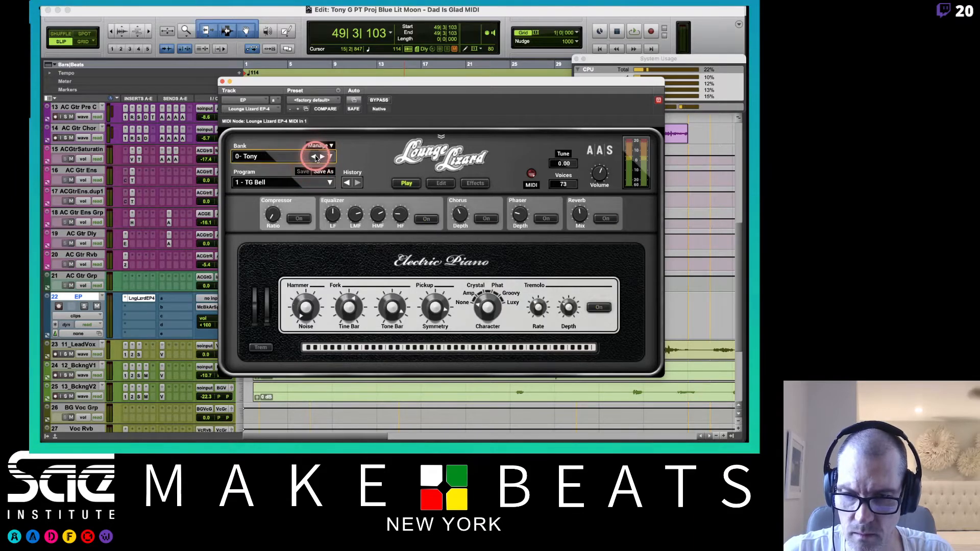
left_click(315, 158)
left_click(316, 158)
left_click(315, 158)
left_click(315, 157)
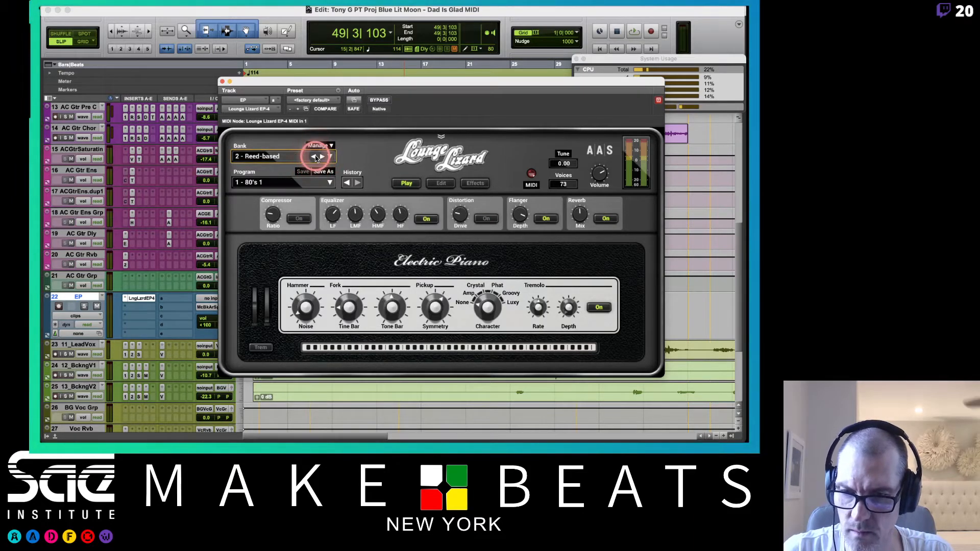
left_click(316, 158)
left_click(315, 180)
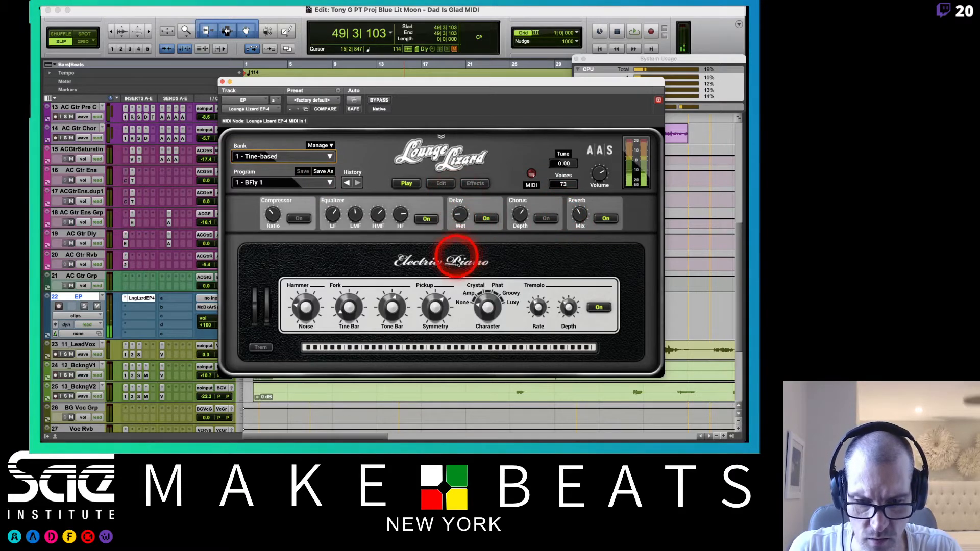
left_click(599, 307)
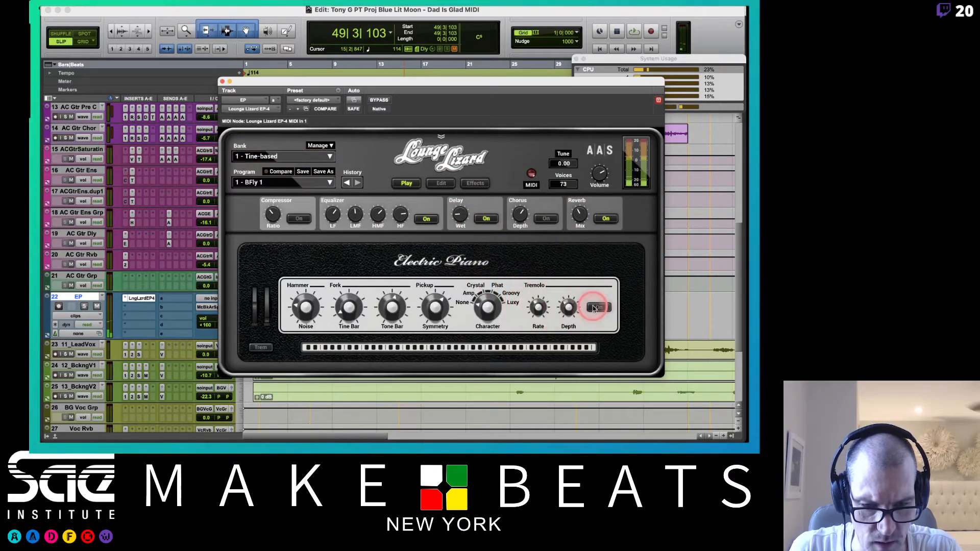
Step: Audition the electric piano against song playback and set the EP track's volume to -9.3 dB
left_click_drag(259, 83, 327, 70)
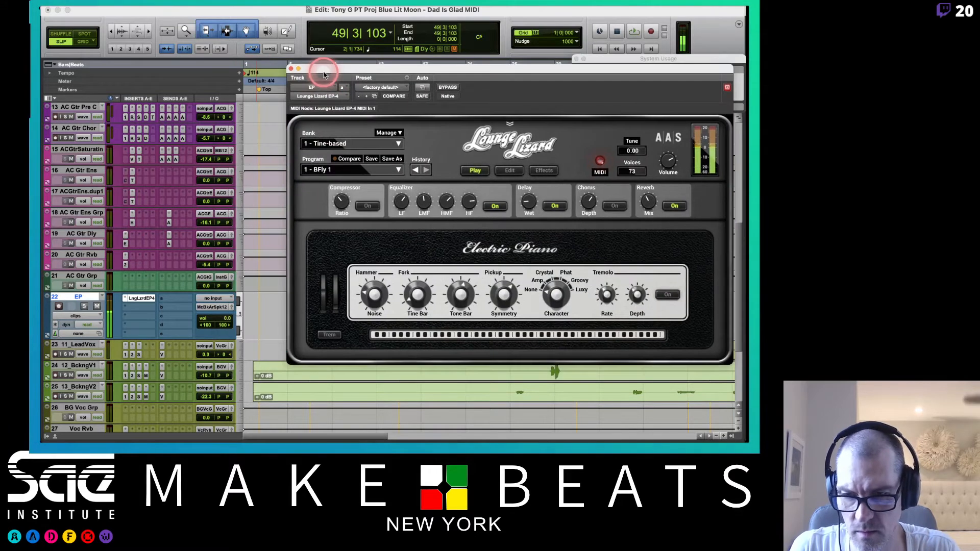
left_click_drag(227, 319, 228, 328)
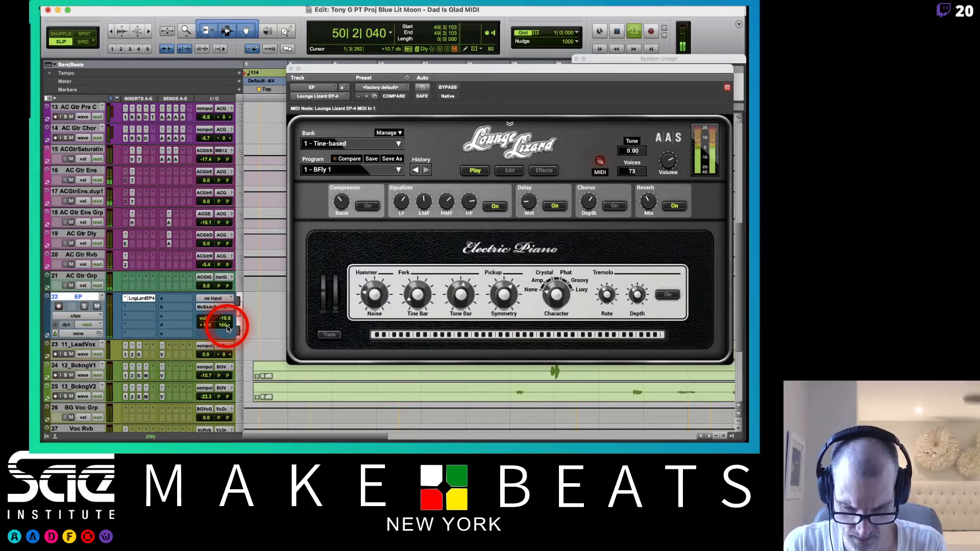
left_click(391, 75)
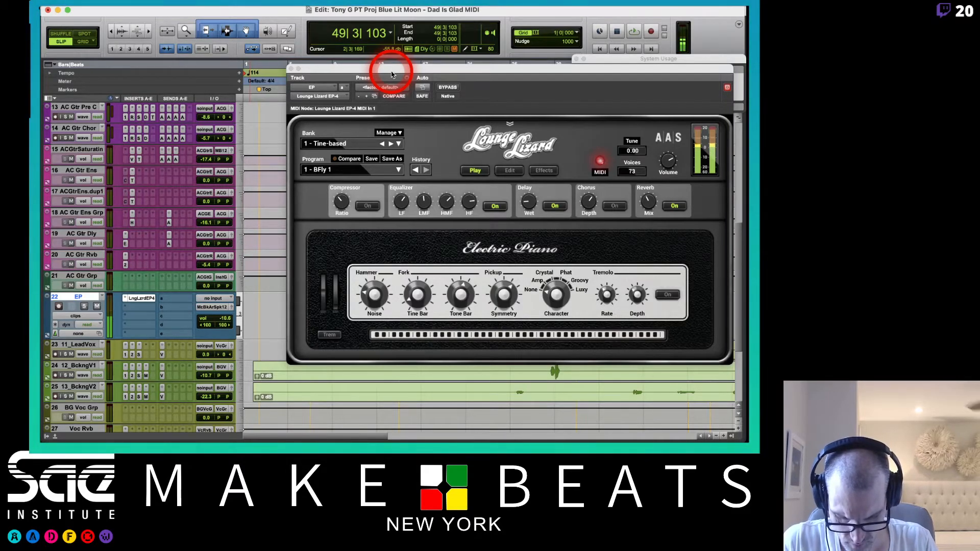
key("space")
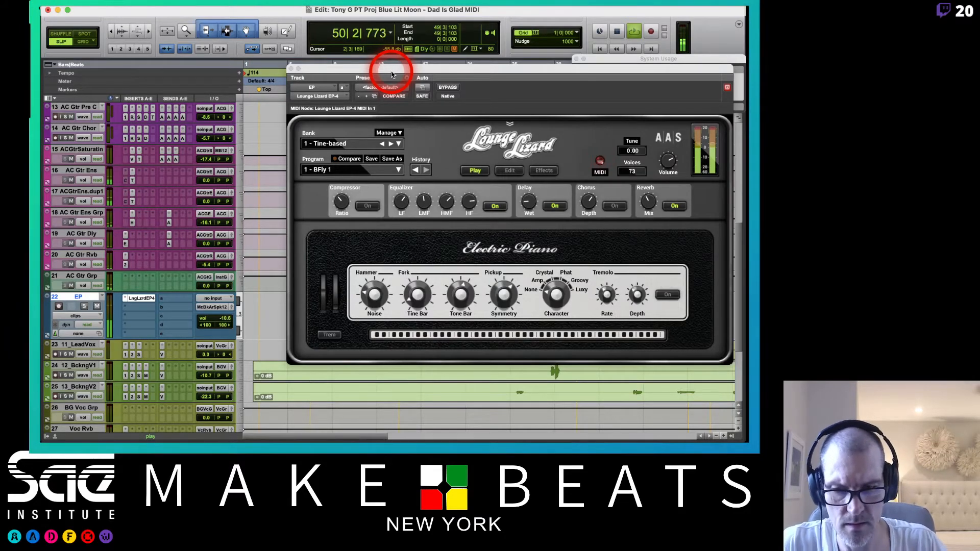
left_click_drag(221, 326, 225, 319)
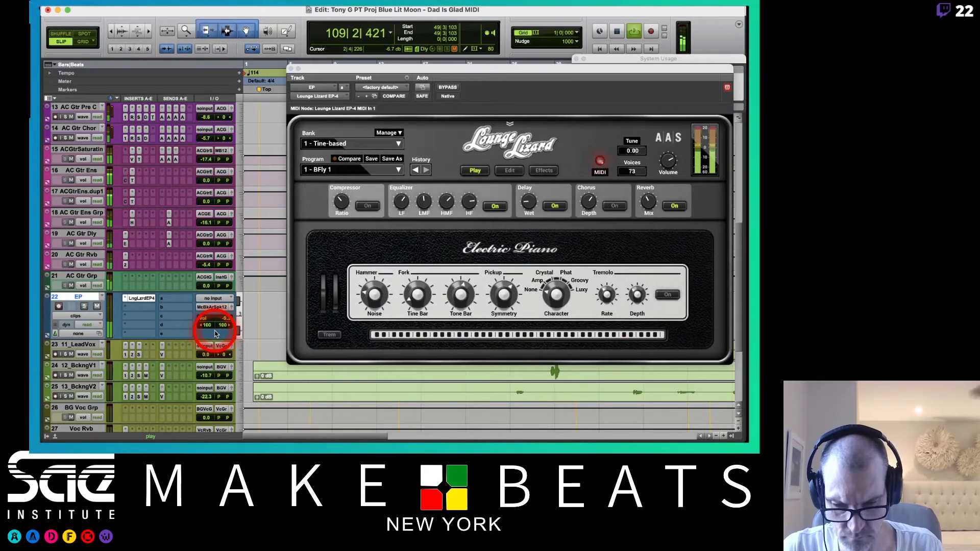
key("space")
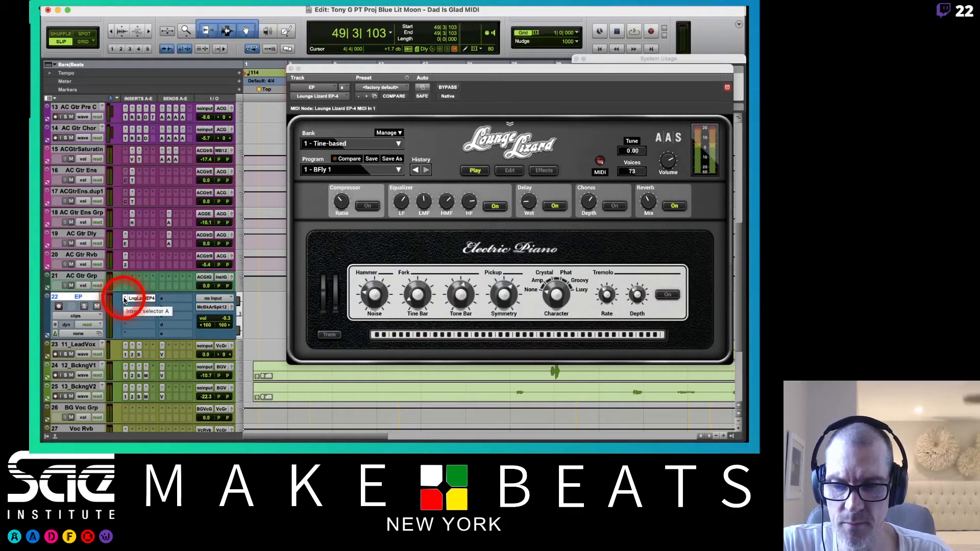
Step: Rename the EP track as Pno
double_click(72, 297)
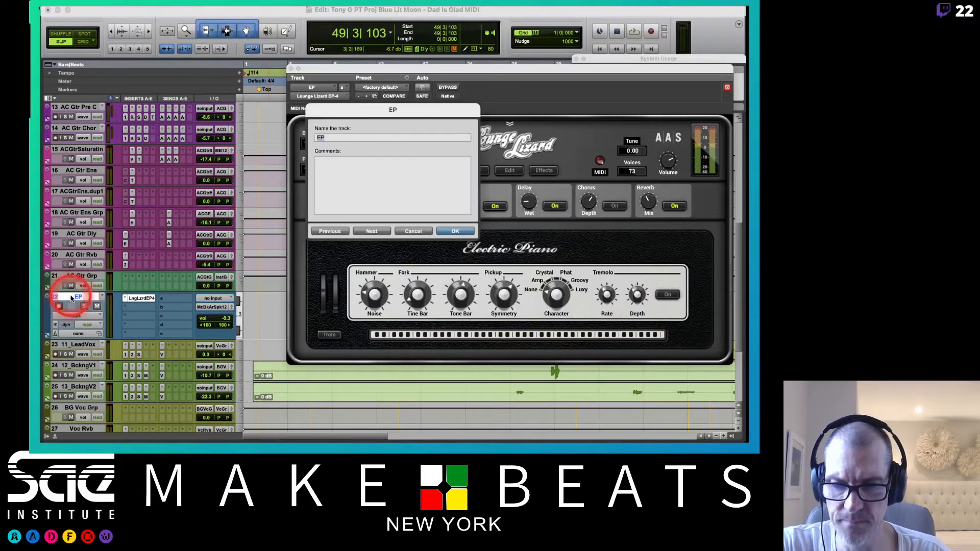
type("Pno")
key("Return")
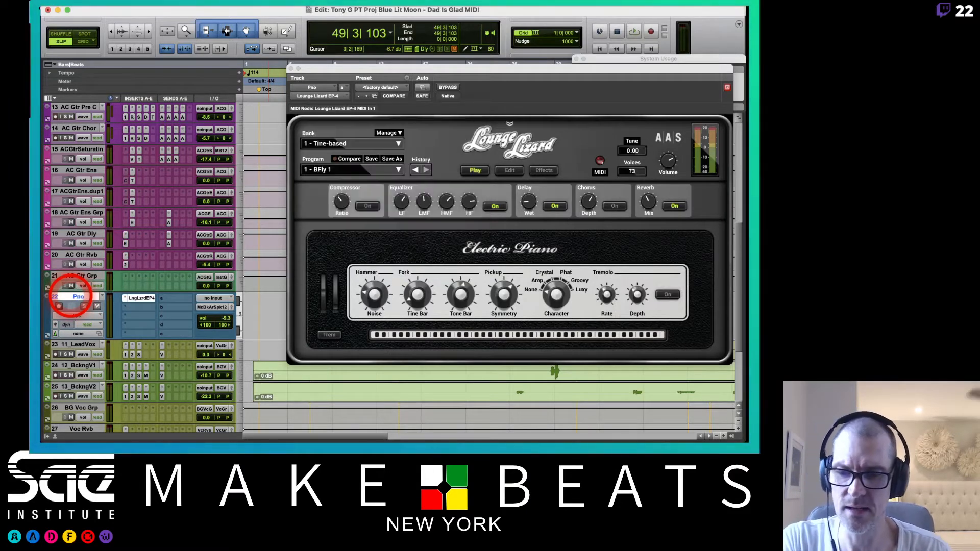
Step: Replace Lounge Lizard in the Pno track's first insert slot with the stereo Pigments instrument
left_click(124, 300)
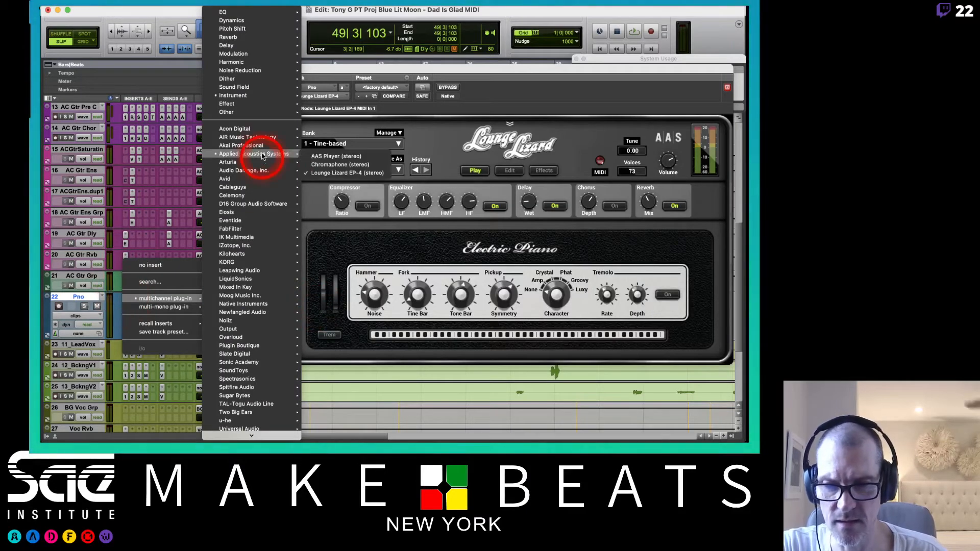
mouse_move(255, 96)
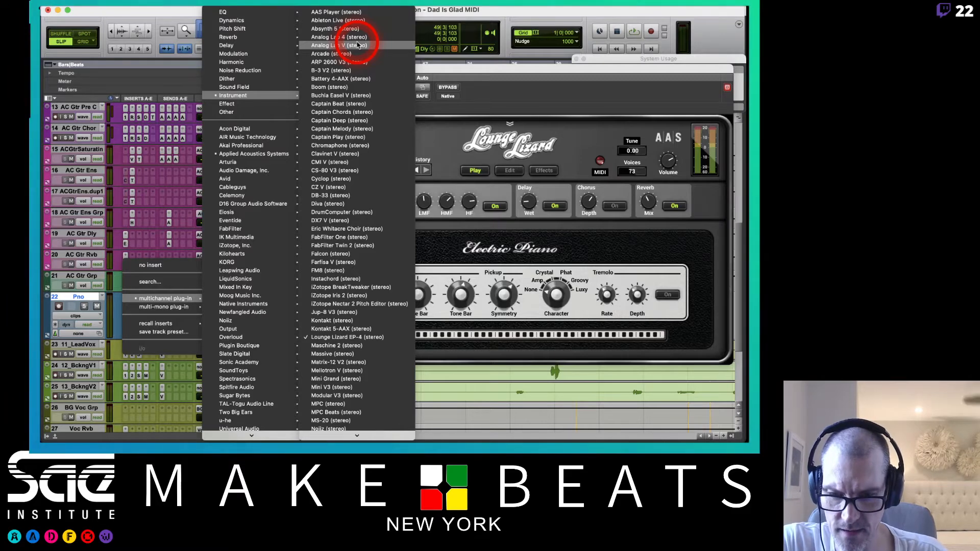
scroll(415, 186, "down", 10)
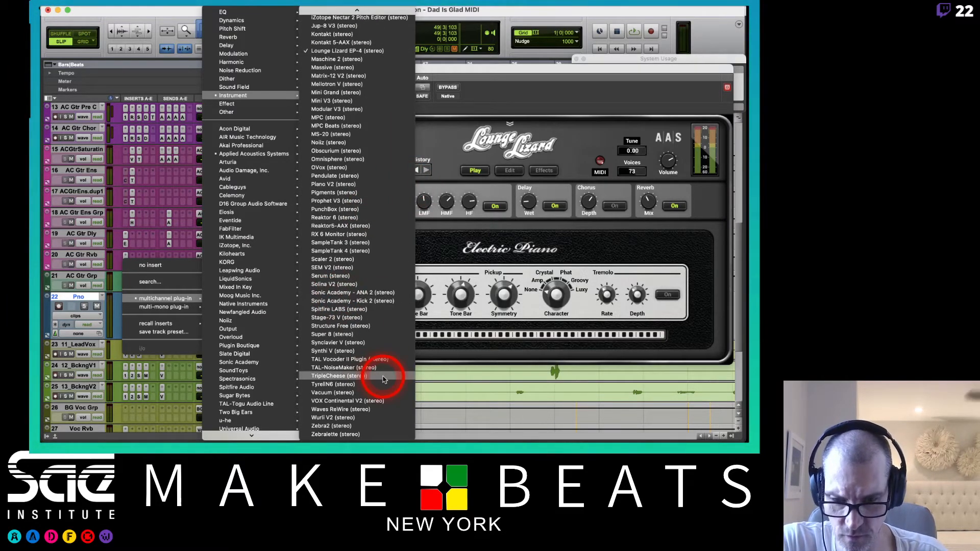
left_click(349, 196)
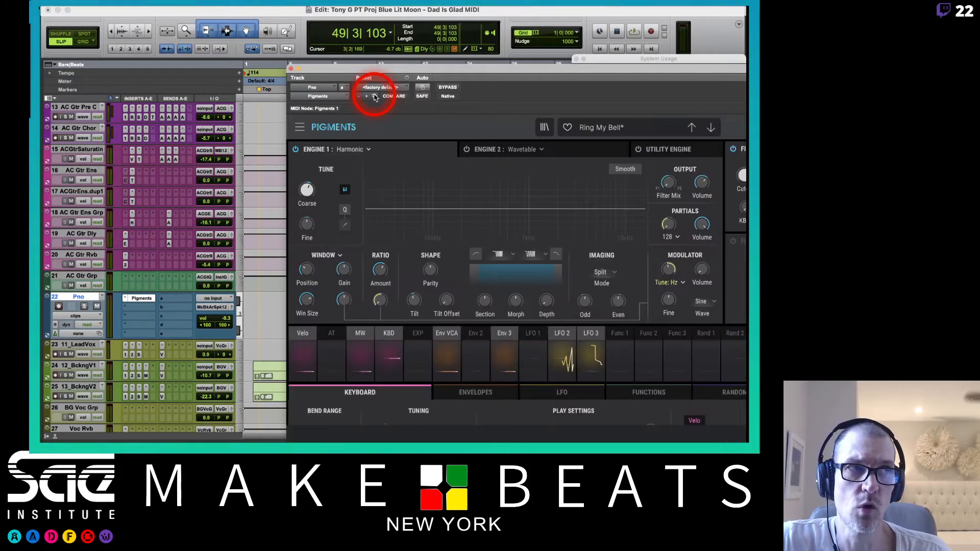
Step: Browse the Keys presets in Pigments, load 8-Bit Crystals, and close the plug-in window
left_click_drag(390, 66, 149, 7)
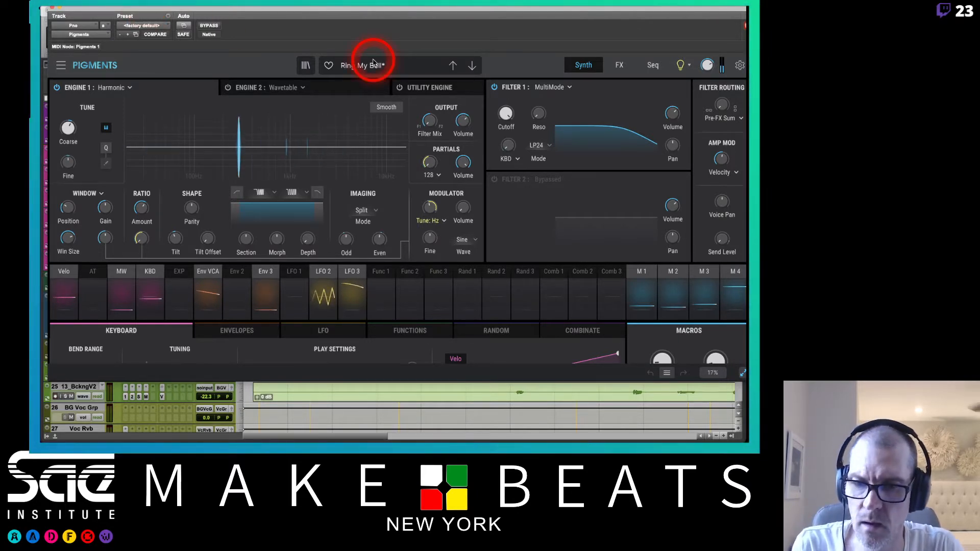
left_click(306, 66)
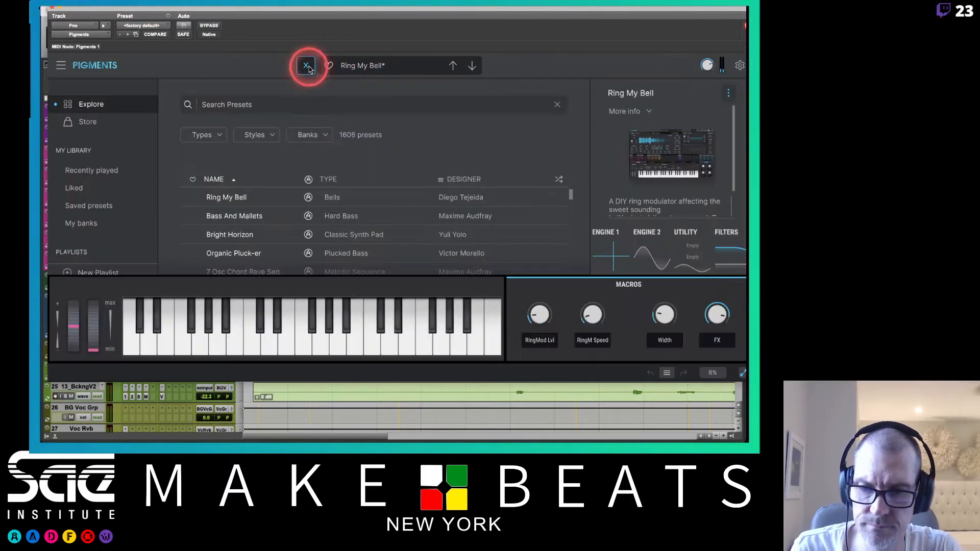
left_click(305, 66)
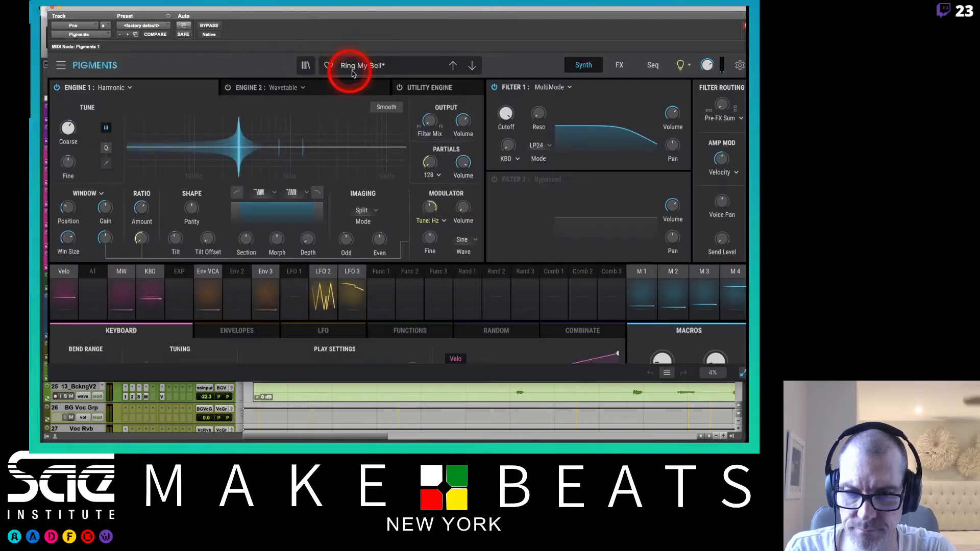
left_click(352, 66)
left_click(392, 97)
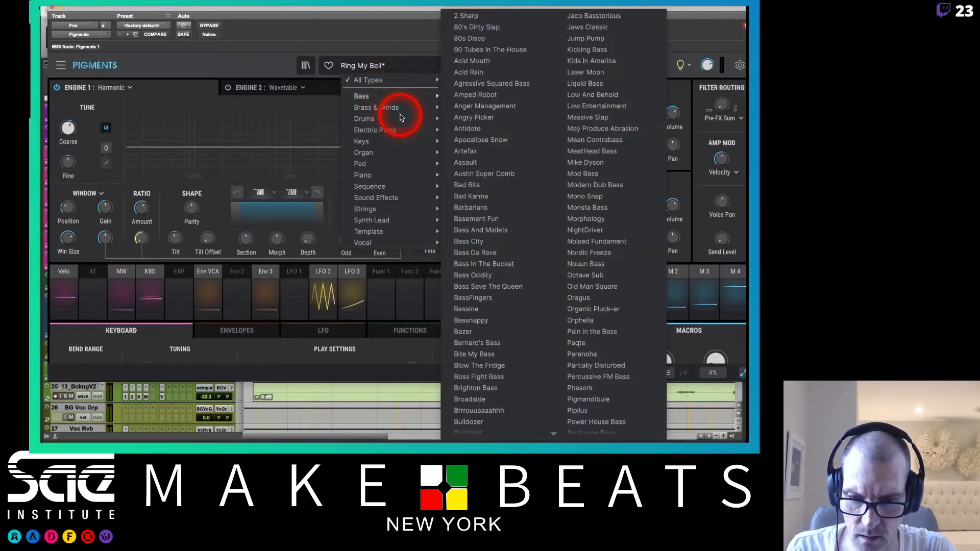
mouse_move(394, 138)
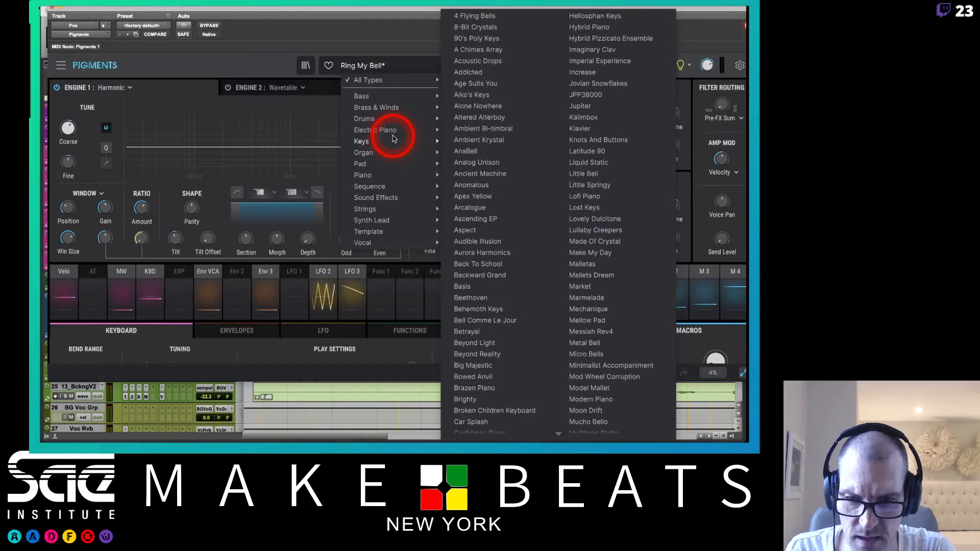
left_click(484, 16)
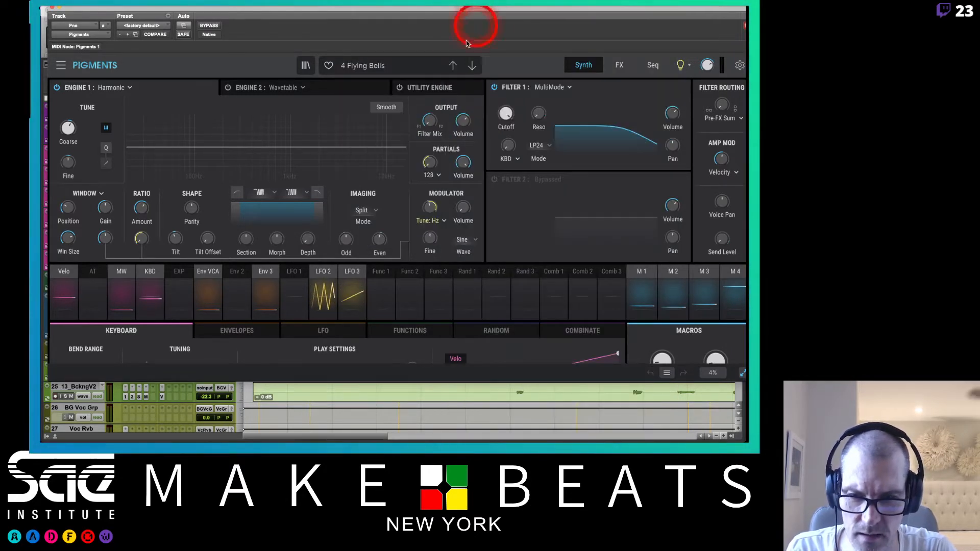
left_click(473, 68)
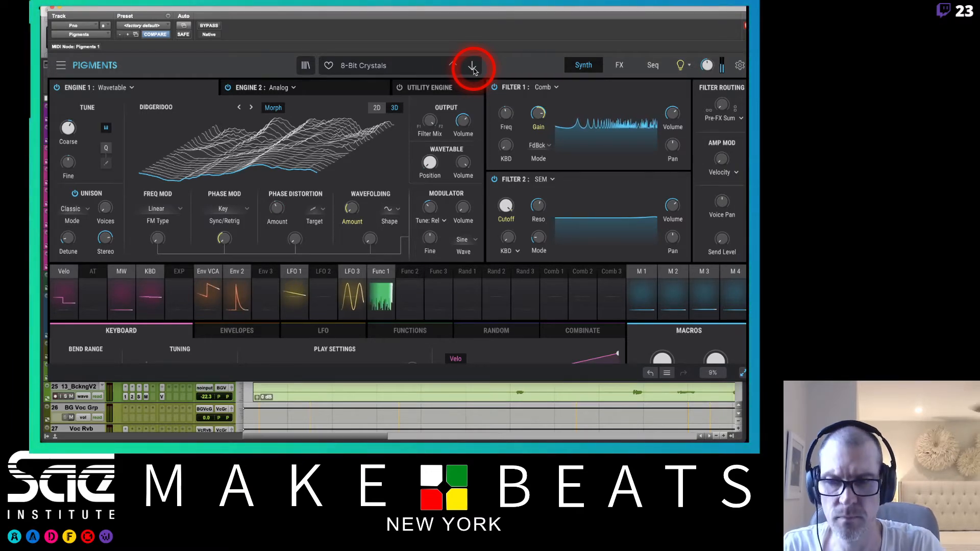
left_click(56, 9)
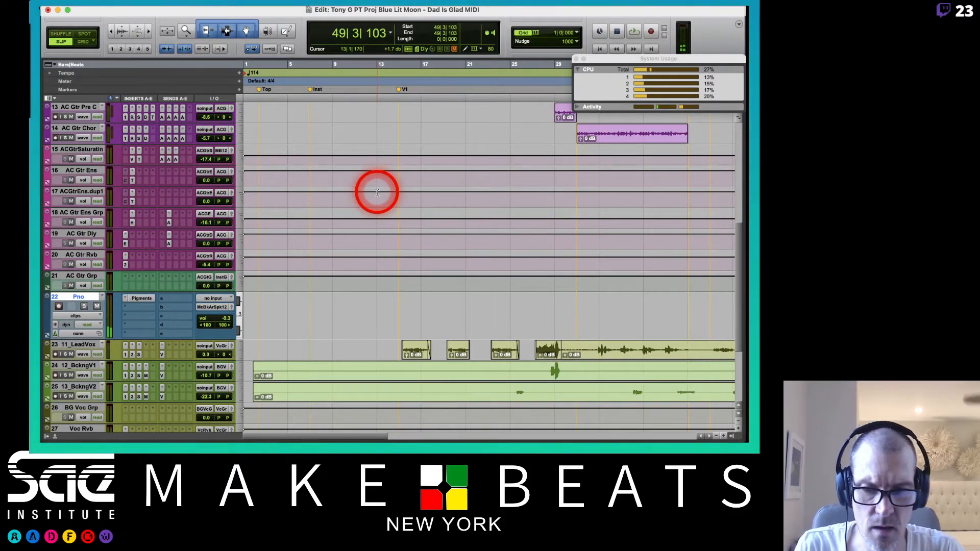
Step: Close the System Usage window and place the playback cursor just before bar 29, at 28|4|678
left_click(584, 58)
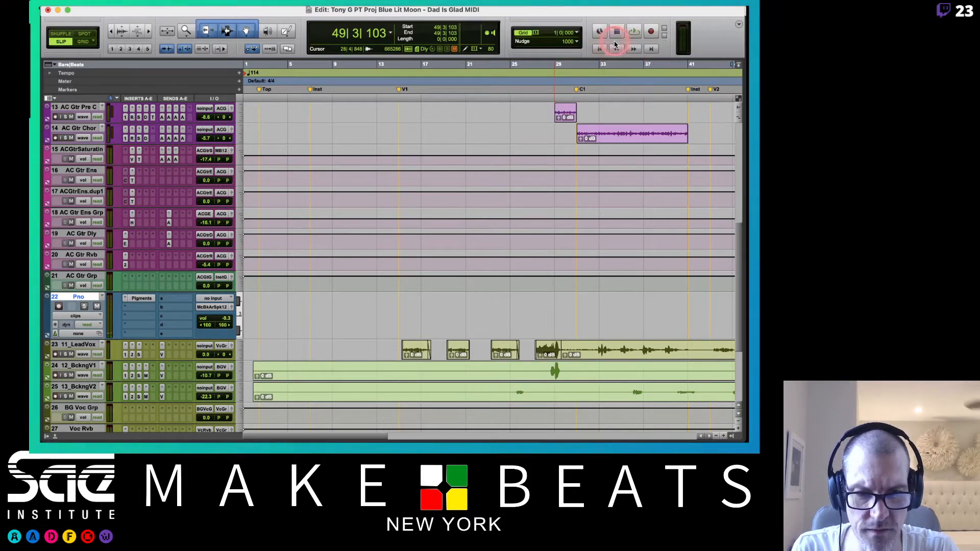
left_click(555, 65)
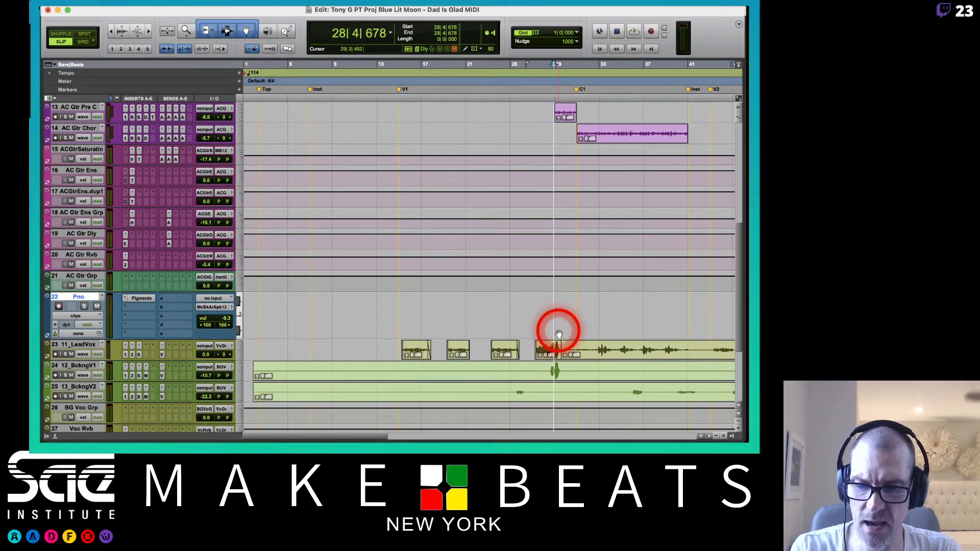
scroll(559, 335, "right", 5)
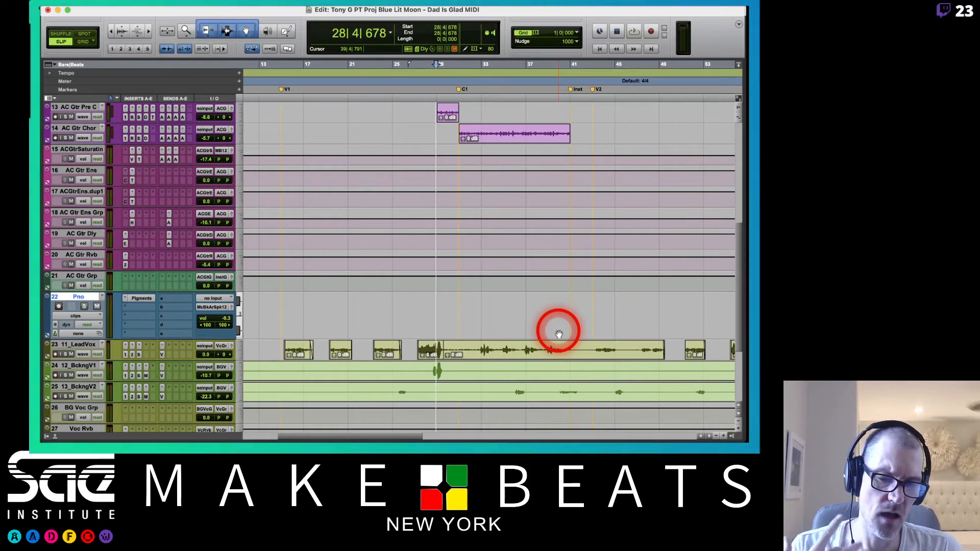
Step: Lower the Pno track's volume to -14.5 dB
left_click(224, 318)
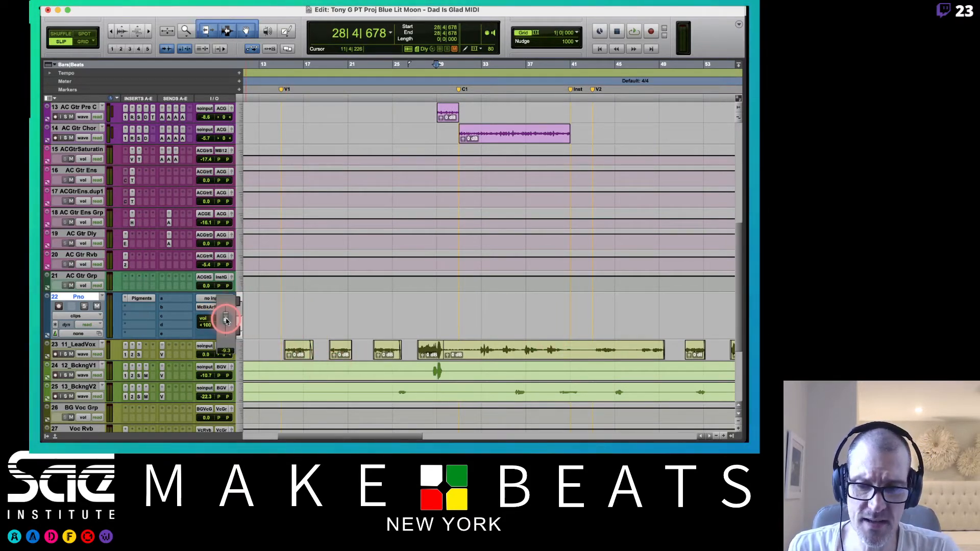
left_click_drag(226, 323, 227, 325)
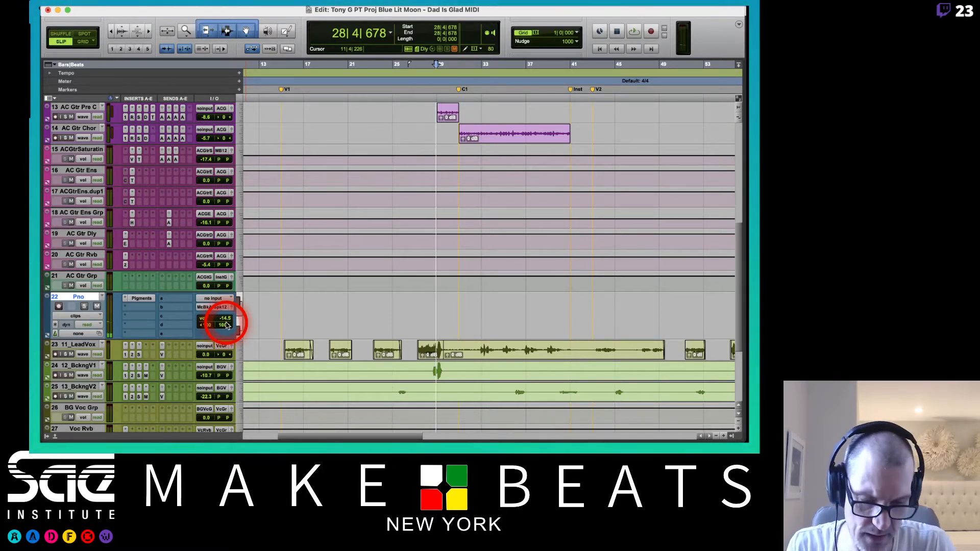
Step: Record-enable the Pno track and record a MIDI part from just before bar 29 to about the V2 marker
key("F12")
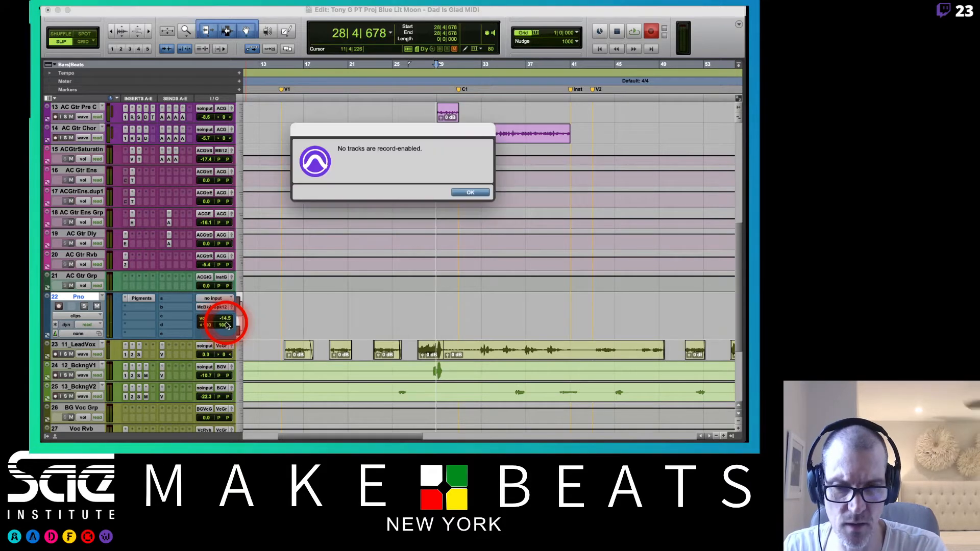
key("Return")
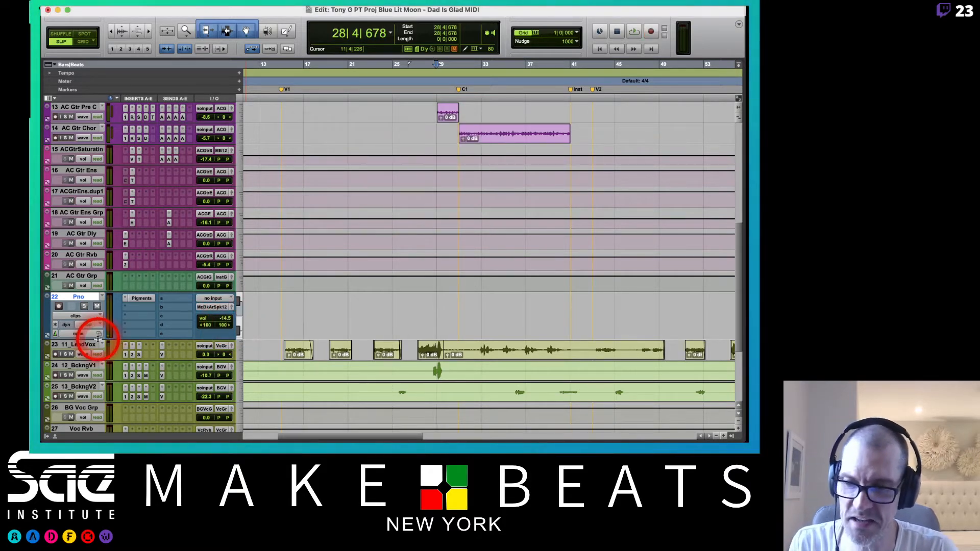
left_click(59, 306)
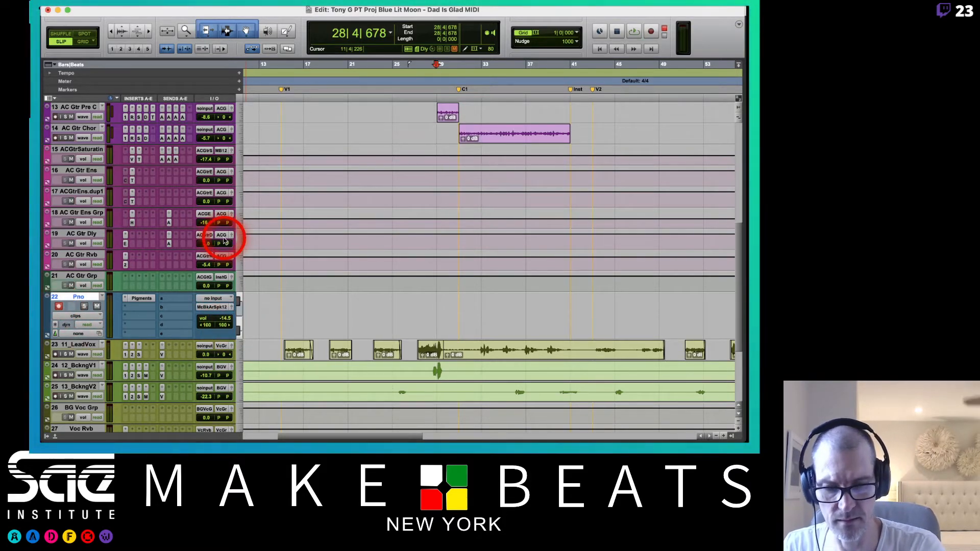
key("F12")
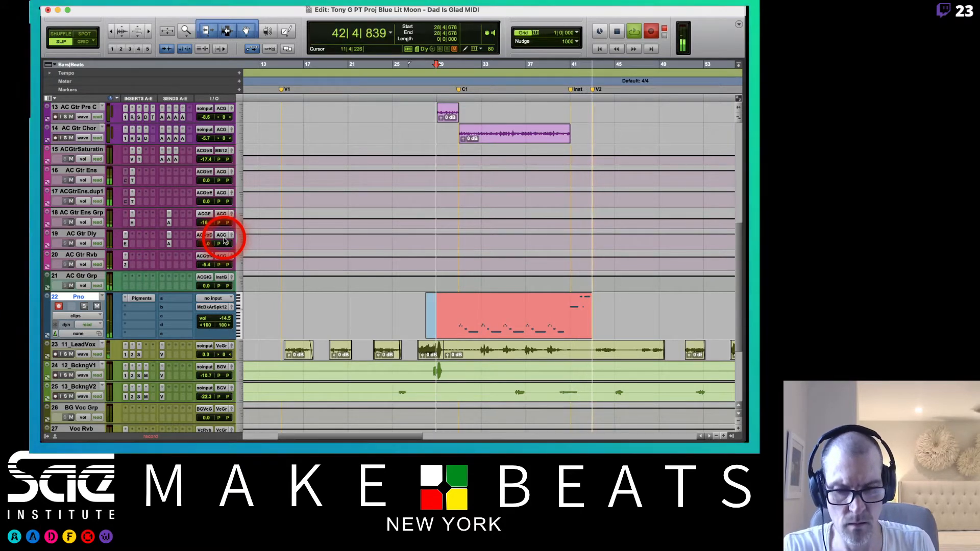
key("space")
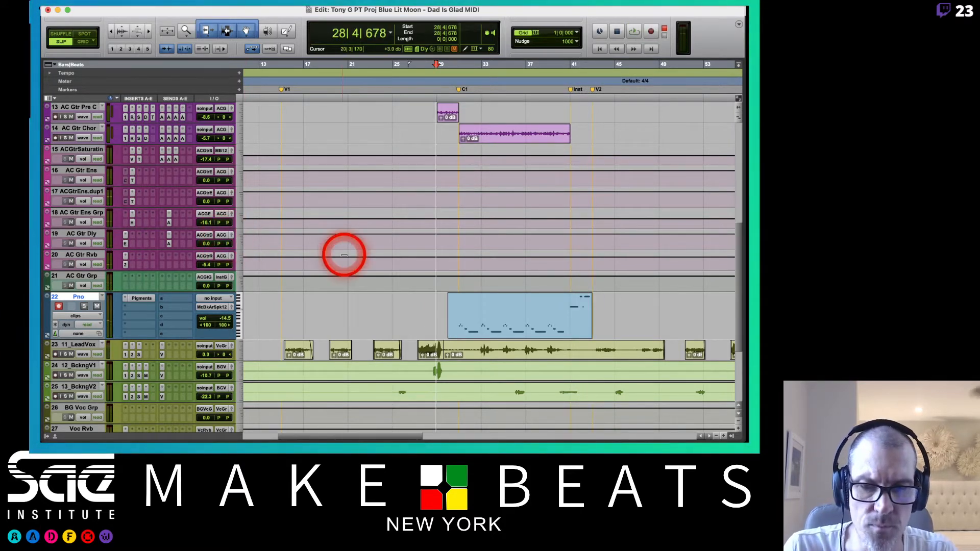
Step: Disarm recording on the Pno track and play back the recorded take from just before bar 29
left_click(58, 306)
key("space")
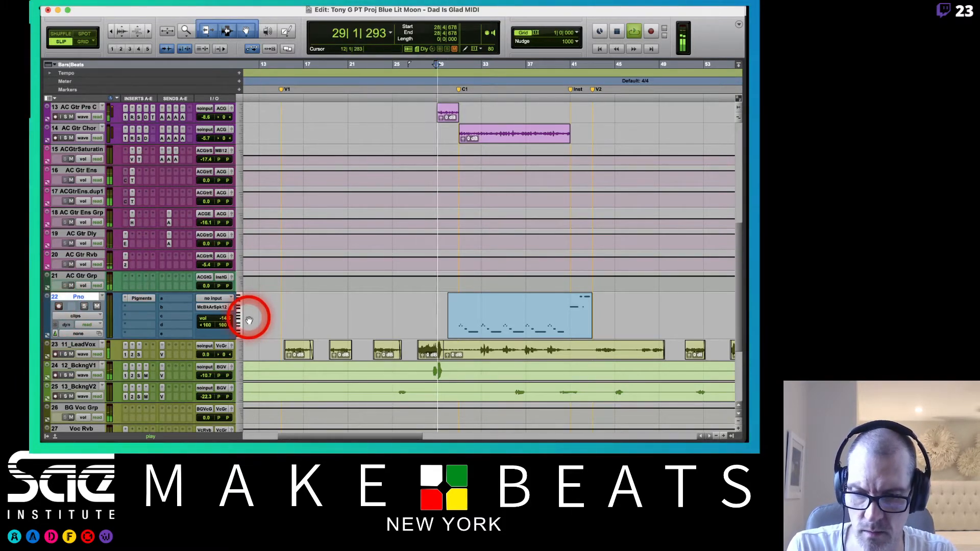
Step: Set the Pno track's volume to -5.9 dB during playback of the take, and stop playback
left_click(223, 314)
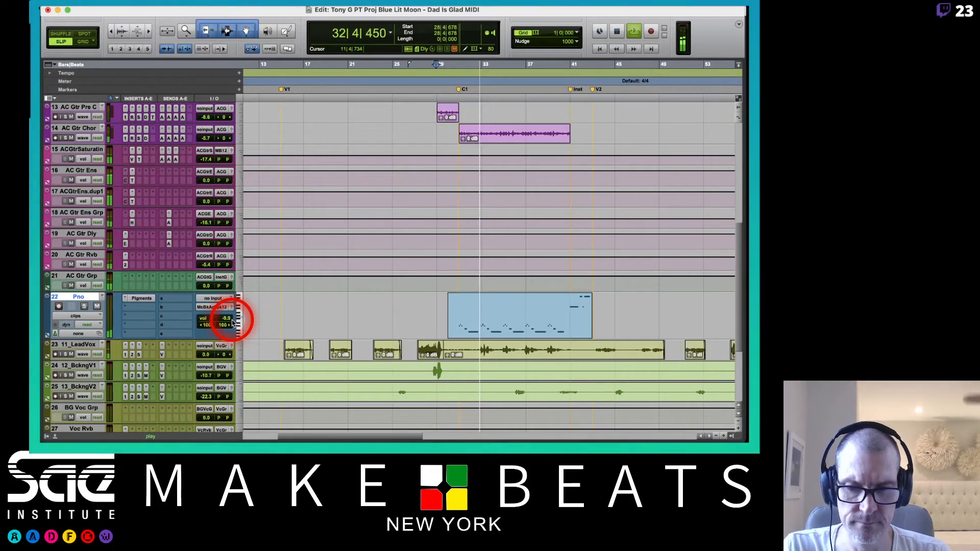
left_click_drag(228, 319, 228, 318)
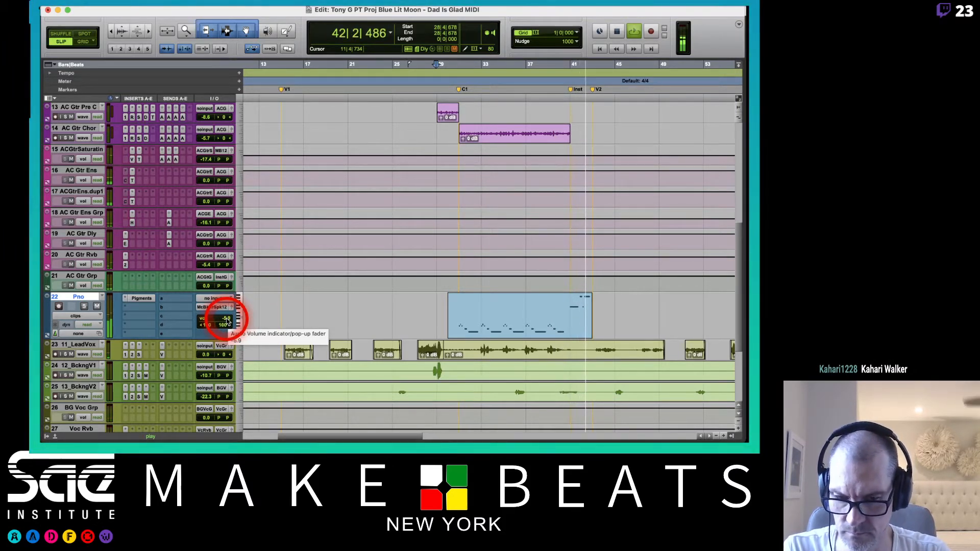
key("space")
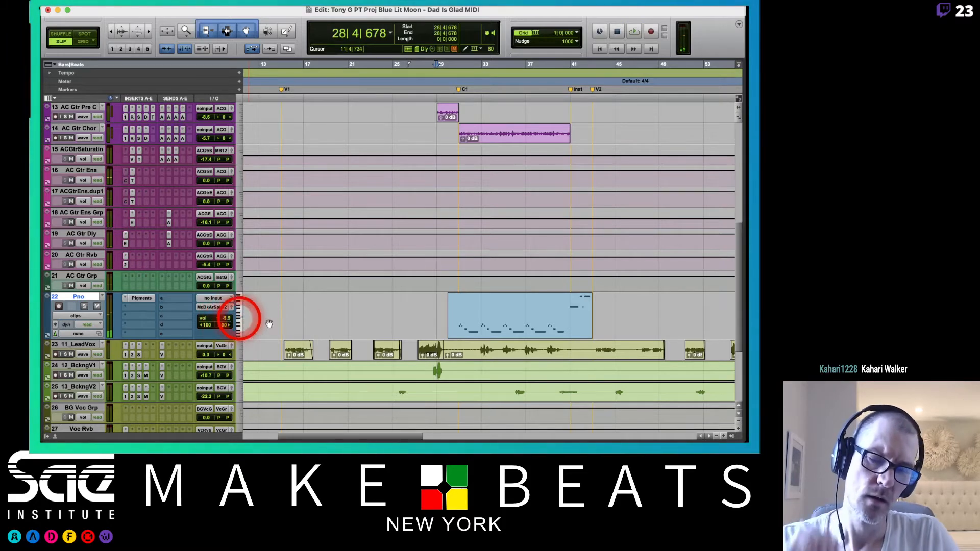
Step: Open the Pno clip in the MIDI Editor and delete the three stray notes around bar 42
double_click(580, 322)
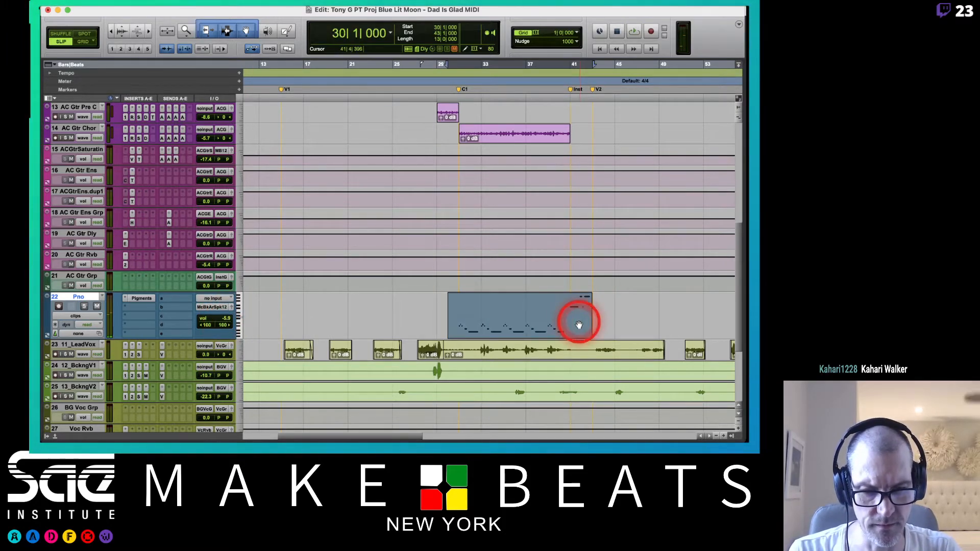
scroll(573, 301, "right", 15)
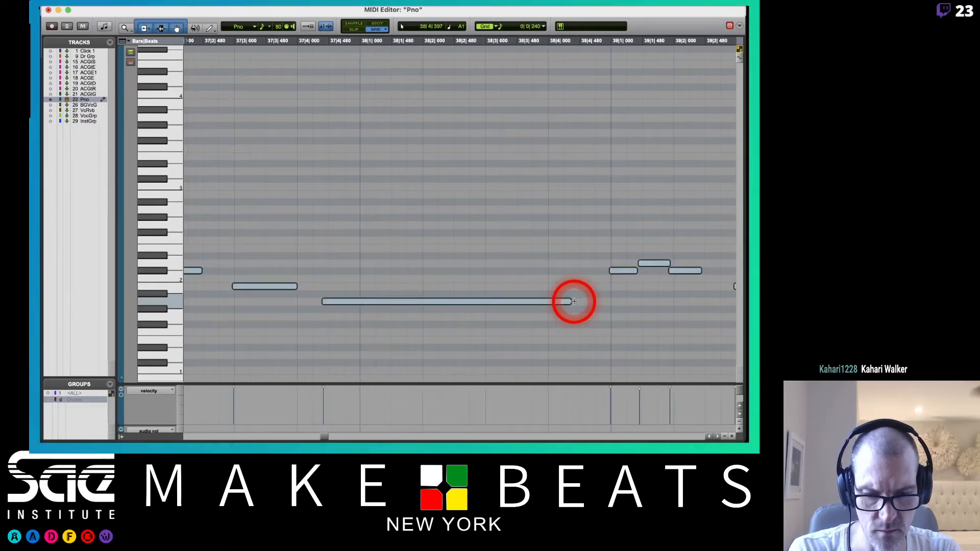
scroll(574, 302, "down", 6)
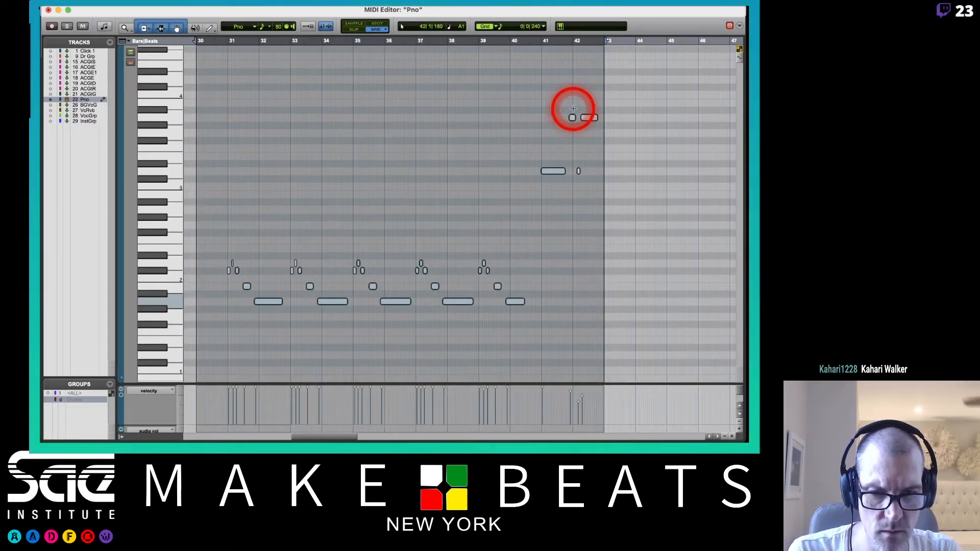
left_click(593, 199)
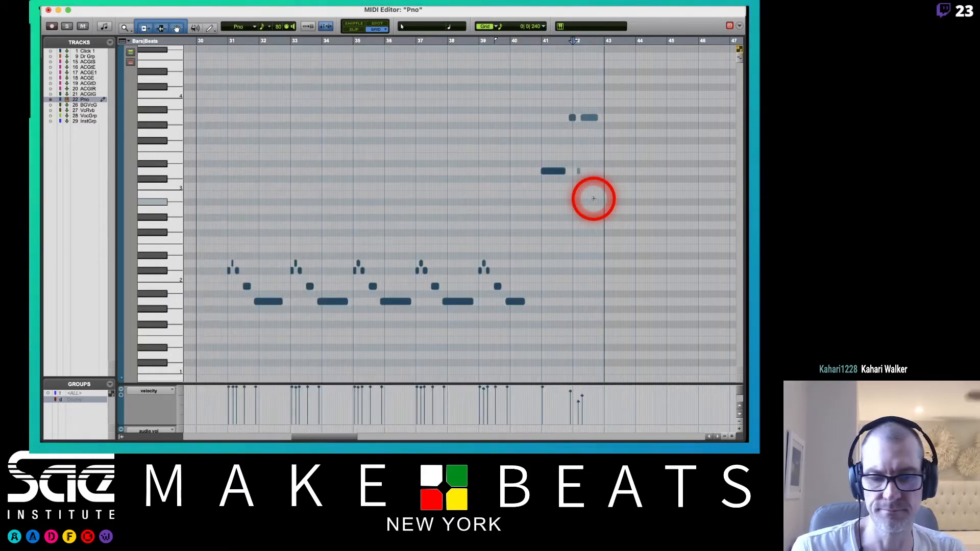
left_click(574, 111)
left_click_drag(572, 108, 595, 178)
key("Delete")
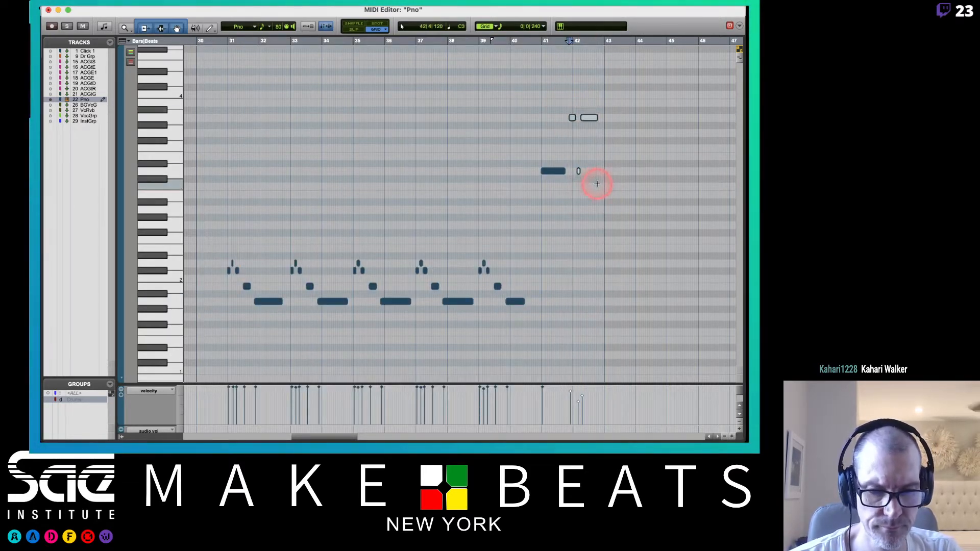
left_click(597, 184)
Step: Check the note at bar 41 and the timing of the earlier notes back to bar 36, and close the MIDI Editor
left_click(548, 174)
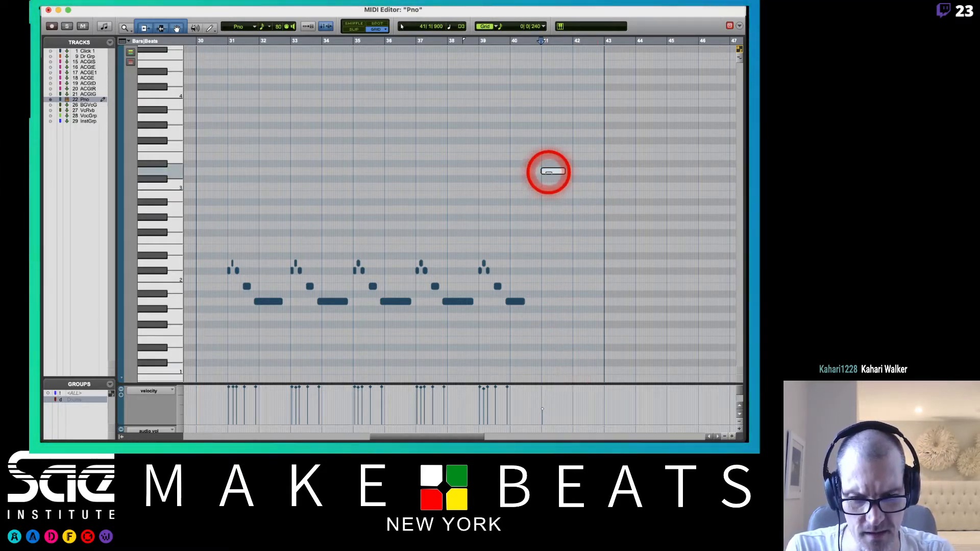
left_click(548, 172)
left_click_drag(548, 172, 562, 172)
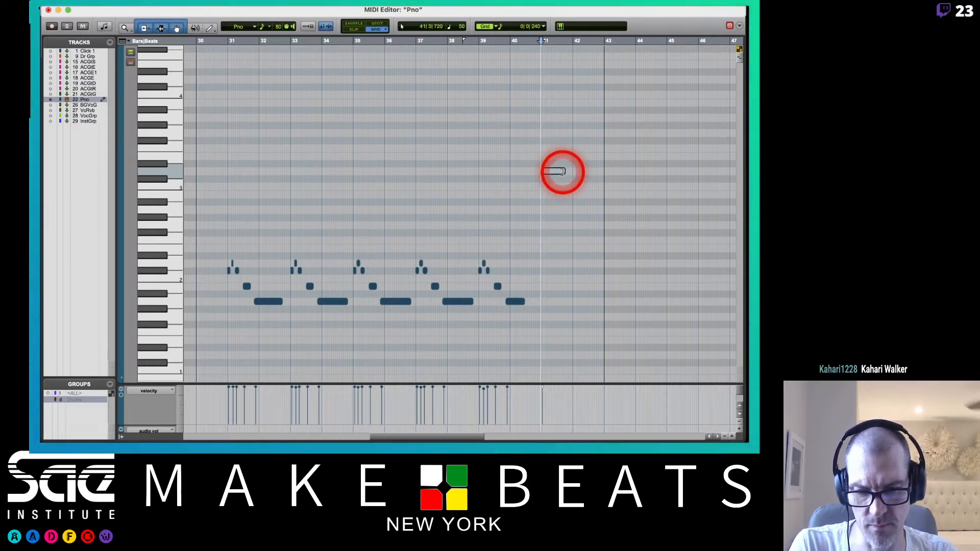
left_click_drag(562, 172, 563, 171)
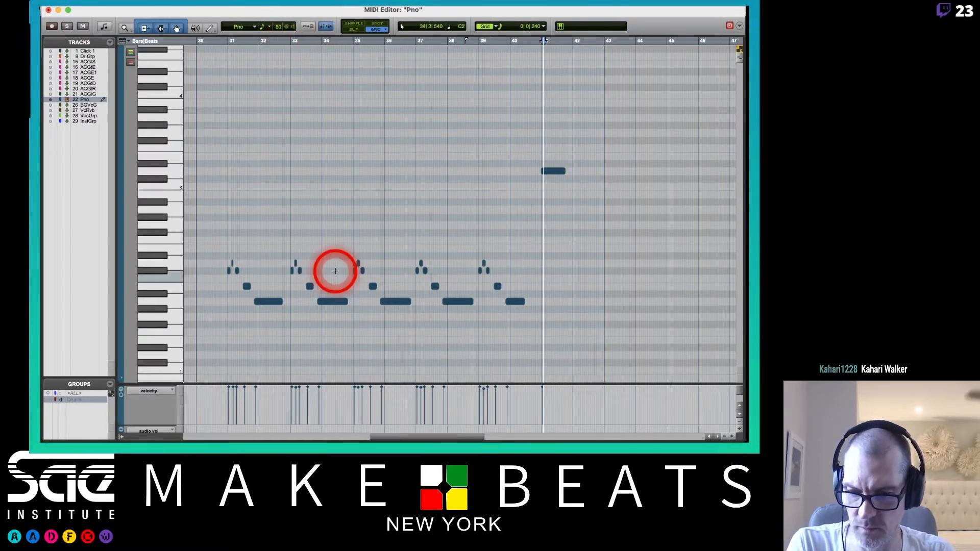
key("super+bracketright")
key("super+bracketright")
key("super+bracketright")
key("super+bracketright")
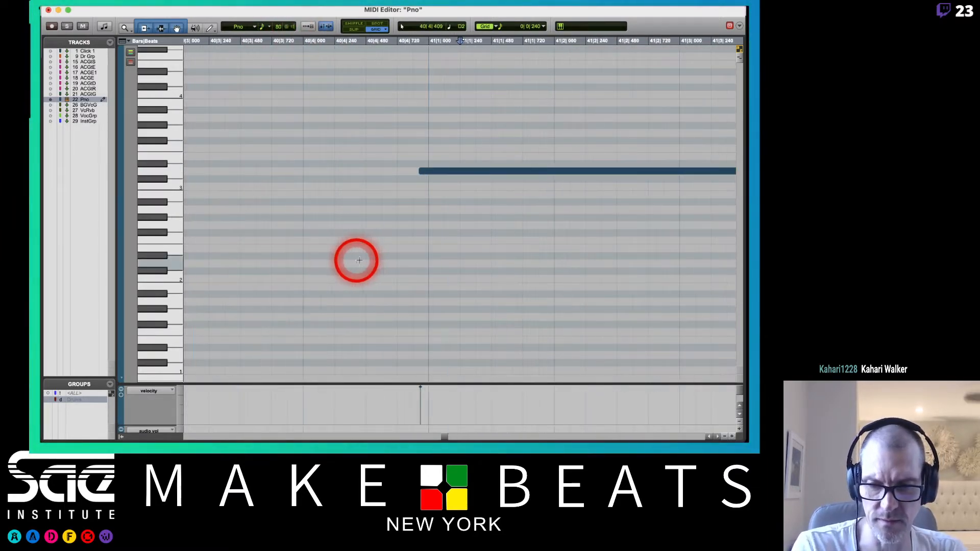
scroll(360, 260, "left", 10)
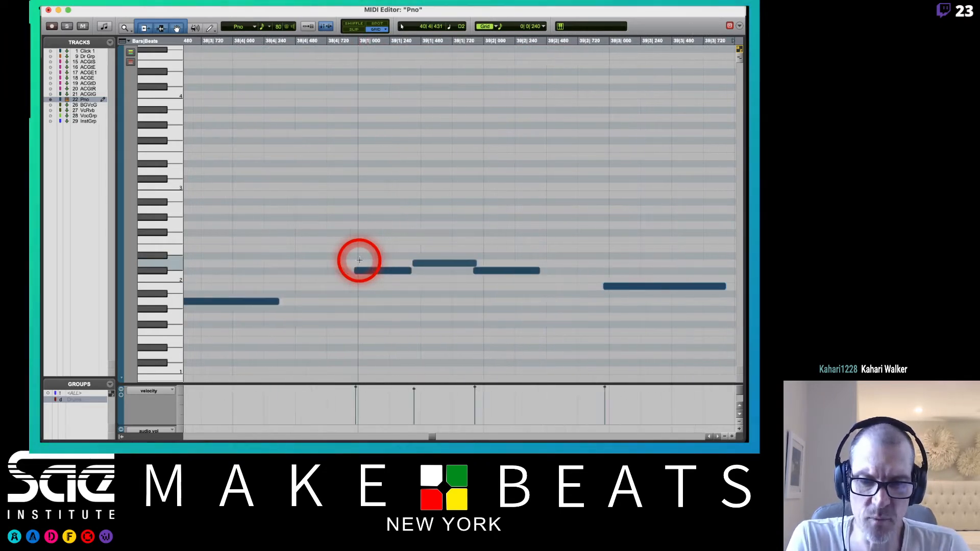
scroll(359, 260, "left", 8)
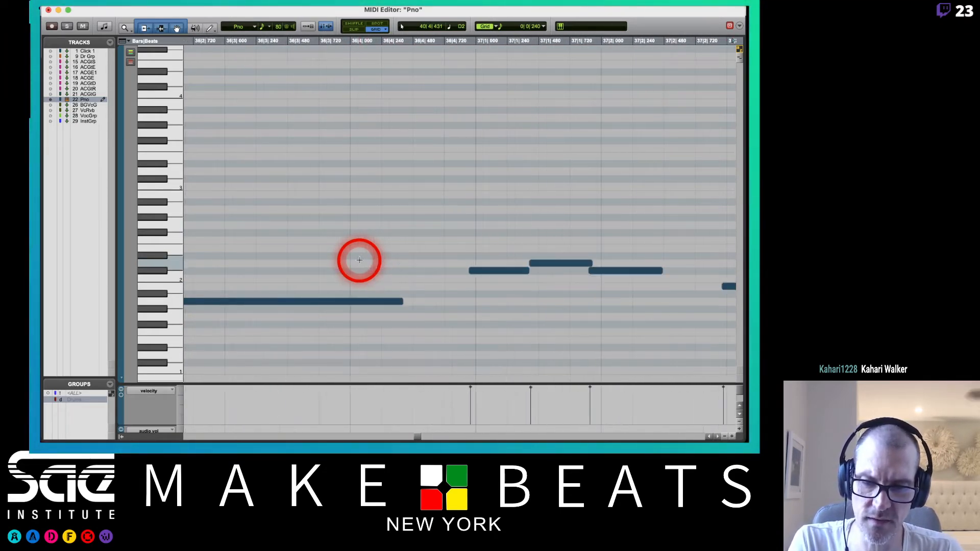
key("super+bracketleft")
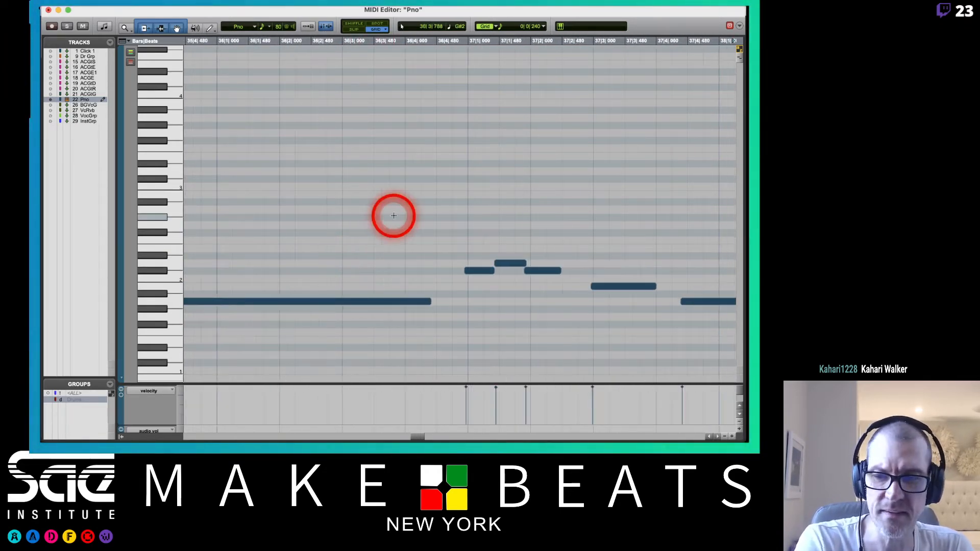
key("super+w")
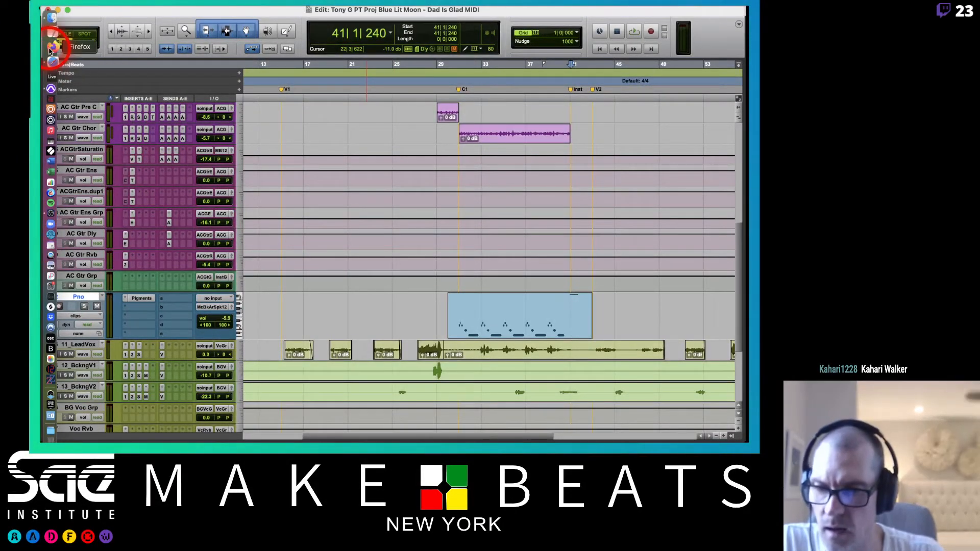
Step: Switch to Numbers, open Attendance 2108W12-A1, enter 30 in cell BL24 for the student's 9/15/21 attendance, and close the spreadsheet
left_click(51, 174)
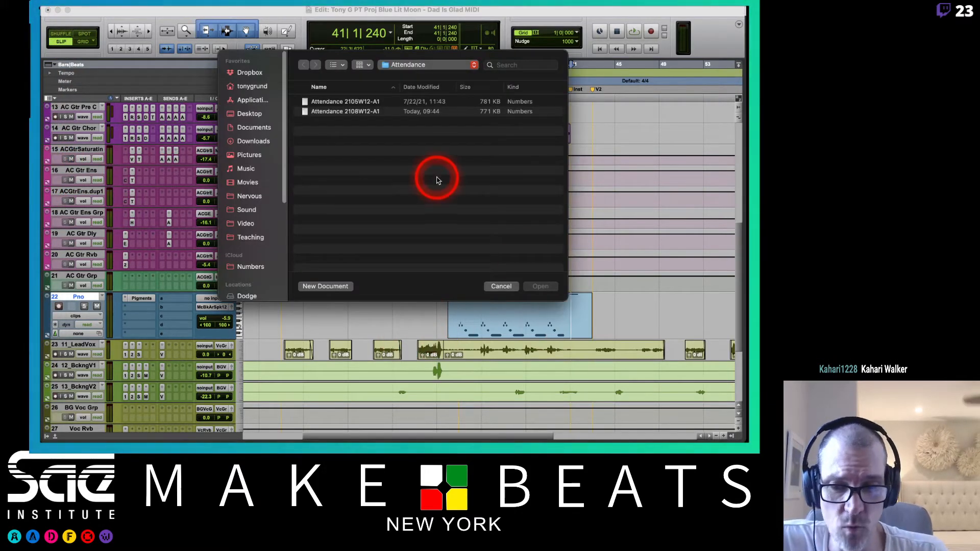
left_click(368, 111)
double_click(368, 111)
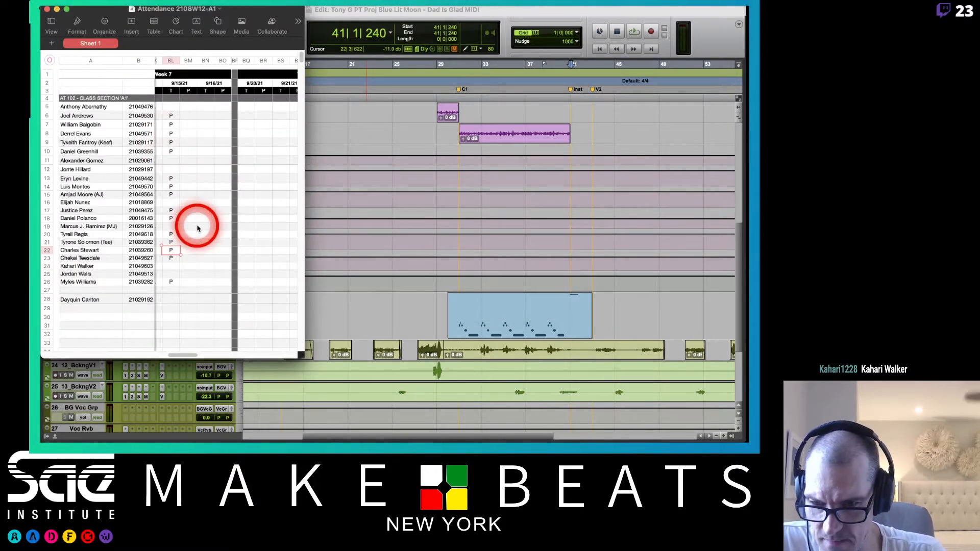
left_click(171, 267)
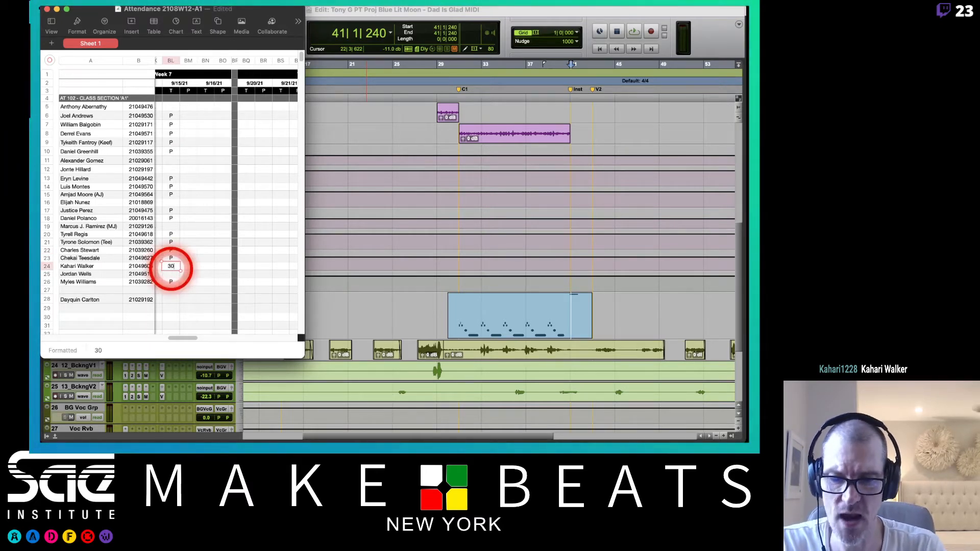
key("super+w")
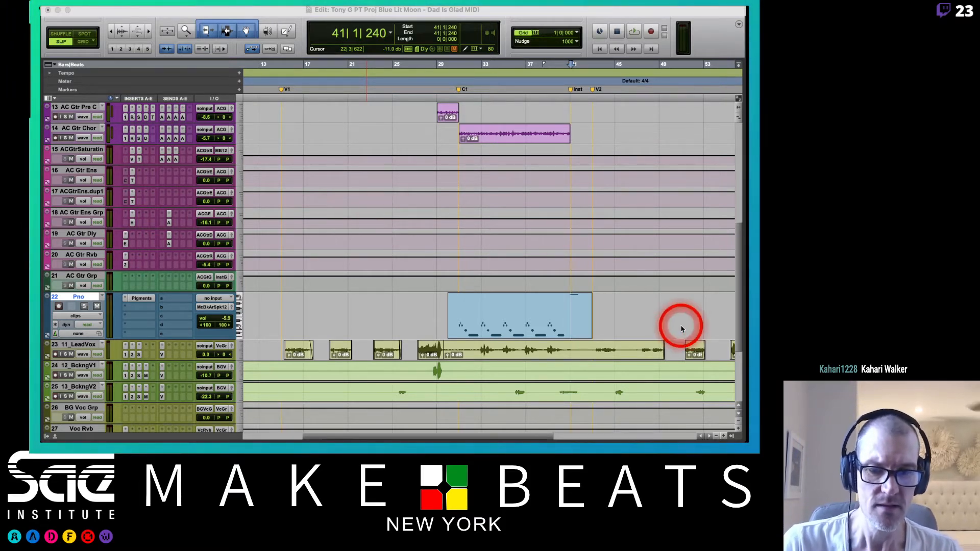
Step: Play back the Pno clip from 30|3|565, soloing the Pno track briefly to check its level, and stop playback
left_click(482, 337)
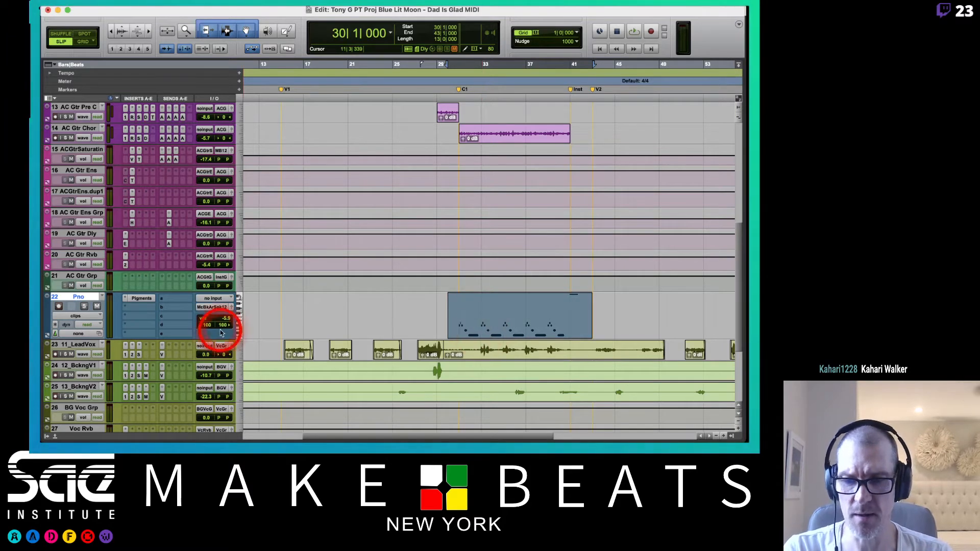
left_click(459, 301)
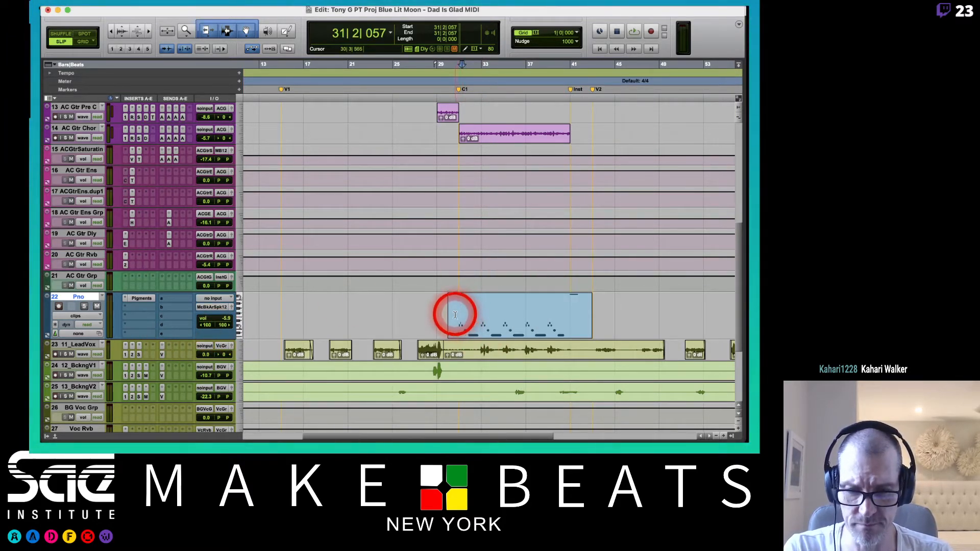
left_click(455, 315)
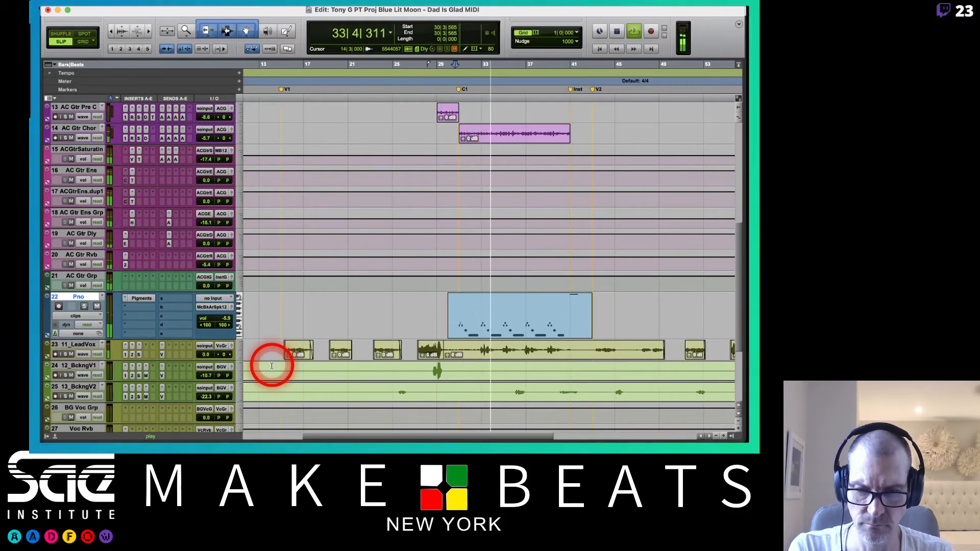
left_click(84, 307)
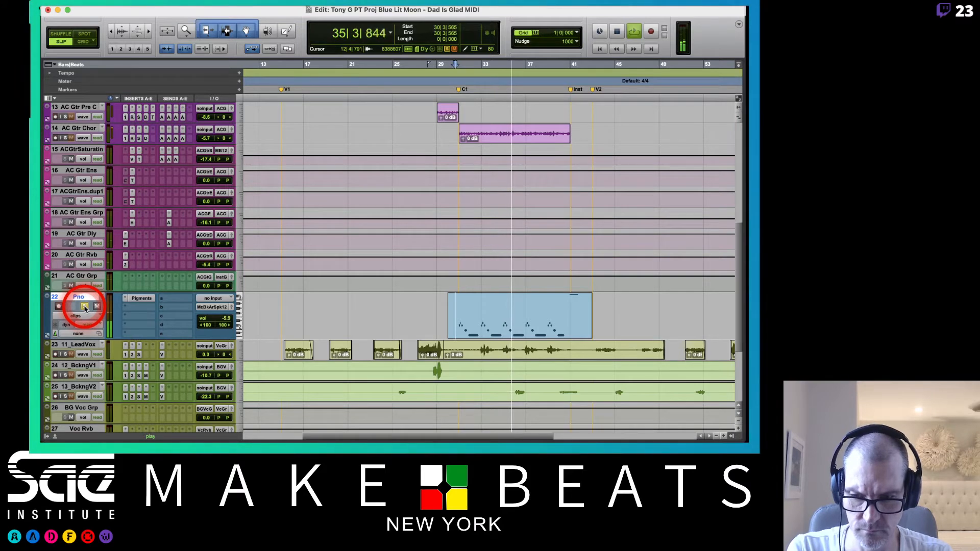
left_click(84, 306)
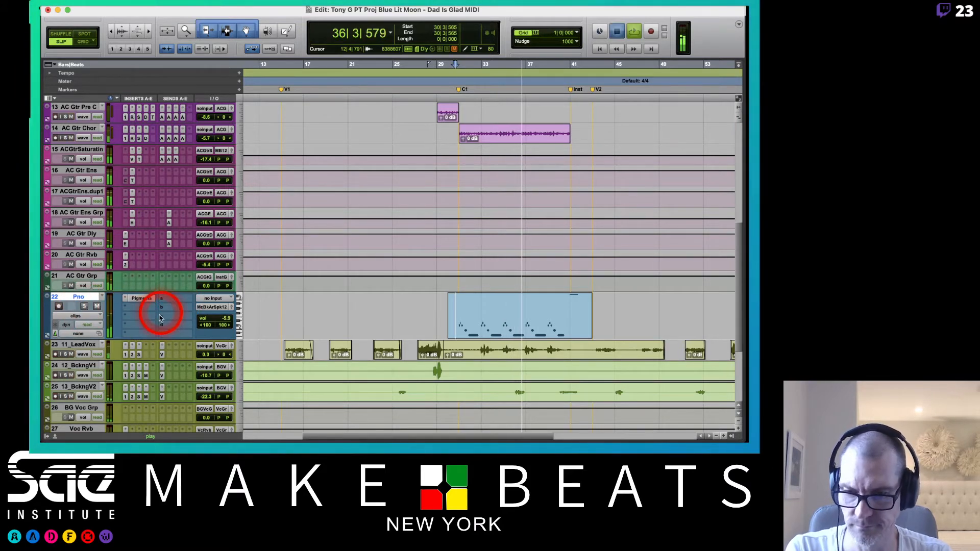
key("space")
Step: Insert a multi-mono Trim plug-in in the Pno track's last insert slot
left_click(134, 334)
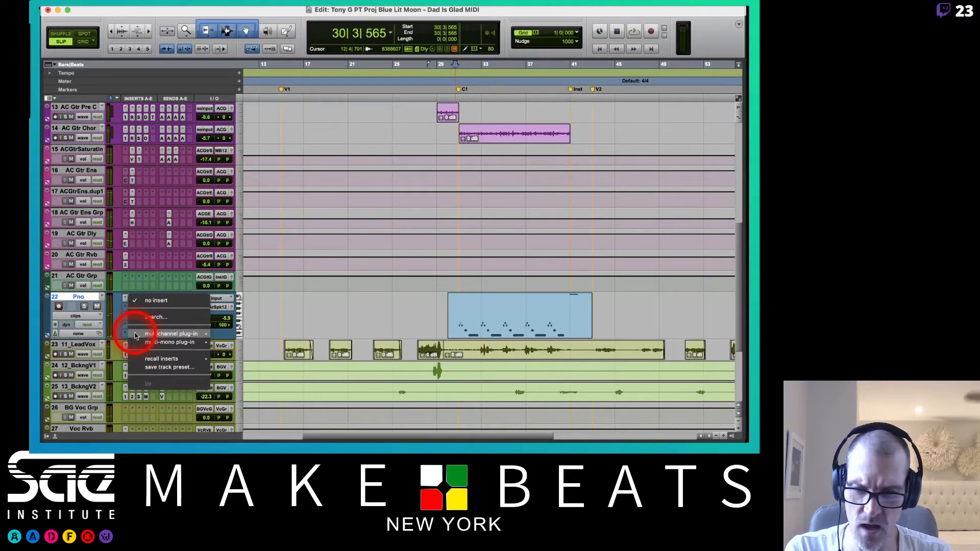
left_click(186, 335)
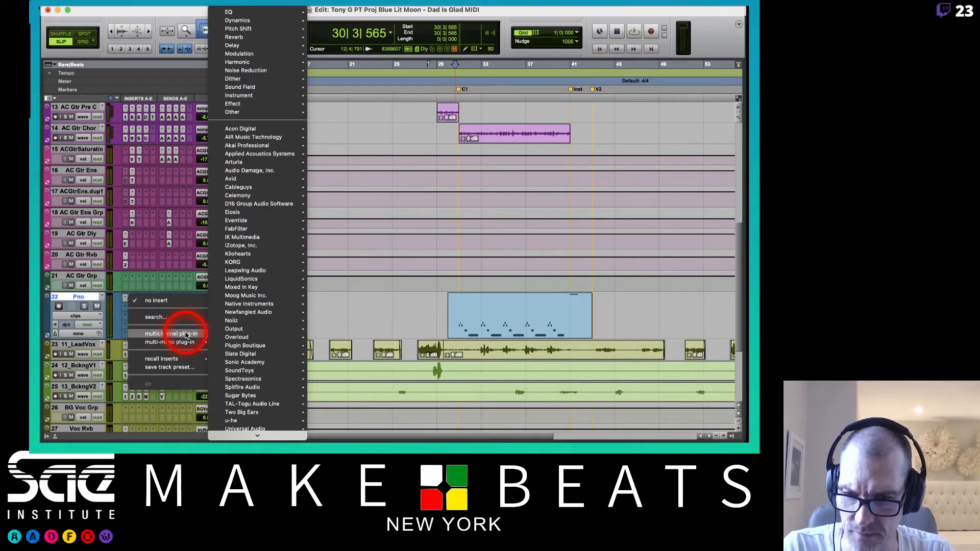
mouse_move(259, 111)
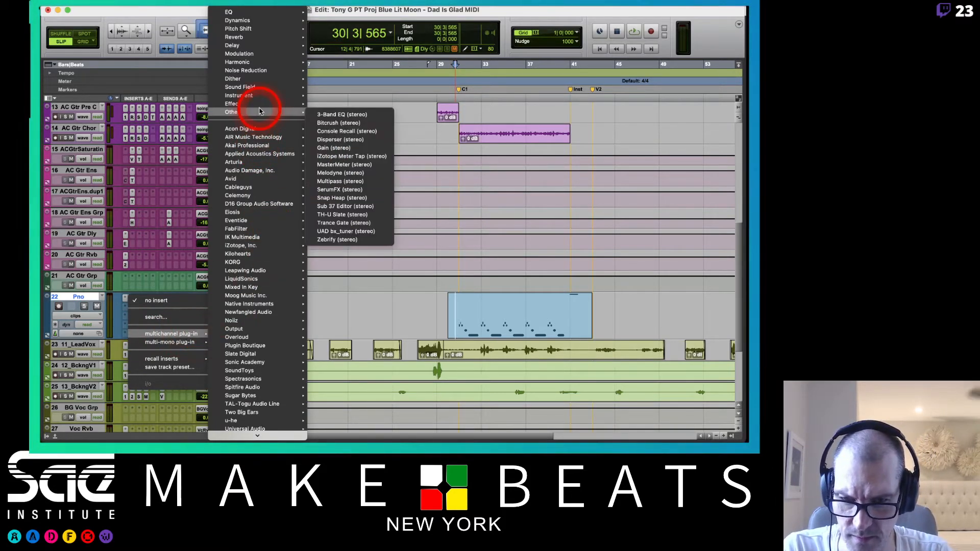
mouse_move(167, 343)
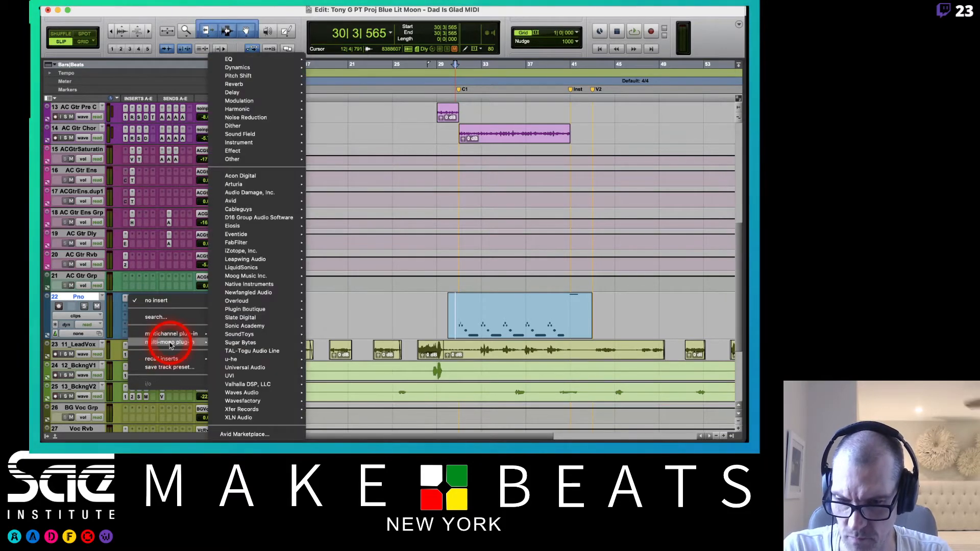
mouse_move(265, 159)
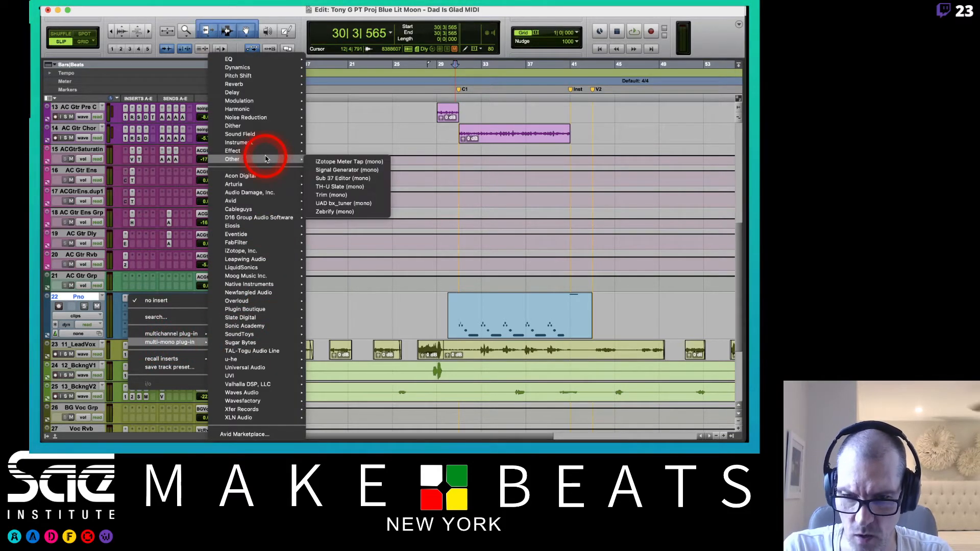
left_click(332, 195)
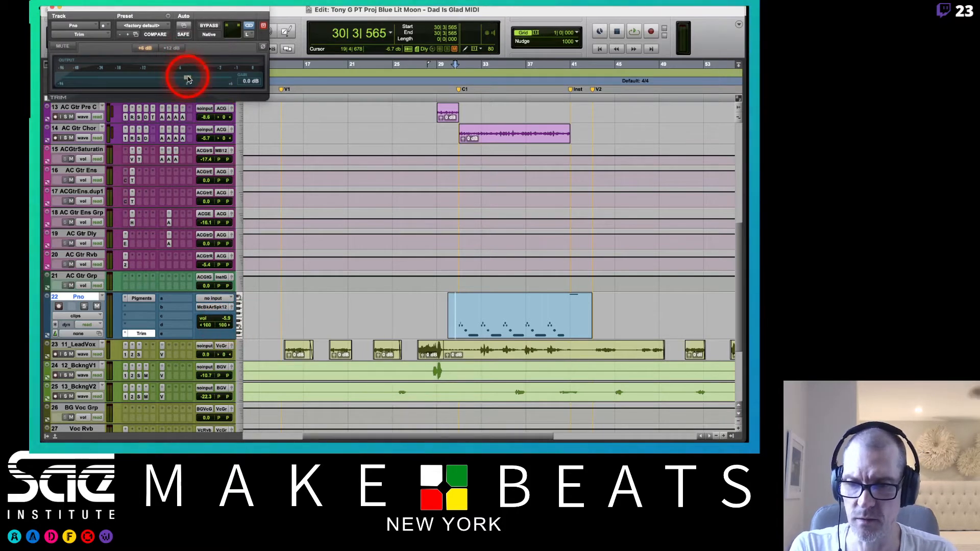
Step: Enable automation for the Trim plug-in's Gain and set its range to +12 dB
right_click(189, 78)
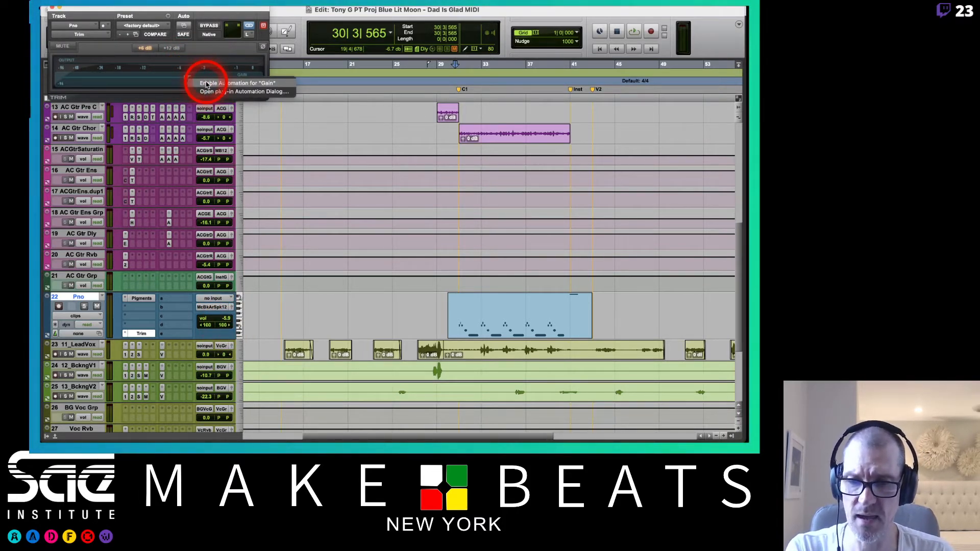
left_click(207, 84)
left_click(171, 47)
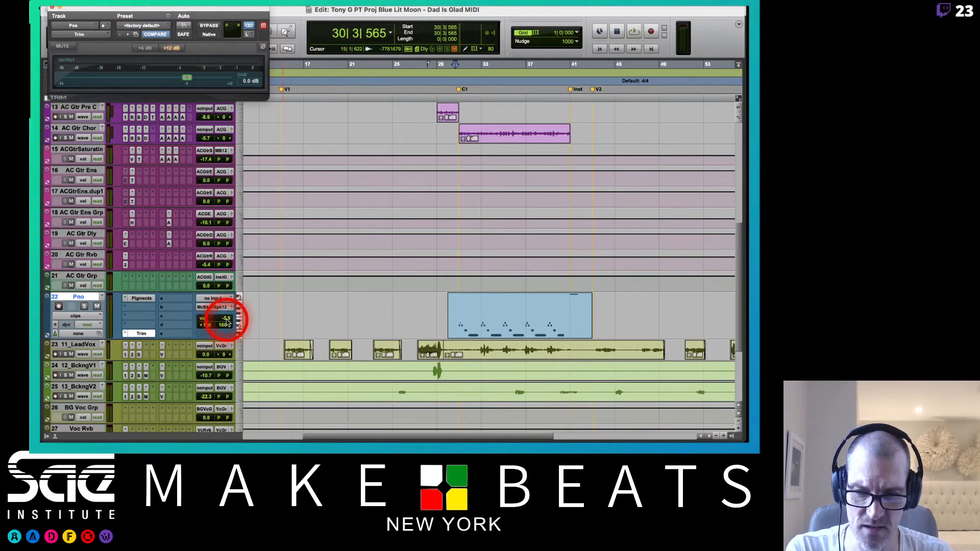
Step: Display the Trim Gain automation lane on the Pno track
left_click(76, 317)
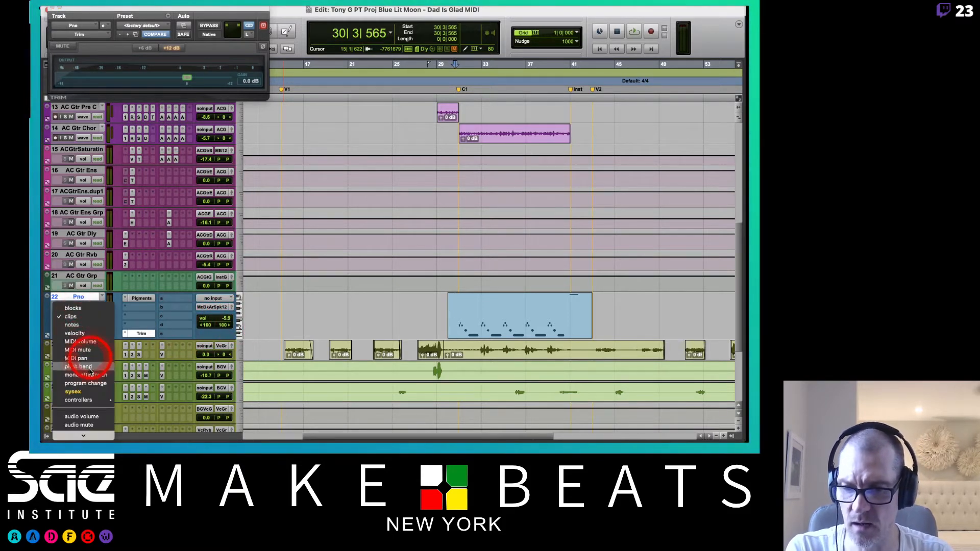
mouse_move(93, 440)
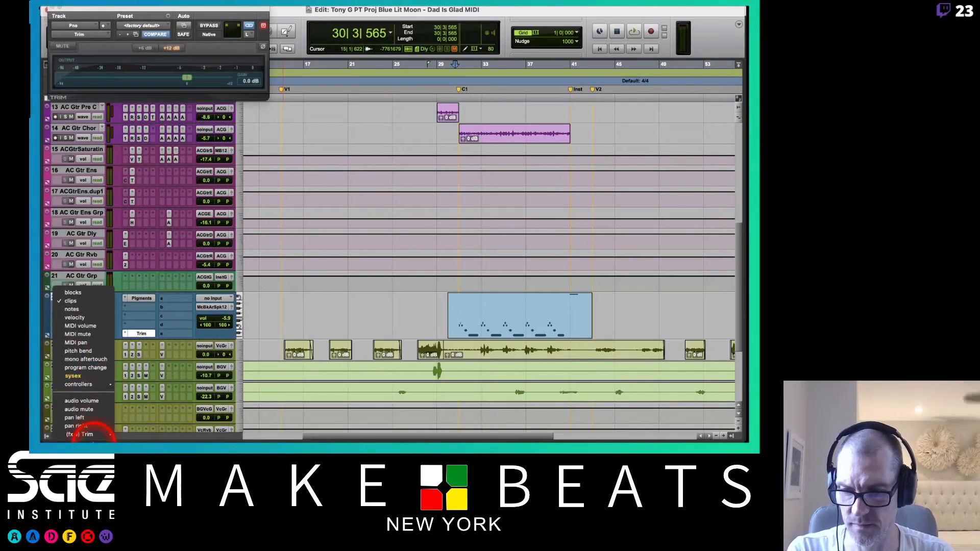
left_click(126, 434)
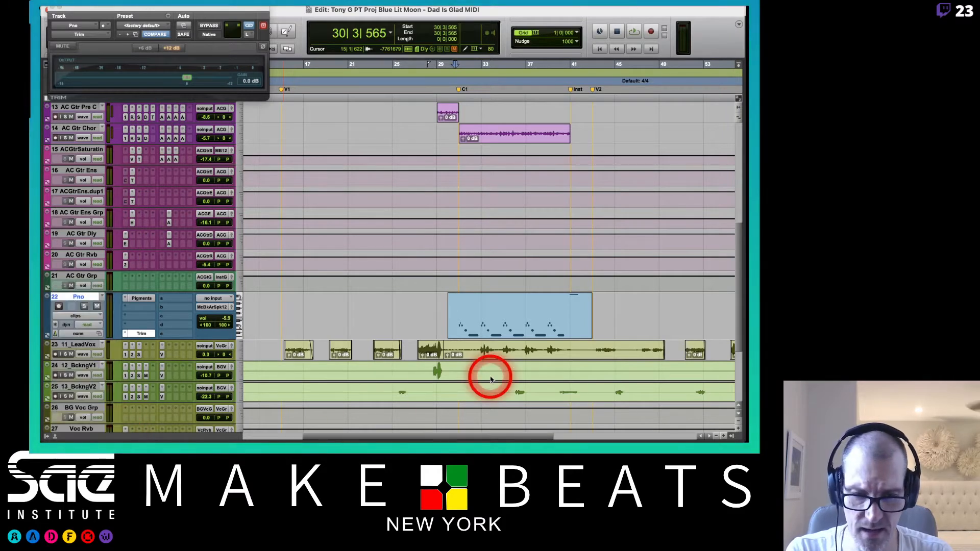
Step: Drop the Pno Trim gain to -49.4 dB just before bar 41, with a downward ramp starting at bar 40
left_click(570, 317)
key("super+bracketright")
key("super+bracketright")
key("super+bracketright")
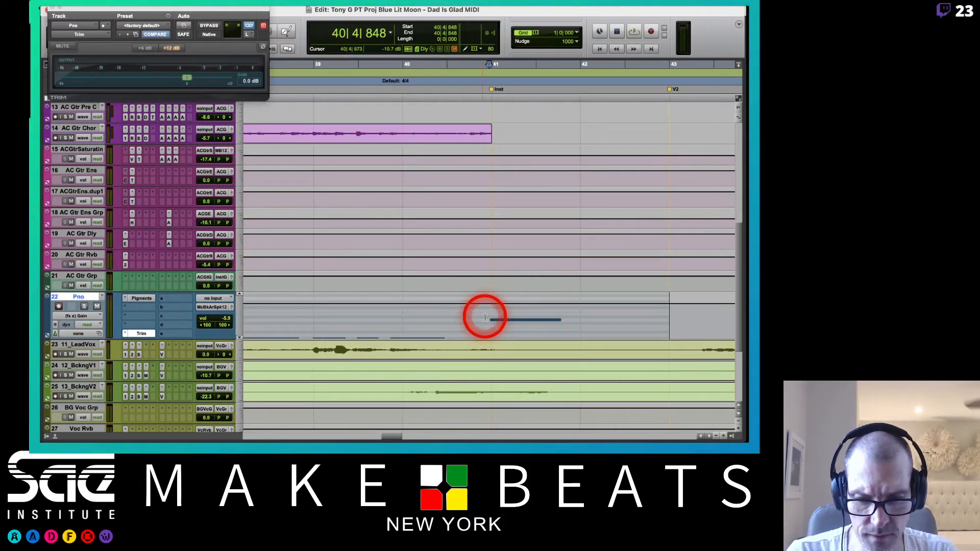
left_click_drag(486, 318, 654, 332)
left_click(660, 306)
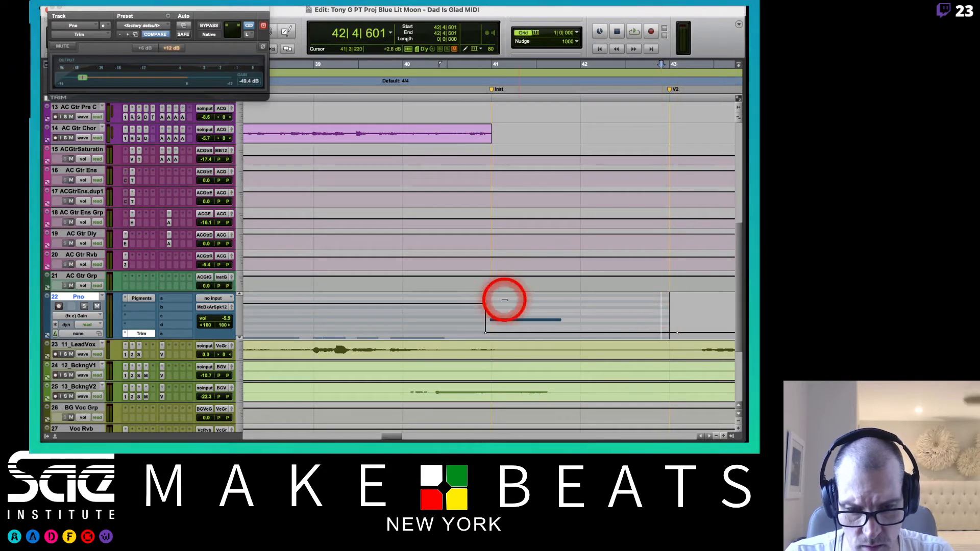
left_click(401, 305, "super")
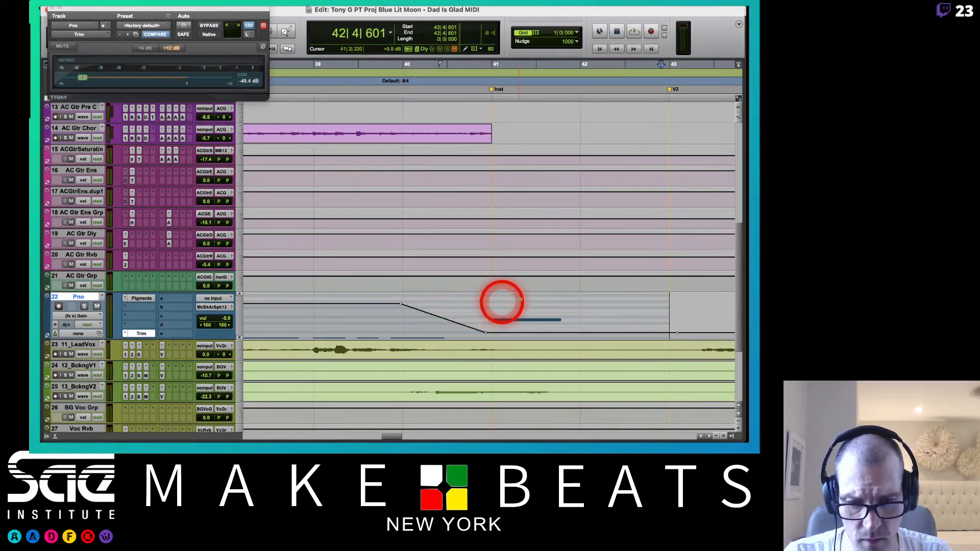
Step: Play back the Pno gain ramp and raise its end level to about -14.7 dB
key("super+bracketleft")
key("super+bracketleft")
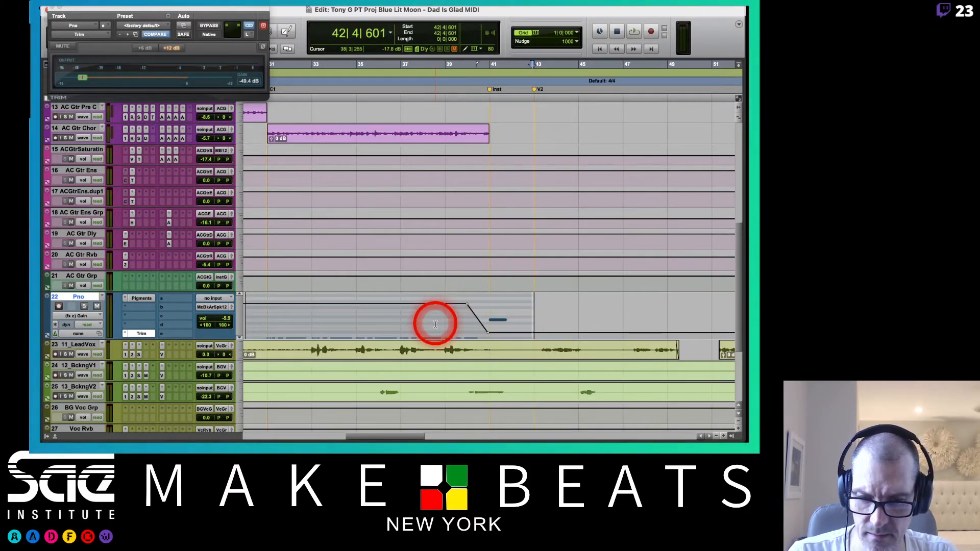
key("space")
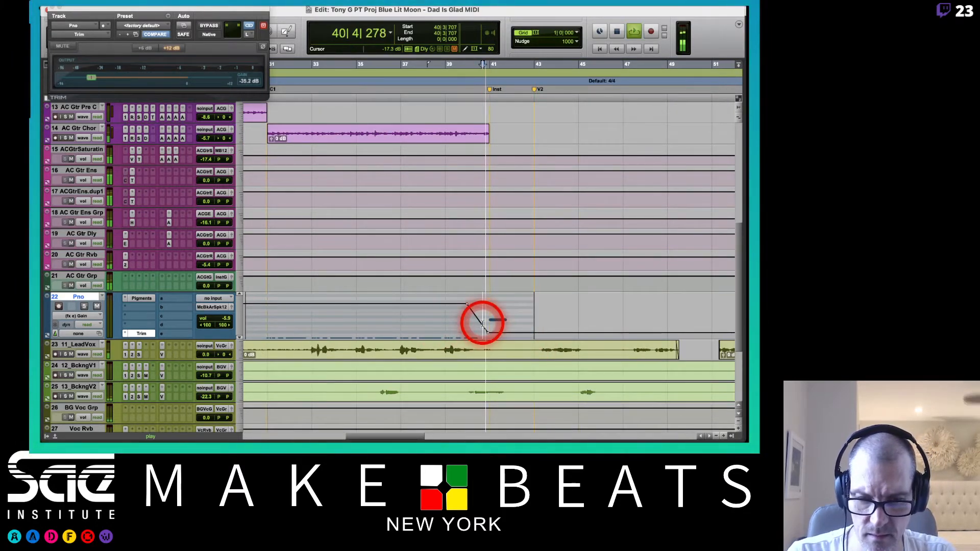
key("space")
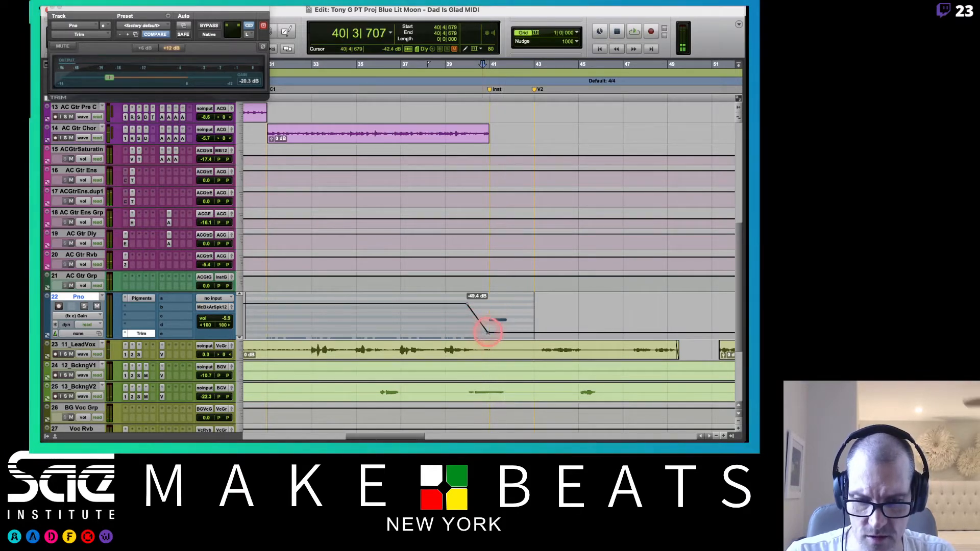
left_click_drag(488, 331, 487, 325)
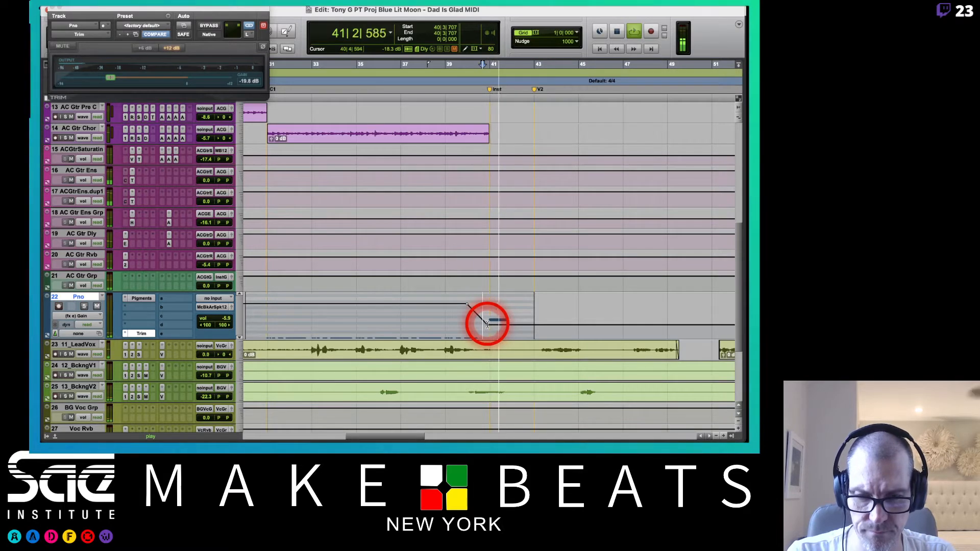
key("space")
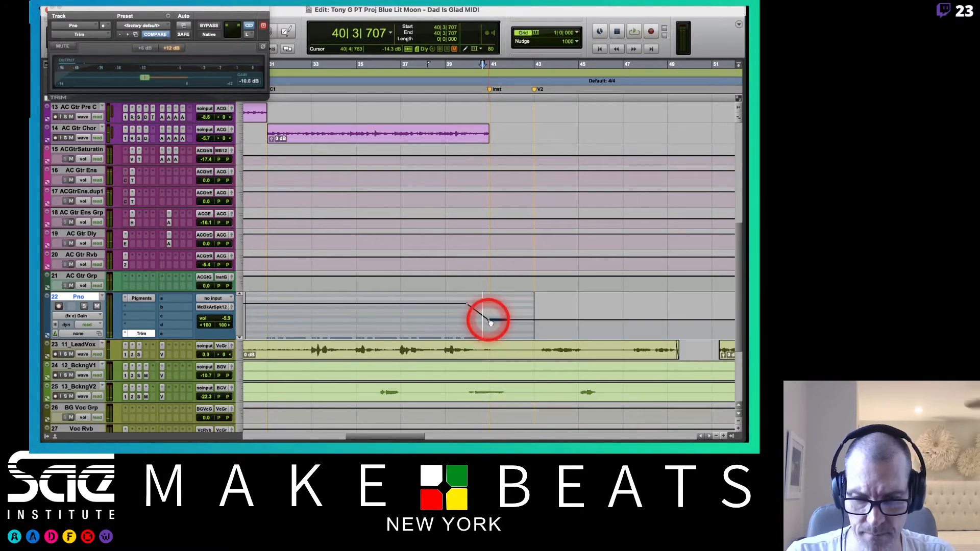
key("space")
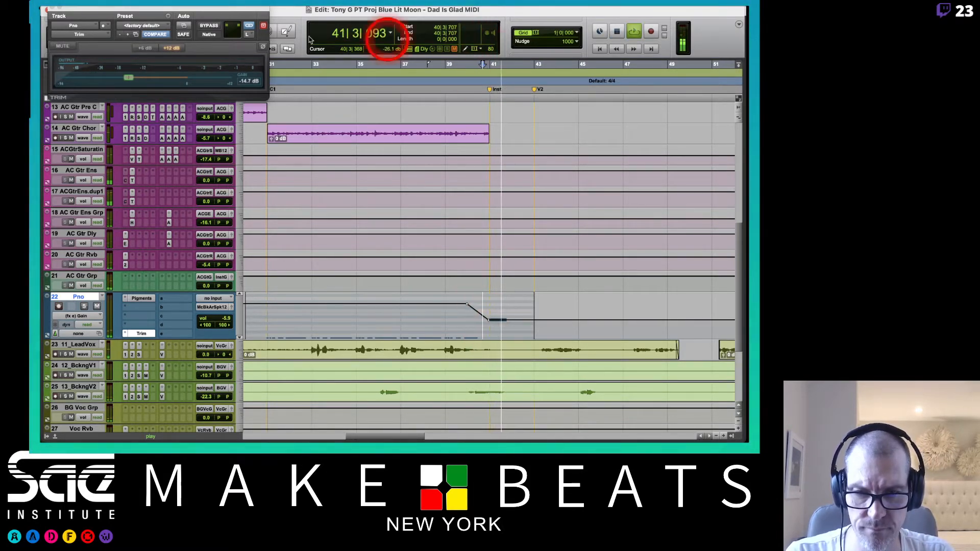
key("space")
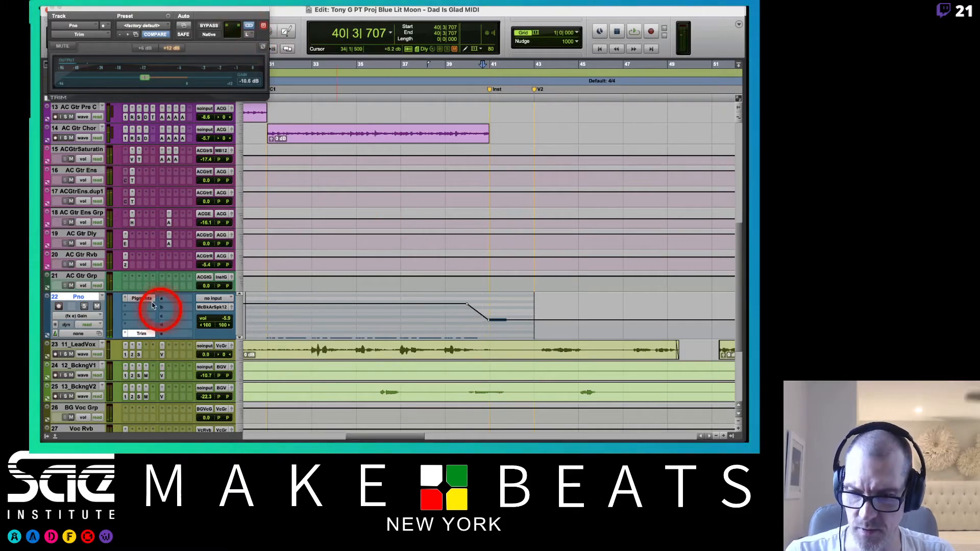
Step: Open the Pigments instrument on the Pno track and show its envelopes
left_click(133, 297)
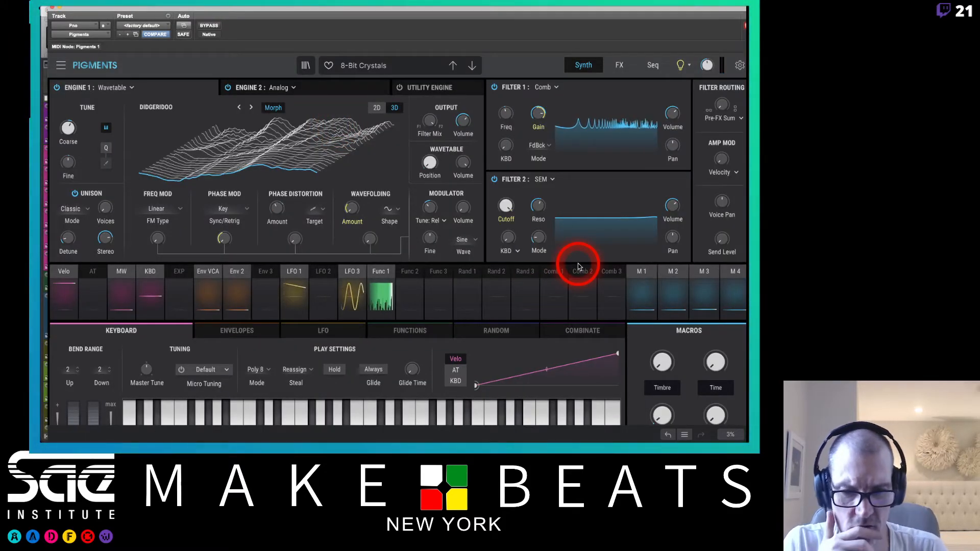
left_click(256, 340)
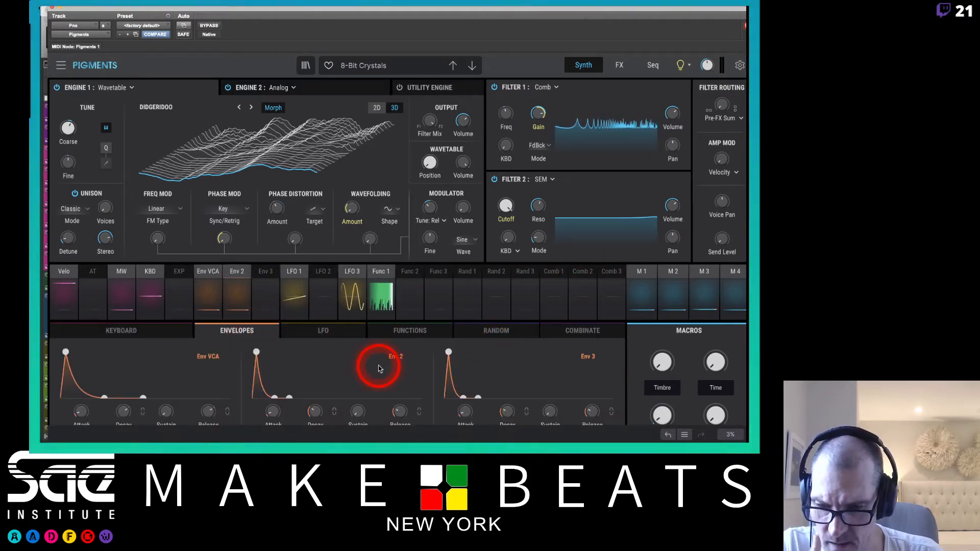
scroll(383, 388, "down", 2)
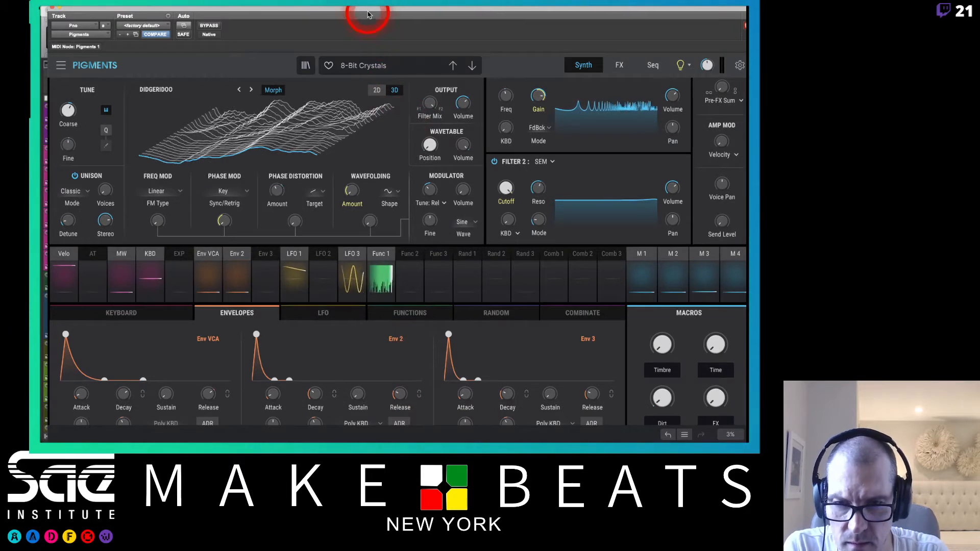
Step: Resize the Pigments window to 80% and reposition it so all envelope controls are accessible
left_click_drag(368, 13, 367, 20)
left_click(79, 75)
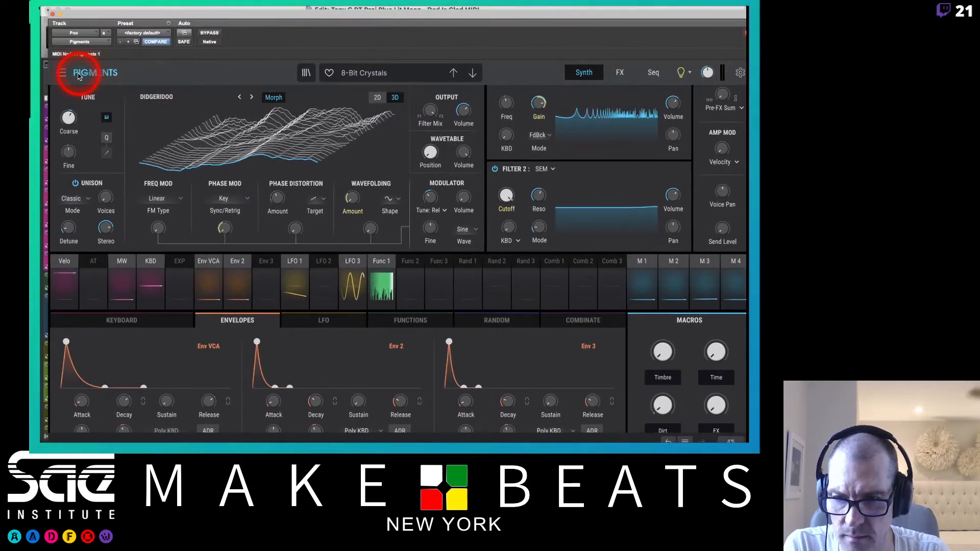
scroll(82, 102, "up", 1)
left_click(61, 73)
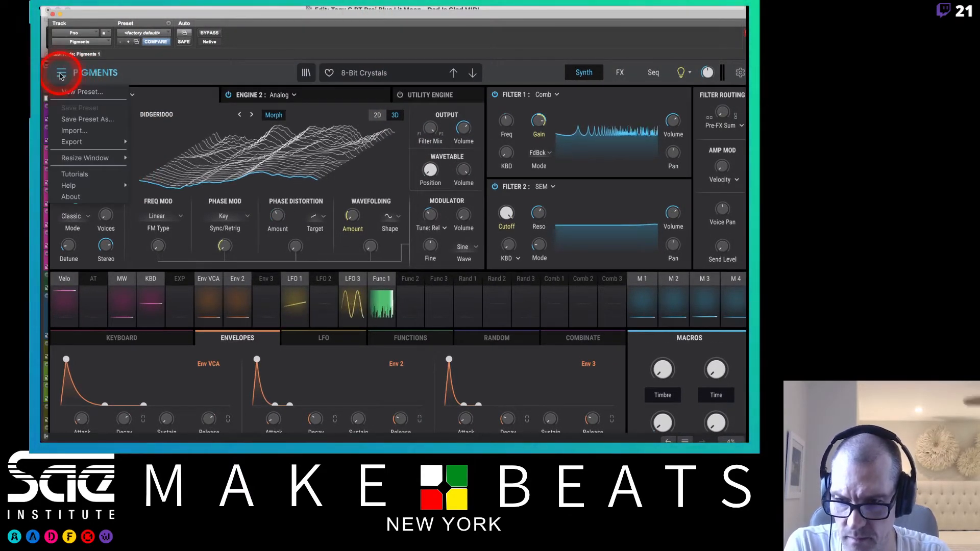
left_click(75, 133)
mouse_move(82, 158)
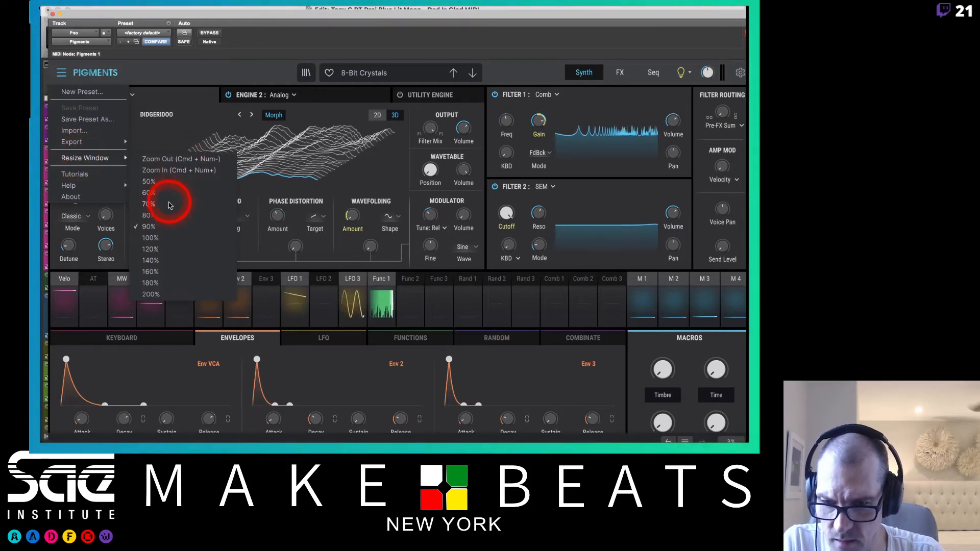
left_click(164, 219)
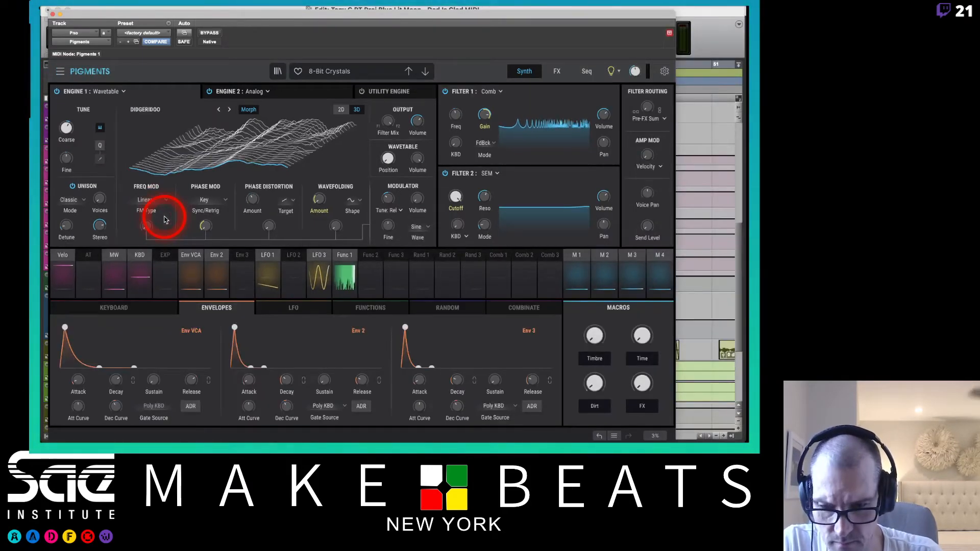
left_click(186, 59)
left_click_drag(189, 16, 210, 6)
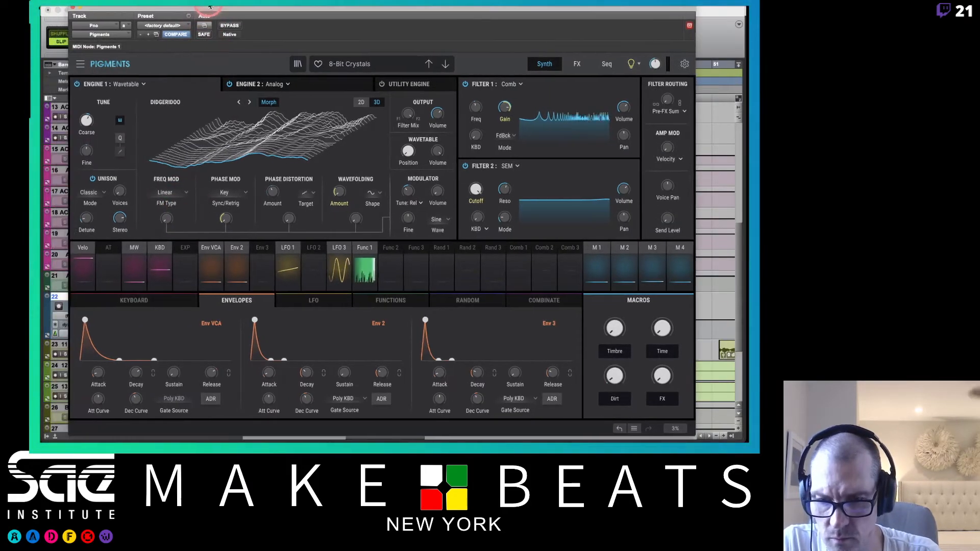
Step: Shorten the Env VCA decay to about 2.46 s and its release to about 2.01 s
left_click(141, 383)
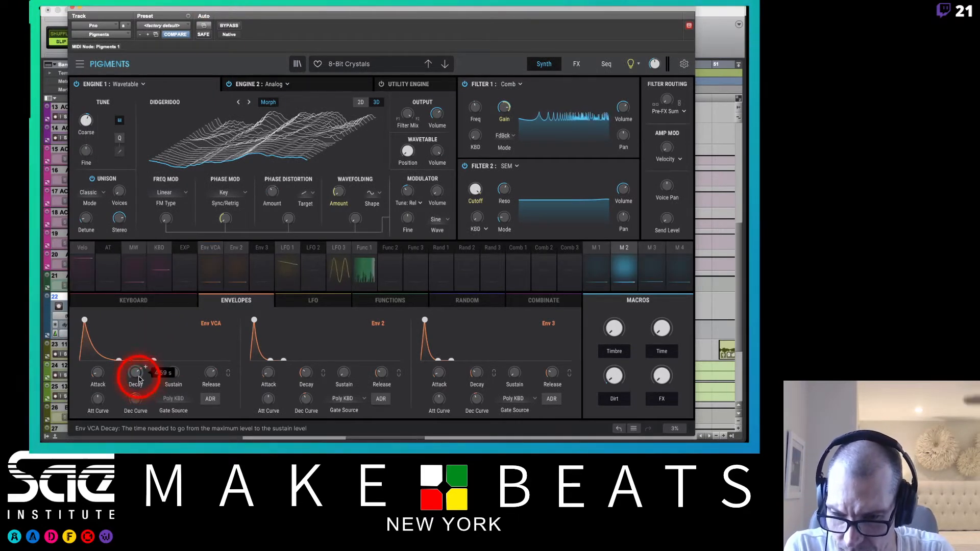
left_click(134, 397)
left_click(210, 375)
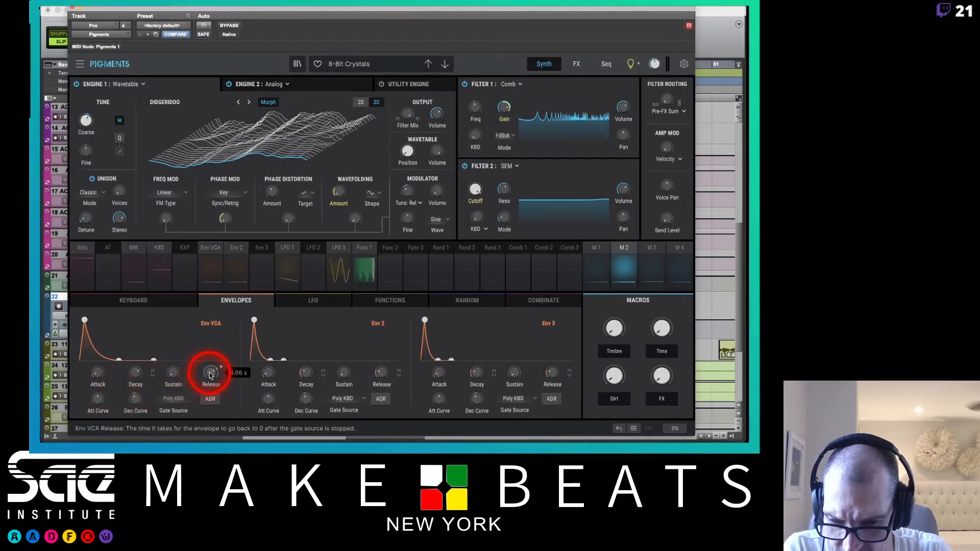
left_click_drag(210, 373, 209, 381)
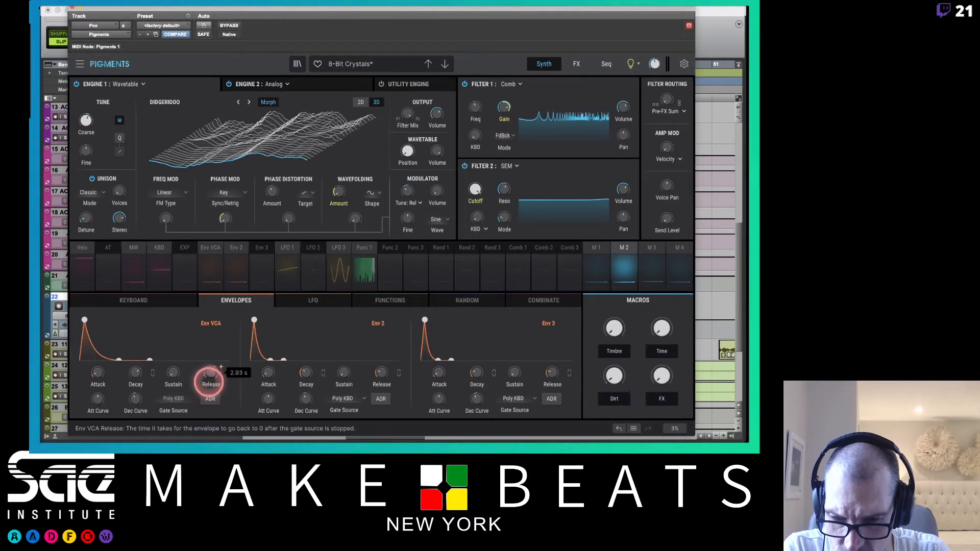
left_click(212, 327)
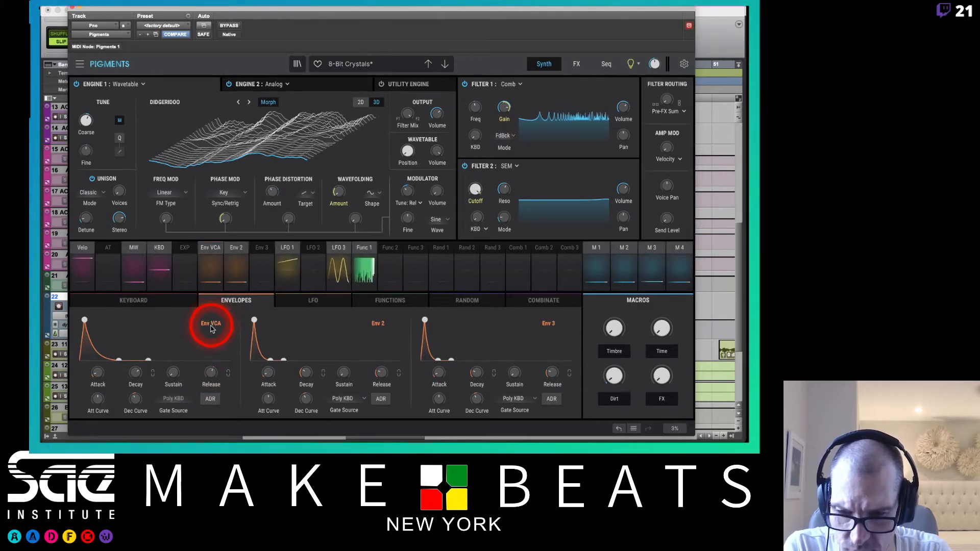
left_click(210, 373)
left_click(136, 373)
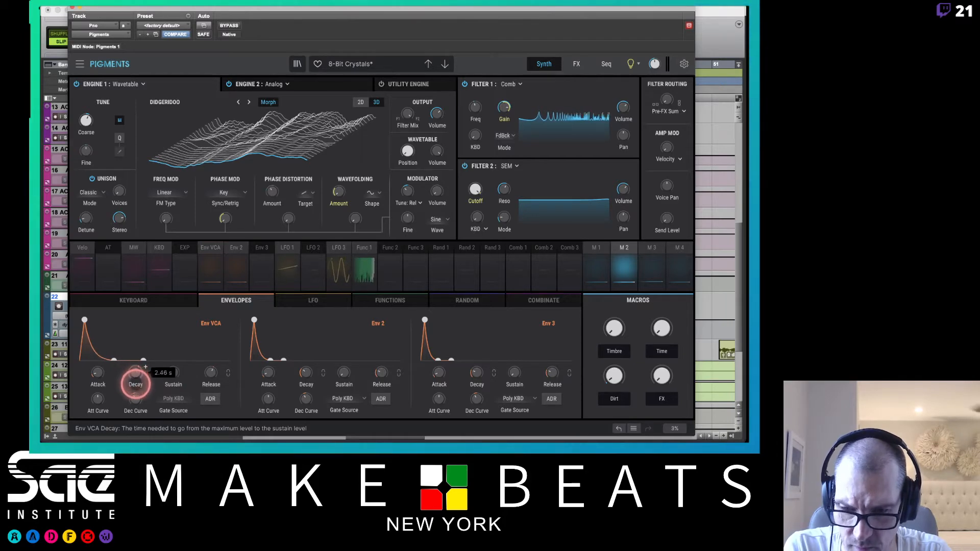
left_click(210, 373)
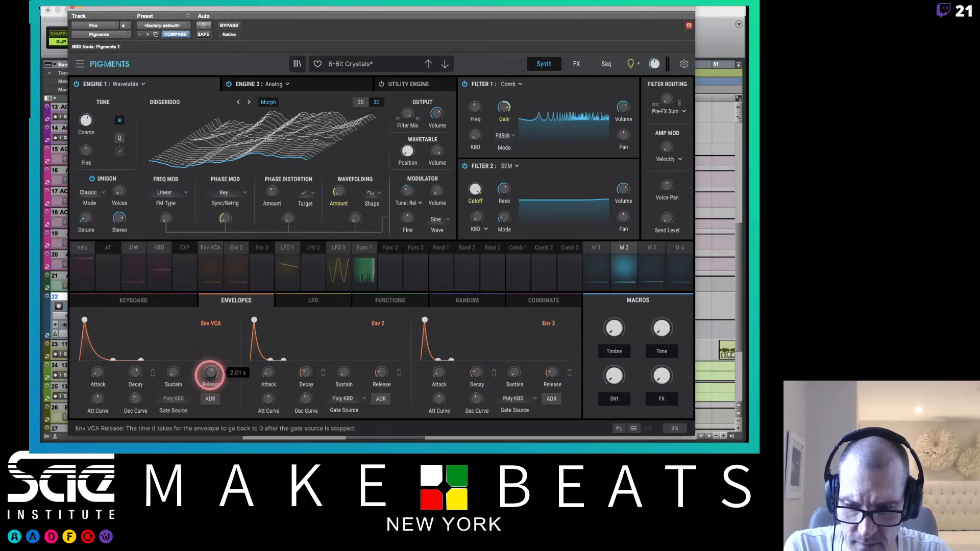
Step: Move Pigments aside, solo the Pno track and play it back from 30|3|311
left_click(349, 83)
left_click(327, 17)
left_click_drag(329, 15, 747, 200)
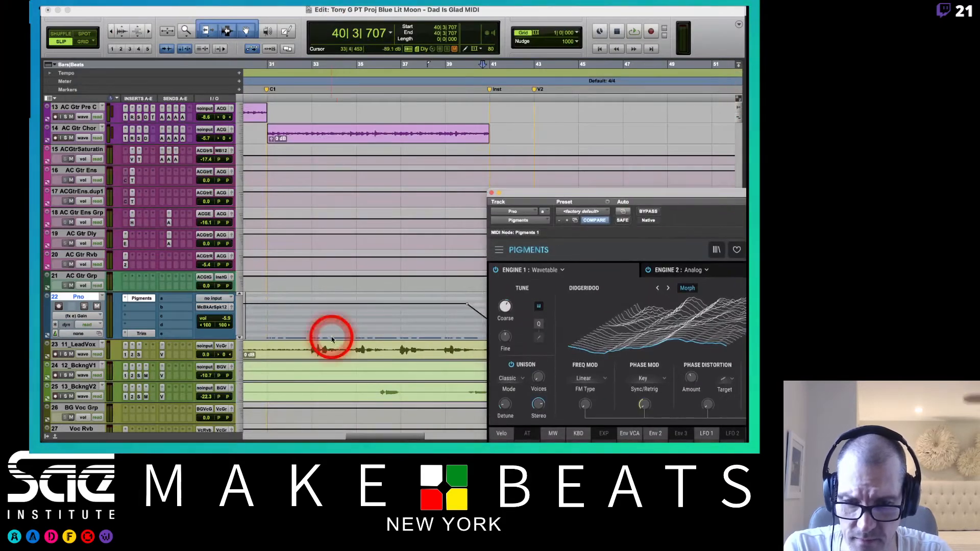
left_click(262, 319)
left_click(258, 322)
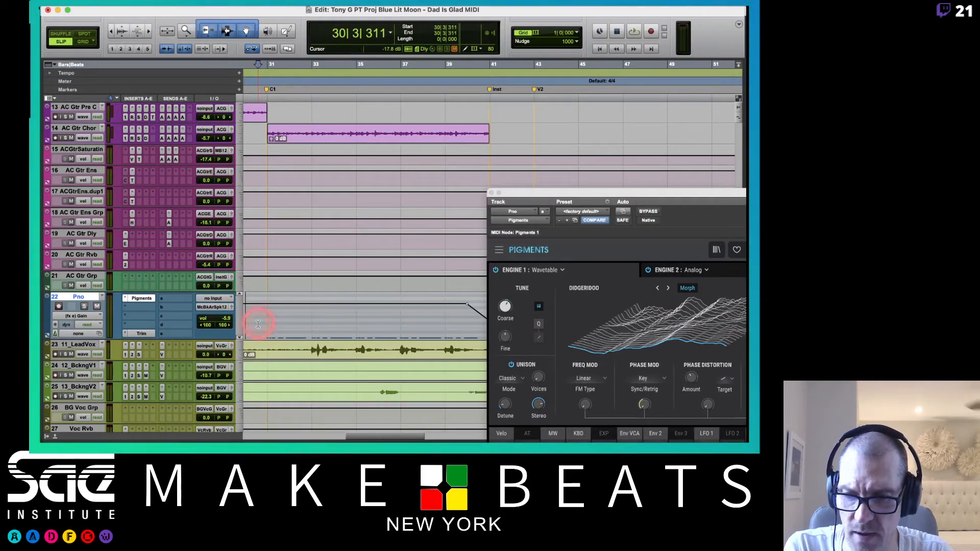
left_click(84, 305)
key("space")
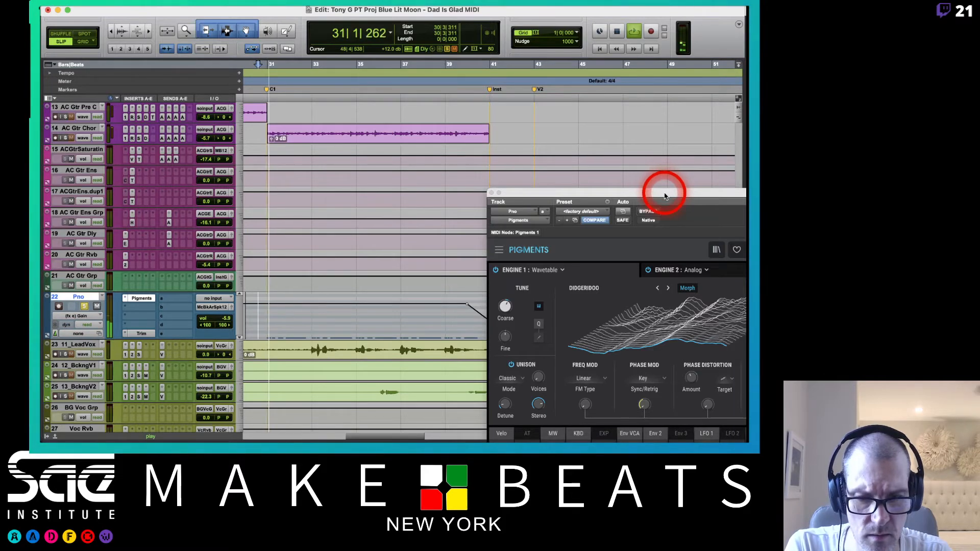
Step: Shorten the Env VCA release to about 1.69 s and its decay to about 1.75 s, and close Pigments
left_click_drag(663, 190, 261, 11)
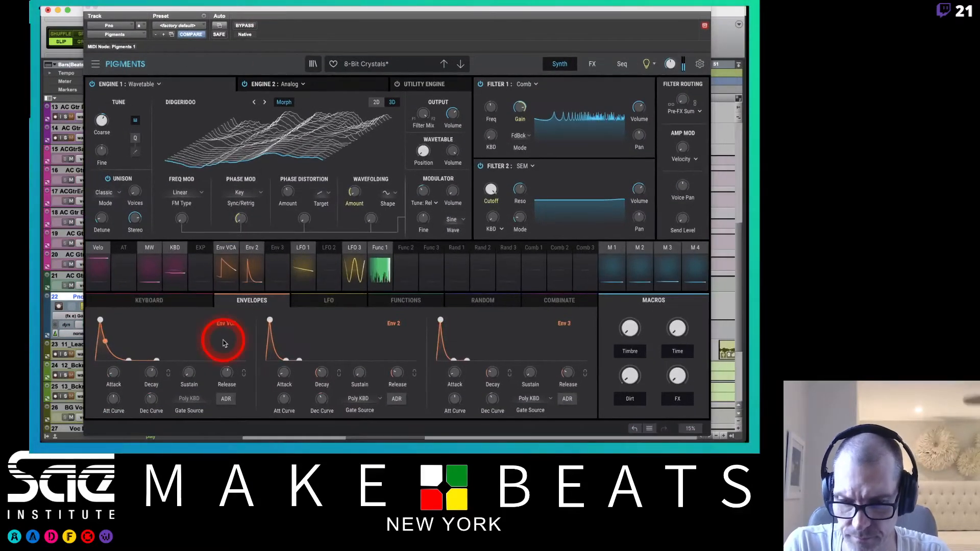
left_click(228, 373)
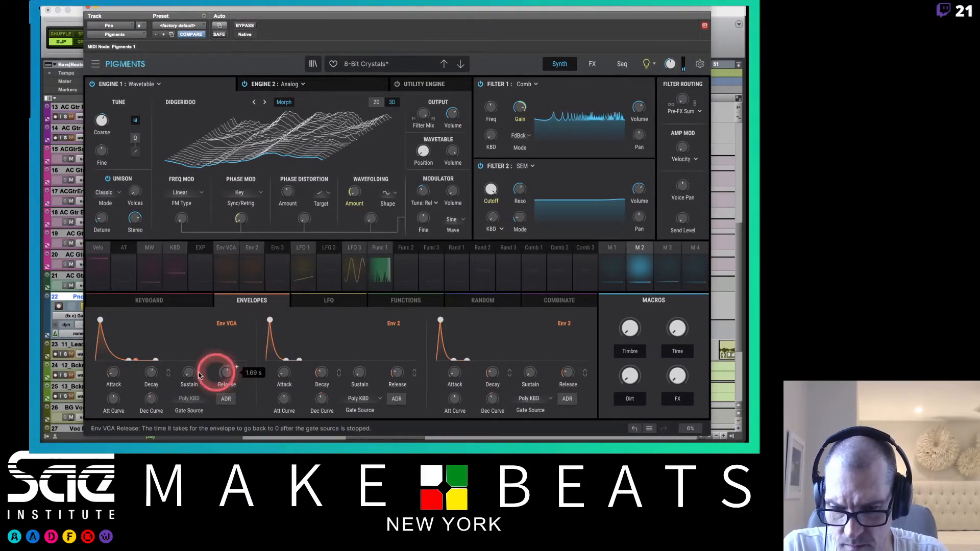
left_click(151, 372)
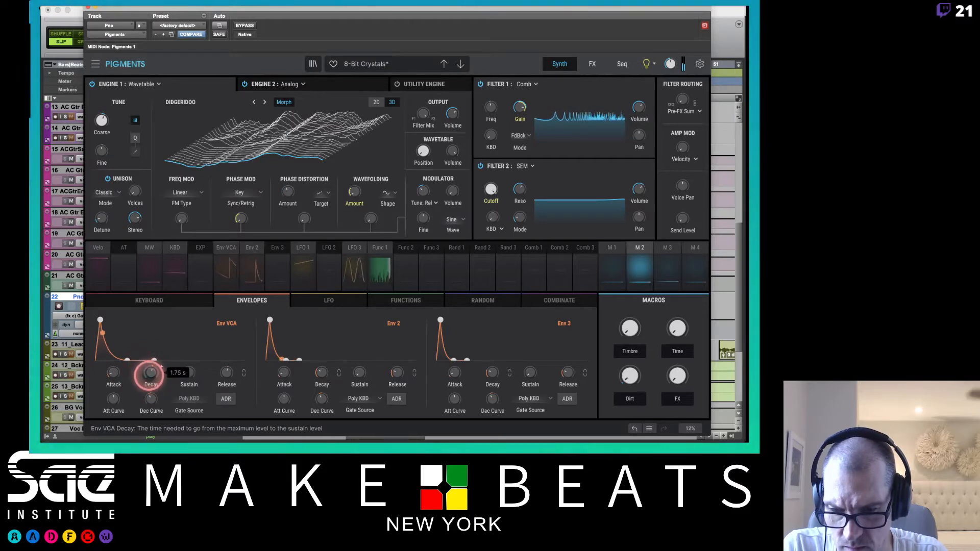
left_click(89, 8)
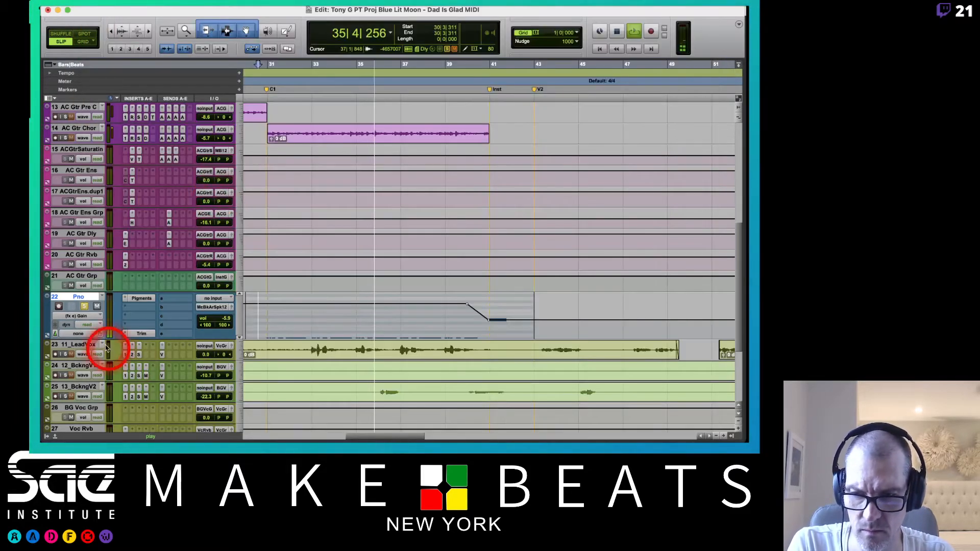
Step: Unsolo the Pno track and play the full mix from 30|3|311
left_click(85, 307)
key("space")
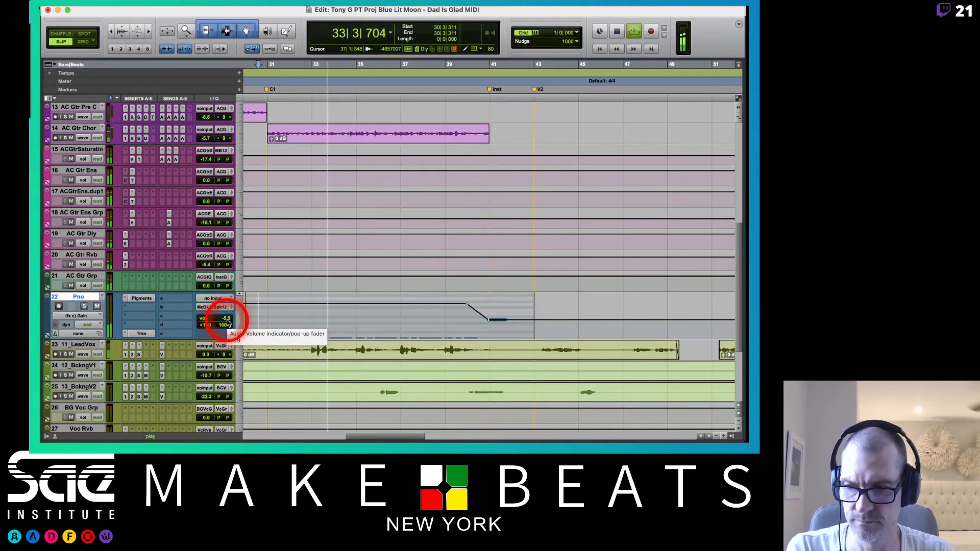
Step: Stop playback and switch the Pno track's view from Trim gain automation to notes
key("r")
key("r")
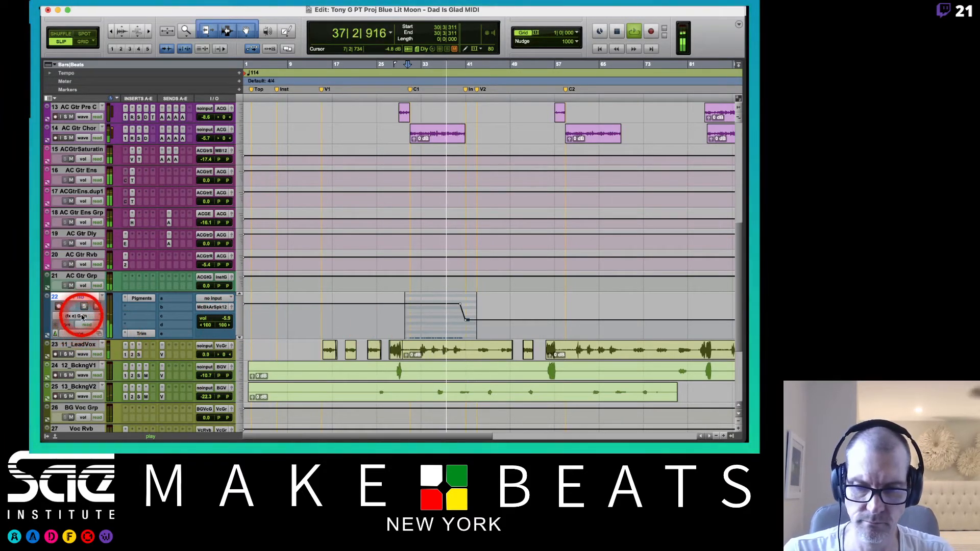
left_click(561, 339)
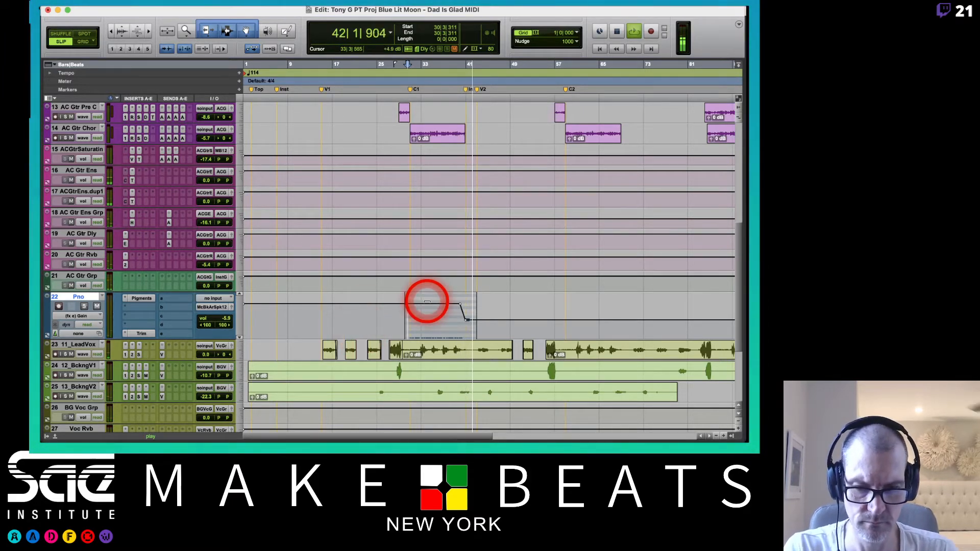
key("space")
left_click(83, 316)
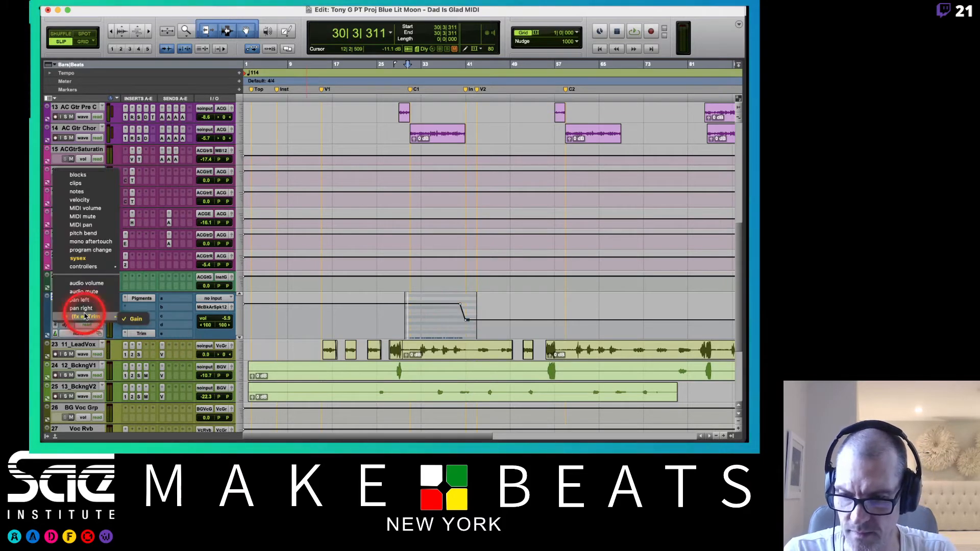
left_click_drag(85, 316, 88, 193)
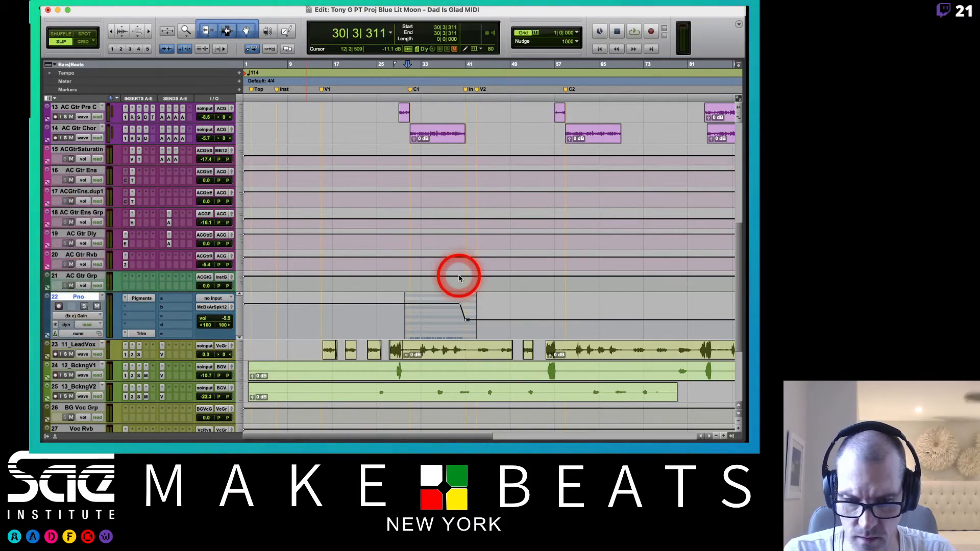
Step: Lengthen the Pno track's held D3 note at the Inst marker so it ends at about 42|3|375
left_click(465, 330)
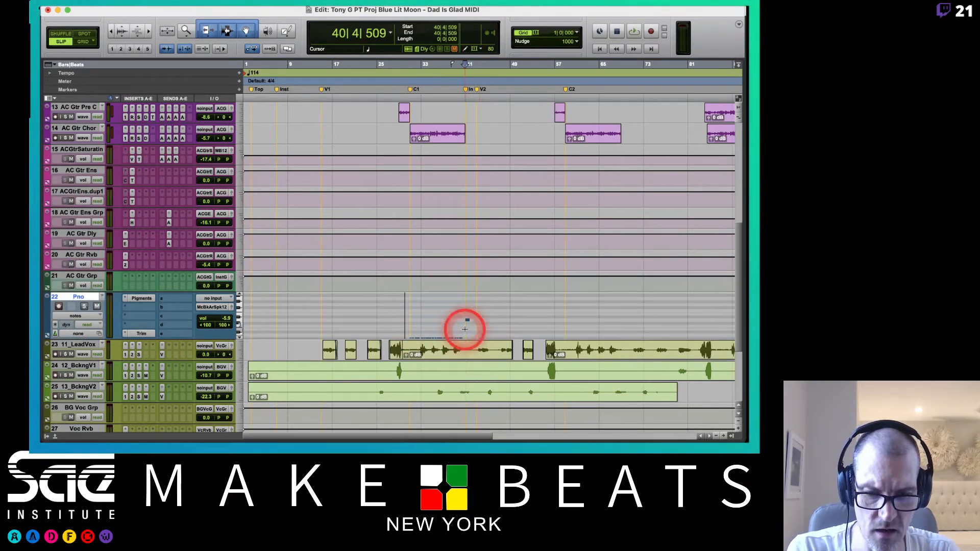
key("super+bracketright")
key("super+bracketright")
key("super+bracketright")
key("super+bracketright")
mouse_move(556, 309)
left_mouse_down()
mouse_move(568, 321)
mouse_move(640, 318)
mouse_move(627, 317)
left_mouse_up()
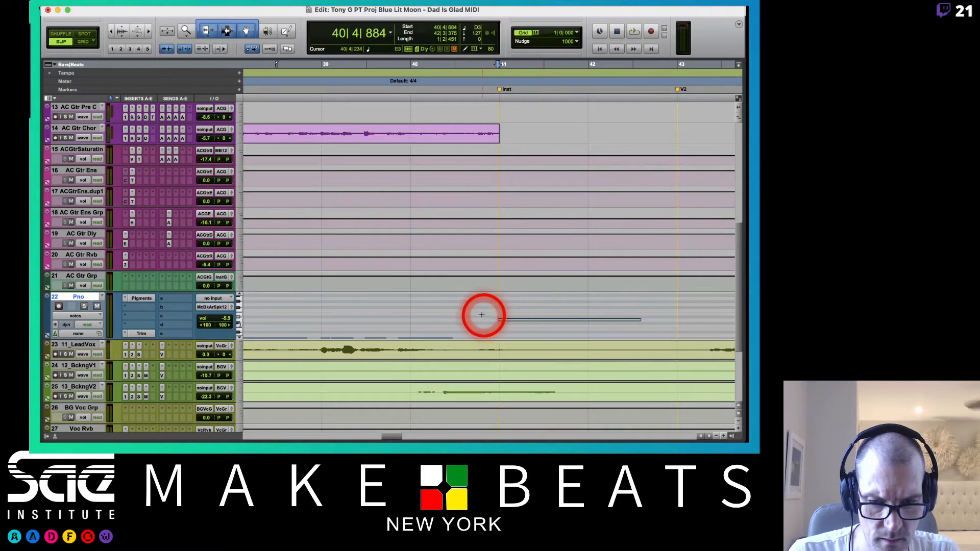
Step: Play the mix from 40|2|417 to hear the lengthened held note
left_click(442, 313)
key("space")
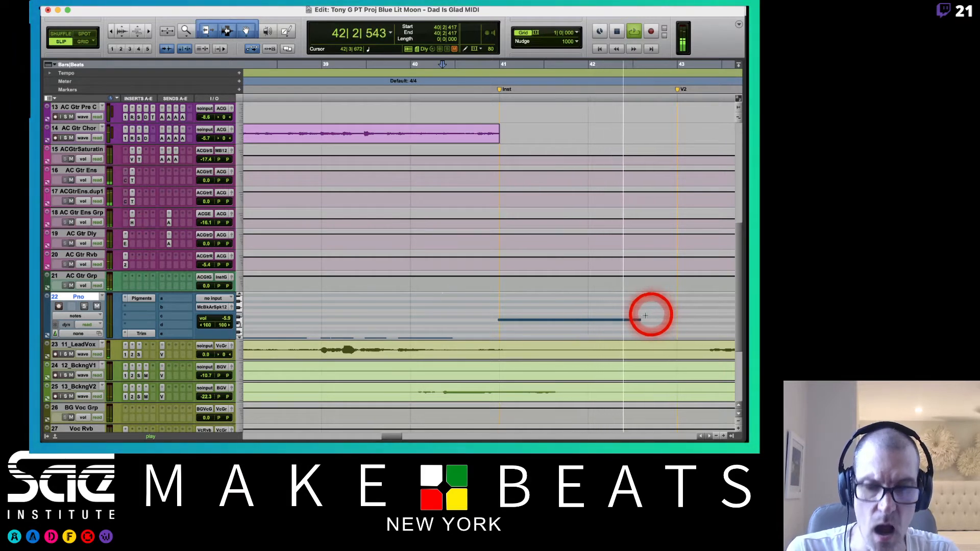
key("space")
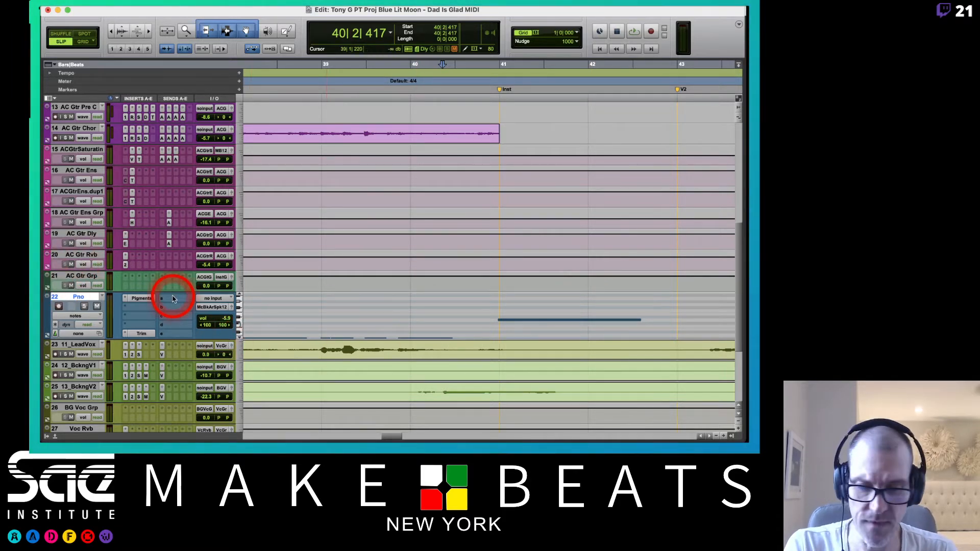
Step: Show the Pno track's Trim gain automation, raise the breakpoint at the Inst marker slightly and play from 40|2|417
key("r")
key("r")
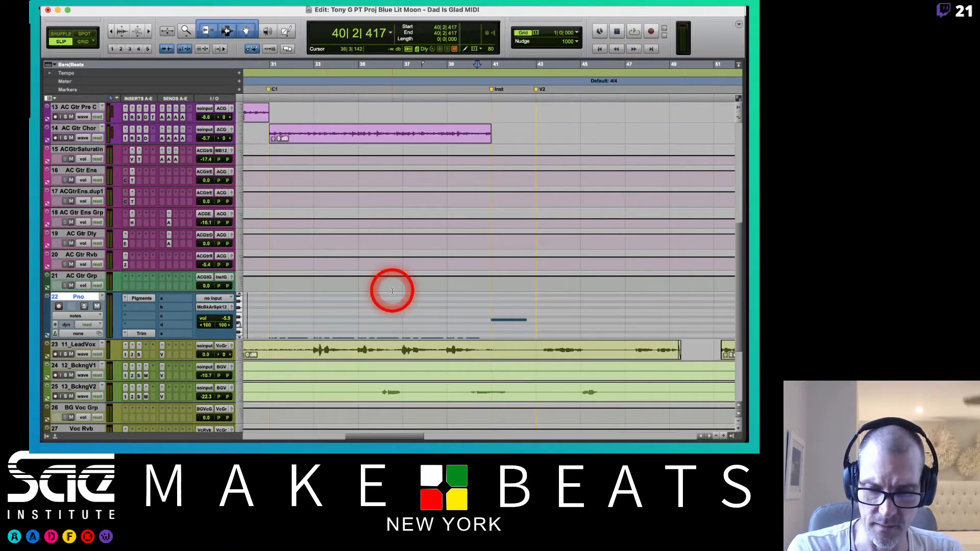
key("r")
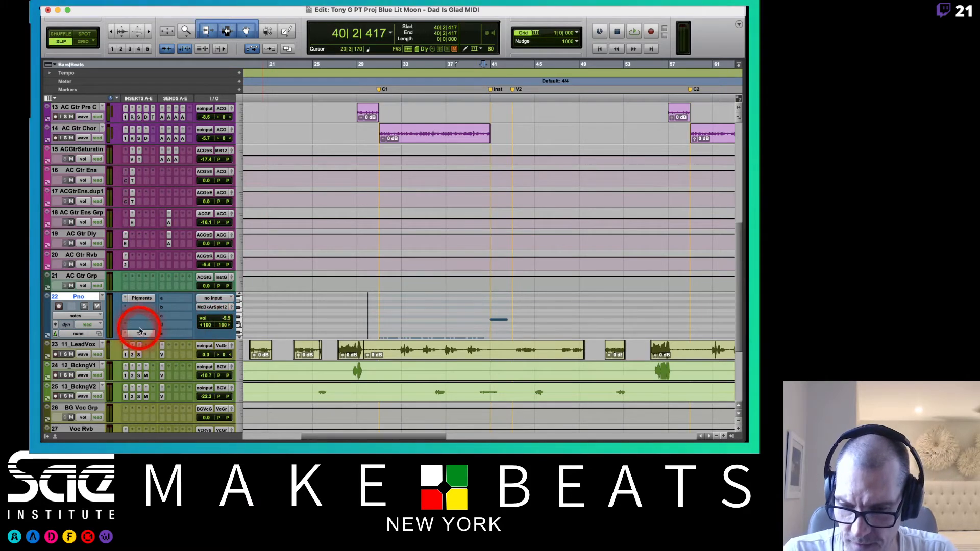
left_click_drag(77, 317, 130, 434)
left_click_drag(601, 332, 490, 315)
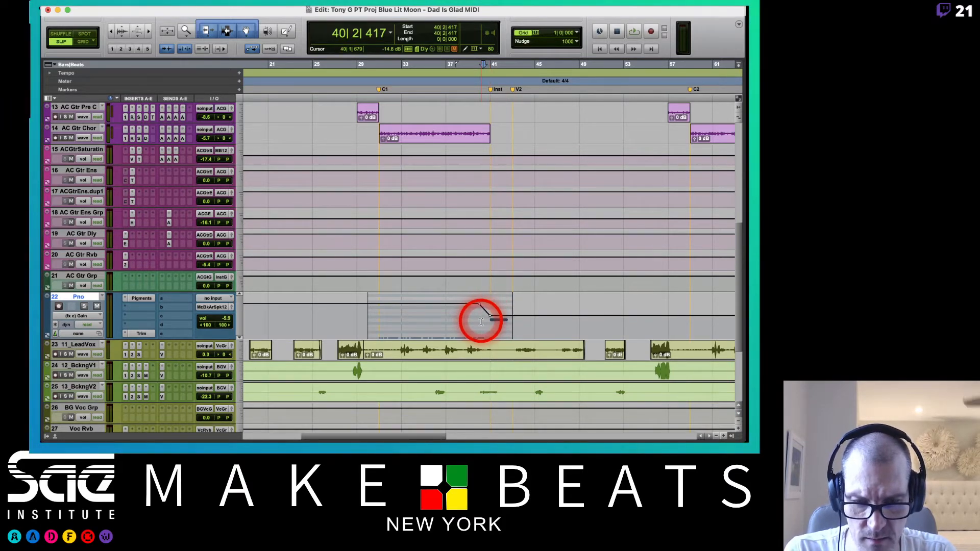
key("space")
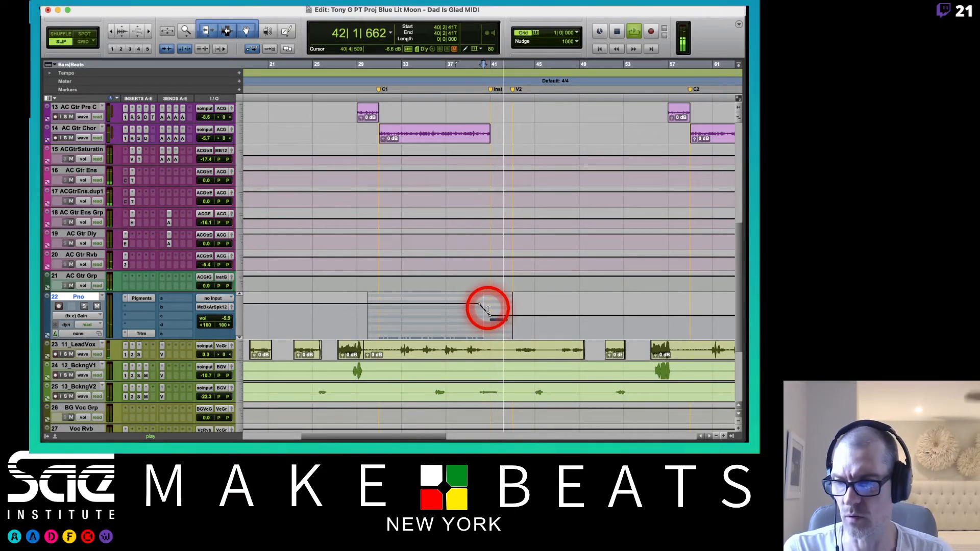
key("space")
Step: Raise the Trim gain breakpoint at the Inst marker a little further and play from 40|2|417 again
left_click_drag(491, 317, 491, 313)
key("space")
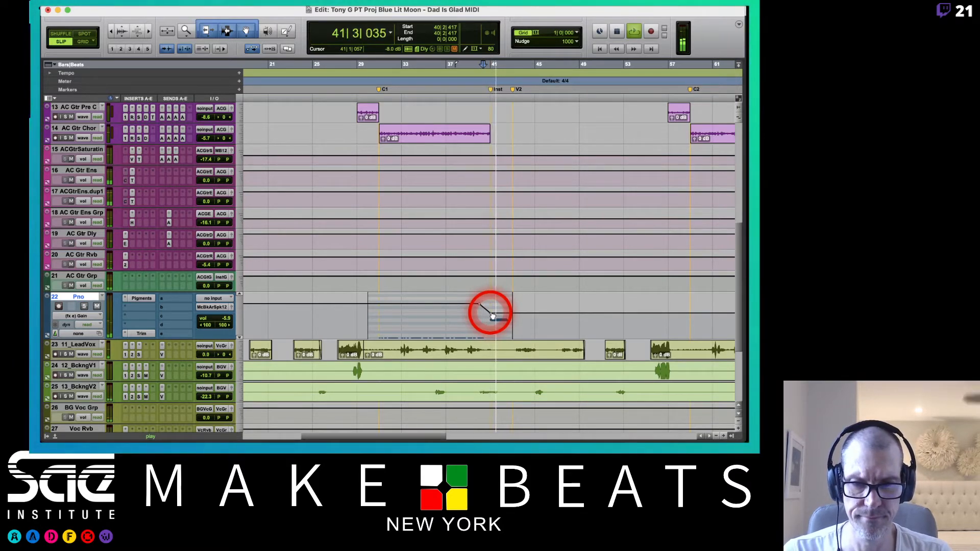
key("space")
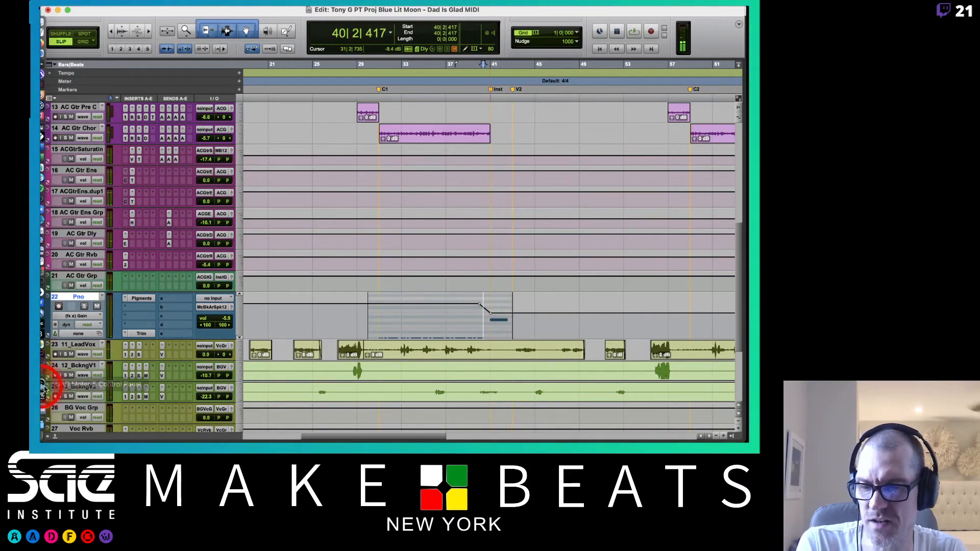
Step: Change the Pno track's view from Trim gain automation to clips
left_click(81, 316)
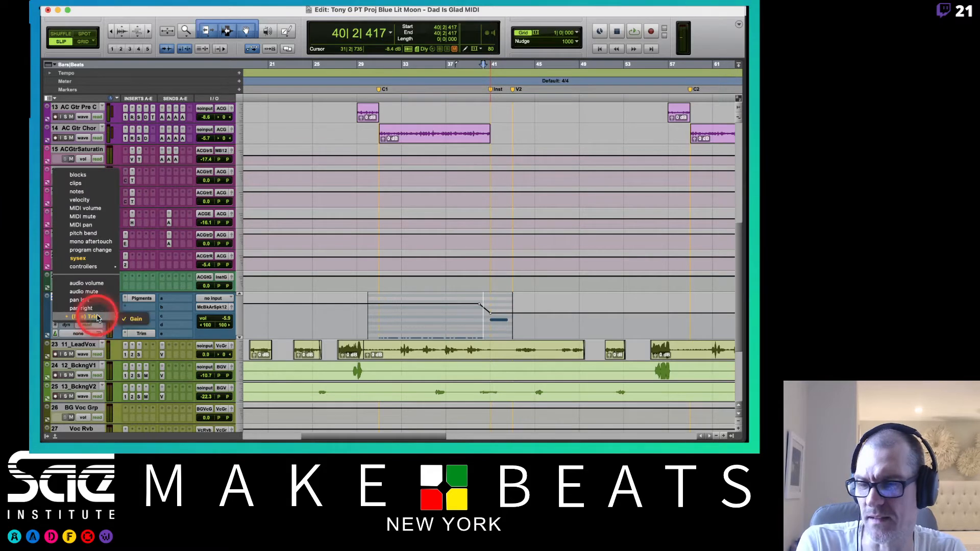
left_click(86, 192)
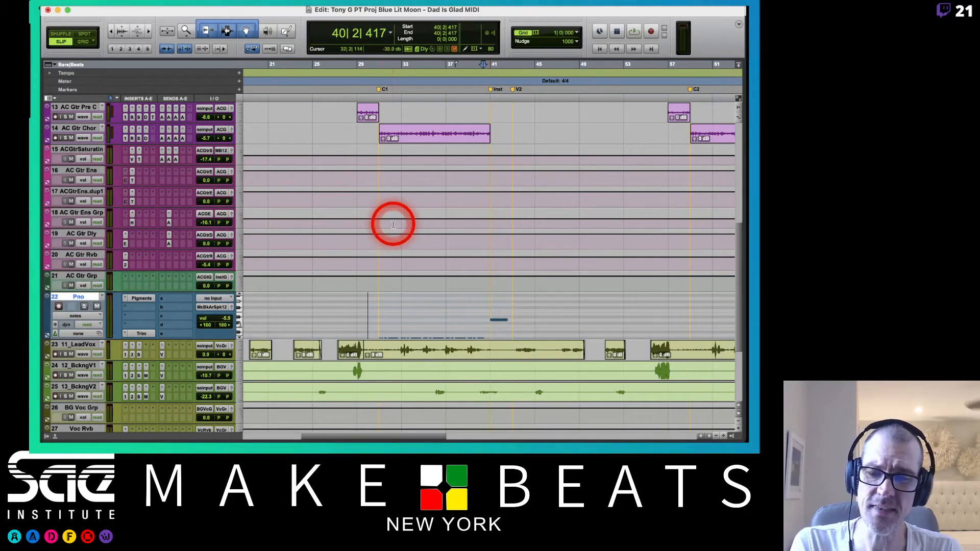
left_click(78, 315)
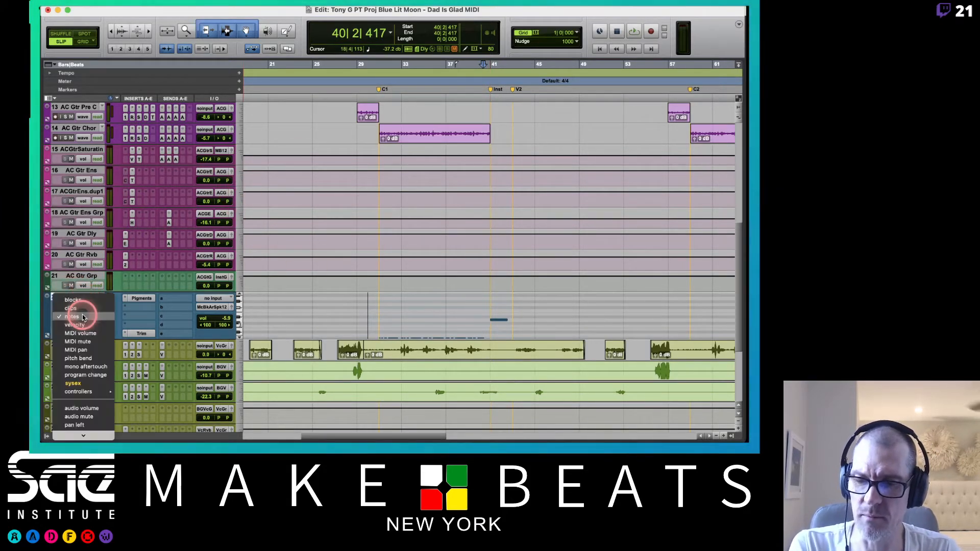
left_click(71, 309)
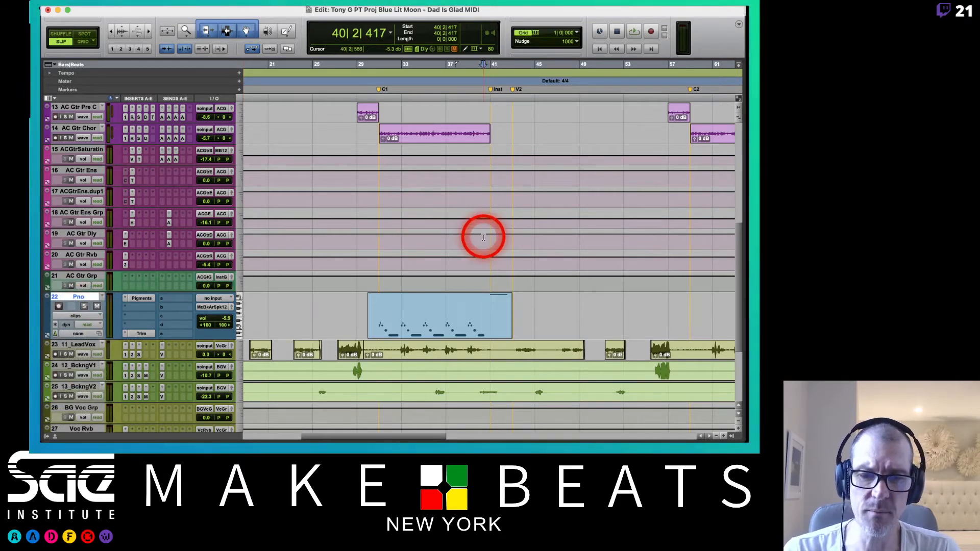
scroll(483, 236, "left", 5)
key("super+bracketleft")
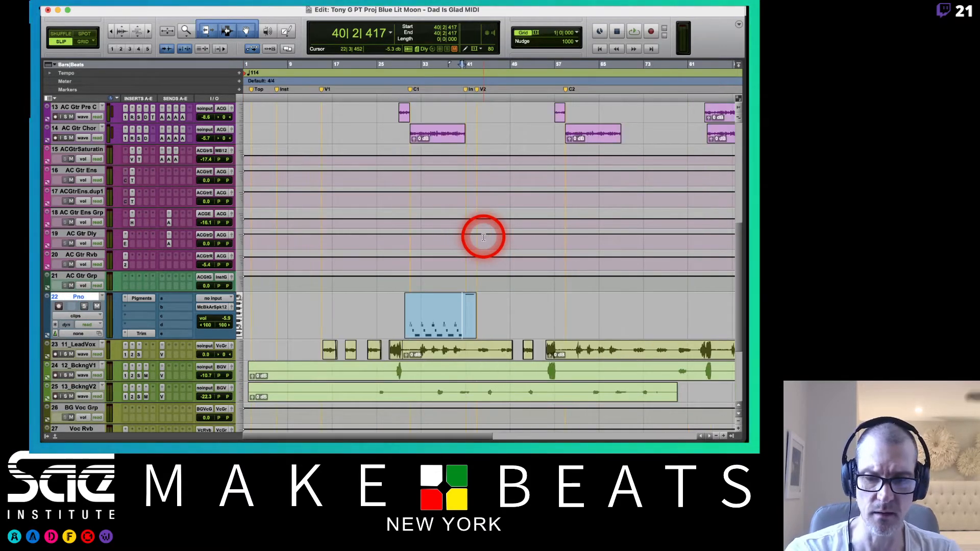
Step: Switch to Grid mode, then select and copy the Pno part from 29|1|000 to 44|1|905
left_click_drag(393, 307, 471, 318)
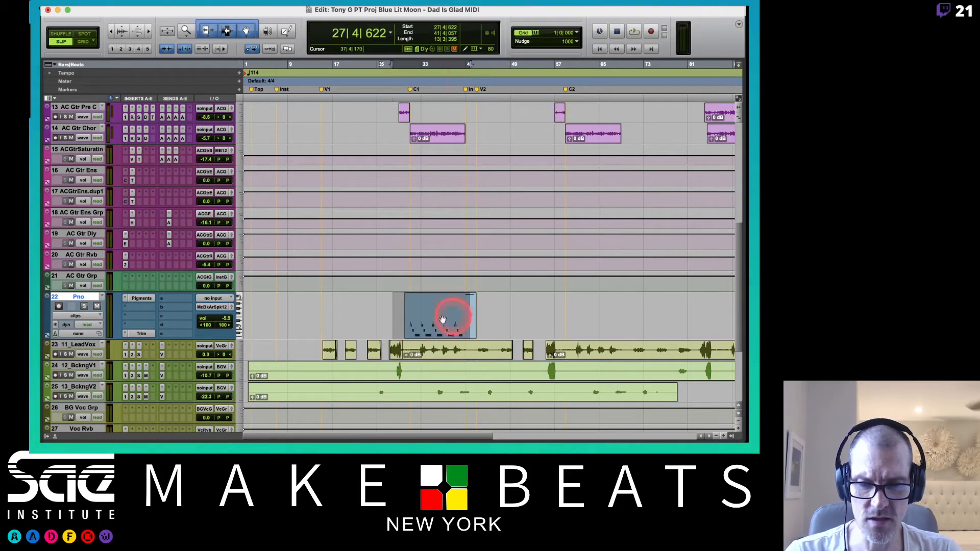
left_click_drag(400, 313, 483, 312)
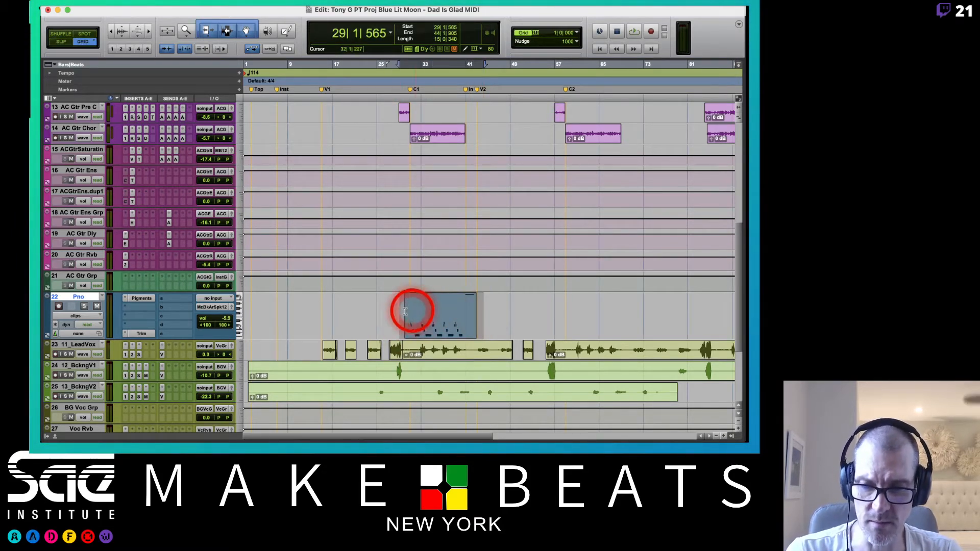
left_click_drag(399, 313, 400, 315)
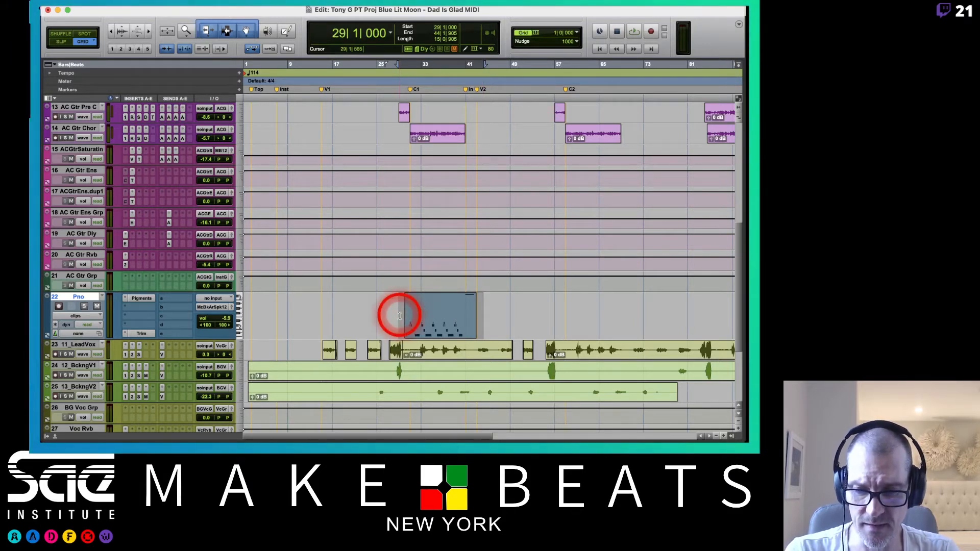
left_click(549, 311)
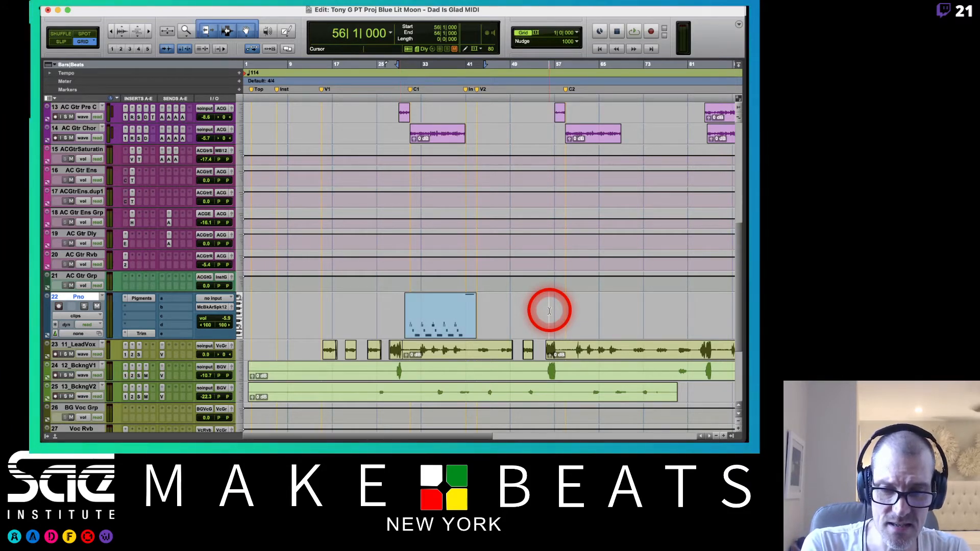
key("super+v")
key("super+z")
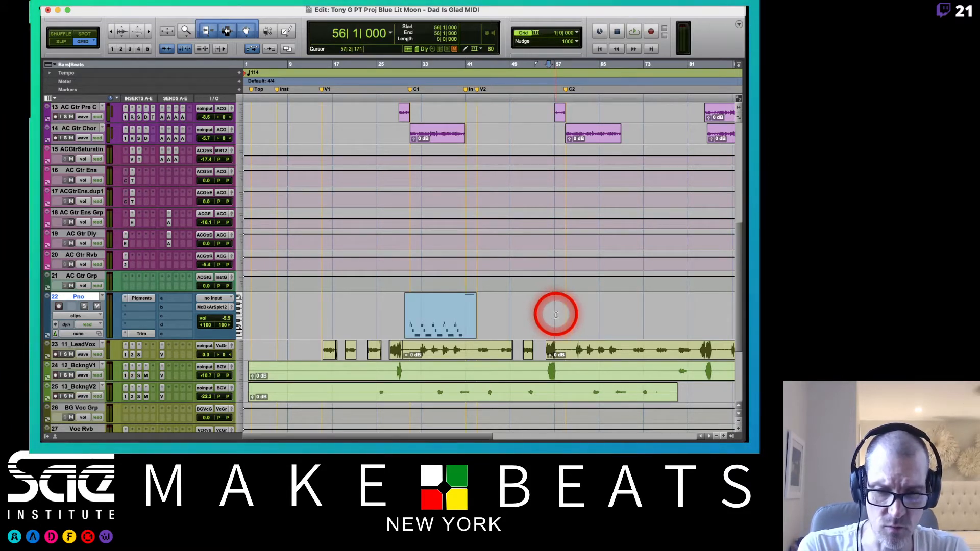
Step: Paste the copied Pno part at 57|1|000 and rename the track Dirty Pluck
left_click(556, 315)
key("super+v")
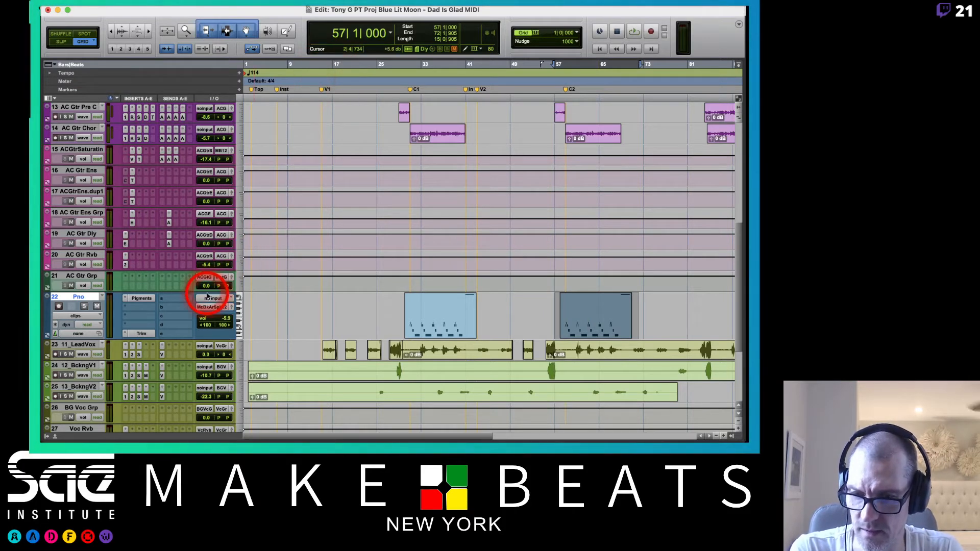
double_click(78, 299)
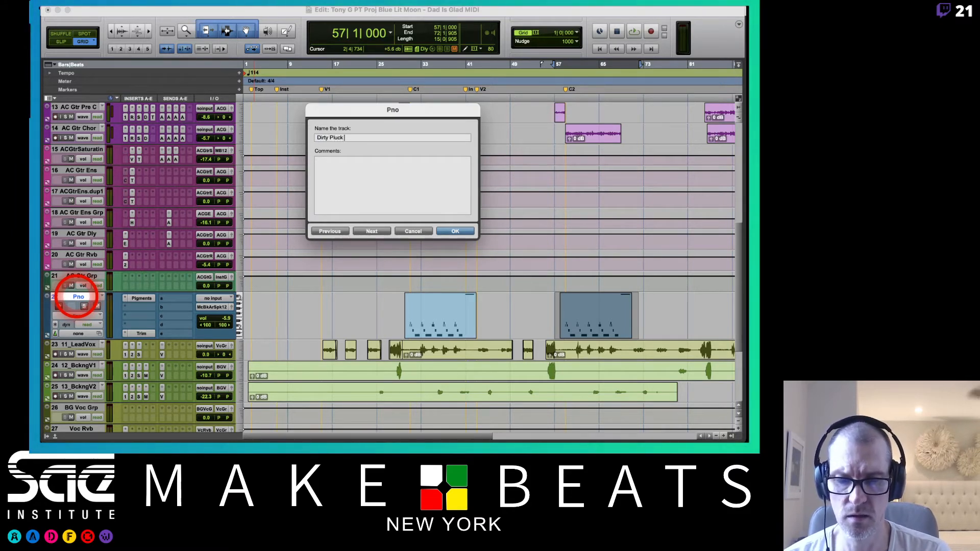
key("Return")
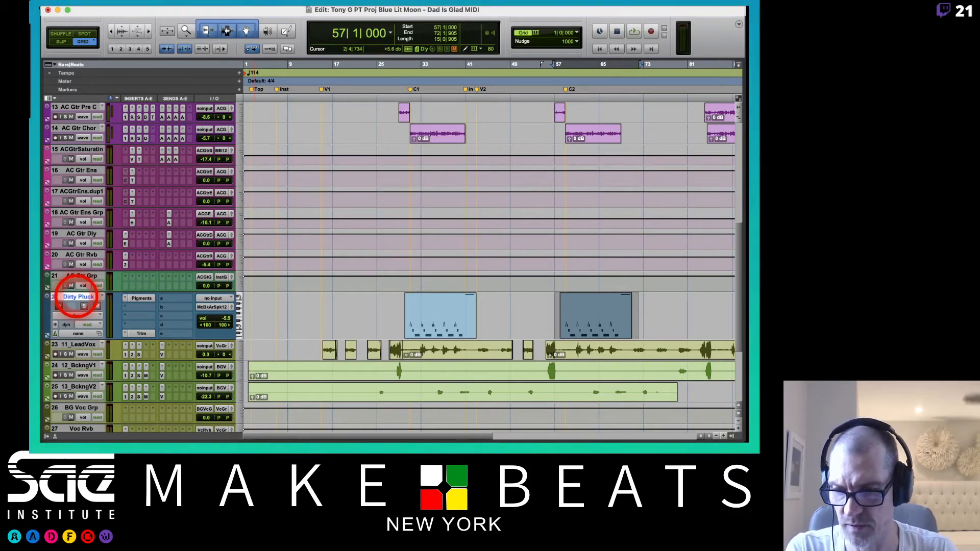
Step: Create one new stereo Instrument track in ticks below the Dirty Pluck track
scroll(358, 306, "down", 3)
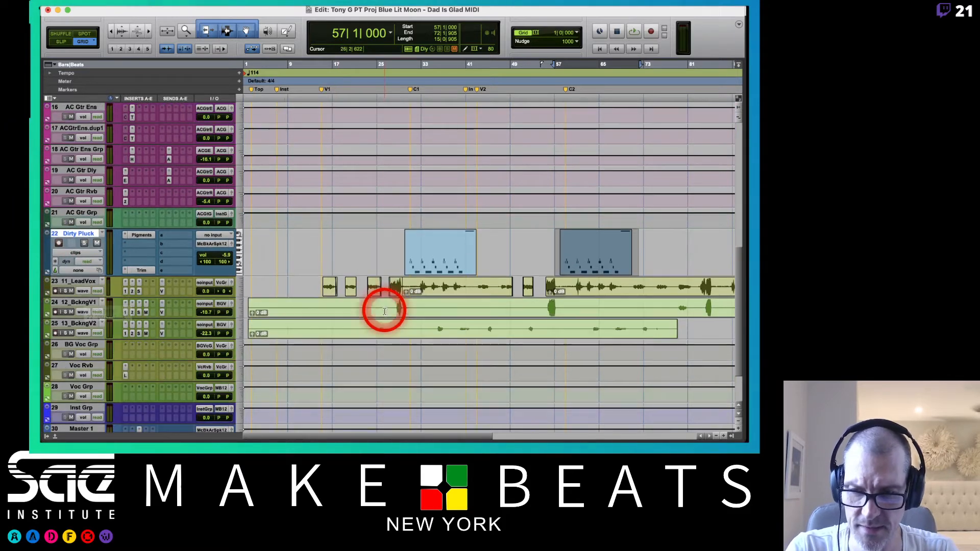
key("super+shift+n")
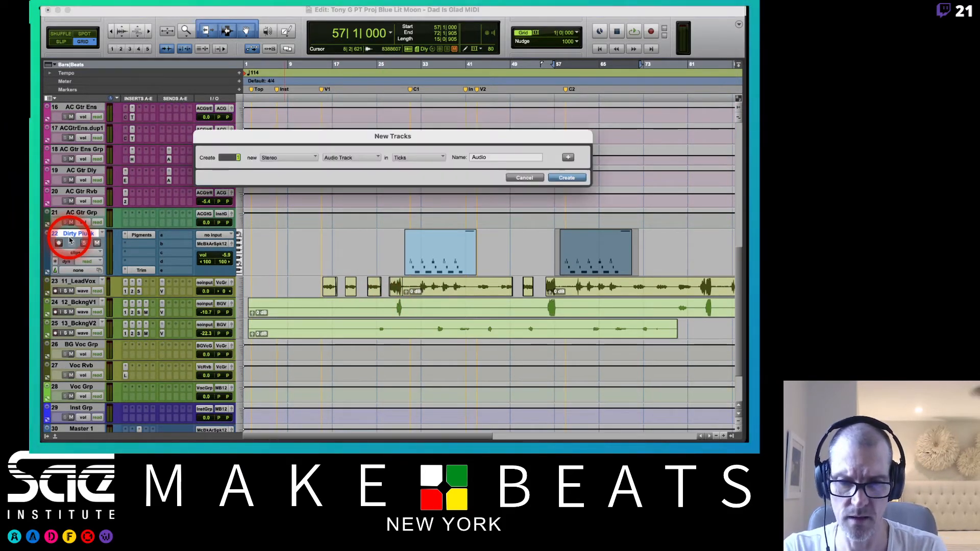
key("super+Down")
key("super+Down")
key("super+Down")
key("super+Down")
key("super+Down")
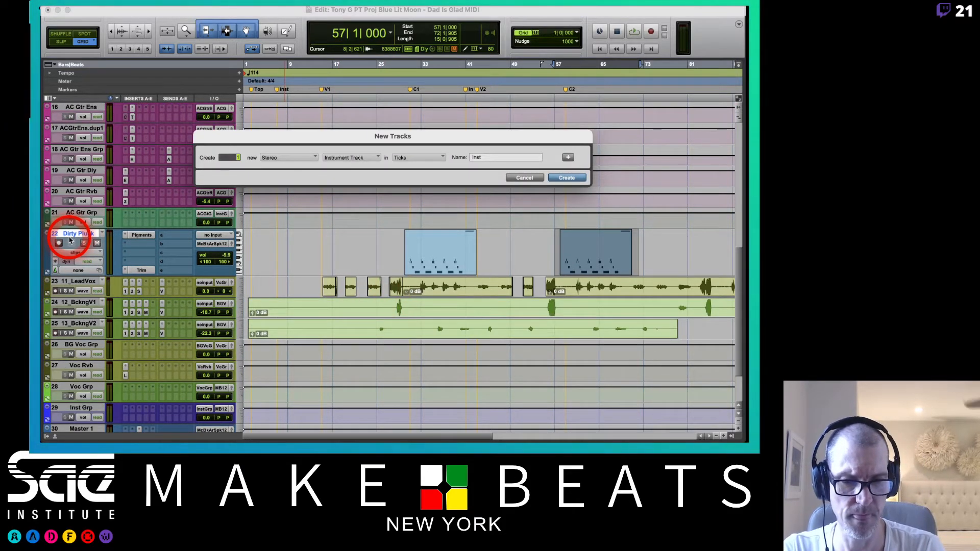
key("Return")
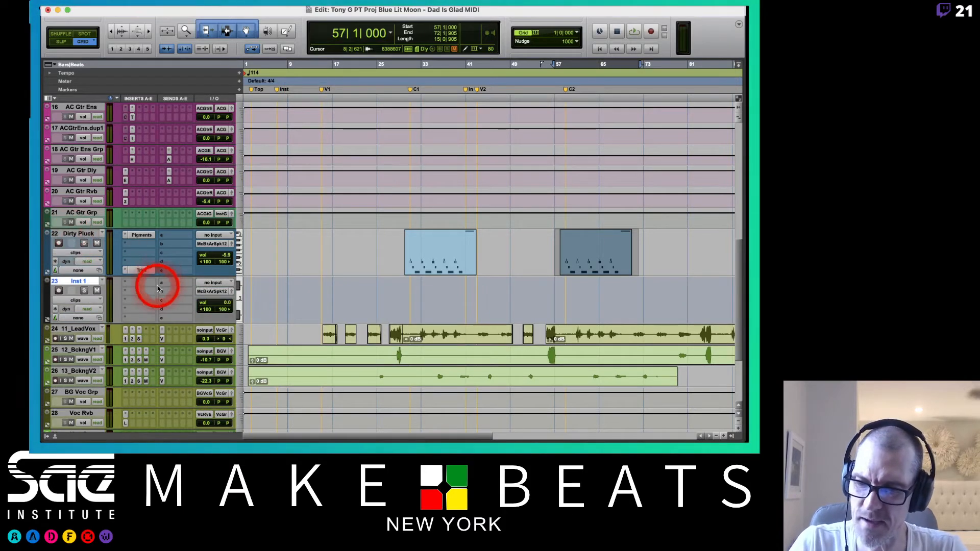
Step: Insert Arturia's Analog Lab V as a stereo multichannel plug-in on the Inst 1 track
left_click(142, 286)
mouse_move(171, 283)
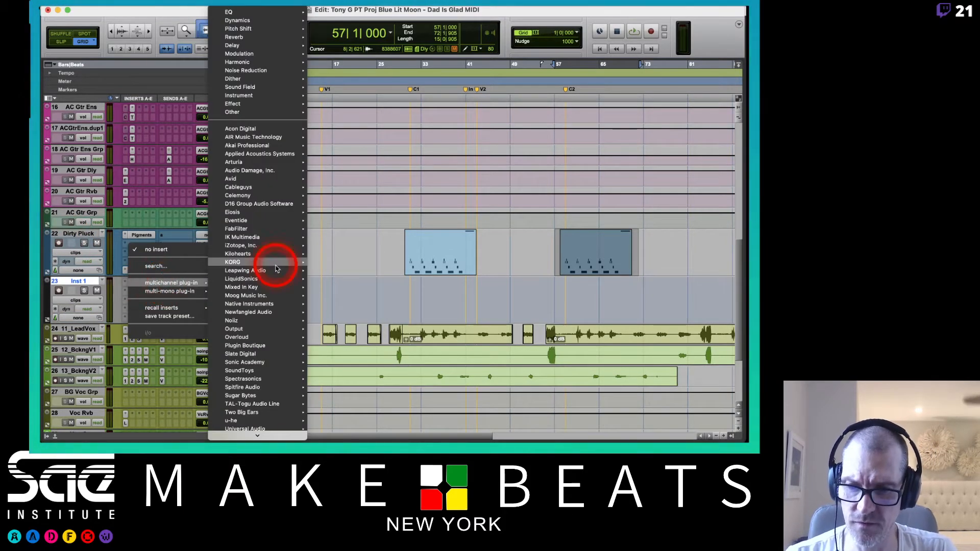
mouse_move(249, 161)
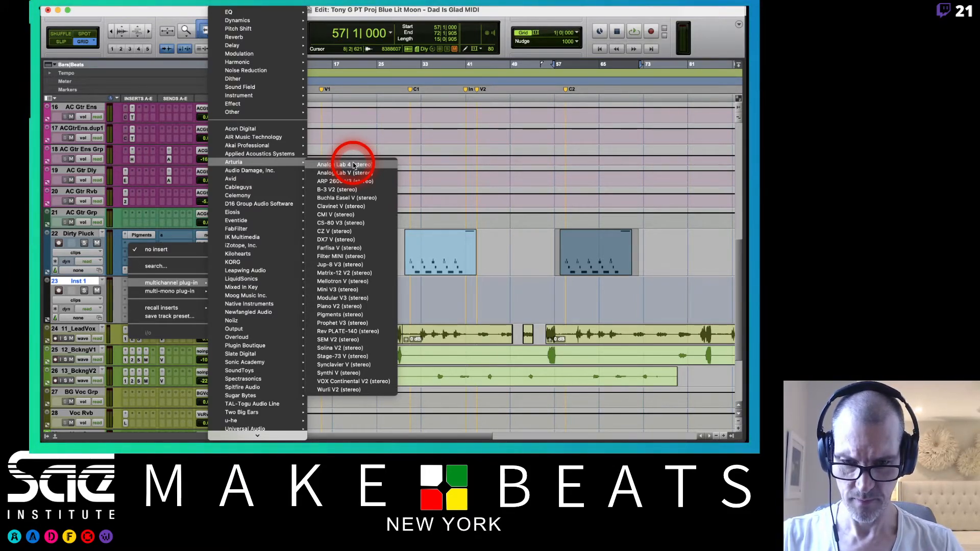
left_click(352, 179)
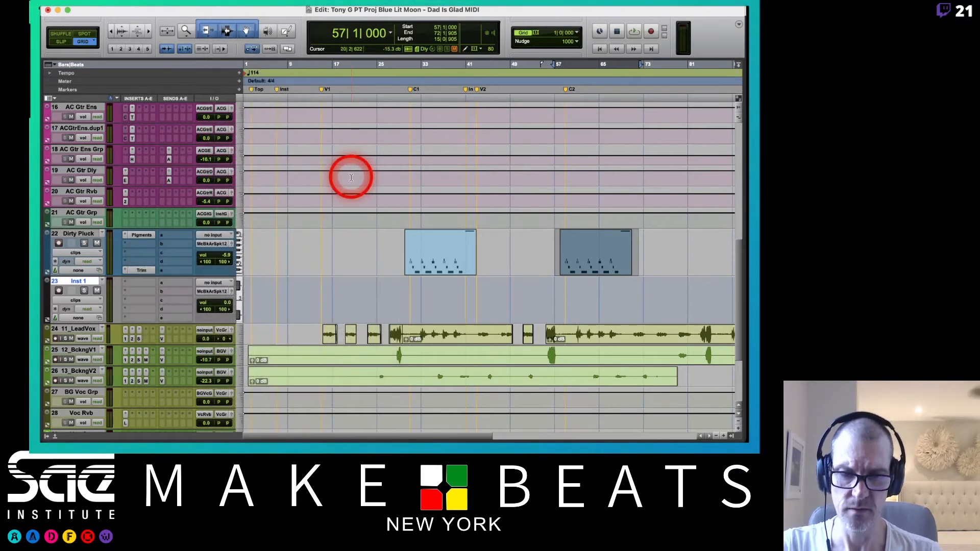
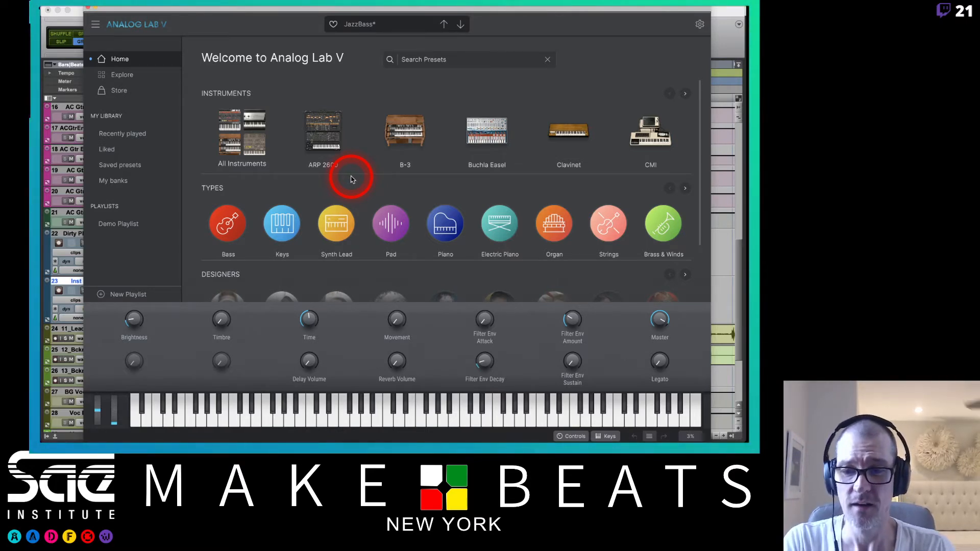
Step: Browse the Synth Lead presets and narrow the list to the Soft Lead type
mouse_move(417, 151)
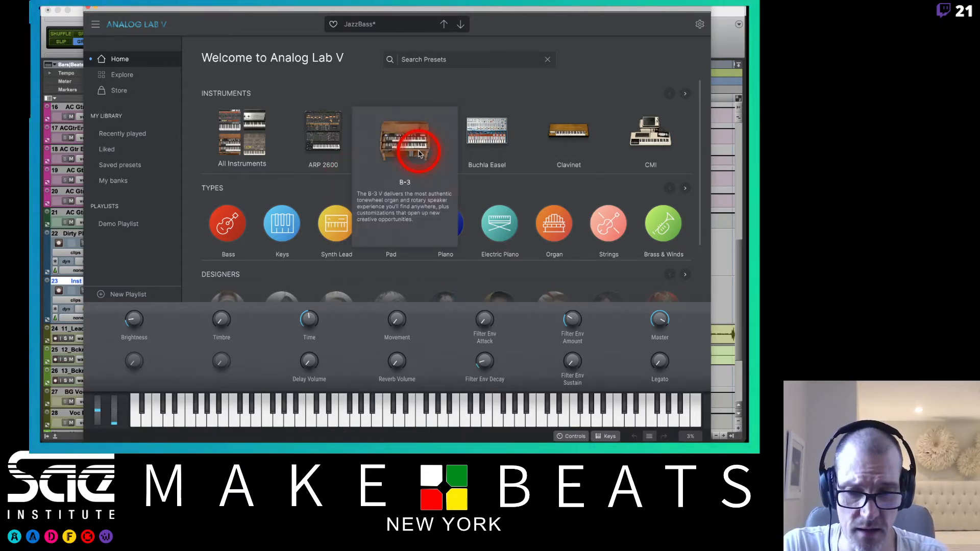
left_click(336, 223)
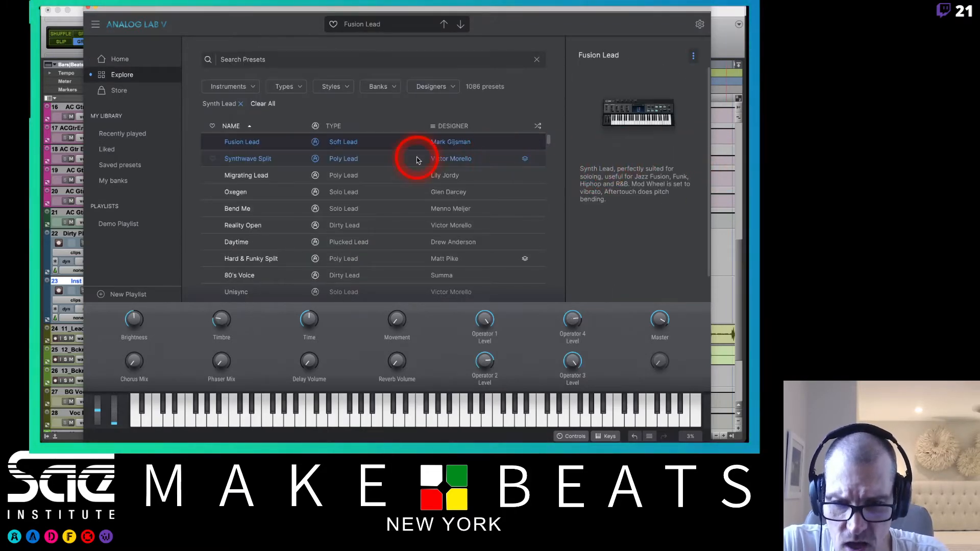
left_click(284, 87)
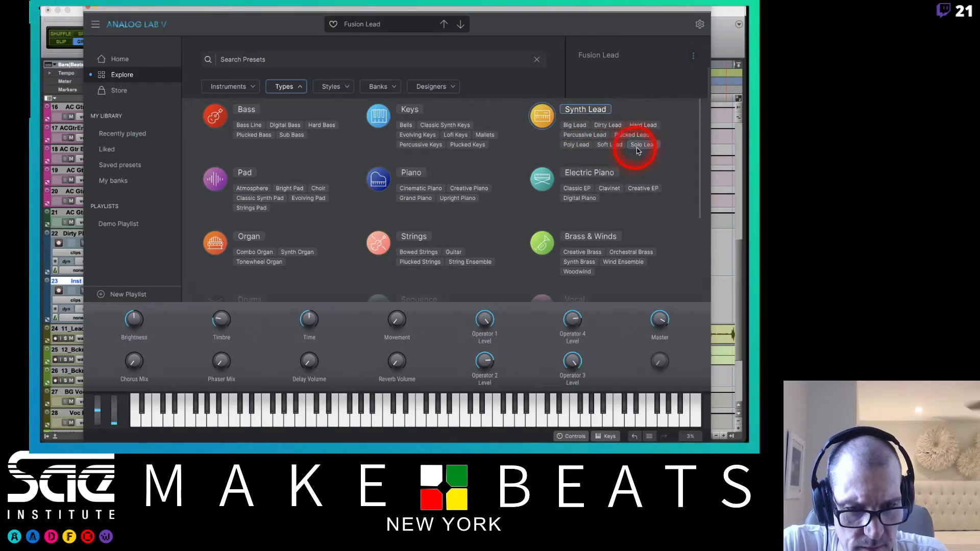
left_click(610, 145)
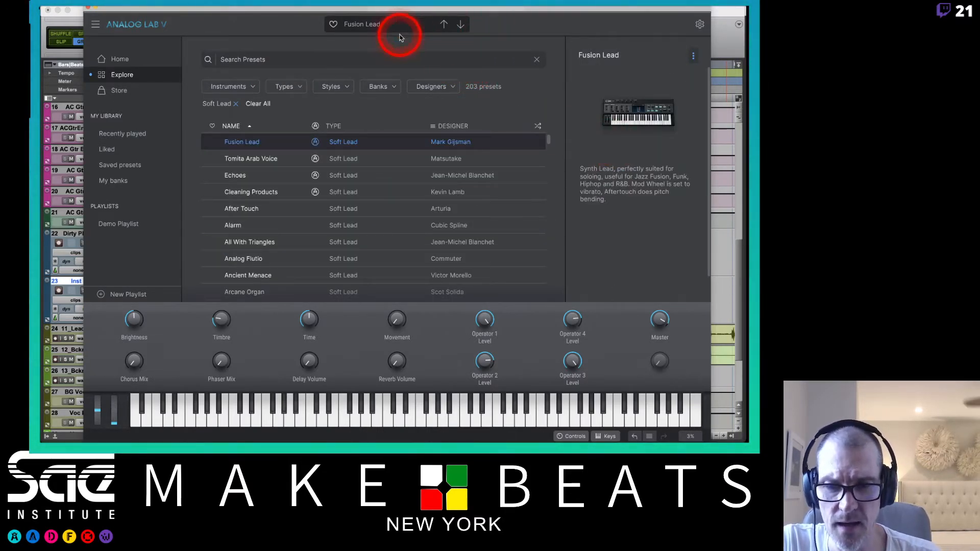
Step: Move the plug-in window aside, lower the Inst 1 track's volume to -22.8 dB, and bring the window back
left_click_drag(159, 12, 358, 12)
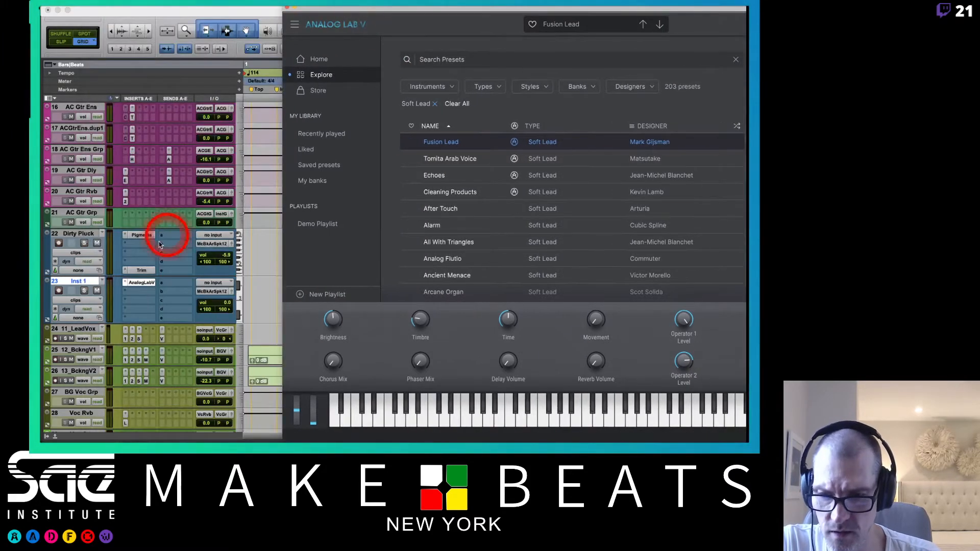
left_click_drag(227, 302, 229, 314)
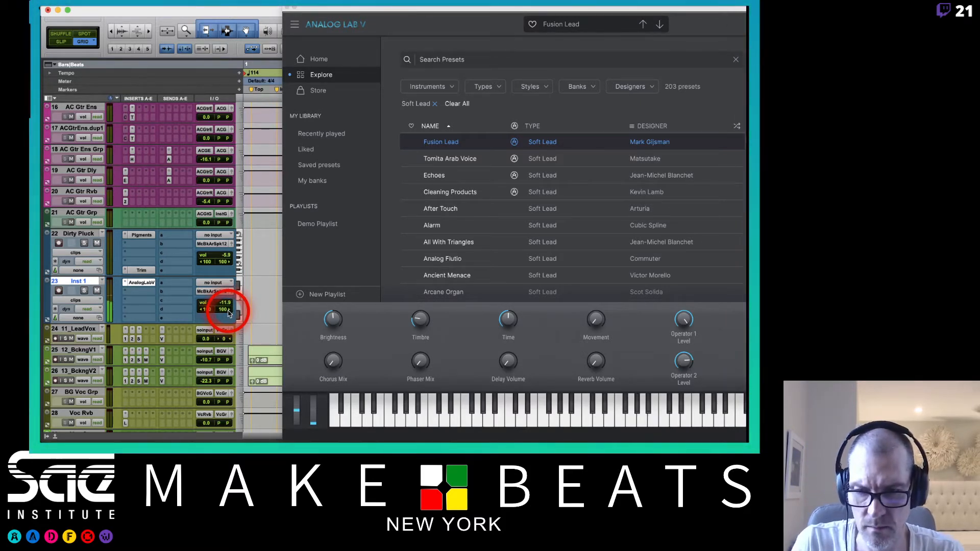
left_click_drag(222, 303, 223, 312)
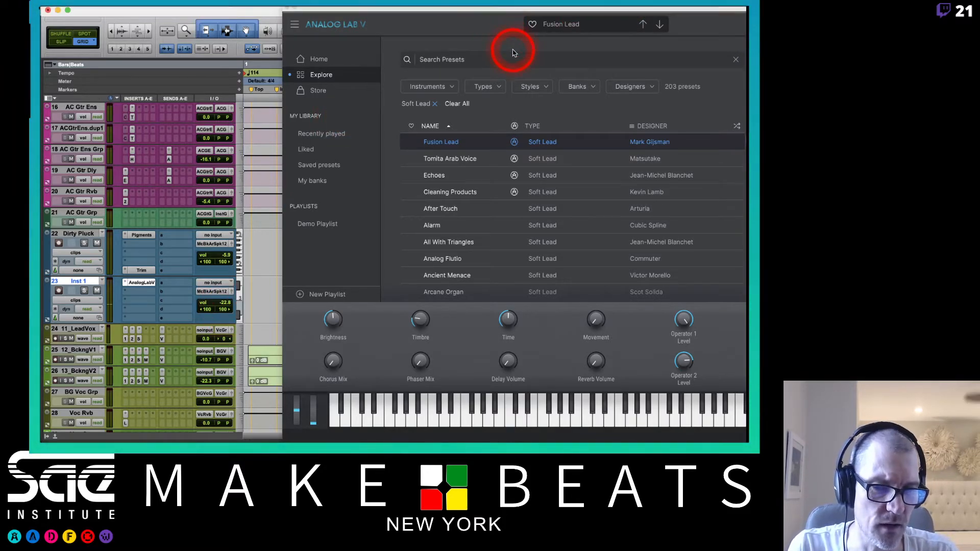
left_click_drag(507, 6, 335, 6)
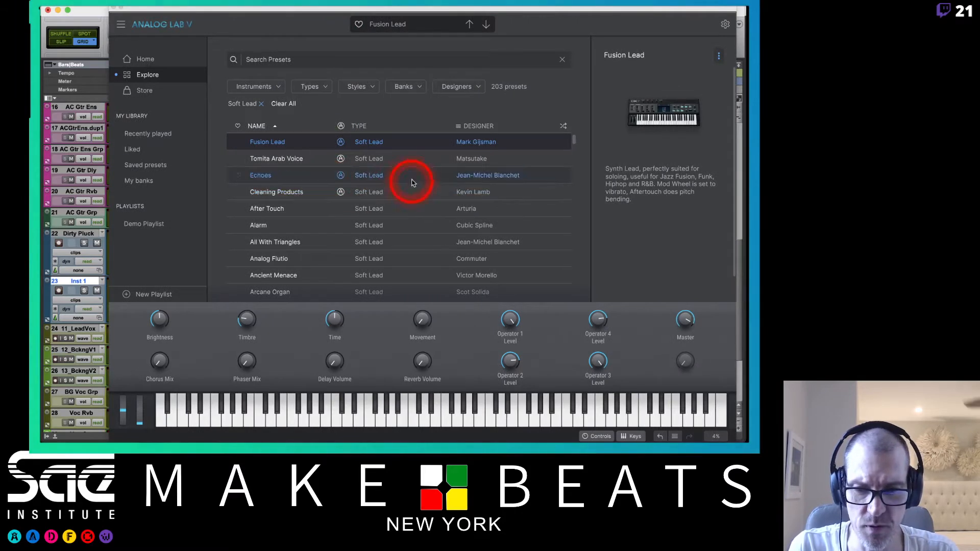
Step: Load the Tomita Arab Voice preset and examine its chorus, phaser, delay and reverb settings in the preset editor
left_click(407, 159)
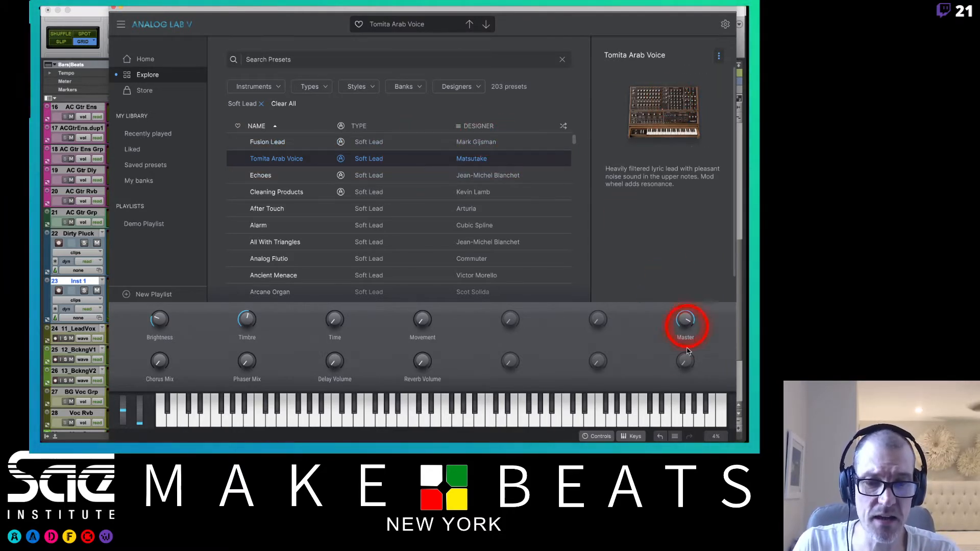
left_click(657, 295)
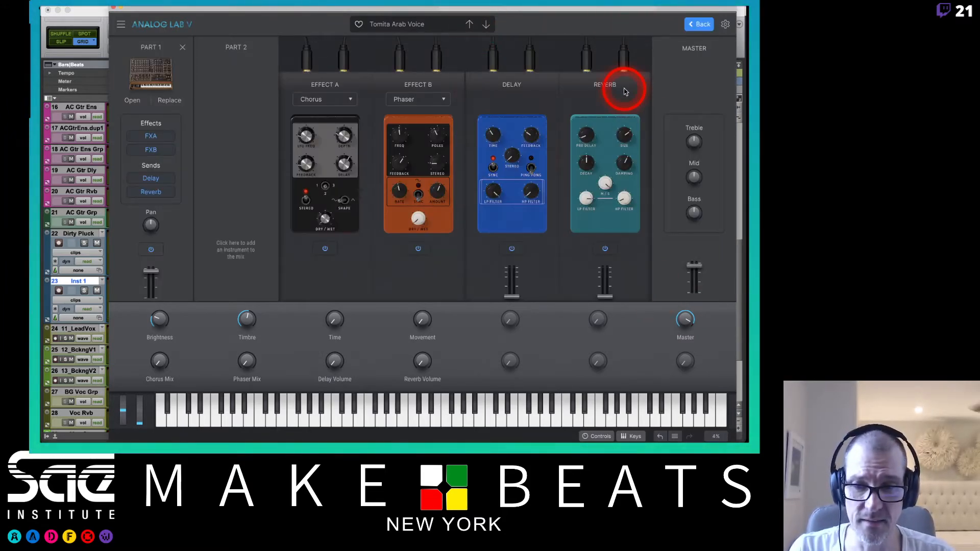
left_click(699, 24)
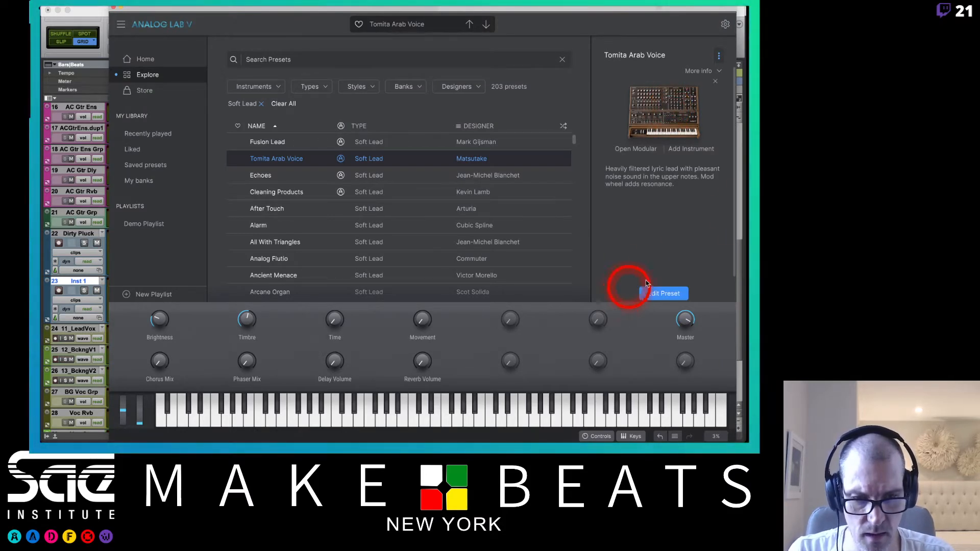
scroll(719, 185, "down", 1)
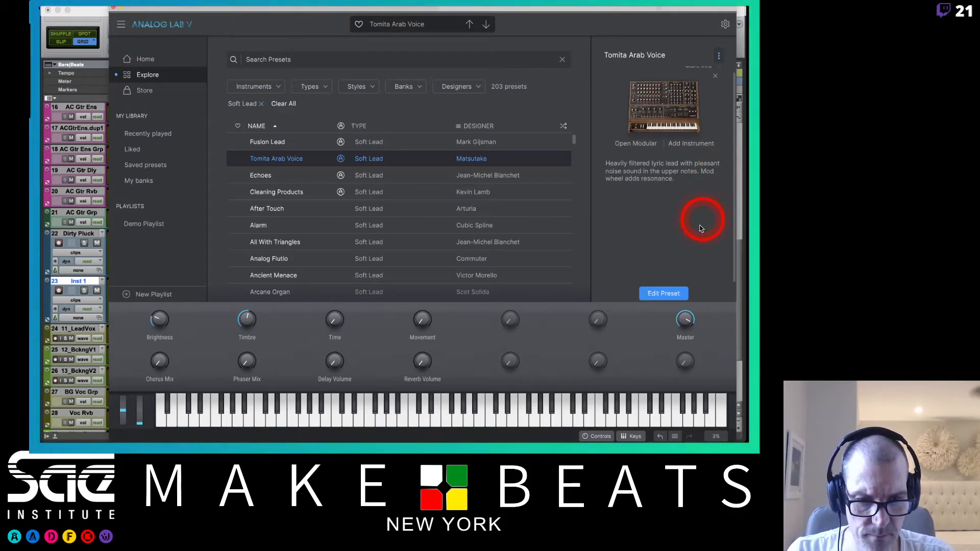
left_click(672, 293)
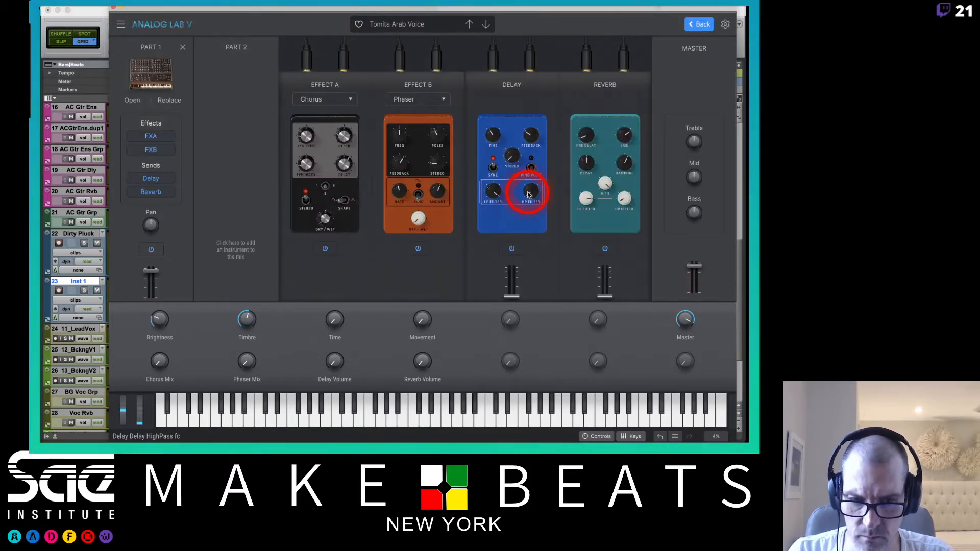
mouse_move(529, 194)
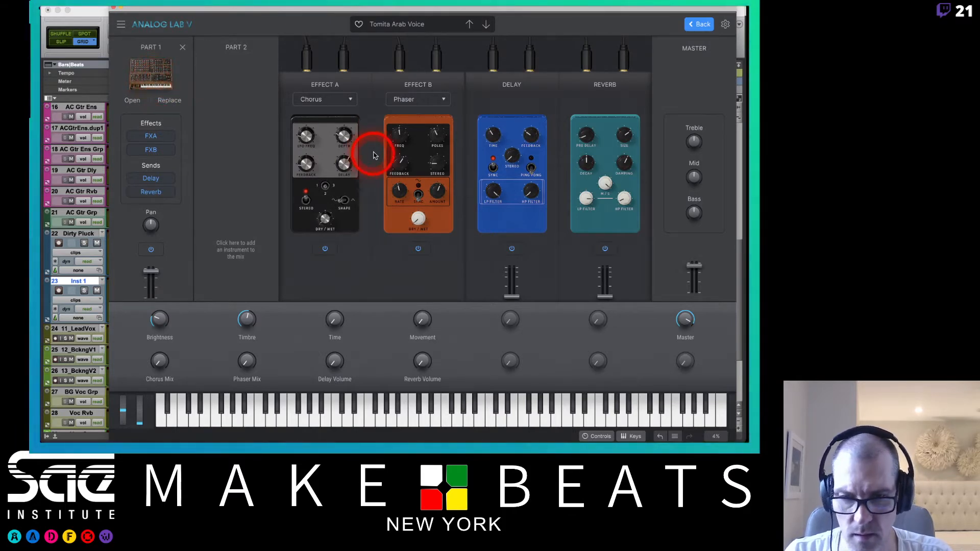
left_click(697, 25)
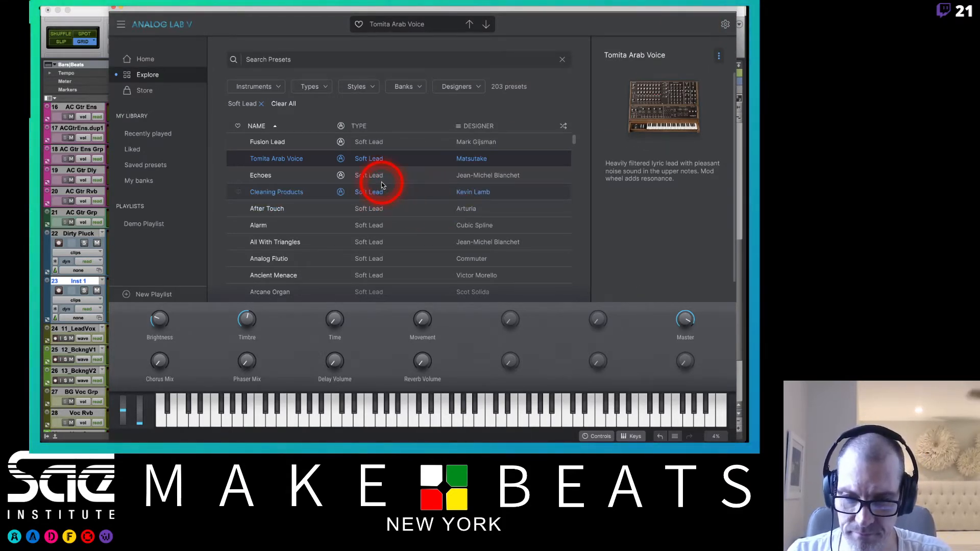
Step: Open the Modular instrument behind the Tomita Arab Voice preset and examine its patching, sequencer and effects modules
scroll(381, 182, "down", 2)
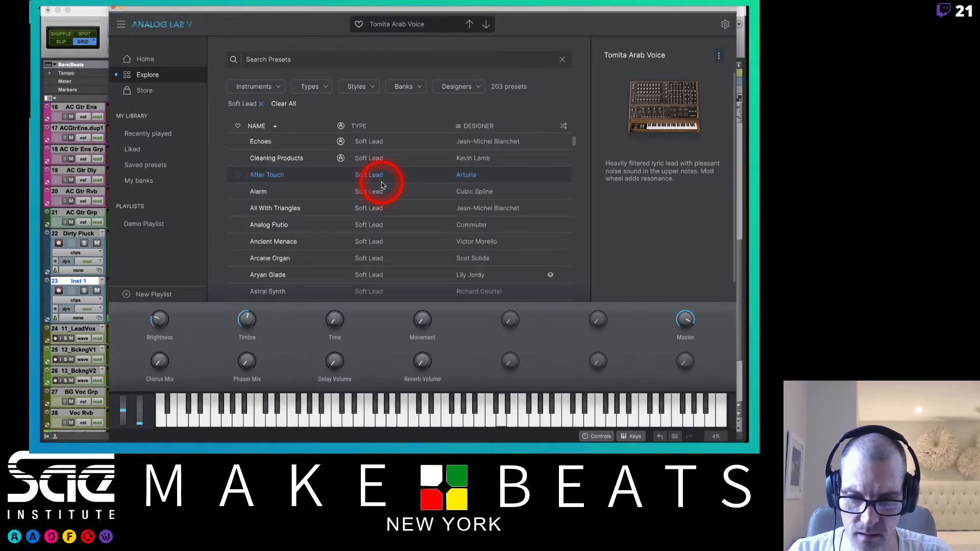
scroll(422, 163, "up", 2)
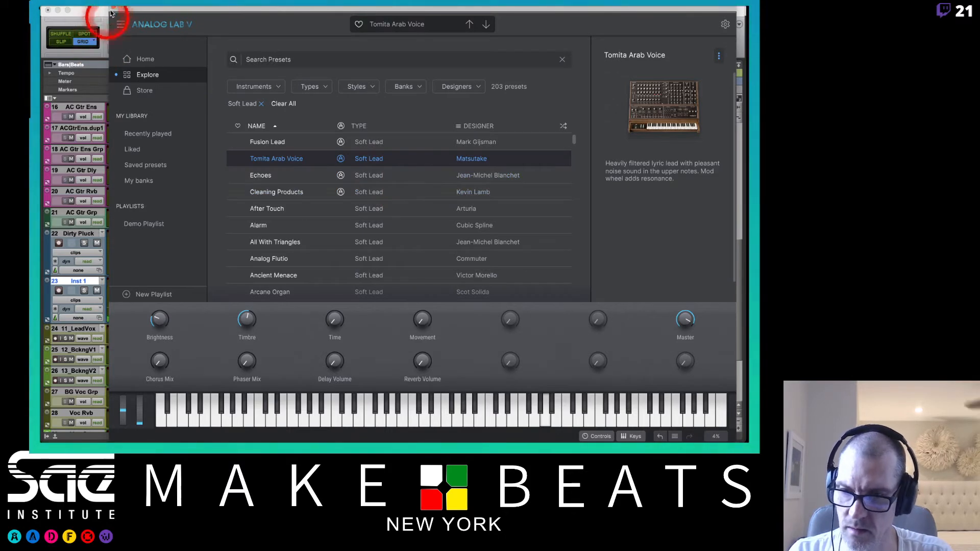
left_click(372, 123)
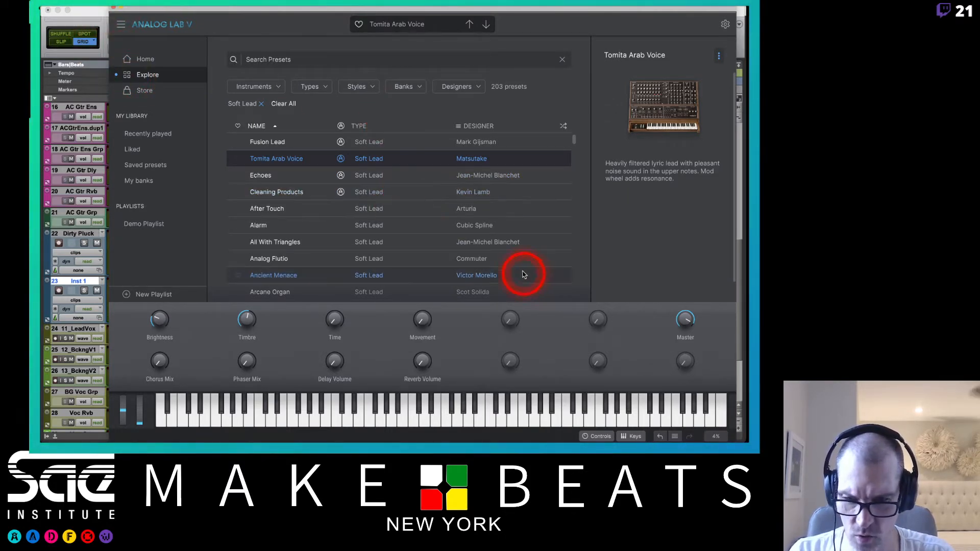
mouse_move(593, 241)
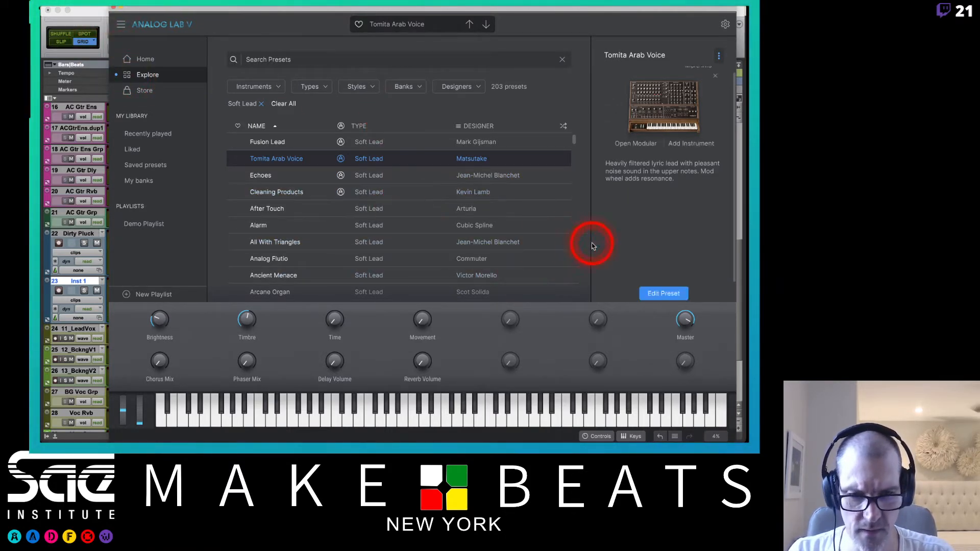
left_click(646, 145)
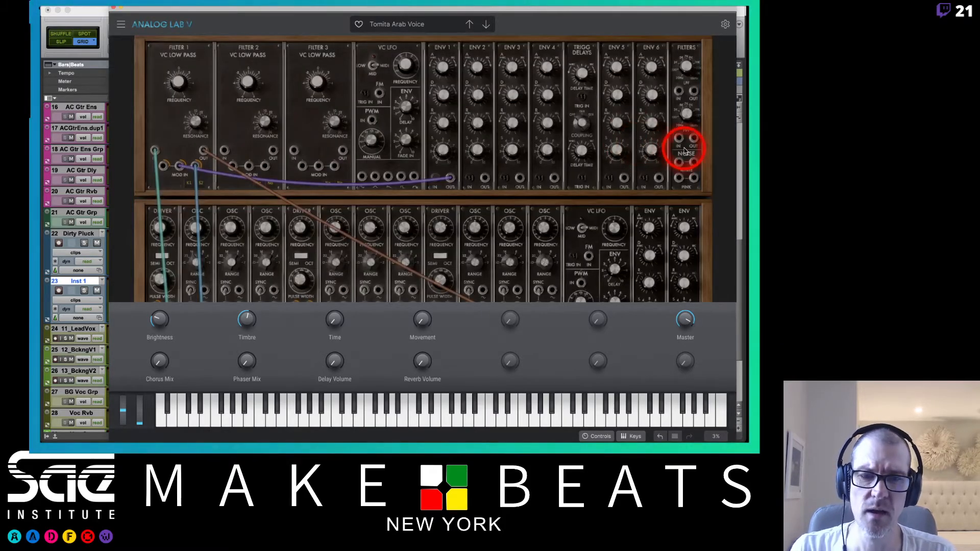
scroll(728, 158, "down", 10)
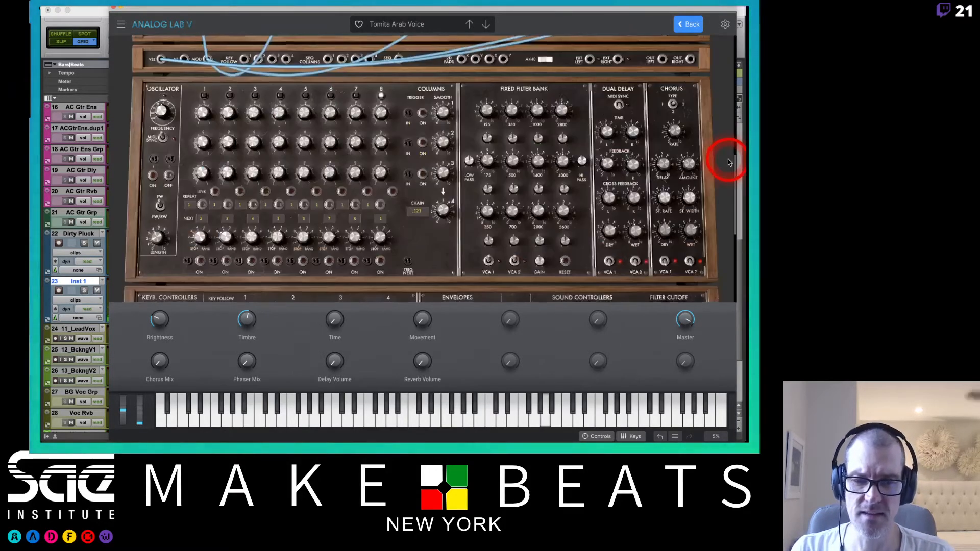
scroll(728, 158, "up", 10)
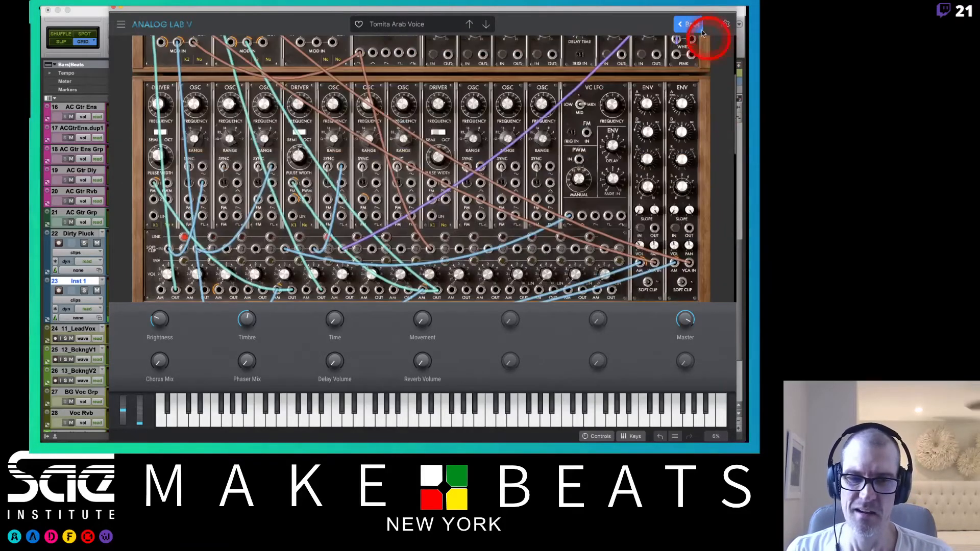
left_click(690, 25)
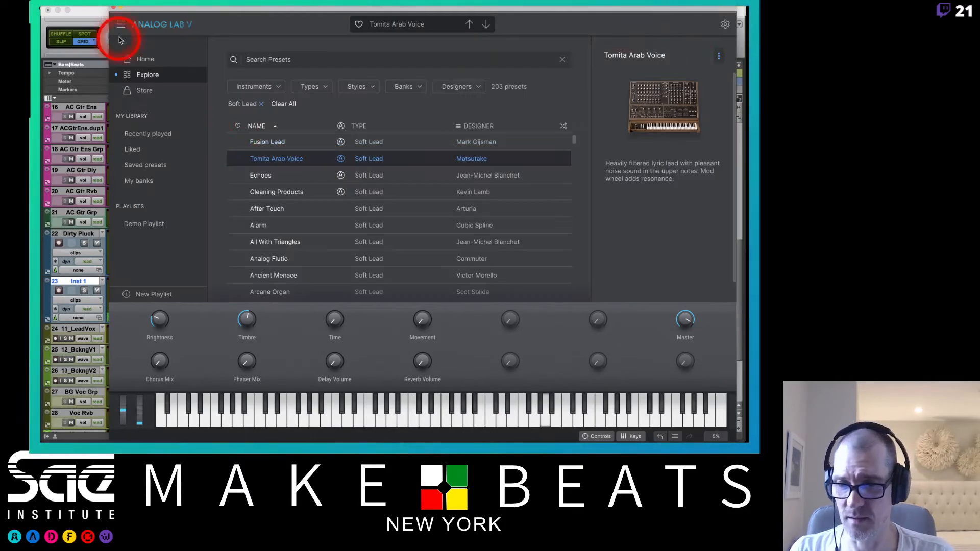
Step: Close the plug-in window, place the playback position at the Inst marker at 7|1|000, and audition briefly from there
left_click(112, 7)
left_click(313, 121)
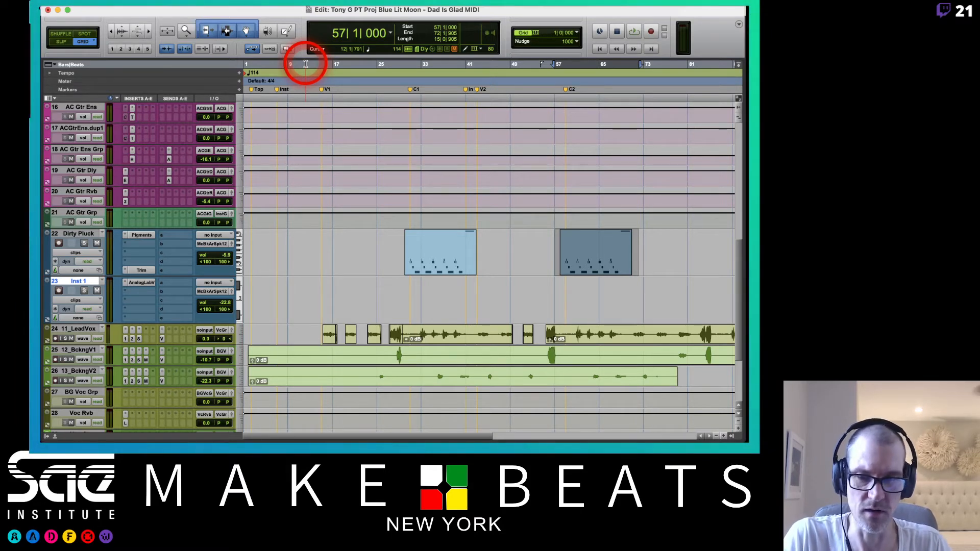
left_click(275, 90)
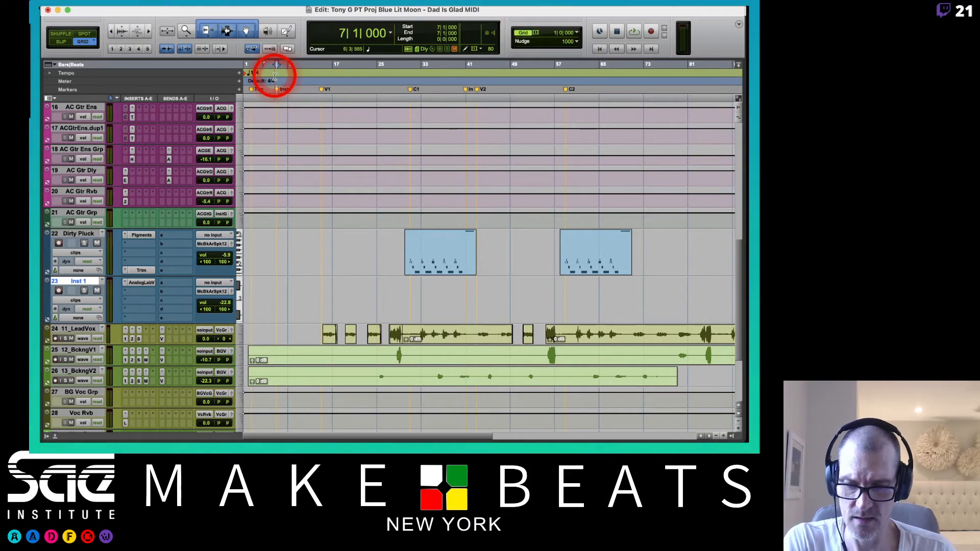
key("space")
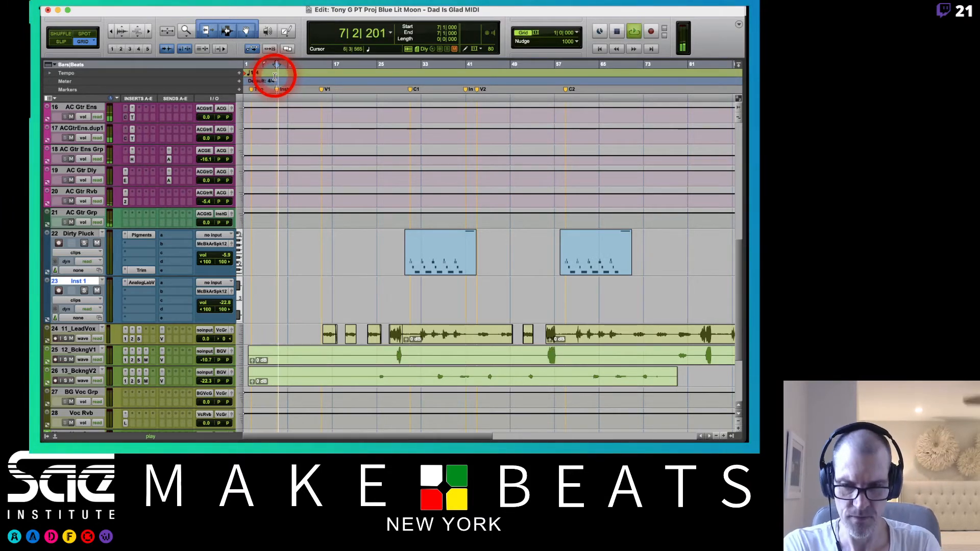
key("space")
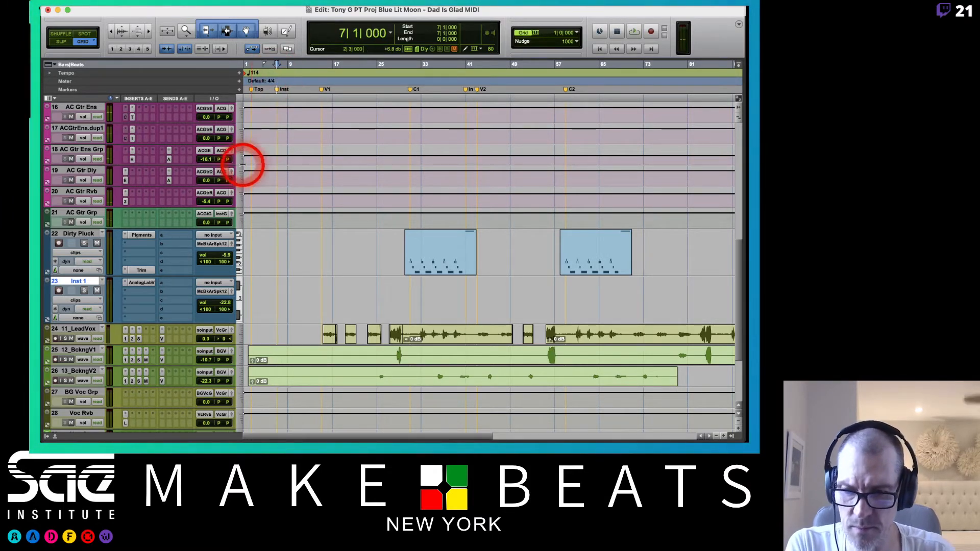
Step: Rename the Inst 1 track as Soft Lead
double_click(85, 284)
type("Sodft")
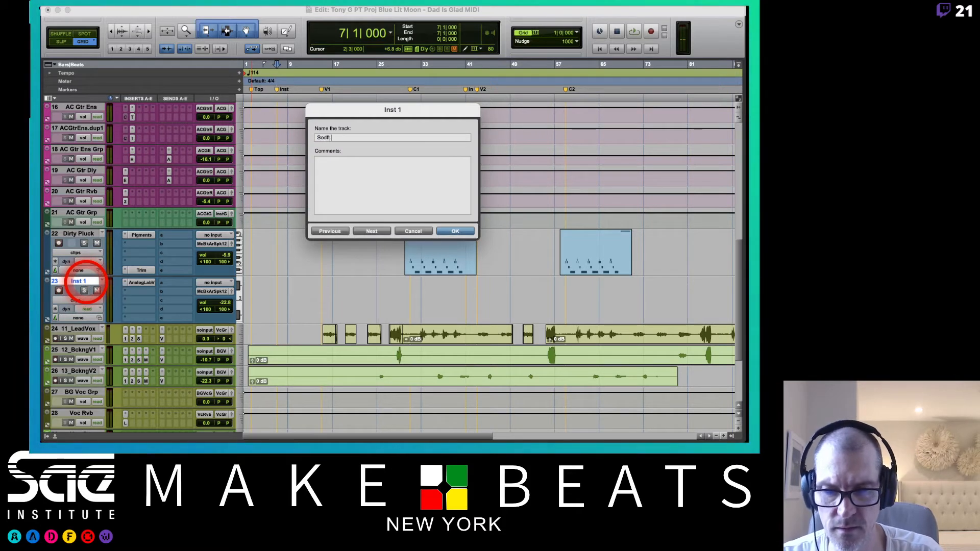
key("BackSpace")
key("BackSpace")
type("ft Lea")
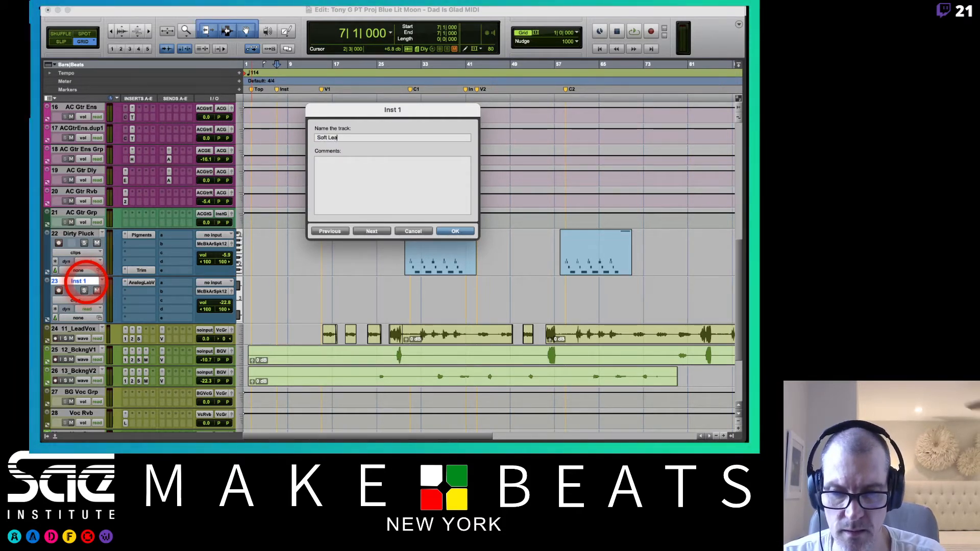
type("d")
key("Return")
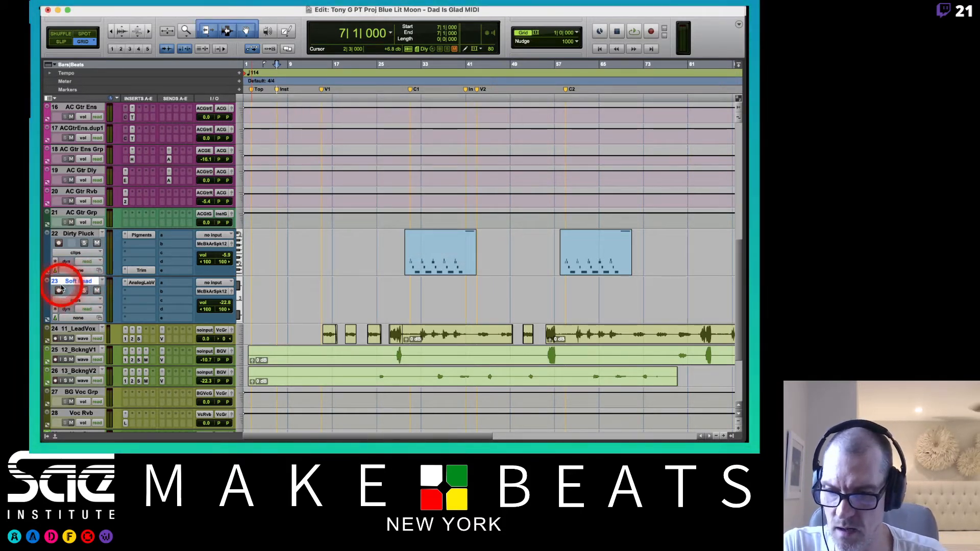
Step: Record-enable the Soft Lead track and rename it Soft Lead.01
left_click(59, 290)
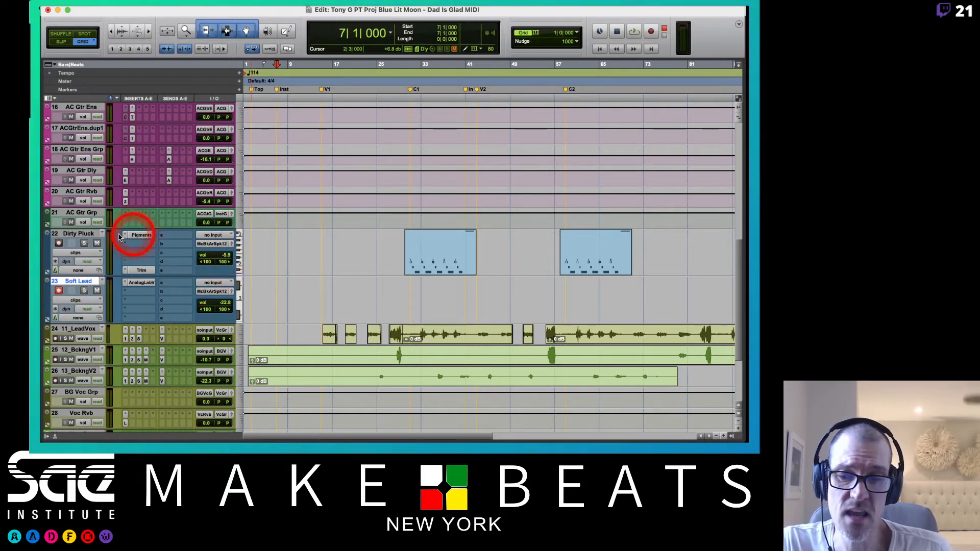
double_click(82, 281)
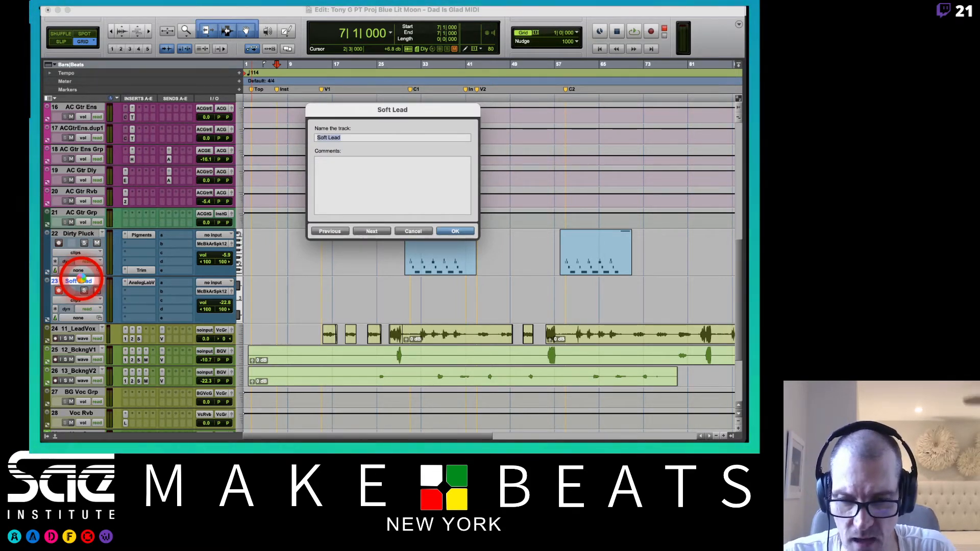
key("Right")
type(".01")
key("Return")
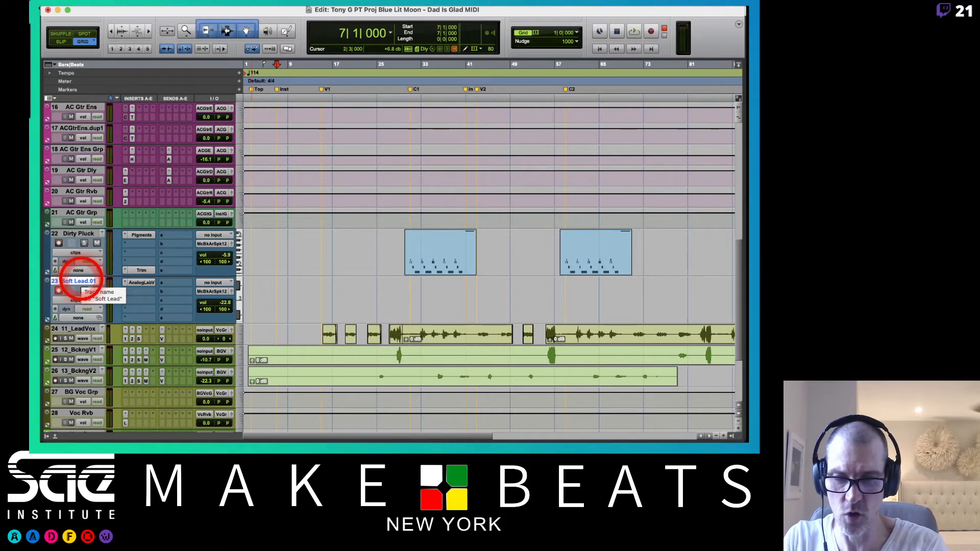
Step: Record a MIDI part on the Soft Lead.01 track from 7|1|000 up to about the C1 marker, ending the recording during playback
key("super+space")
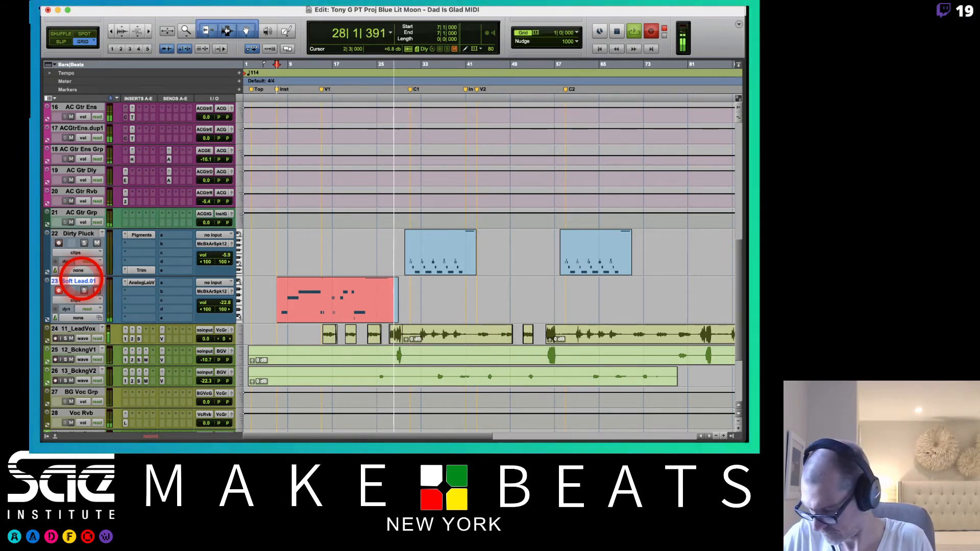
key("3")
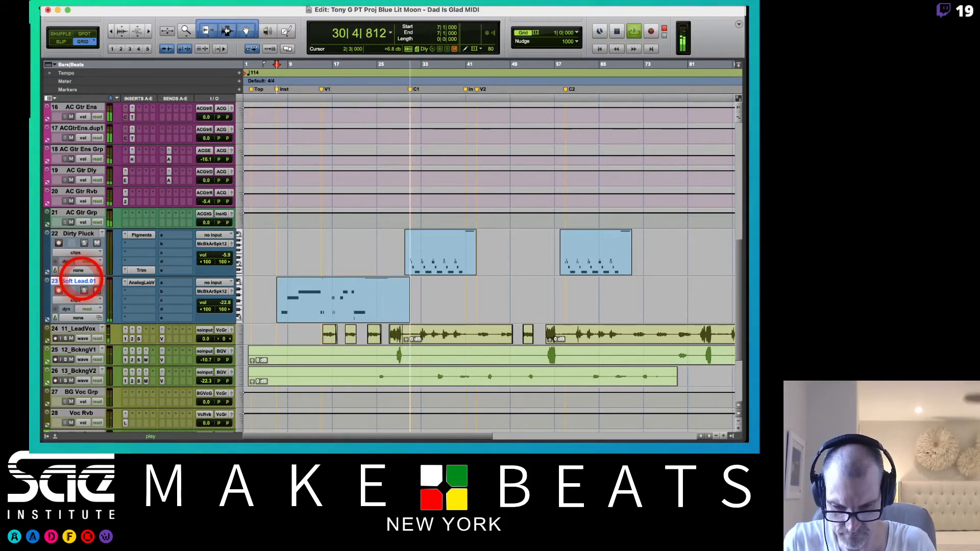
Step: Stop playback and create a new empty playlist named Soft Lead.02 on the Soft Lead.01 track
key("space")
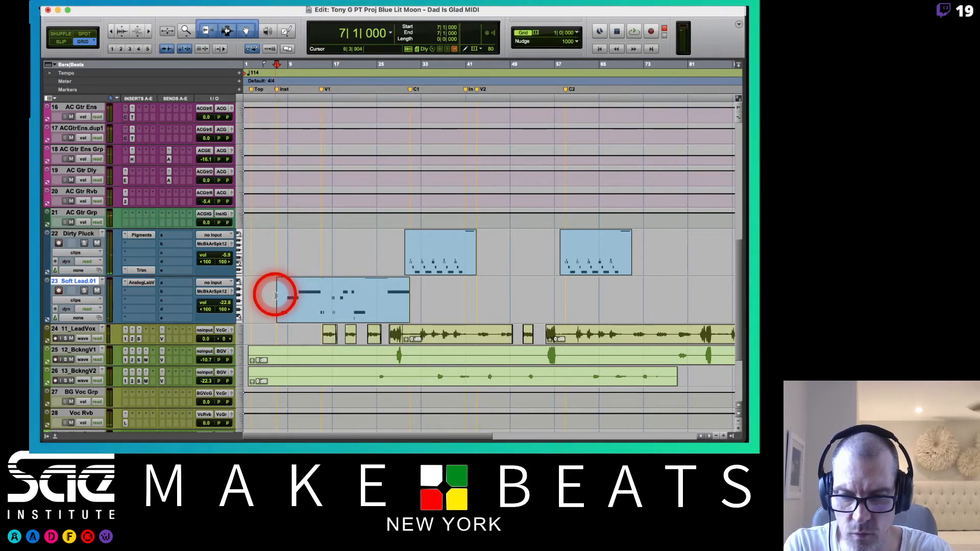
left_click(106, 282)
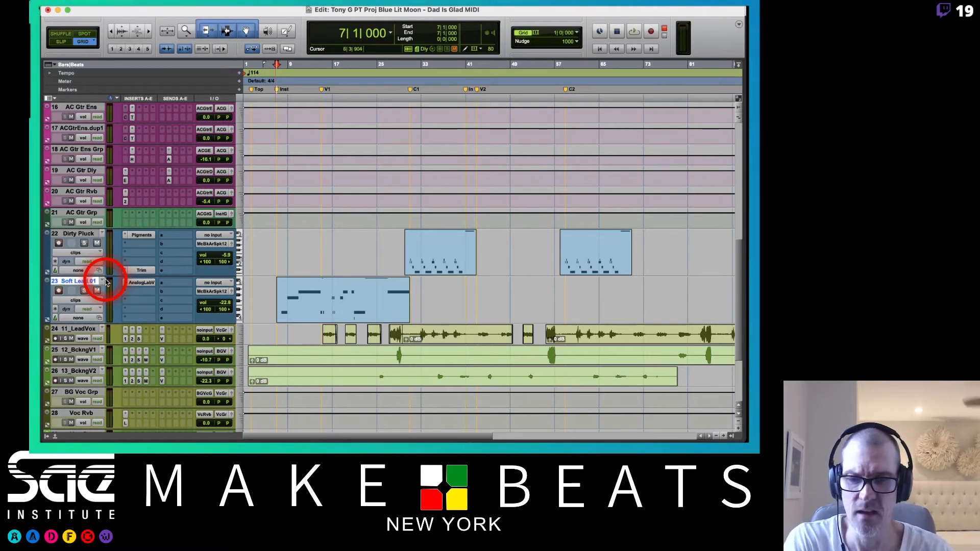
left_click(150, 283)
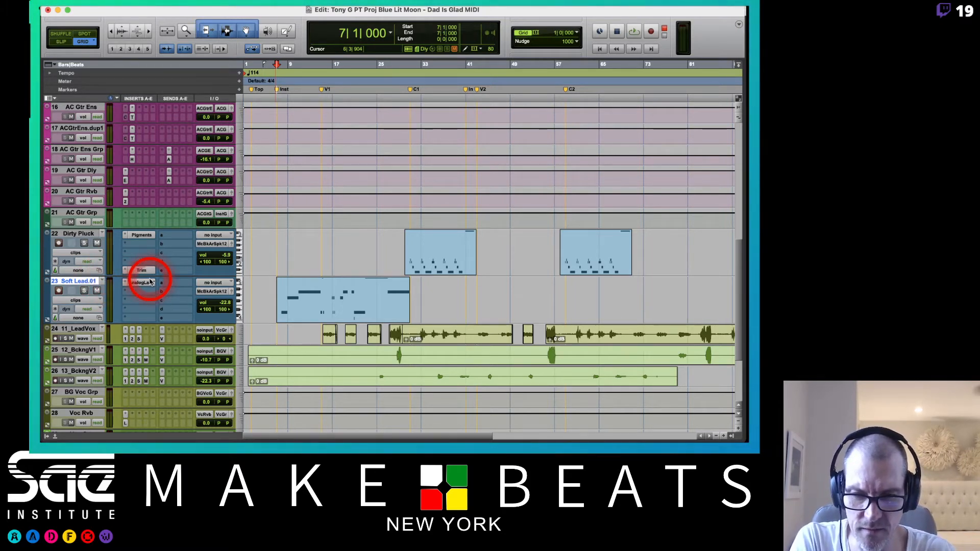
left_click_drag(149, 282, 185, 289)
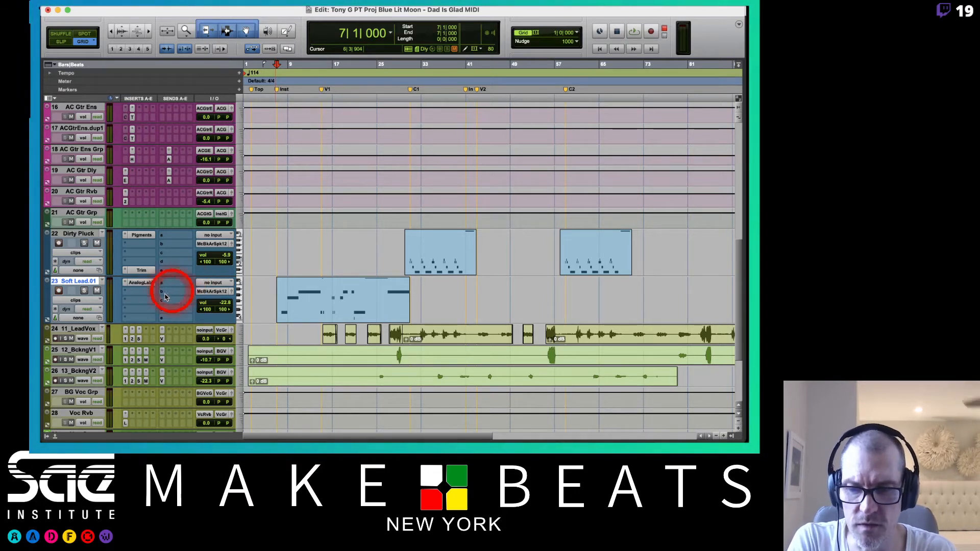
left_click(101, 280)
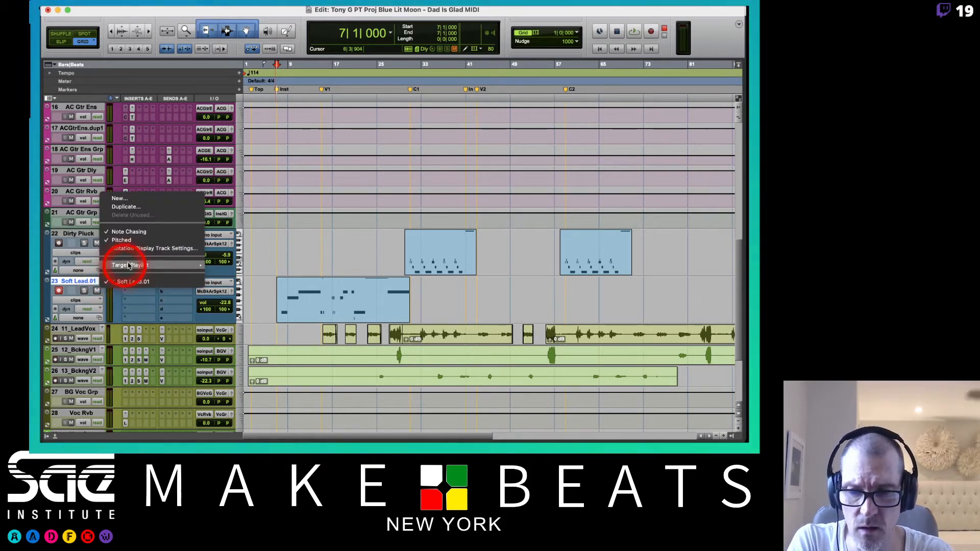
left_click(152, 198)
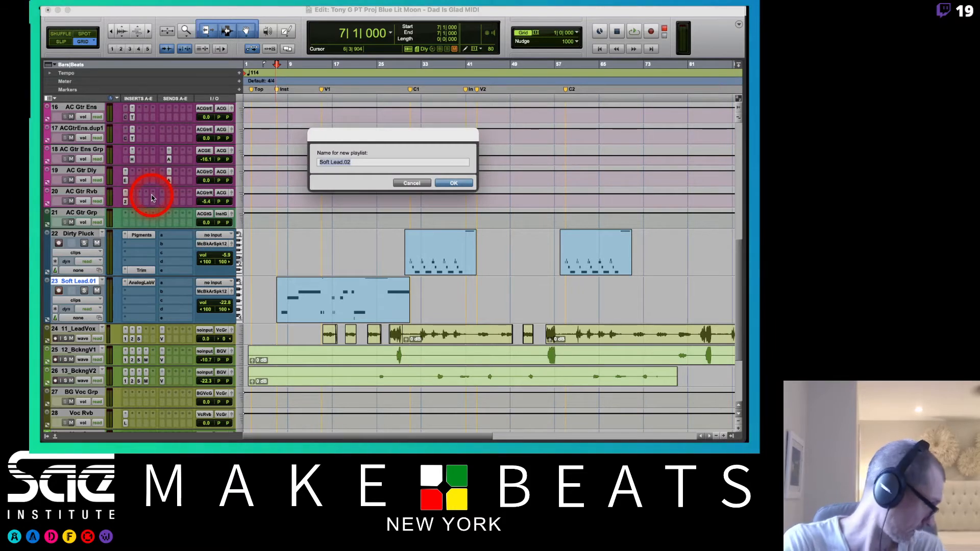
key("Return")
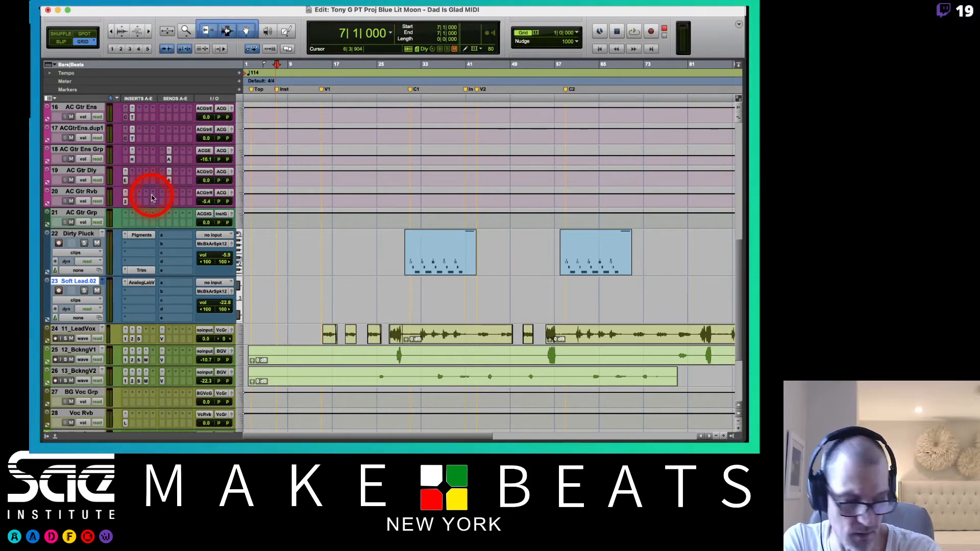
Step: Record-enable the Soft Lead.02 track and record a second MIDI take from 7|1|000 to about the C1 marker
key("shift+r")
key("super+space")
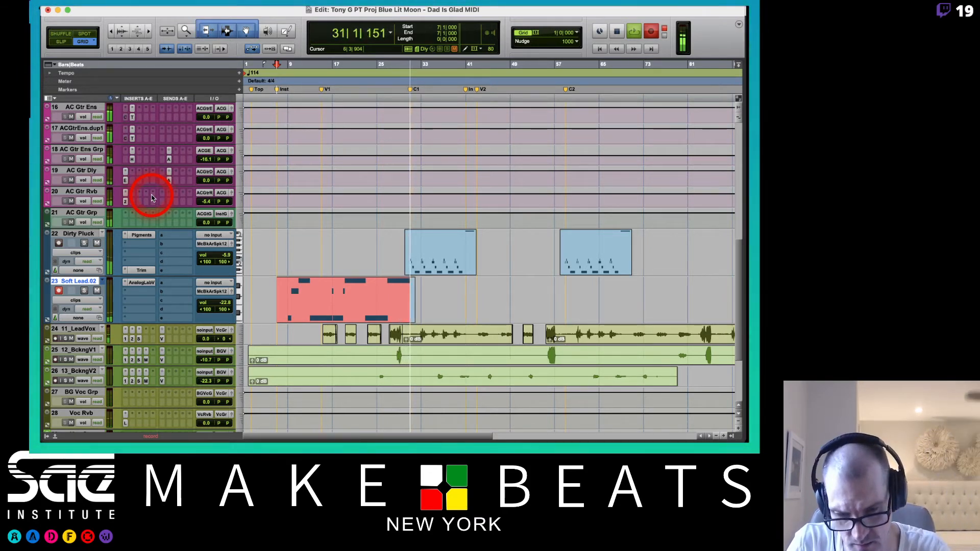
key("space")
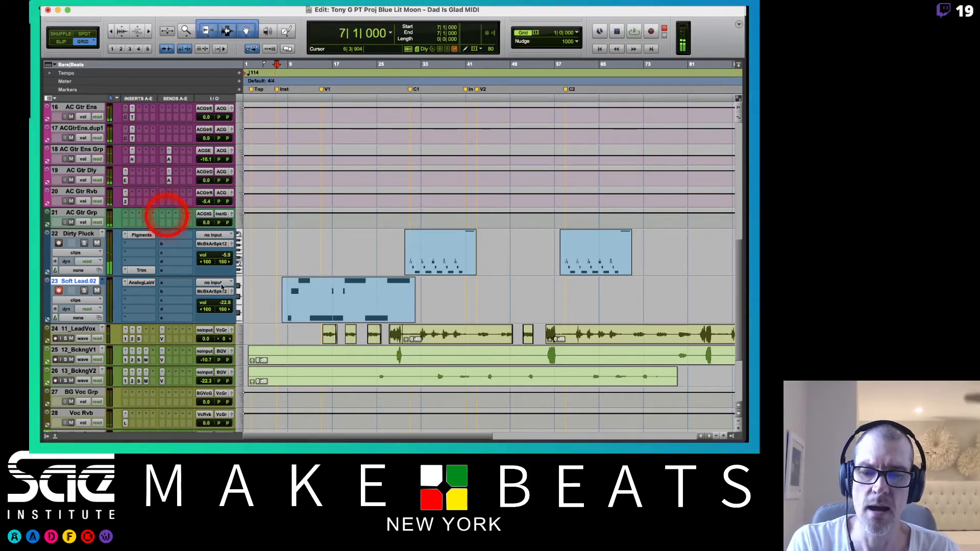
Step: Open the recorded Soft Lead.02 clip for note editing and extend the D4 note that starts at bar 13 to end at bar 19
double_click(350, 308)
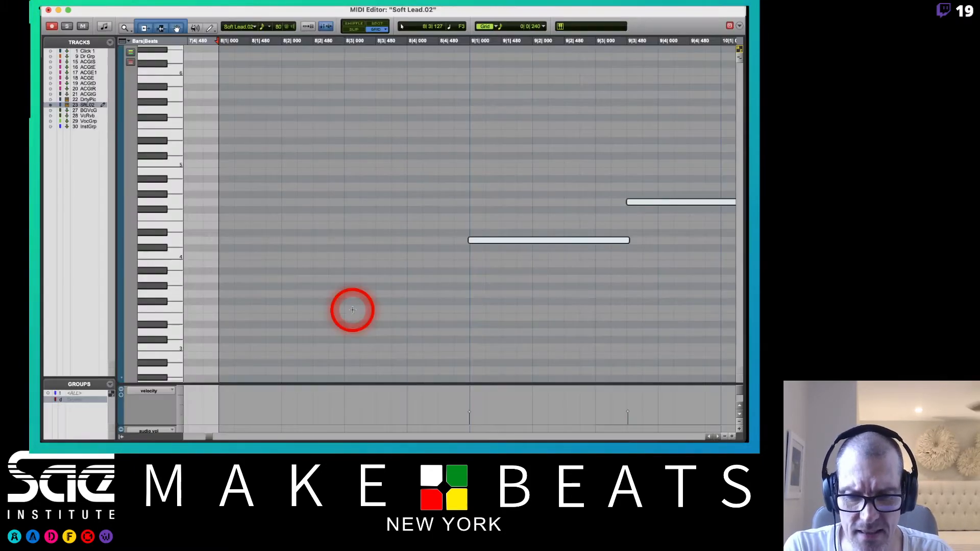
left_click(444, 265)
key("r")
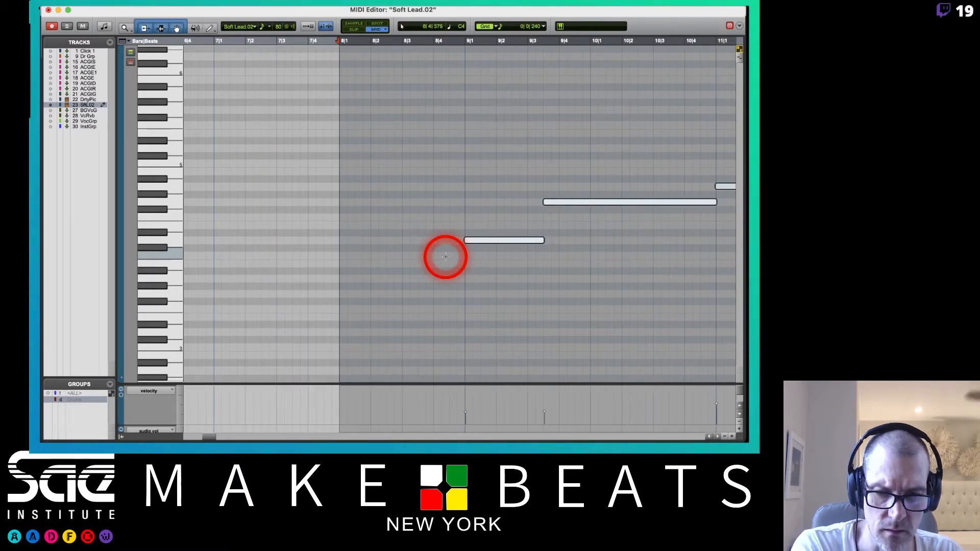
scroll(446, 257, "right", 15)
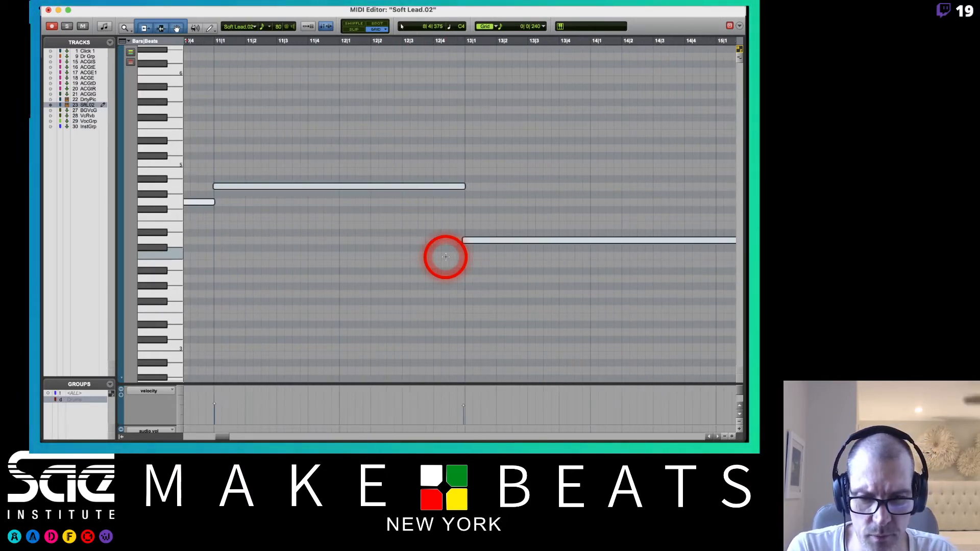
scroll(445, 257, "right", 5)
key("r")
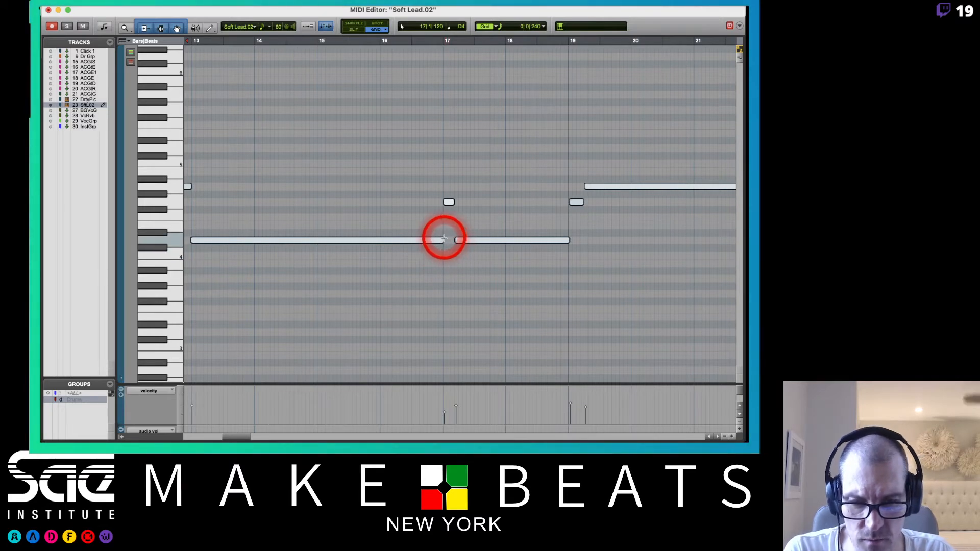
left_click(444, 239)
left_click(443, 240)
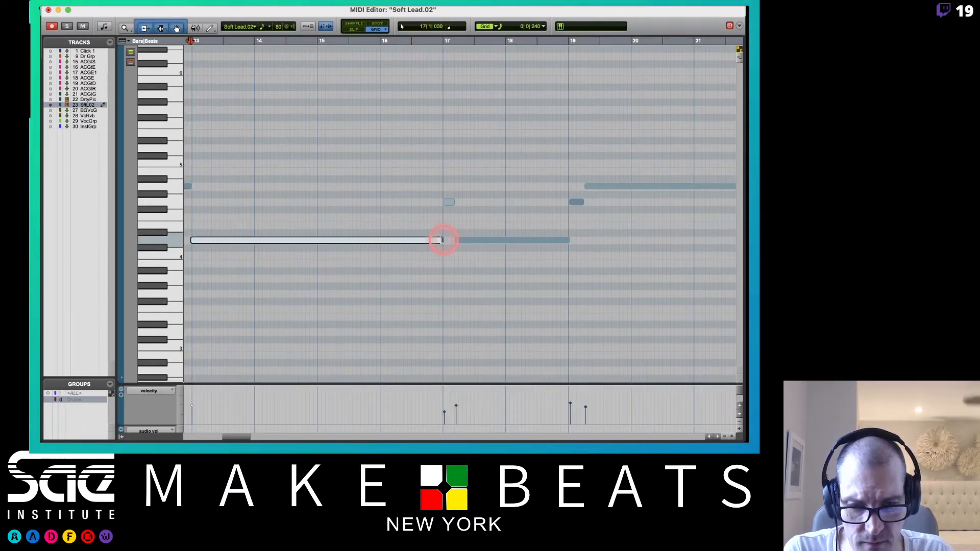
left_click(551, 240)
left_click(496, 218)
Step: Delete the short G4 notes at bars 17 and 19, and pull the long A4 note's start back to bar 19
left_click(447, 202)
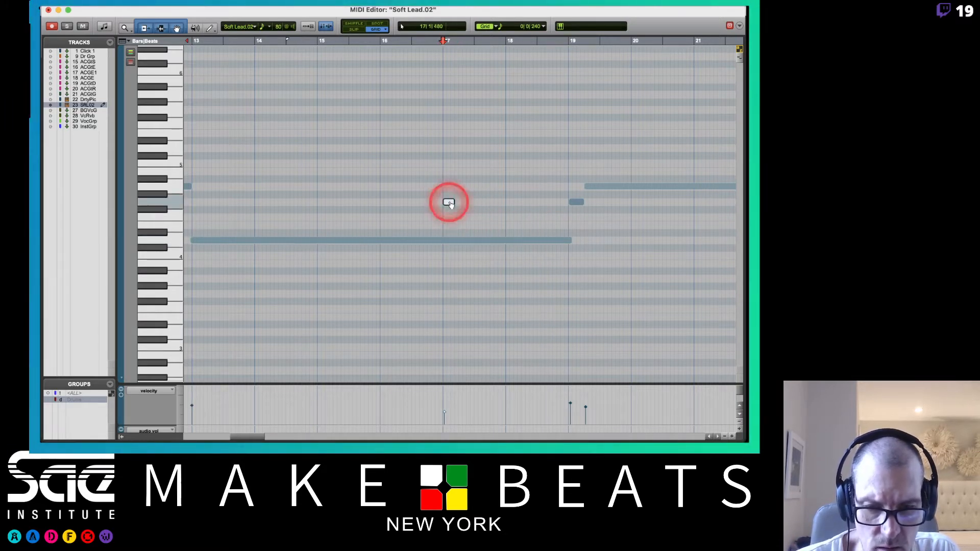
key("Delete")
left_click(586, 187)
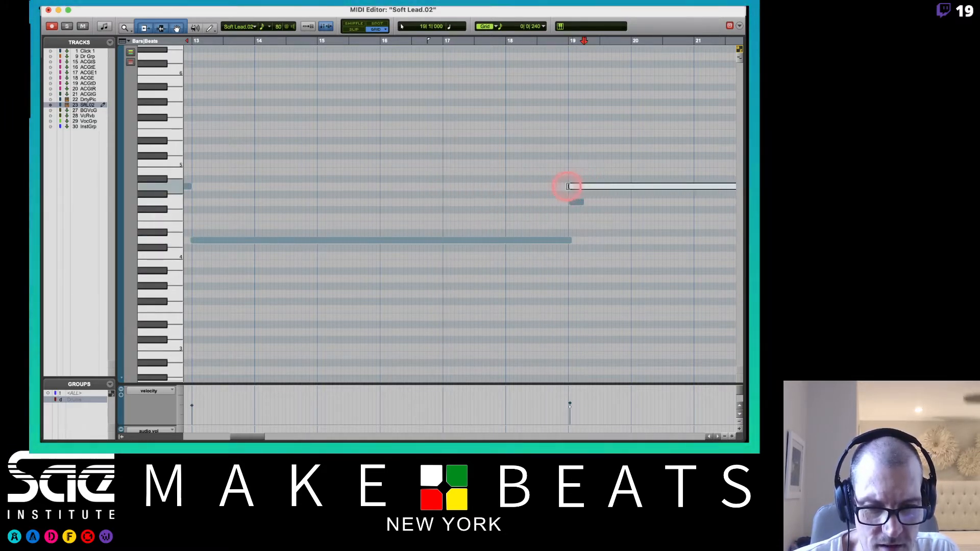
left_click(572, 200)
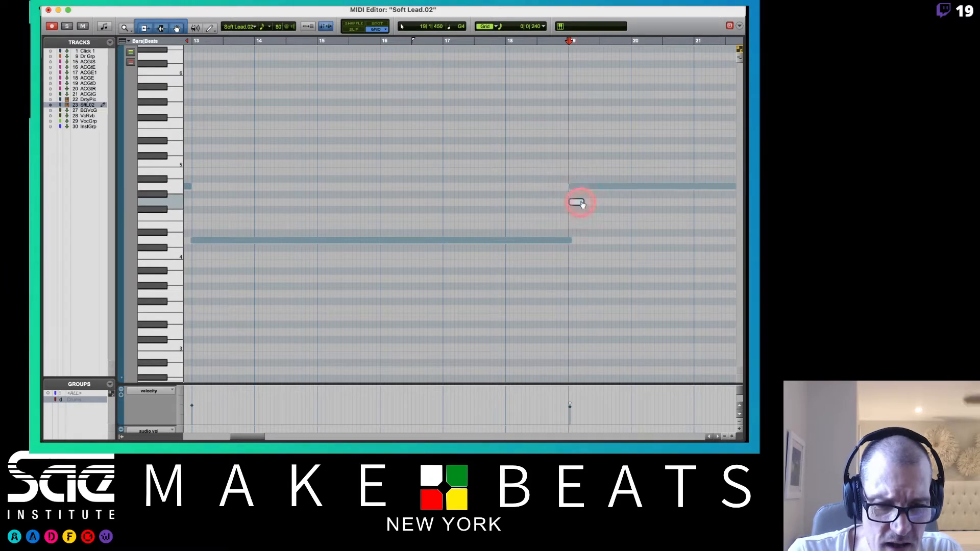
left_click(580, 202)
key("Delete")
left_click(576, 208)
Step: Try deleting the first three notes between bars 9 and 13, and undo the deletion
scroll(576, 207, "left", 10)
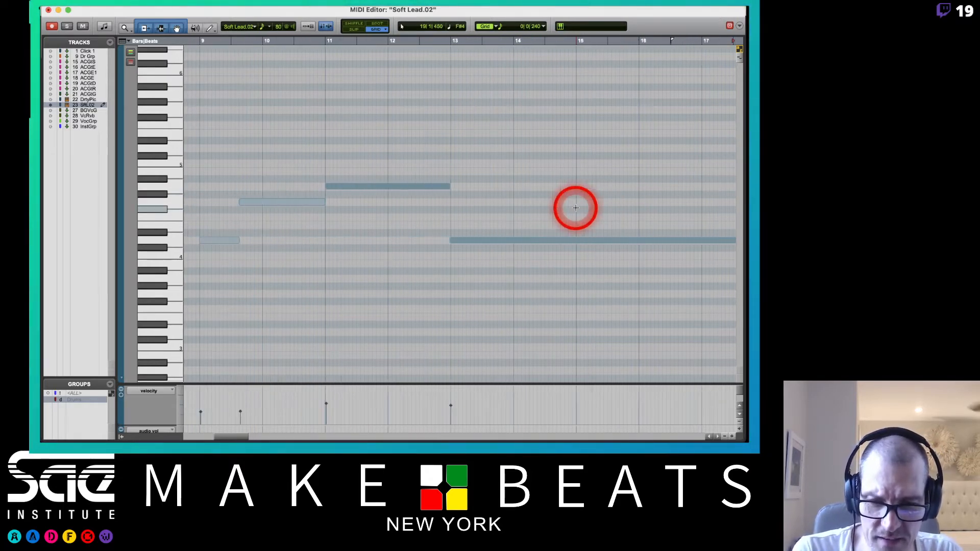
key("r")
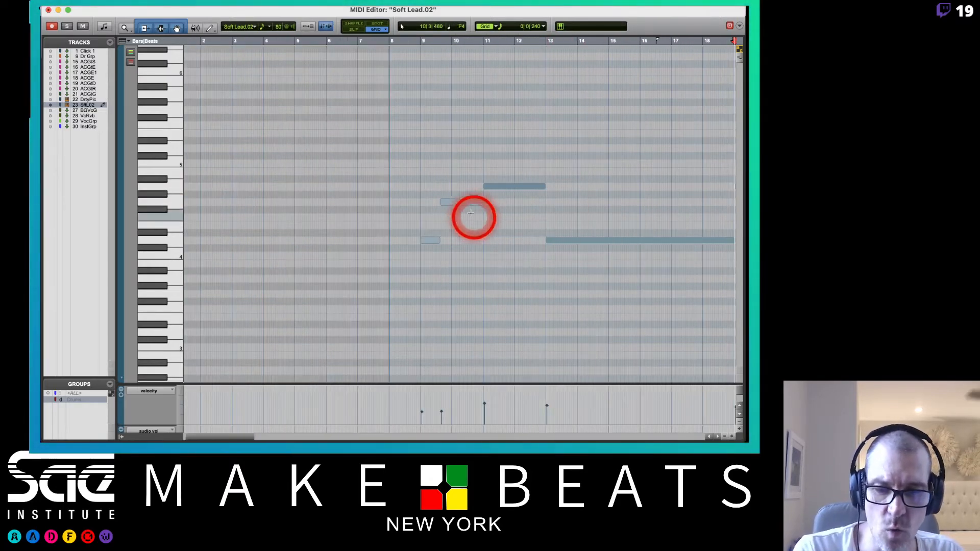
left_click(419, 177)
left_click_drag(420, 177, 503, 265)
key("Delete")
key("super+z")
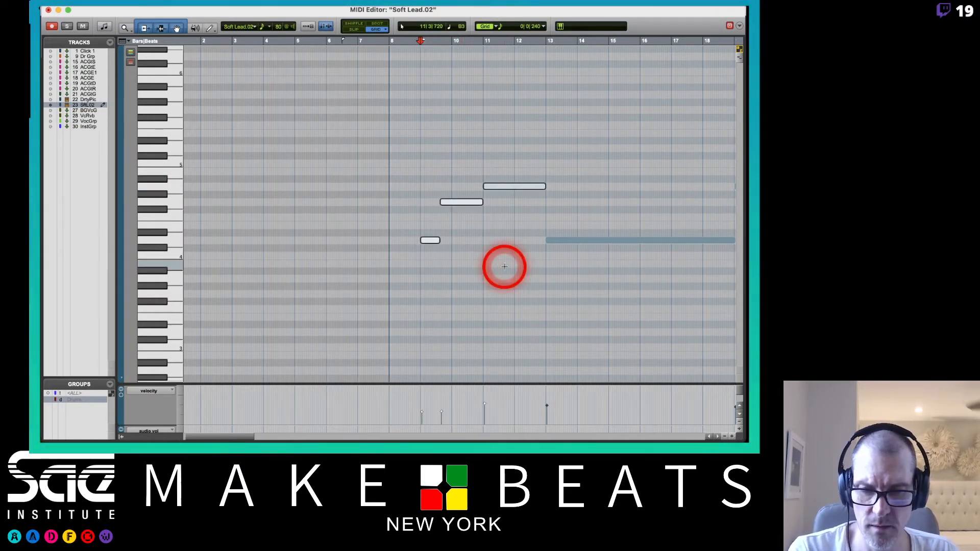
Step: Extend the start of the first D4 note back to 8|1|000 and close the MIDI Editor
left_click(487, 248)
left_click_drag(422, 241, 400, 241)
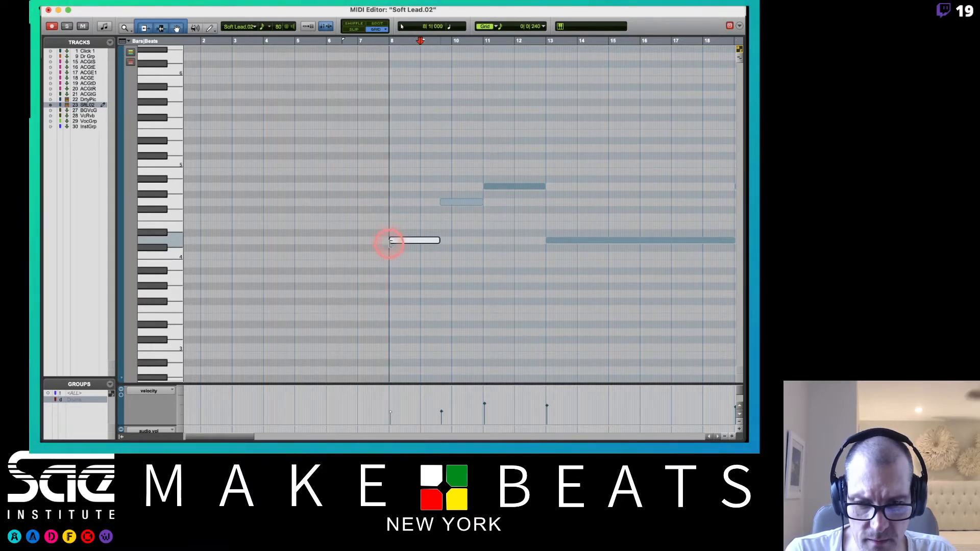
left_click(389, 243)
key("super+w")
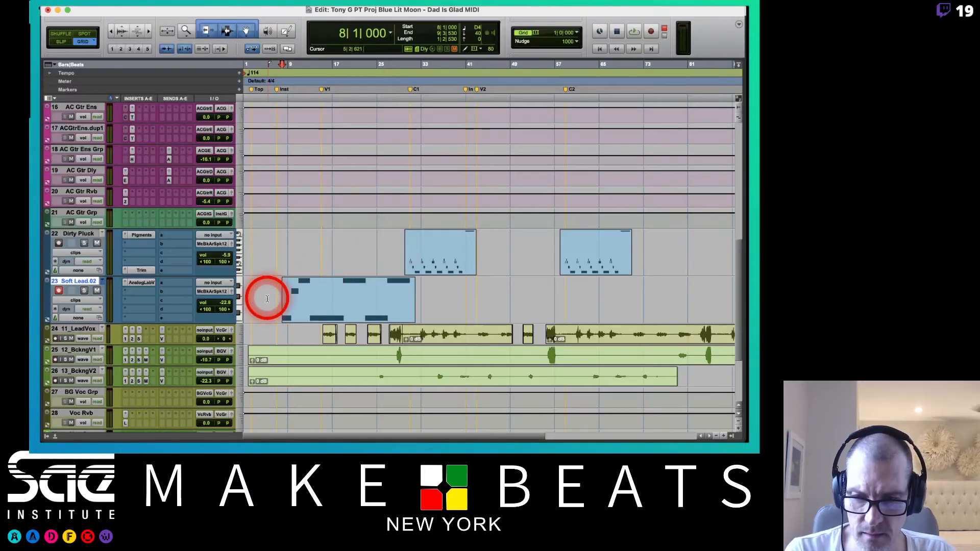
Step: Extend the start of the Soft Lead.02 clip back to 6|3|395, just before the Inst marker
left_click(270, 291)
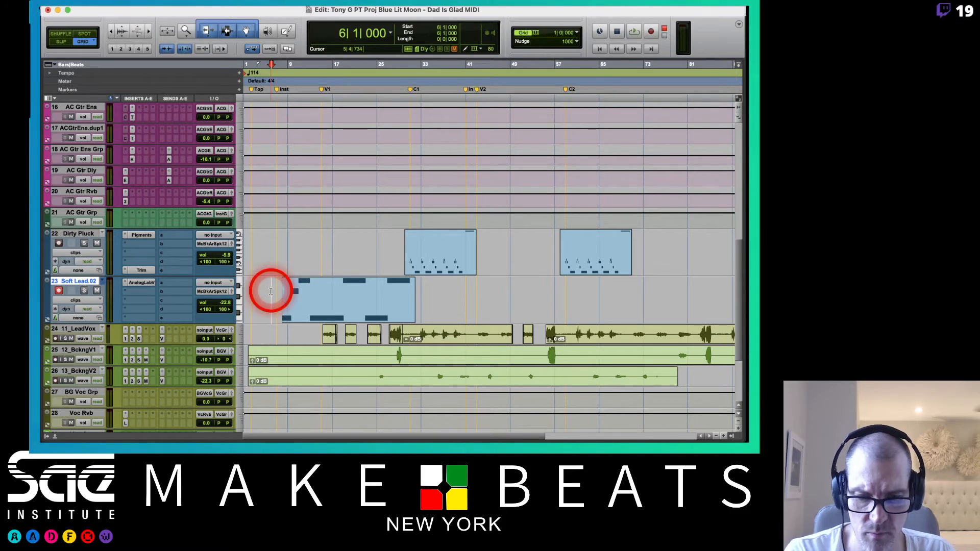
key("super+bracketright")
left_click_drag(323, 297, 301, 300)
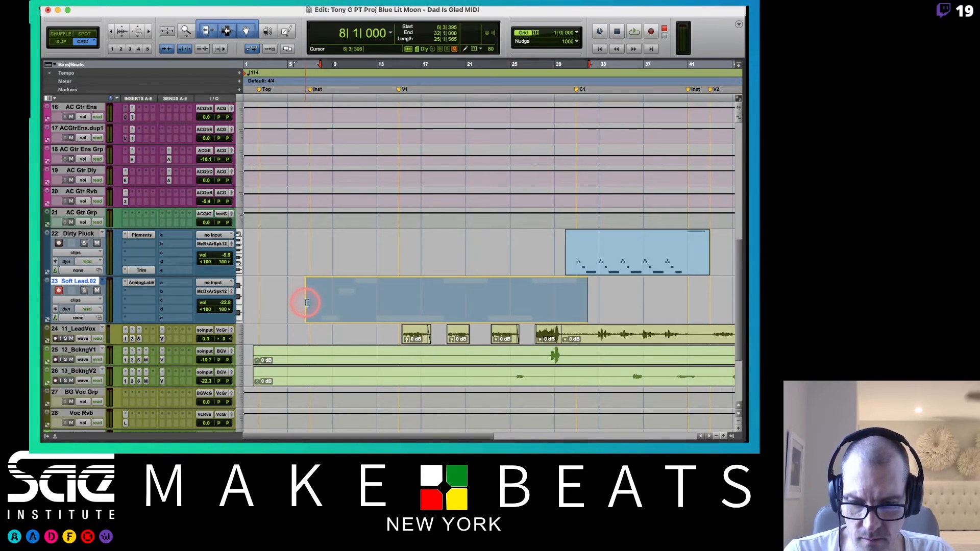
left_click(344, 314)
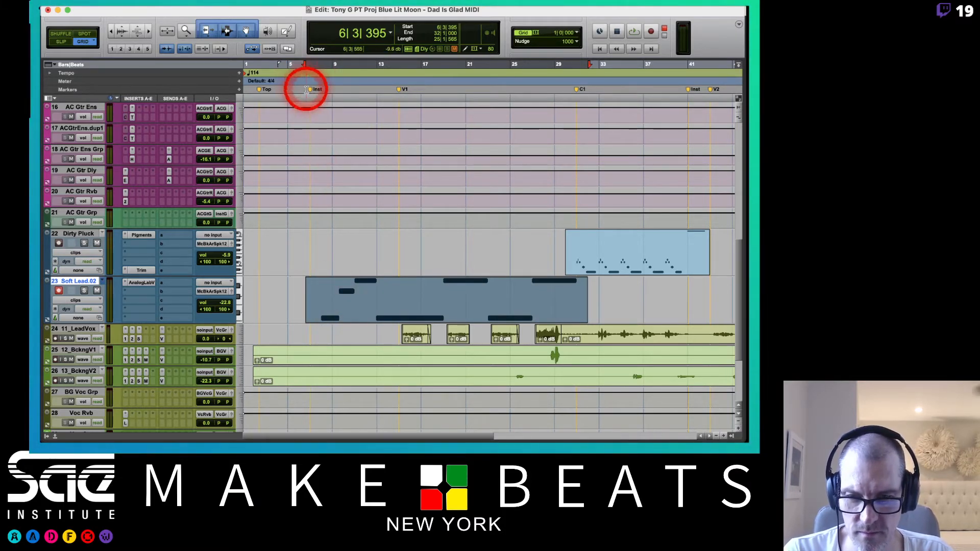
Step: Reopen the Soft Lead.02 clip for note editing and extend the first D4 note's start back to 6|4|720
double_click(330, 313)
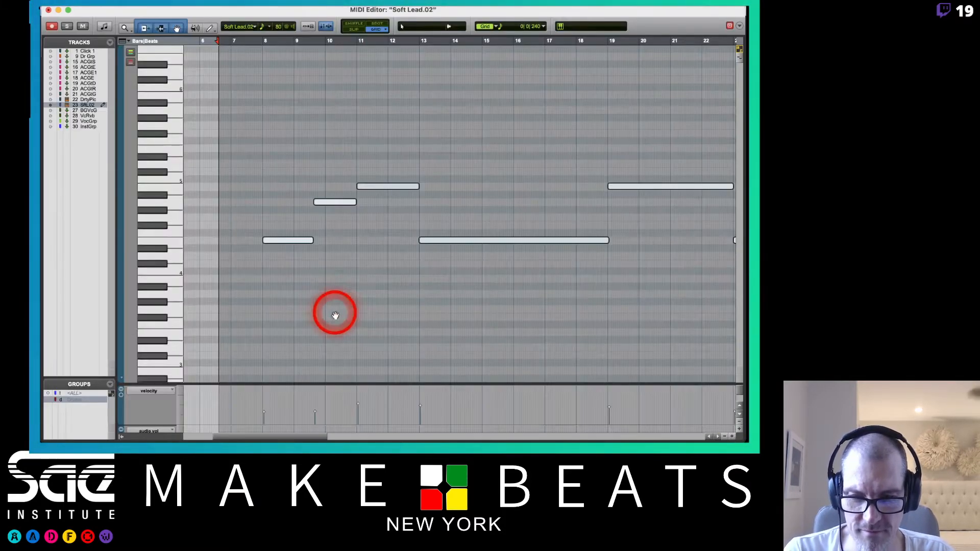
left_click(267, 227)
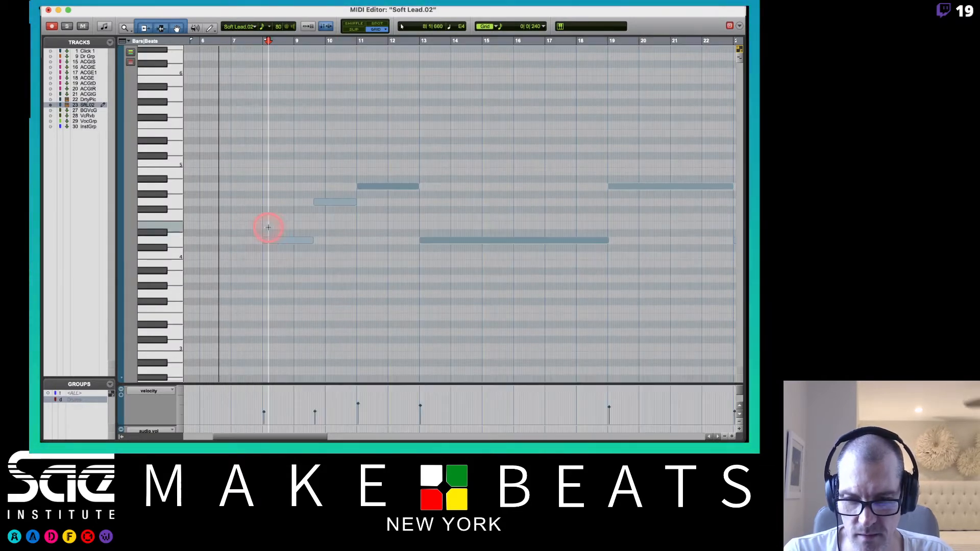
left_click_drag(264, 240, 255, 238)
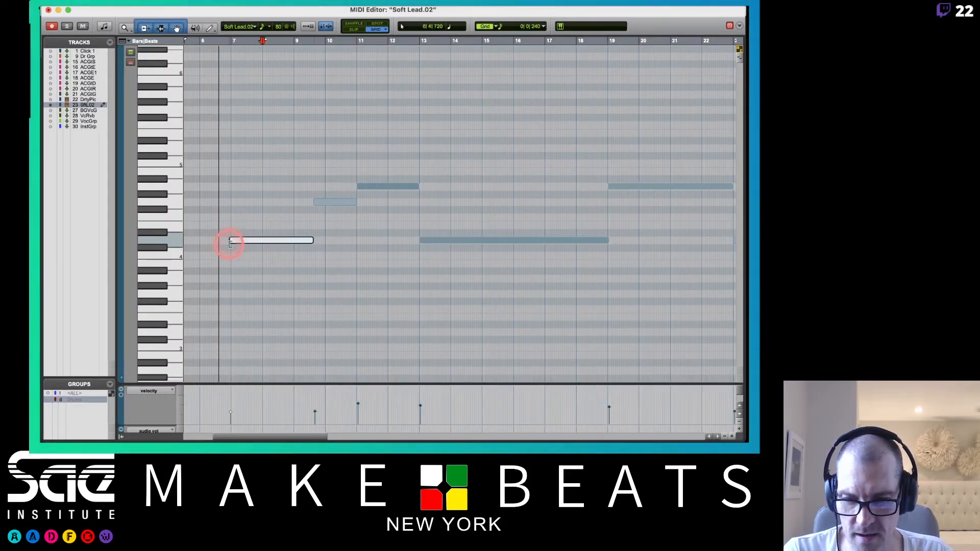
left_click(230, 244)
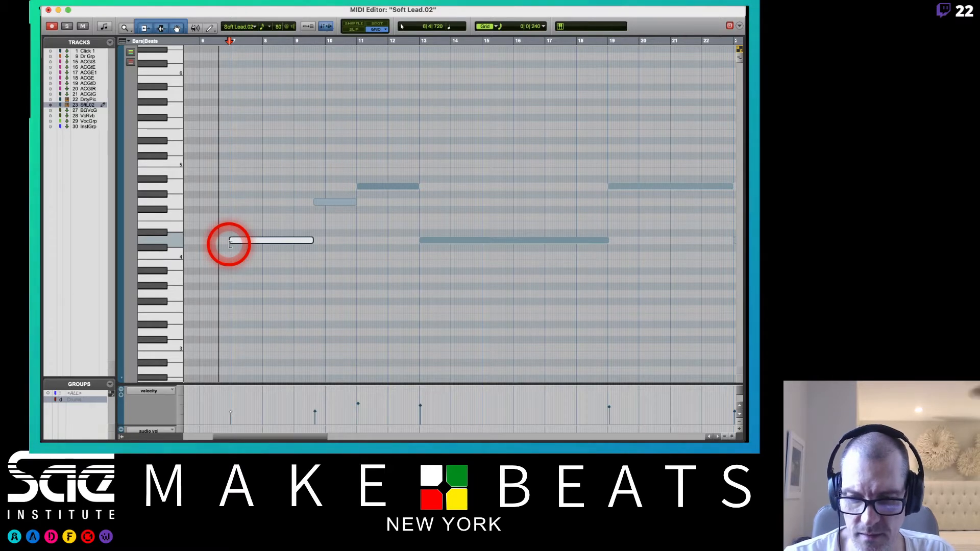
Step: Raise the velocities of the first D4 note and the following G4 note to about the level of the louder notes
left_click_drag(229, 244, 289, 228)
left_click_drag(287, 172, 288, 170)
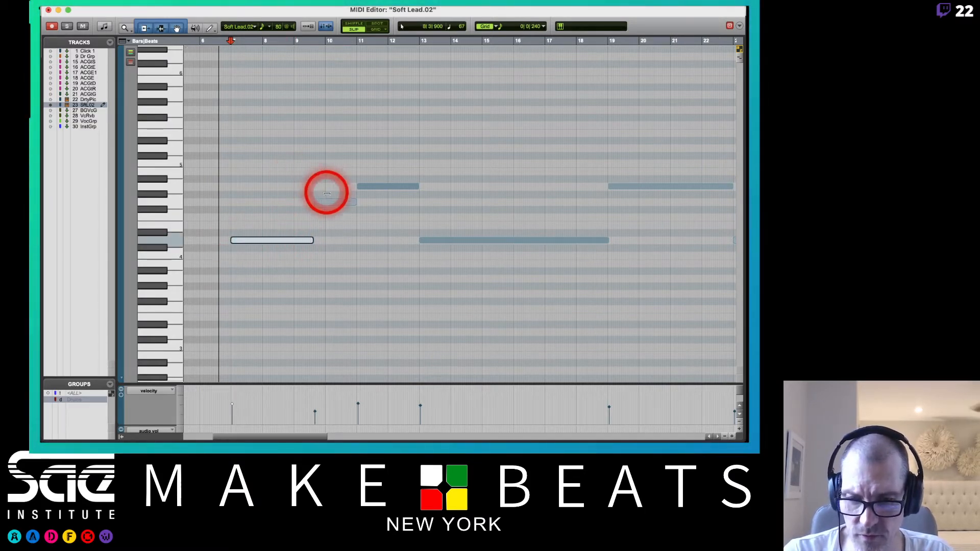
left_click_drag(330, 202, 338, 147)
left_click(341, 162)
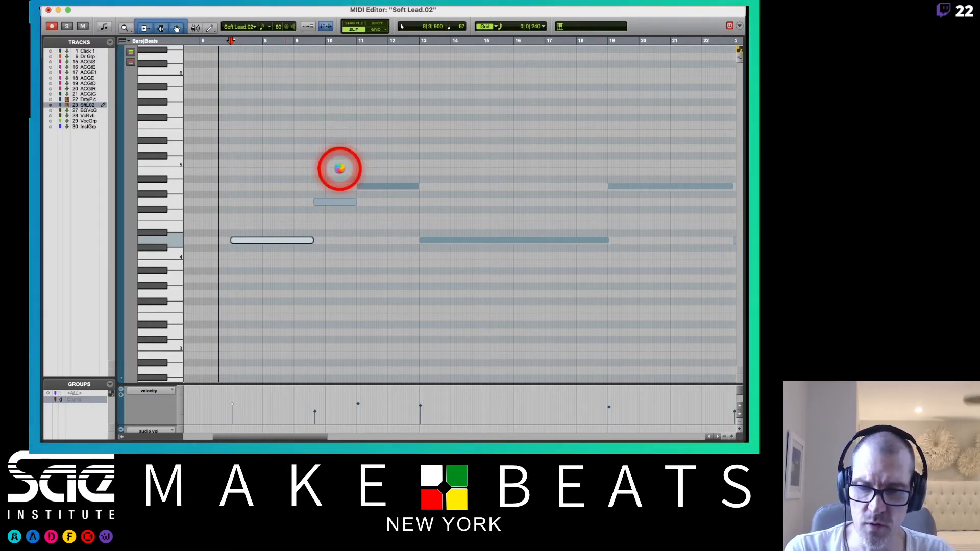
left_click(341, 197)
left_click_drag(341, 203, 337, 188)
left_click_drag(341, 146, 339, 142)
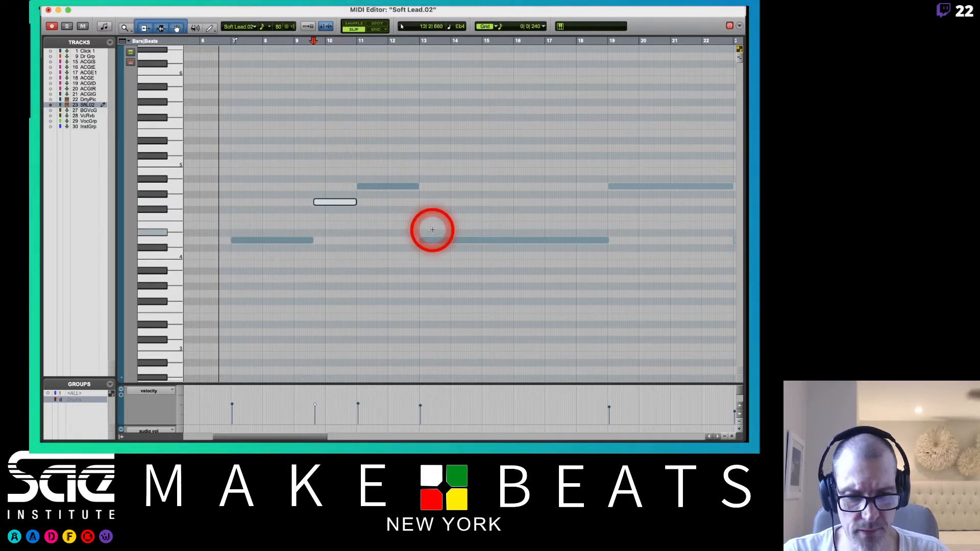
Step: Raise the velocity of the D4 note near bar 23 to 59 and close the MIDI Editor
scroll(432, 230, "right", 10)
scroll(399, 235, "left", 6)
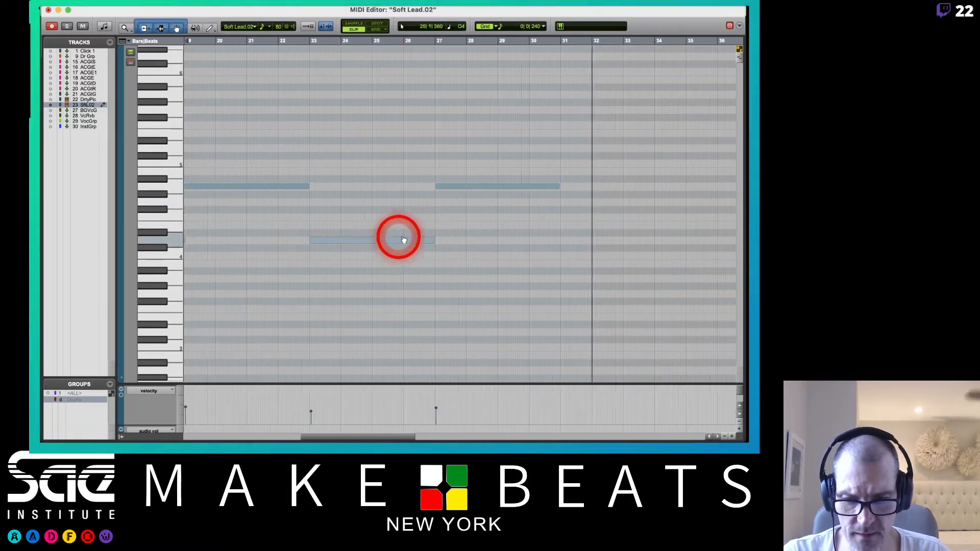
left_click_drag(543, 239, 546, 213)
scroll(552, 239, "left", 12)
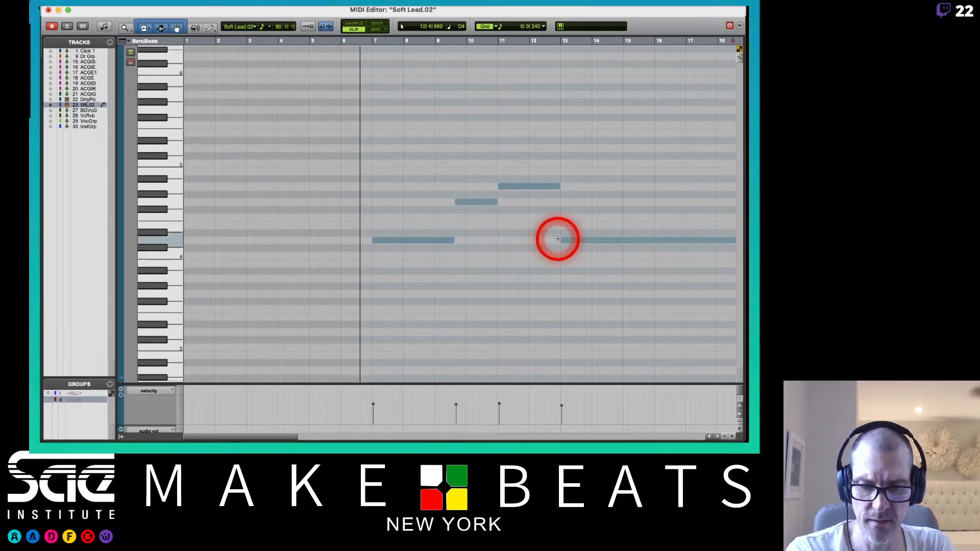
key("super+w")
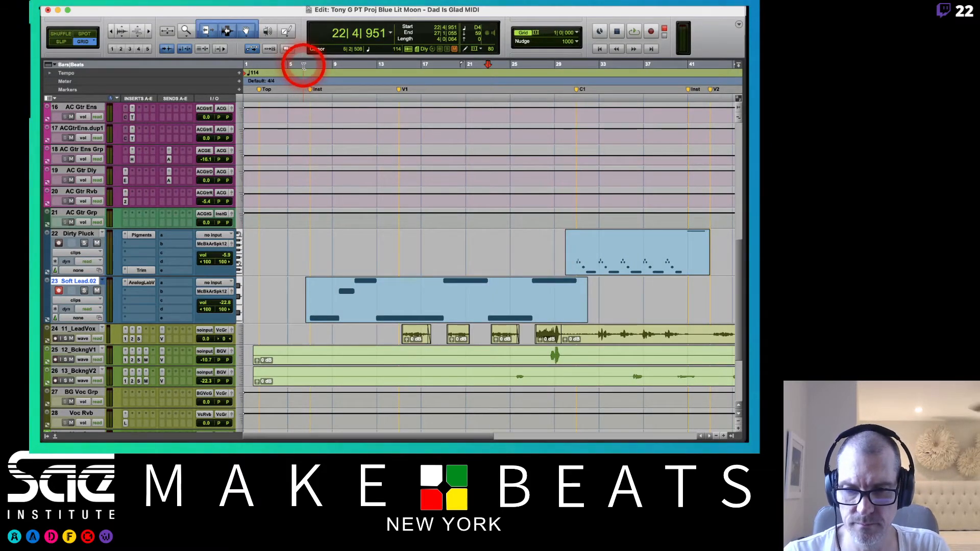
Step: Play the song from bar 6 to audition the edited Soft Lead.02 part against the other tracks
left_click(299, 65)
key("space")
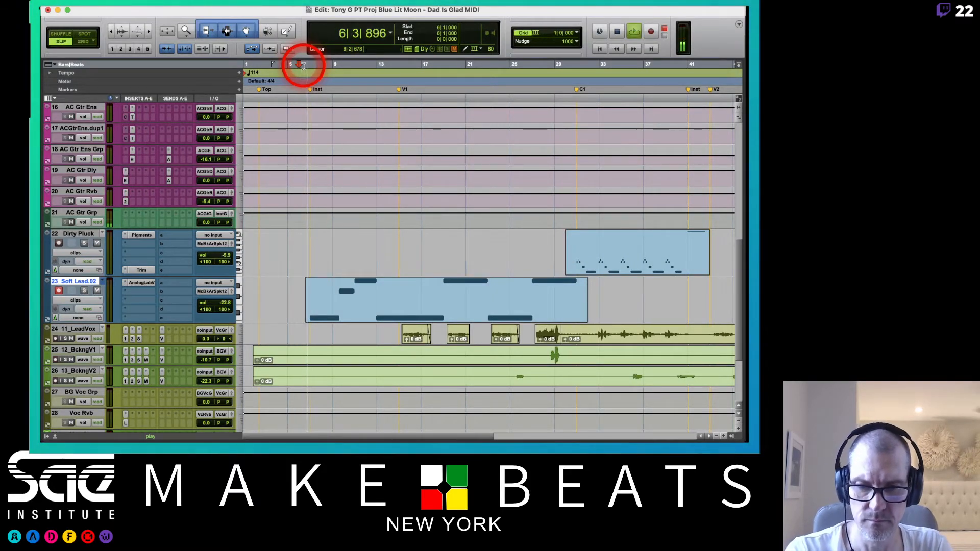
key("F2")
scroll(405, 215, "down", 5)
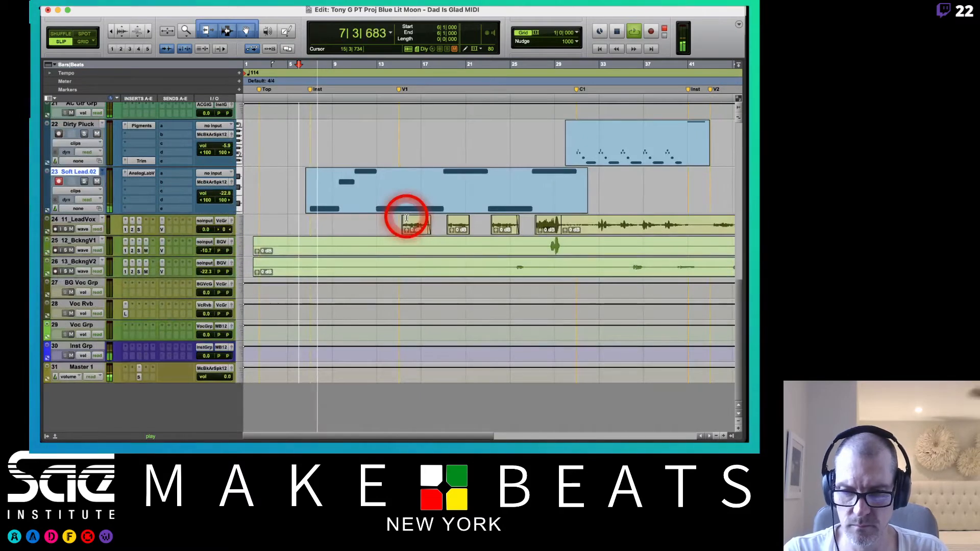
scroll(407, 218, "up", 12)
scroll(406, 217, "up", 4)
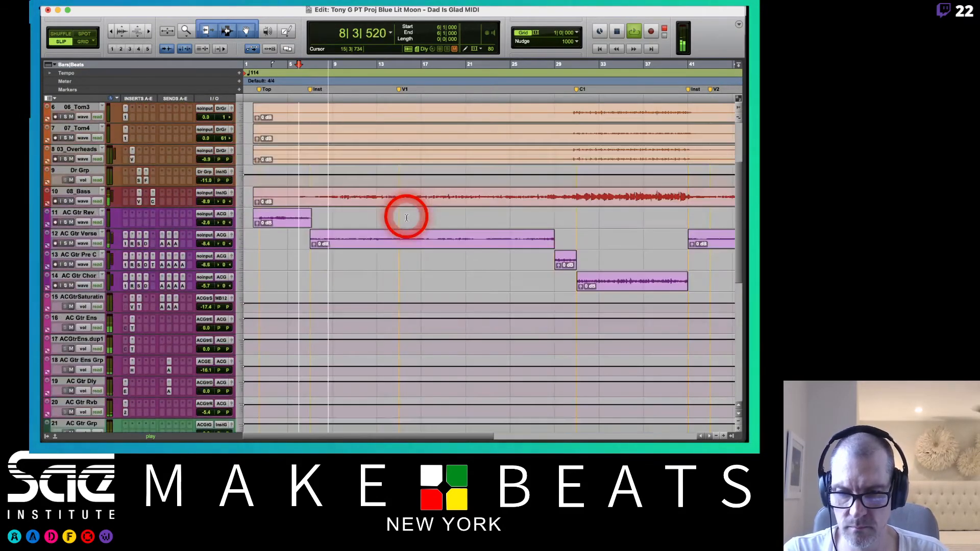
left_click(238, 220)
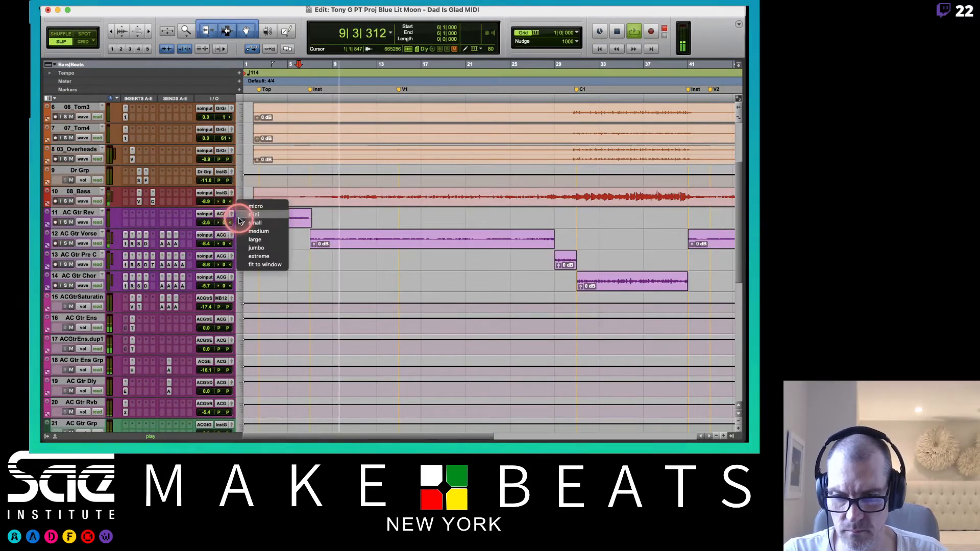
left_click(253, 236)
scroll(359, 248, "down", 1)
scroll(359, 248, "down", 8)
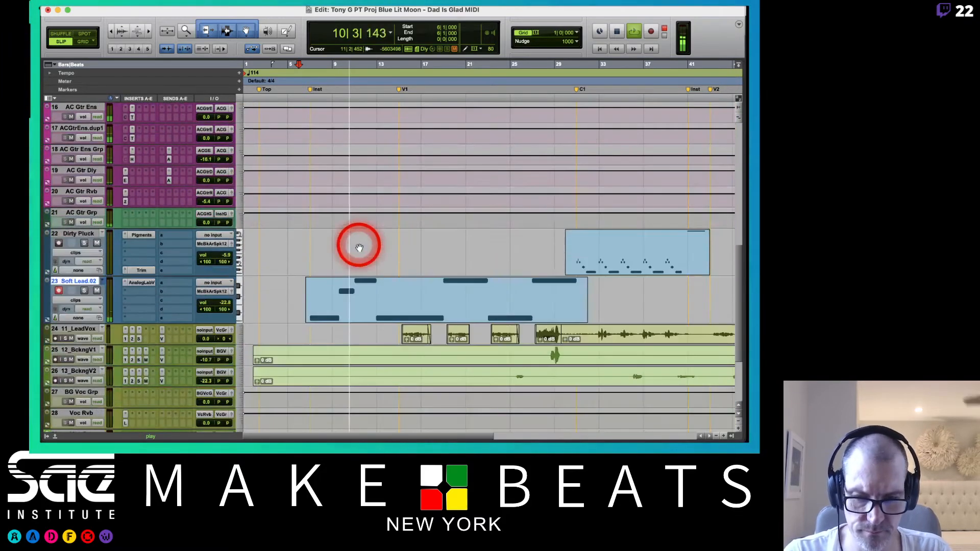
key("space")
Step: In the Soft Lead.02 clip, extend the G4 note's start back to bar 9 and end the first D4 note at 9|1|300
left_click(329, 311)
double_click(329, 312)
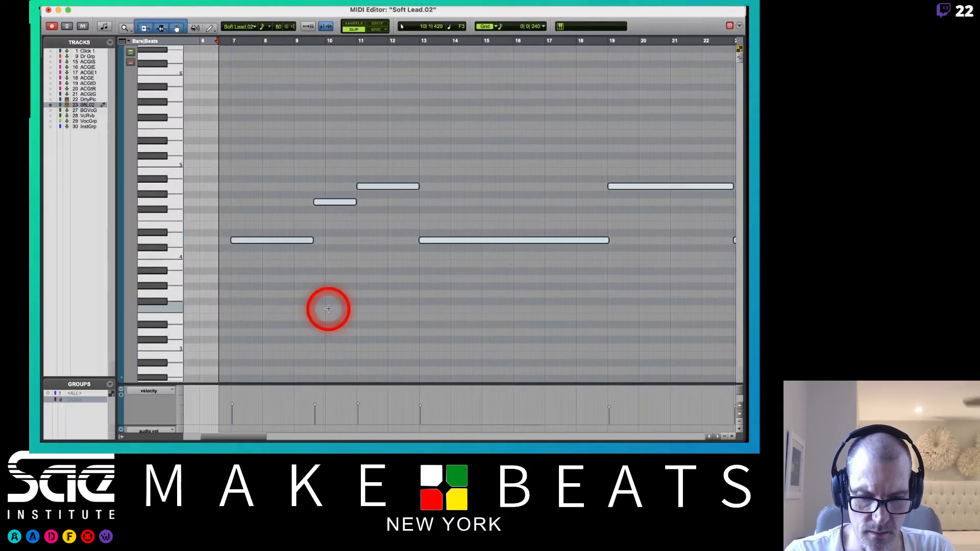
left_click(312, 206)
left_click(313, 203)
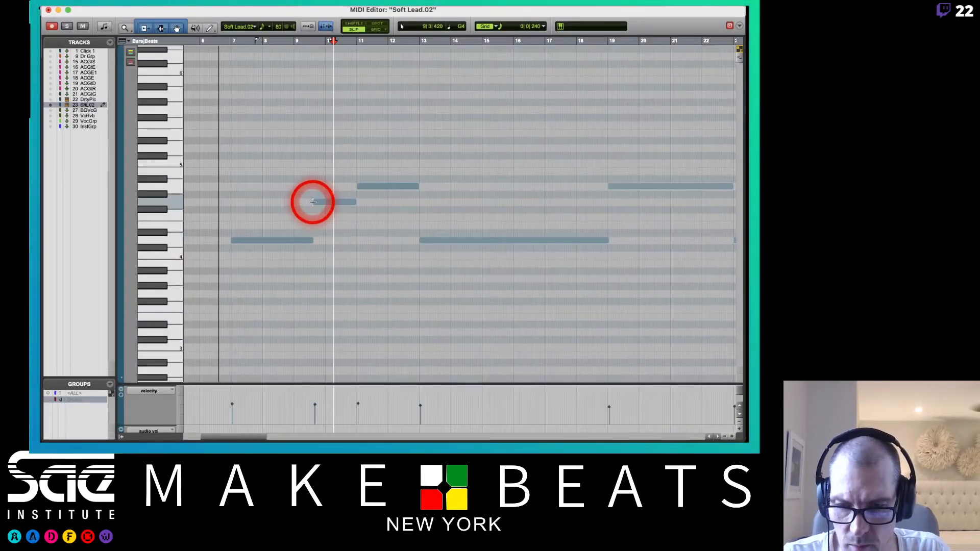
left_click_drag(315, 202, 310, 241)
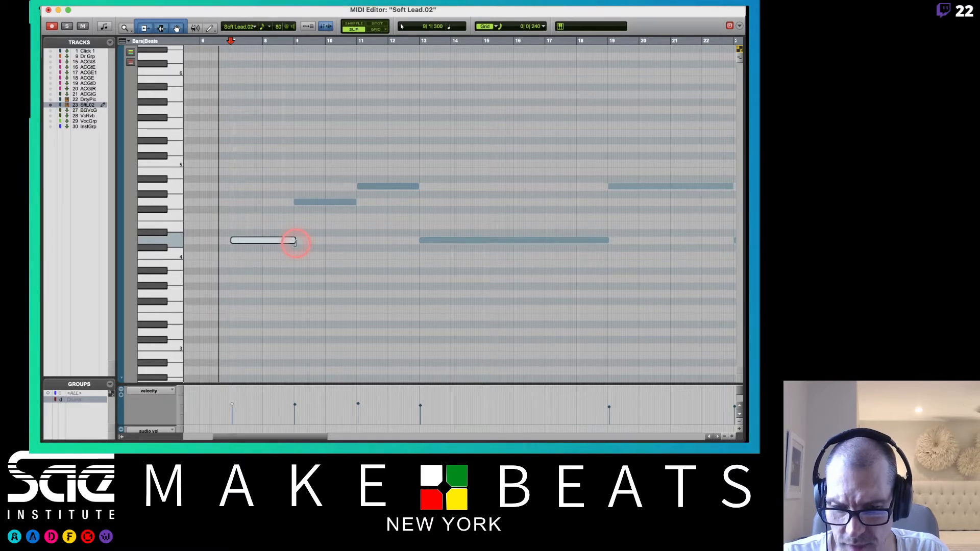
left_click(300, 223)
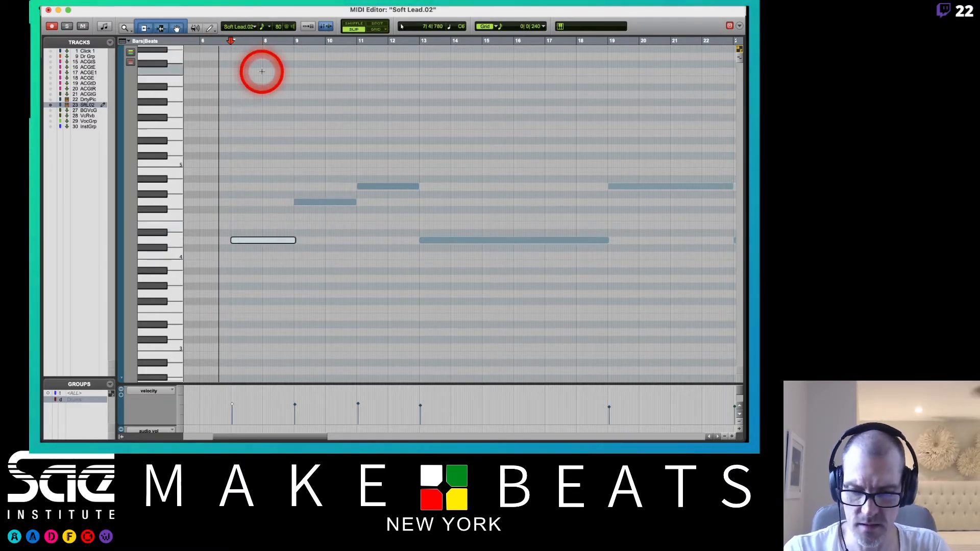
key("super+w")
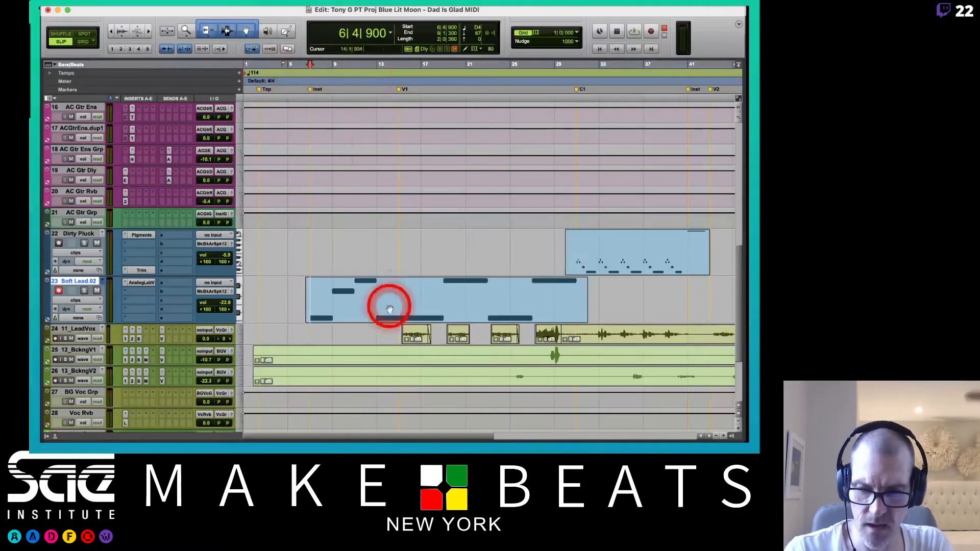
Step: Open the Modular instrument of the Tomita Arab Voice preset on Soft Lead.02 and examine its oscillator, envelope, effects and keyboard controller sections
left_click(138, 280)
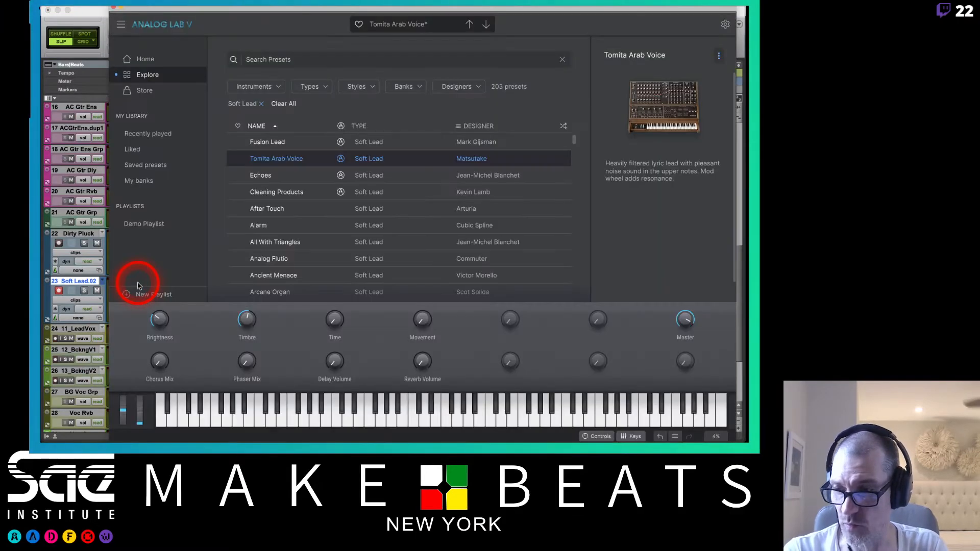
mouse_move(622, 96)
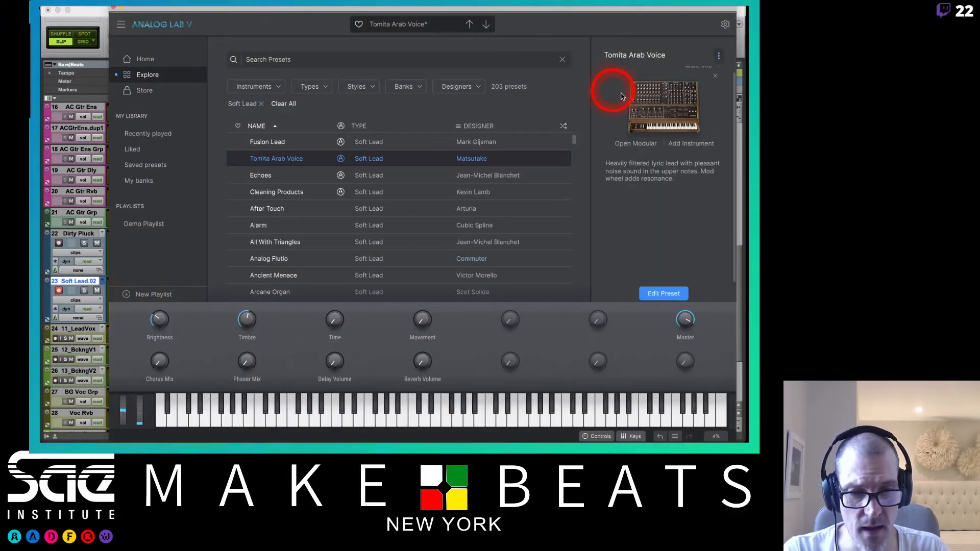
left_click(646, 142)
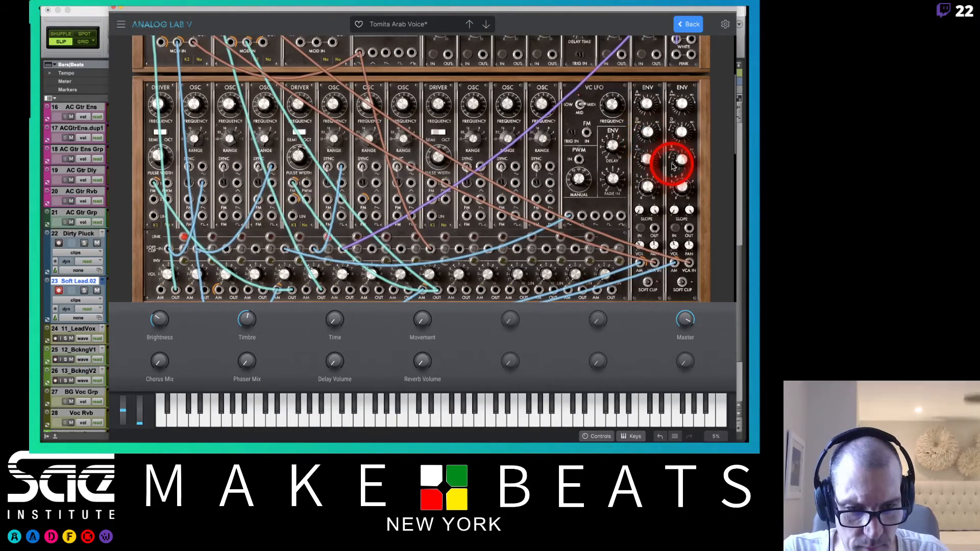
scroll(673, 166, "down", 10)
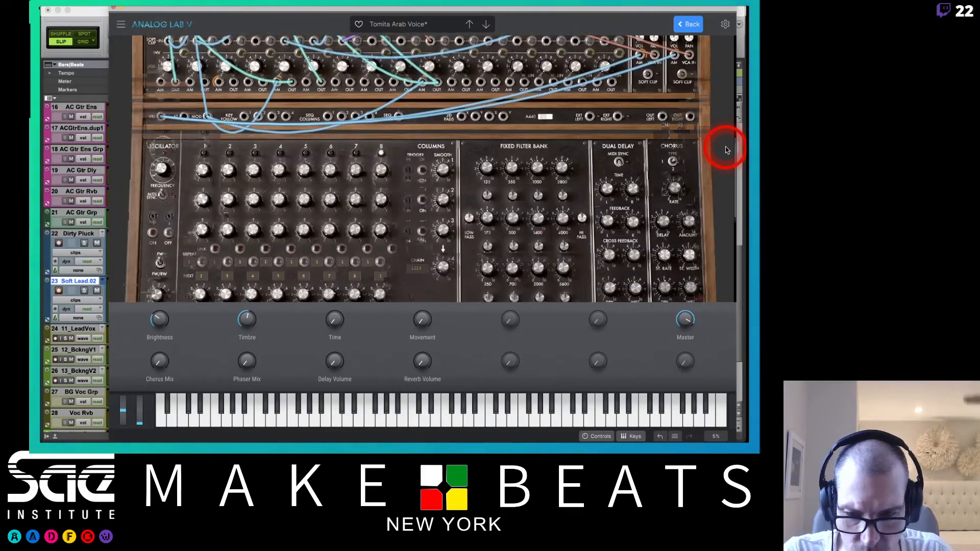
scroll(727, 149, "down", 5)
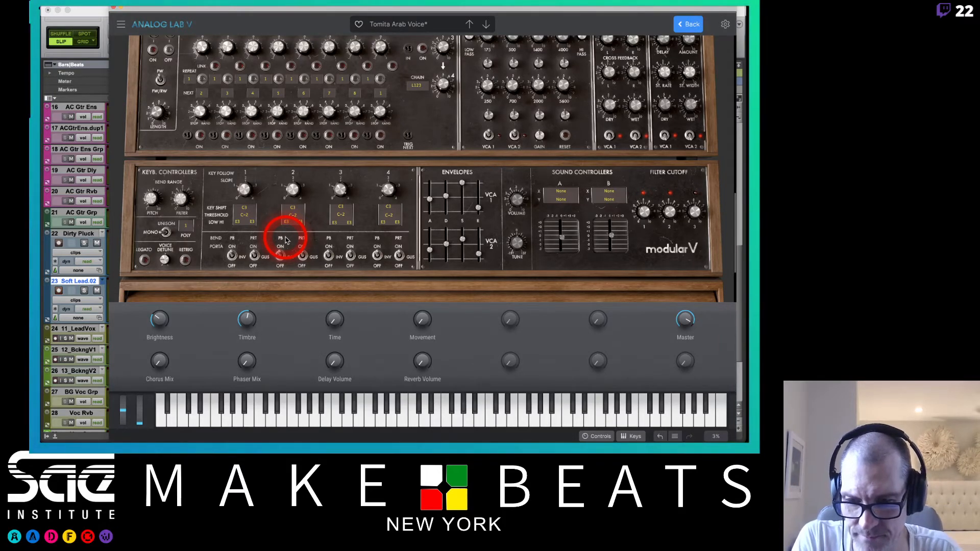
scroll(285, 240, "up", 5)
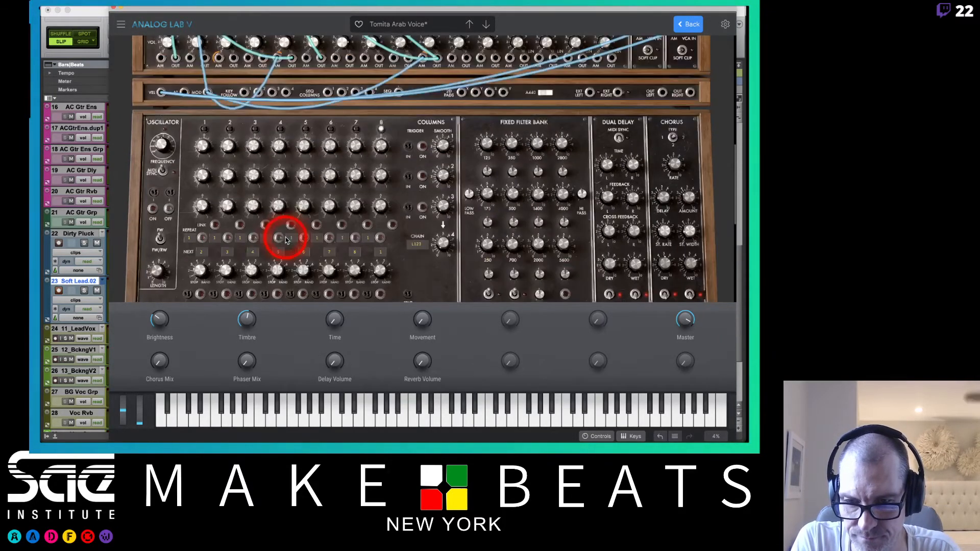
scroll(286, 240, "up", 5)
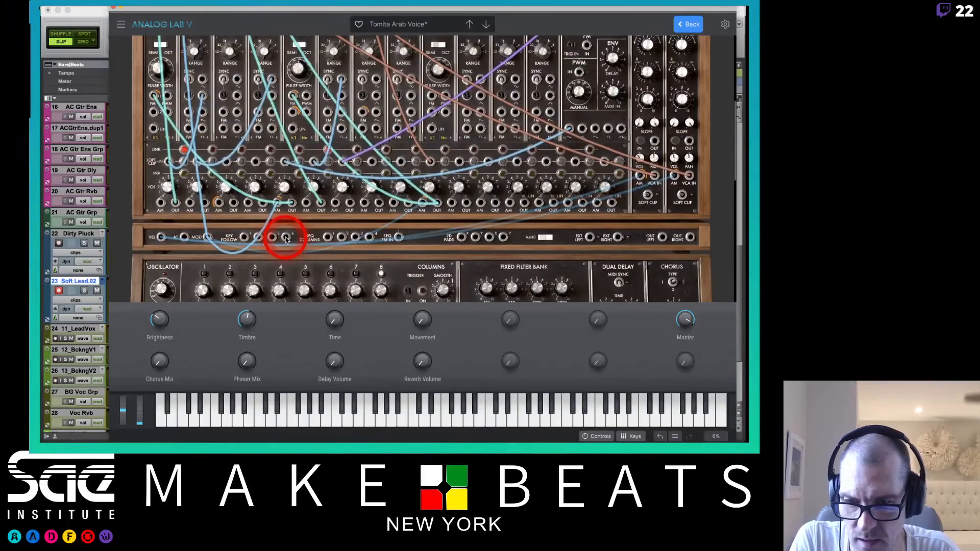
scroll(286, 240, "up", 4)
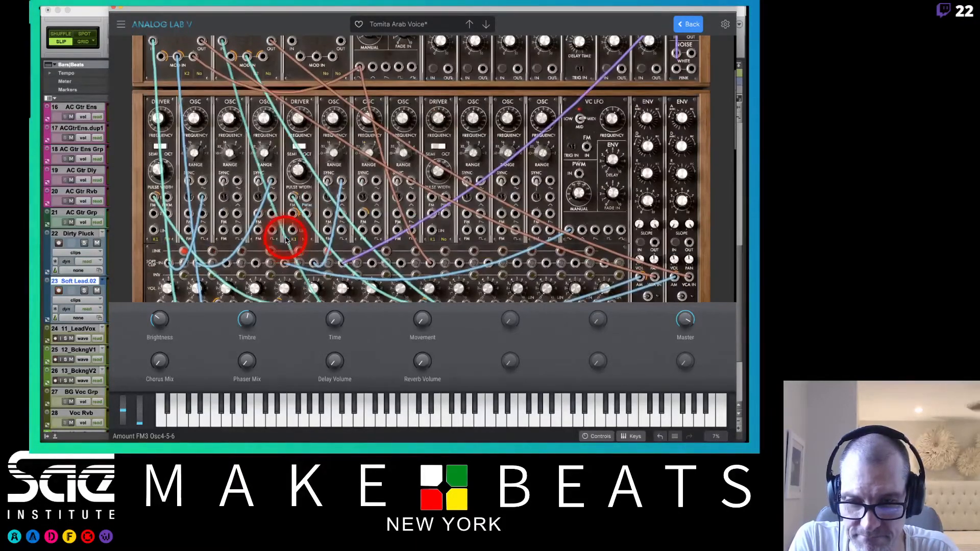
scroll(286, 240, "up", 3)
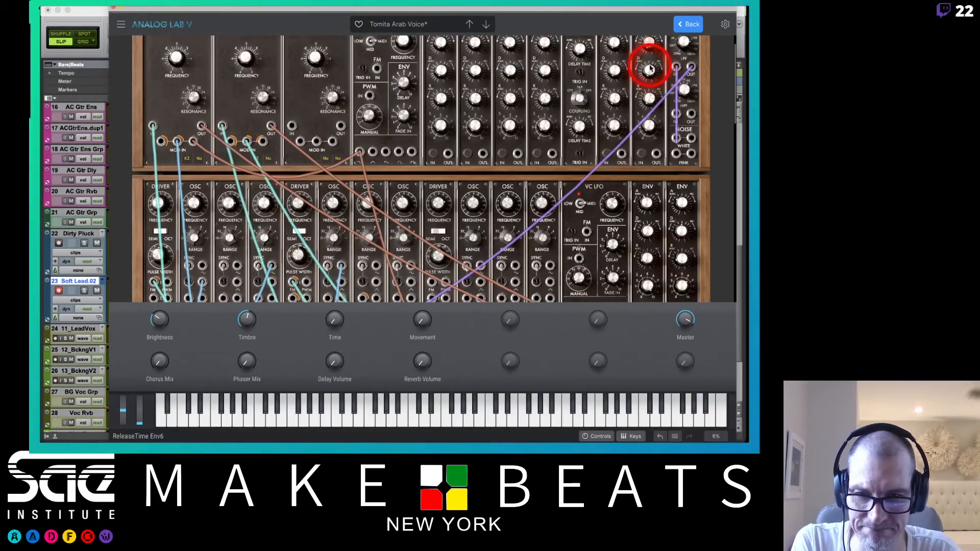
scroll(326, 134, "up", 1)
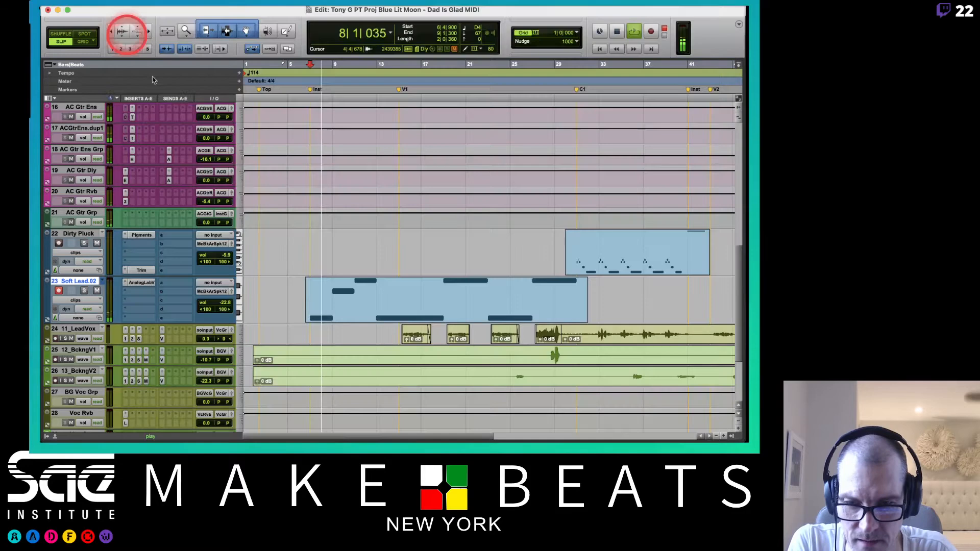
left_click(112, 31)
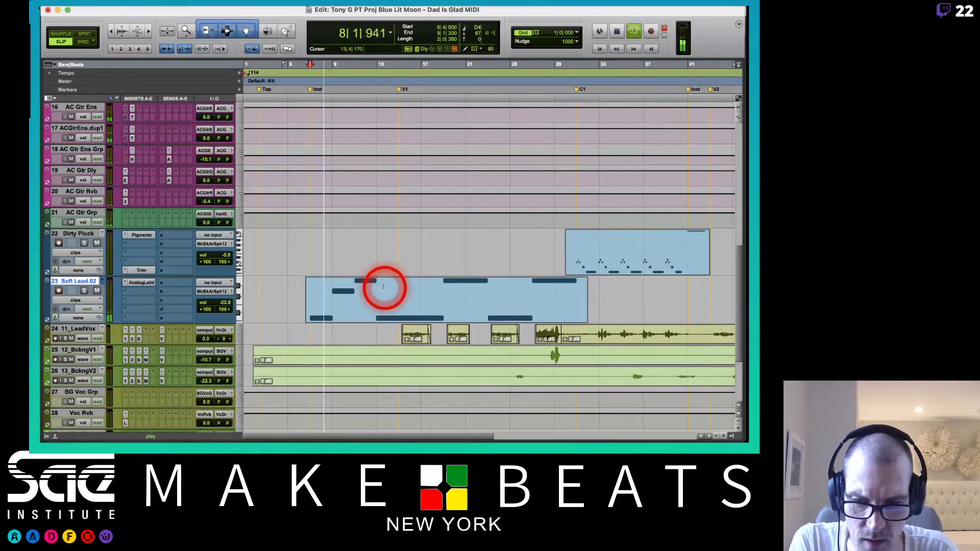
Step: Lower the Soft Lead.02 track's volume to -32.1 dB during playback and disarm the track for recording
scroll(358, 305, "down", 1)
left_click_drag(225, 218, 226, 224)
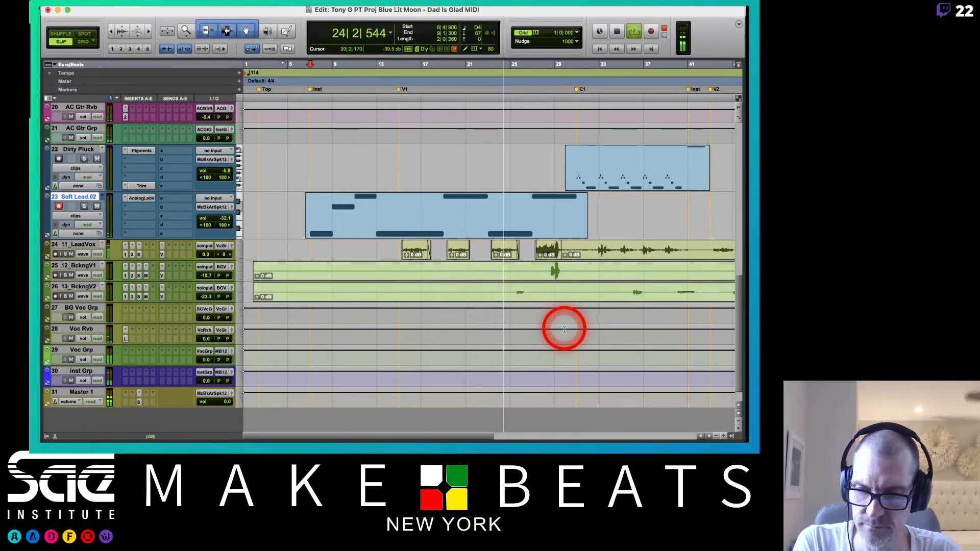
left_click(59, 206)
left_click(269, 209)
left_click(357, 213)
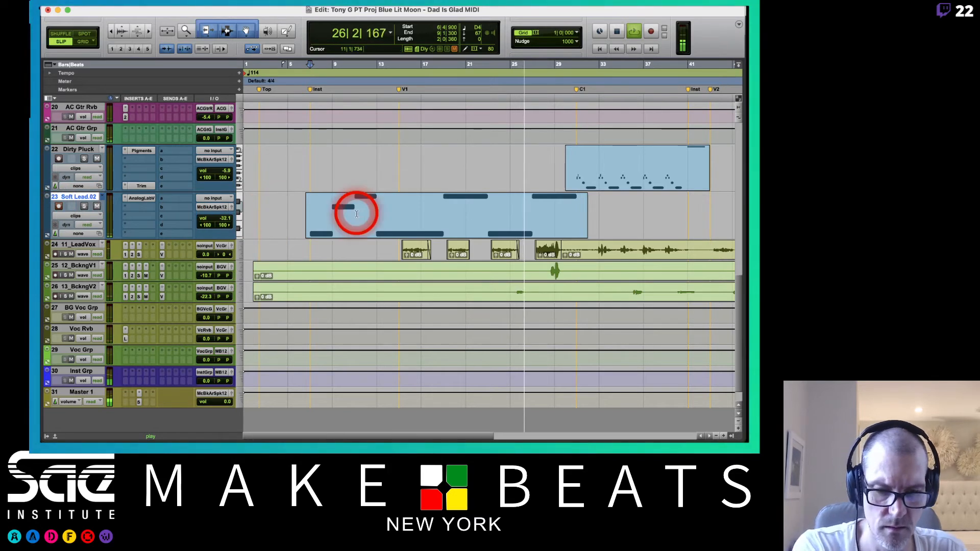
Step: Copy the Soft Lead.02 section from about bar 14|4 to 32|2 to 42|4|283, near the V2 marker
key("super+bracketleft")
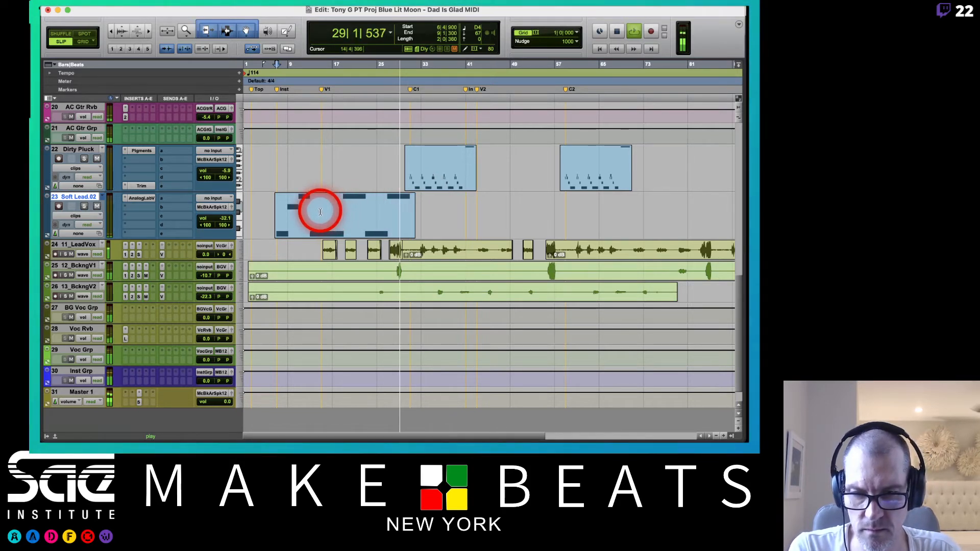
left_click_drag(320, 213, 418, 213)
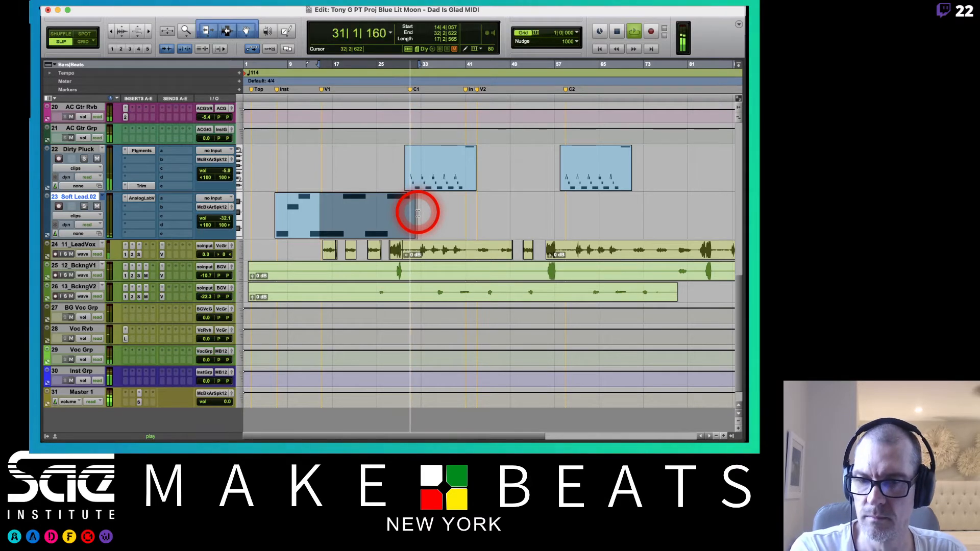
key("F8")
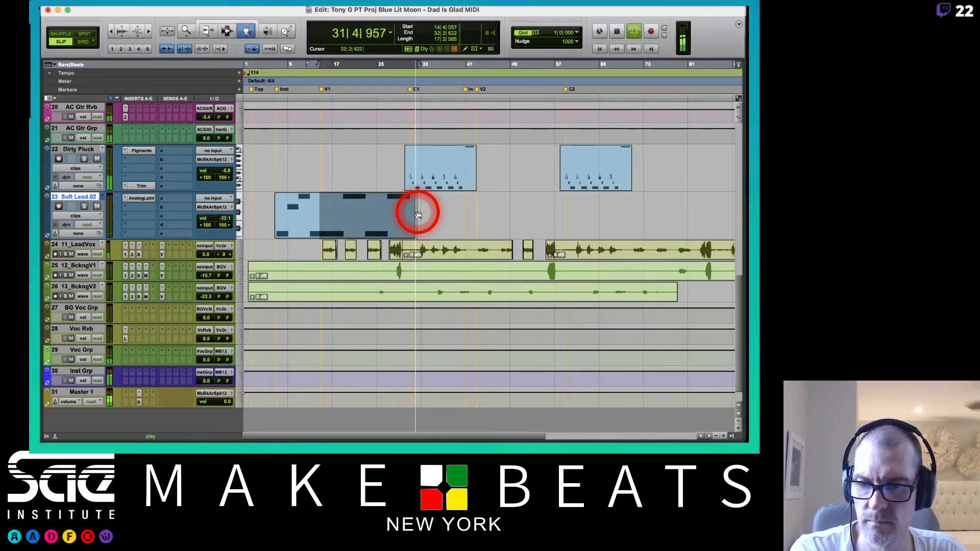
key("F7+F8")
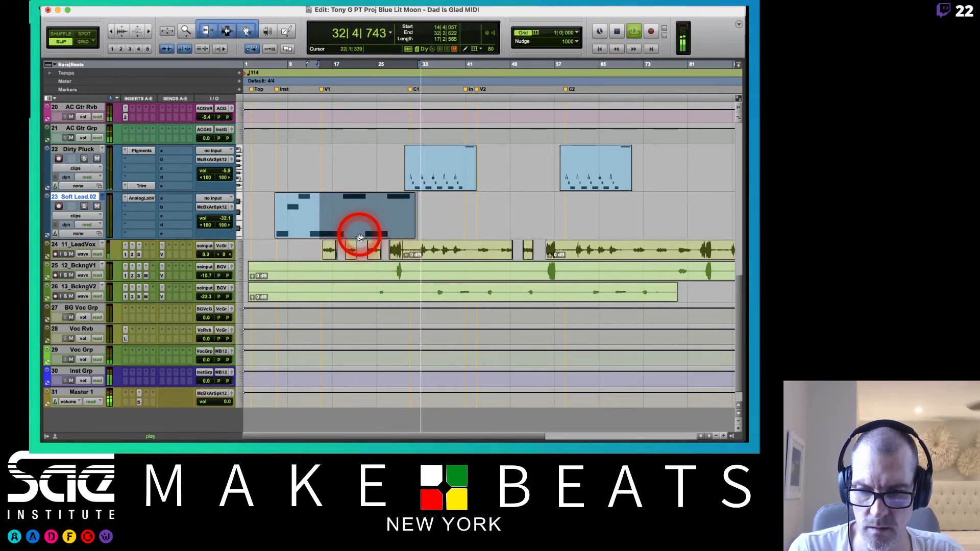
left_click_drag(359, 239, 514, 231)
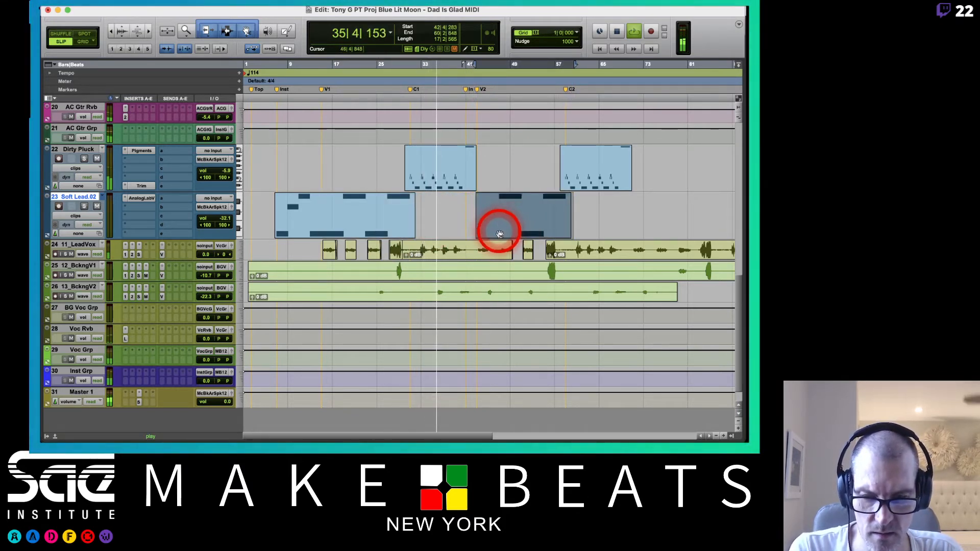
Step: Try to move the D4 note at bar 51 of the copied Soft Lead.02 clip back to about bar 43
left_click(482, 219)
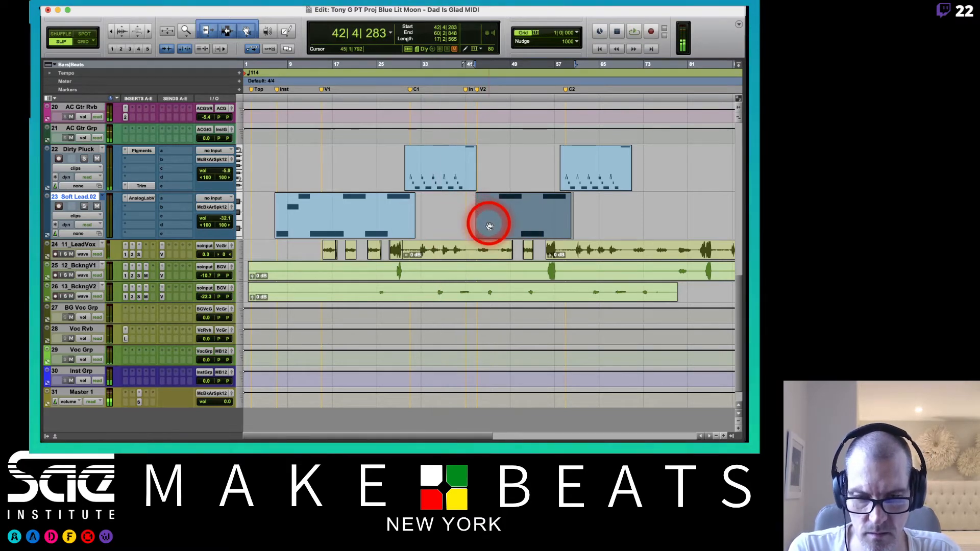
double_click(488, 220)
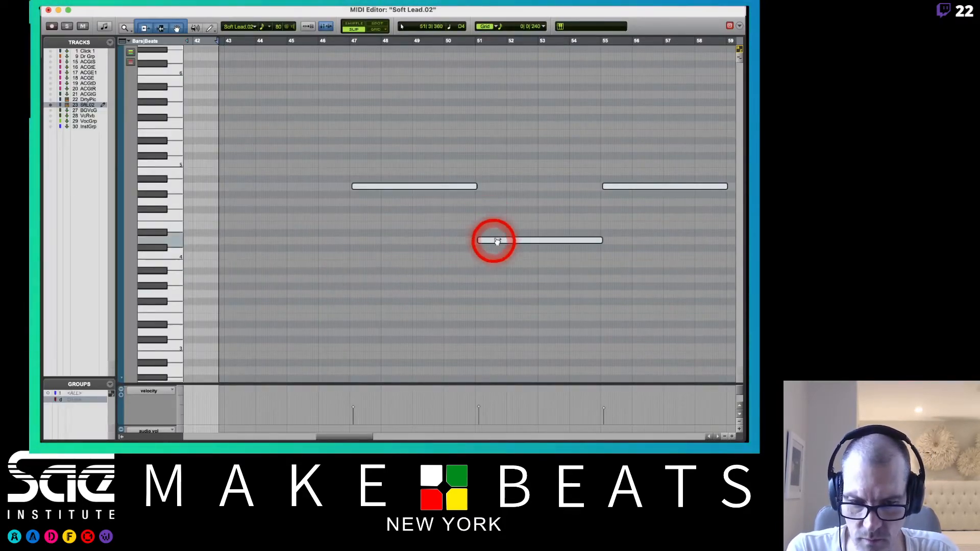
left_click(494, 232)
left_click_drag(516, 243, 265, 243)
key("super+z")
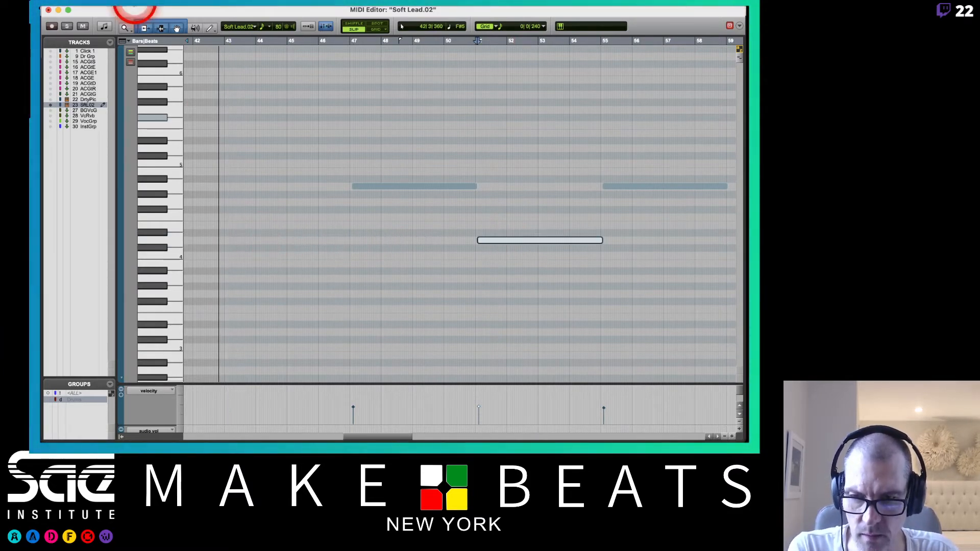
key("super+w")
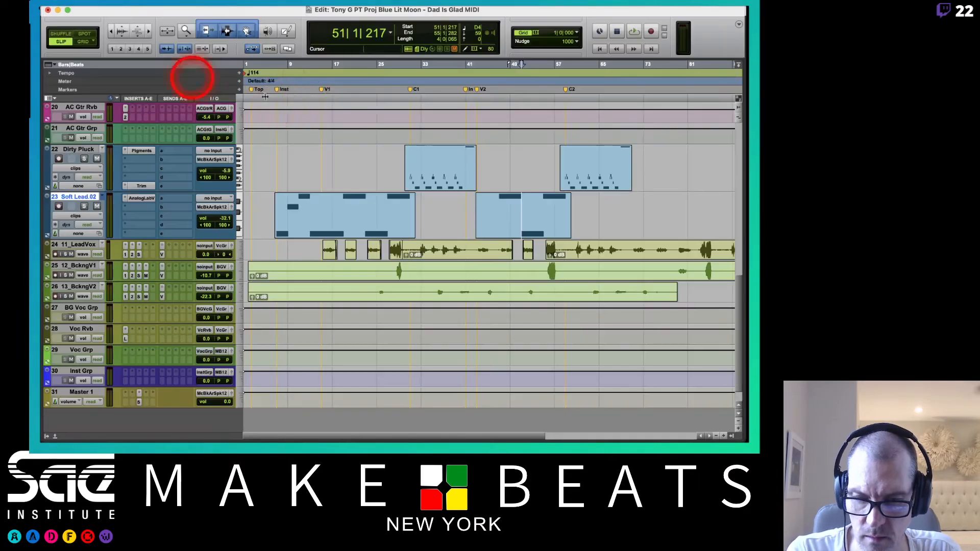
Step: Move the copied Soft Lead.02 clip slightly earlier so that it starts at 42|4|008
left_click(533, 224)
key("super+bracketright")
key("super+bracketright")
key("super+bracketright")
key("super+bracketright")
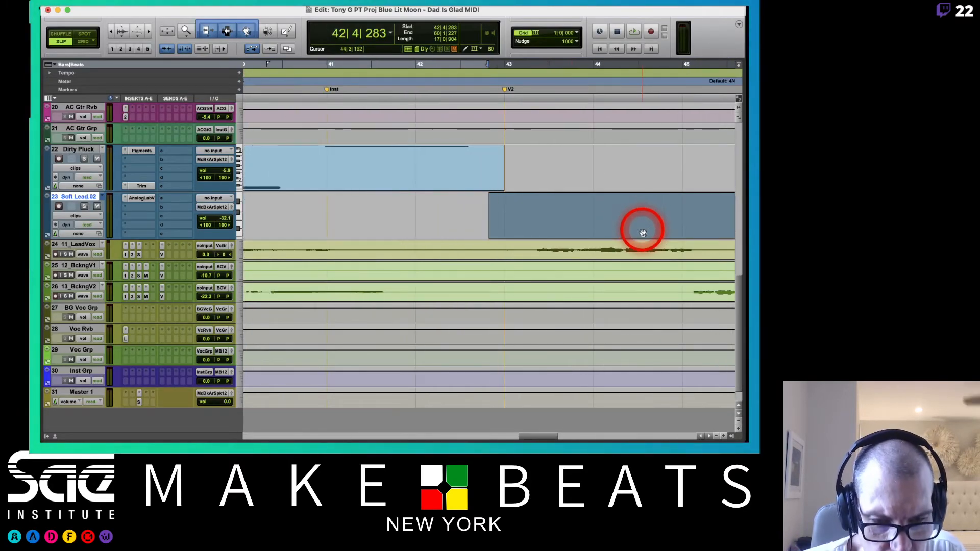
scroll(644, 232, "right", 8)
left_click_drag(608, 233, 602, 237)
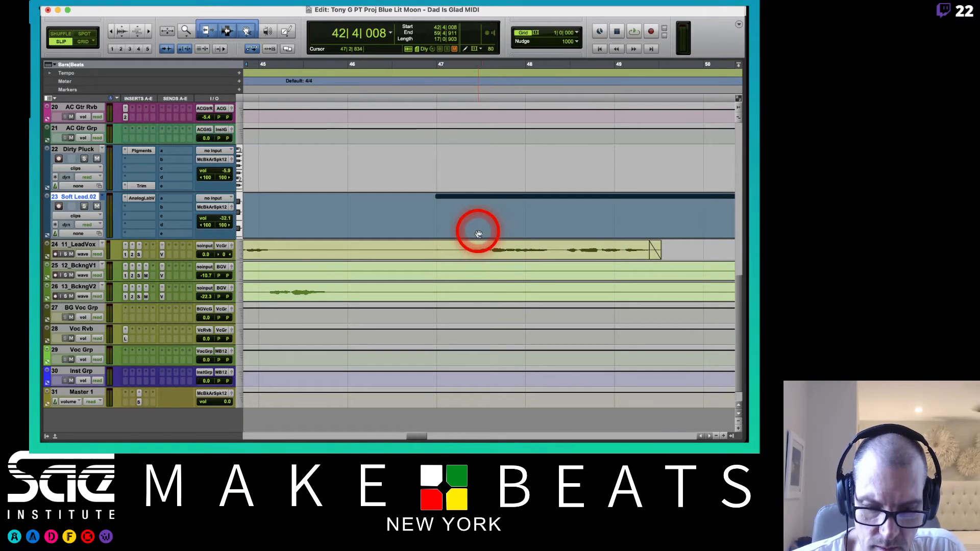
Step: Fine-tune the Soft Lead.02 clip's start to 42|4|053 to line its first note up with bar 47
key("super+bracketright")
key("super+bracketright")
key("super+bracketright")
scroll(428, 233, "left", 5)
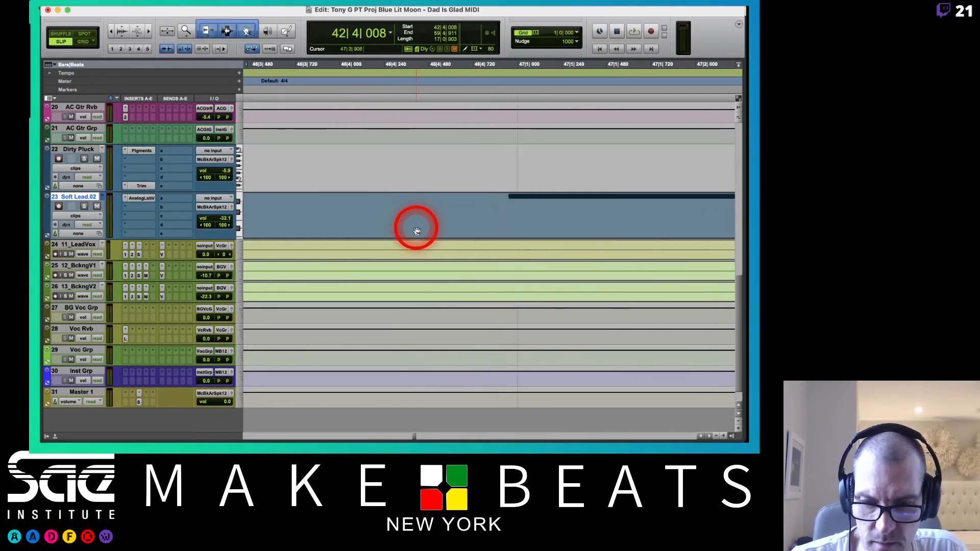
left_click_drag(450, 230, 452, 230)
key("super+bracketleft")
key("super+bracketleft")
key("super+bracketleft")
key("super+bracketleft")
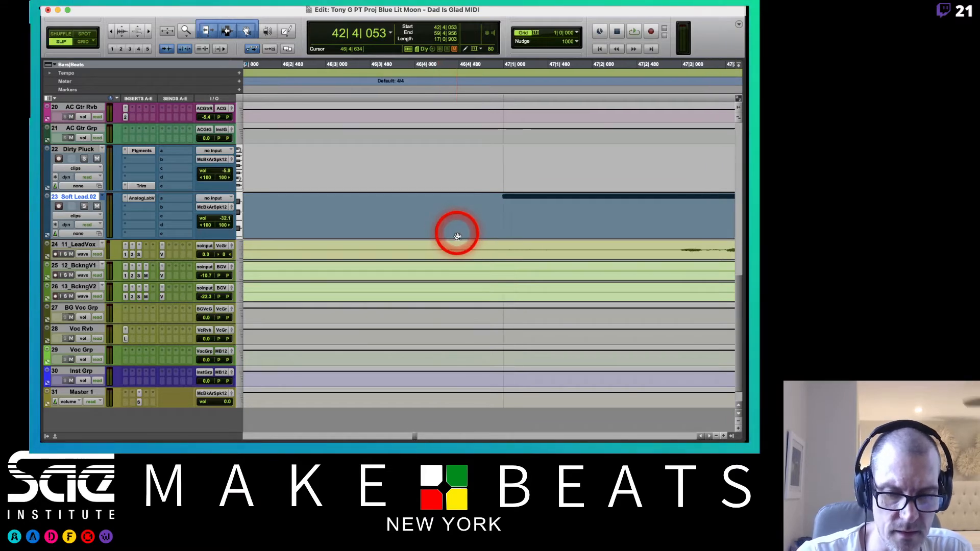
Step: Open the Soft Lead.02 clip in the MIDI Editor and copy the D4 note at bar 51 to bar 43
double_click(457, 233)
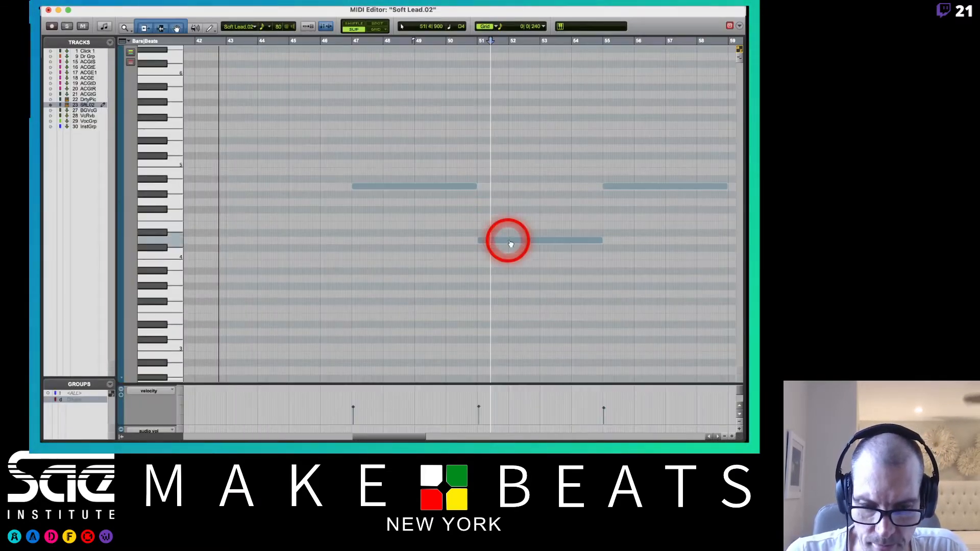
left_click_drag(511, 243, 262, 242)
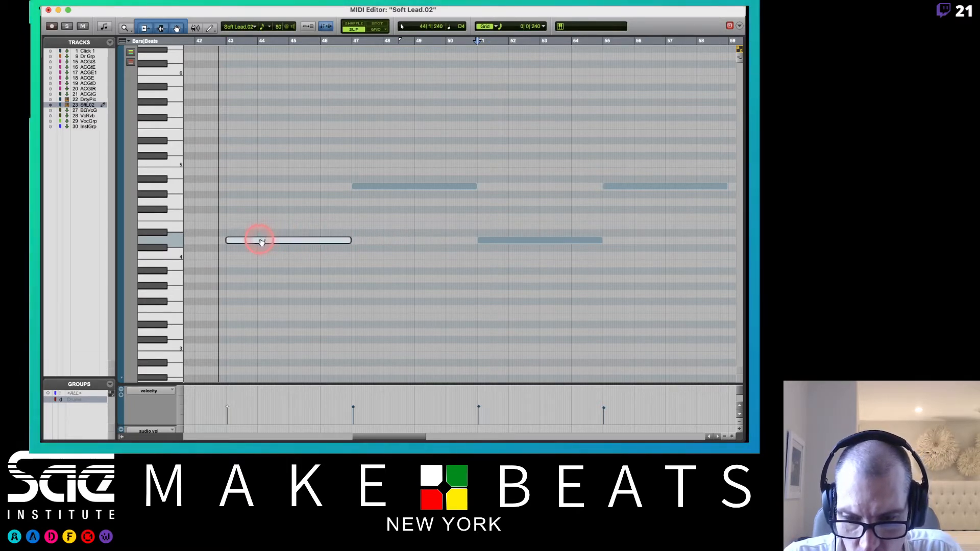
left_click(261, 241)
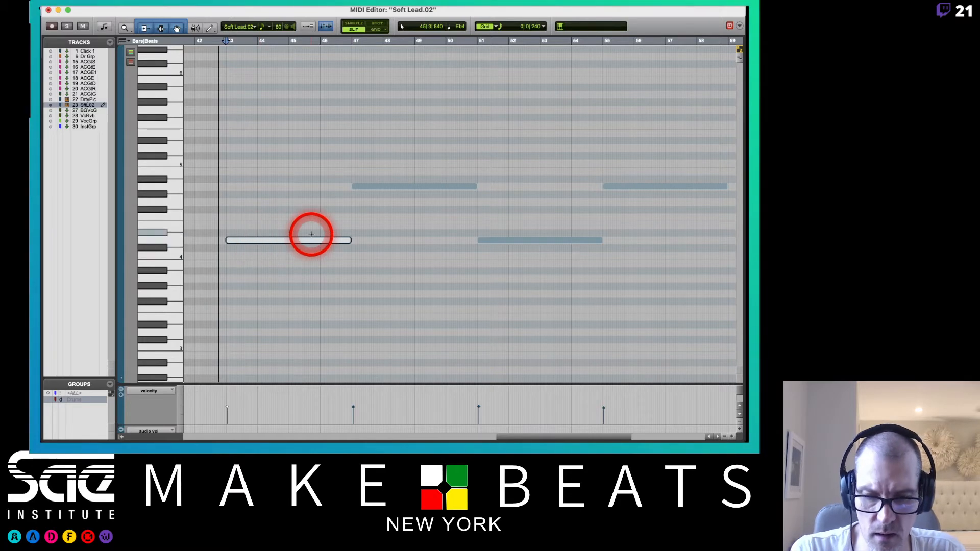
Step: Align the copied D4 note's start with bar line 43 and check its far end around bar 47
key("t")
key("t")
key("t")
key("t")
left_click_drag(502, 243, 506, 240)
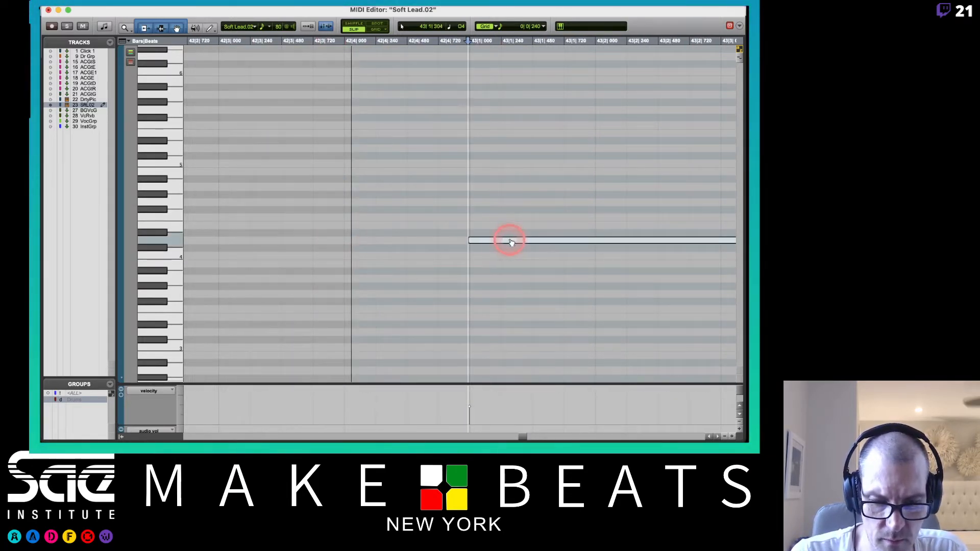
left_click(515, 242)
scroll(516, 243, "right", 15)
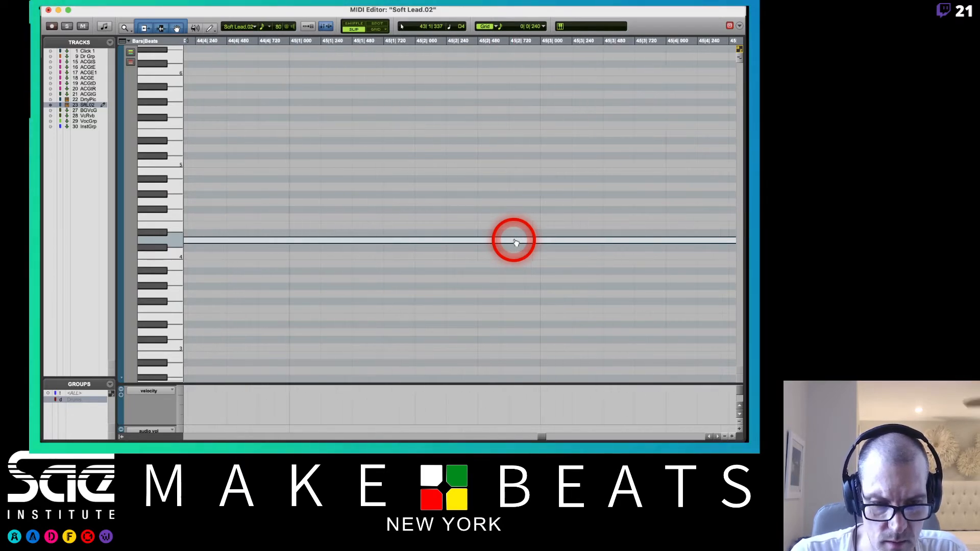
scroll(515, 243, "right", 12)
scroll(514, 240, "up", 5)
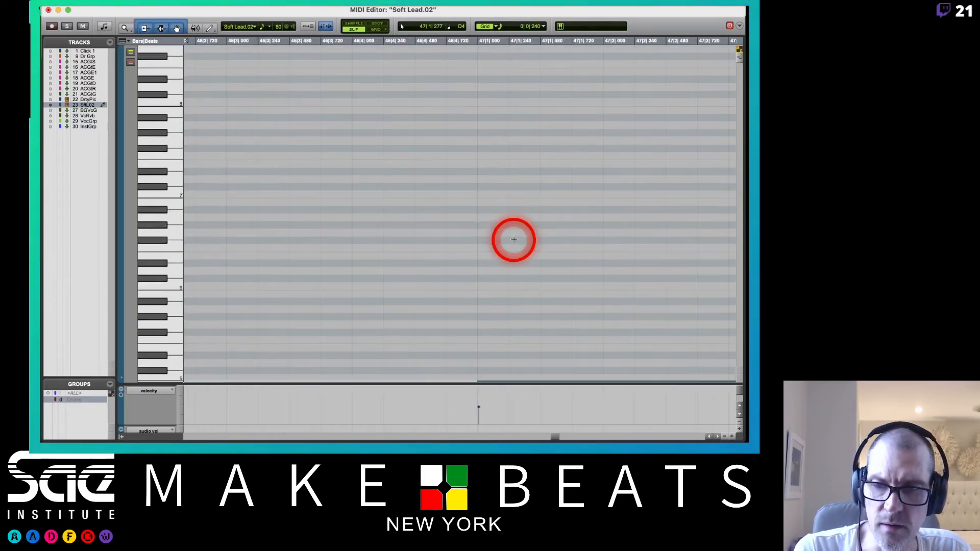
Step: Close the MIDI Editor and reduce the Soft Lead.02 and Dirty Pluck tracks to a smaller height
key("super+w")
scroll(329, 219, "left", 5)
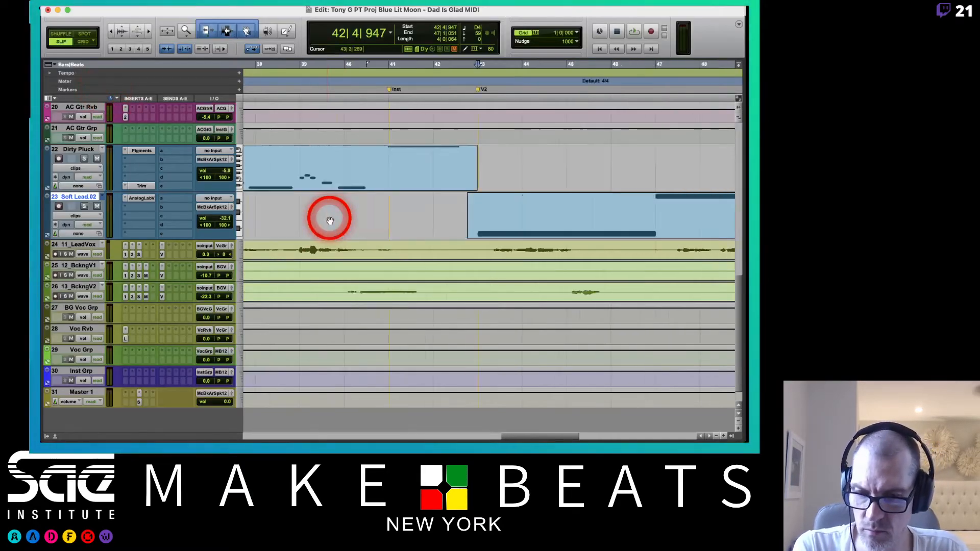
scroll(330, 219, "left", 20)
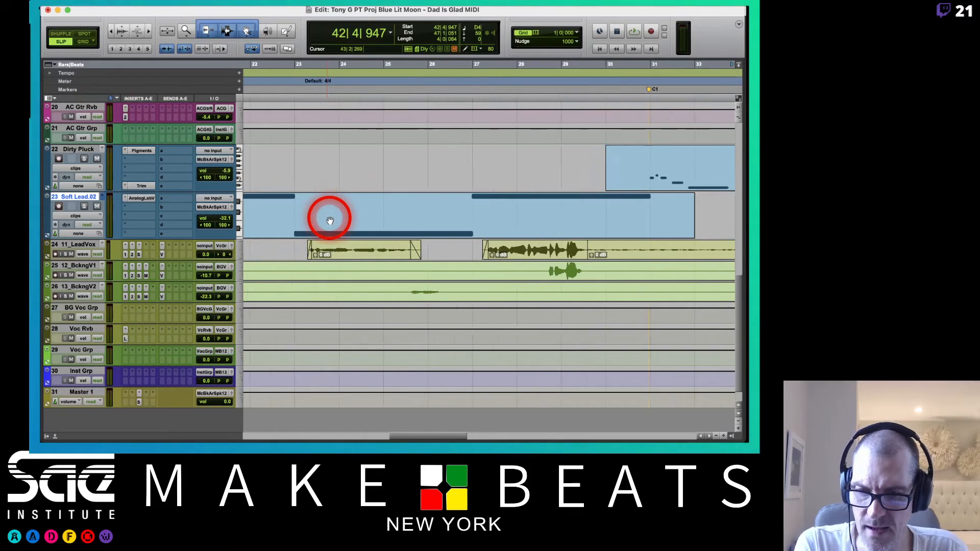
left_click(238, 226)
left_click(249, 221)
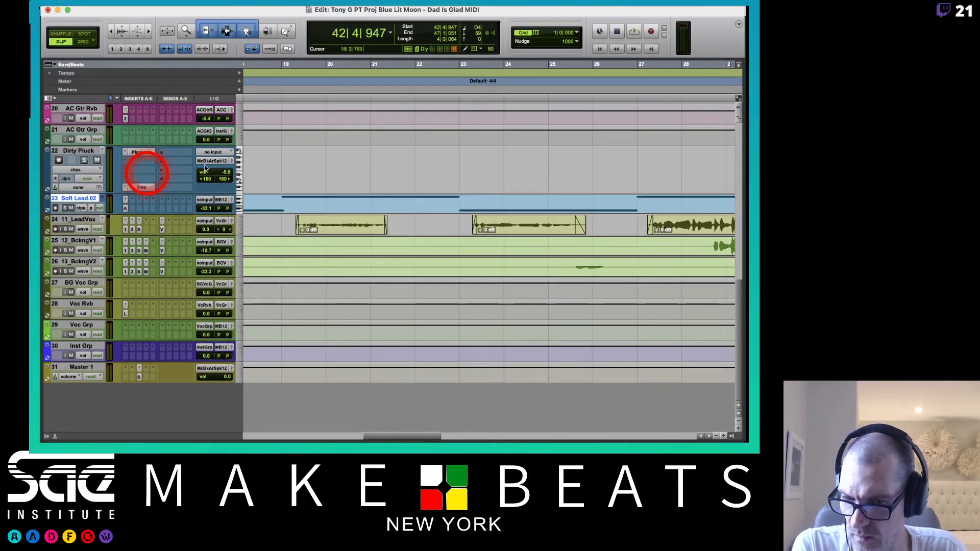
left_click(237, 167)
left_click(241, 172)
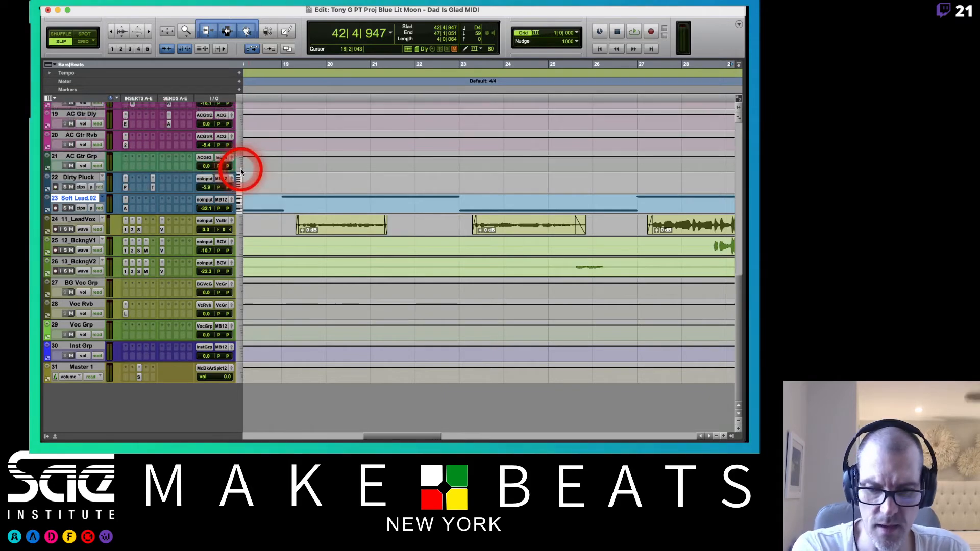
Step: Create one new mono instrument track in ticks below Soft Lead.02
key("r")
scroll(392, 178, "left", 7)
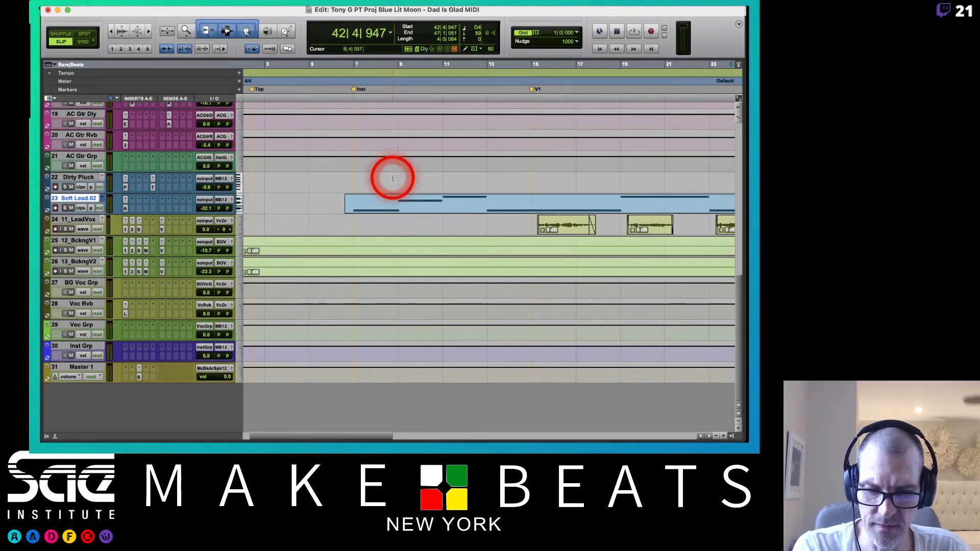
key("r")
key("r")
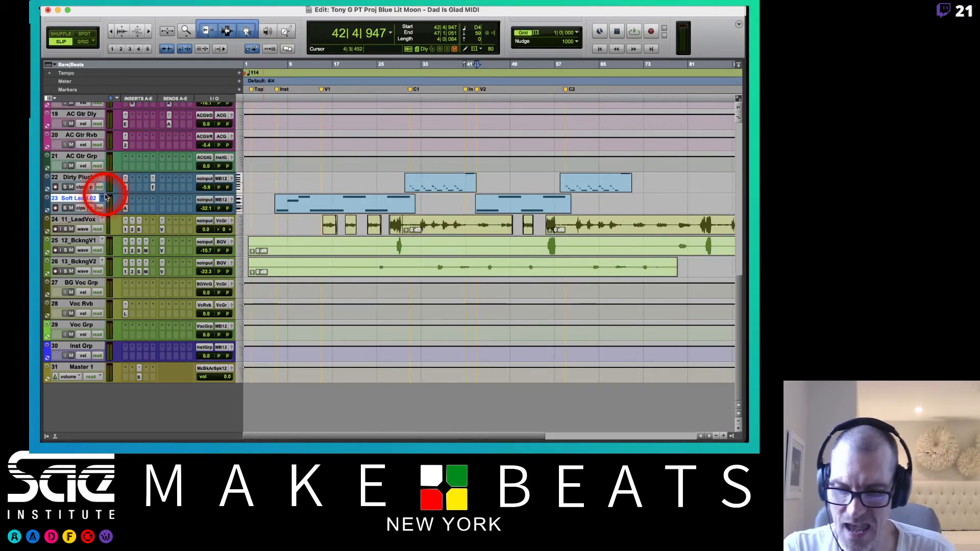
key("super+shift+n")
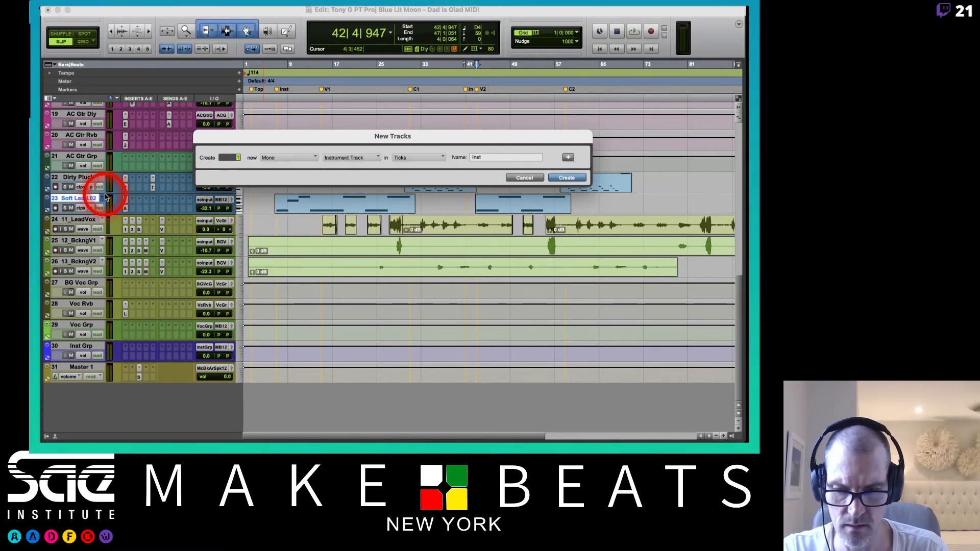
key("Return")
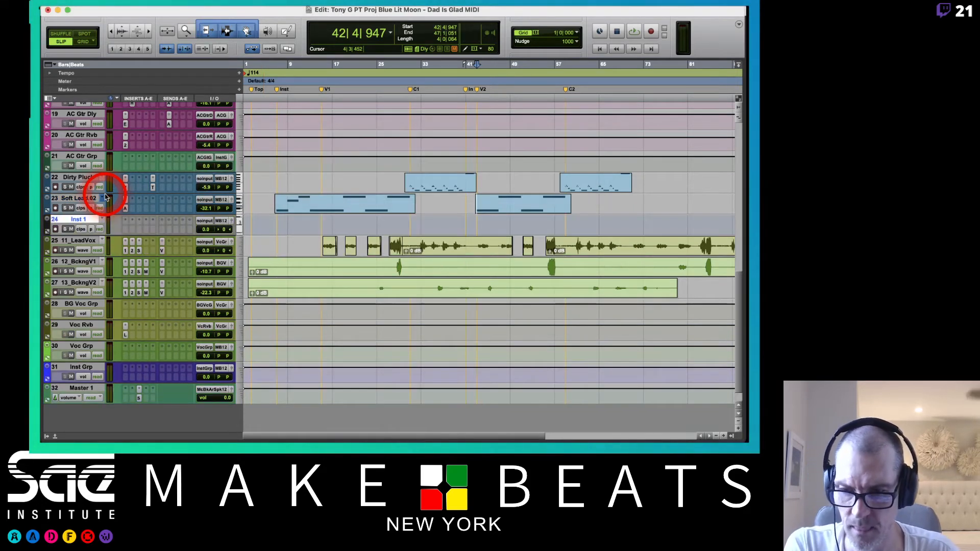
Step: Enlarge the new instrument track's height and rename it Space Bend
left_click(240, 223)
left_click(246, 243)
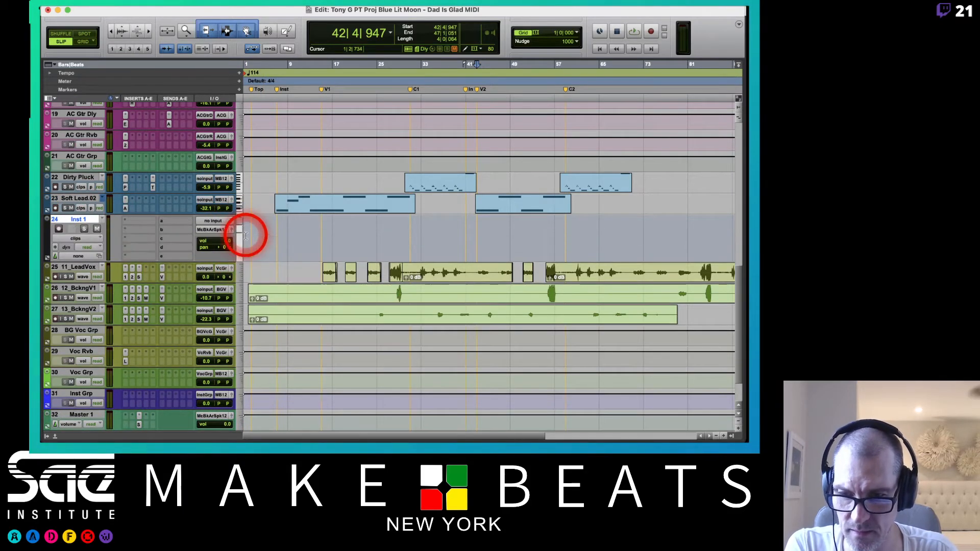
double_click(83, 219)
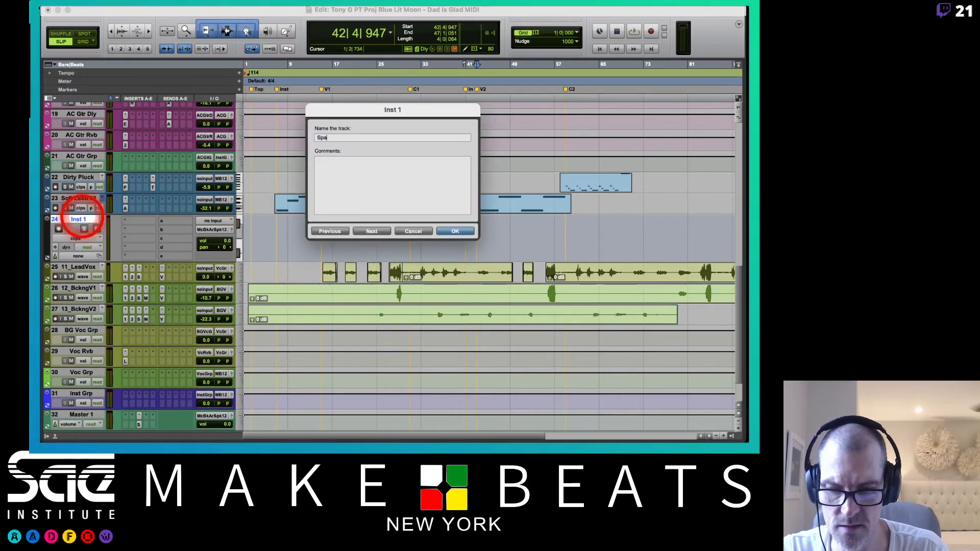
key("Return")
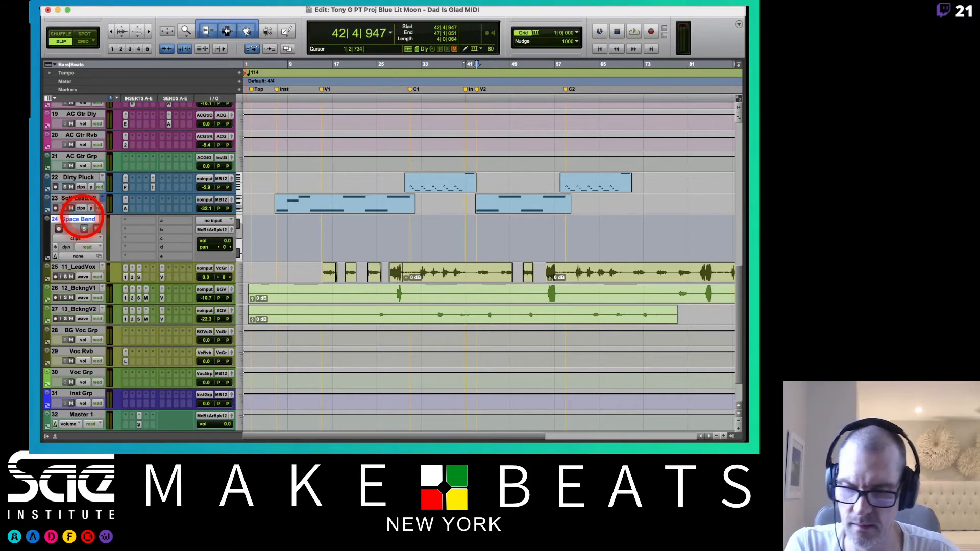
Step: Insert the Reaktor 6 (mono/stereo) instrument in the first insert slot of the Space Bend track
left_click(136, 220)
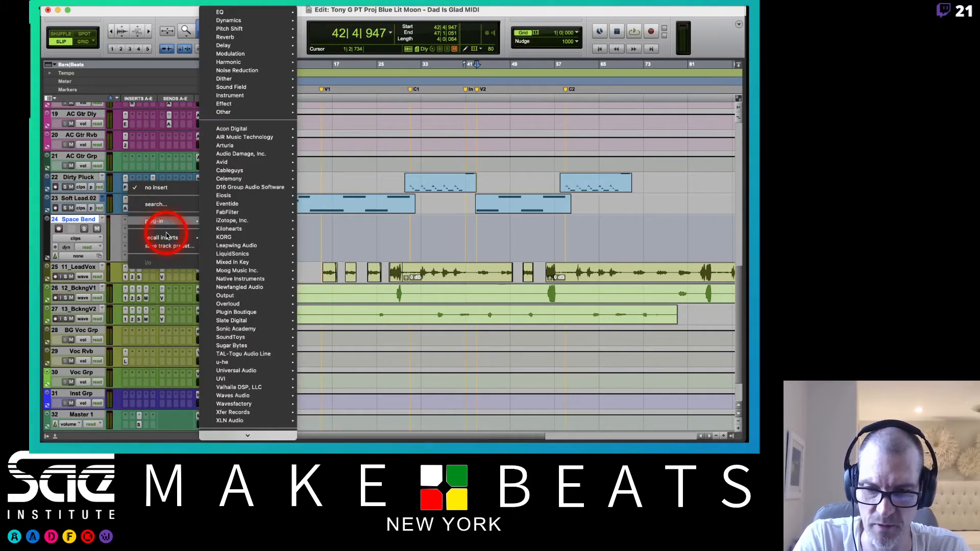
mouse_move(193, 221)
mouse_move(269, 97)
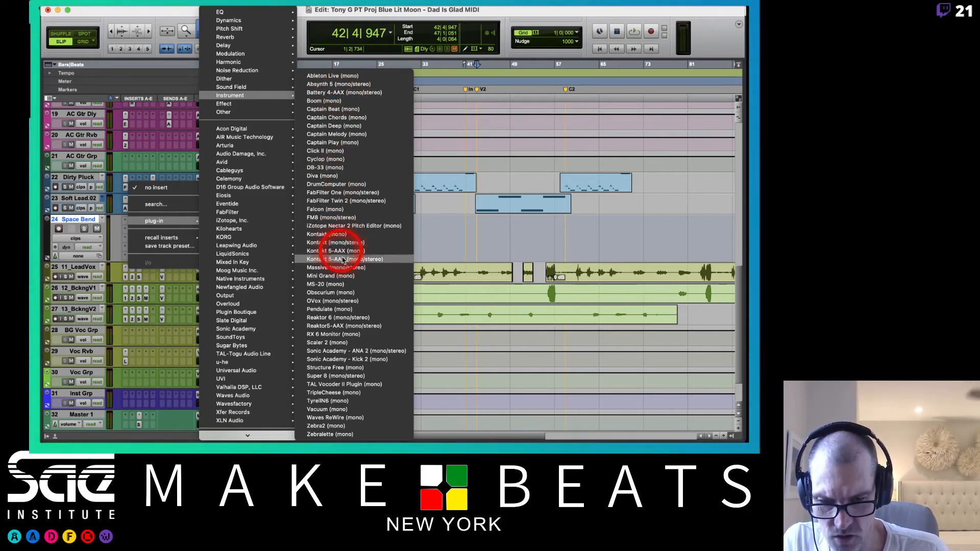
left_click(353, 319)
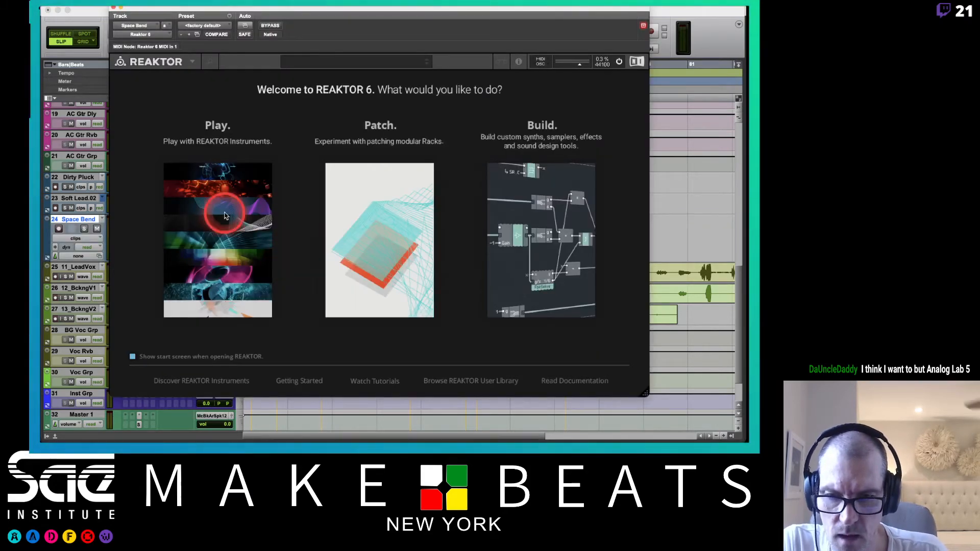
Step: Choose to play Reaktor instruments, enlarge the player library list and select Monark in it
left_click(224, 216)
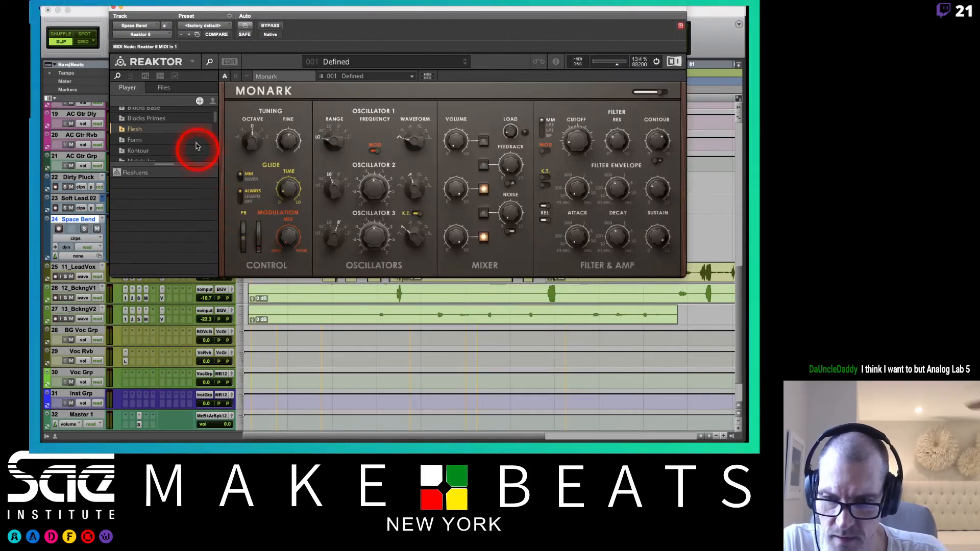
left_click_drag(164, 162, 159, 219)
scroll(186, 170, "down", 2)
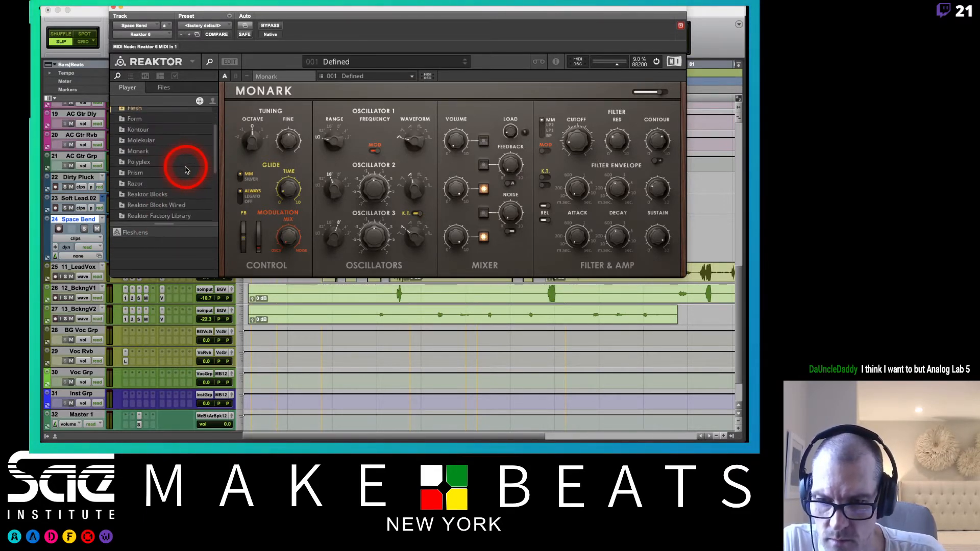
left_click(140, 153)
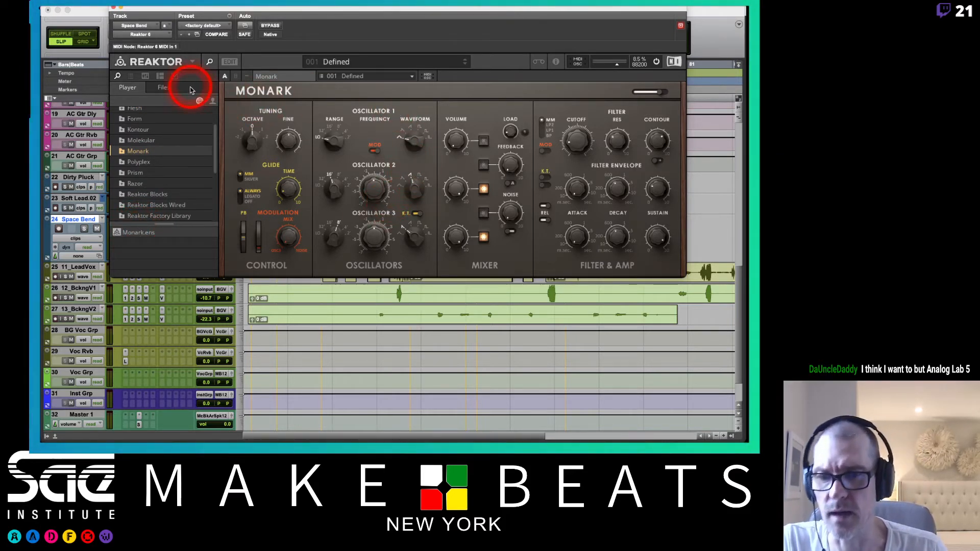
Step: Expand Monark's embedded snapshots and load Tonextro from the 002 Lead bank
left_click(131, 75)
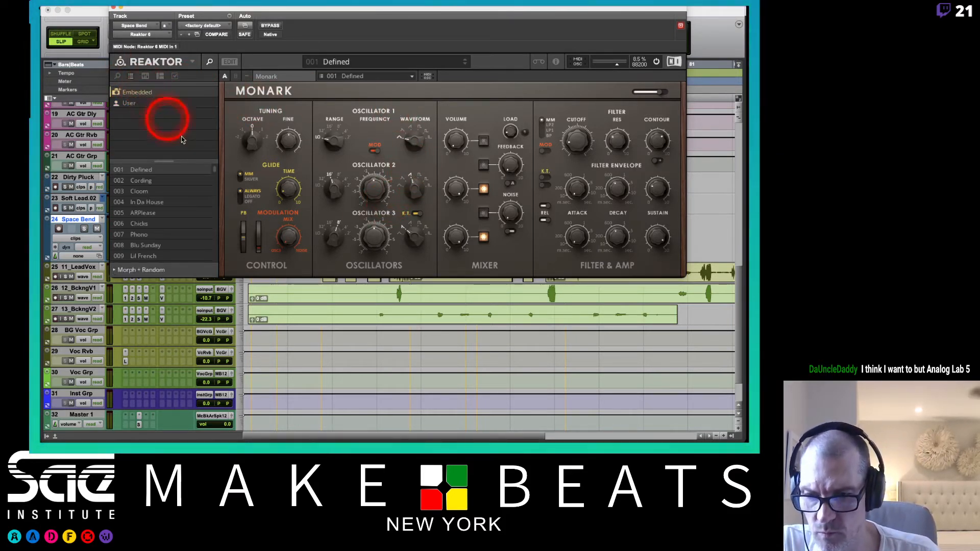
left_click(116, 92)
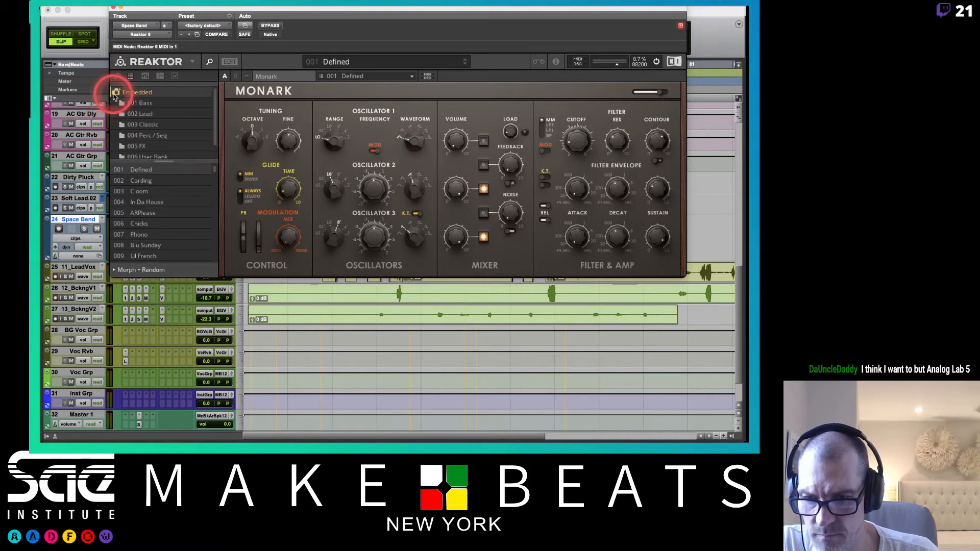
left_click(160, 117)
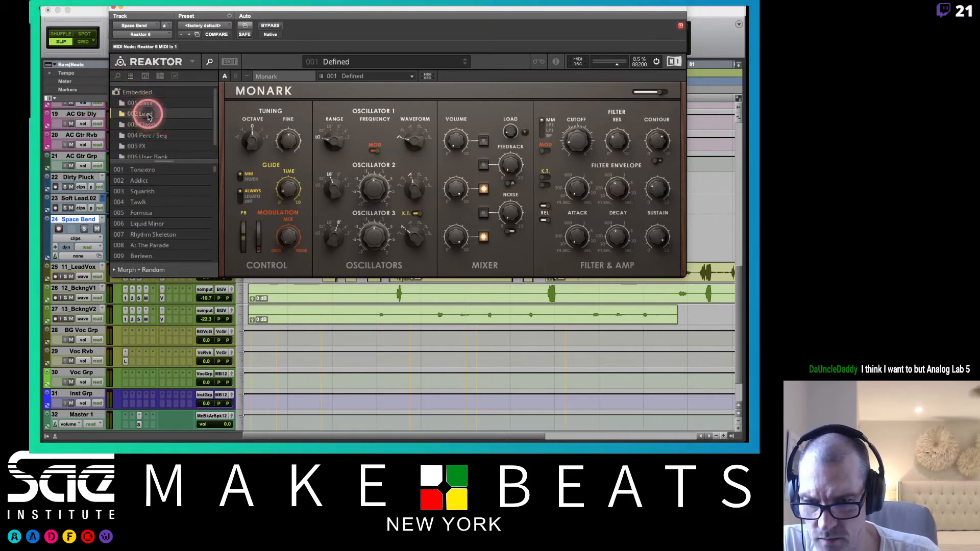
left_click(145, 169)
Step: Move the Reaktor window off the track controls and lower the Space Bend volume to -27.9 dB
left_click_drag(188, 7, 367, 6)
left_click_drag(227, 241, 230, 260)
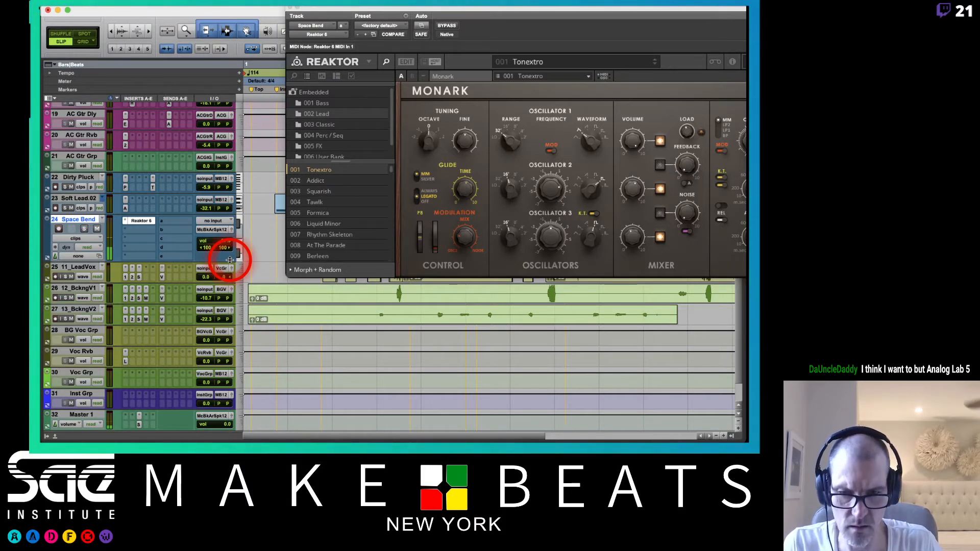
Step: Audition the snapshots in Monark's 003 Classic bank from Defined through ARPlease and load Chicks
left_click(357, 134)
scroll(357, 131, "down", 1)
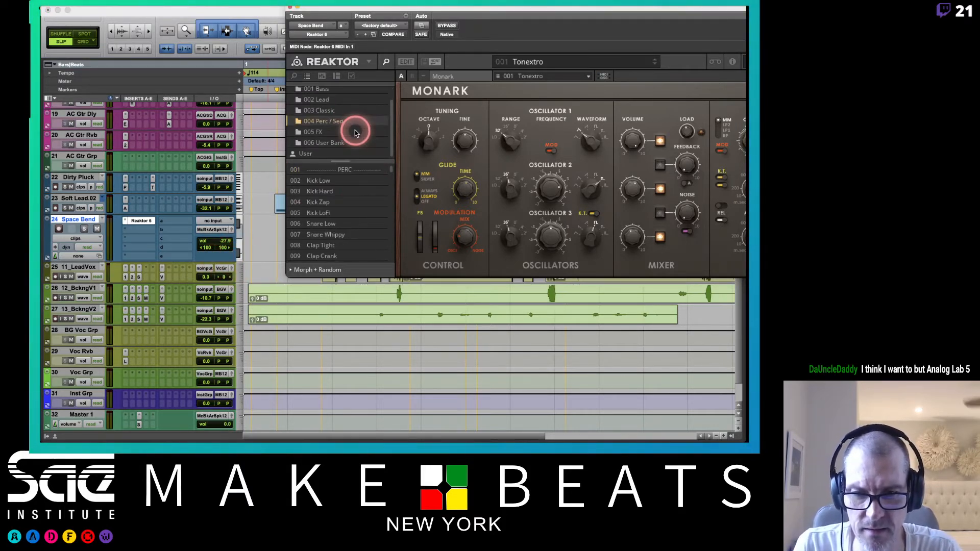
left_click(347, 112)
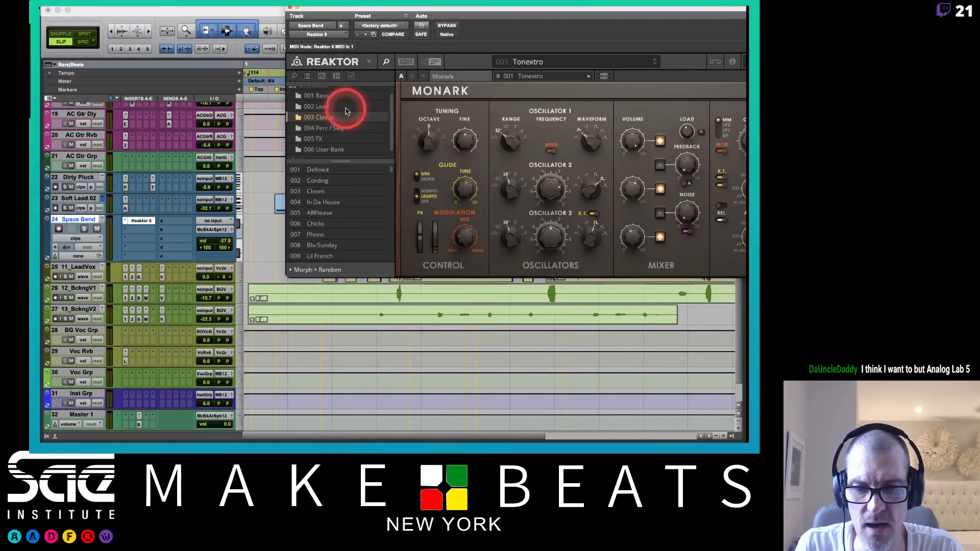
left_click(319, 172)
left_click(324, 185)
left_click(324, 191)
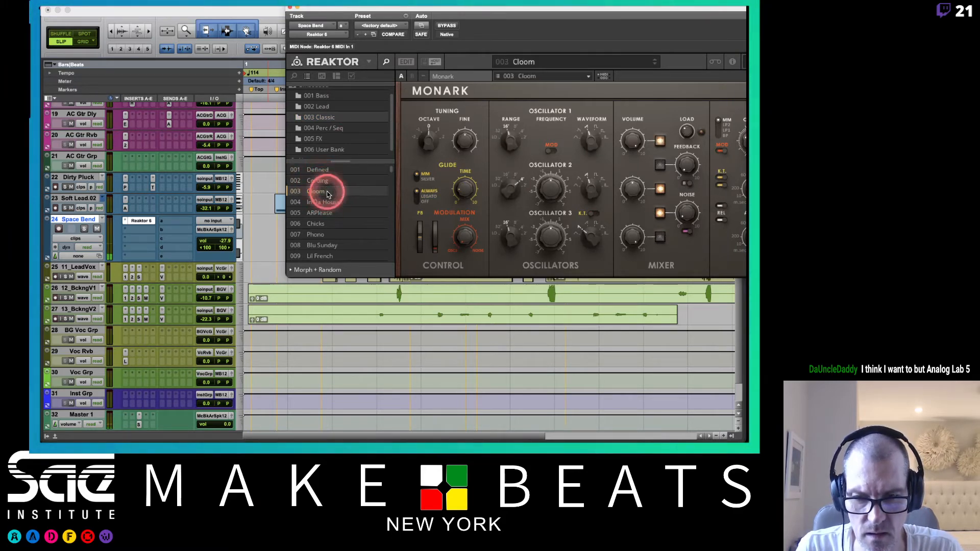
left_click(332, 203)
left_click(331, 213)
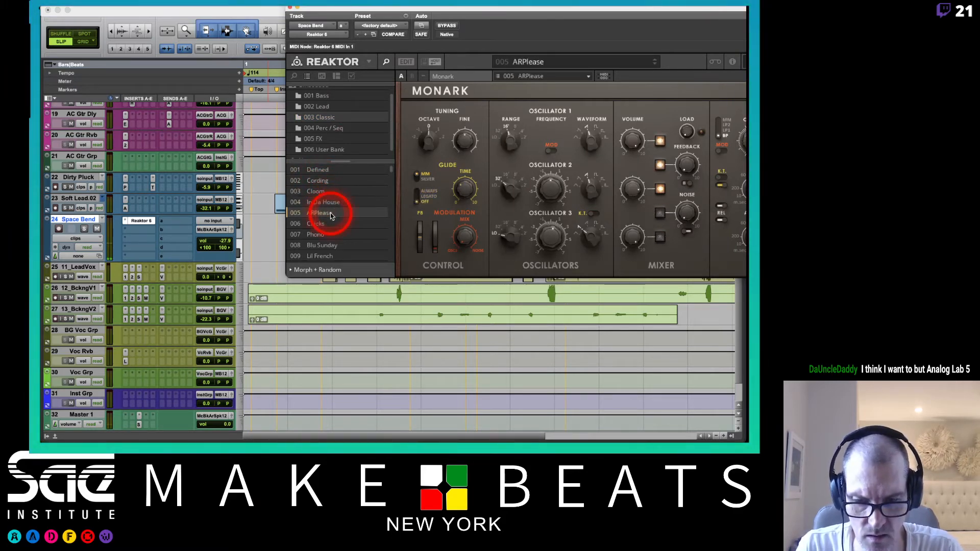
key("Down")
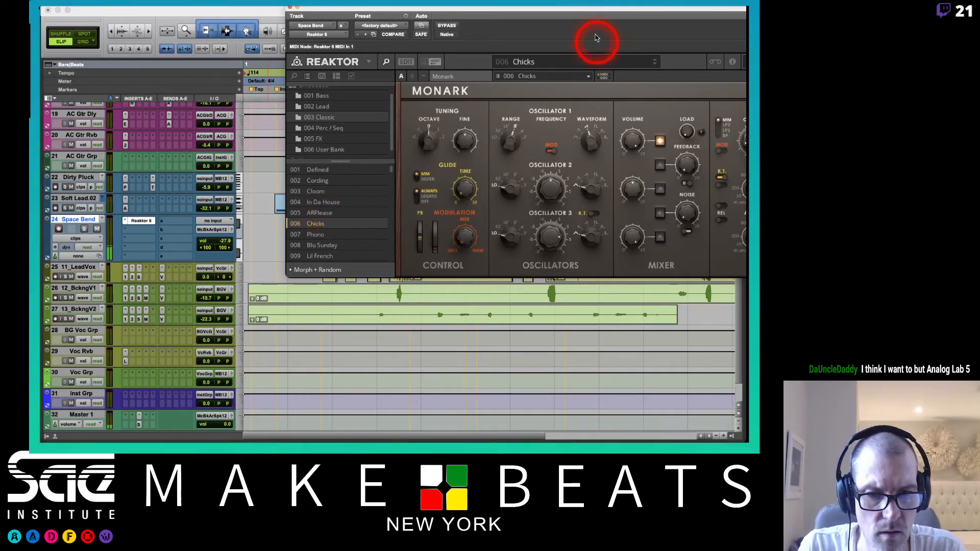
Step: Reposition the Reaktor window so the whole Monark panel, including Filter & Amp, fits on screen
left_click_drag(592, 11, 501, 15)
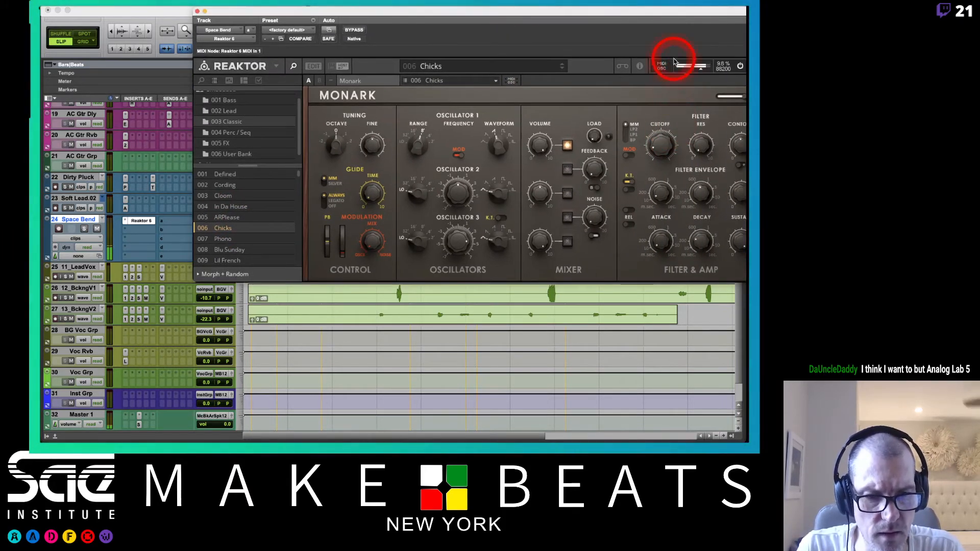
mouse_move(678, 4)
left_click_drag(667, 22, 591, 17)
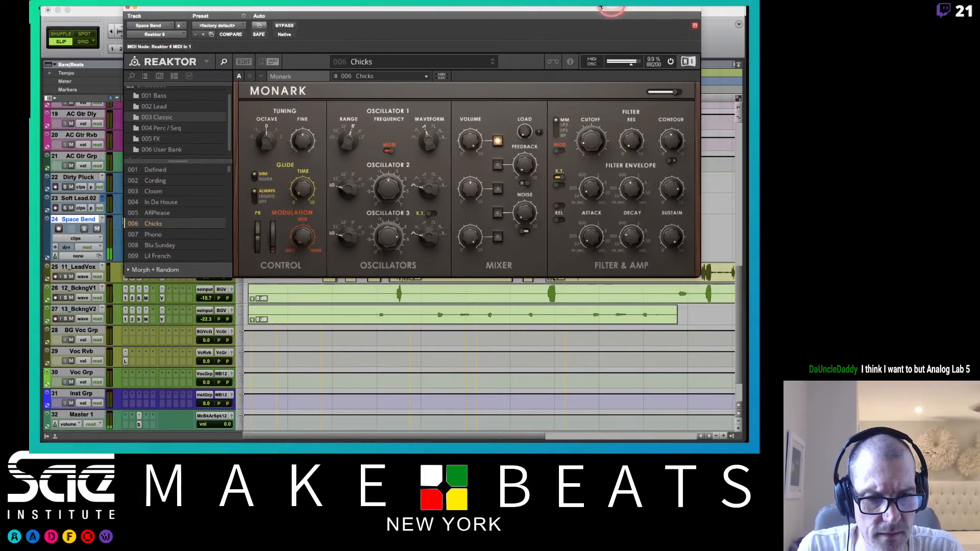
mouse_move(657, 156)
left_mouse_down()
mouse_move(661, 146)
mouse_move(659, 156)
mouse_move(641, 156)
left_mouse_up()
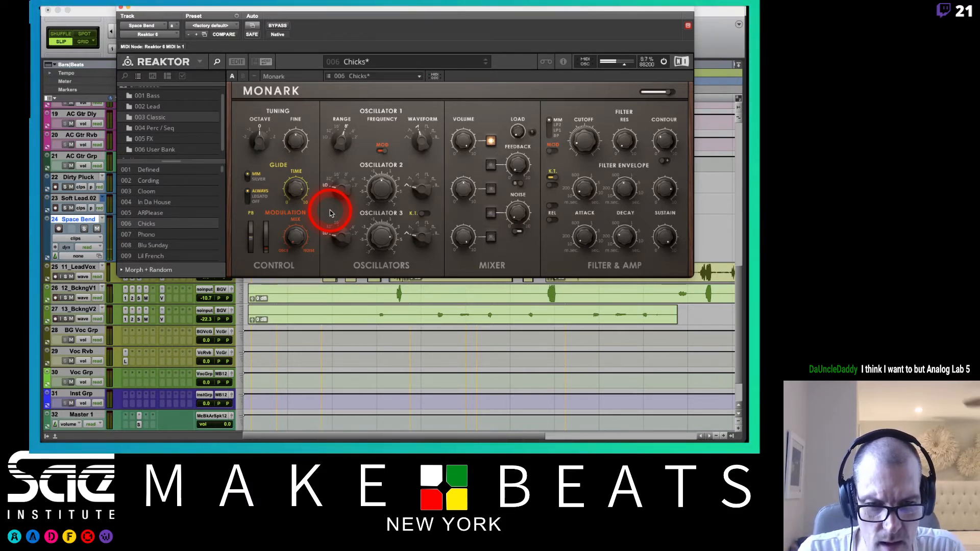
Step: Increase the pitch bend range in Monark's B view and return to the main synth view
left_click(243, 76)
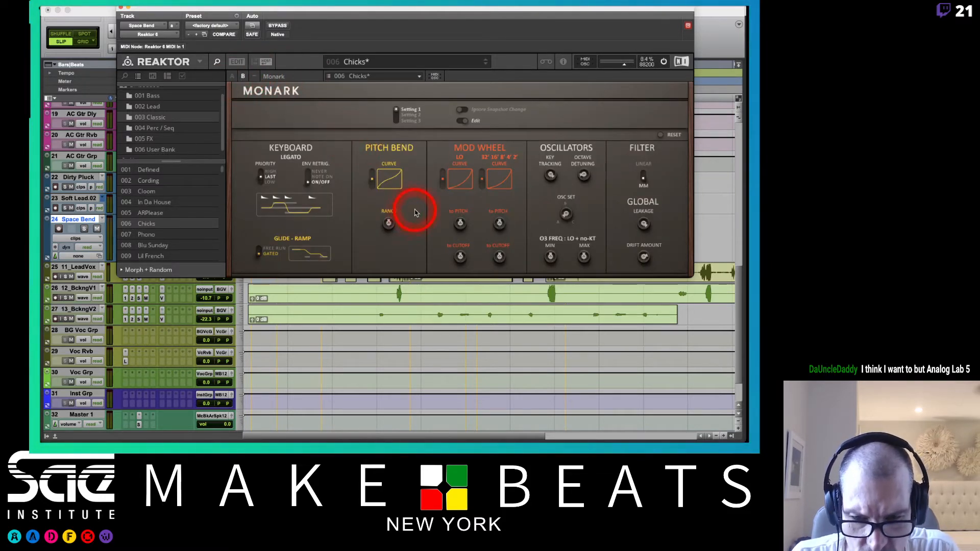
left_click_drag(389, 227, 389, 212)
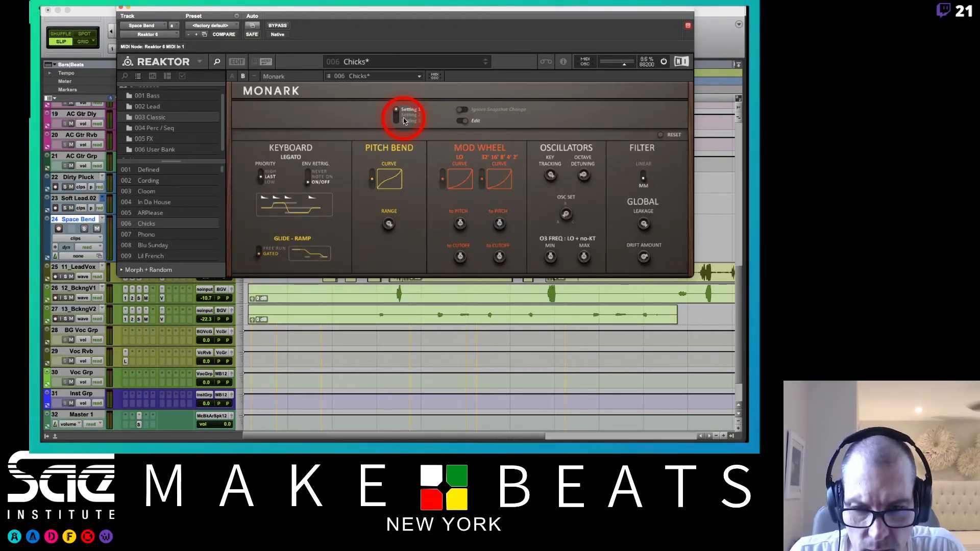
left_click(232, 76)
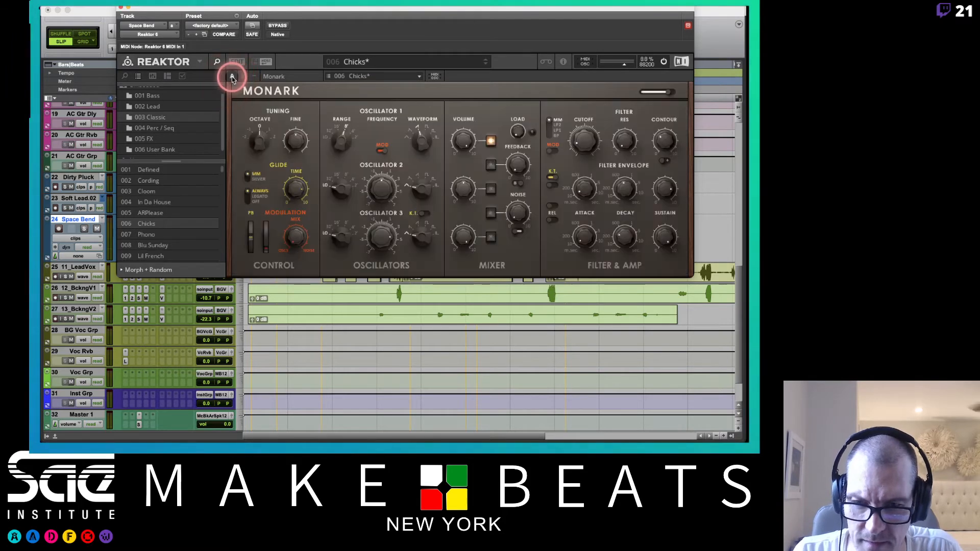
Step: Adjust Monark's filter cutoff upward to brighten the Chicks sound
left_click(412, 147)
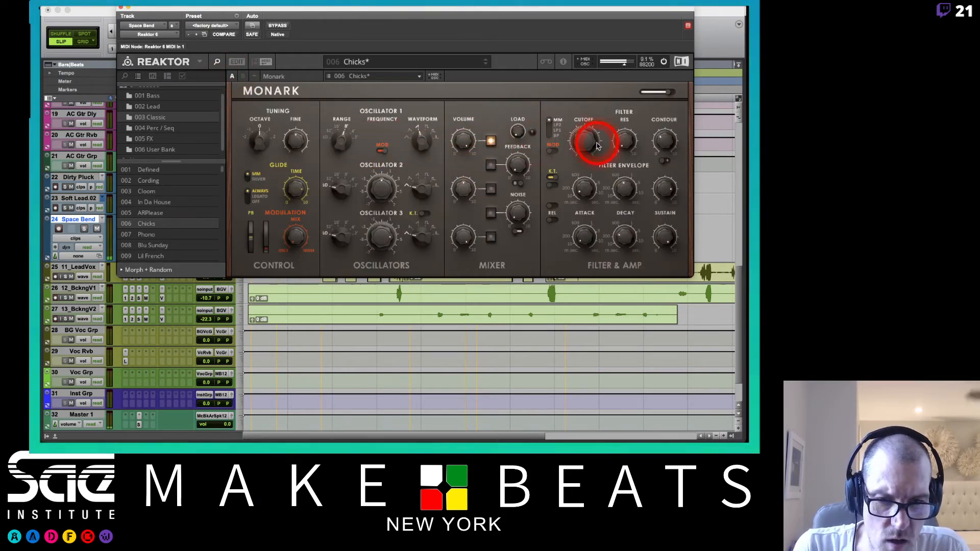
mouse_move(589, 142)
left_mouse_down()
mouse_move(589, 84)
mouse_move(598, 78)
left_mouse_up()
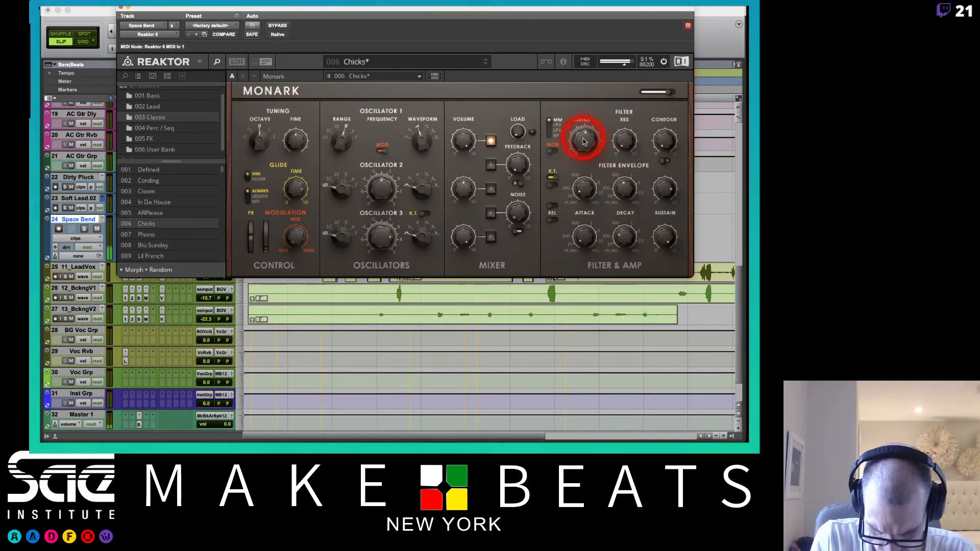
left_click_drag(585, 145, 580, 128)
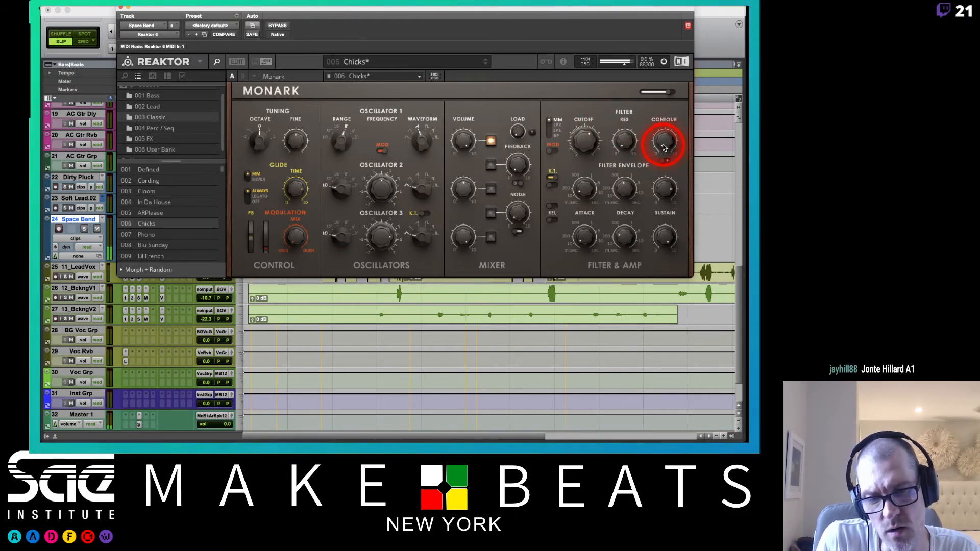
Step: Adjust Monark's filter contour and cutoff for the Chicks sound and close the Reaktor window
left_click_drag(663, 145, 669, 63)
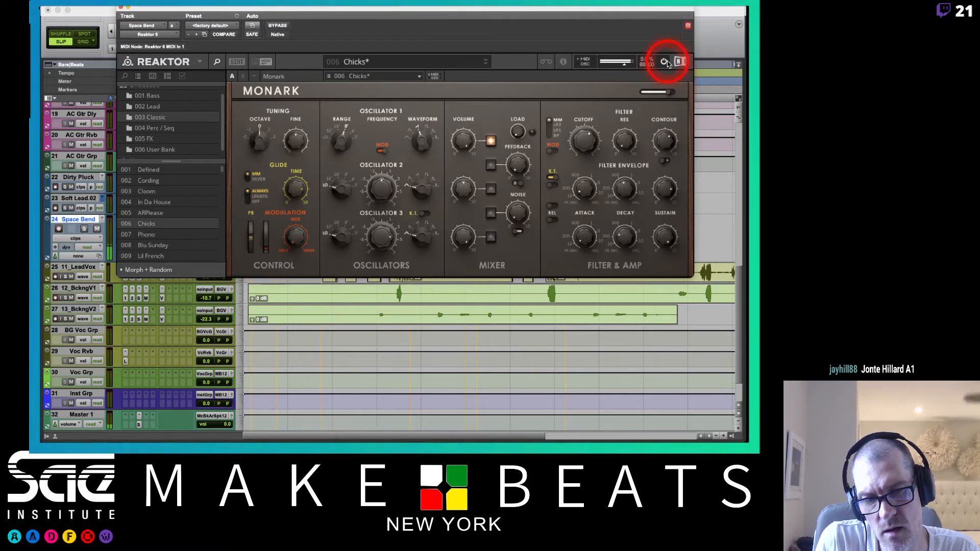
left_click_drag(587, 138, 624, 172)
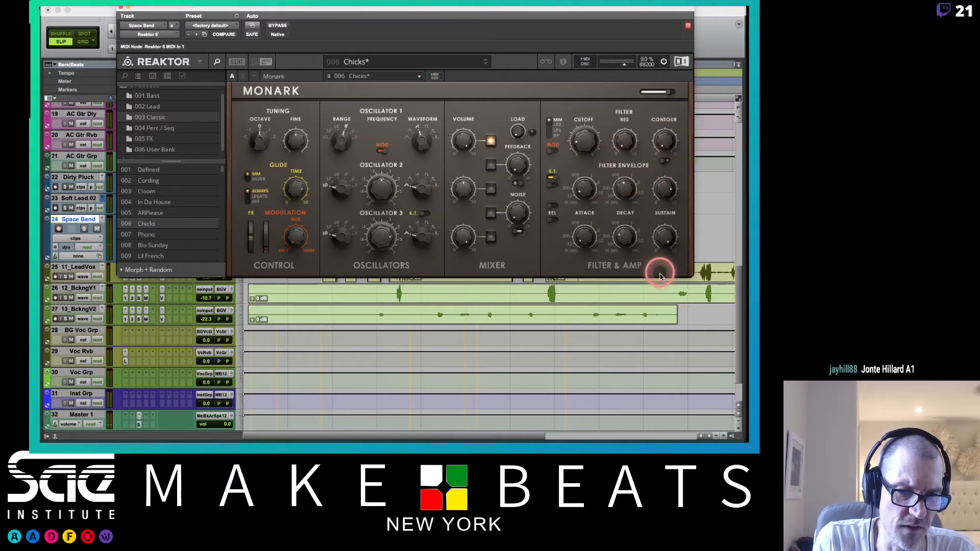
left_click(584, 104)
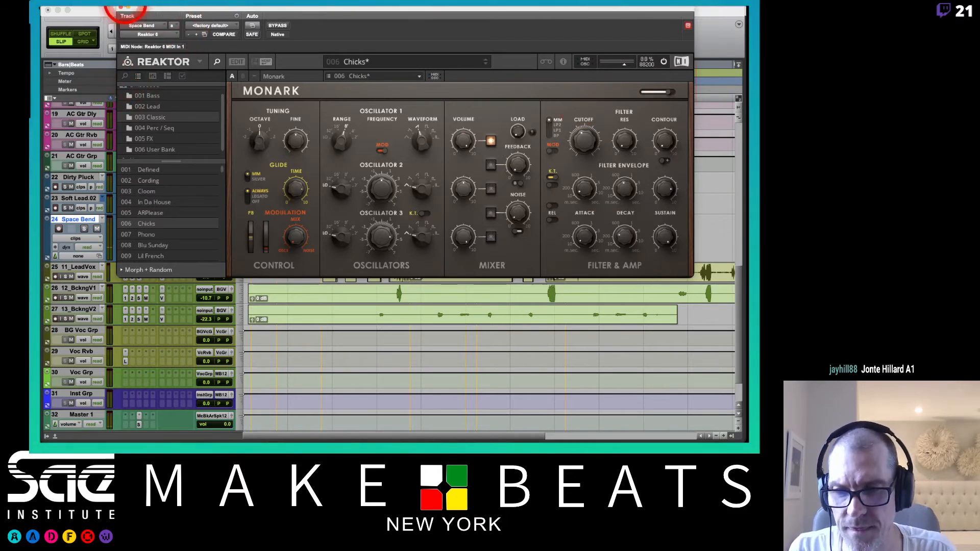
left_click(102, 11)
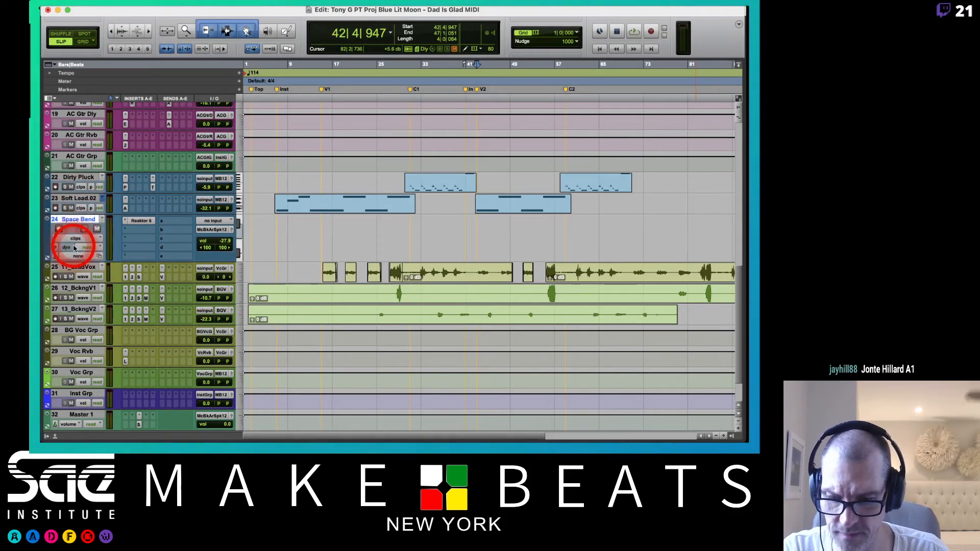
Step: Create two new stereo Aux Input tracks in ticks directly below the Space Bend track
key("super+shift+n")
key("super+Down")
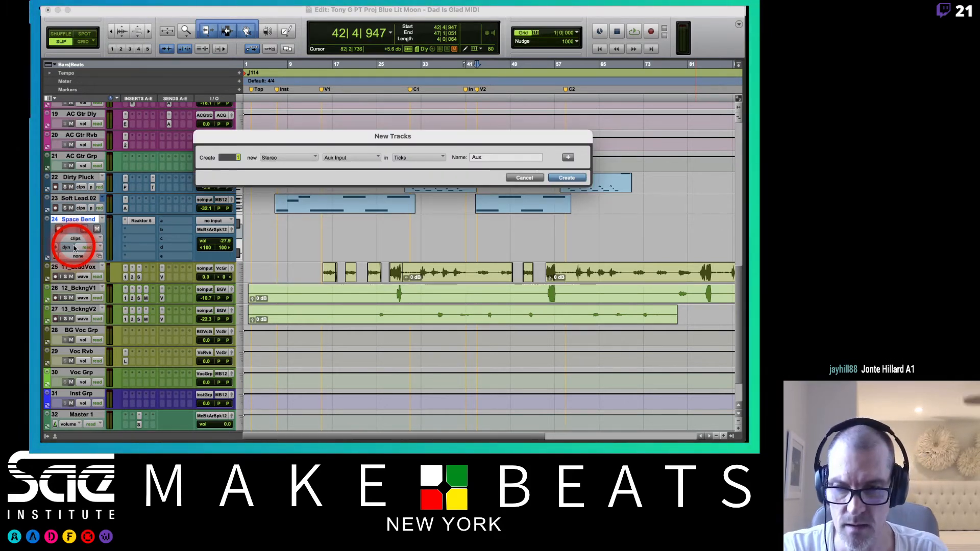
key("Tab")
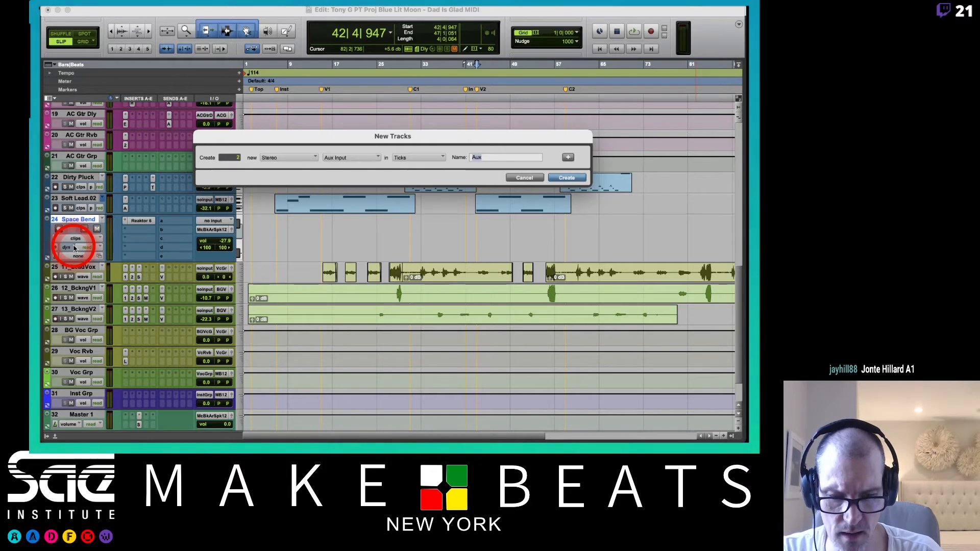
key("Return")
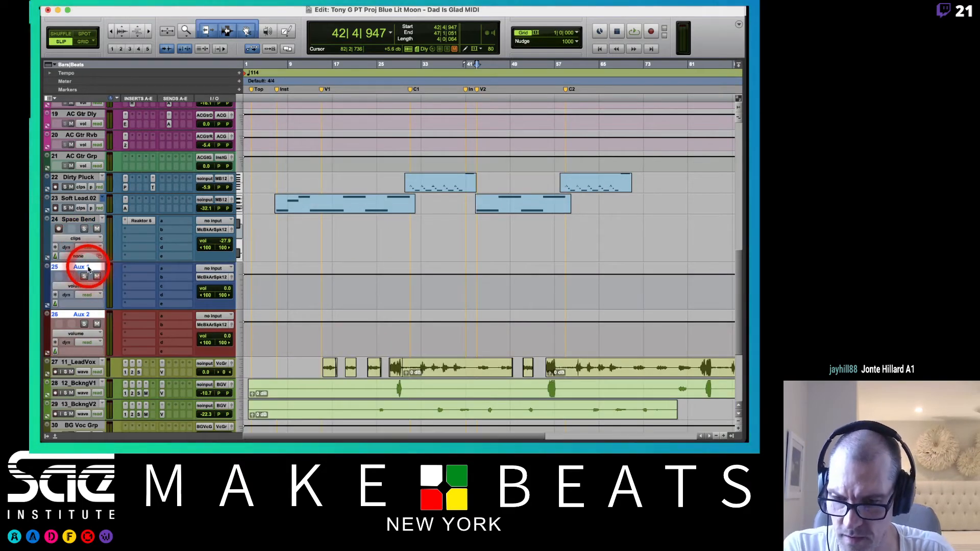
Step: Rename the two new aux tracks Syn Rvb and Syn Dly
double_click(87, 267)
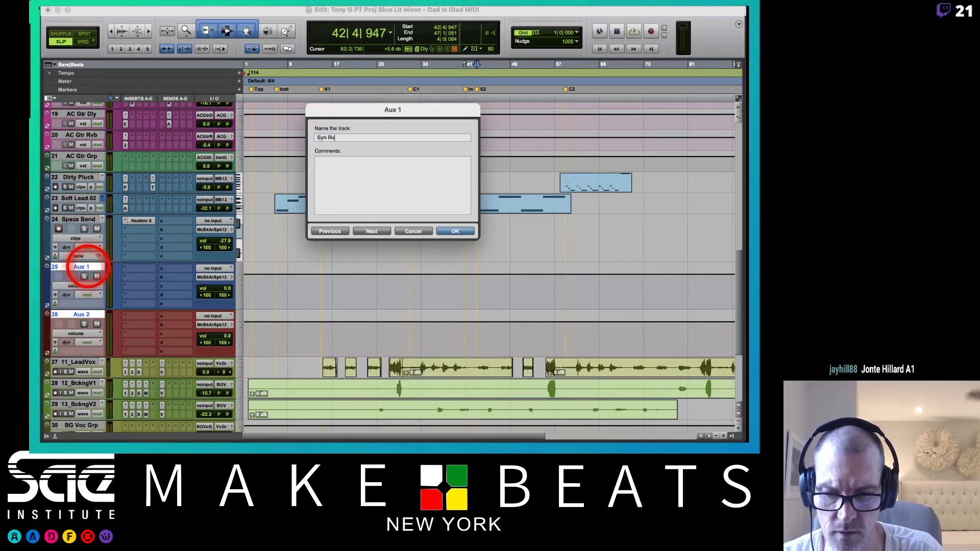
type("Syn Rvb")
key("super+Right")
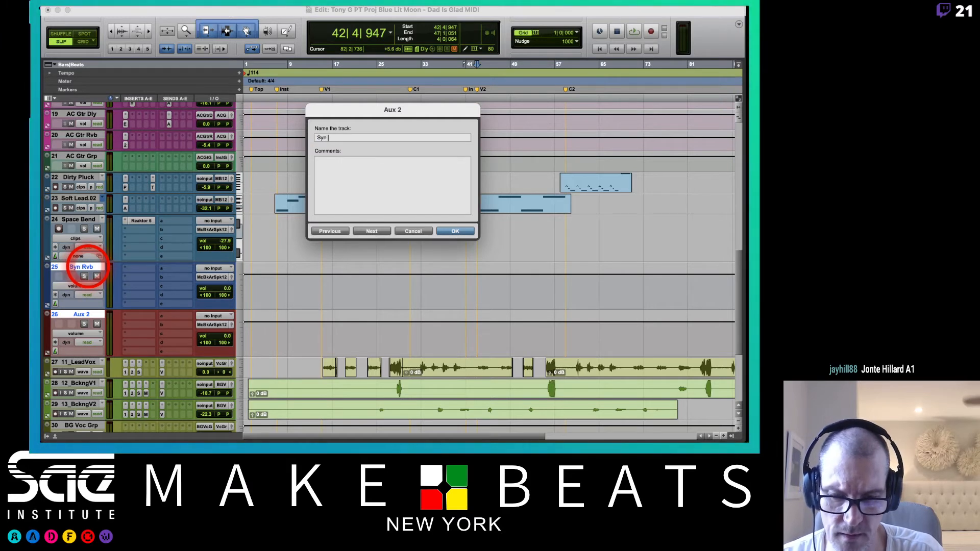
key("Return")
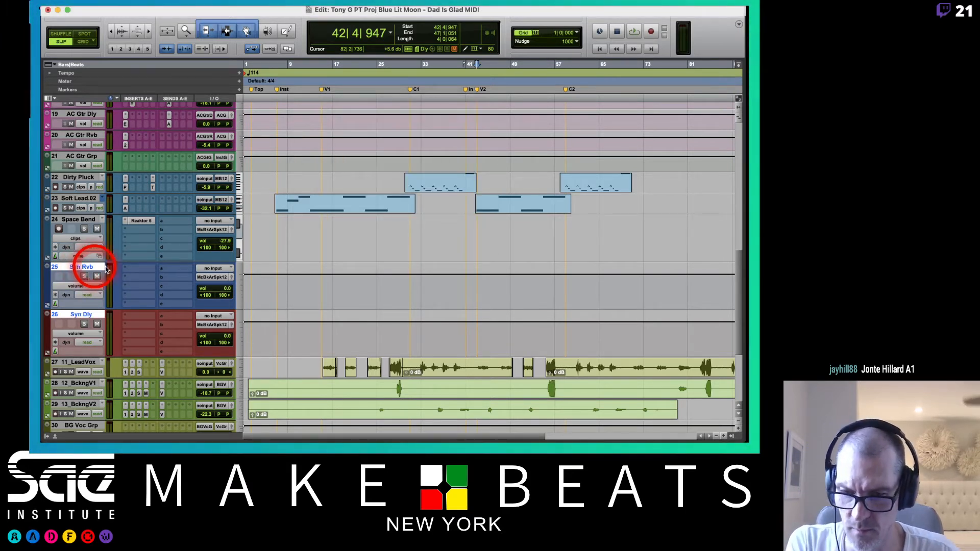
Step: Insert the stereo Blackhole reverb in the first insert slot of the Syn Rvb track
left_click(132, 269)
mouse_move(156, 269)
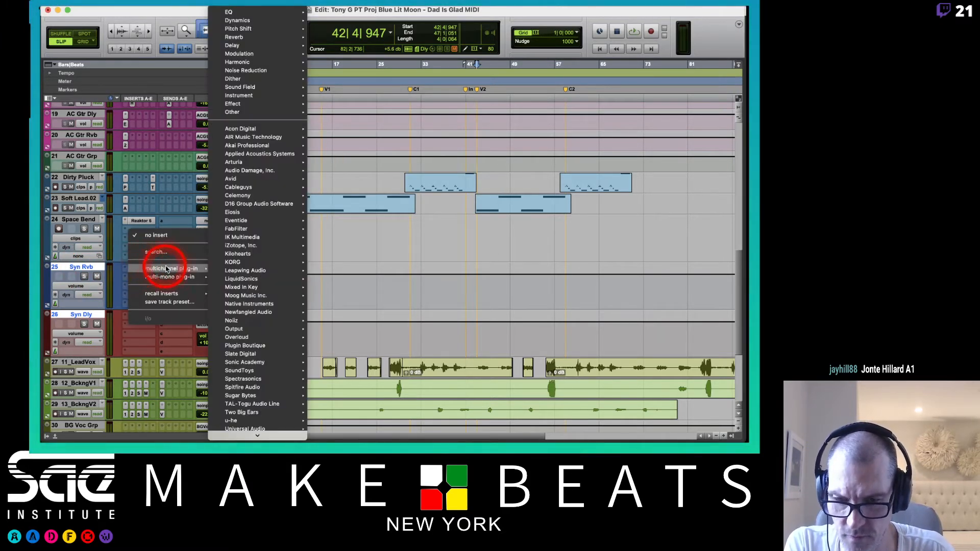
mouse_move(251, 36)
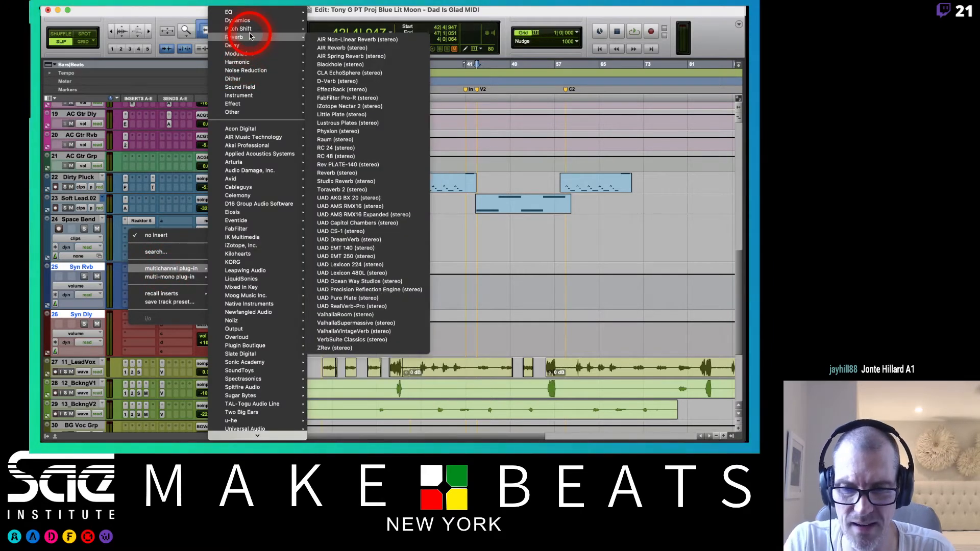
left_click(329, 65)
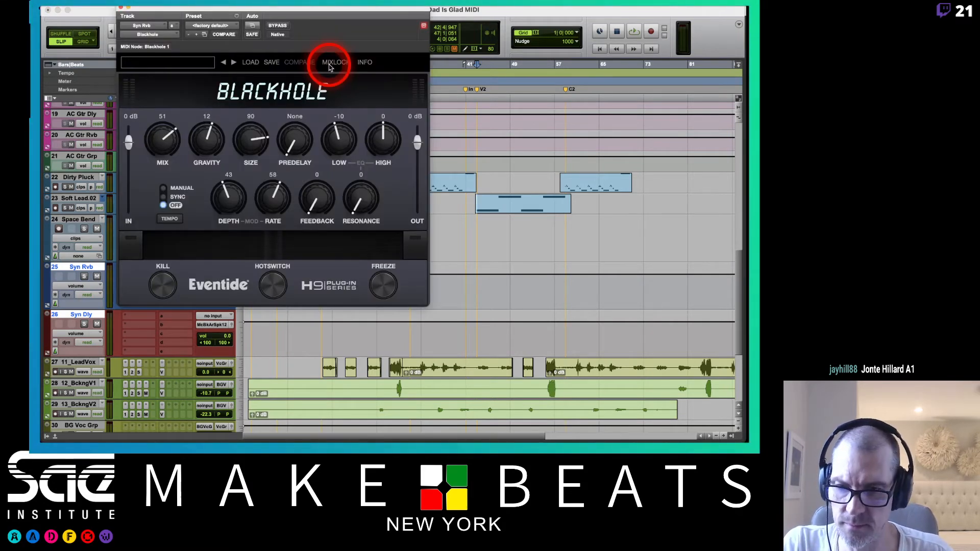
Step: Load Blackhole's Dreamscape factory preset, set its mix to 100, and close the plug-in window
left_click(166, 62)
mouse_move(206, 74)
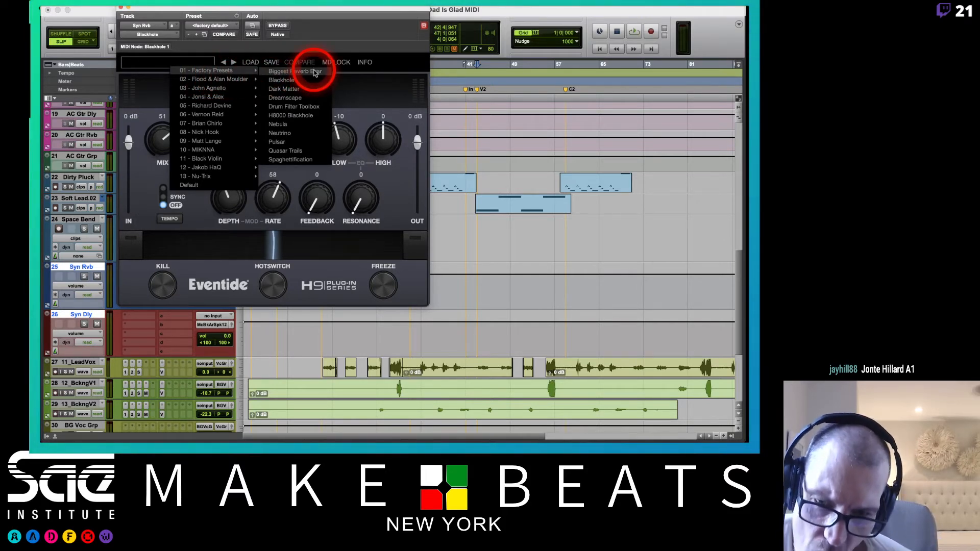
left_click(308, 97)
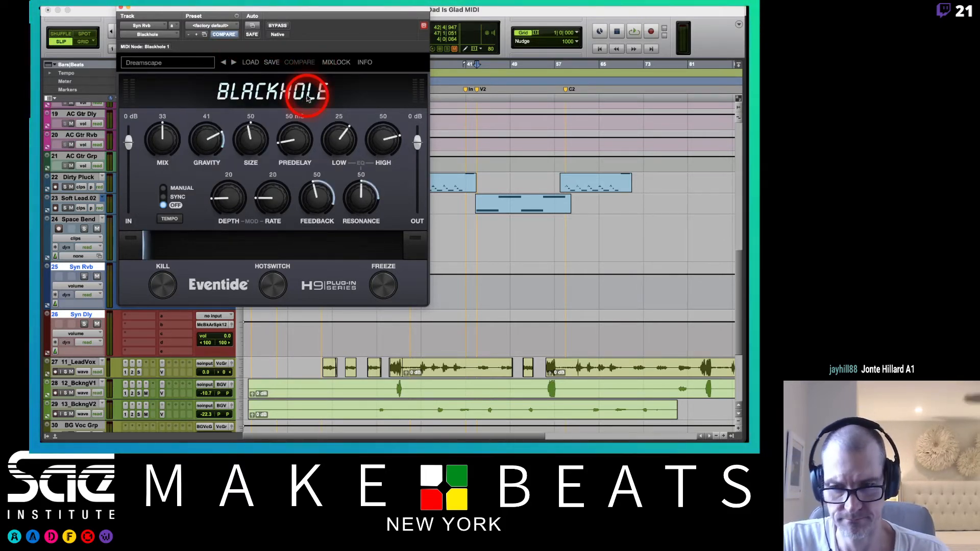
left_click_drag(168, 144, 140, 11)
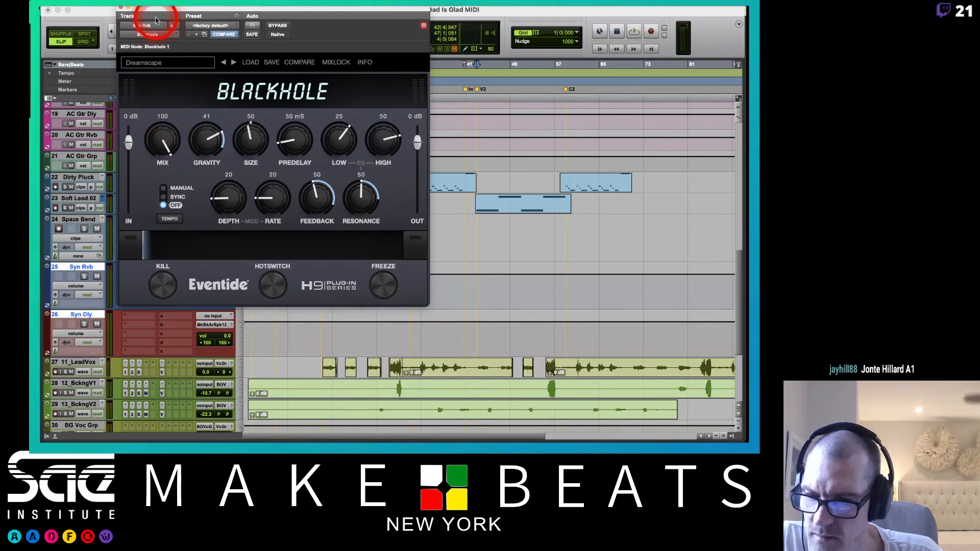
left_click(127, 9)
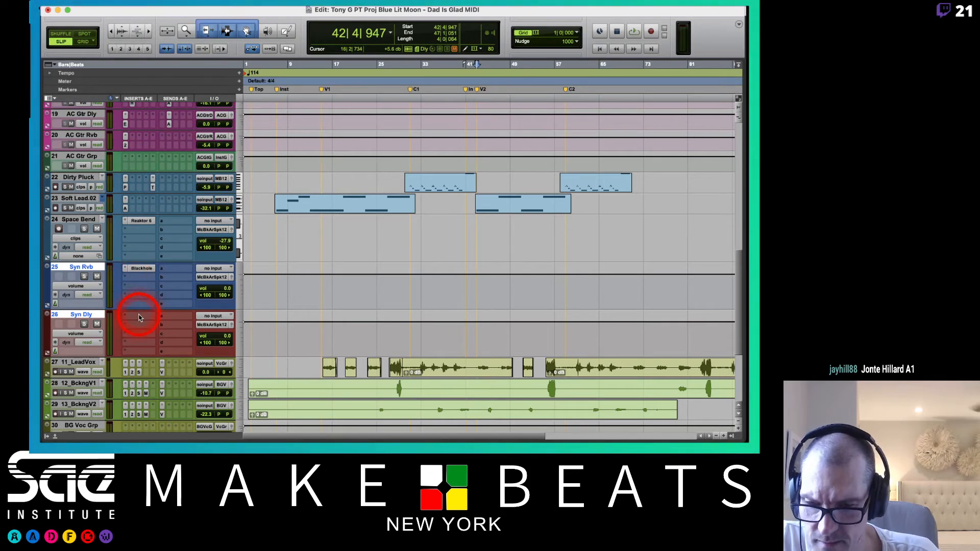
Step: Insert the stereo FabFilter Timeless 3 delay in the first insert slot of the Syn Dly track
left_click(135, 286)
mouse_move(204, 318)
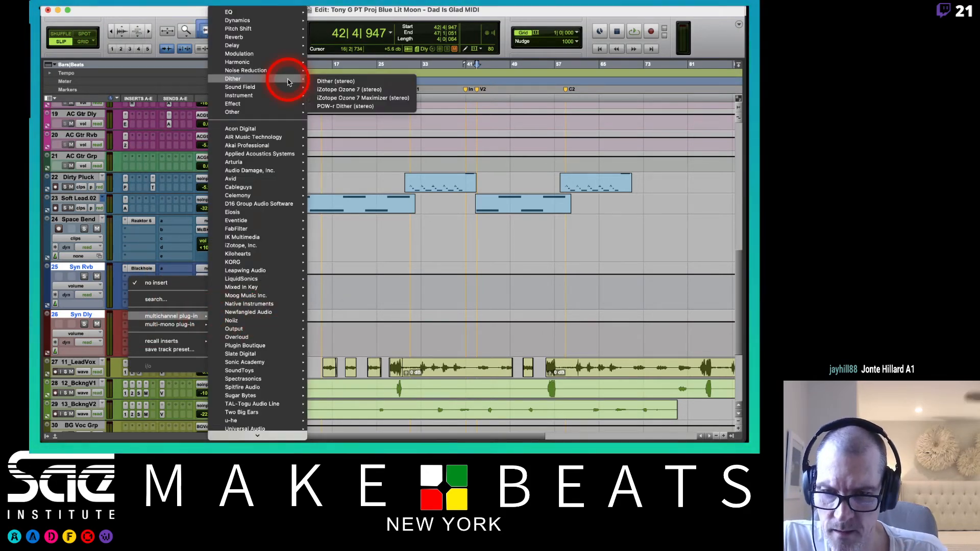
mouse_move(271, 47)
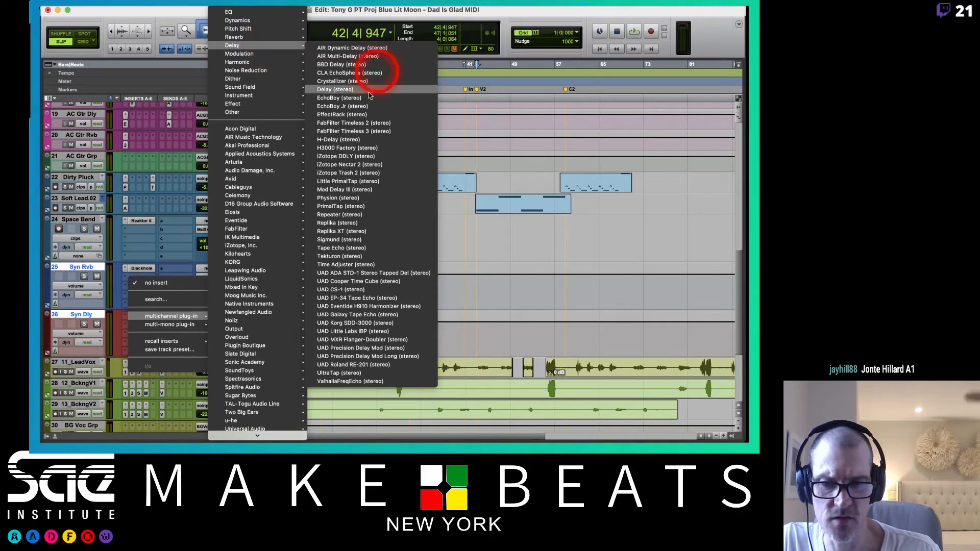
left_click(356, 133)
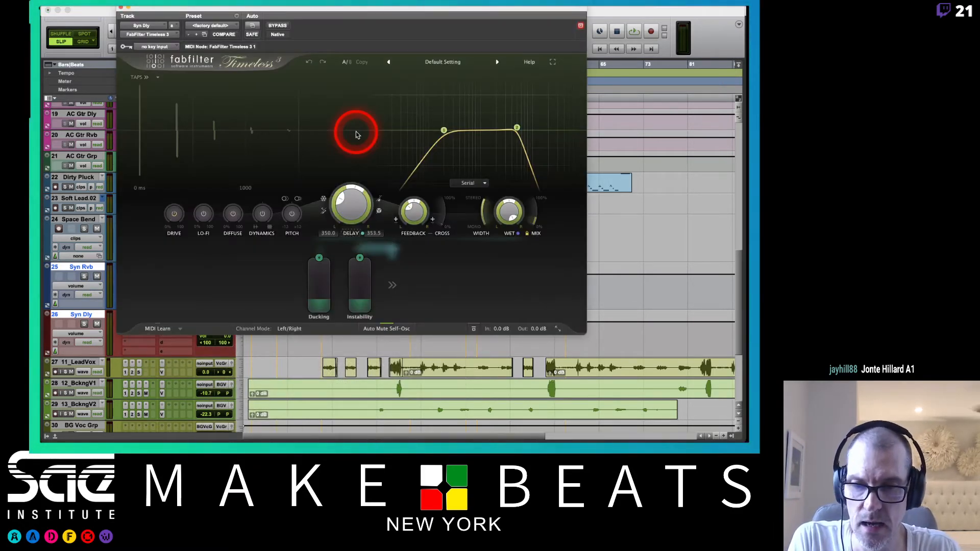
Step: Load the Long preset General - Dark Endless Evolved bM in Timeless 3 and move its window clear of the track controls
left_click(429, 63)
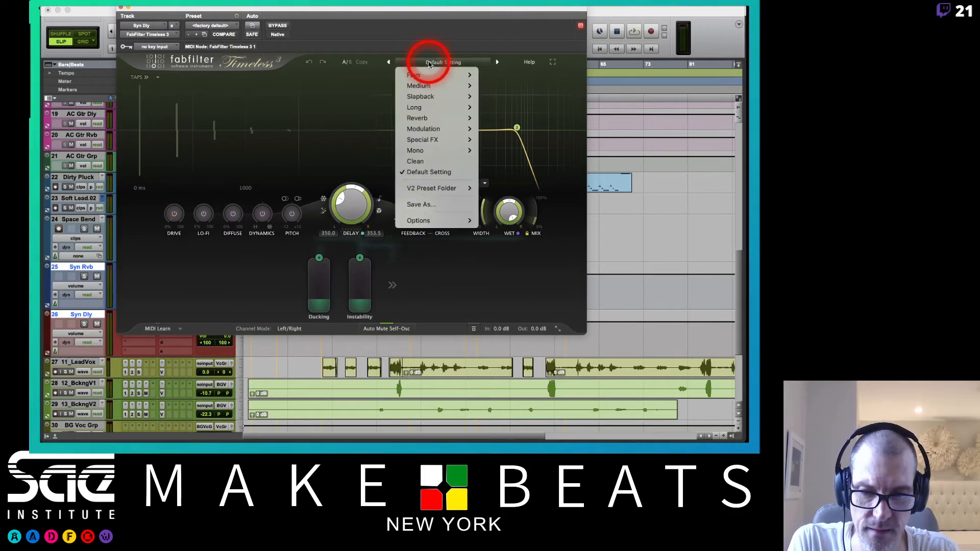
mouse_move(427, 107)
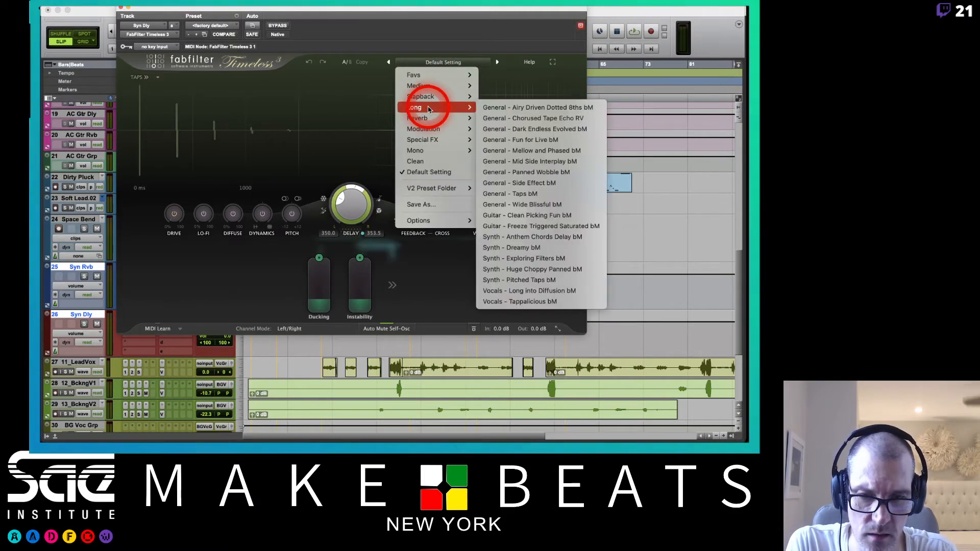
left_click(549, 130)
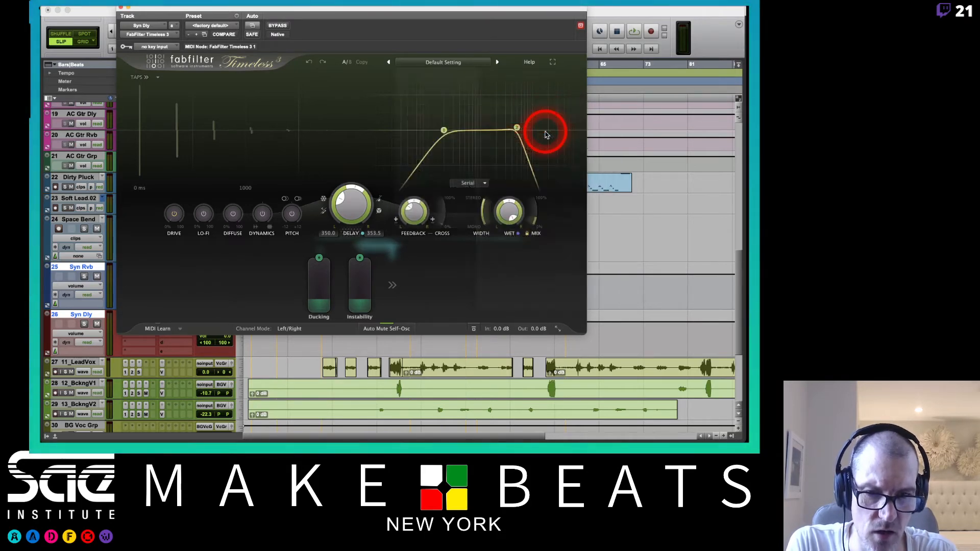
left_click_drag(219, 10, 551, 115)
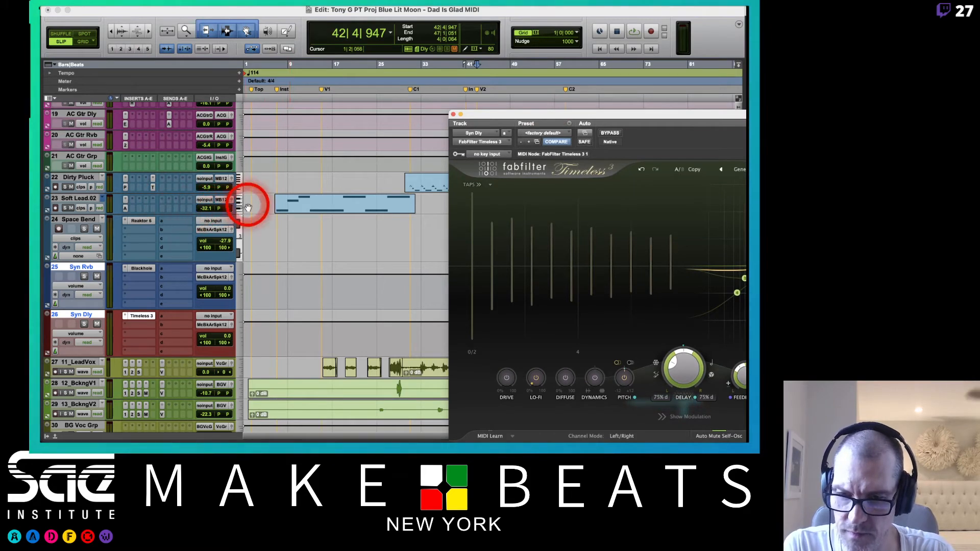
Step: Add a send from Space Bend to the Syn Rvb track at 0.0 dB and move the send window off the track controls
right_click(144, 233)
key("Escape")
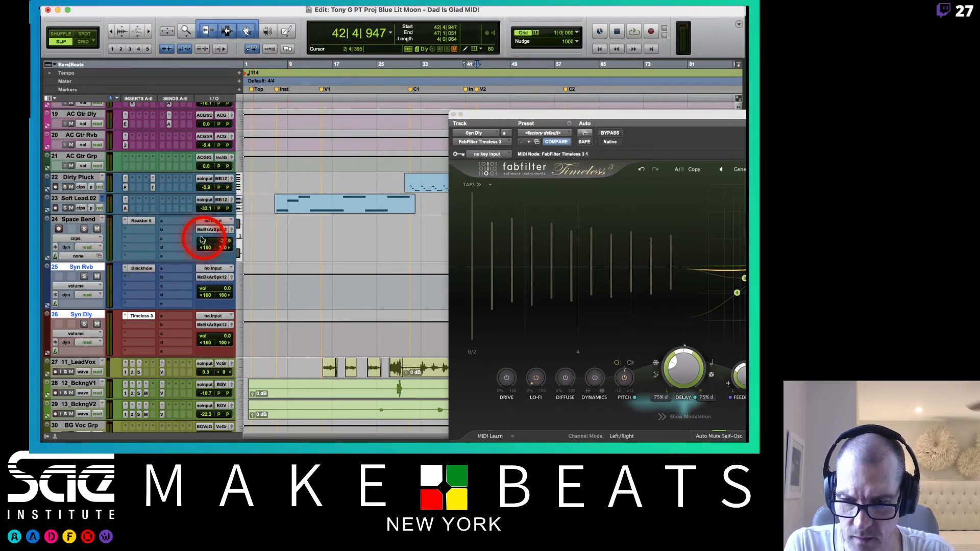
left_click(179, 225)
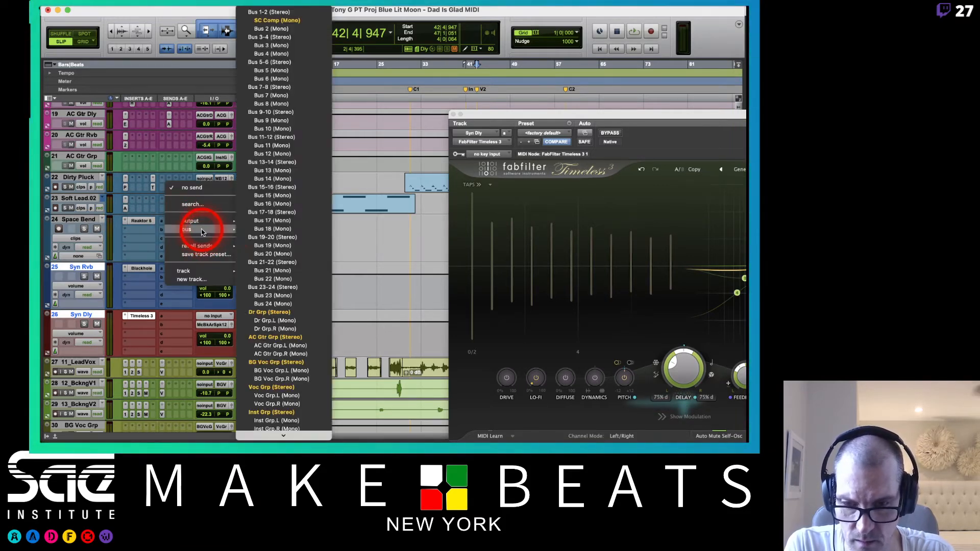
mouse_move(202, 270)
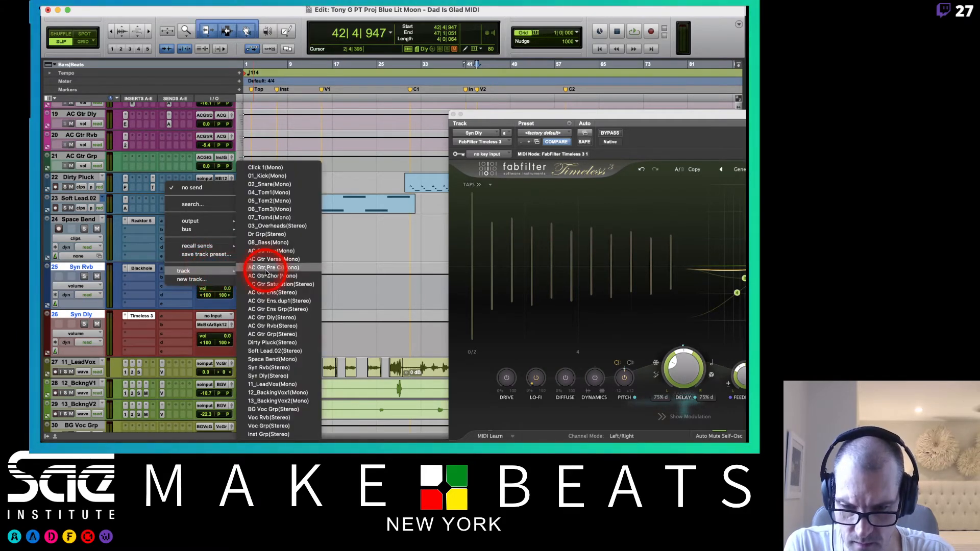
left_click(276, 368)
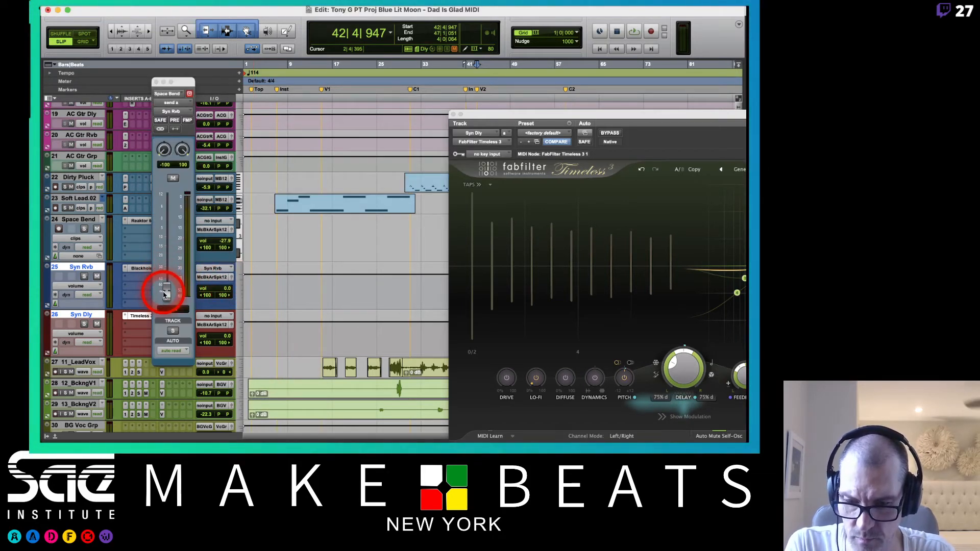
left_click(165, 293, "alt")
left_click_drag(168, 81, 356, 55)
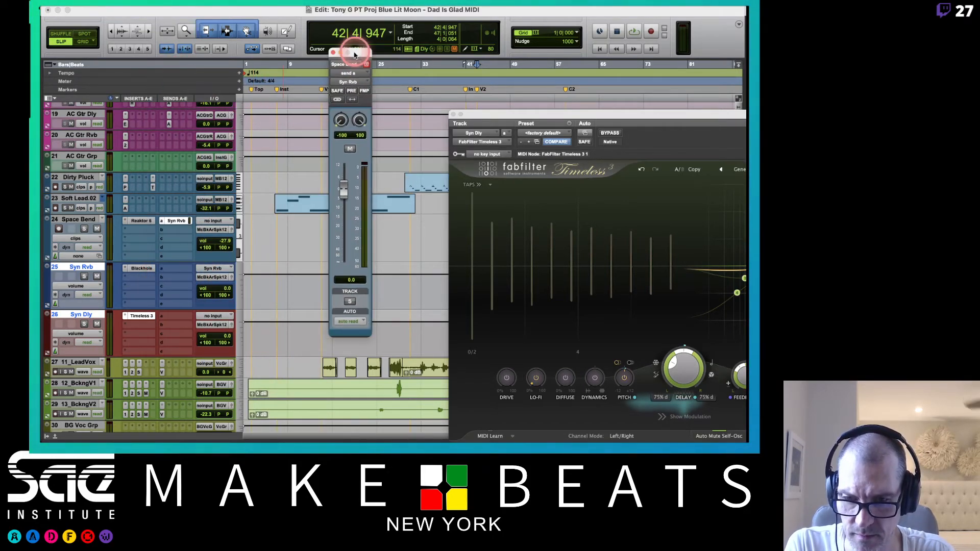
Step: Add a second send from Space Bend to the Syn Dly track with its level at 0.0 dB
left_click(183, 227)
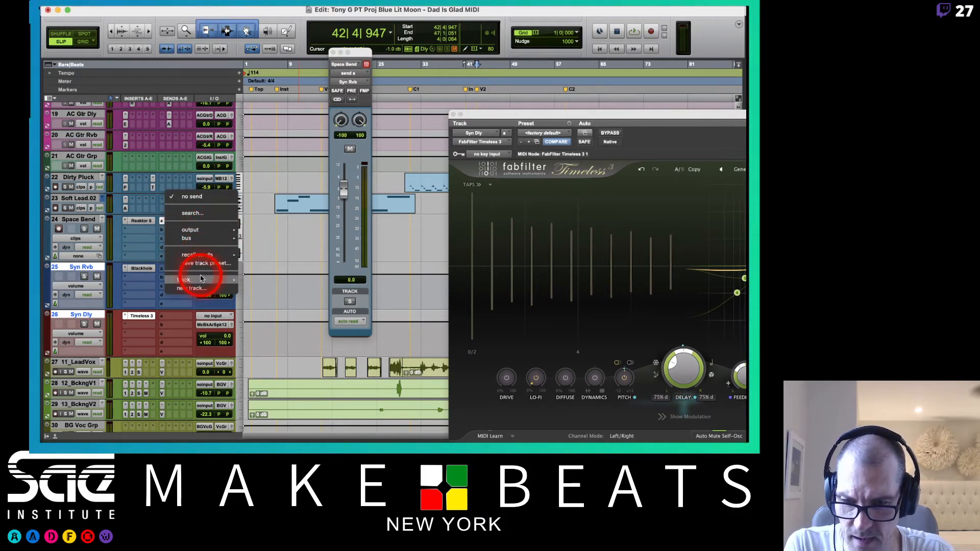
mouse_move(201, 278)
left_click(285, 380)
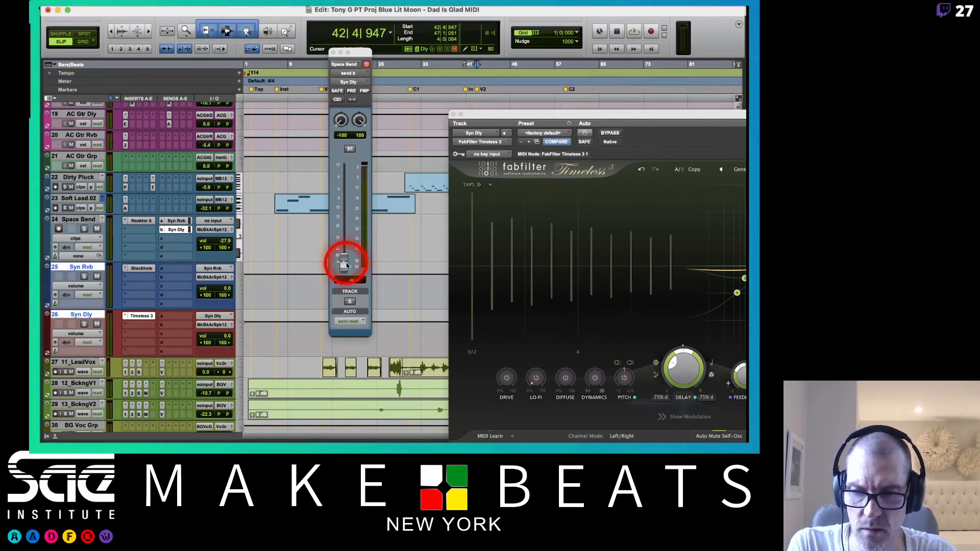
left_click(344, 265, "alt")
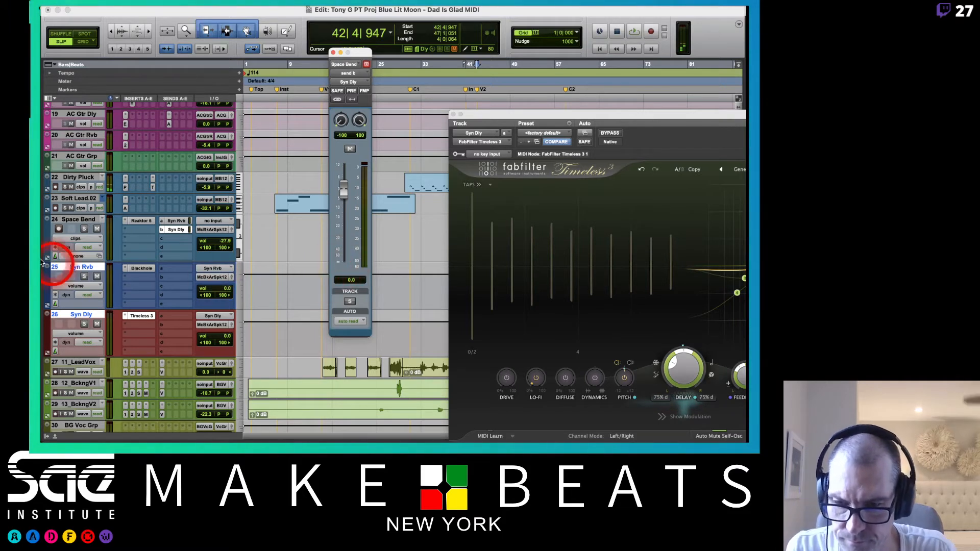
Step: Select and record-enable the Space Bend track, and reposition the Timeless 3 window so its whole panel fits on screen
left_click(74, 219)
left_click(59, 229)
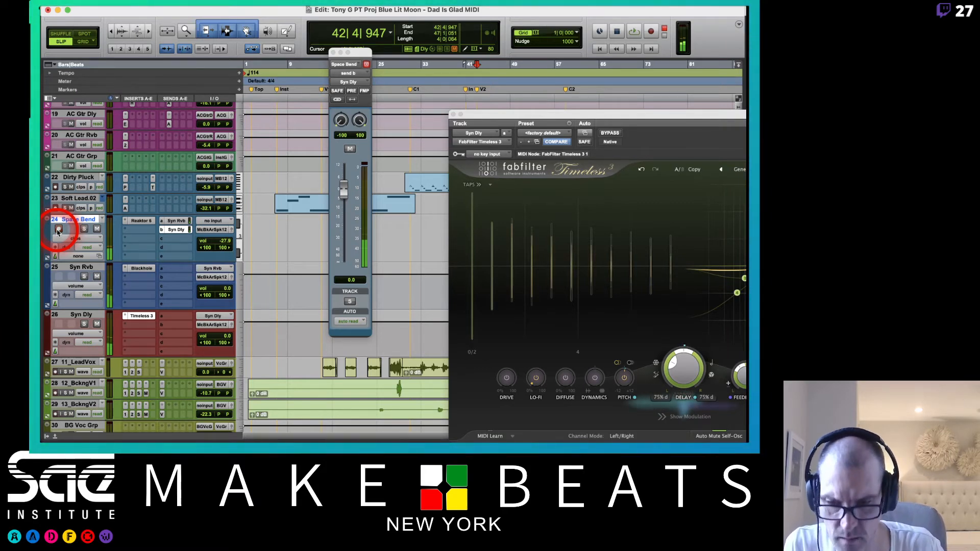
left_click(595, 102)
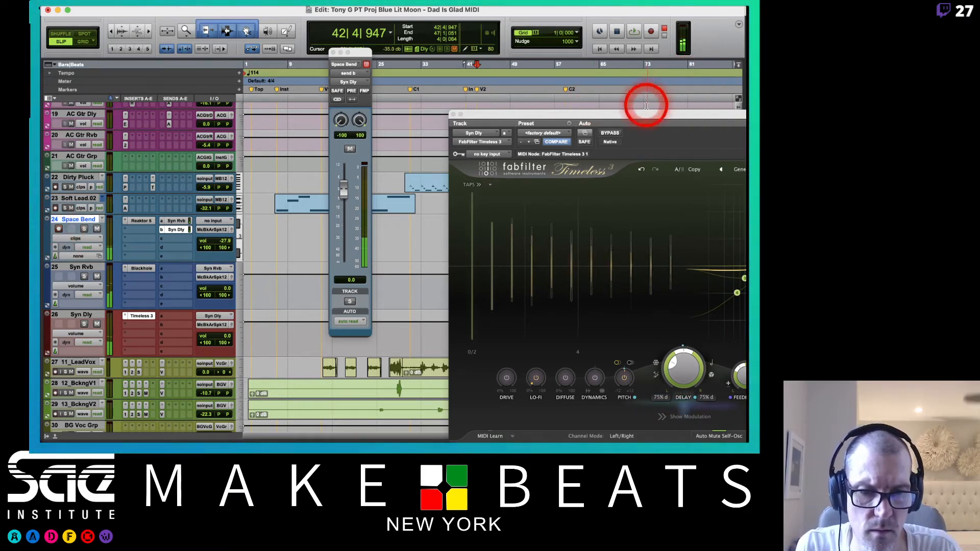
left_click_drag(646, 115, 411, 71)
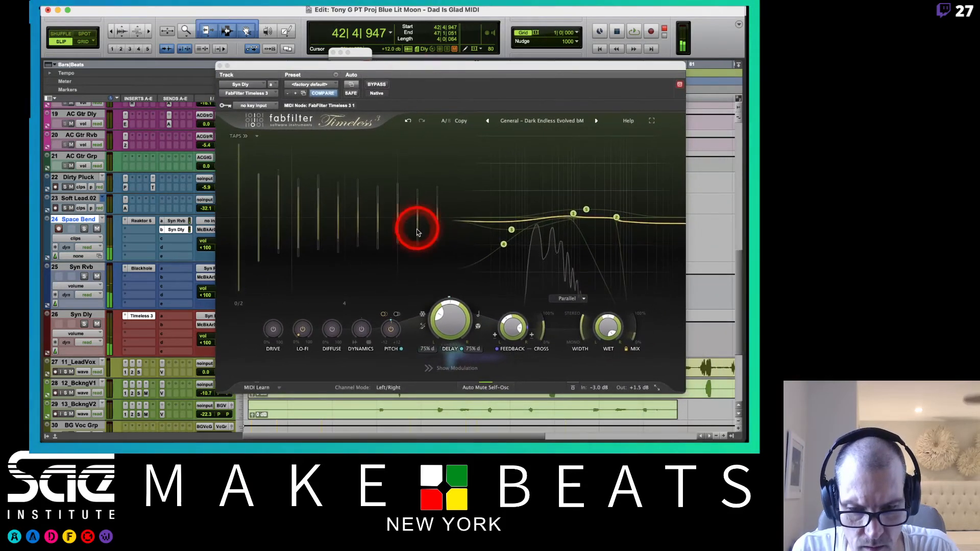
Step: Set the Timeless 3 feedback on the Syn Dly track to 124%
left_click_drag(507, 335, 510, 319)
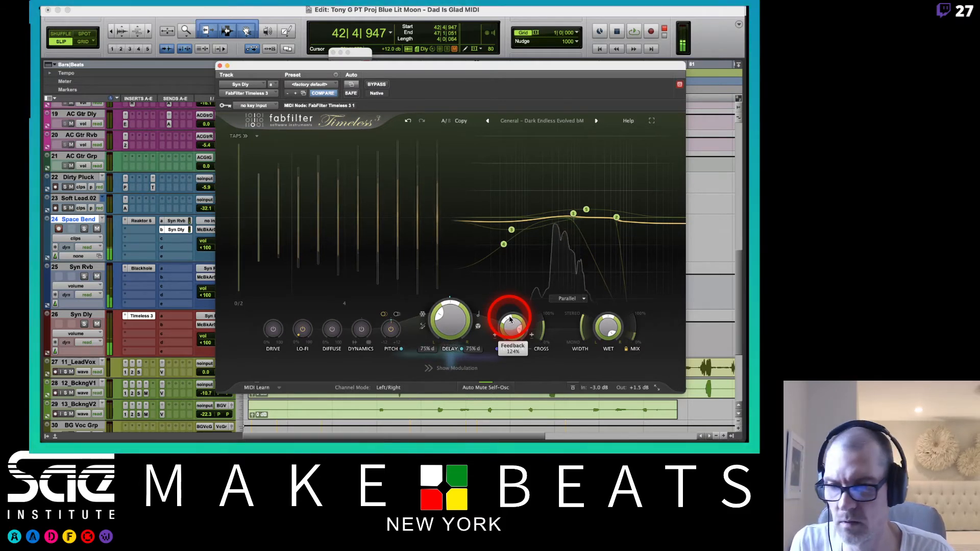
Step: Switch to the Numbers attendance sheet, enter 60 for the student in row 12 under the 9/15/21 T column, and return to Pro Tools
mouse_move(42, 123)
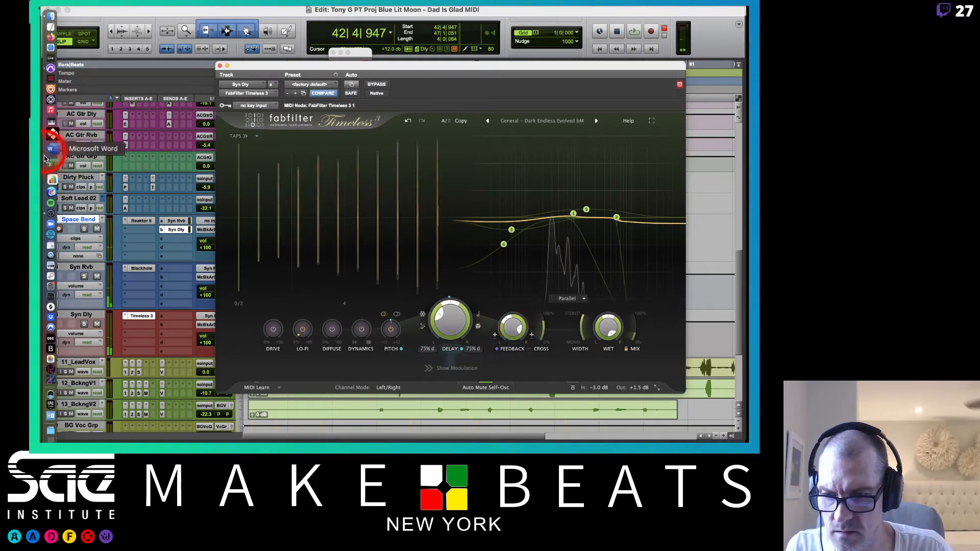
left_click(51, 174)
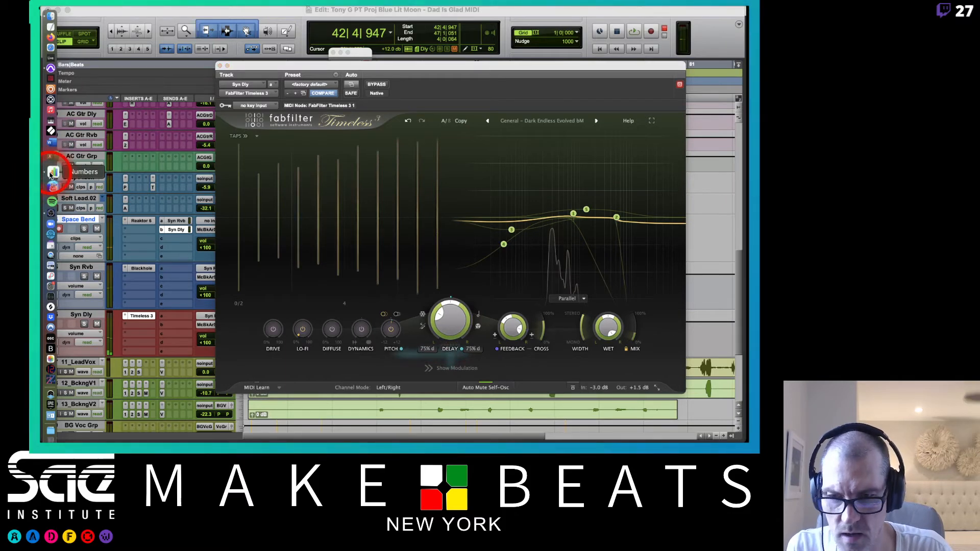
left_click(333, 109)
left_click(395, 128)
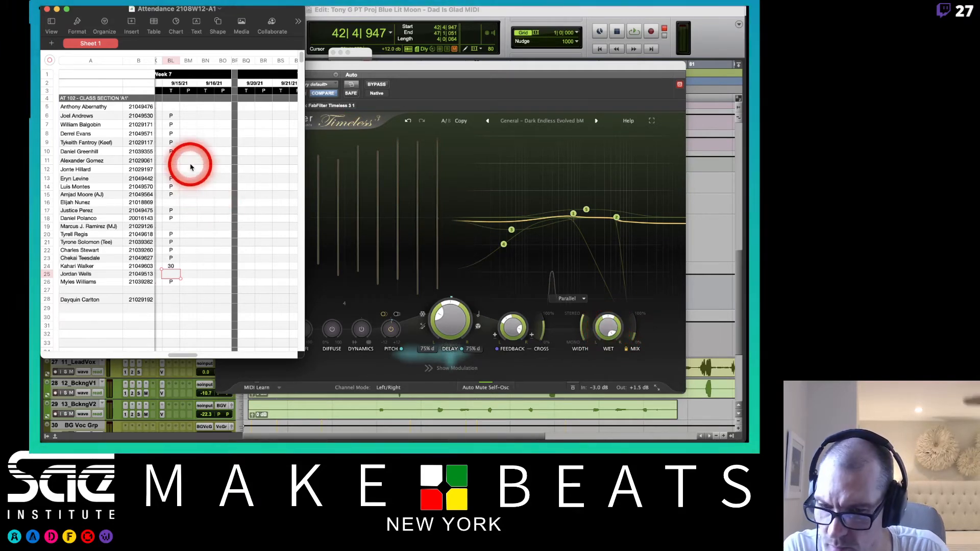
left_click(173, 171)
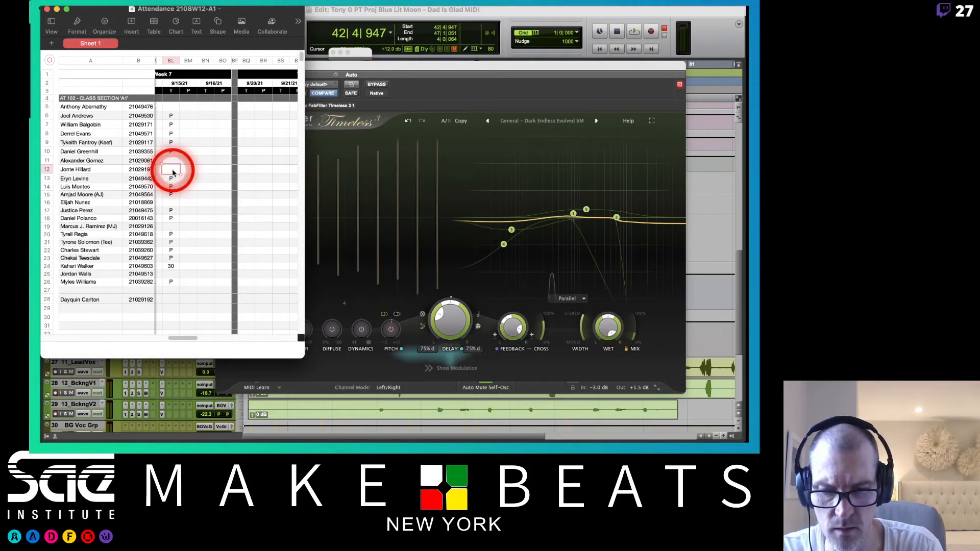
type("60")
left_click(87, 16)
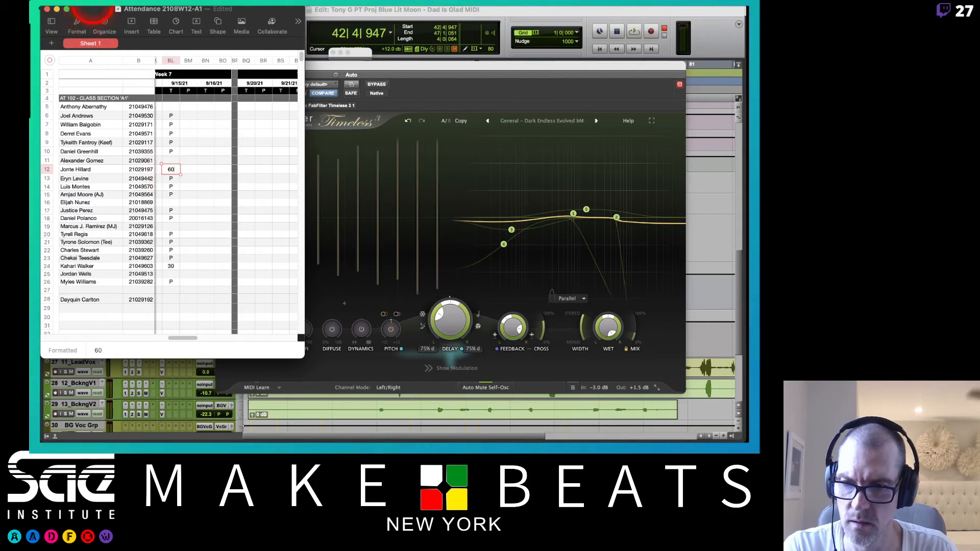
key("super+Tab")
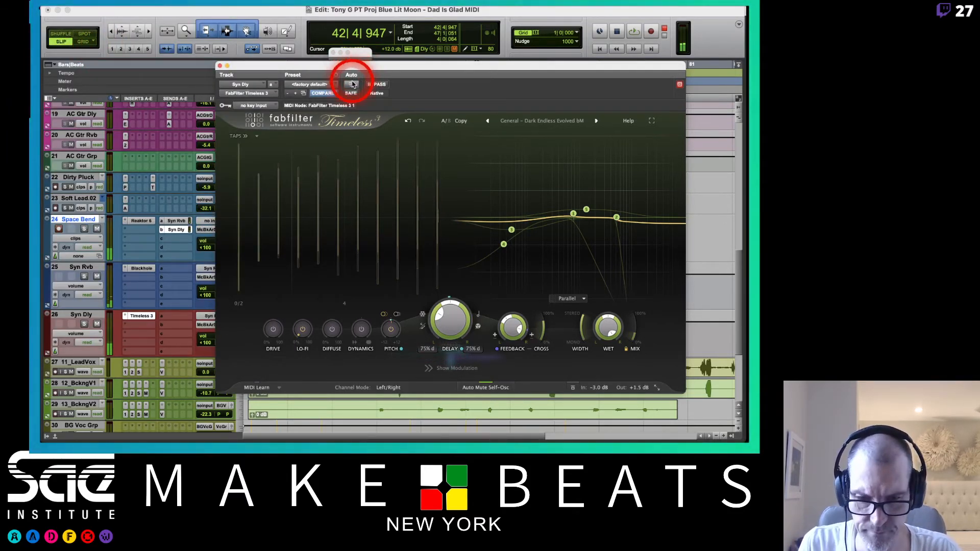
Step: Copy the Syn Rvb send from Space Bend onto the Syn Dly track, and close the Timeless 3 and send windows
left_click(388, 163)
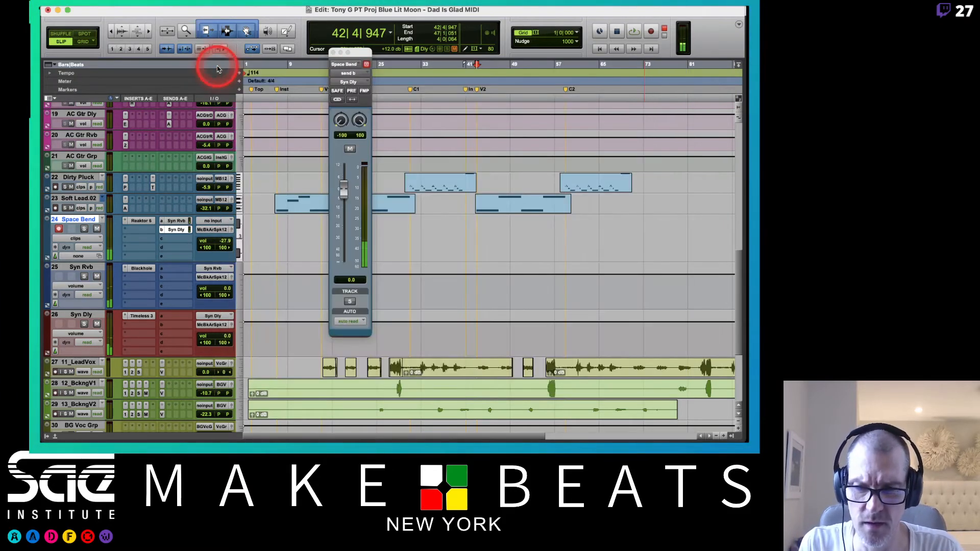
left_click(219, 67)
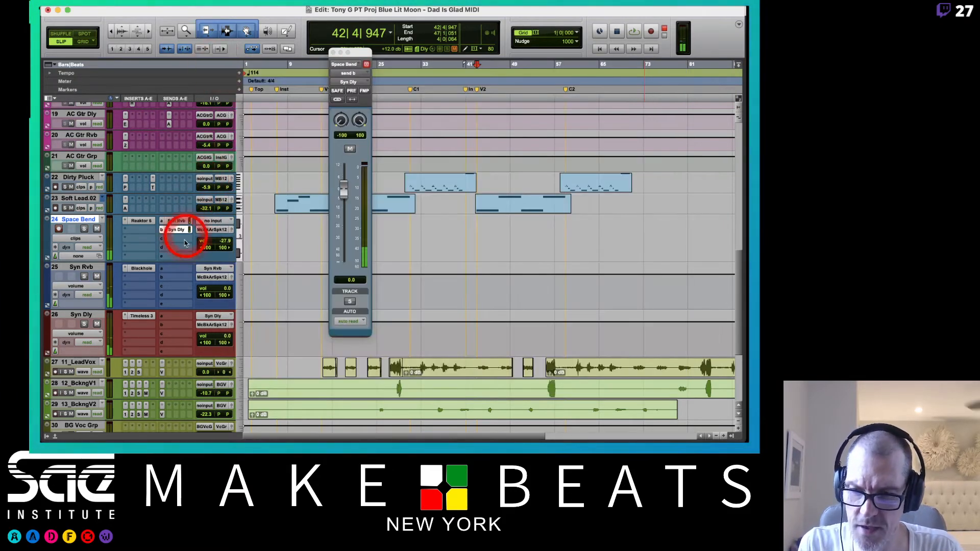
left_click(176, 248)
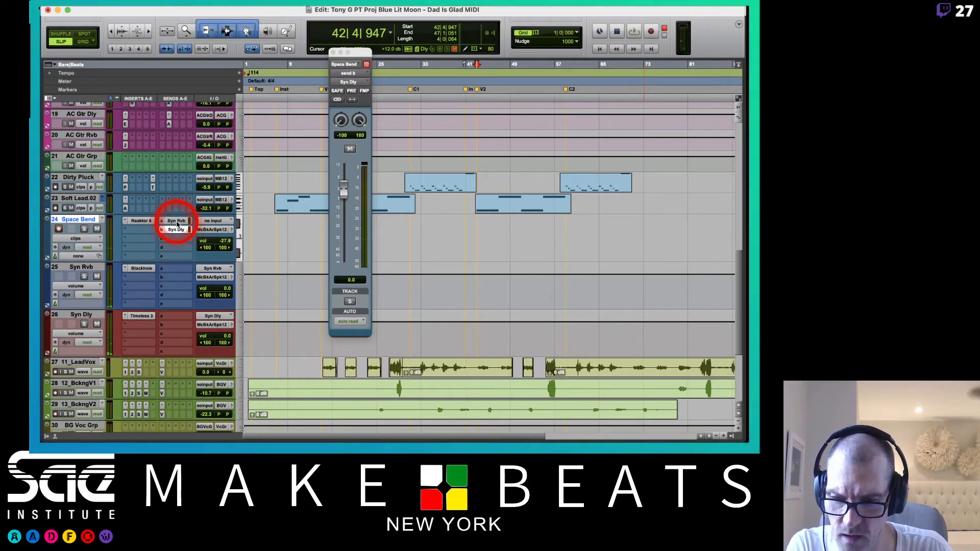
left_click_drag(176, 224, 177, 320)
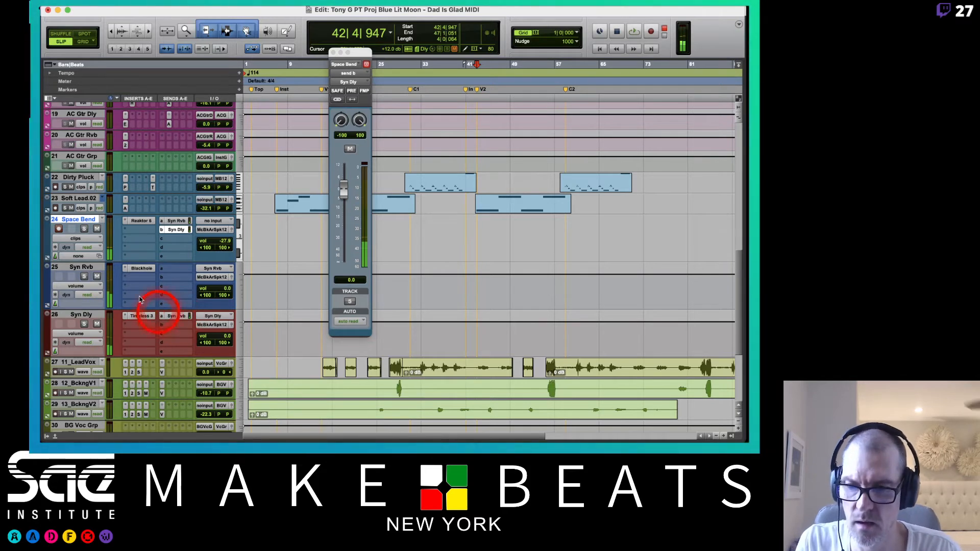
left_click(333, 52)
Step: Record a MIDI take on the Space Bend track from 6|1|452 to about bar 31
left_click(272, 64)
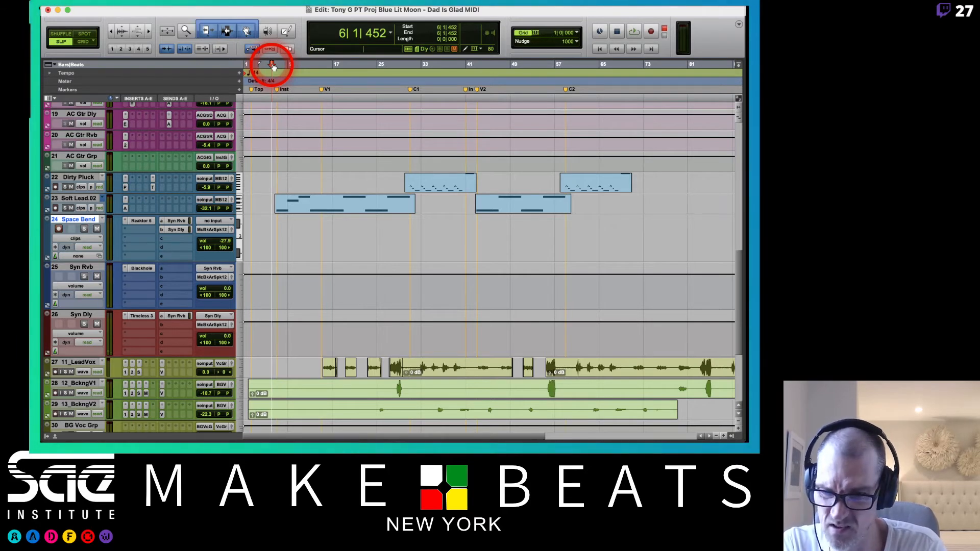
key("super+space")
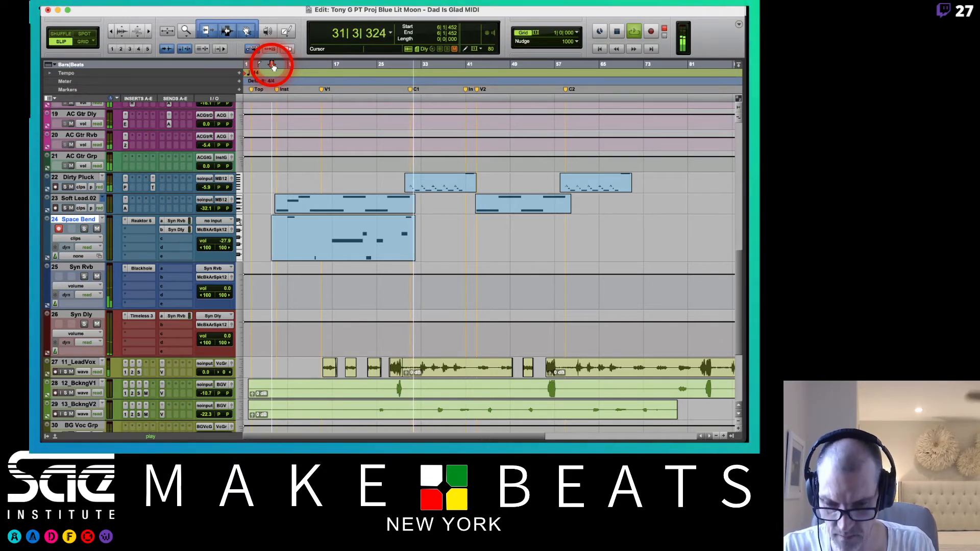
key("space")
left_click(80, 250)
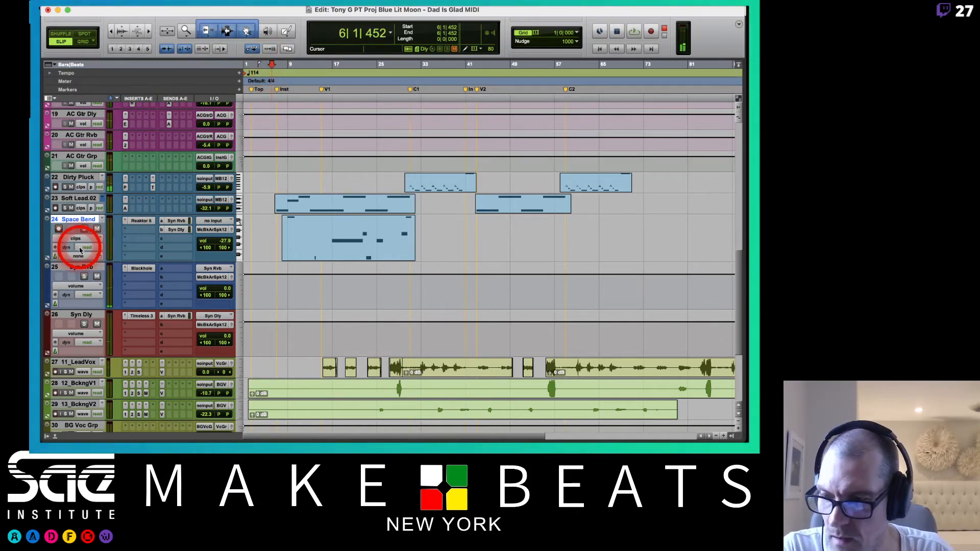
left_click(165, 231)
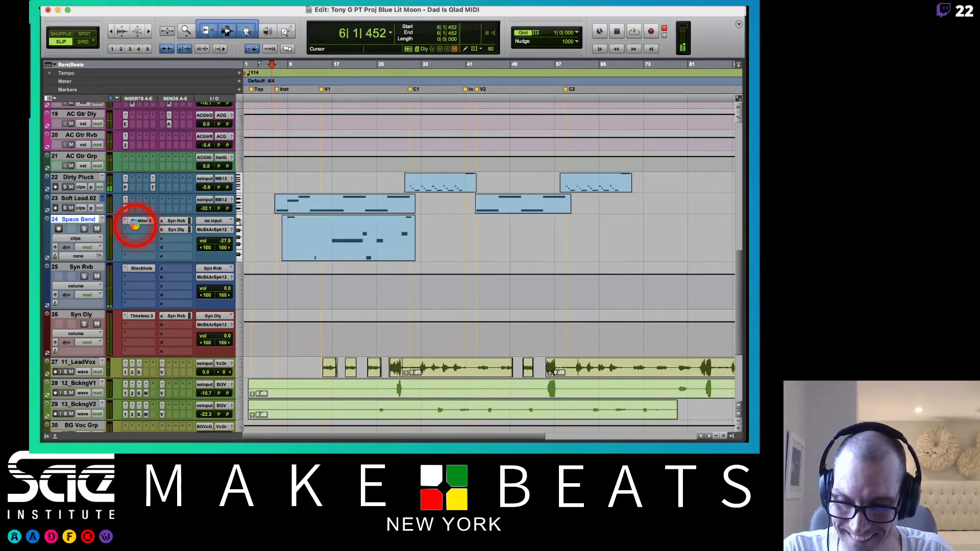
Step: Rename the Space Bend track as Space Bend.01
double_click(81, 220)
key("Right")
type(".01")
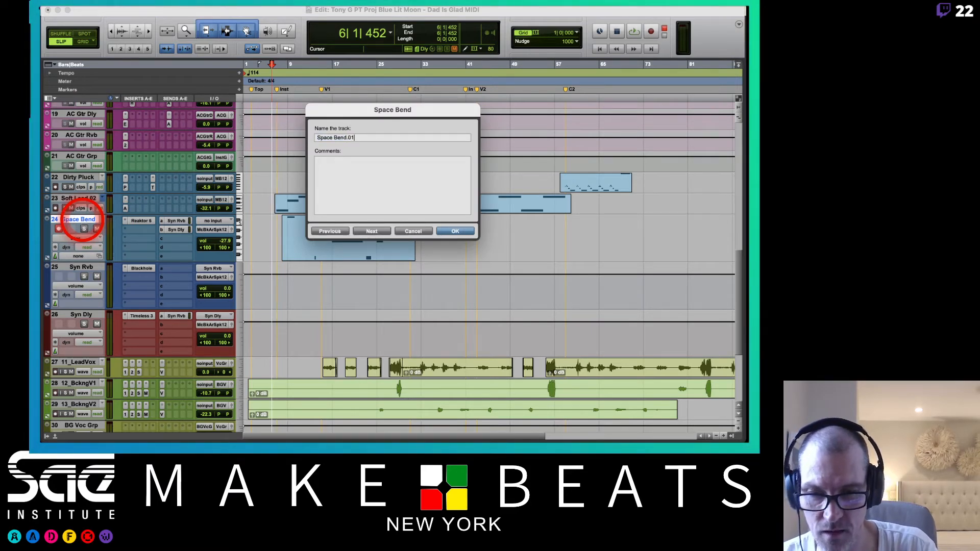
key("Return")
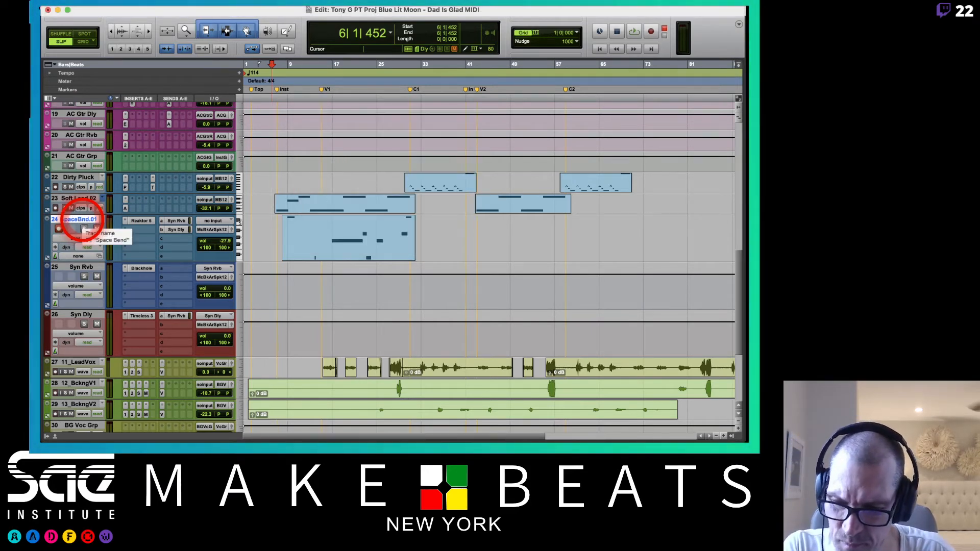
Step: Open Monark's B view from the Space Bend.01 track, adjust the pitch bend range and switch the bend curve to the straight linear shape
left_click(131, 222)
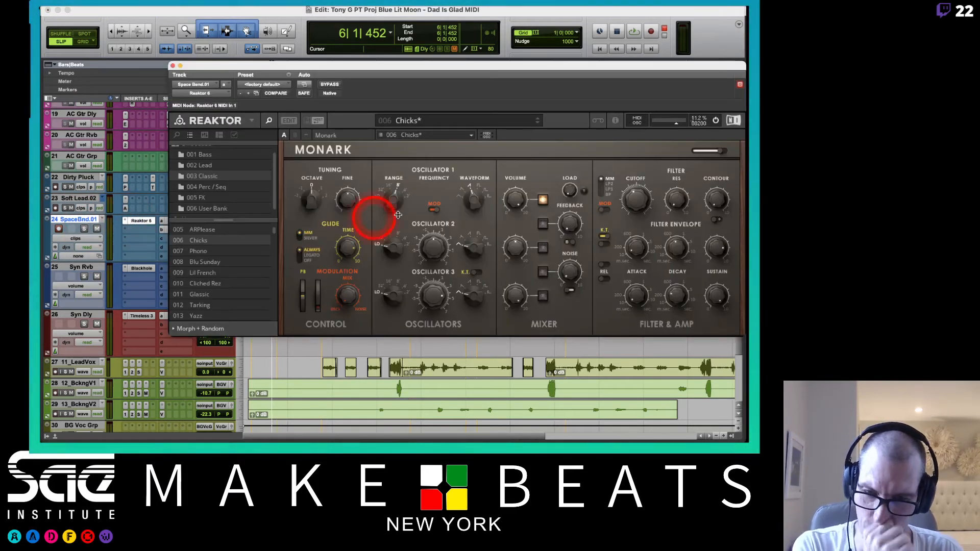
left_click(295, 135)
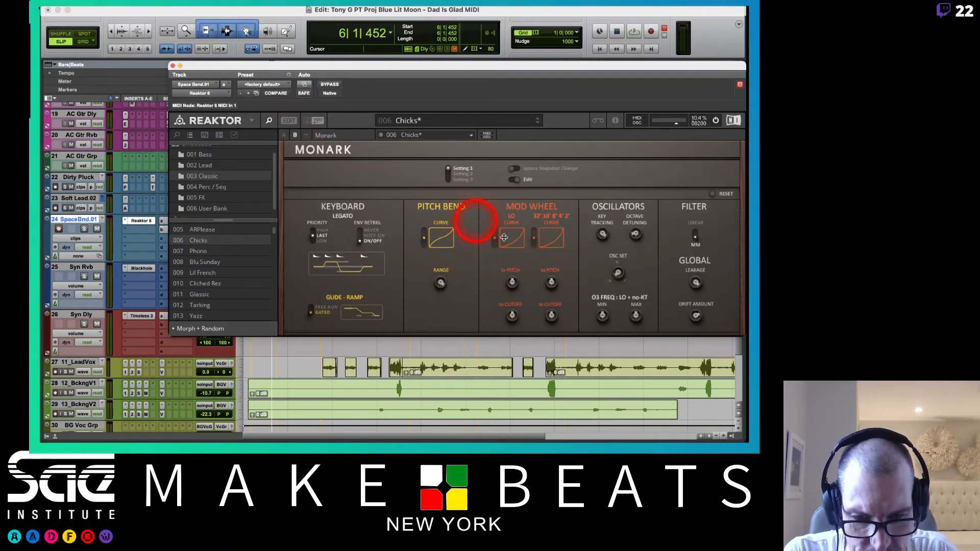
left_click(448, 277)
left_click_drag(437, 283, 431, 128)
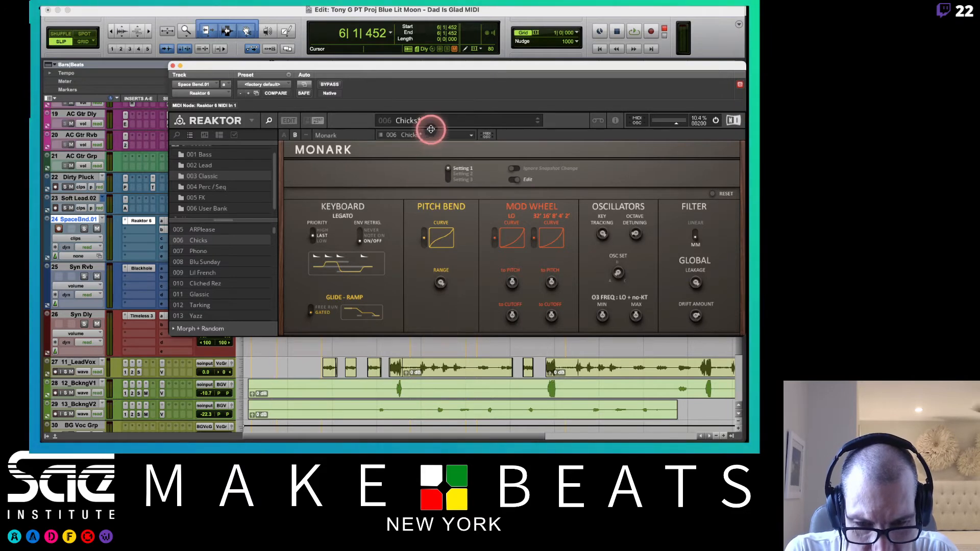
left_click(423, 235)
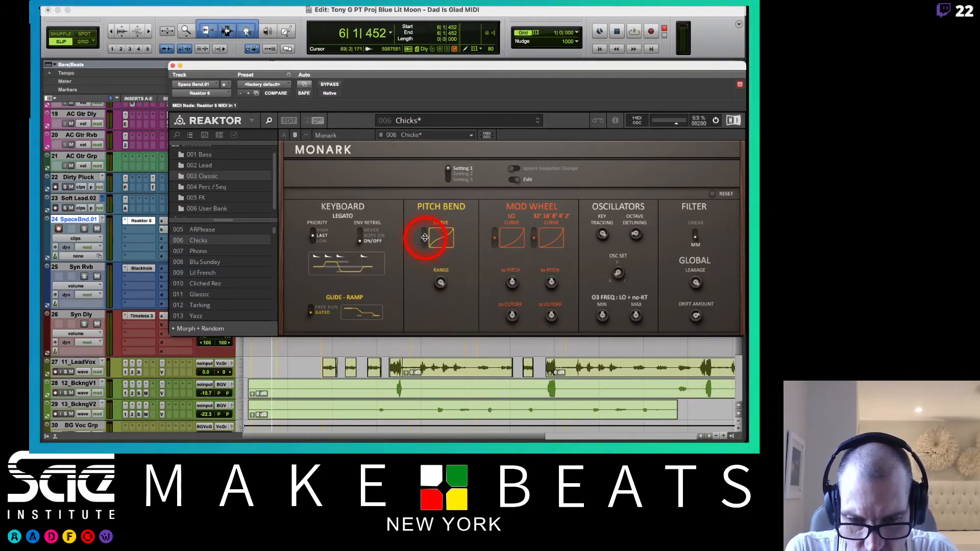
left_click(424, 243)
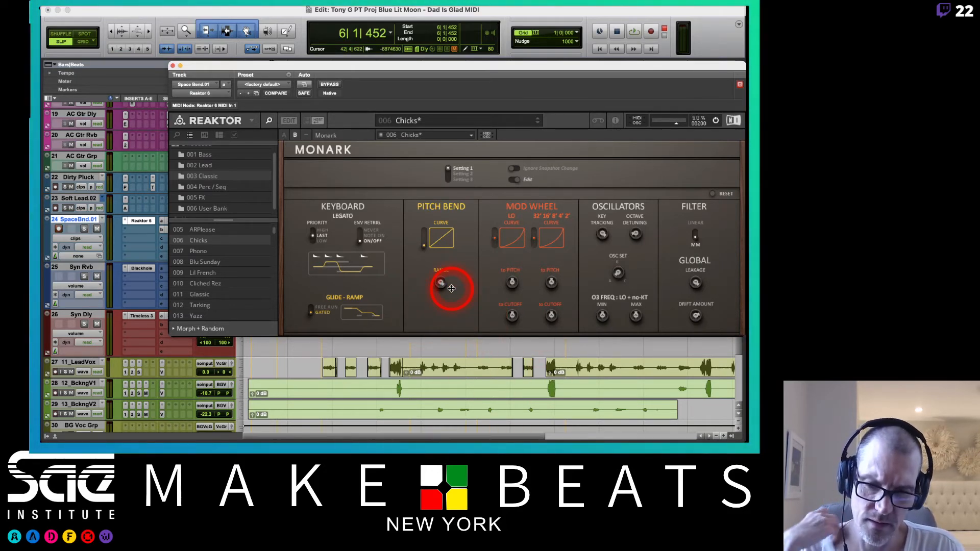
Step: Set Monark's glide ramp to Free Run and its envelope retrigger to Never, and close the Reaktor window
left_click(311, 313)
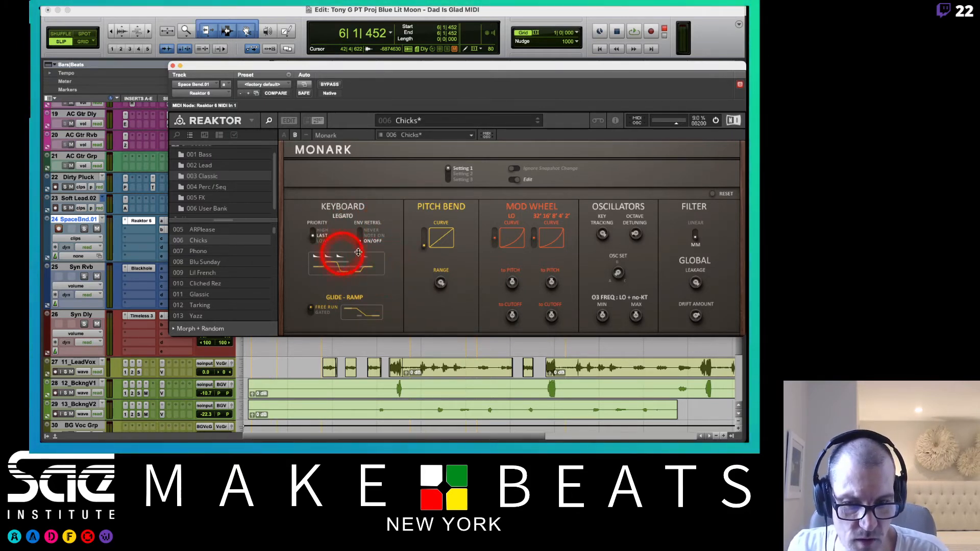
left_click_drag(362, 238, 356, 189)
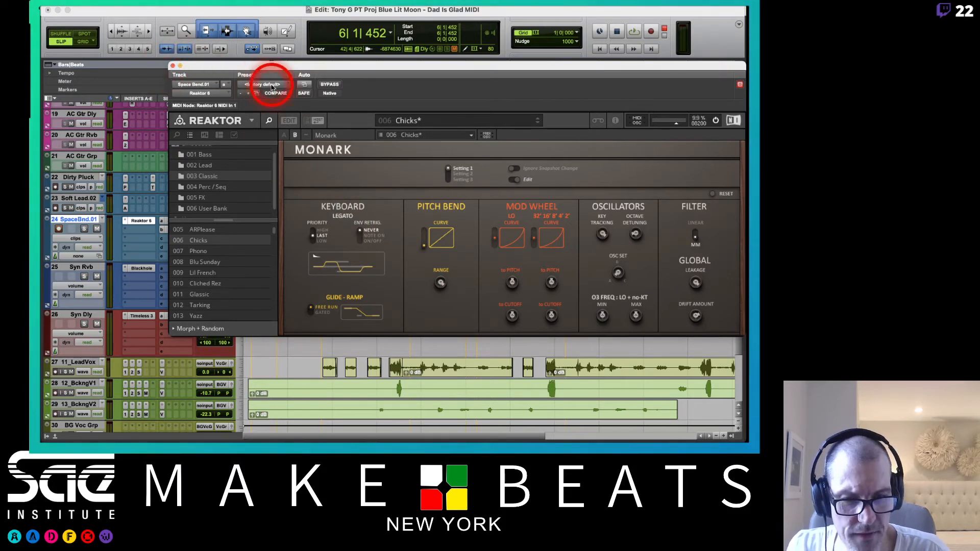
left_click(173, 66)
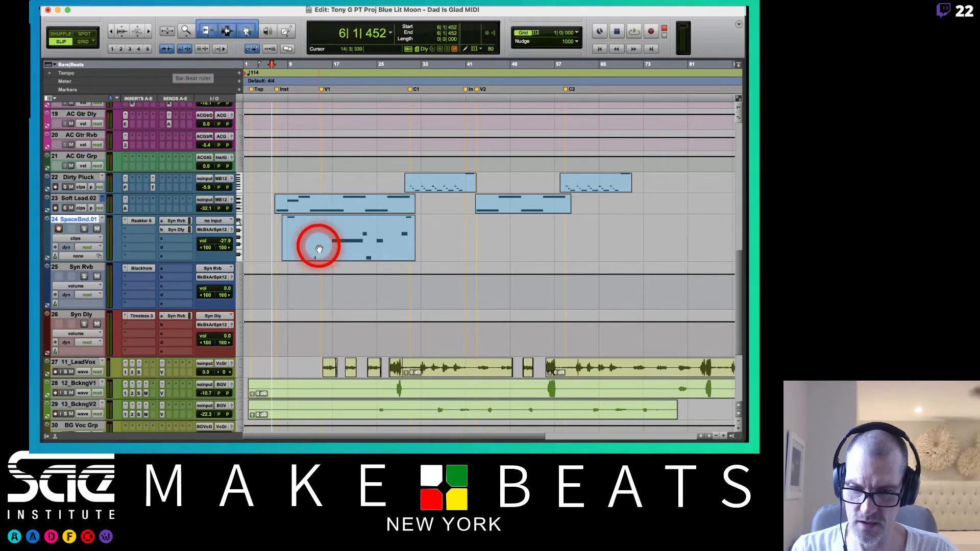
Step: Create a new empty playlist named Space Bend.02 on the Space Bend.01 track
left_click(102, 220)
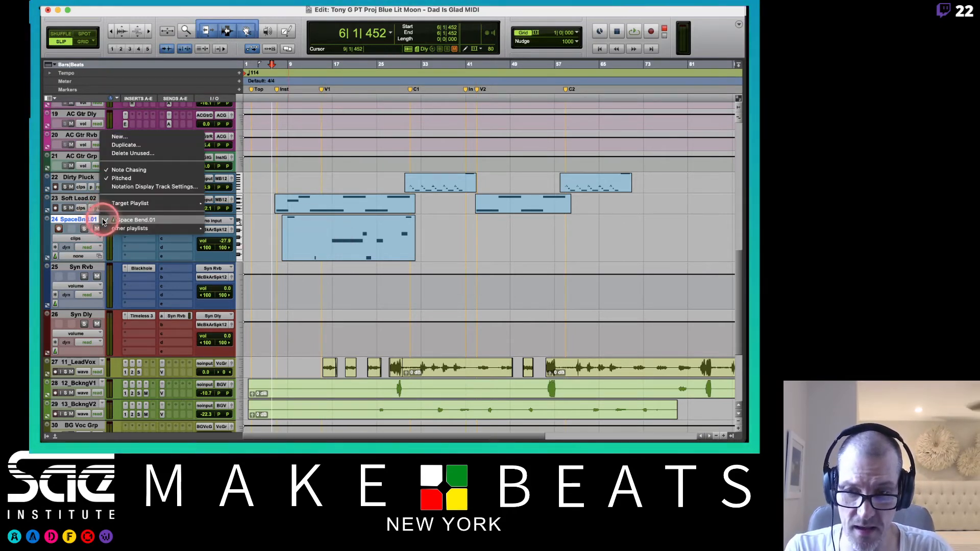
left_click(124, 142)
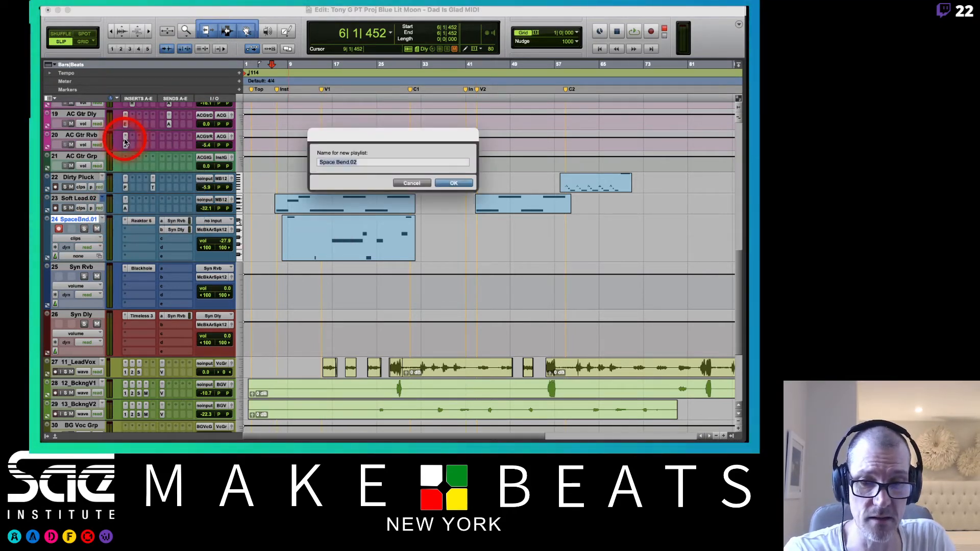
key("Return")
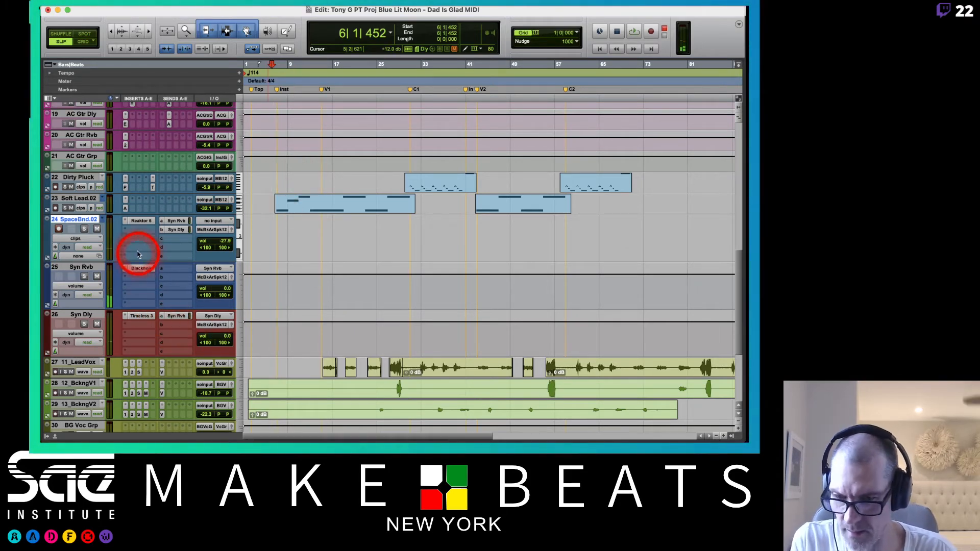
Step: Open Monark's main A view from the Space Bend.02 track, adjust the glide time, and close the Reaktor window
left_click(138, 223)
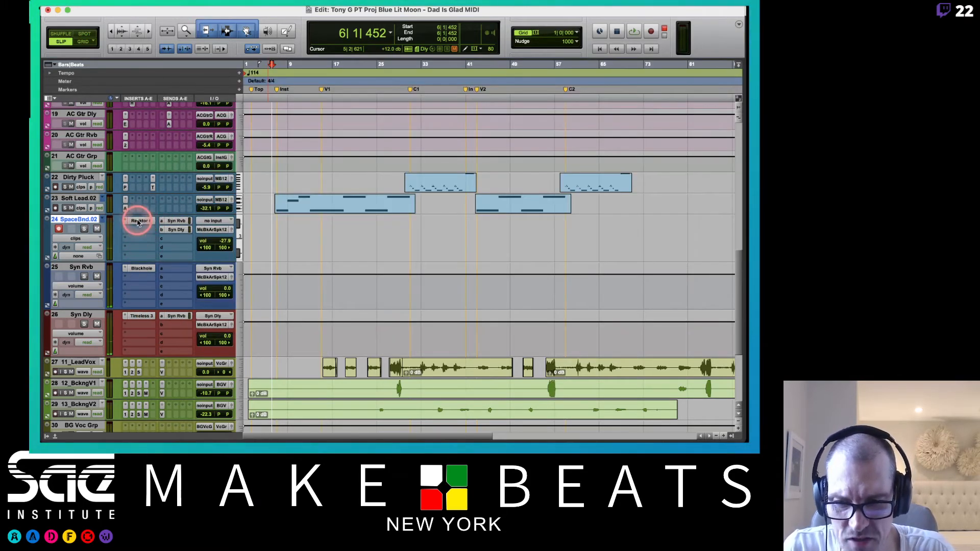
left_click(284, 135)
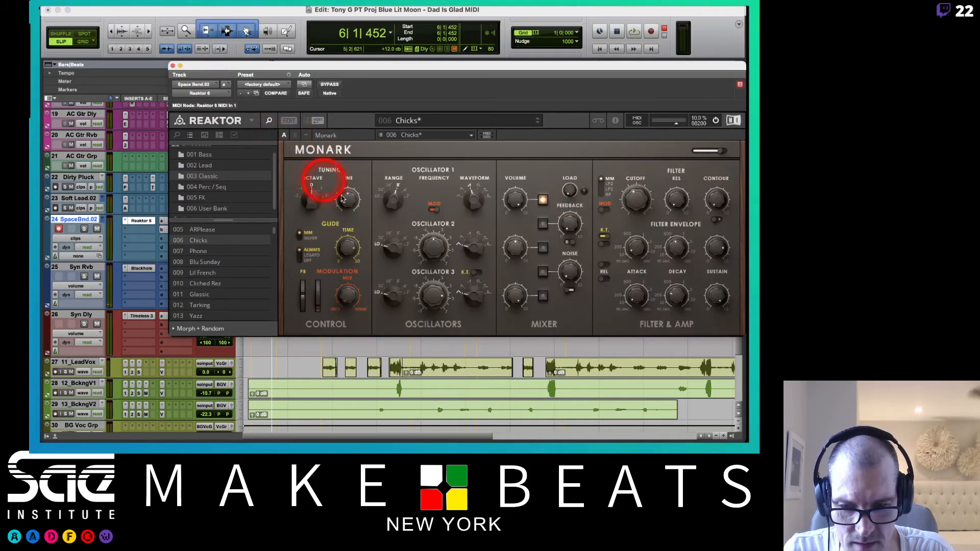
left_click(344, 248)
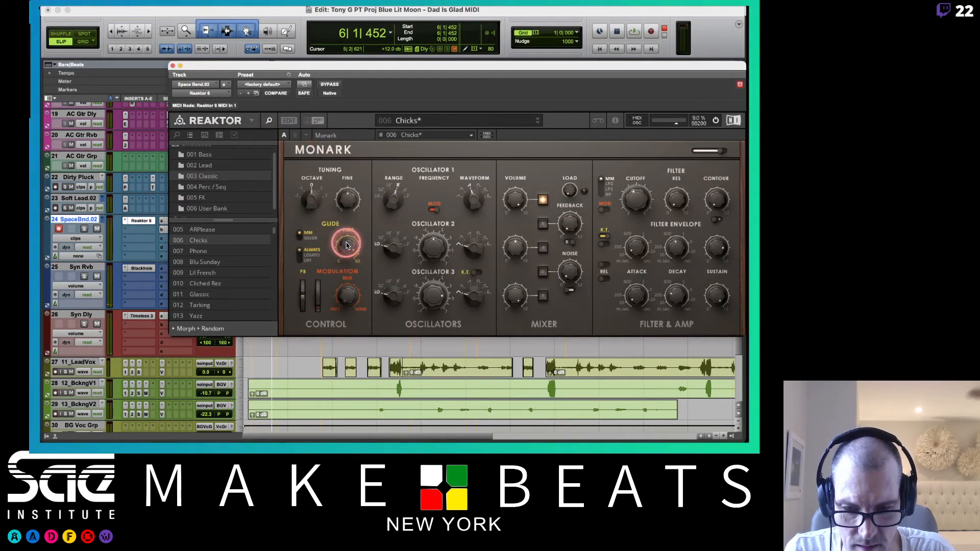
left_click(172, 66)
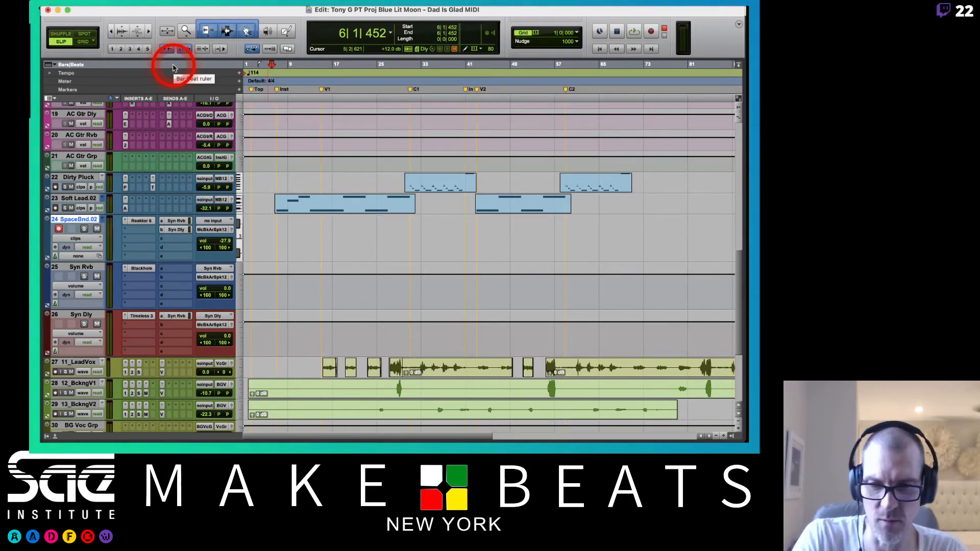
Step: Record a second MIDI take on the Space Bend.02 playlist from 6|1|452 to about bar 31, opening Reaktor before stopping
key("super+space")
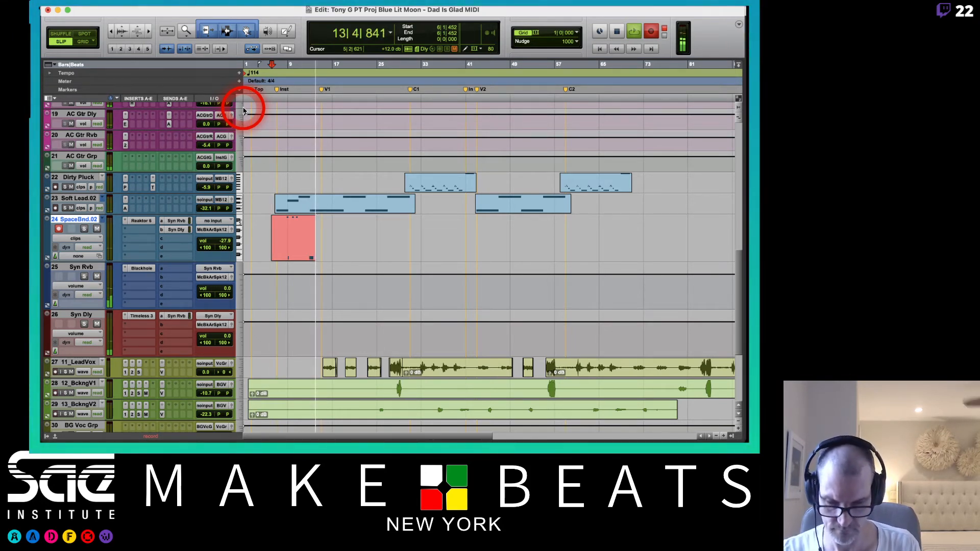
left_click(142, 221)
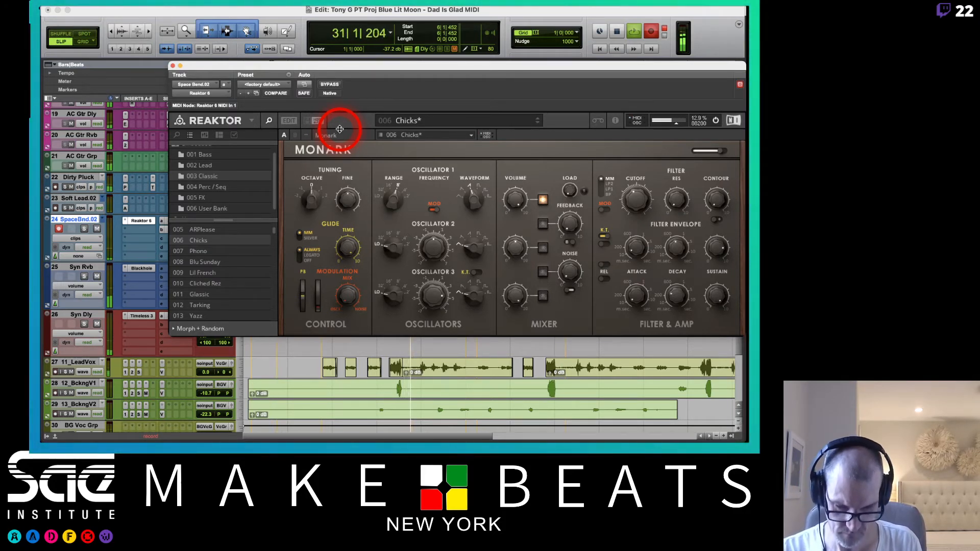
key("space")
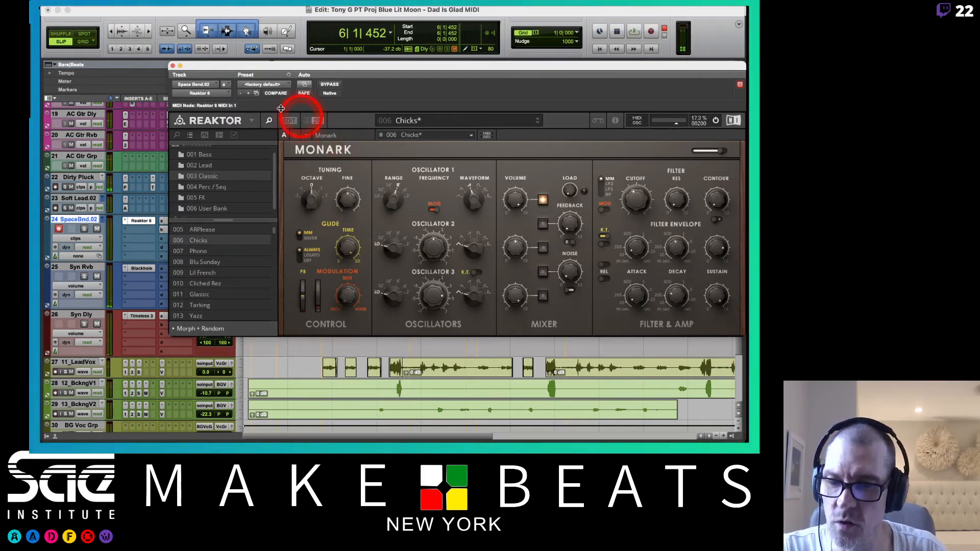
Step: Close the Reaktor window and create a new empty playlist named Space Bend.03 on the Space Bend.02 track
left_click(173, 66)
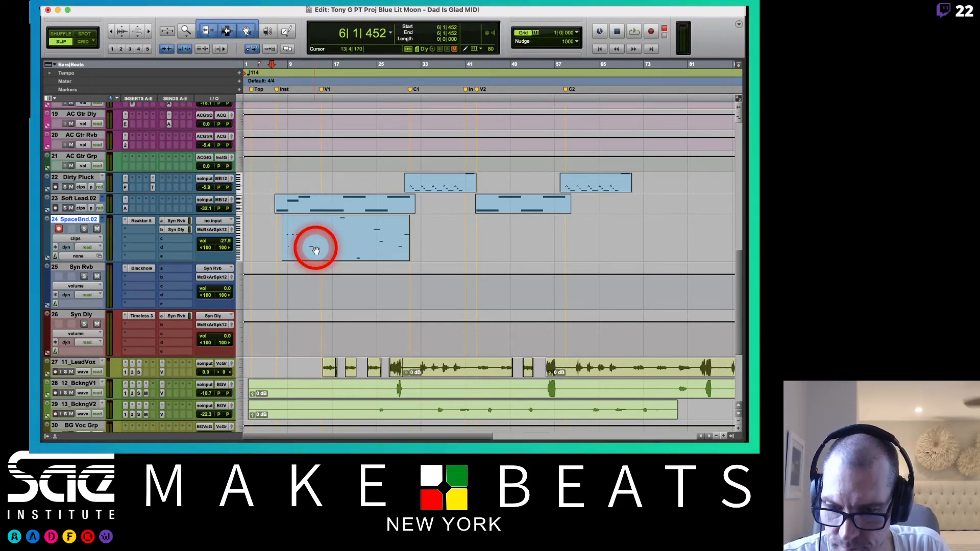
left_click(102, 222)
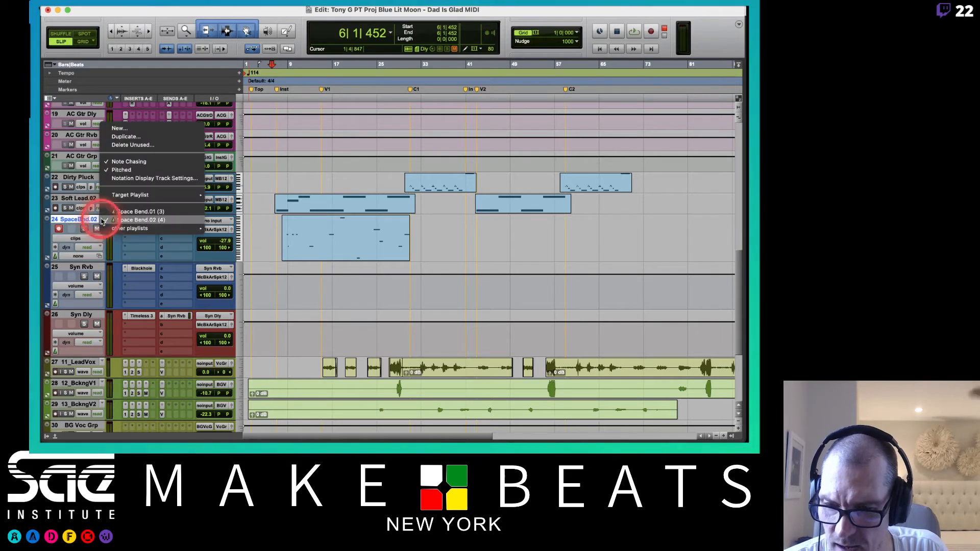
left_click(114, 131)
key("Return")
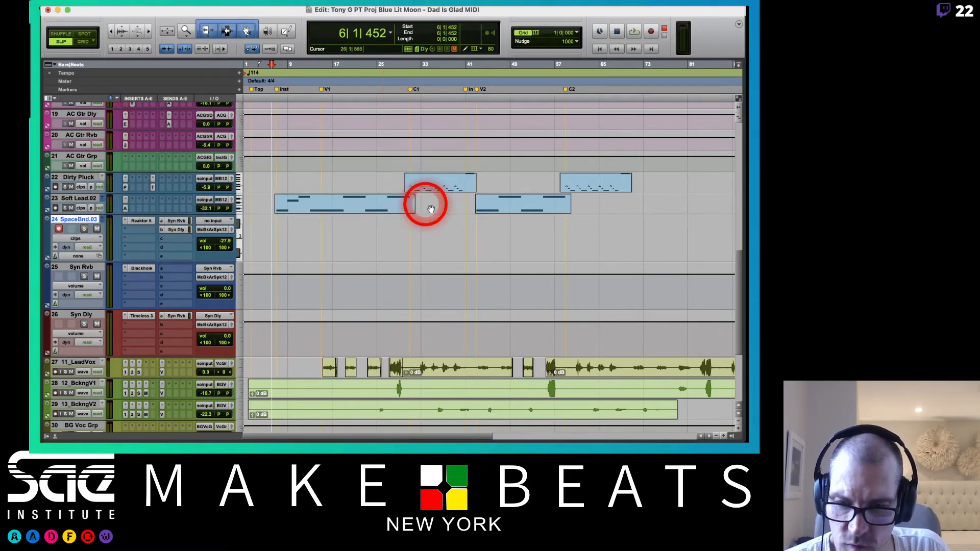
Step: Solo the Space Bend.03 track and record a third MIDI take from 6|1|452 to about bar 63
left_click(84, 231)
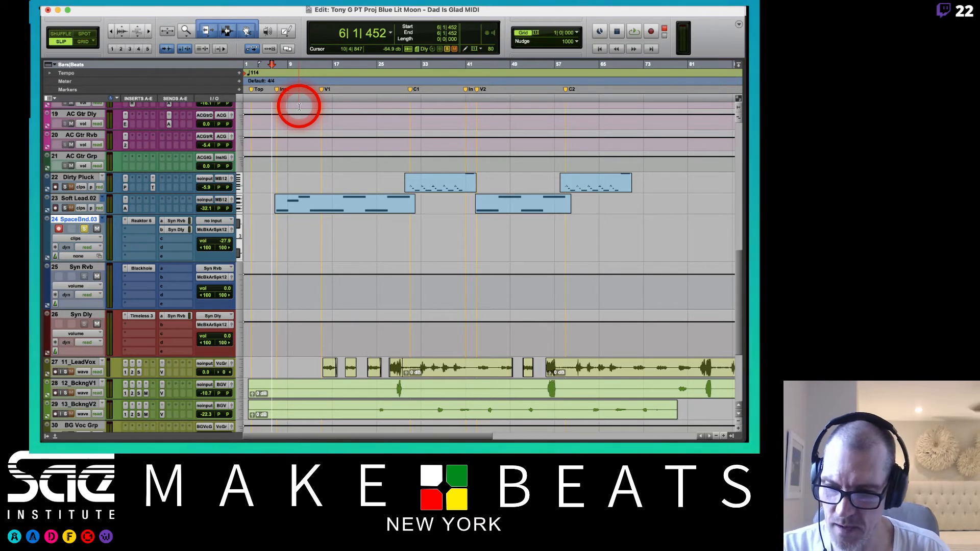
key("super+space")
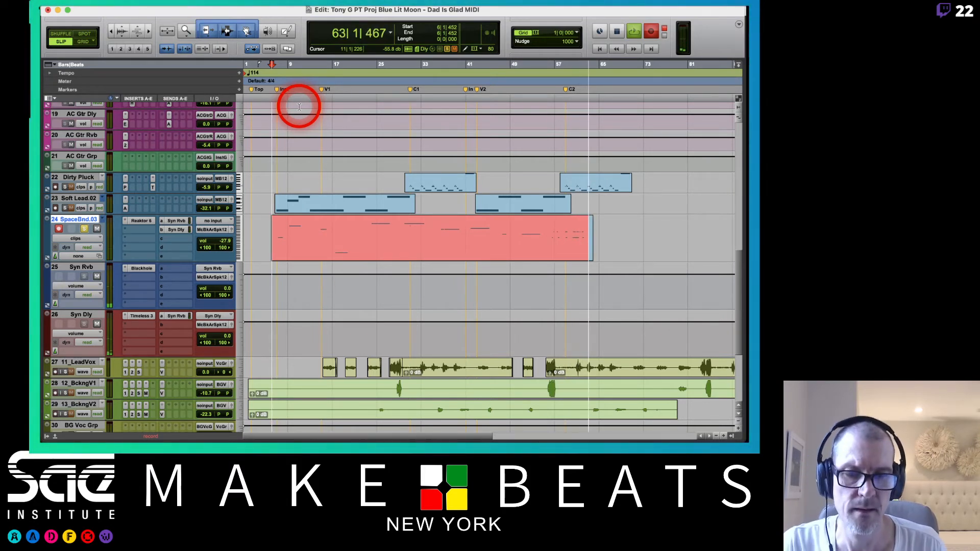
key("space")
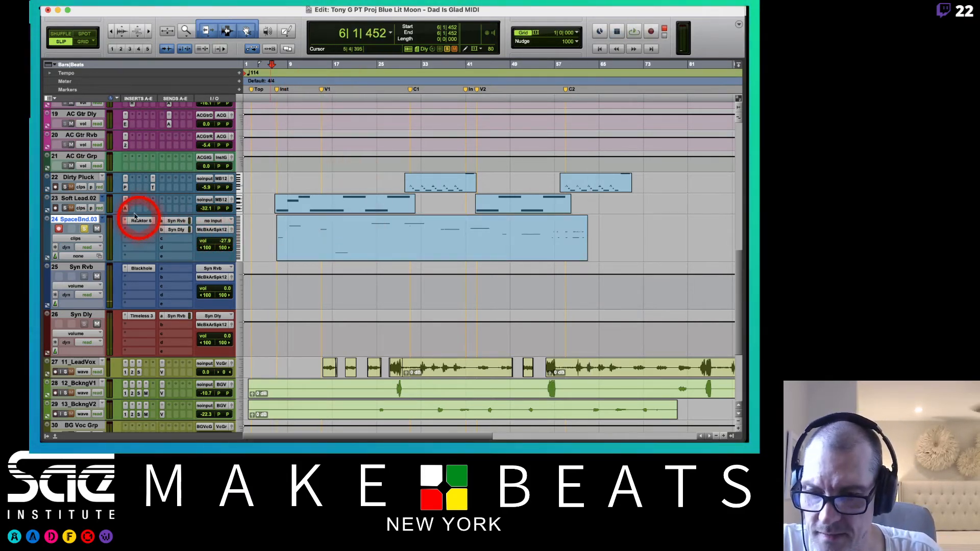
Step: Disarm recording on the Space Bend.03 track and take it out of solo
left_click(59, 230)
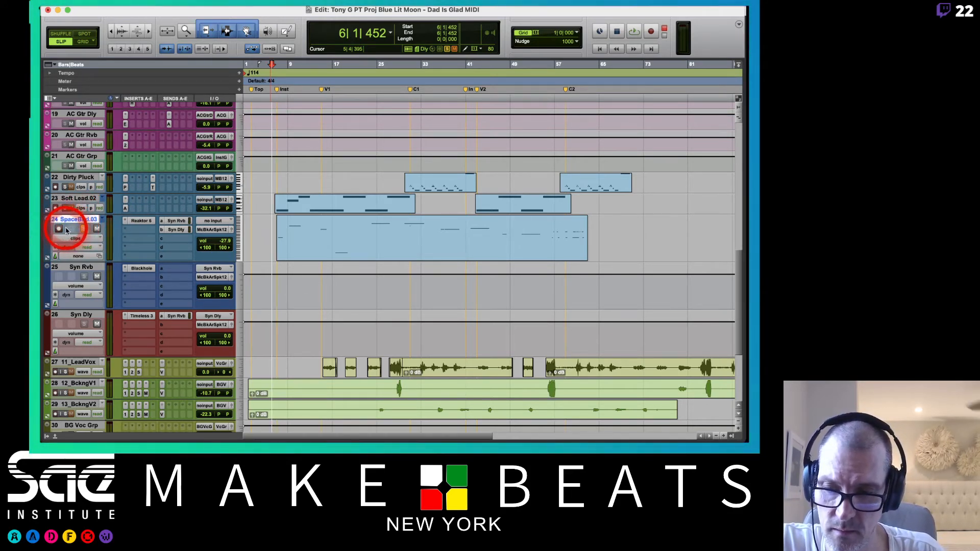
left_click(59, 229)
left_click(84, 230)
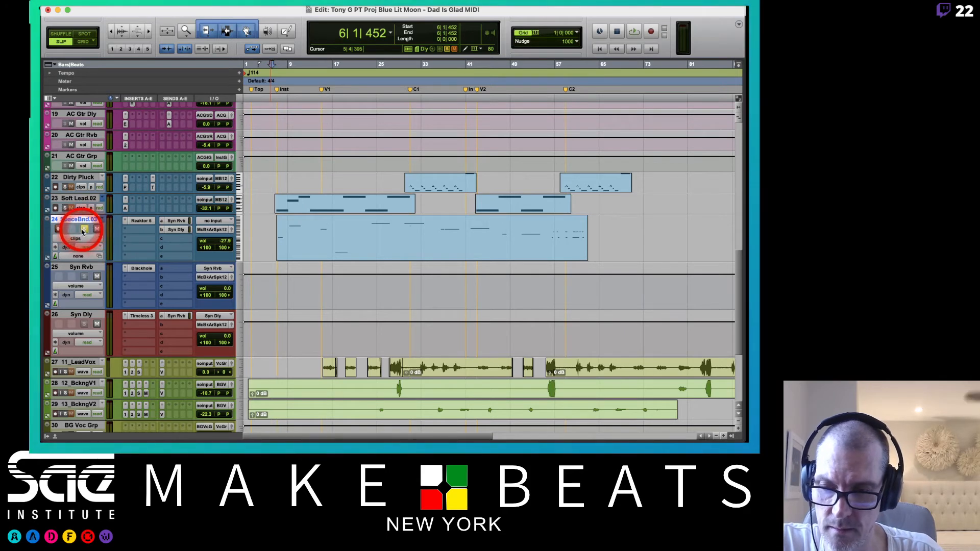
key("shift+r")
Step: Commit Space Bend.03 offline with consolidated clips, sends and group assignments copied, source hidden and inactive, and set the committed track's height to medium
right_click(72, 219)
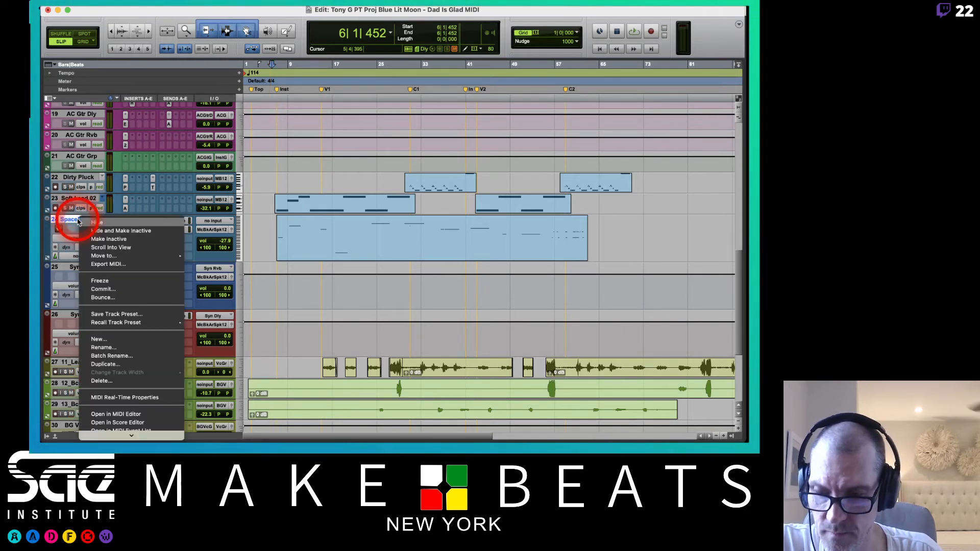
left_click(110, 289)
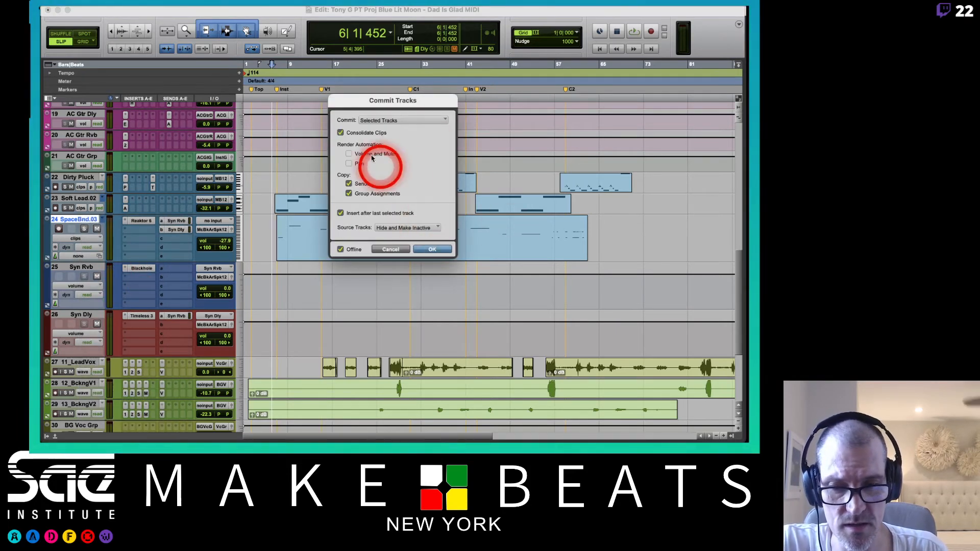
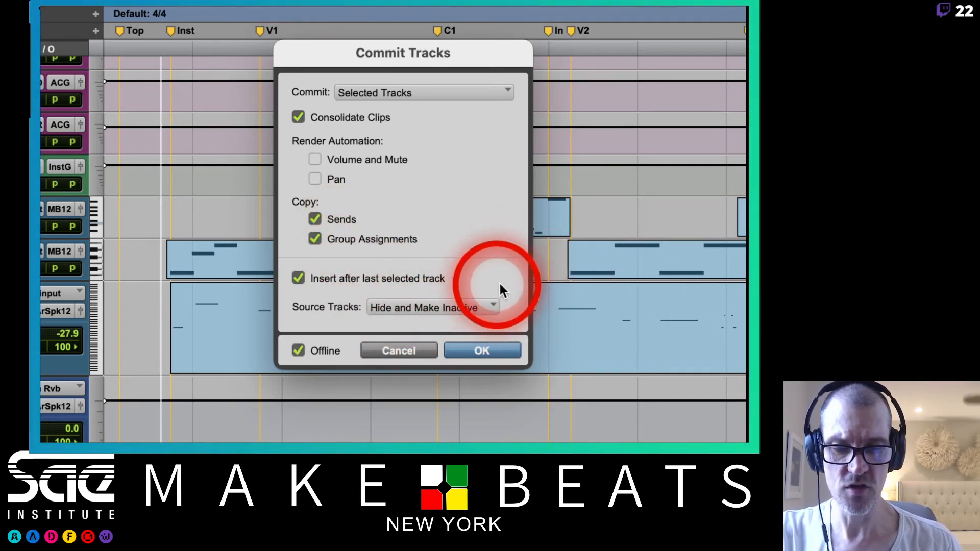
left_click(493, 352)
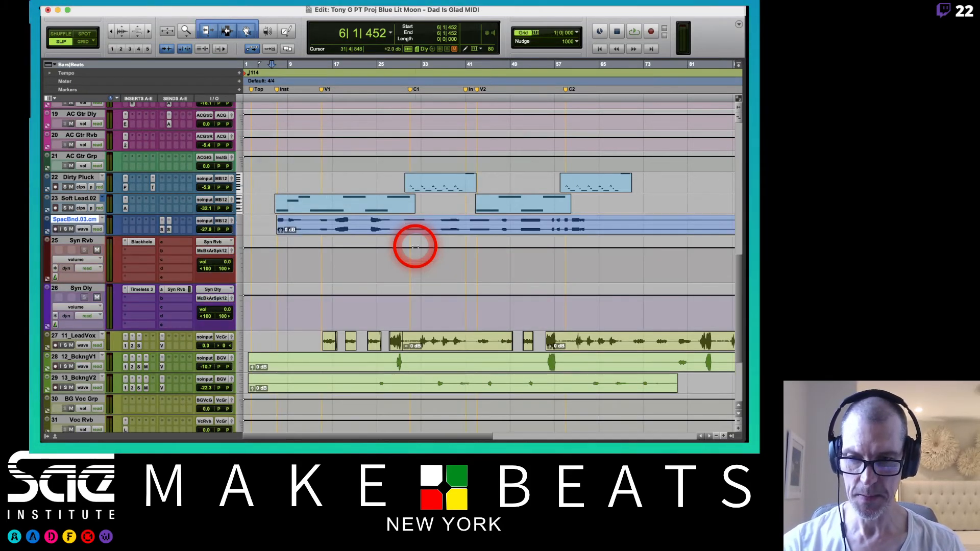
left_click(239, 226)
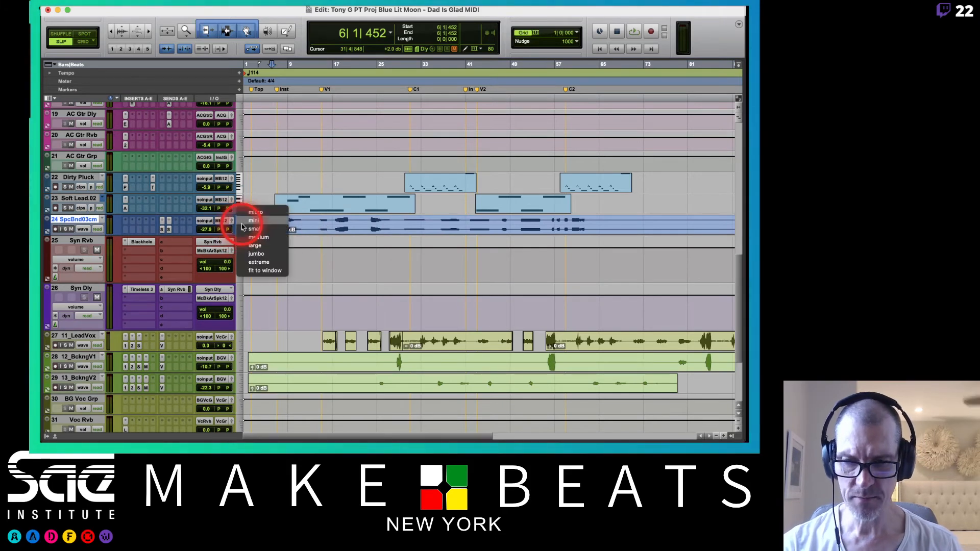
left_click(251, 237)
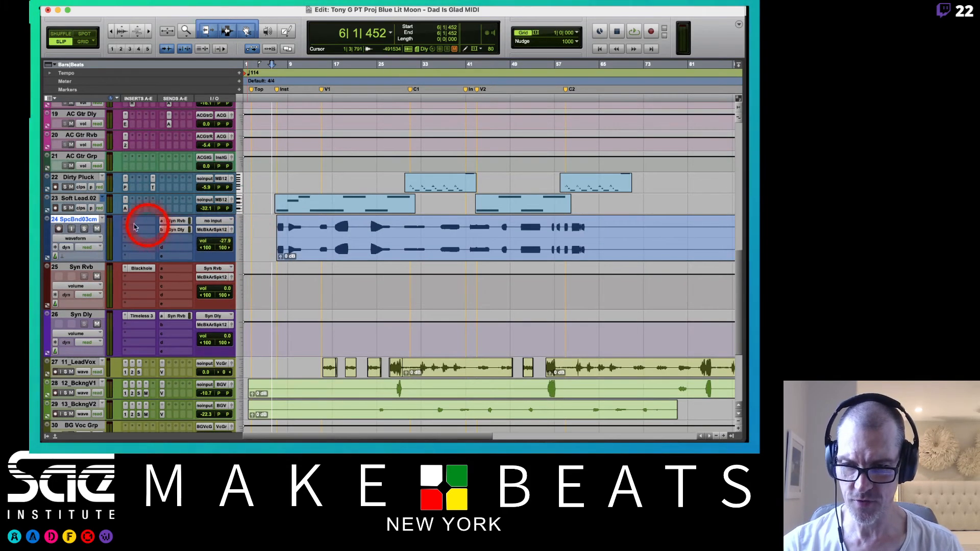
Step: Create one stereo instrument track below the committed Space Bend track and name it Space Bend Samples
key("super+shift+n")
key("super+Down")
key("super+Down")
key("super+Down")
key("super+Down")
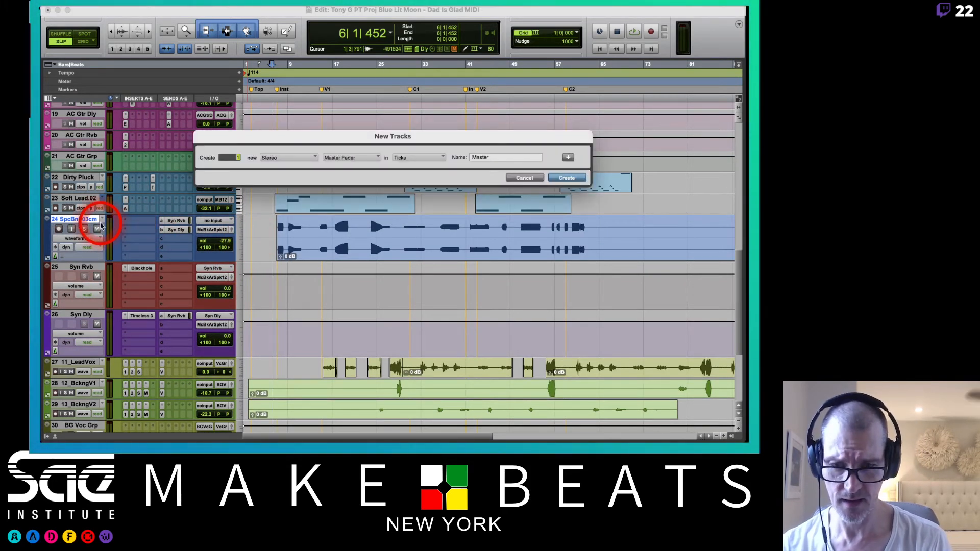
key("super+Down")
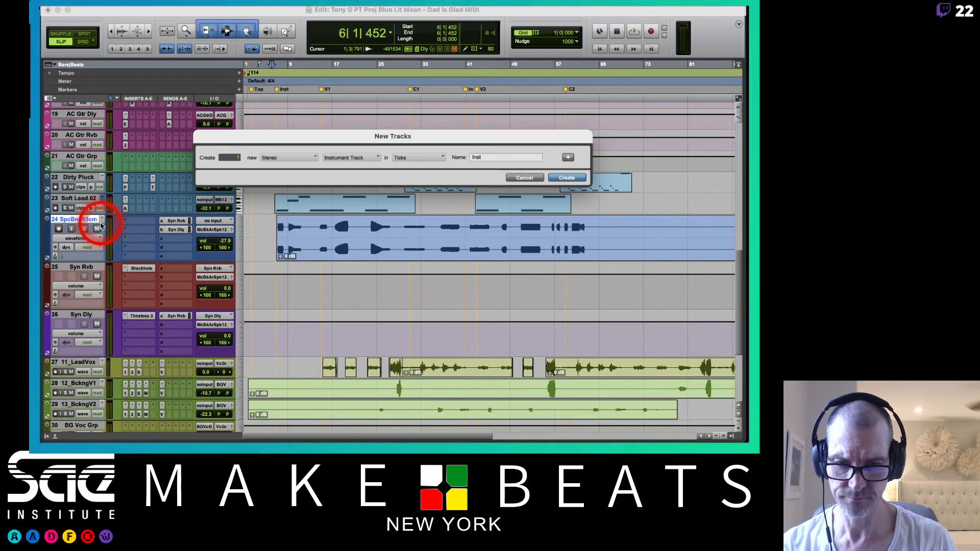
key("Return")
double_click(79, 270)
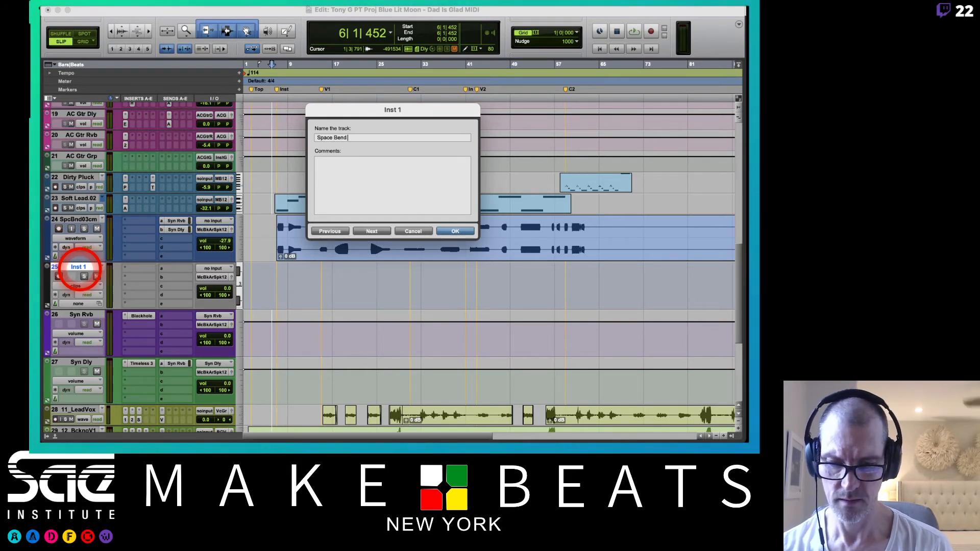
key("Return")
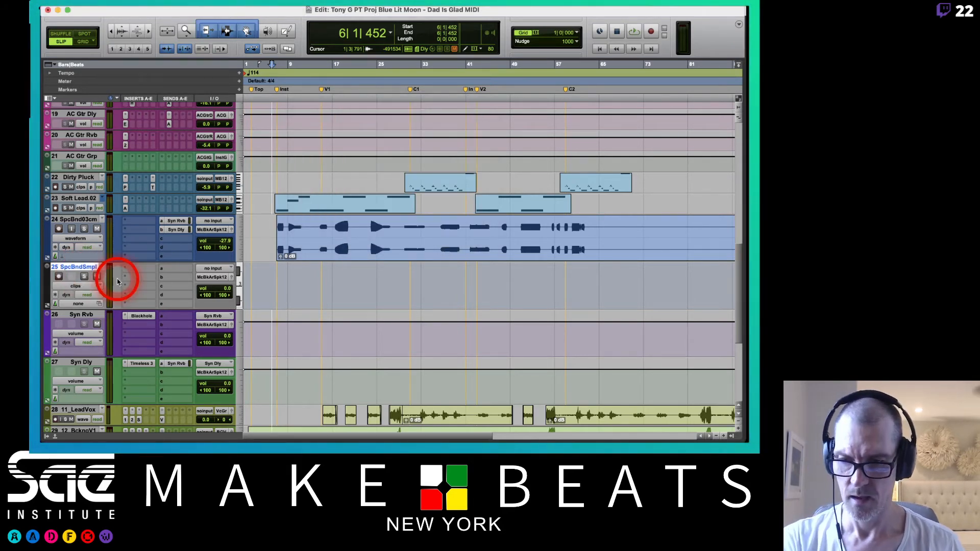
Step: Insert the stereo Kontakt plug-in on the Space Bend Samples track
left_click_drag(138, 274, 168, 270)
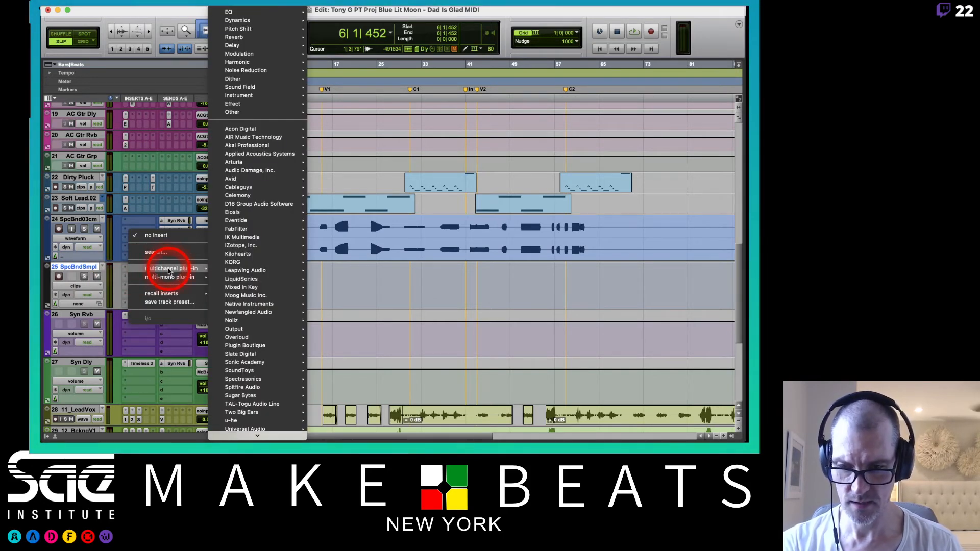
left_click_drag(169, 271, 161, 252)
left_click(163, 254)
type("kontak")
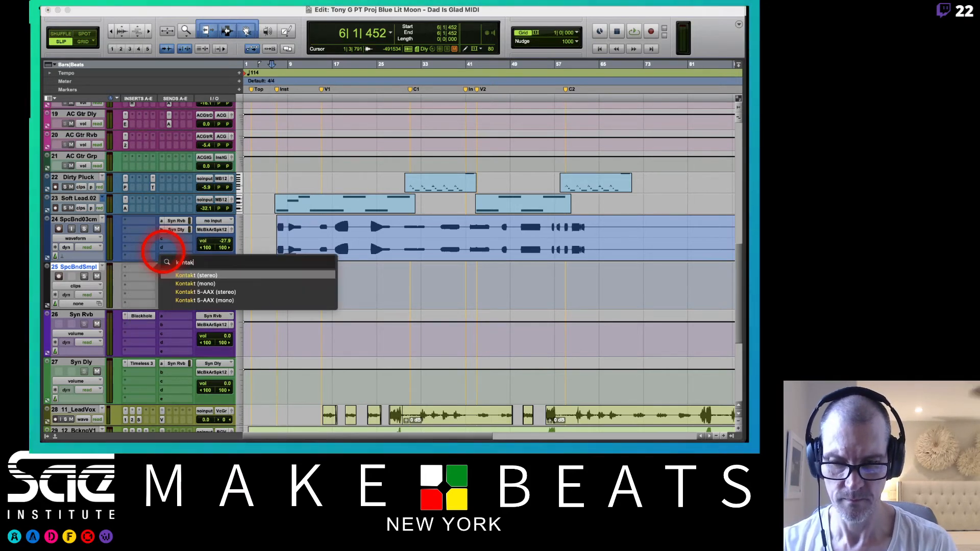
key("Return")
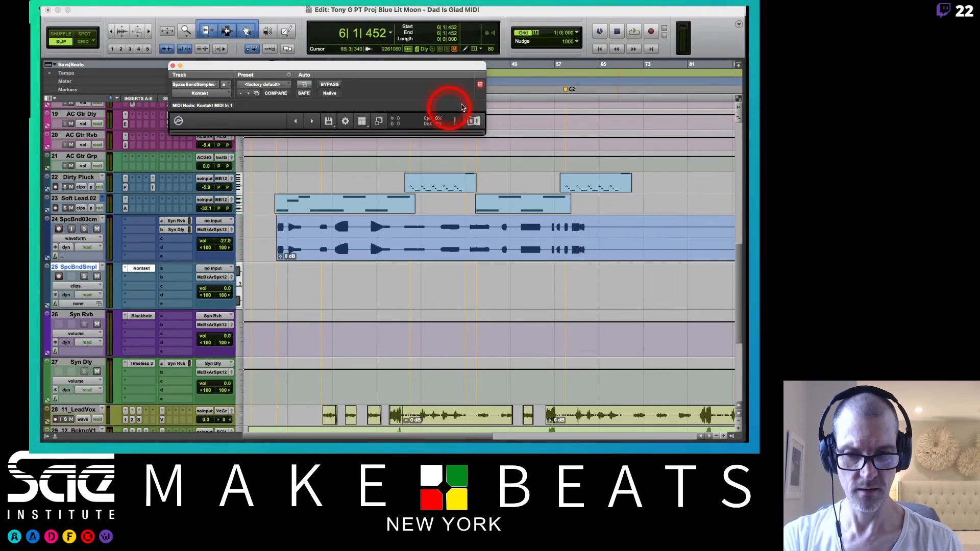
Step: Separate the committed Space Bend audio clip at 63|2|171 and delete the silent remainder after it
left_click(590, 233)
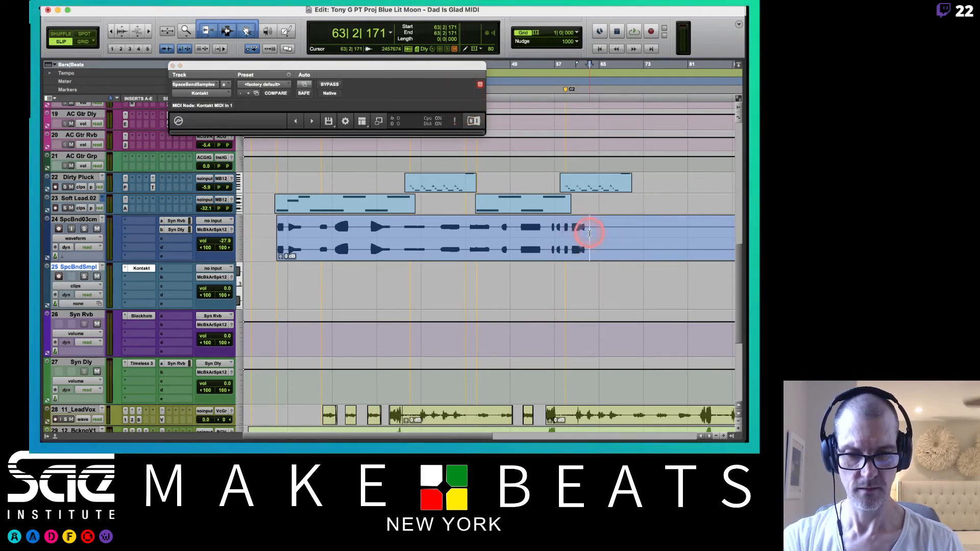
key("super+e")
left_click(620, 252)
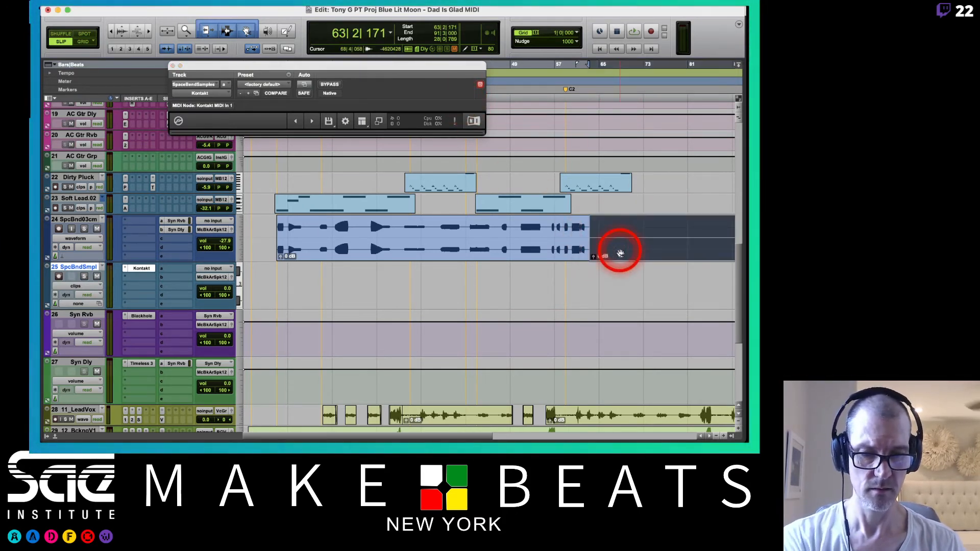
key("Delete")
key("super+z")
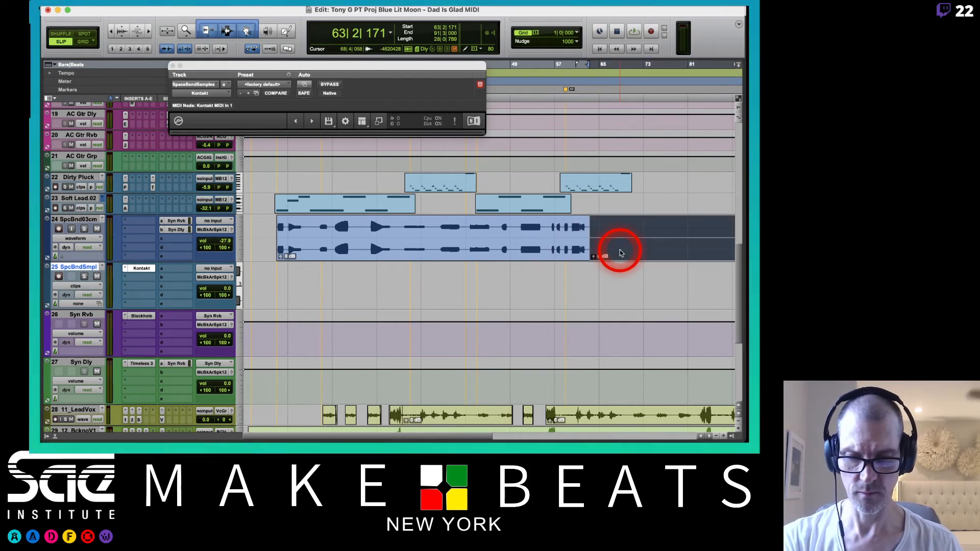
scroll(620, 252, "right", 8)
scroll(620, 252, "left", 6)
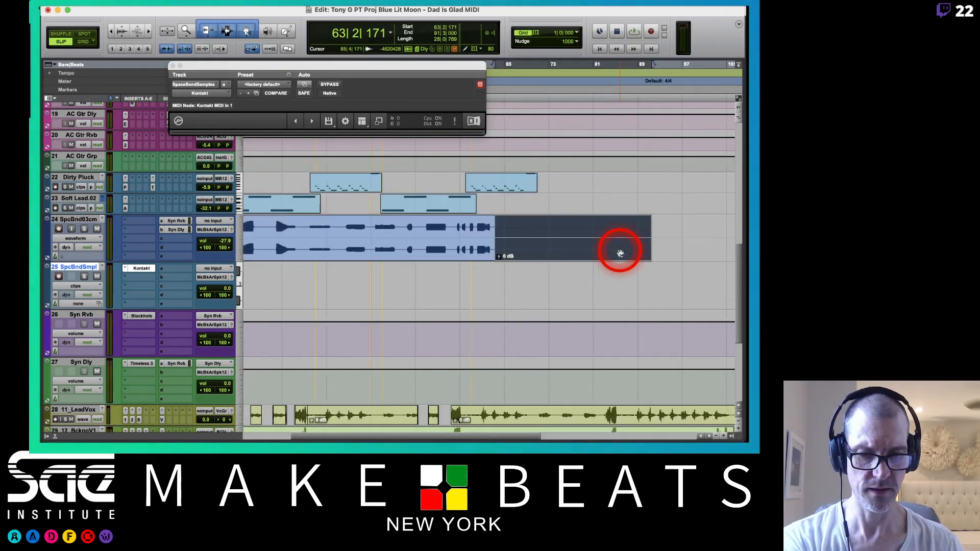
key("Delete")
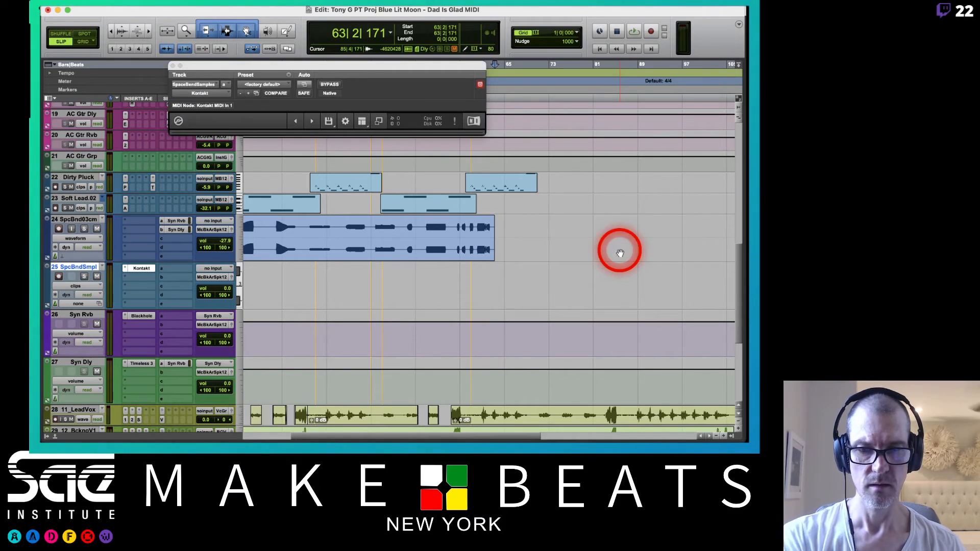
scroll(620, 253, "left", 3)
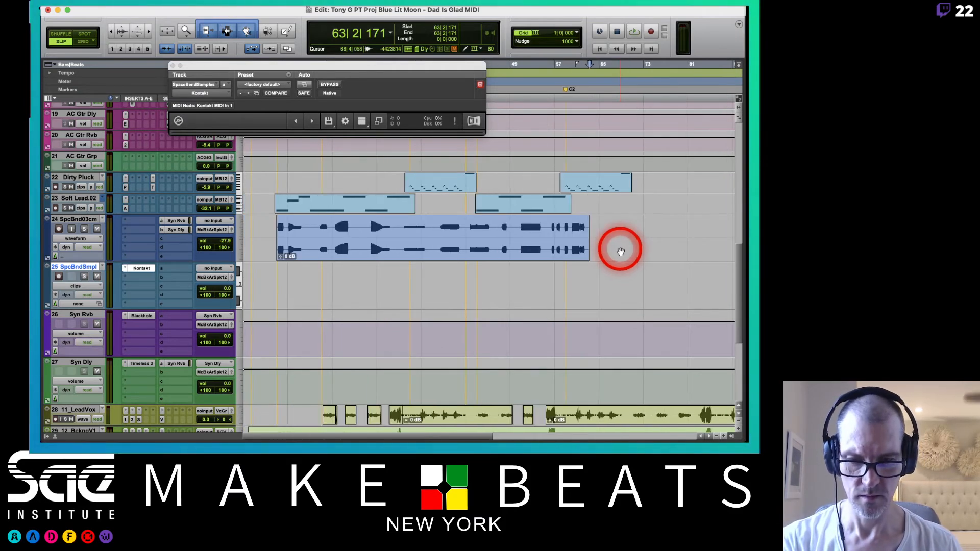
left_click(286, 229)
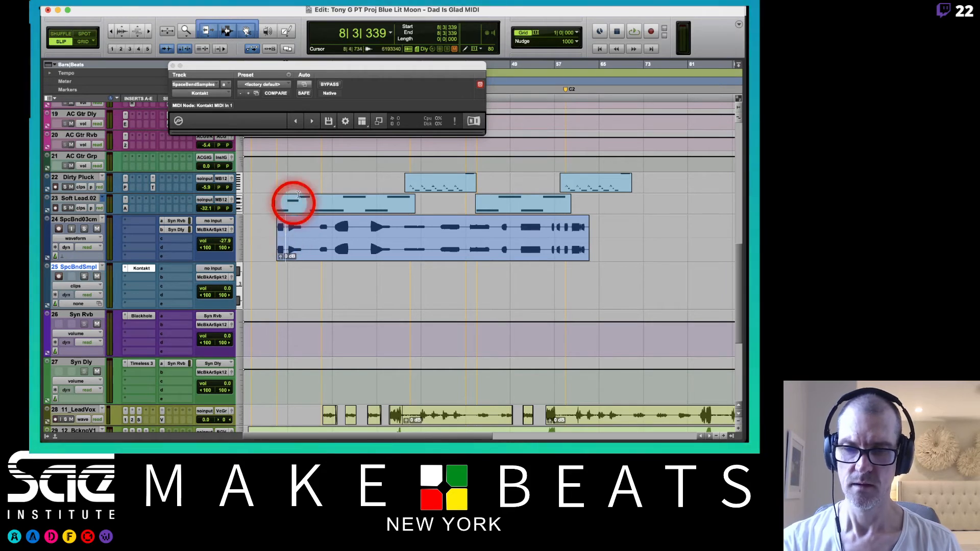
left_click(304, 87)
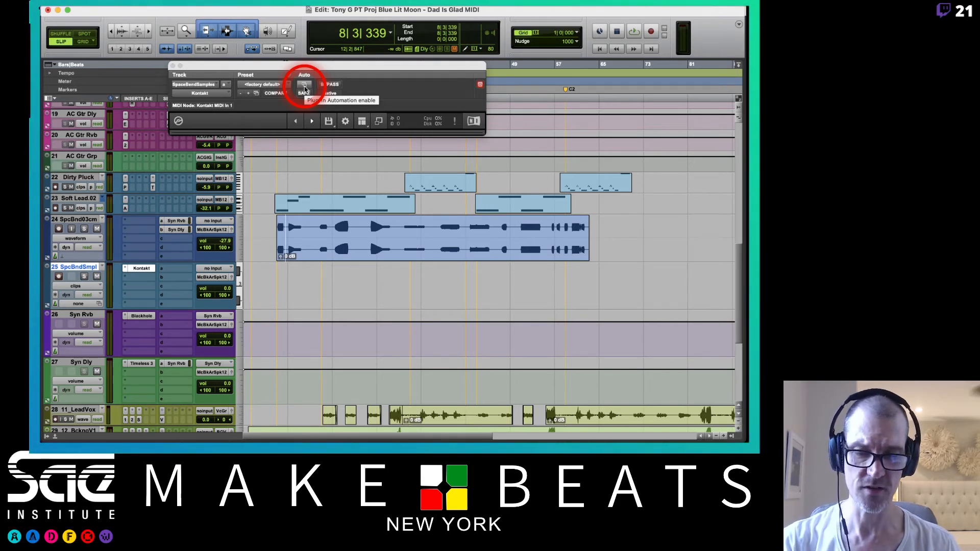
left_click(361, 123)
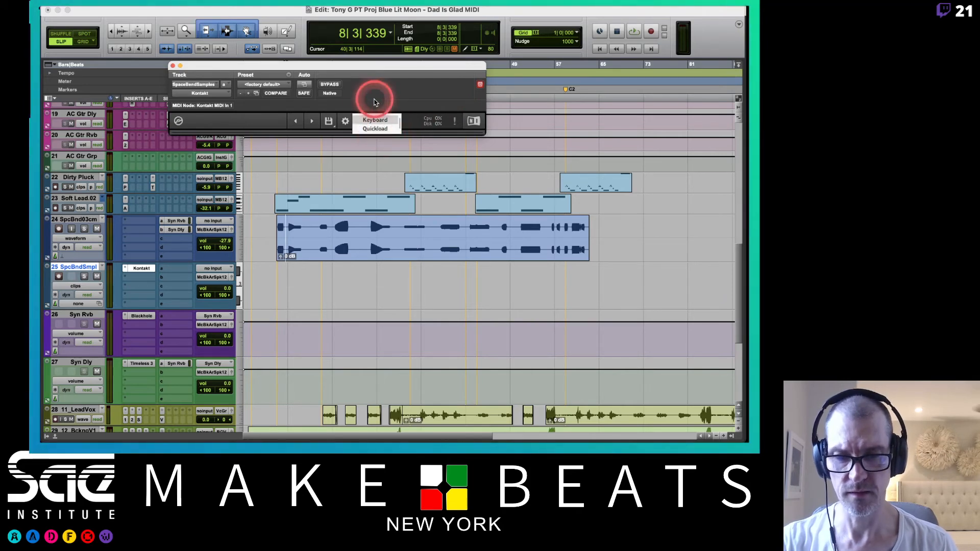
left_click(345, 121)
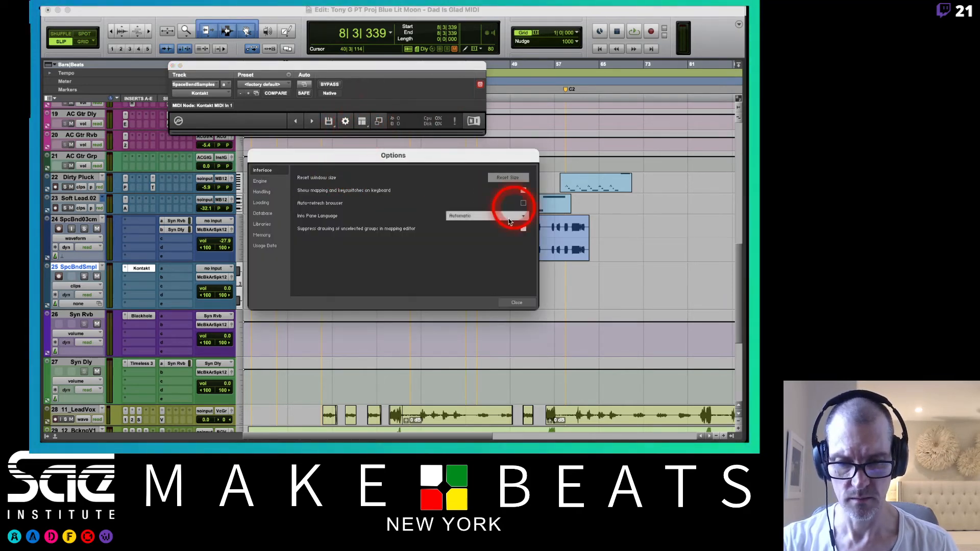
left_click(516, 303)
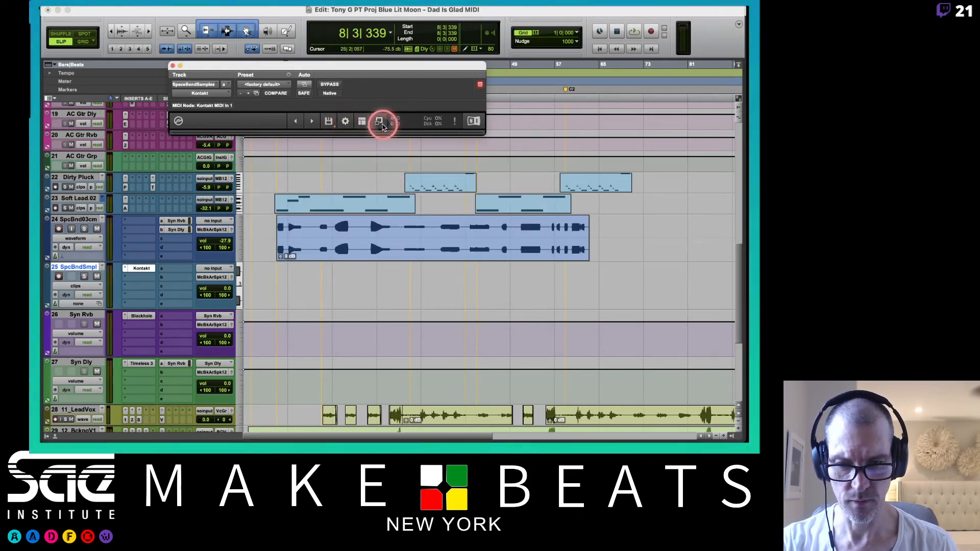
Step: Expand Kontakt to its full view and switch its file browser to the empty Quick-jump 9 location
left_click(382, 124)
left_click_drag(389, 65, 274, 9)
left_click(104, 81)
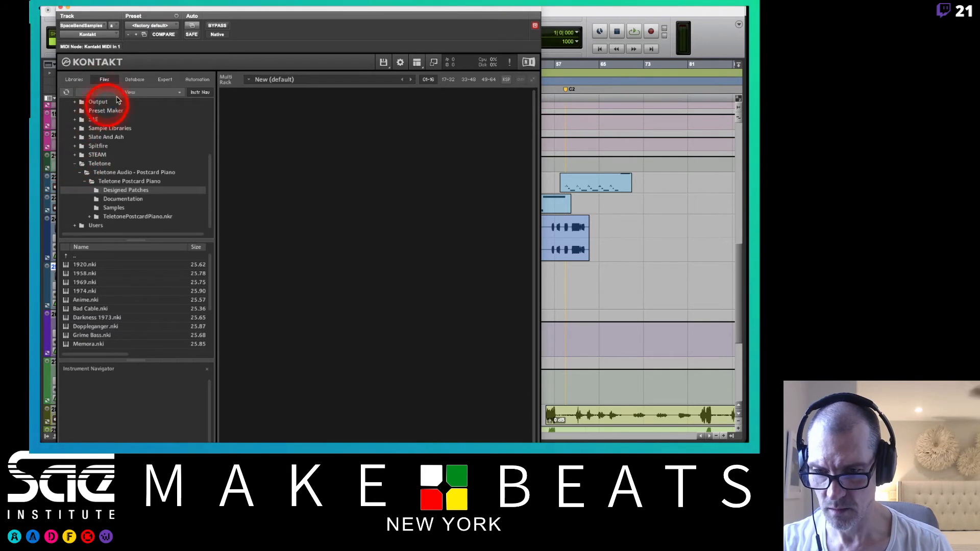
left_click(136, 93)
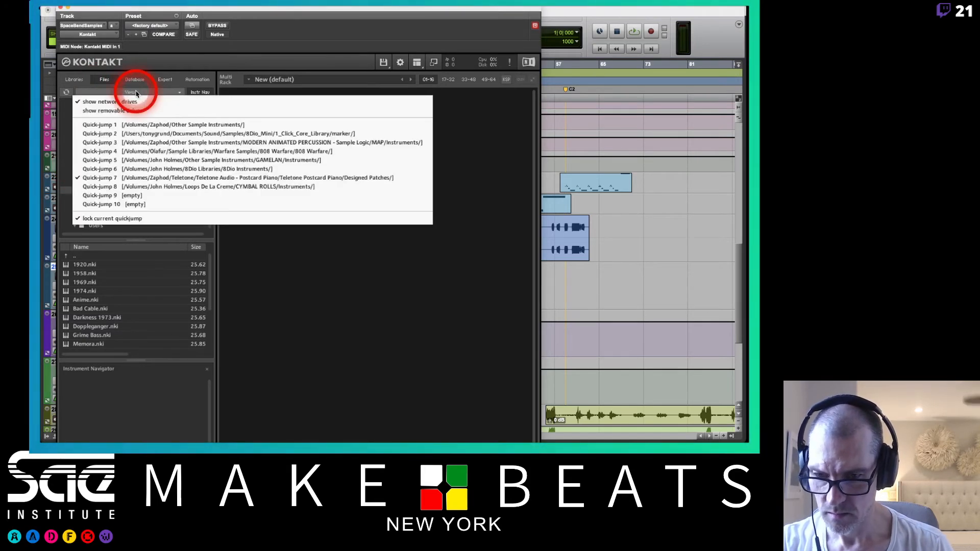
left_click(125, 197)
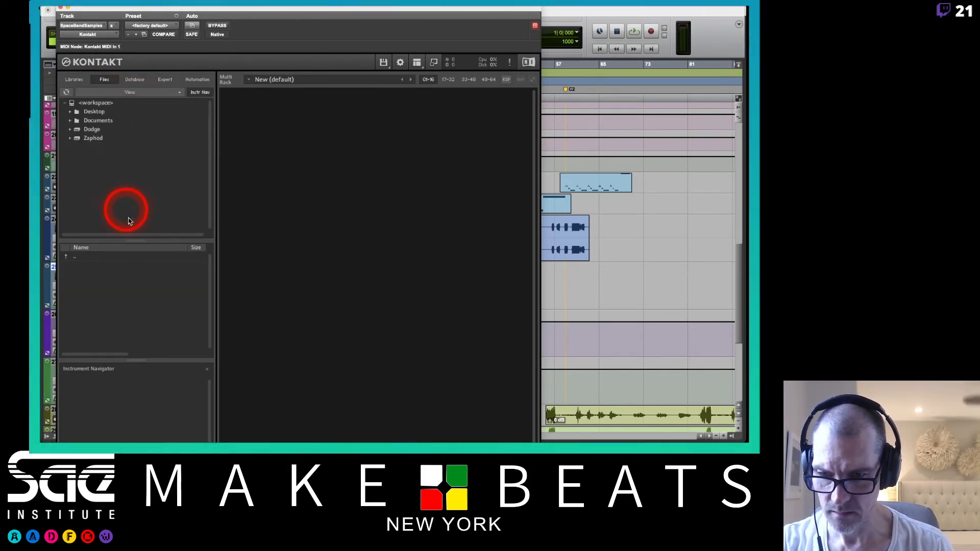
Step: Expand the Dodge drive in Kontakt's file browser and look into its usr folder
double_click(86, 131)
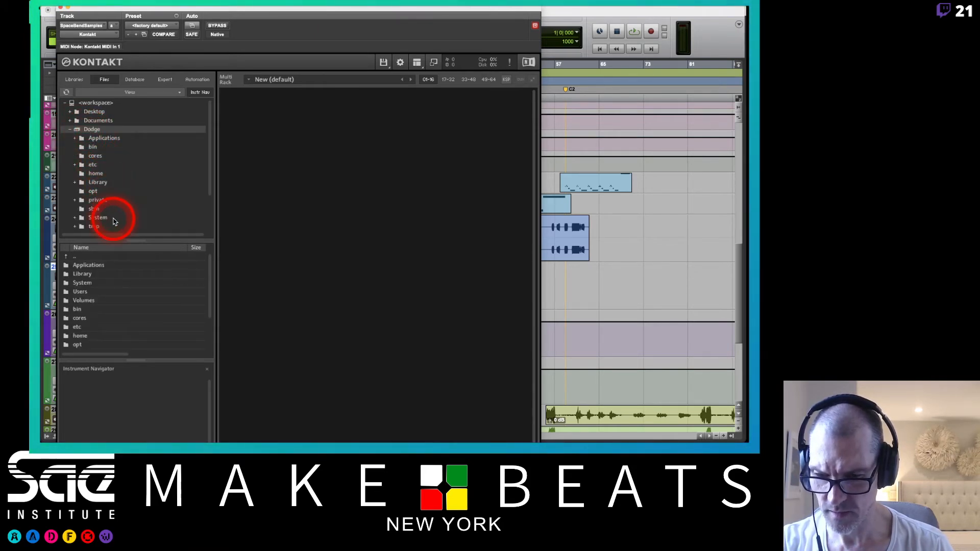
scroll(115, 185, "down", 3)
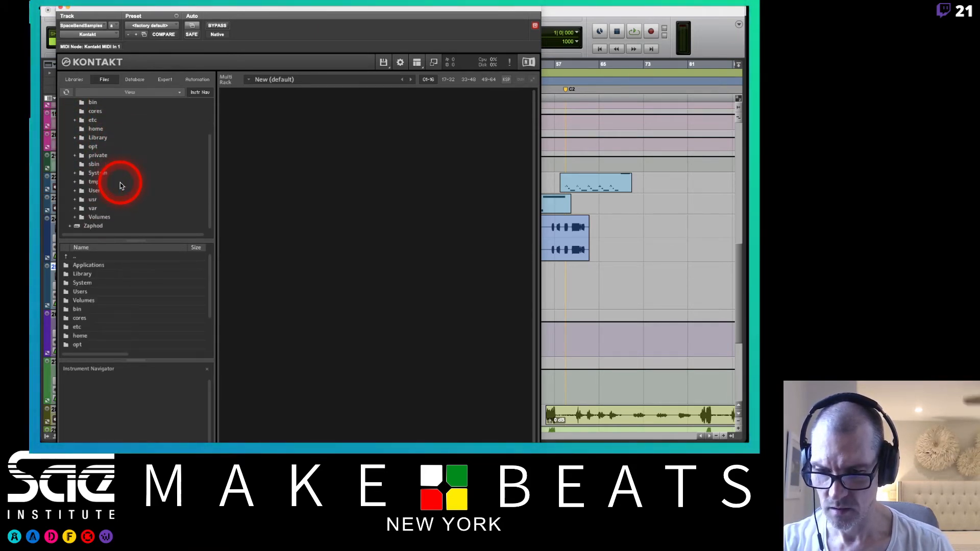
left_click(79, 201)
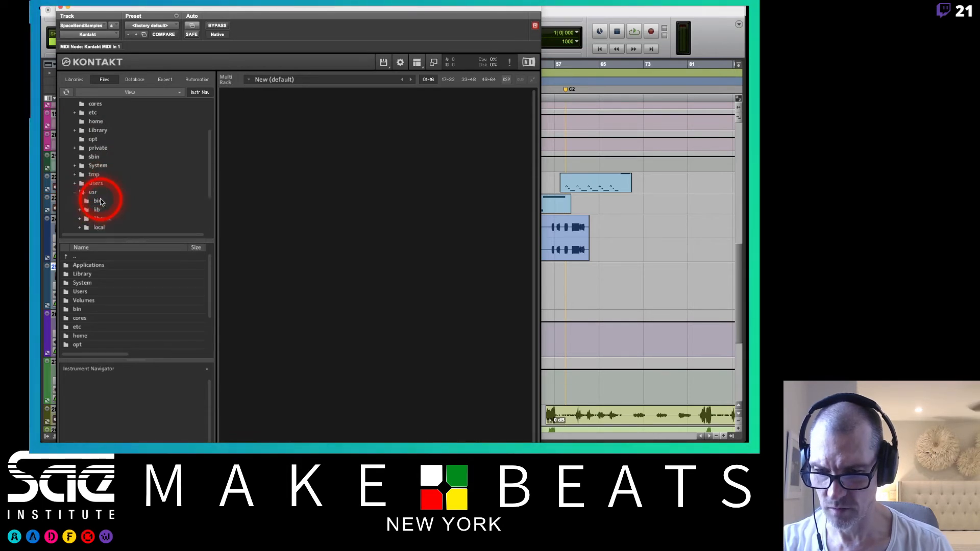
scroll(102, 202, "down", 3)
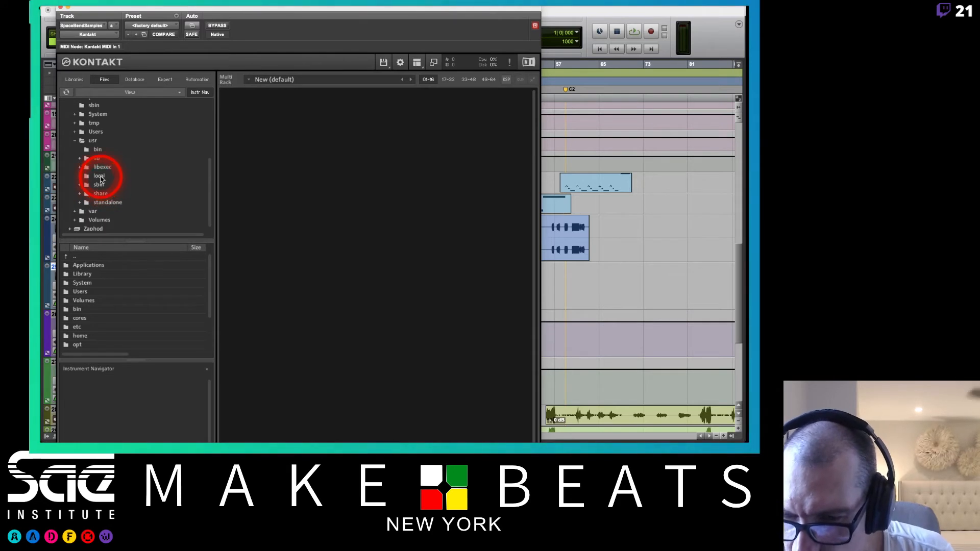
left_click(94, 141)
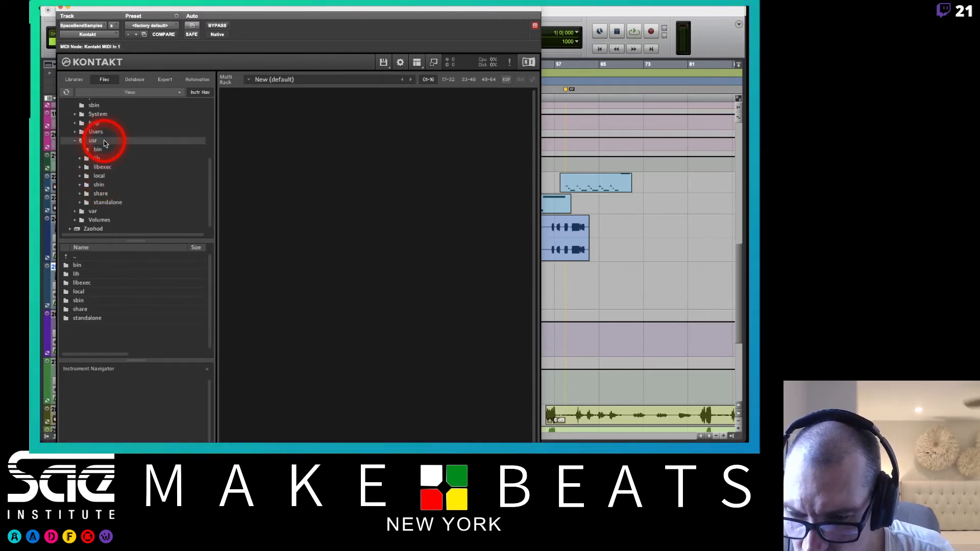
scroll(115, 172, "up", 5)
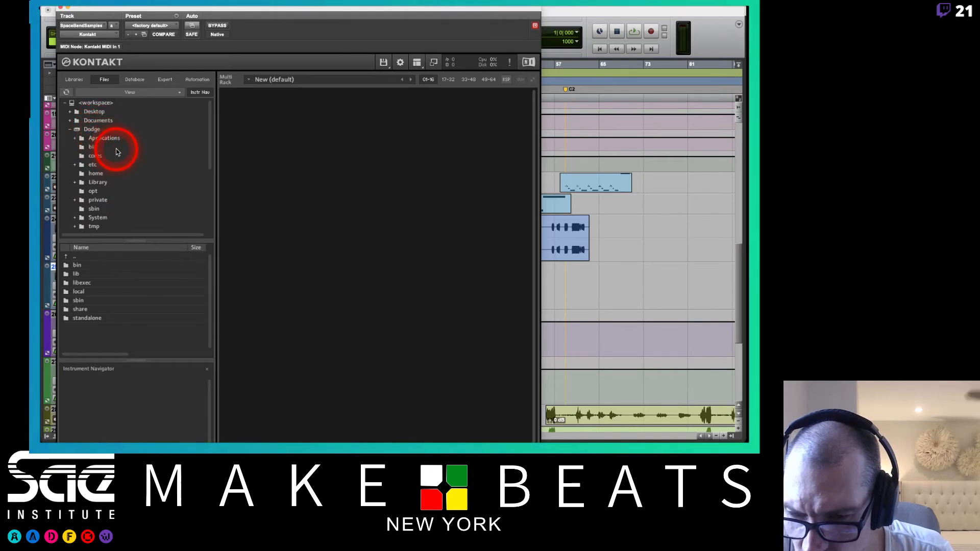
scroll(116, 152, "down", 2)
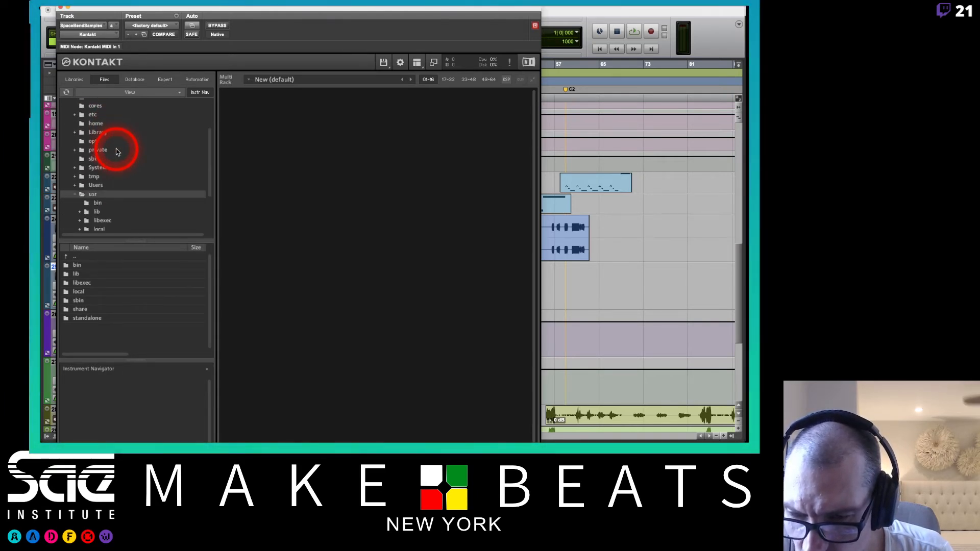
Step: Expand the Users folder on the Dodge drive and the personal home folder inside it
left_click(94, 186)
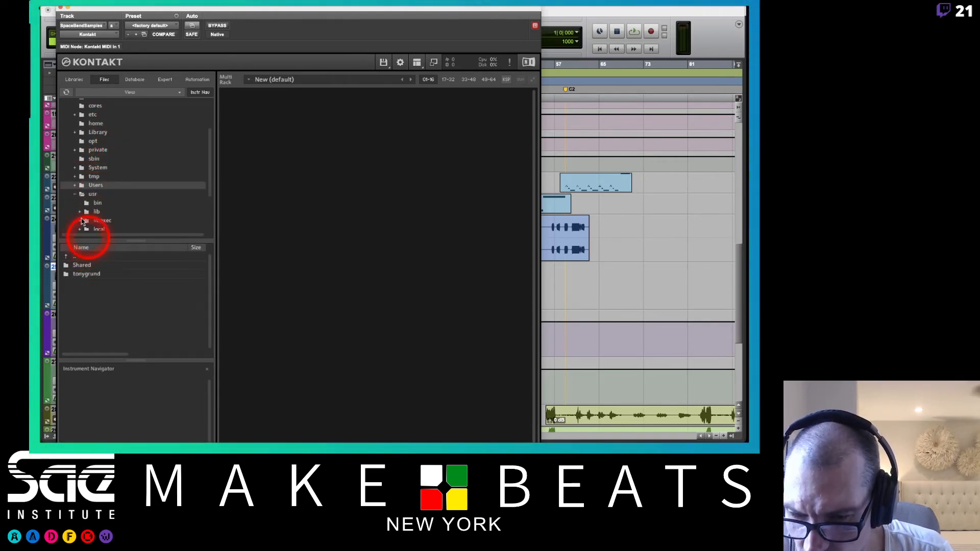
left_click(75, 186)
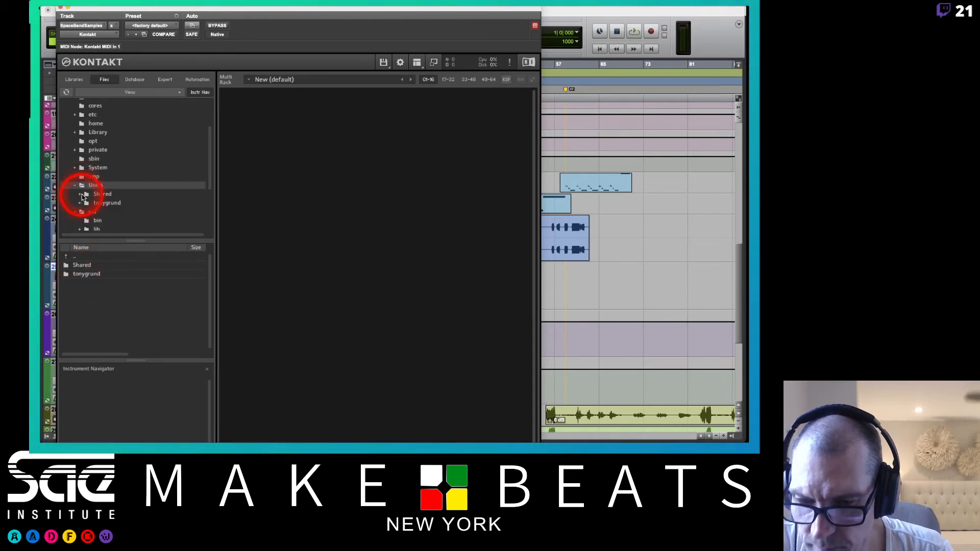
left_click(96, 204)
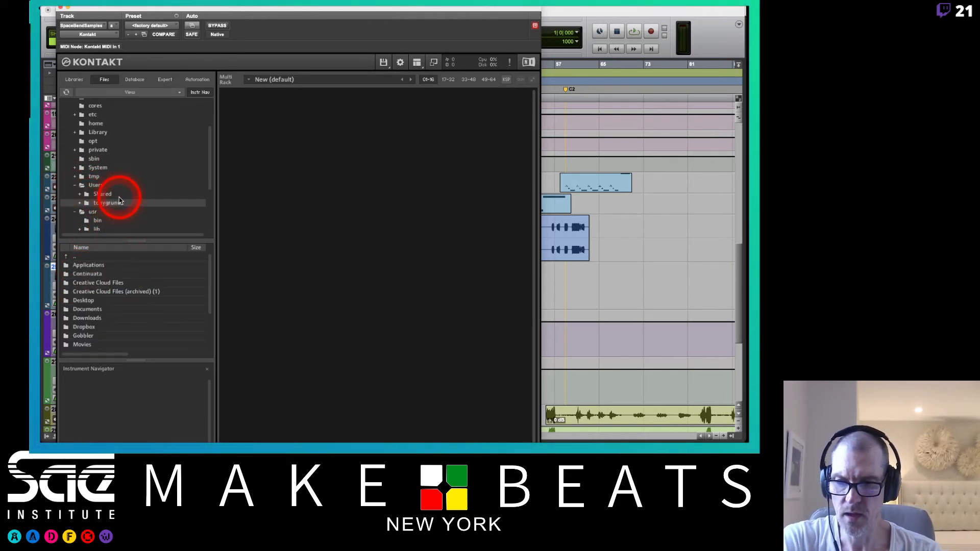
scroll(121, 200, "down", 3)
left_click(80, 148)
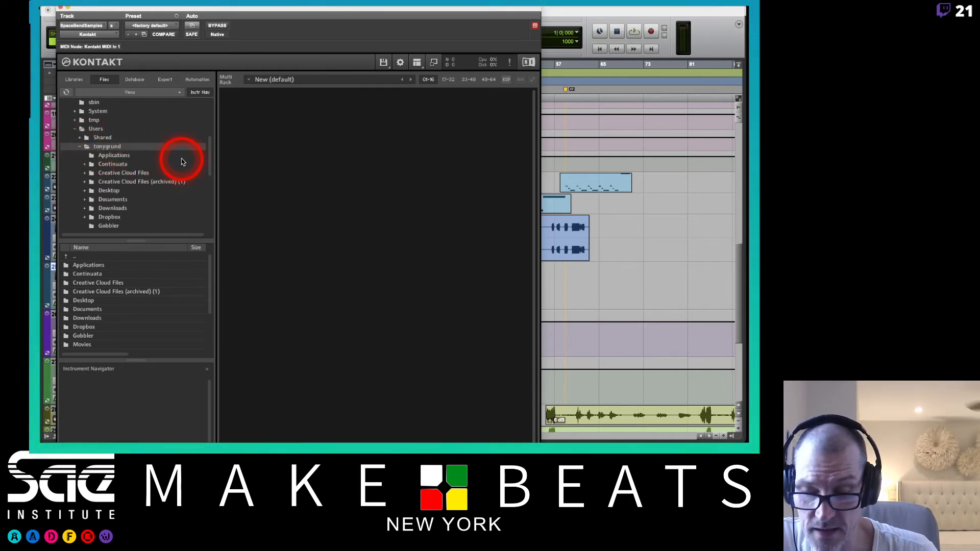
Step: Select and expand the Documents folder inside the personal home folder
scroll(182, 162, "down", 3)
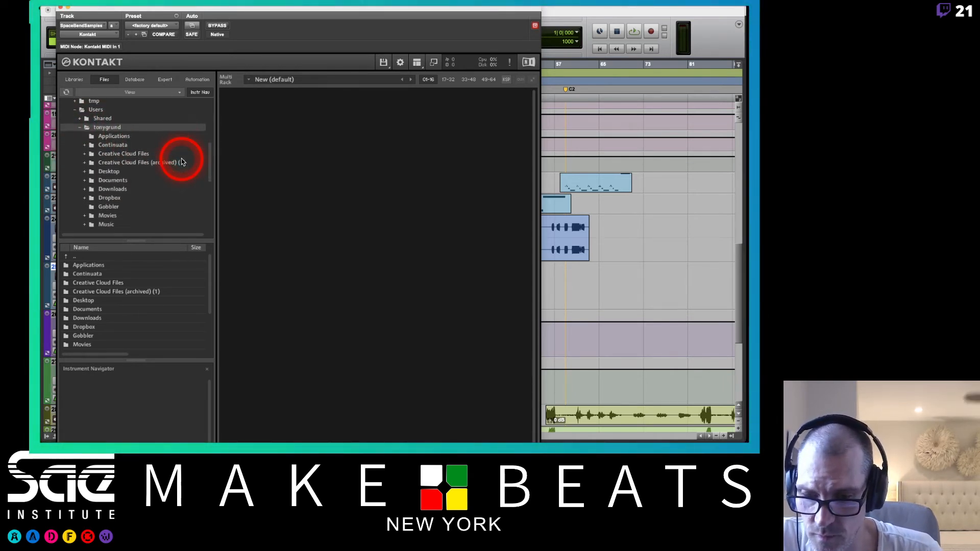
scroll(182, 162, "down", 2)
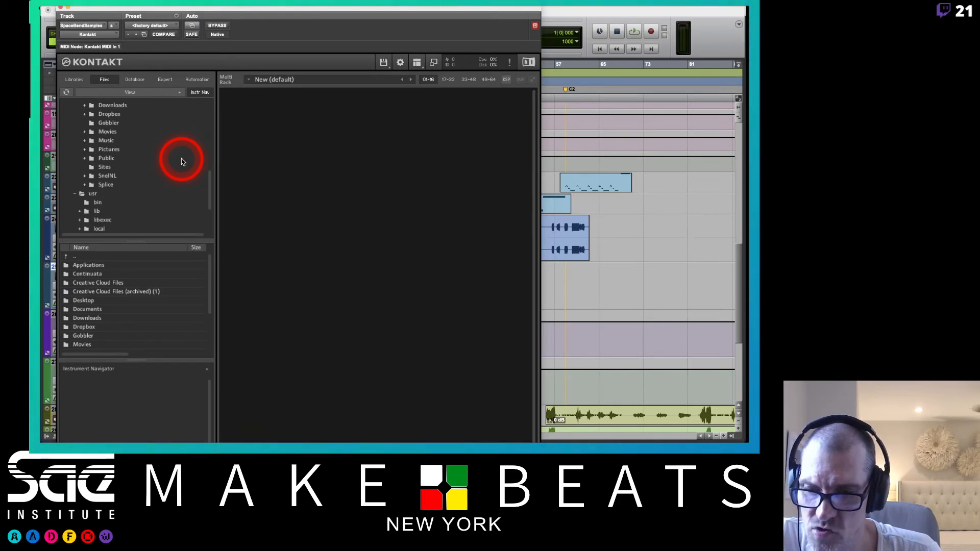
scroll(182, 161, "up", 1)
scroll(182, 159, "up", 2)
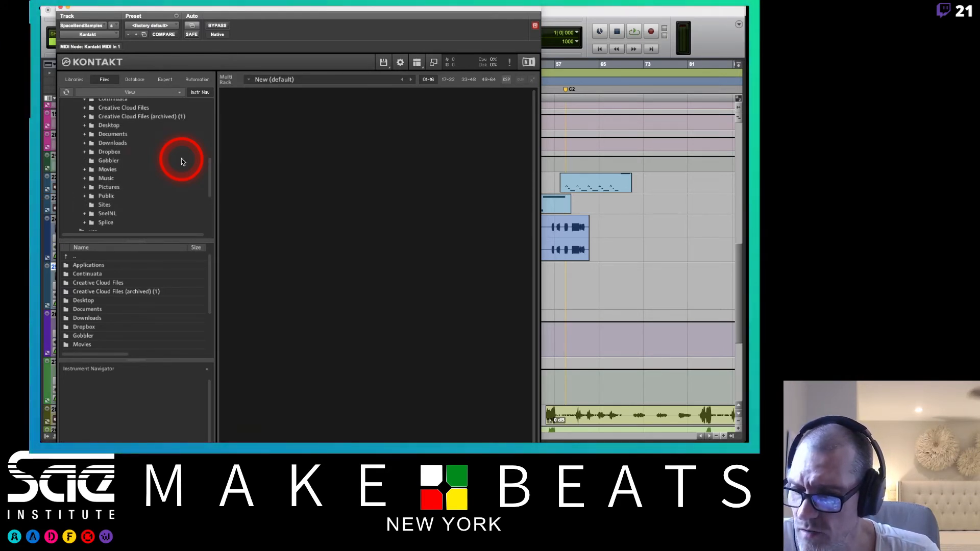
left_click(98, 135)
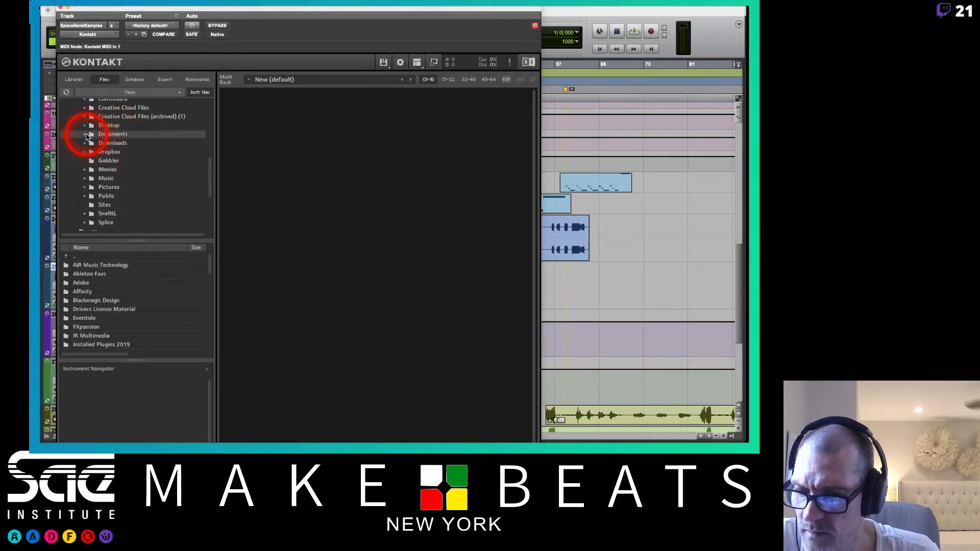
left_click(84, 134)
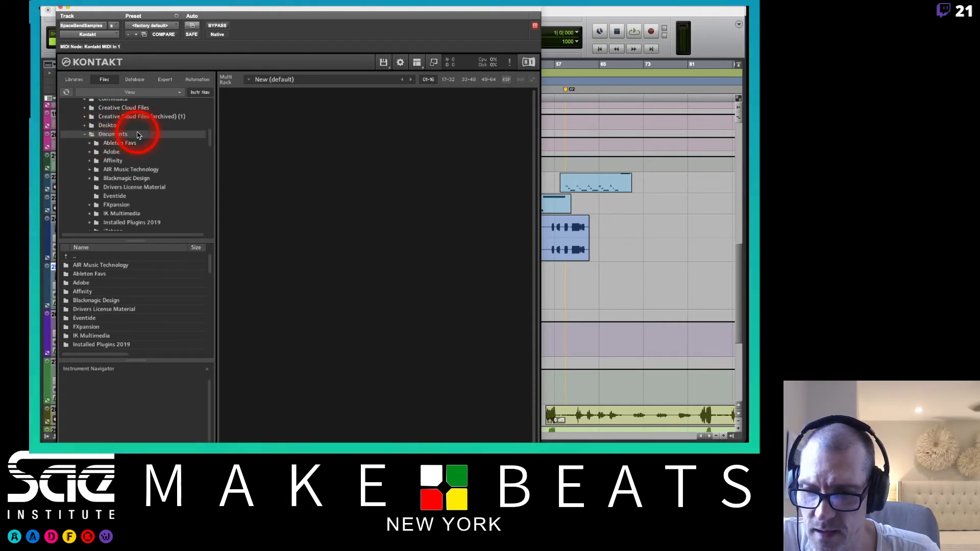
Step: Select and expand the Sound folder within Documents
scroll(138, 135, "down", 10)
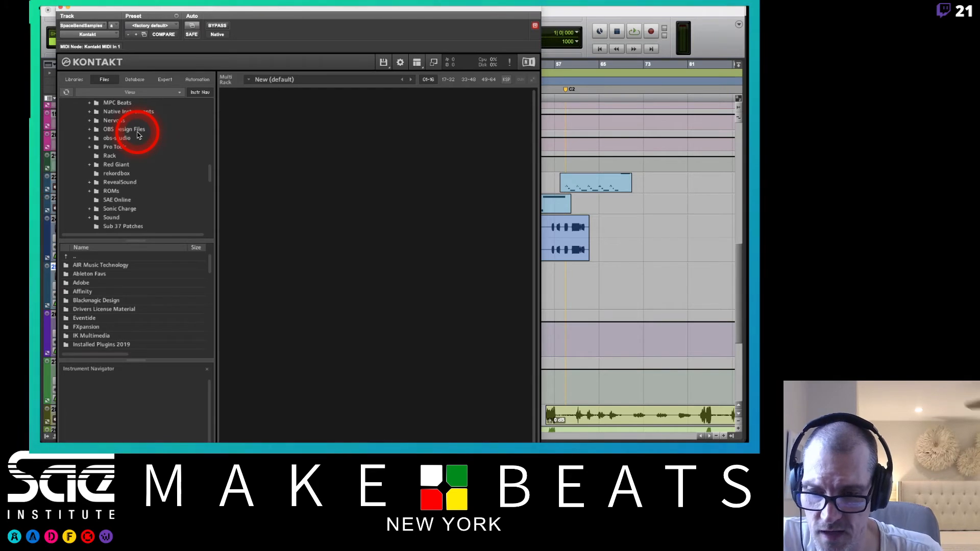
scroll(138, 135, "down", 4)
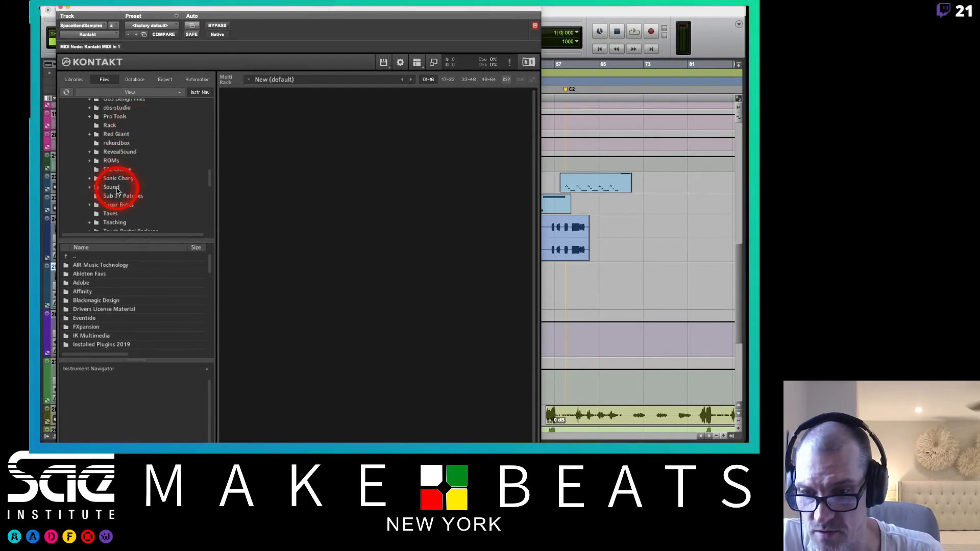
left_click(99, 187)
left_click(89, 188)
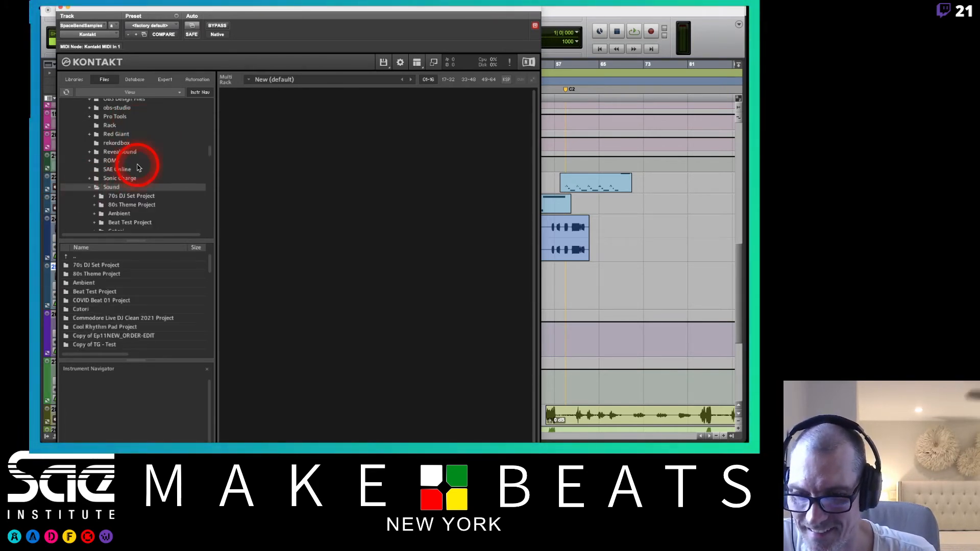
Step: Select and expand the Pro Tools Projects folder within Sound
scroll(122, 164, "down", 8)
scroll(137, 167, "down", 5)
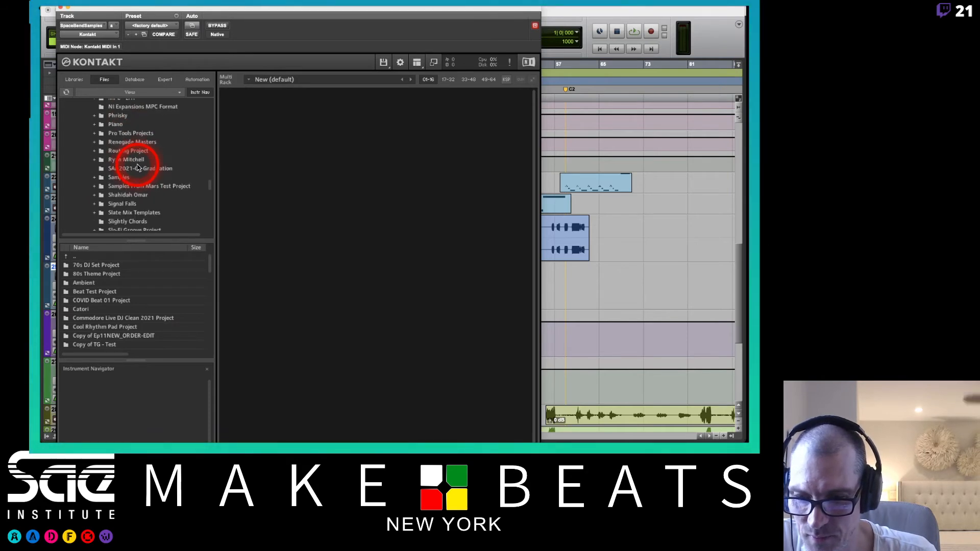
scroll(143, 173, "down", 2)
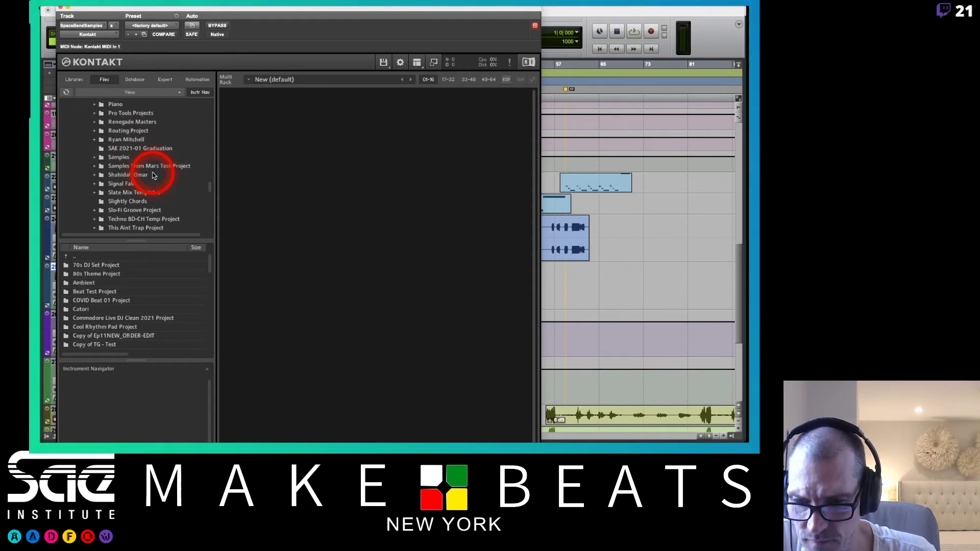
left_click(122, 113)
left_click(94, 113)
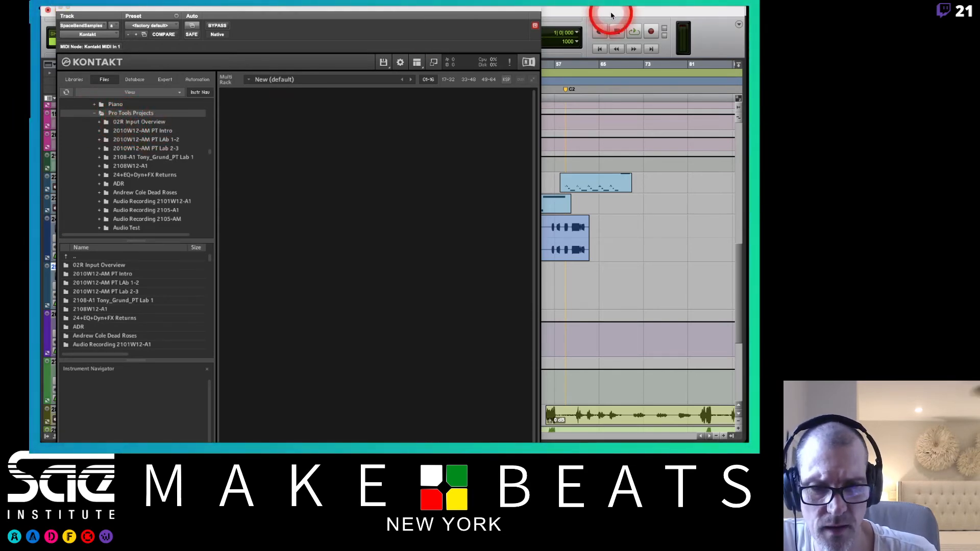
Step: Move the plug-in window to uncover the session title and expand the matching Blue Lit Moon project folder in Pro Tools Projects
mouse_move(525, 14)
left_mouse_down()
mouse_move(547, 124)
mouse_move(525, 48)
left_mouse_up()
scroll(128, 212, "down", 10)
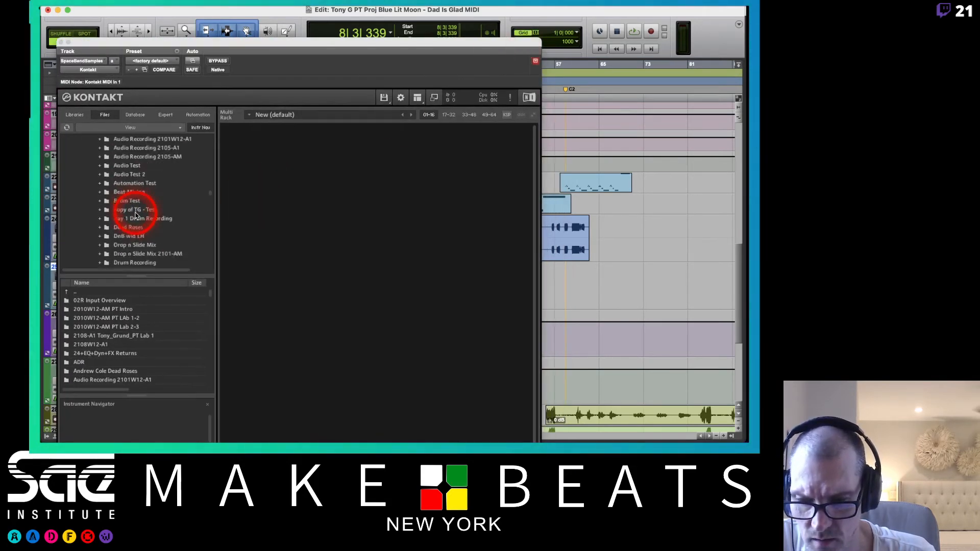
scroll(136, 215, "down", 10)
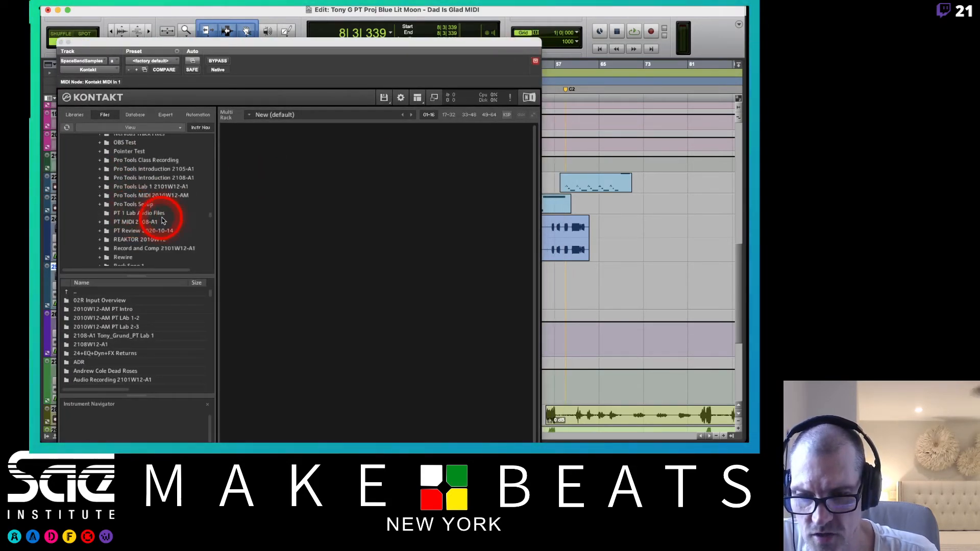
scroll(162, 220, "down", 10)
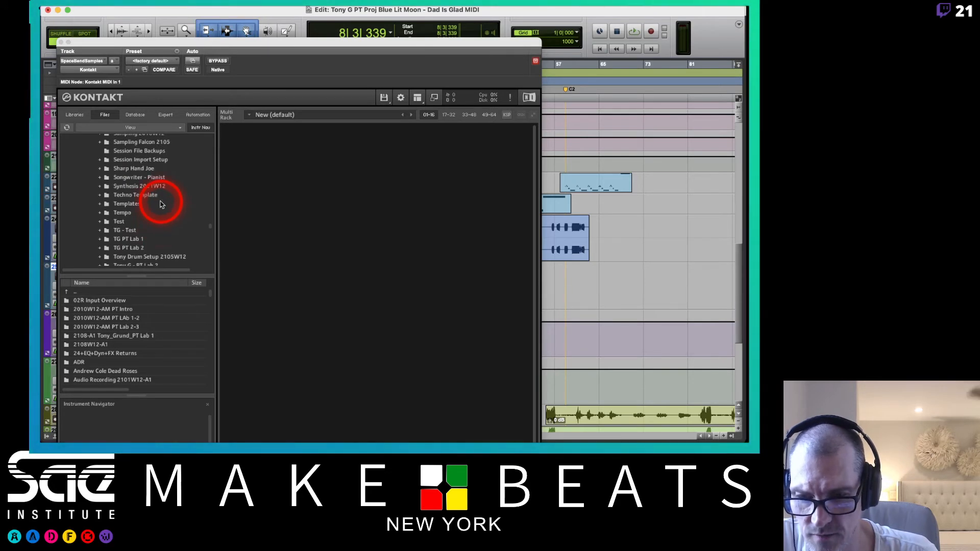
scroll(161, 205, "down", 4)
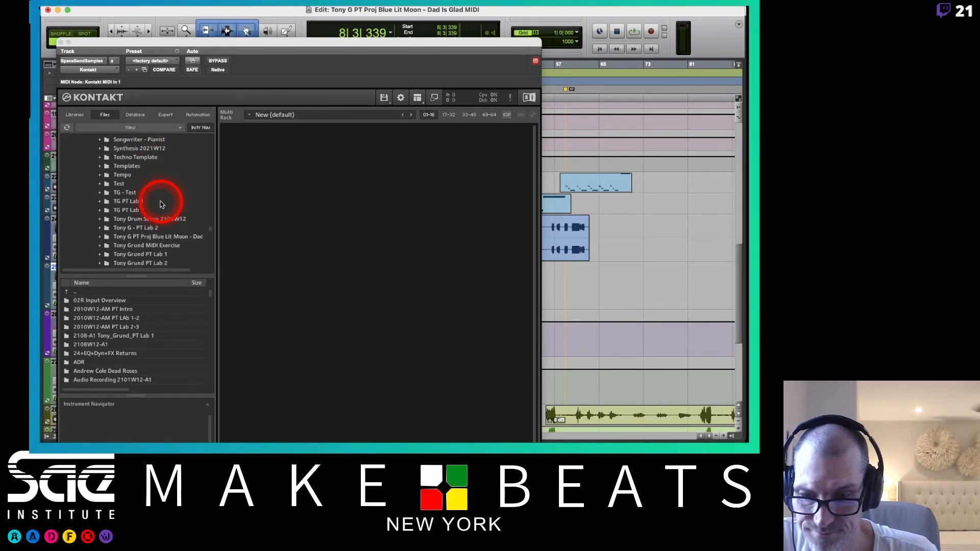
left_click(137, 236)
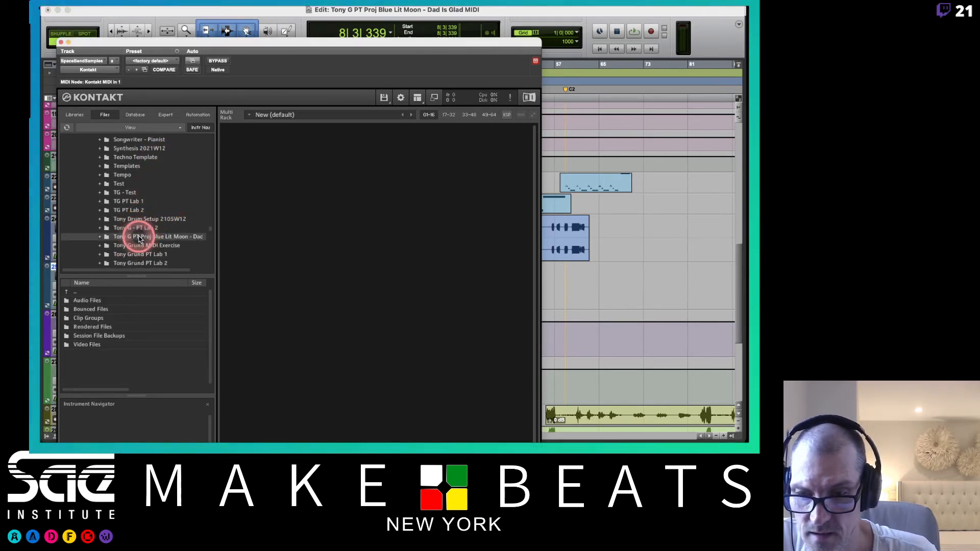
left_click(99, 236)
Step: Open the project's Audio Files folder and select Space Bend.03.cm.wav
scroll(148, 221, "down", 2)
left_click(133, 225)
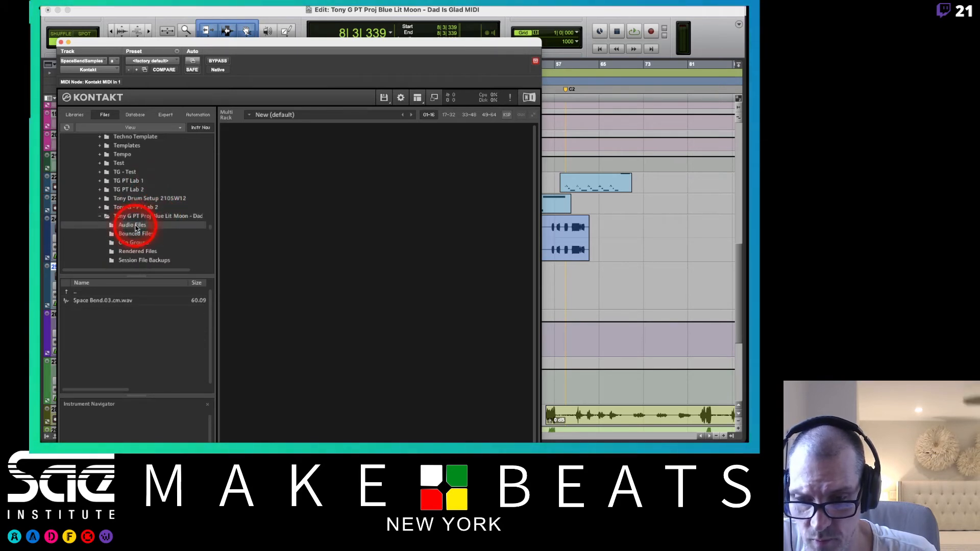
scroll(156, 228, "down", 2)
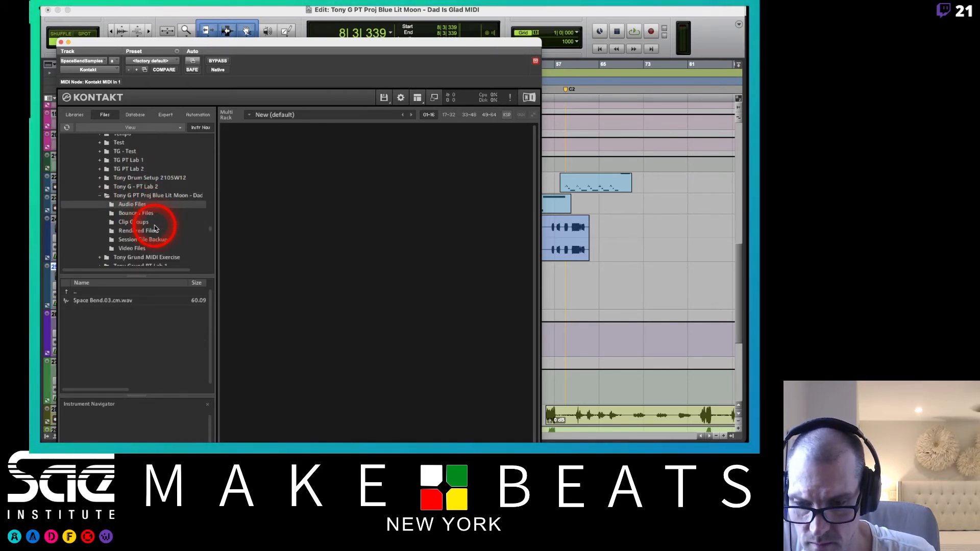
left_click(89, 301)
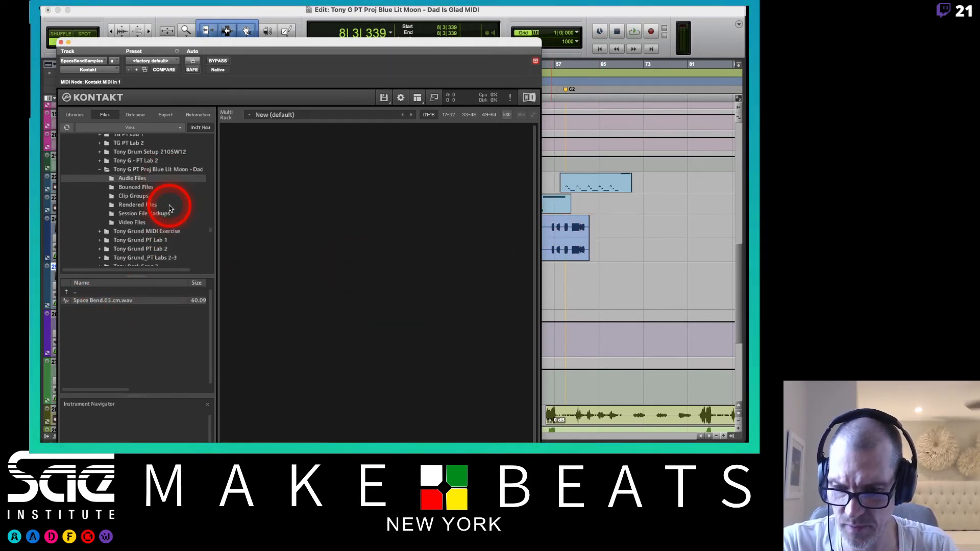
Step: Play the session briefly and stop playback
scroll(171, 205, "down", 5)
key("space")
key("space")
scroll(158, 238, "up", 5)
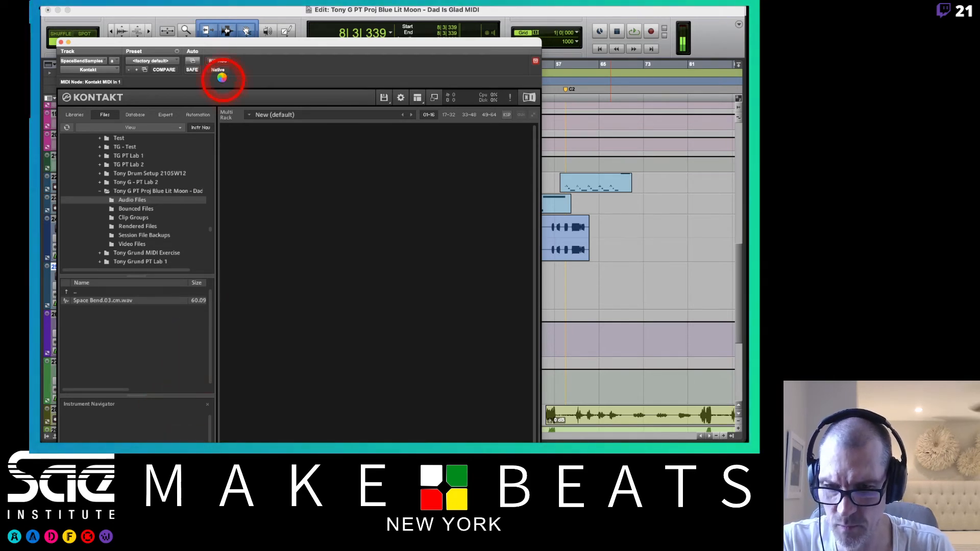
Step: Load Space Bend.03.cm.wav into Kontakt's empty rack as a new instrument and open that instrument for editing
left_click_drag(212, 41, 257, 6)
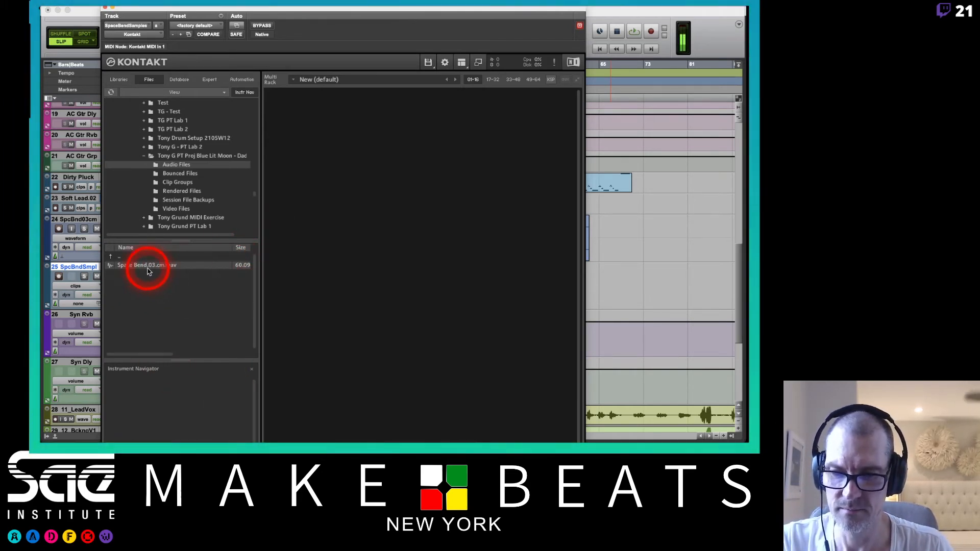
left_click_drag(148, 265, 348, 201)
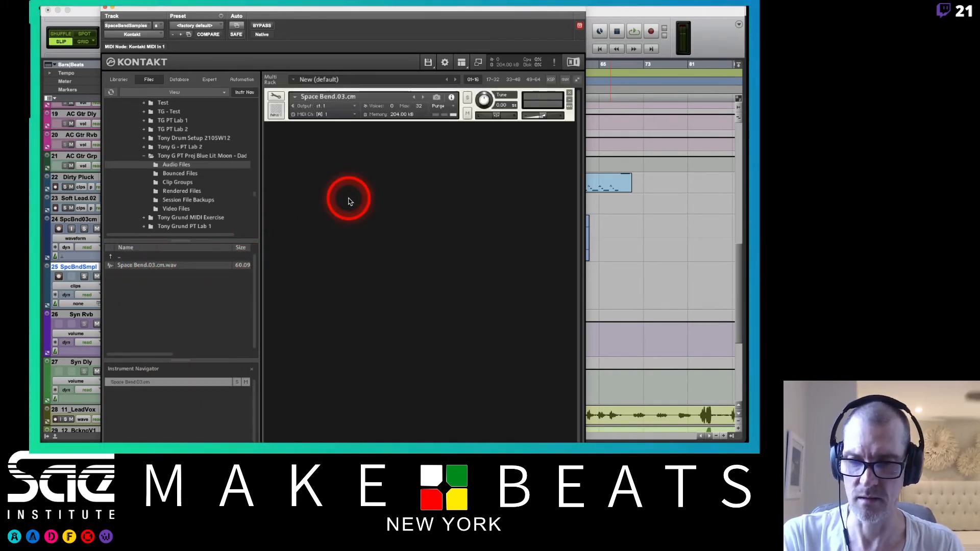
left_click(276, 97)
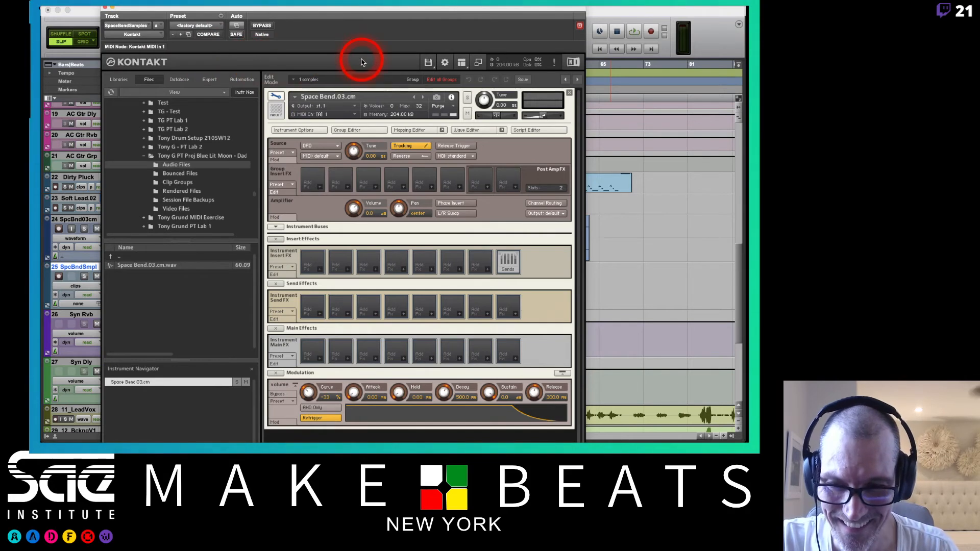
Step: Reset Kontakt's window size in its options and lower the file browser's preview volume to about midway
left_click(444, 63)
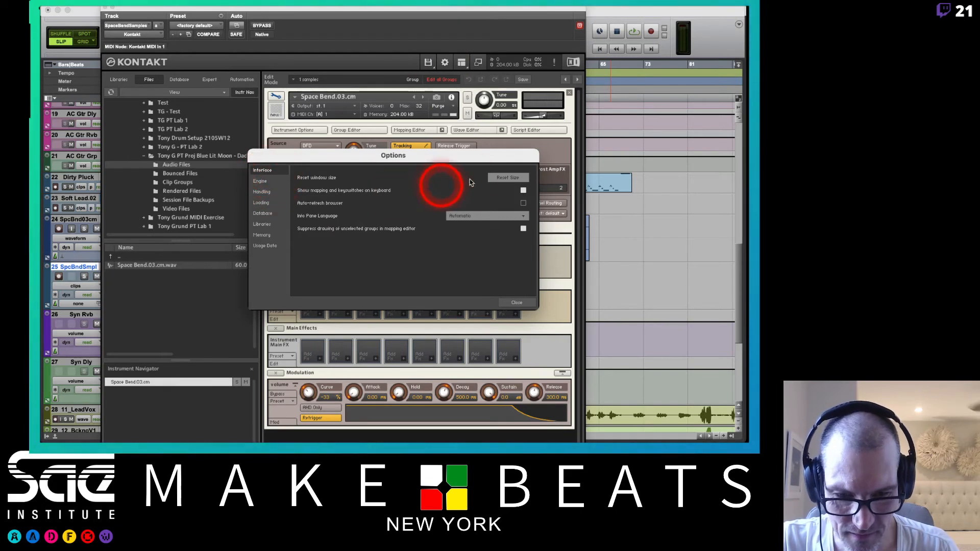
left_click(498, 177)
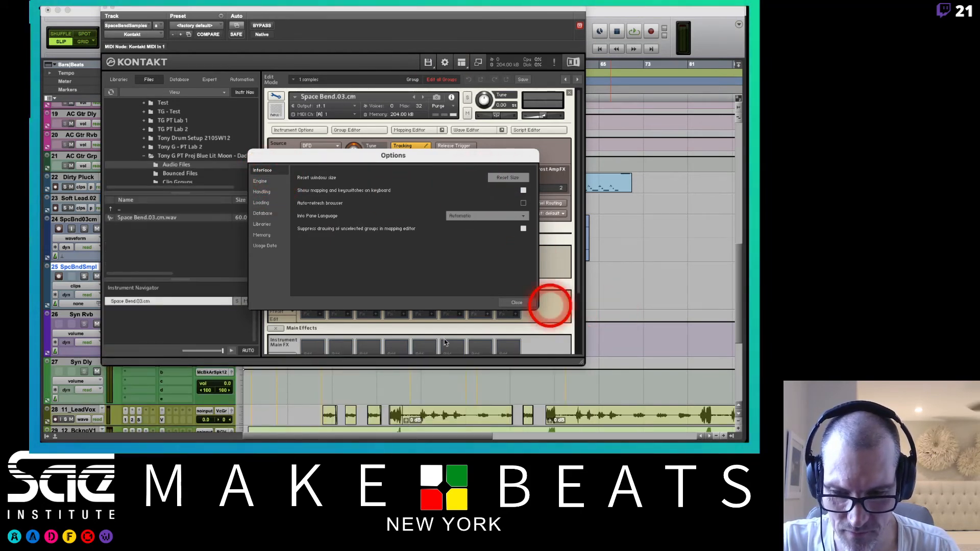
left_click(516, 302)
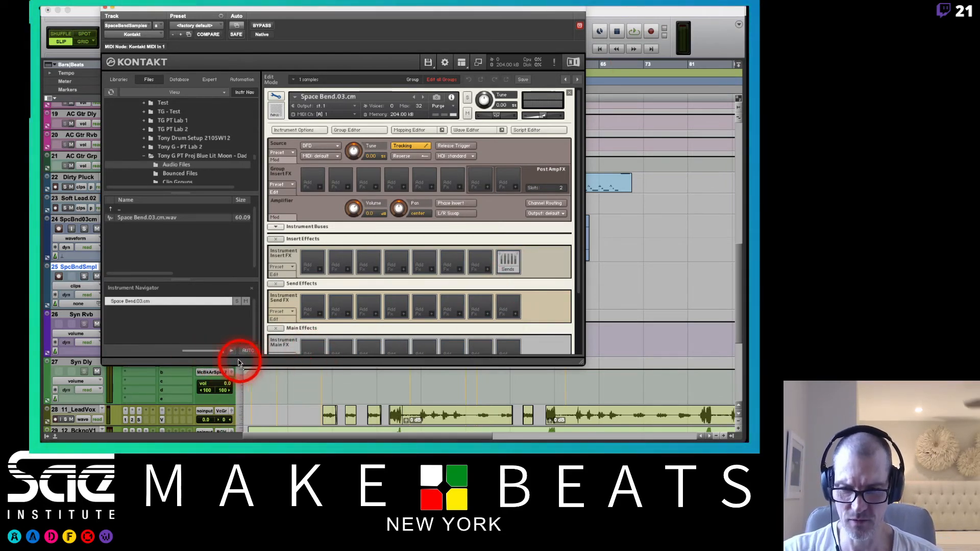
left_click_drag(222, 355, 193, 342)
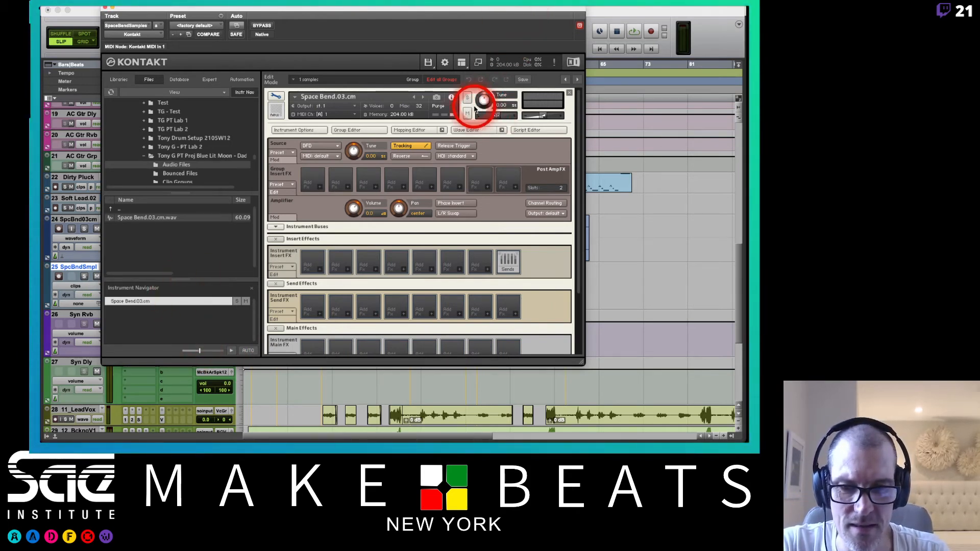
Step: Remove the Space Bend.03.cm instrument from the Kontakt rack and move the plug-in window down to uncover the session's tracks
left_click(570, 94)
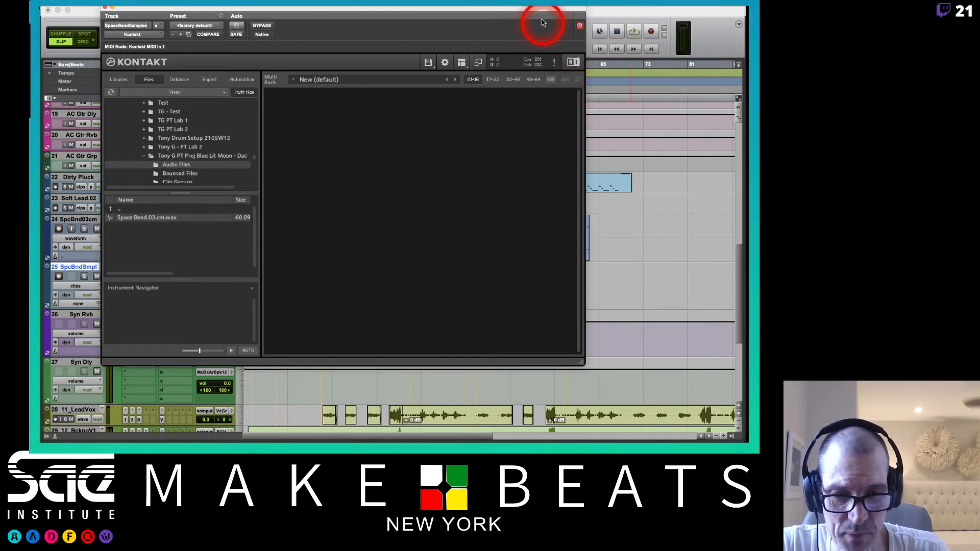
left_click_drag(539, 10, 503, 326)
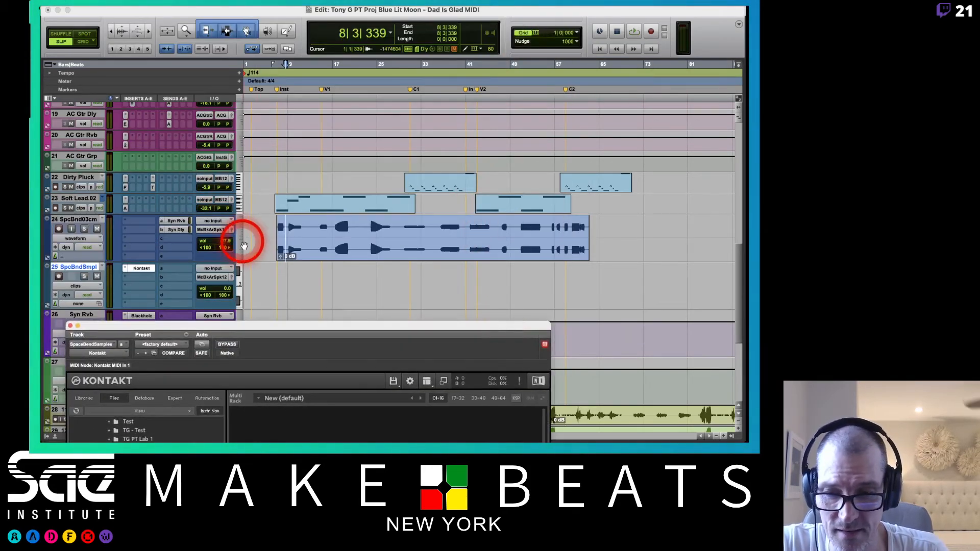
Step: Enlarge the SpcBnd03cm track's height and split its clip between the first two notes, at about 8|3|678
left_click(236, 241)
left_click(252, 245)
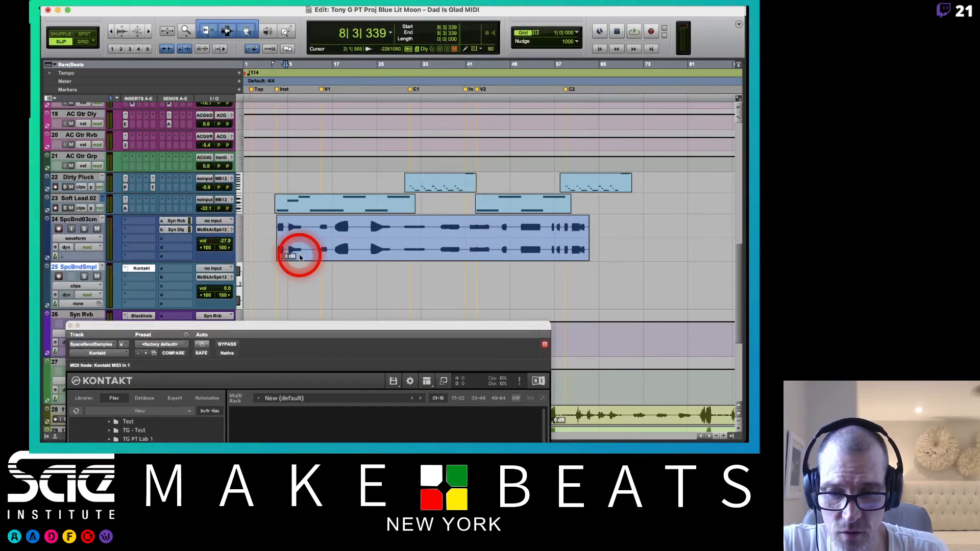
left_click(286, 245)
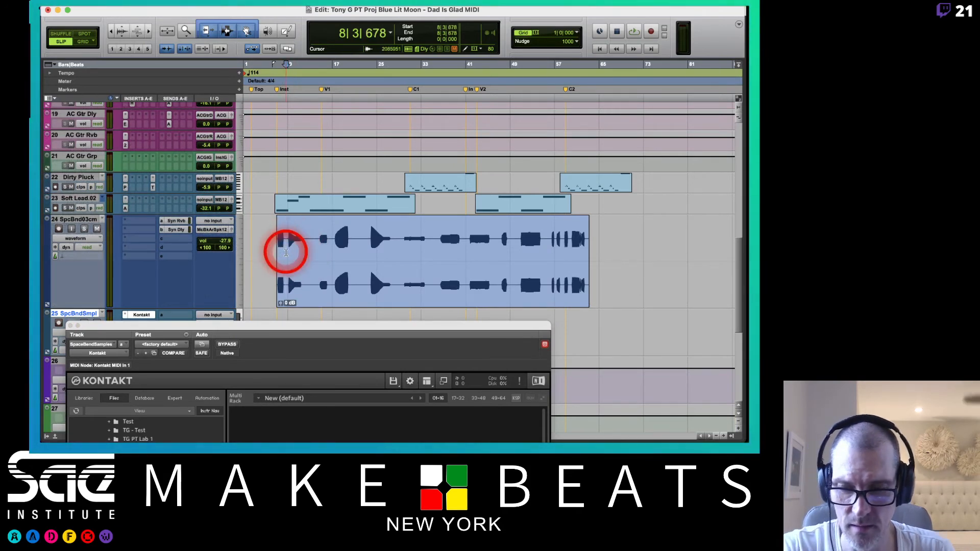
Step: Delete the silent gaps before and after the third note in the SpcBnd03cm clip
left_click(341, 245)
left_click(305, 247)
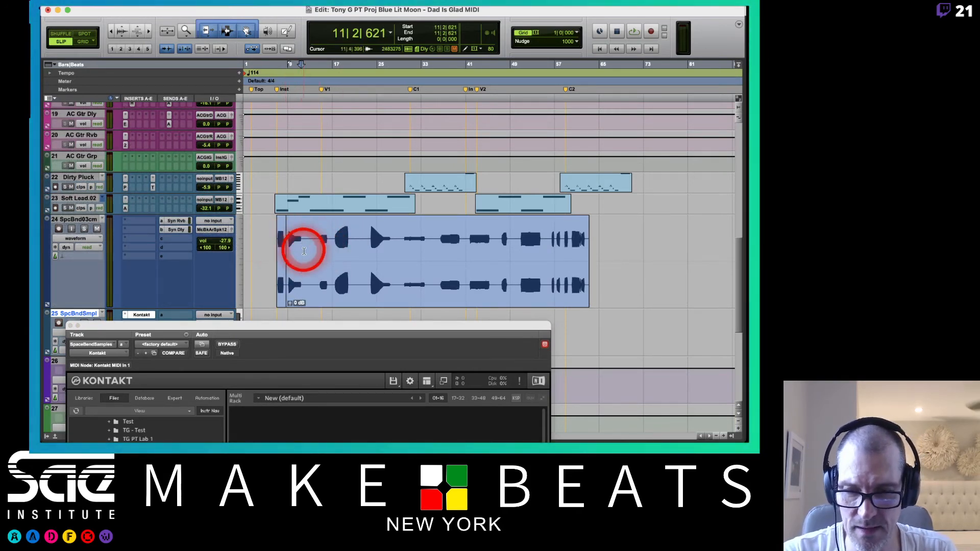
left_click_drag(304, 249, 318, 252)
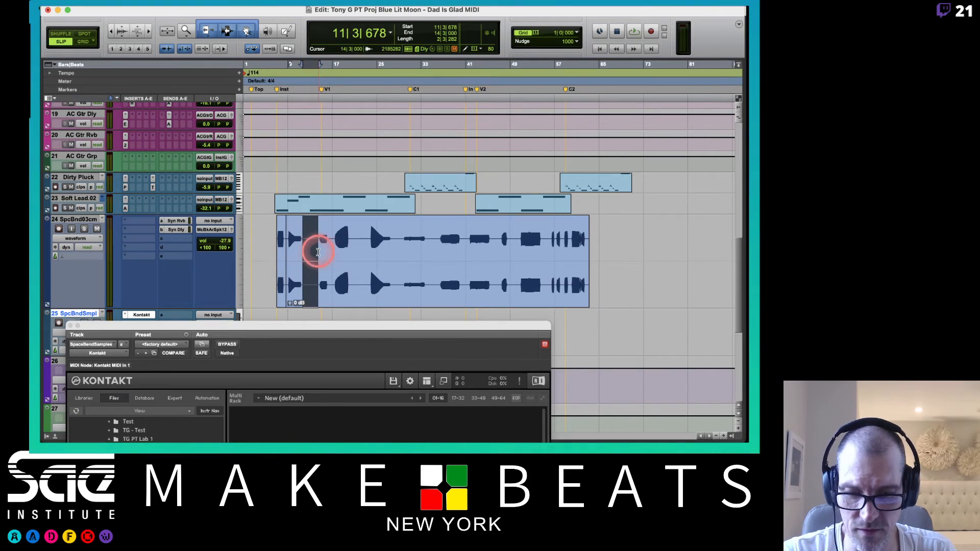
key("Delete")
left_click(329, 245)
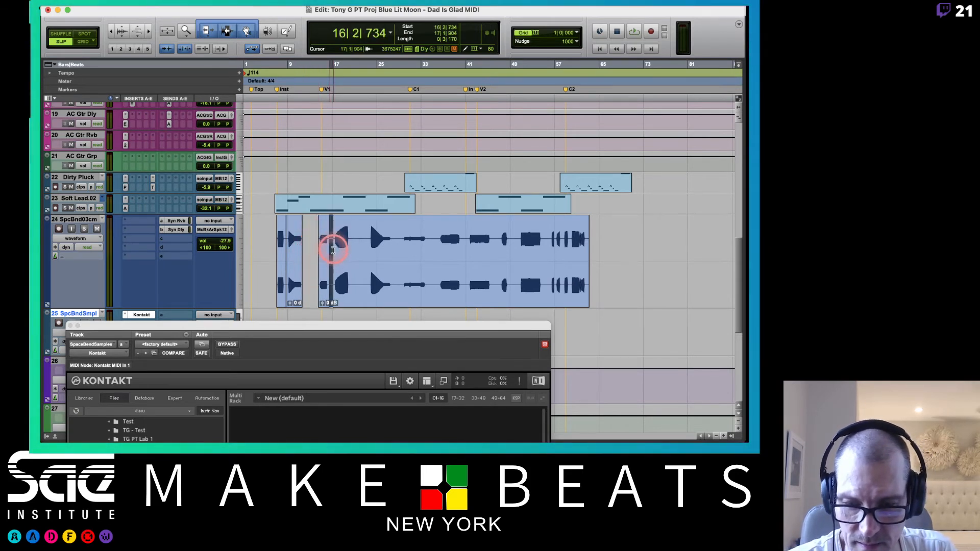
key("Delete")
Step: Delete the silence between the fourth and fifth notes on the SpcBnd03cm track, from about 19|4|847 to 23|4|396
left_click(351, 247)
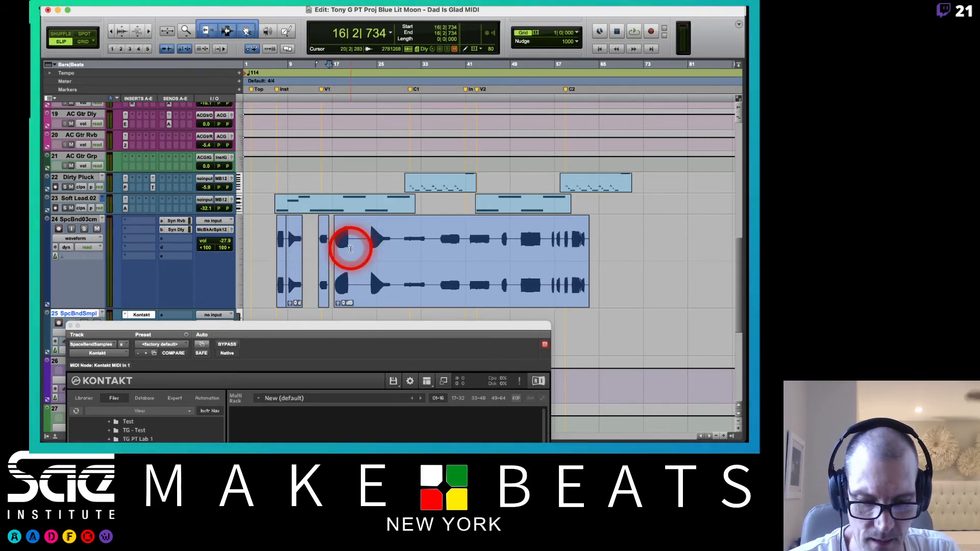
key("t")
key("t")
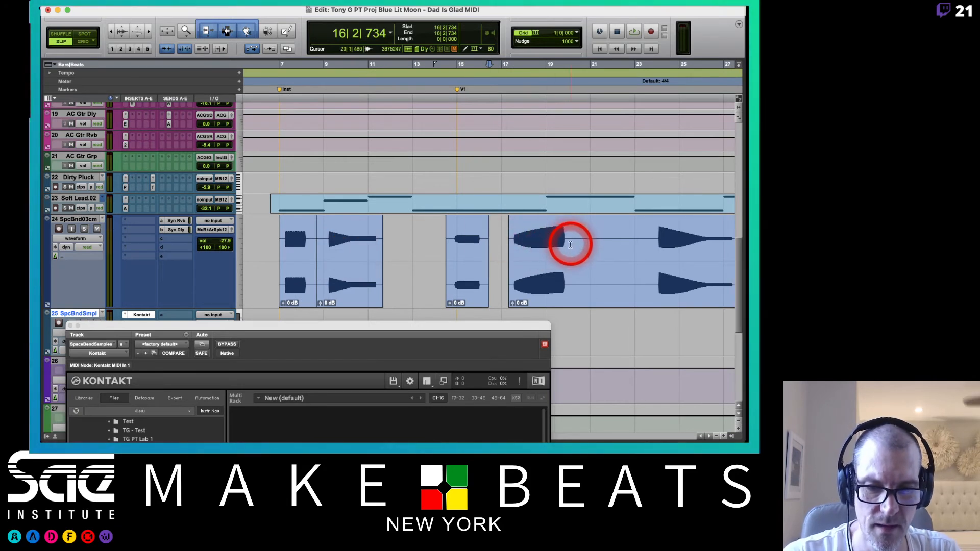
left_click_drag(568, 244, 654, 262)
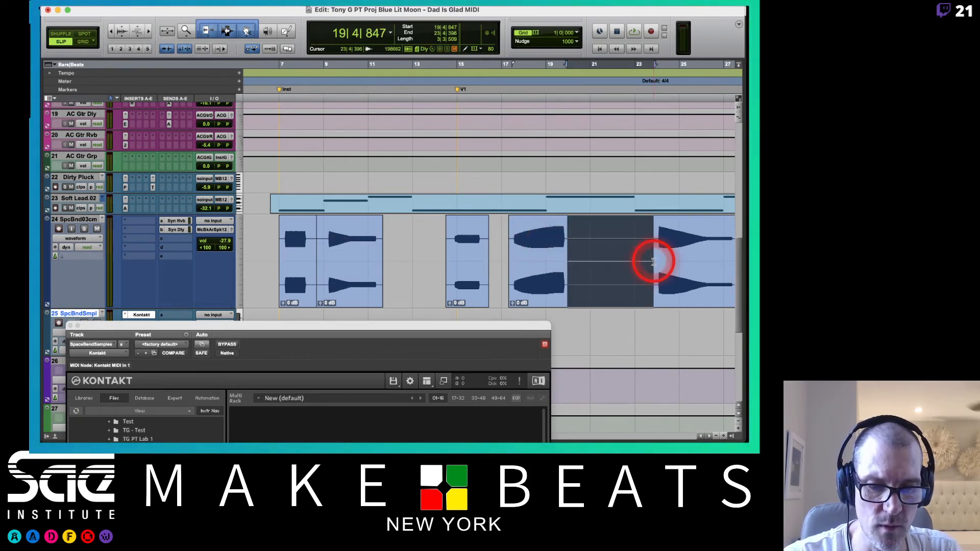
key("Delete")
Step: Strip silence from the remaining long SpcBnd03cm clip with a 265 msec clip start pad and a 336 msec clip end pad
scroll(639, 262, "right", 6)
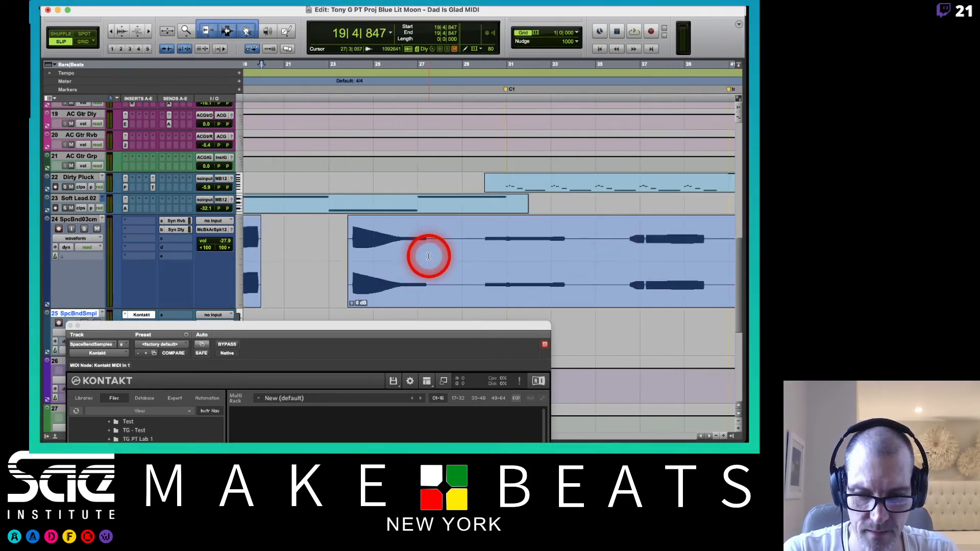
left_click_drag(428, 256, 478, 272)
left_click(499, 296)
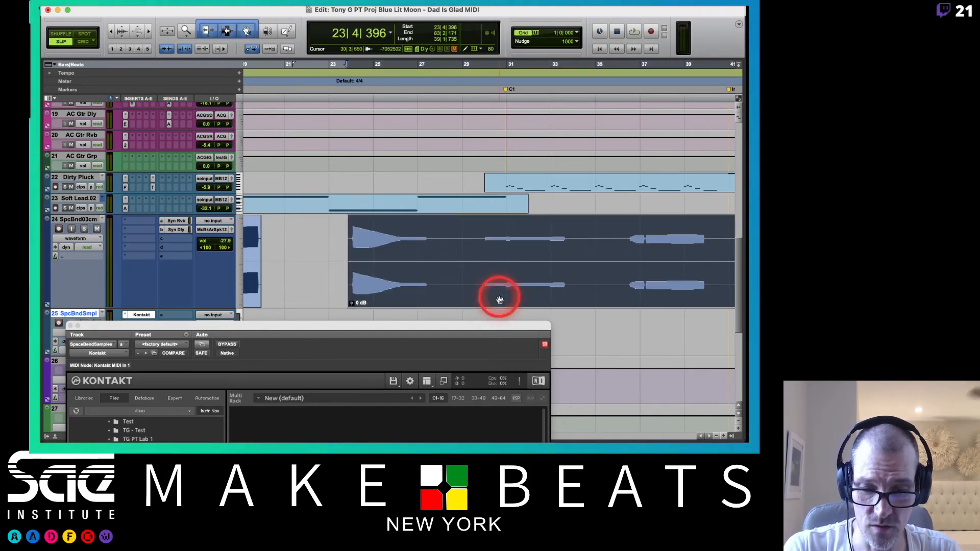
key("super+u")
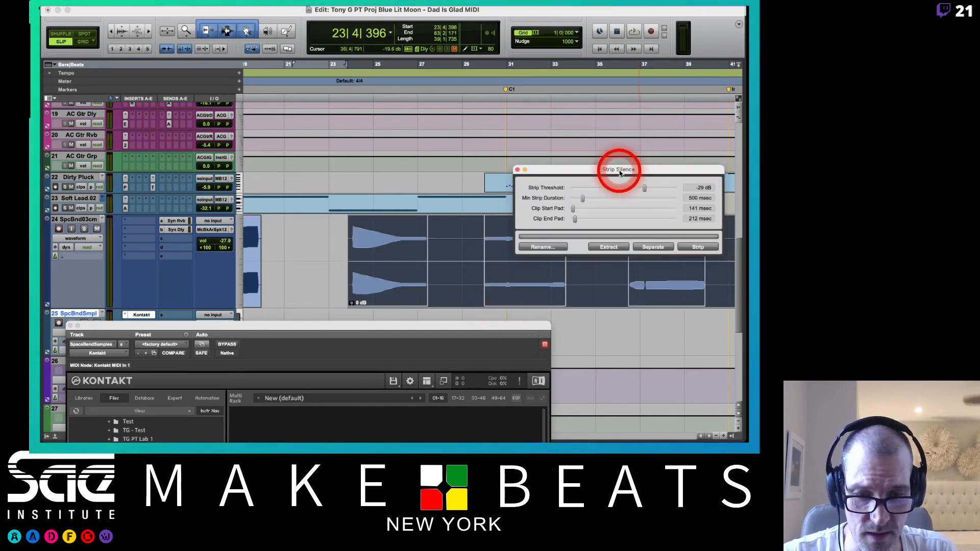
left_click_drag(619, 173, 405, 85)
key("super+bracketleft")
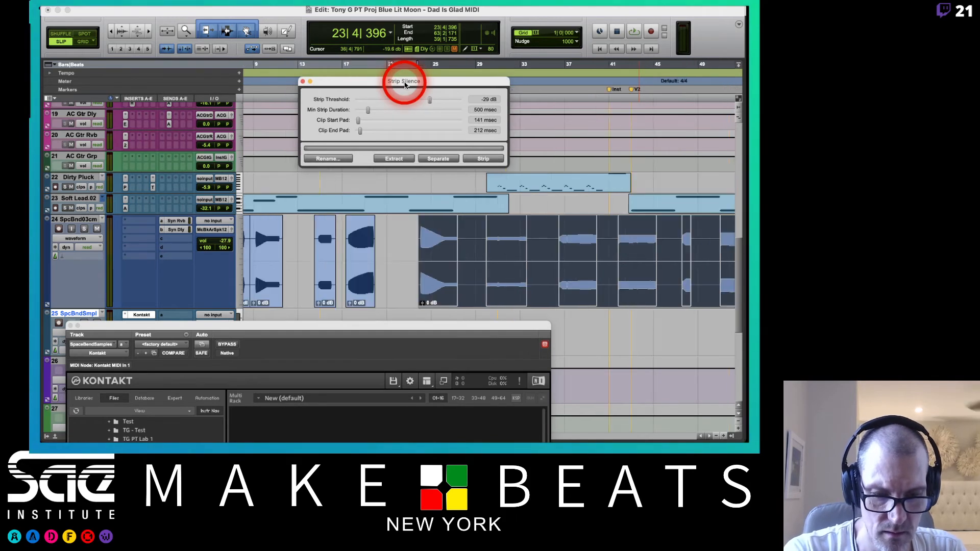
key("super+bracketleft")
key("super+bracketright")
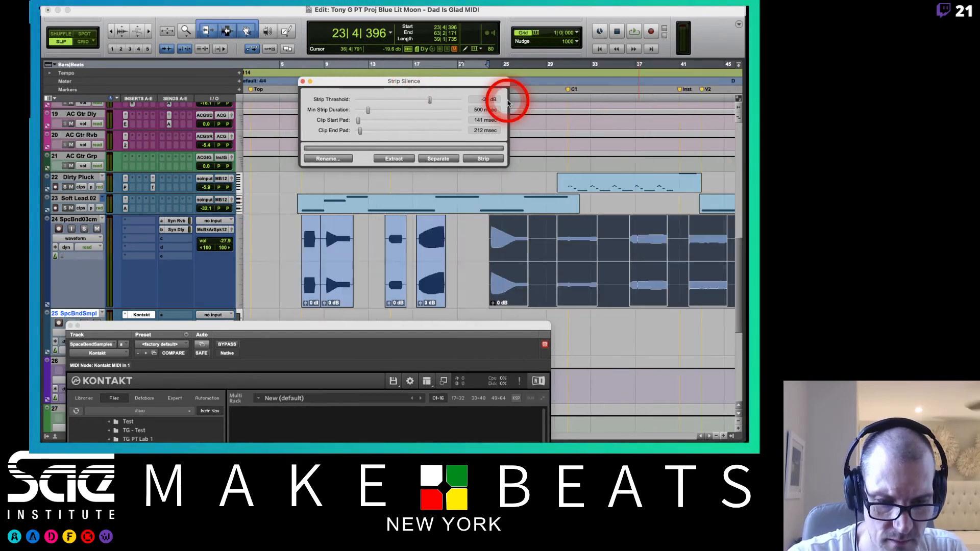
left_click_drag(358, 121, 363, 130)
left_click(472, 160)
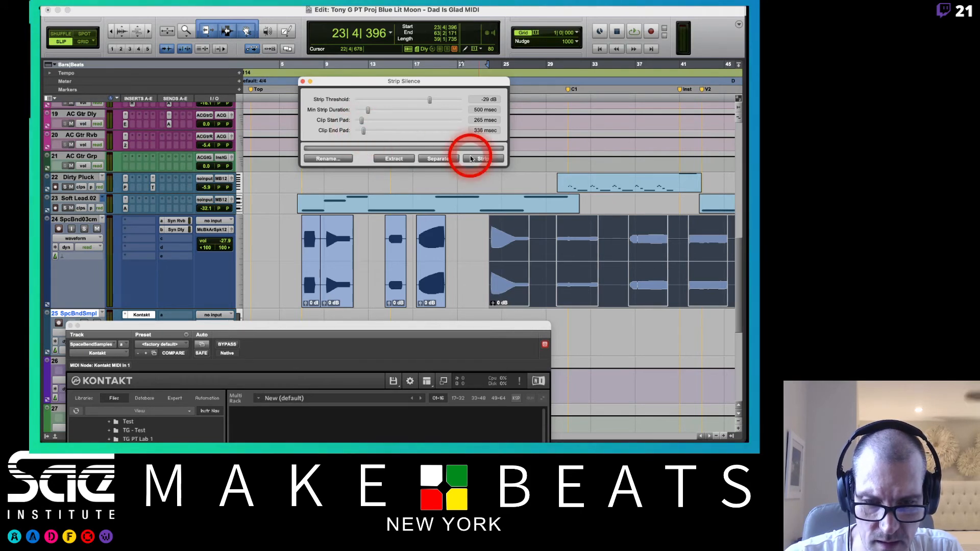
Step: Apply Strip Silence with the same settings to the first three SpcBnd03cm clips, then close its window
left_click_drag(339, 276, 317, 288)
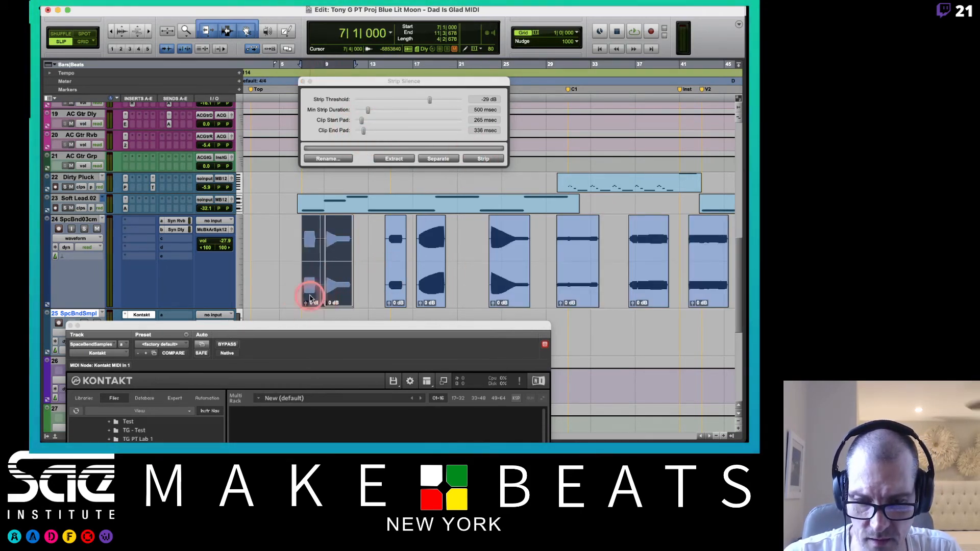
left_click(483, 158)
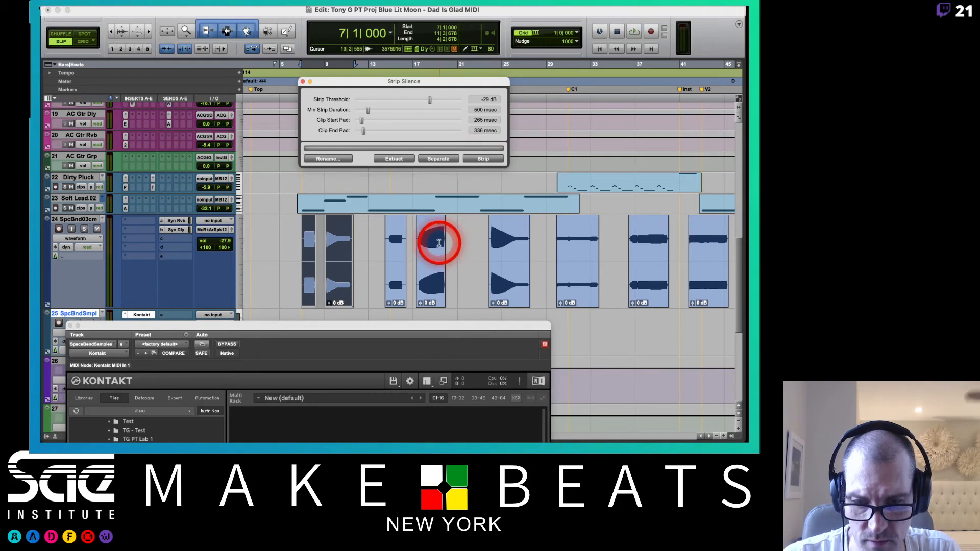
left_click(397, 300)
left_click(430, 292, "shift")
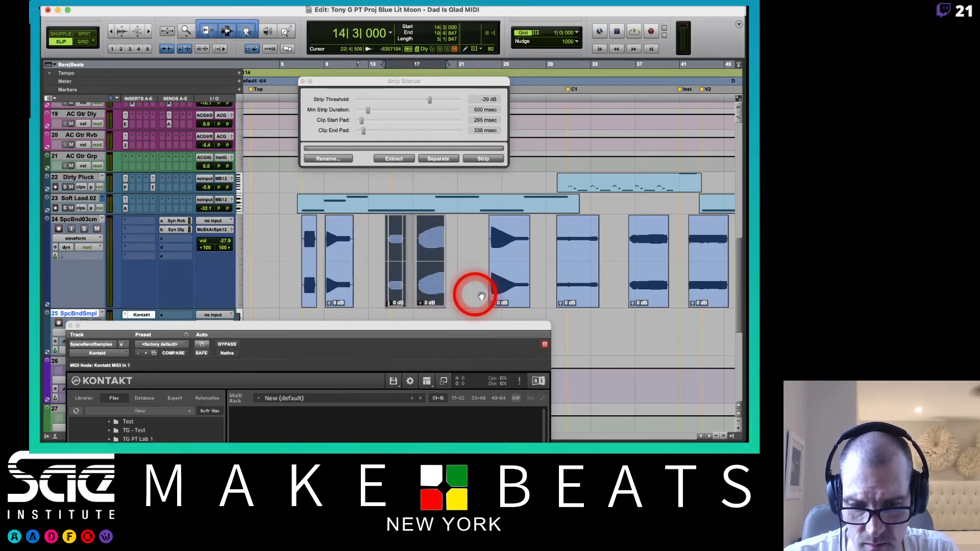
left_click(399, 256)
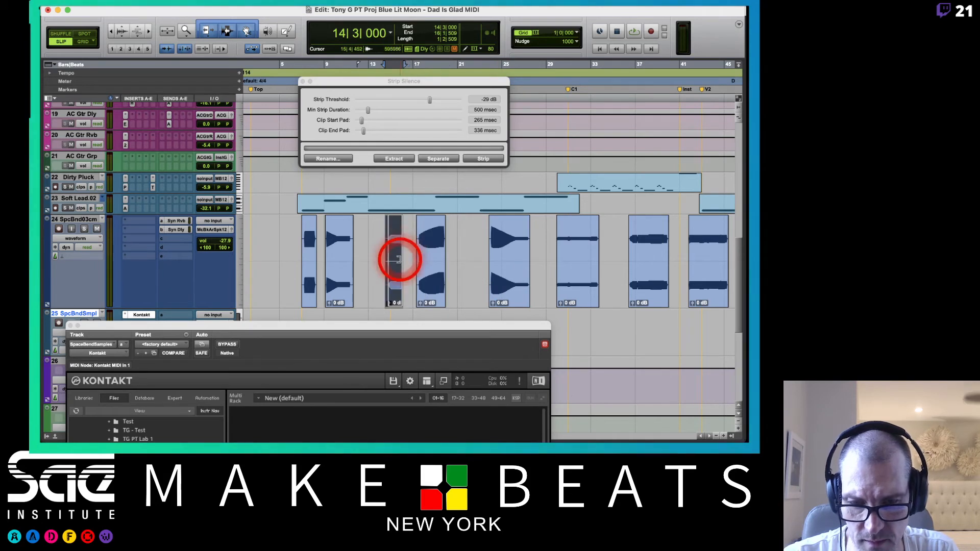
left_click(471, 160)
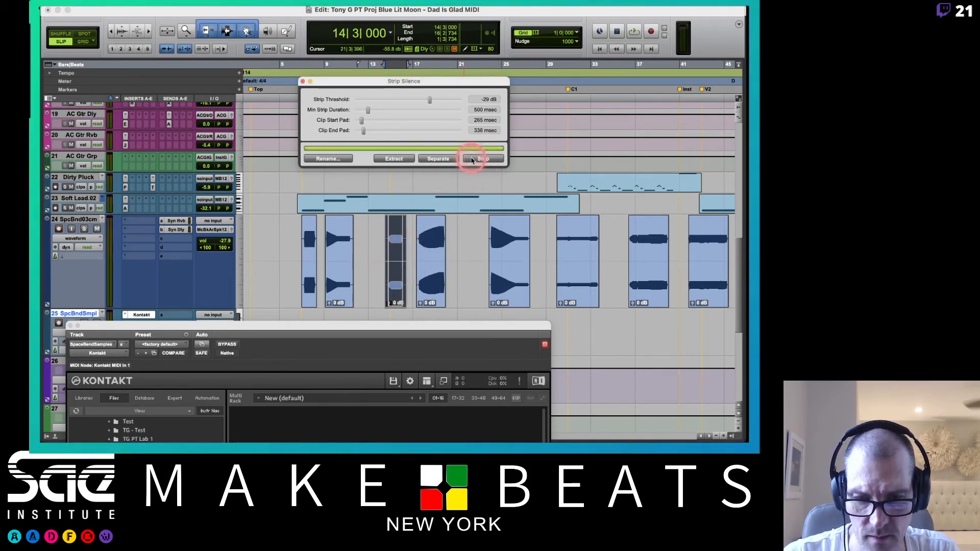
left_click(303, 81)
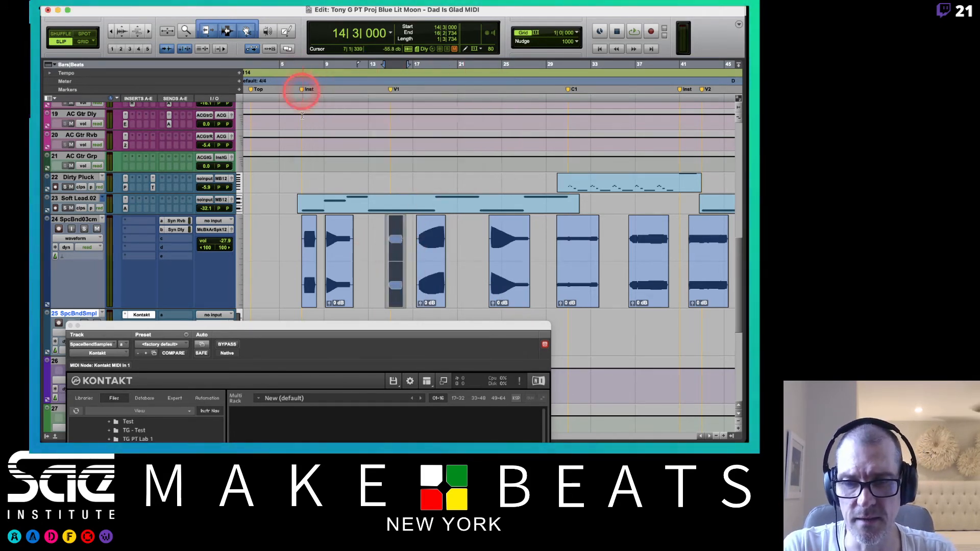
Step: Select all the separated note clips on the SpcBnd03cm track, from the last back to the first
scroll(368, 227, "right", 5)
scroll(367, 227, "down", 8)
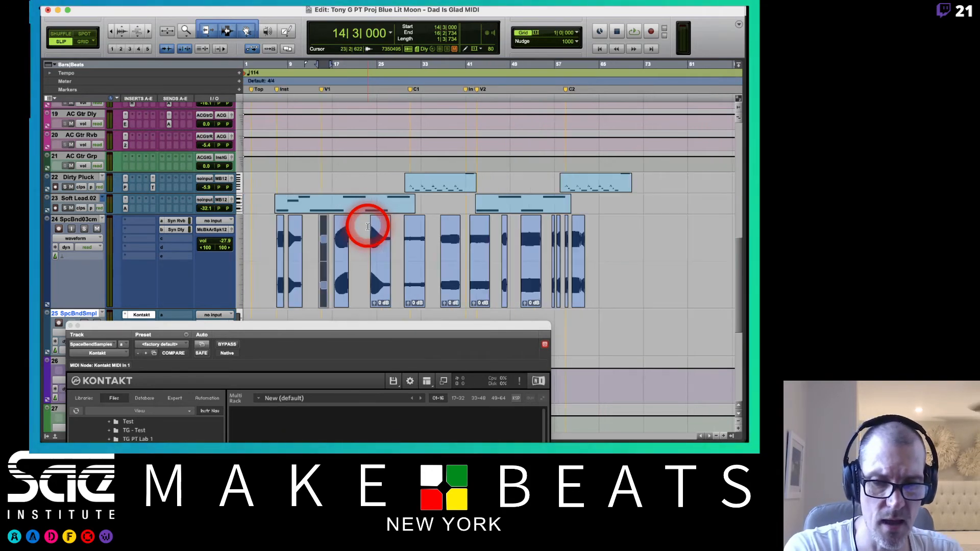
left_click_drag(413, 294, 262, 302)
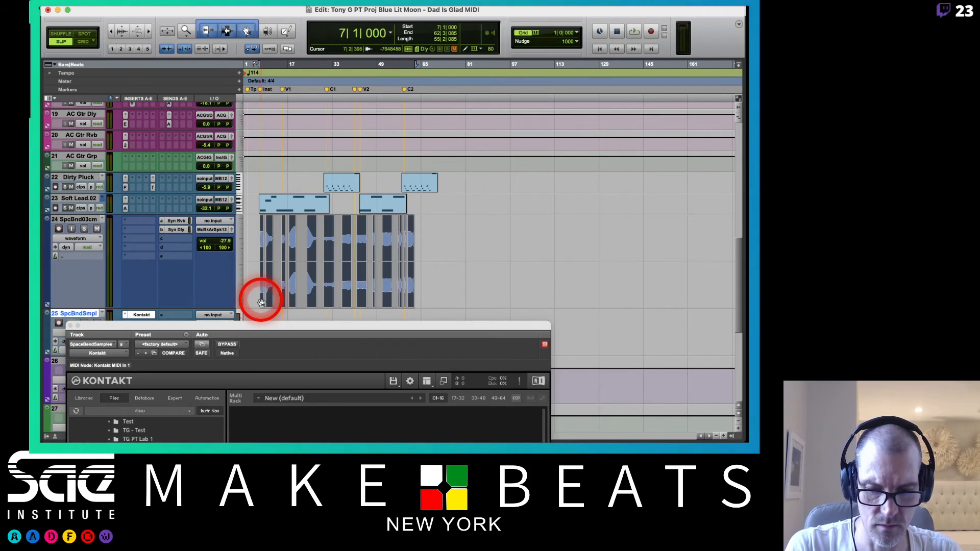
Step: Open and widen the Clips list, and turn off the "Select Unused" Ignores Parent Clip option
left_click(732, 437)
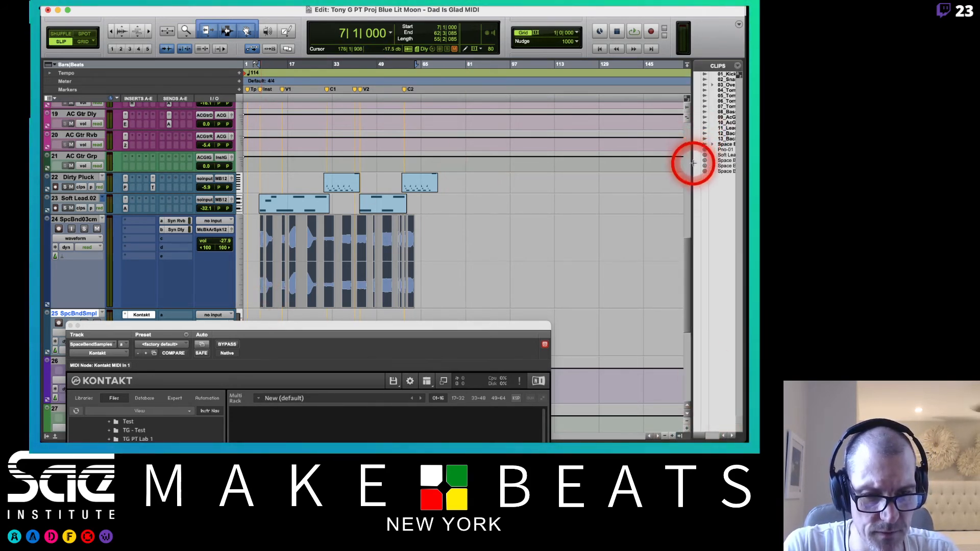
left_click_drag(643, 159, 643, 161)
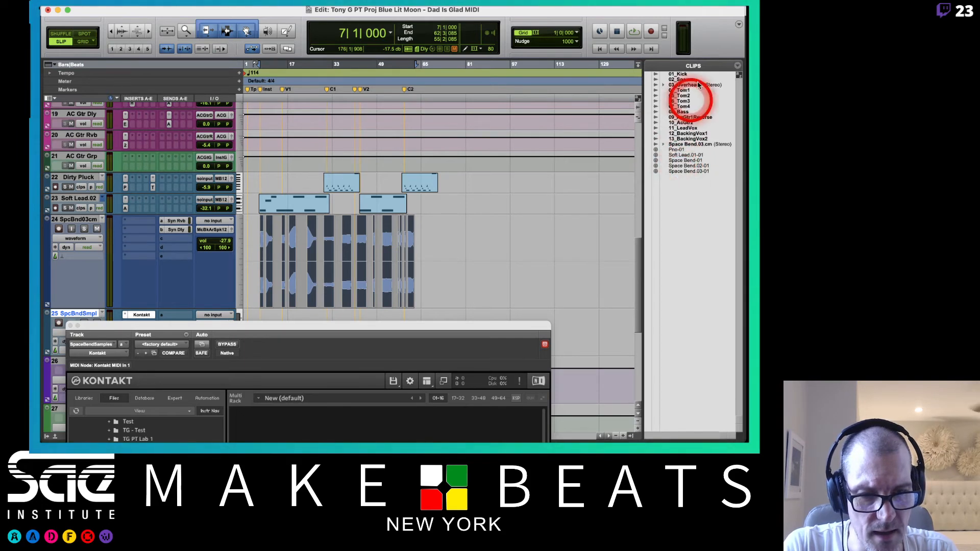
left_click(737, 67)
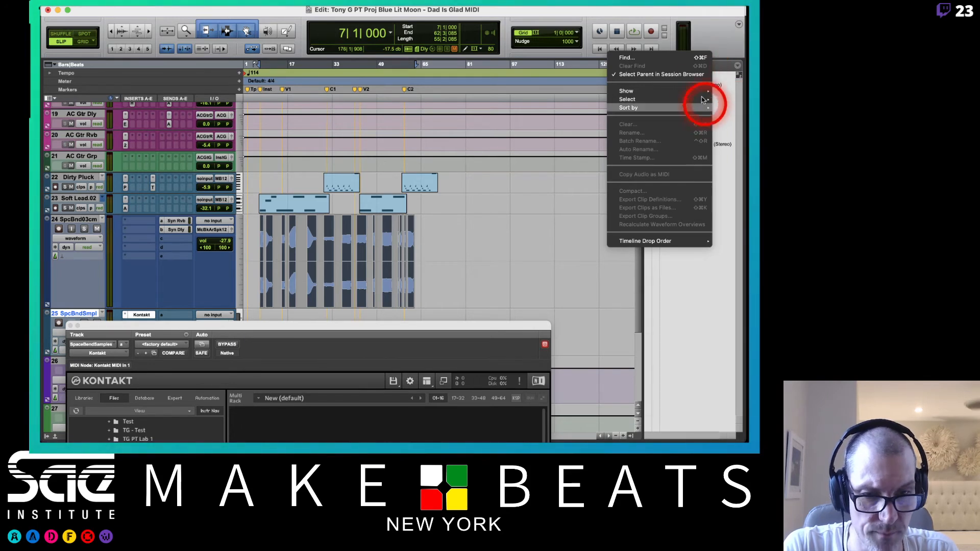
mouse_move(658, 100)
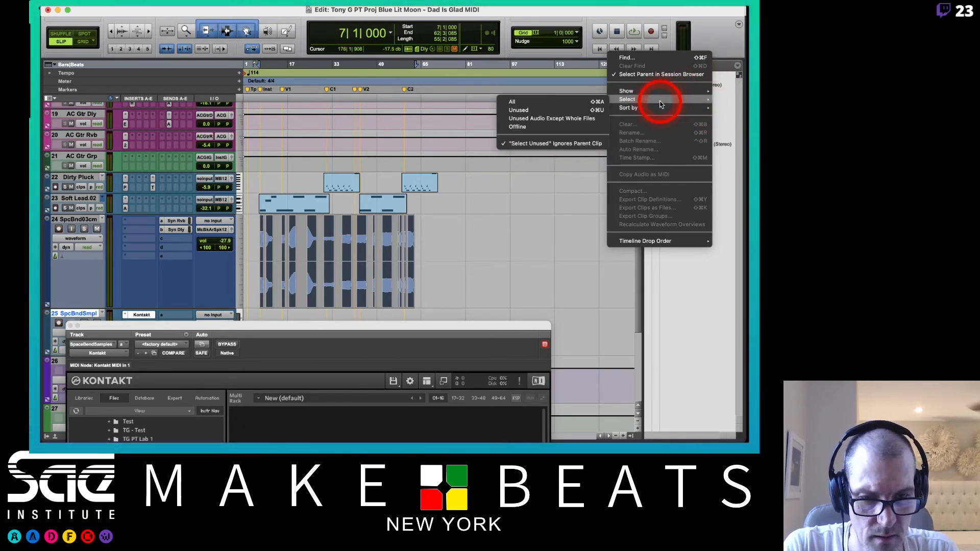
left_click(562, 144)
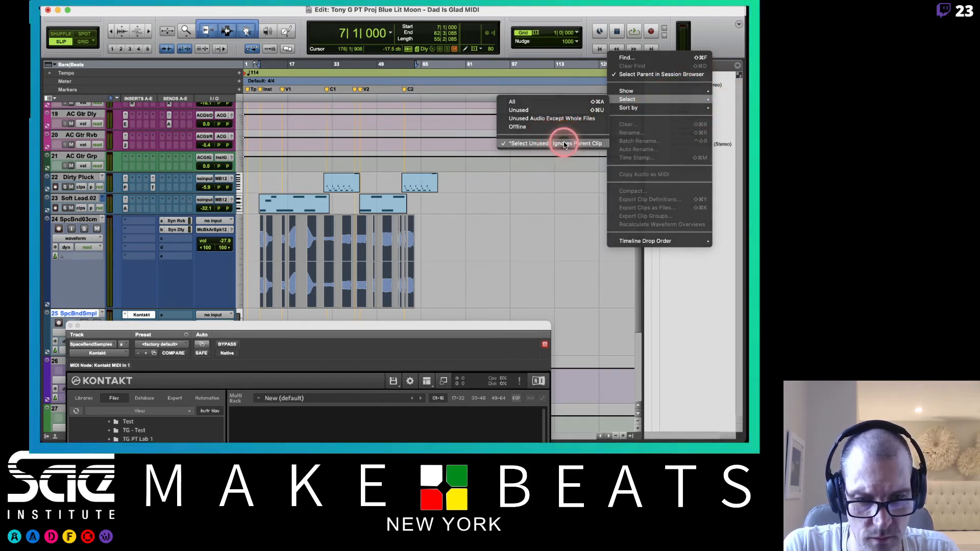
Step: Show auto-created clips in the Clips list
left_click(738, 67)
mouse_move(612, 95)
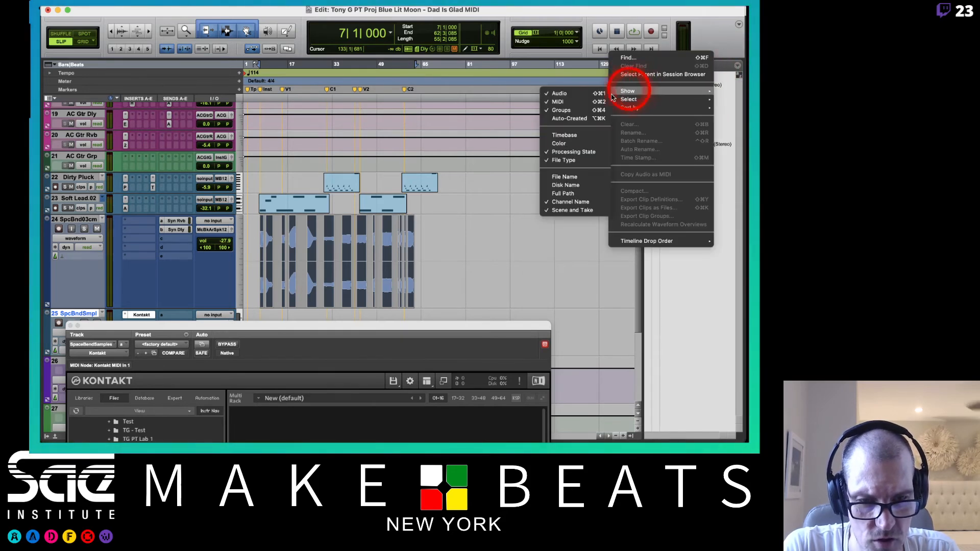
left_click(567, 119)
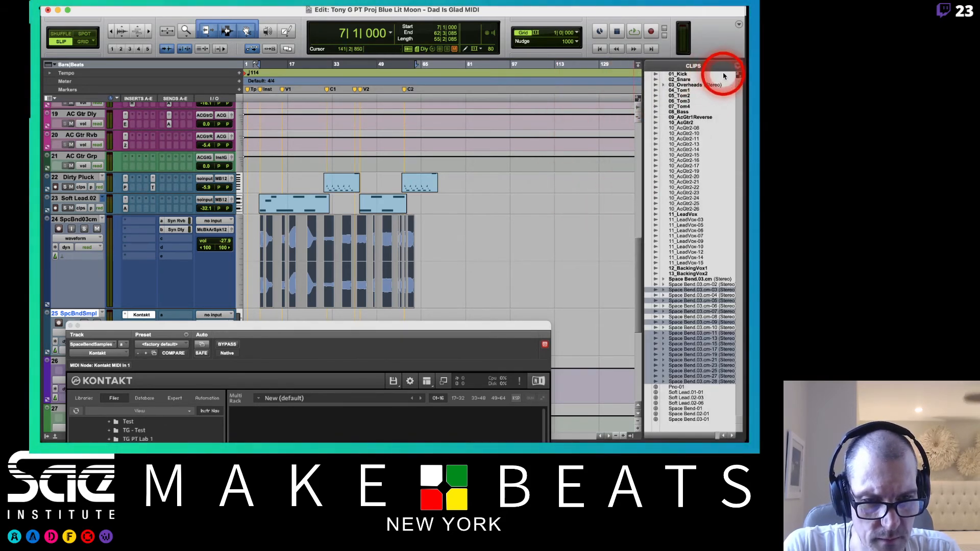
left_click(738, 66)
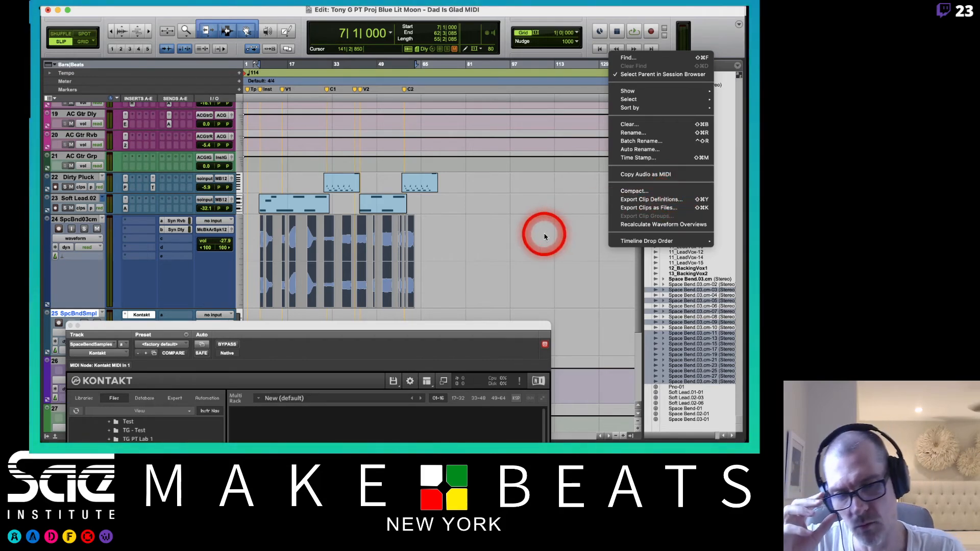
left_click(344, 284)
right_click(344, 284)
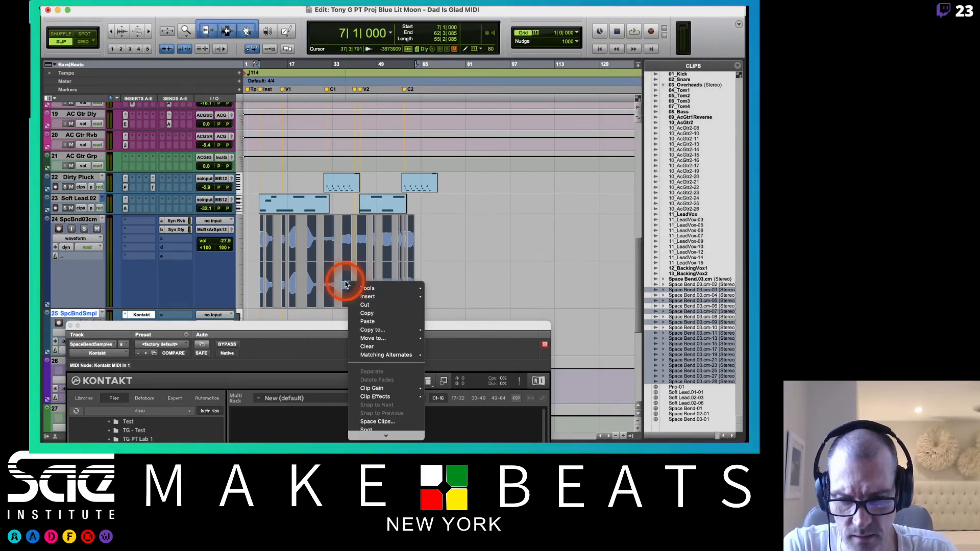
mouse_move(398, 436)
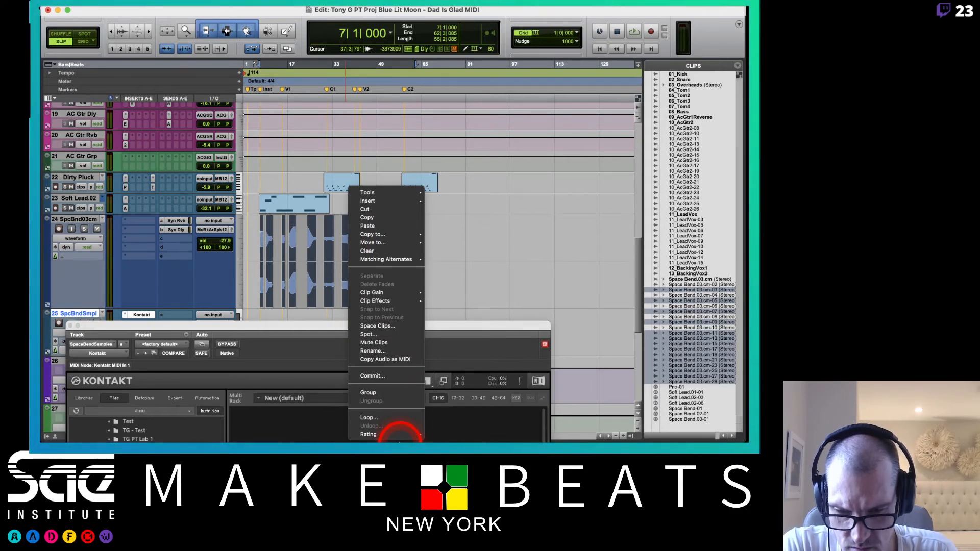
left_click(396, 352)
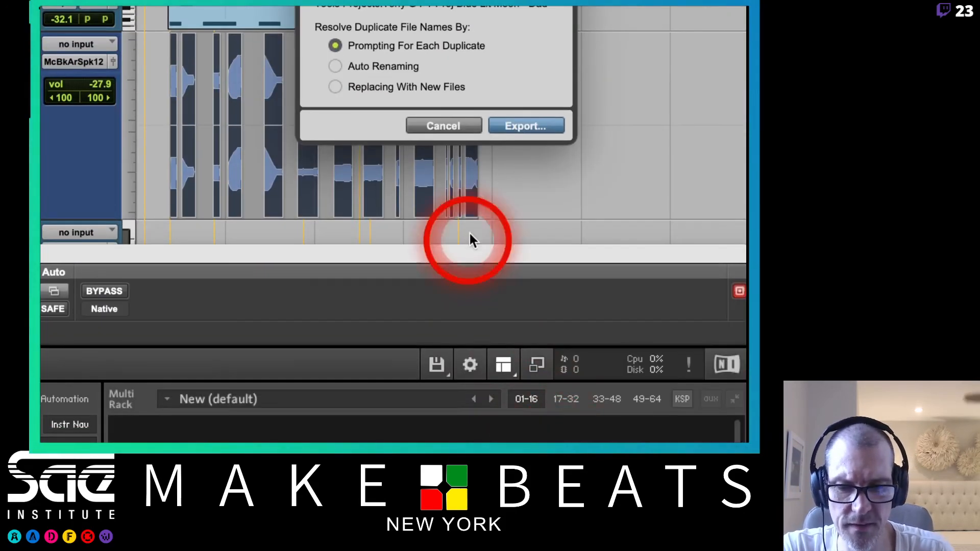
left_click(462, 436)
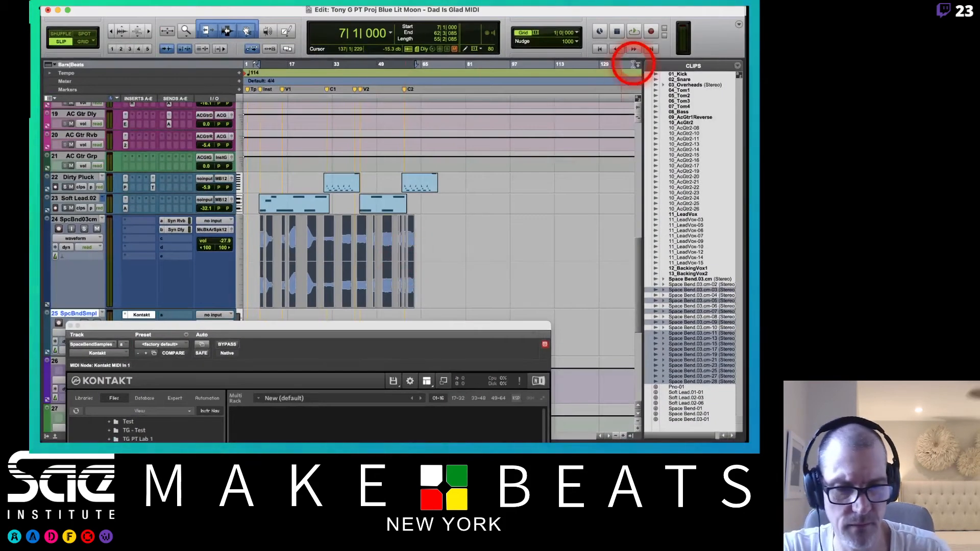
Step: Set up an export of the selected clips as files, changing the format to Interleaved
left_click(737, 67)
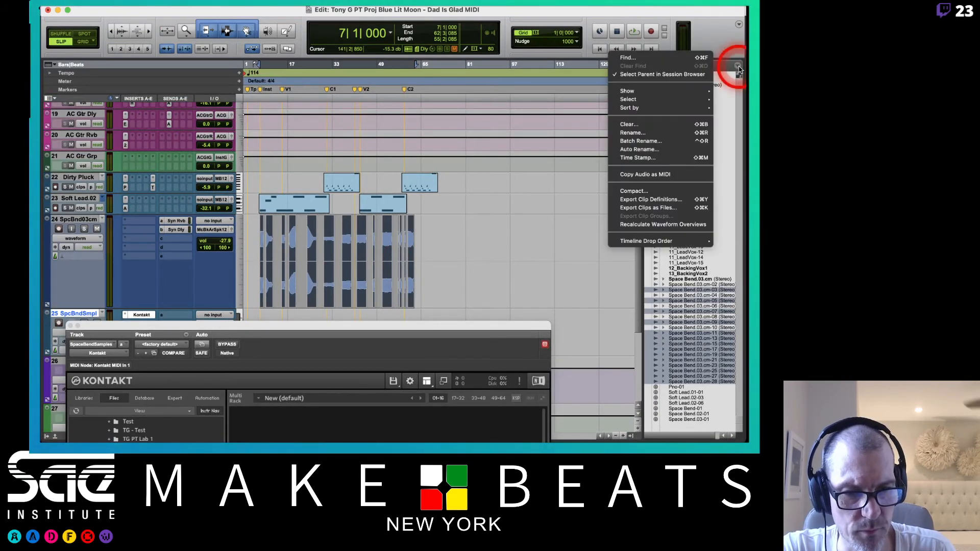
mouse_move(665, 100)
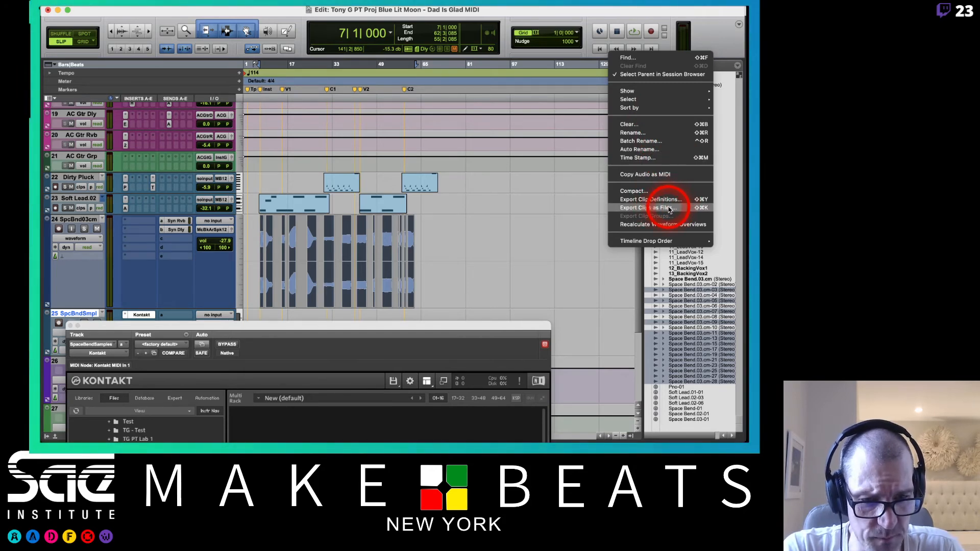
left_click(449, 251)
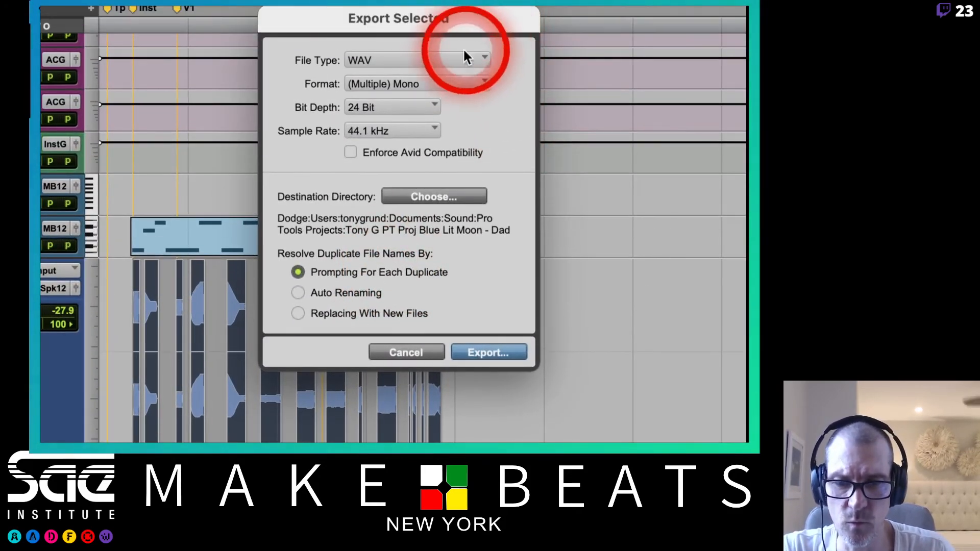
left_click(460, 80)
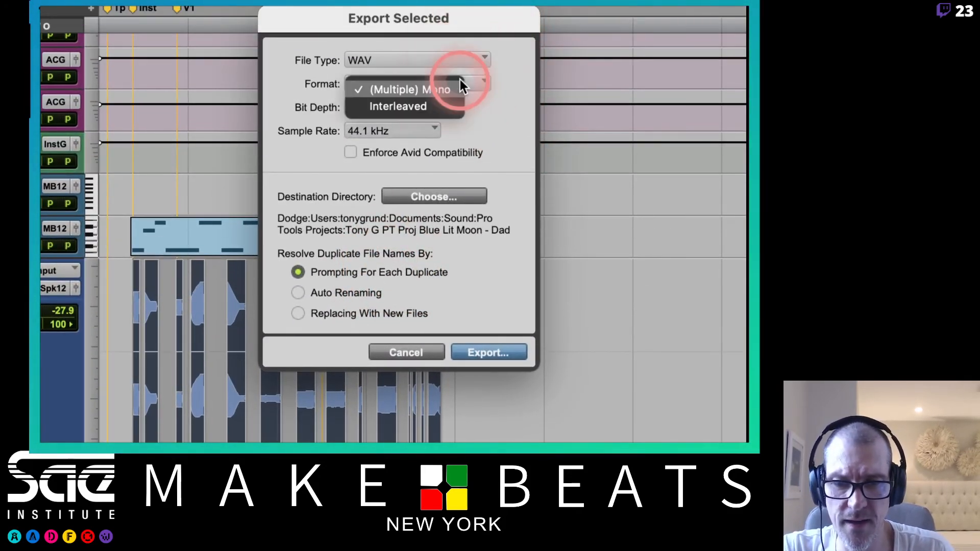
left_click(443, 103)
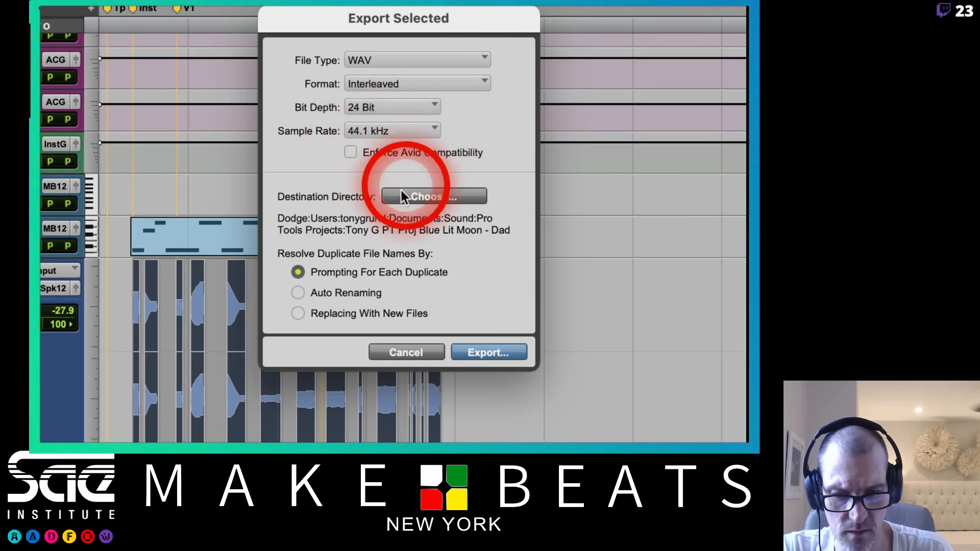
Step: Create a "Space Bend Samples" folder inside Audio Files as the destination and export the clips into it
left_click(419, 195)
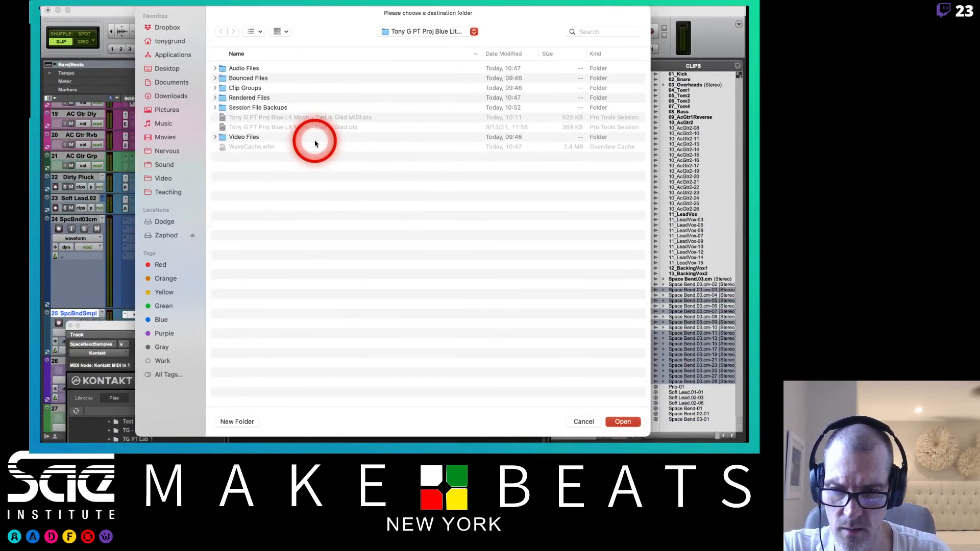
double_click(247, 78)
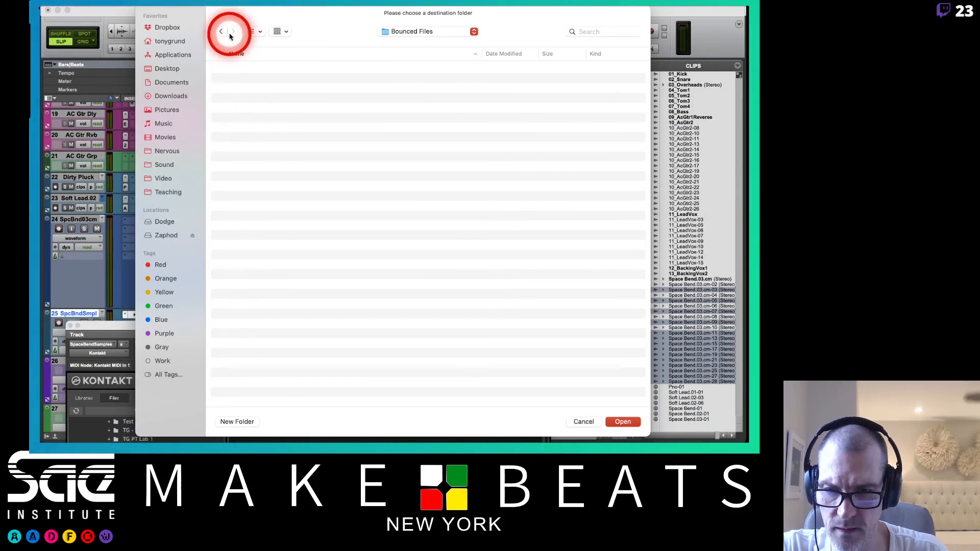
left_click(223, 32)
double_click(247, 66)
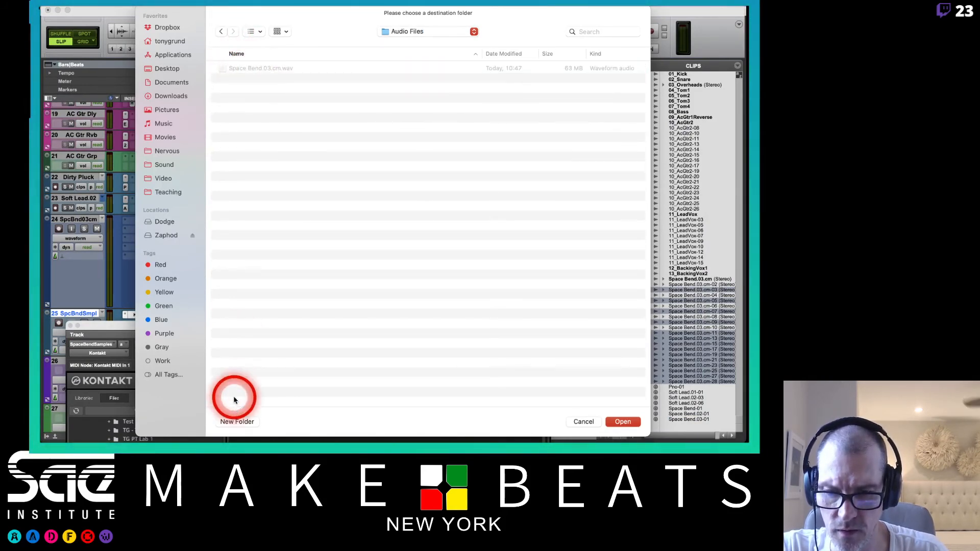
left_click(235, 422)
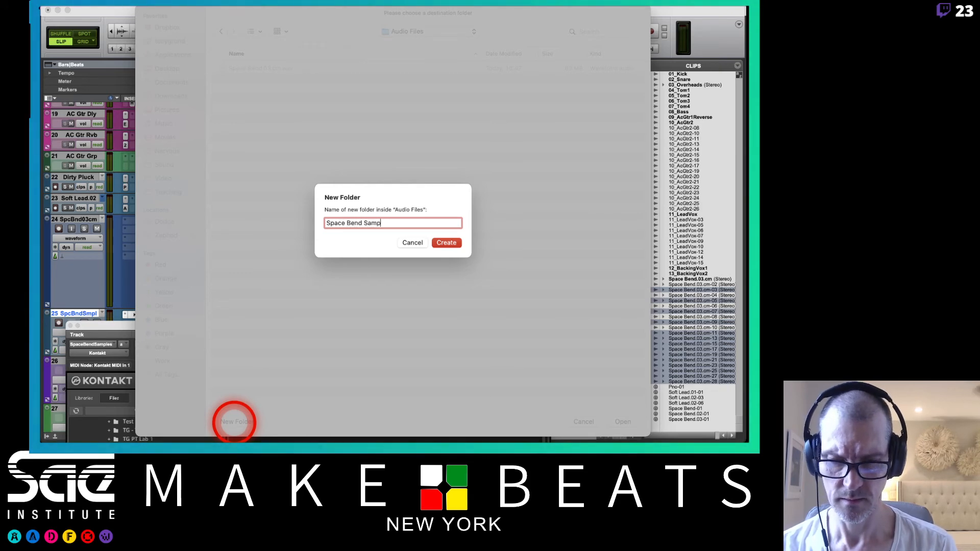
type("Space Bend Samples")
key("Return")
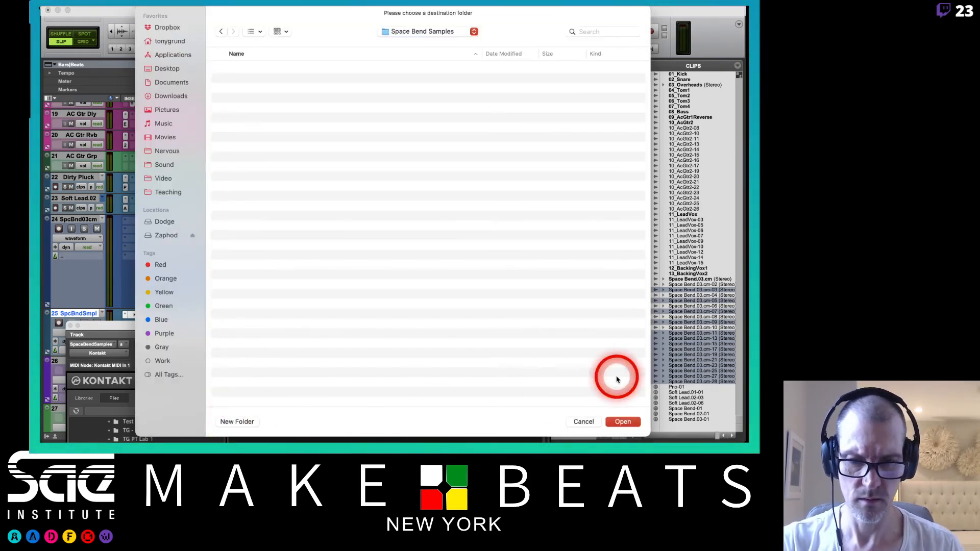
left_click(622, 422)
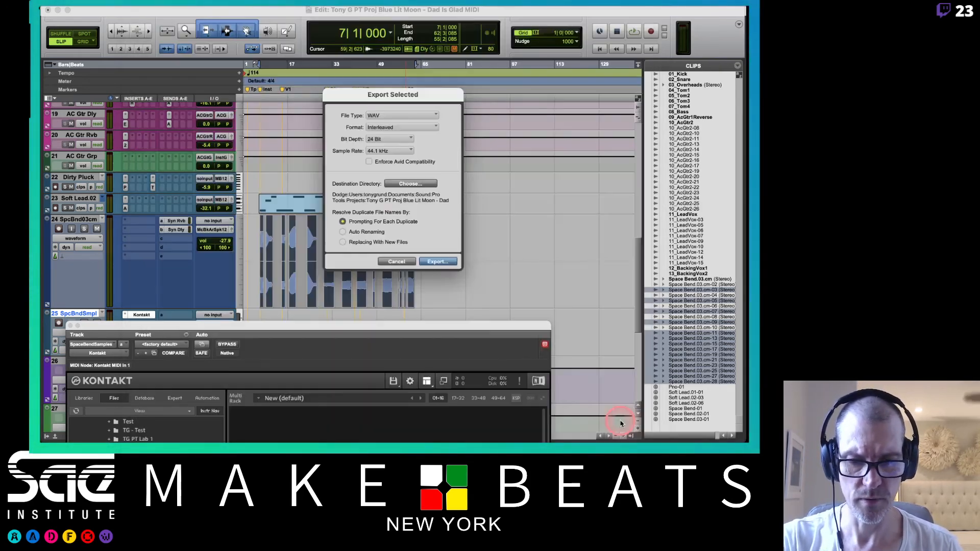
left_click(433, 264)
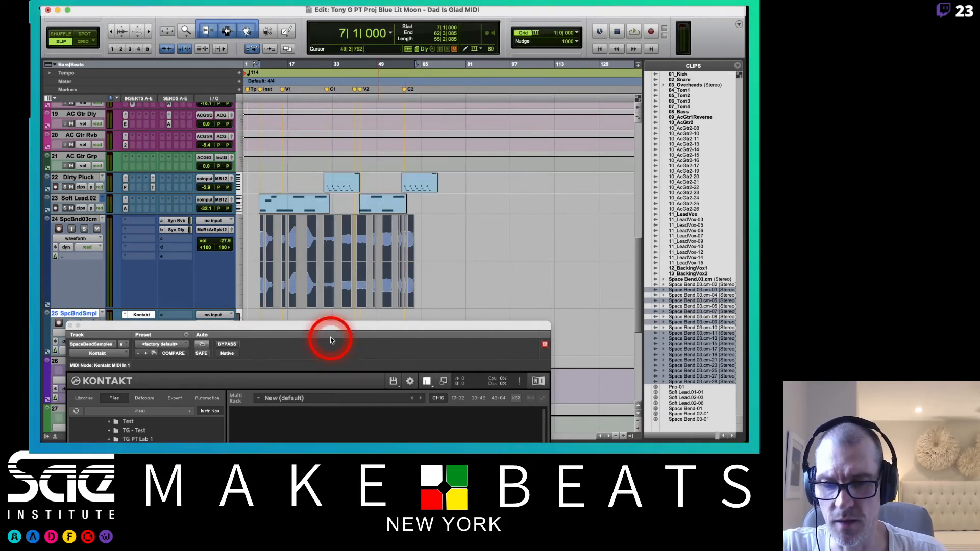
Step: Move Kontakt fully into view and open the Space Bend Samples folder in its file browser
left_click_drag(329, 337, 361, 32)
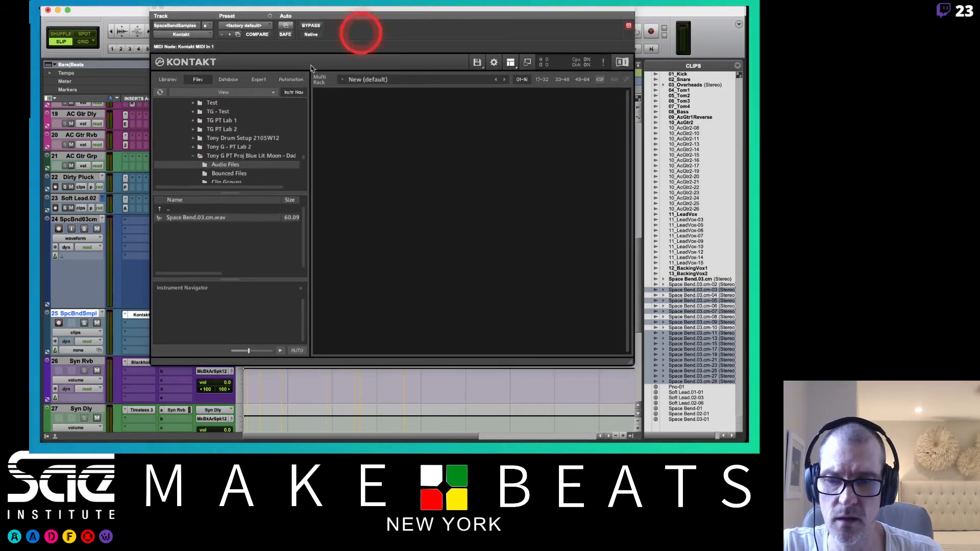
left_click(206, 164)
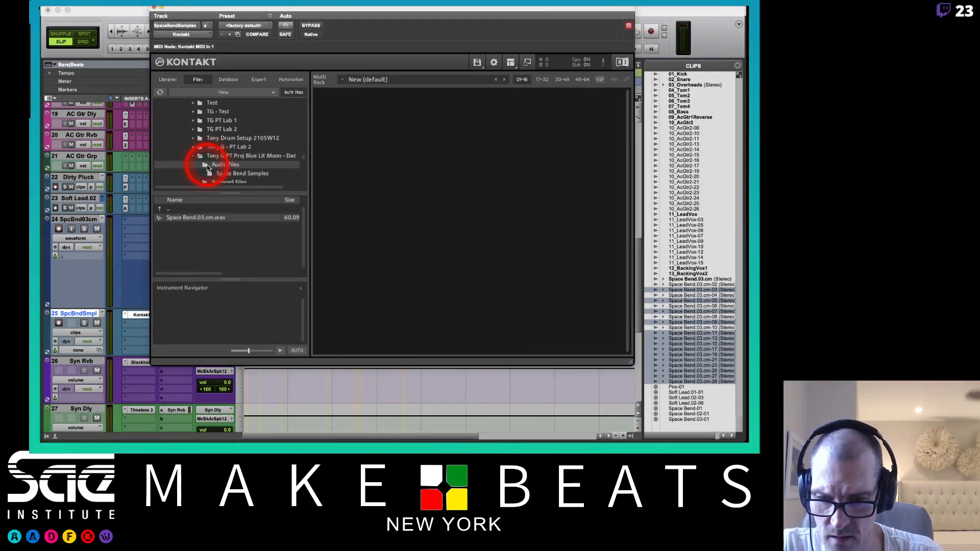
left_click(212, 174)
scroll(220, 230, "down", 5)
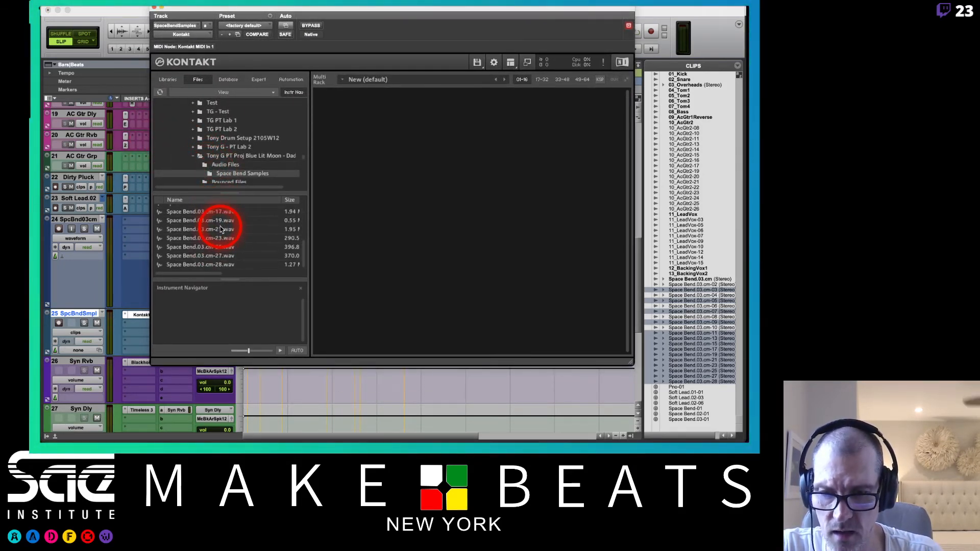
scroll(220, 228, "up", 5)
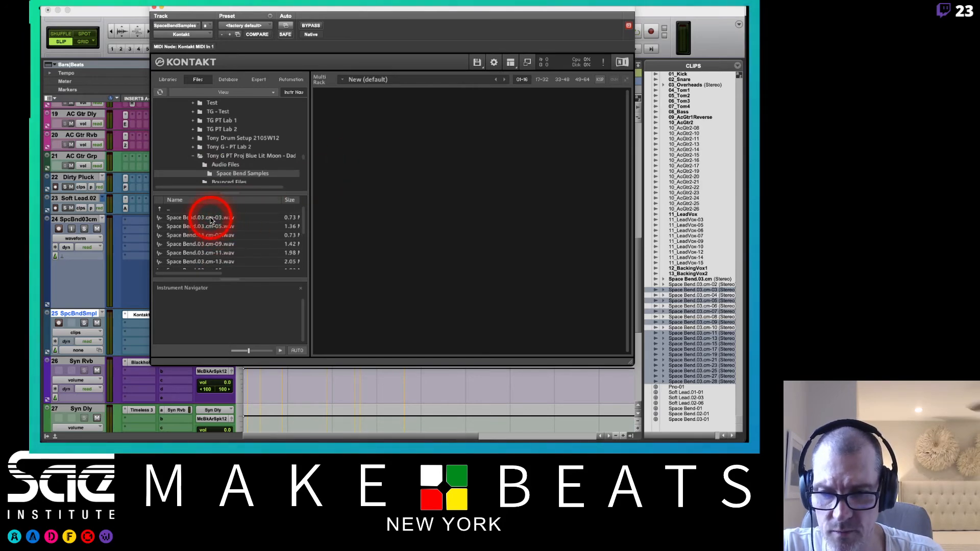
Step: Create a Kontakt instrument from Space Bend.03.cm-03.wav and open its Mapping Editor
left_click_drag(212, 221, 400, 177)
left_click(324, 97)
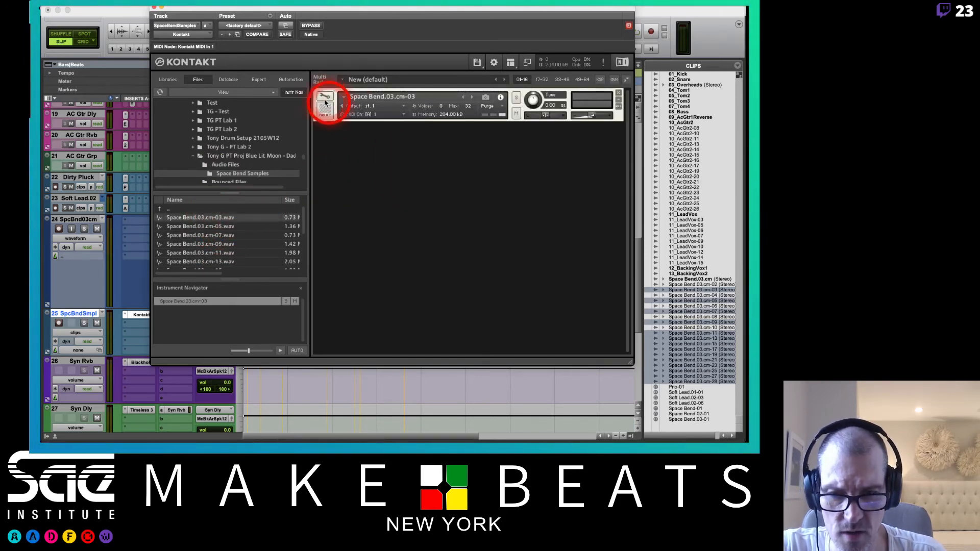
left_click(458, 130)
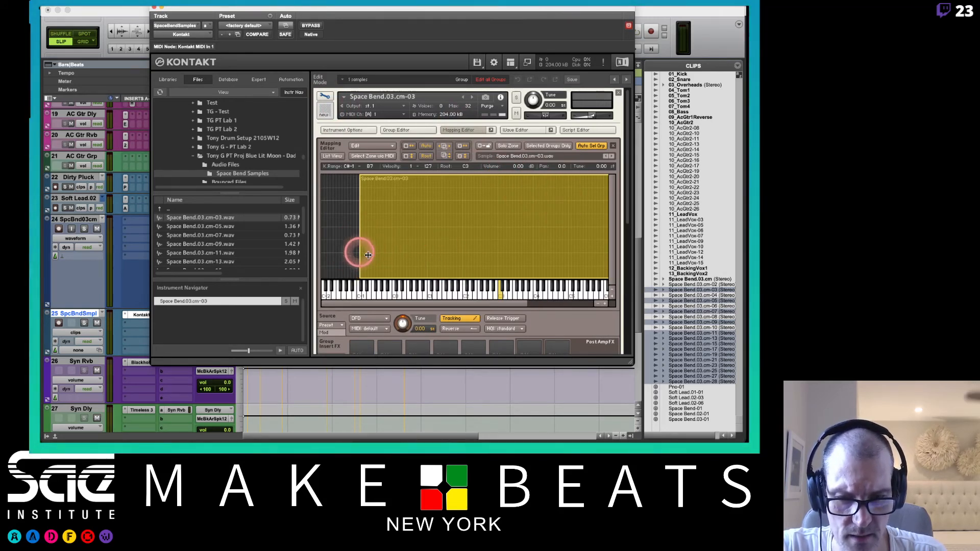
Step: Narrow the key range of the Space Bend.03.cm-03 zone to the single key C3
left_click_drag(357, 252, 464, 265)
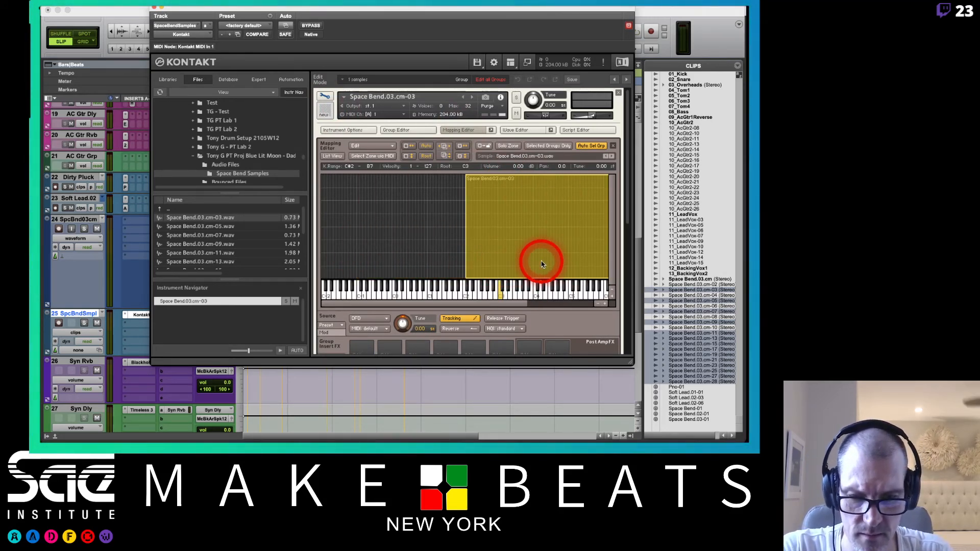
scroll(542, 264, "right", 5)
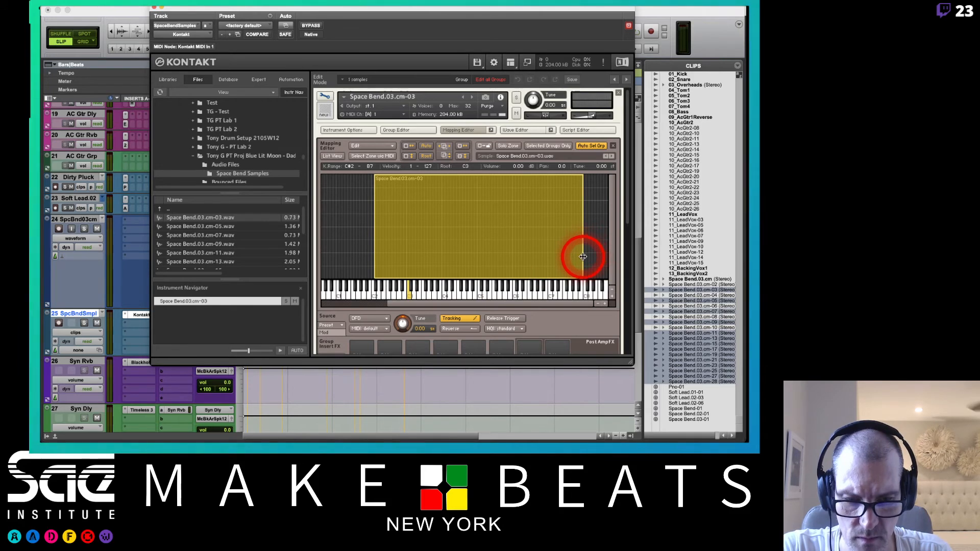
left_click_drag(582, 254, 407, 263)
Step: Add the samples from Space Bend.03.cm-05 through cm-28 to the mapping as single-key zones ascending from around C3
scroll(213, 232, "down", 5)
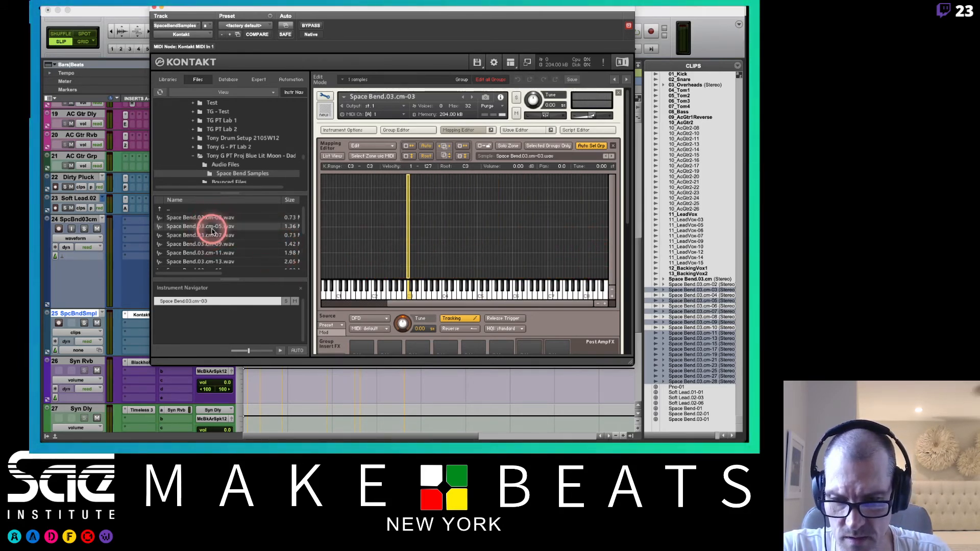
left_click(204, 265, "shift")
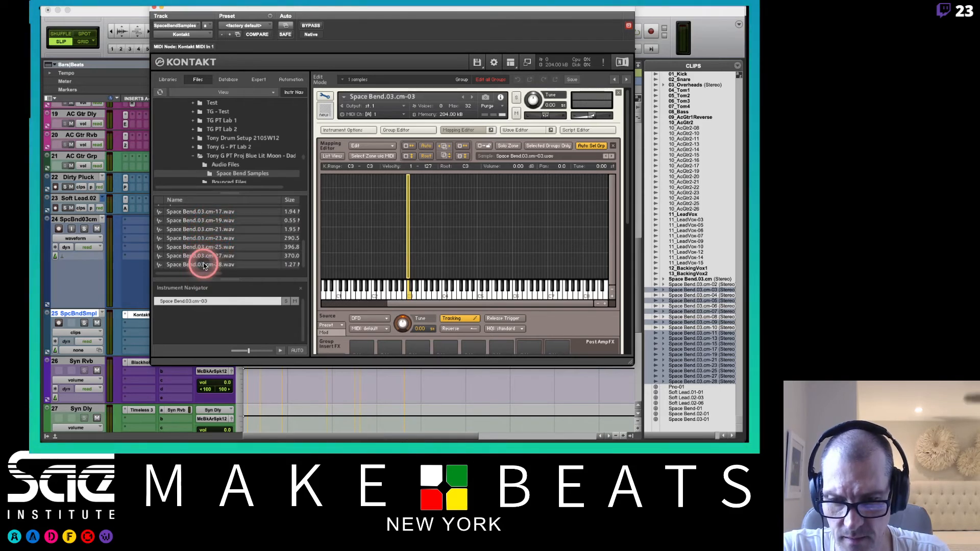
left_click_drag(192, 265, 412, 274)
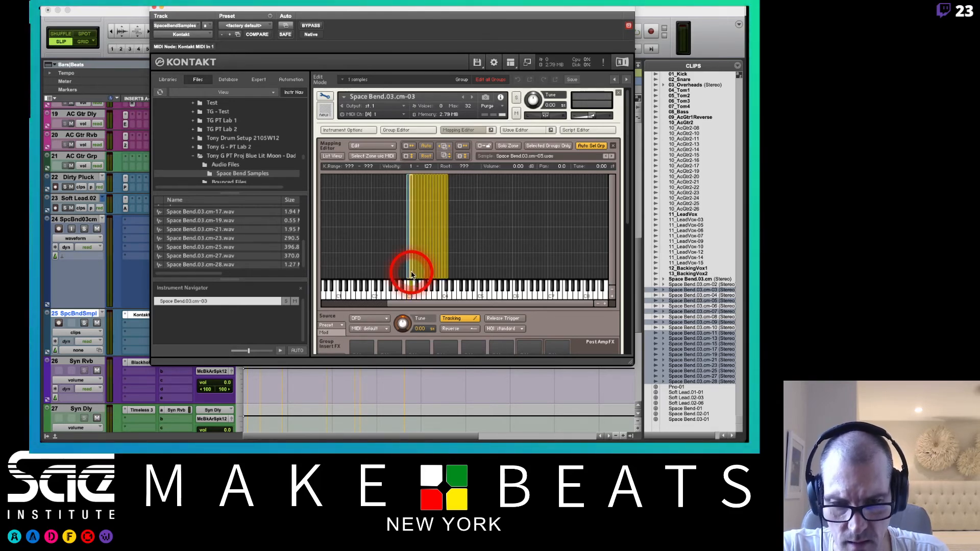
left_click(401, 224)
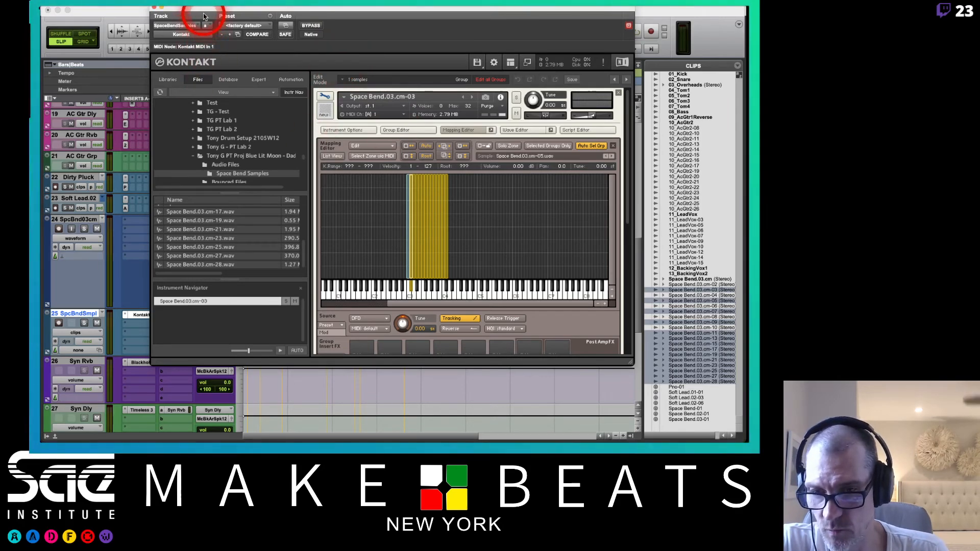
Step: Move Kontakt aside, record-enable the SpcBndSmpl track and lower its volume to -38.3 dB
left_click_drag(201, 11, 404, 124)
left_click(56, 328)
left_click(59, 324)
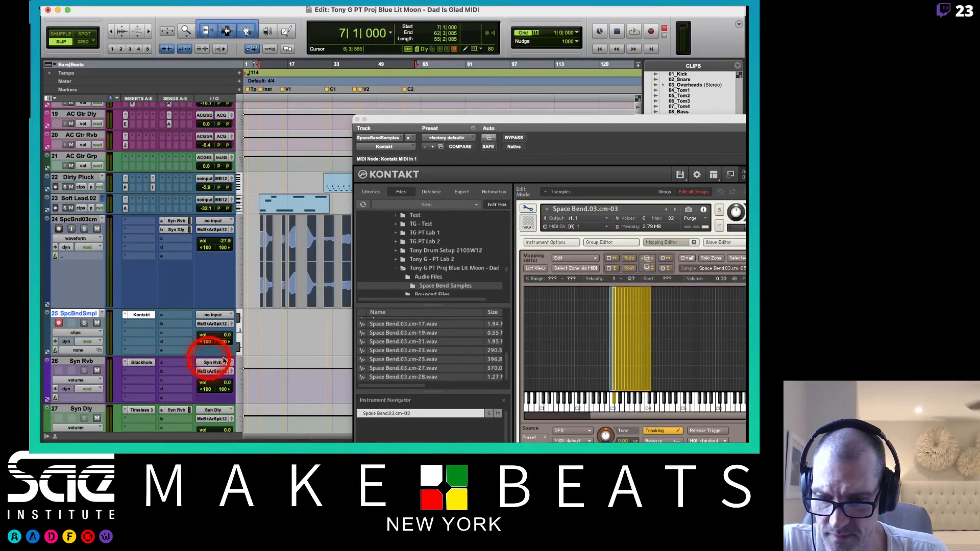
left_click_drag(218, 342, 230, 361)
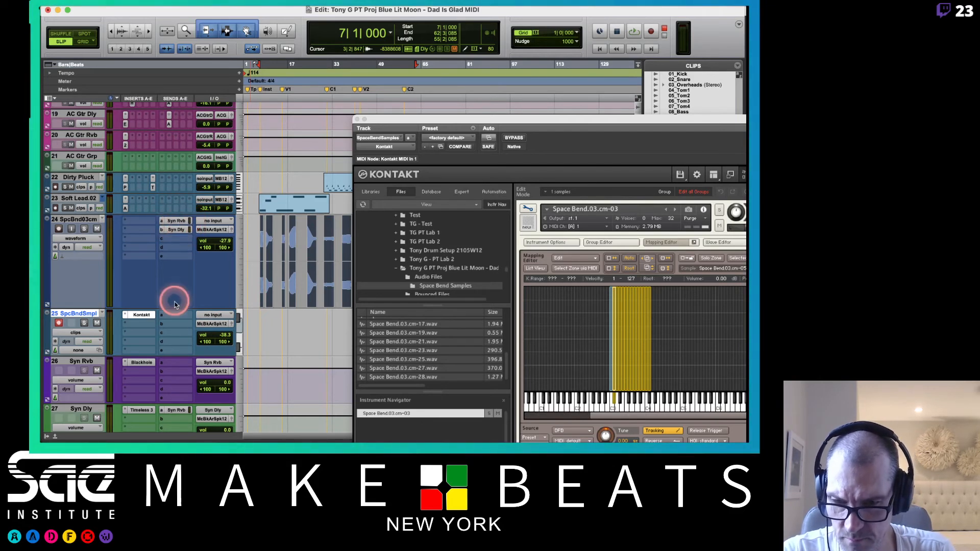
Step: Copy the Syn Rvb and Syn Dly sends from the SpcBnd03cm track to the SpcBndSmpl track
left_click_drag(176, 320, 176, 319)
left_click_drag(180, 231, 228, 334)
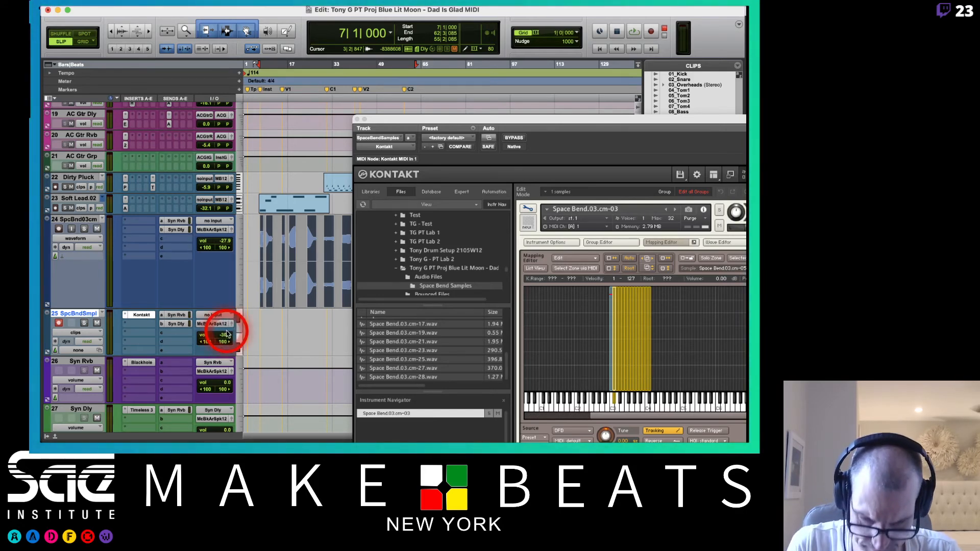
Step: Show the Wave Editor in Kontakt and move the sample start of the Space Bend.03.cm-03 zone to the note's onset
left_click_drag(486, 122, 276, 7)
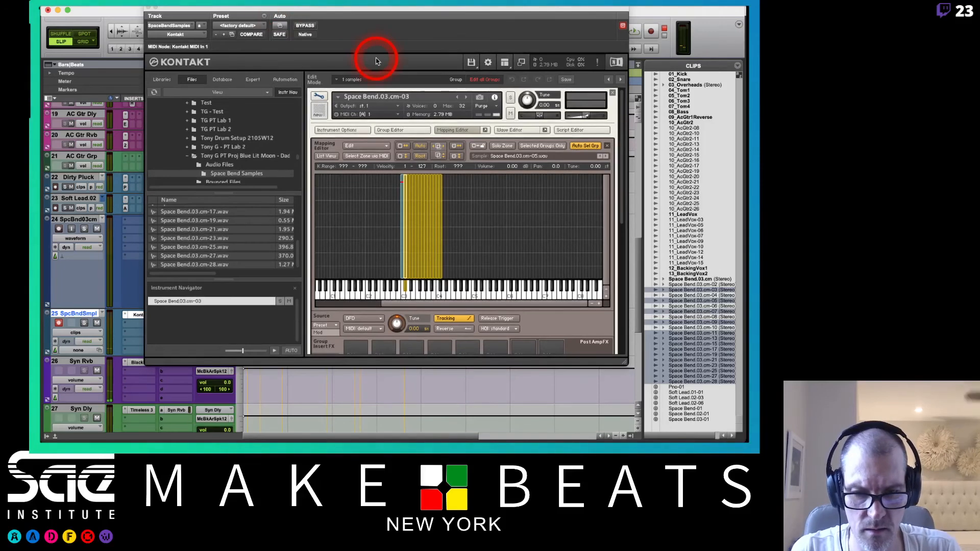
left_click(505, 134)
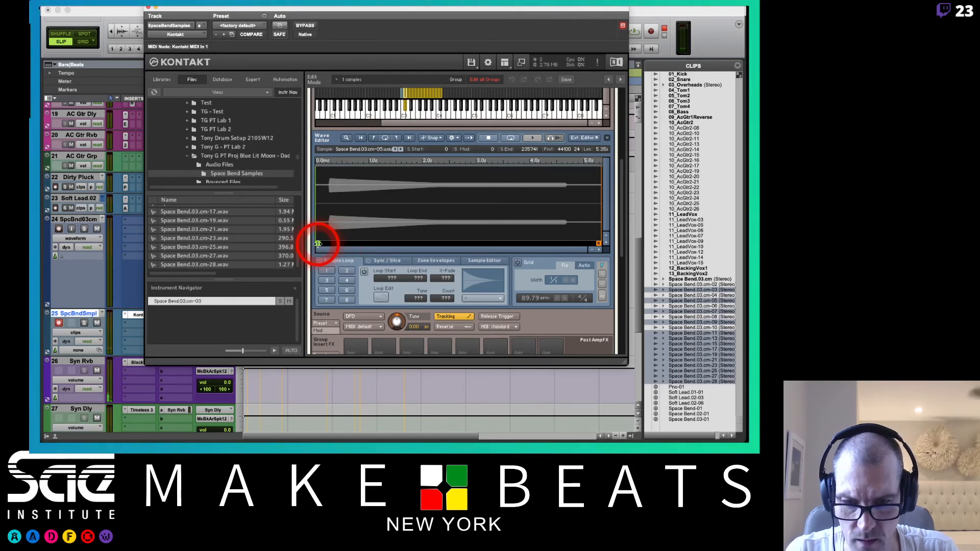
scroll(399, 175, "up", 2)
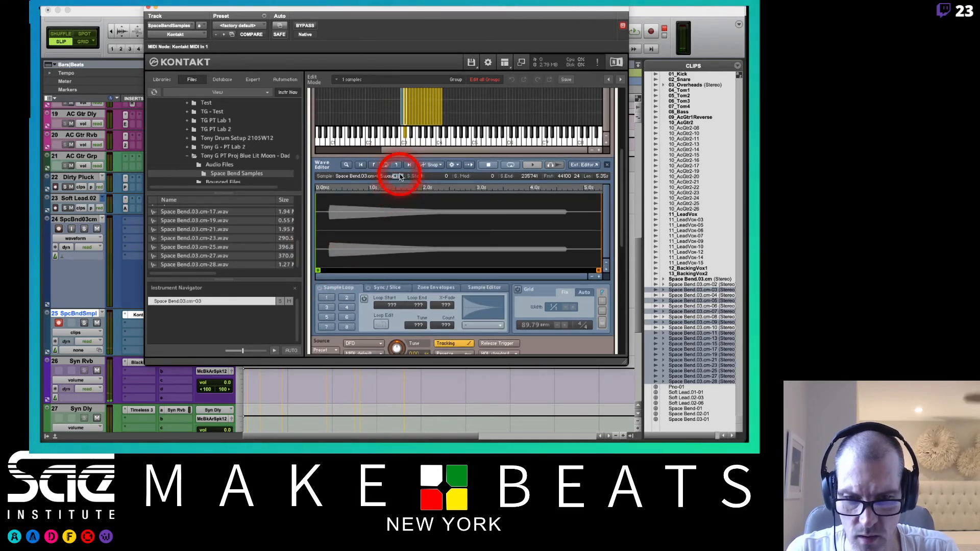
left_click(402, 113)
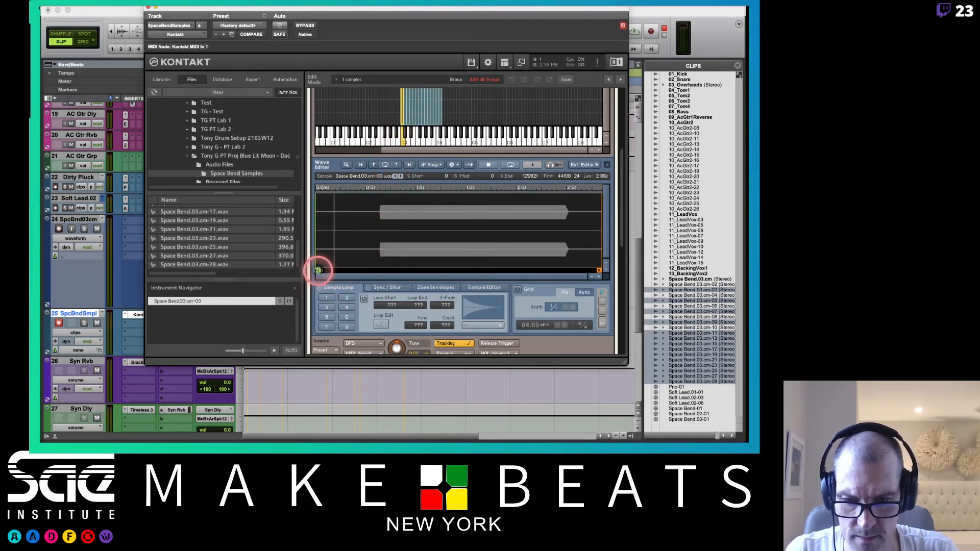
left_click_drag(317, 271, 383, 281)
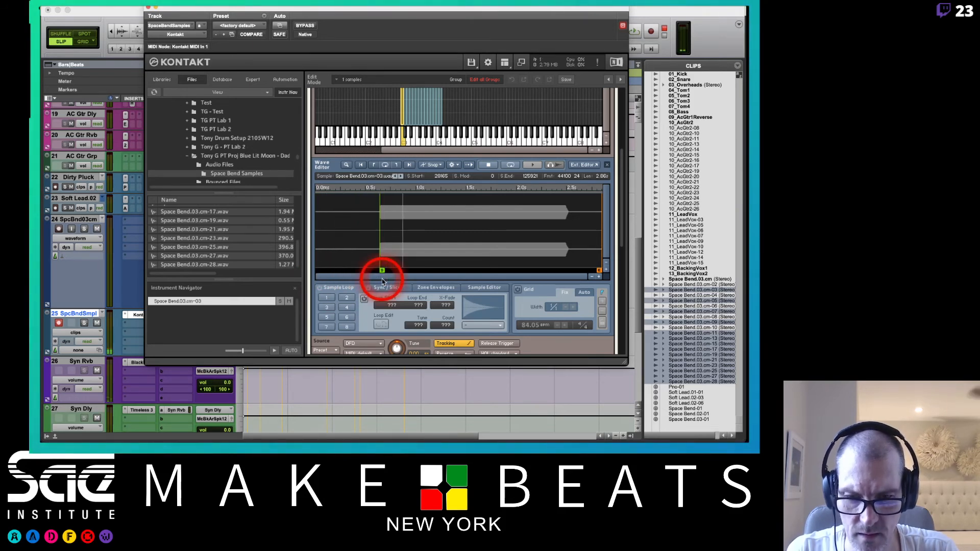
Step: Set the sample start of Space Bend.03.cm-05 to about 10661 at its onset and of cm-07 to about 17222, just inside the note
left_click(406, 117)
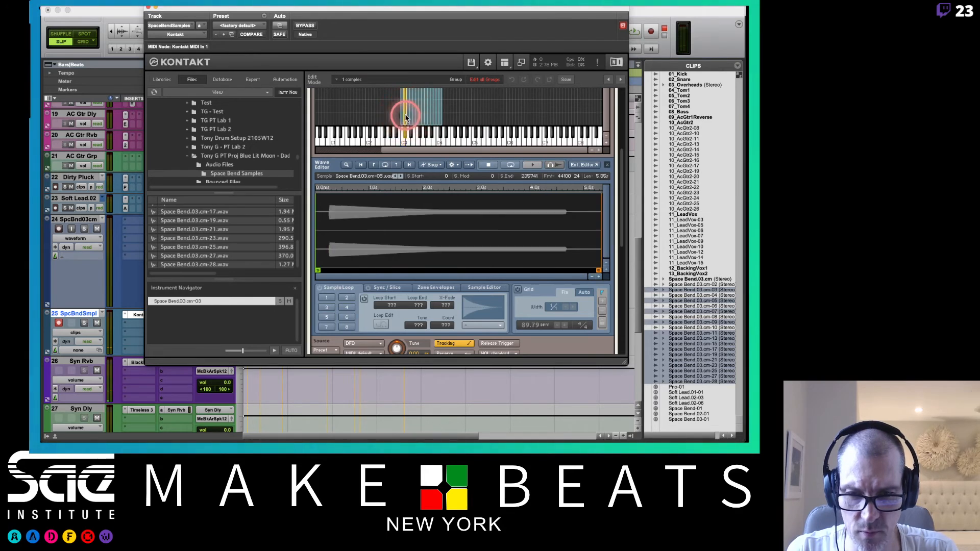
left_click_drag(315, 272, 330, 275)
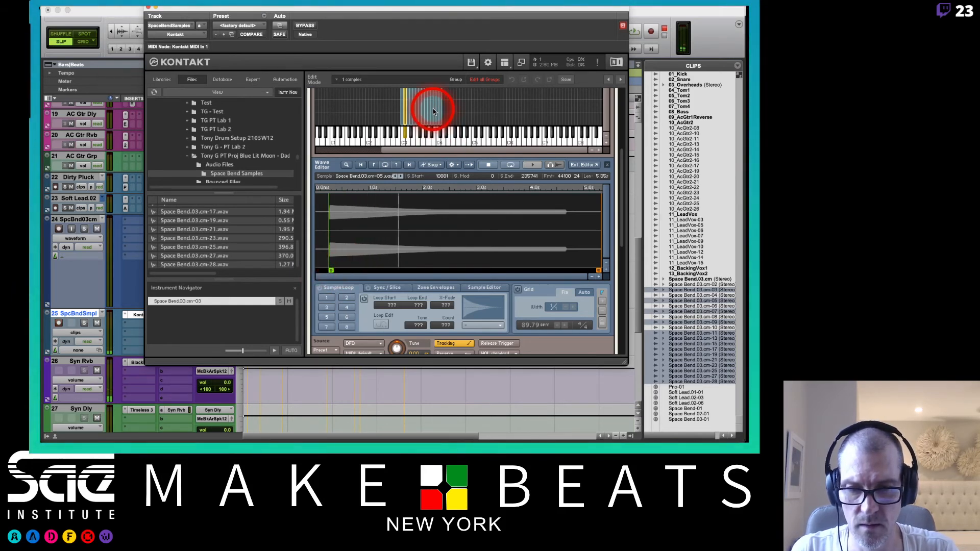
left_click(408, 118)
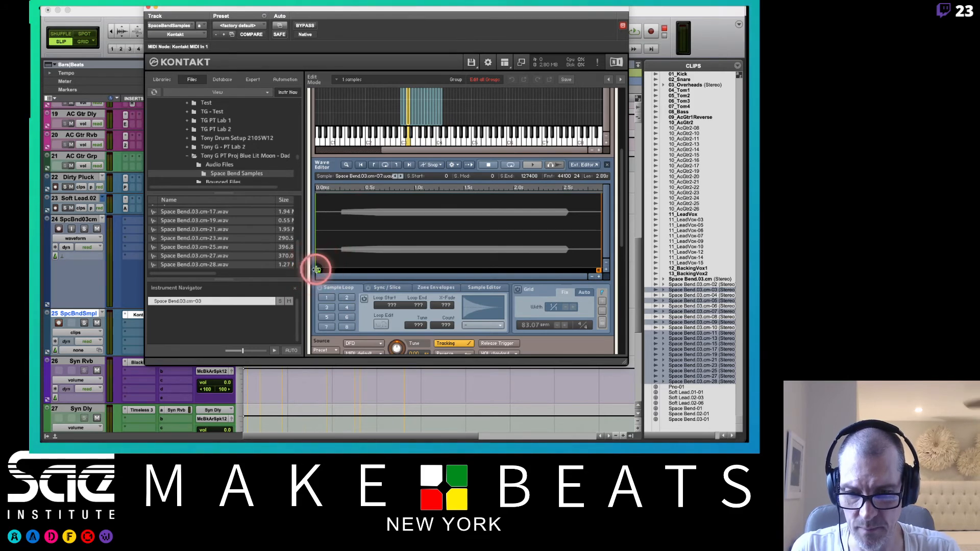
left_click_drag(317, 270, 337, 272)
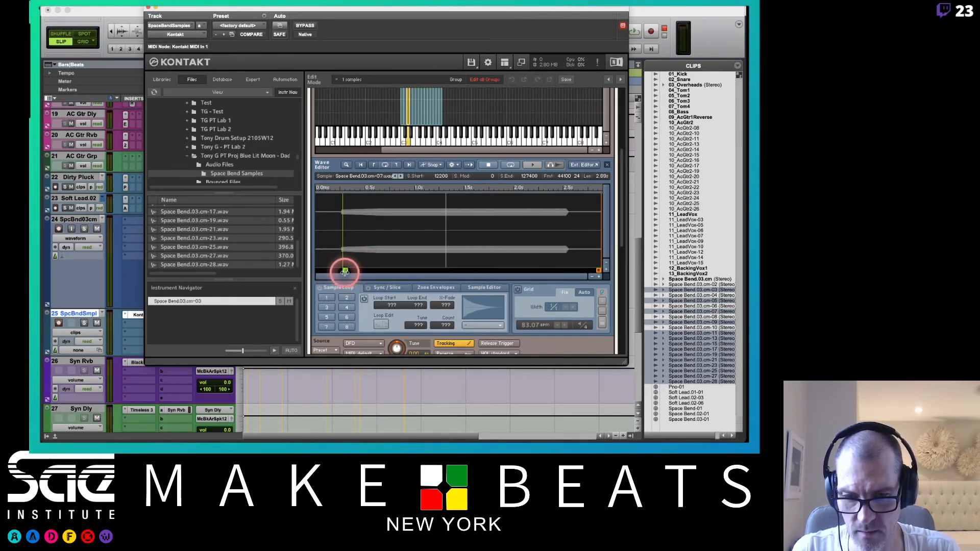
mouse_move(352, 270)
left_mouse_down()
mouse_move(409, 271)
mouse_move(374, 270)
left_mouse_up()
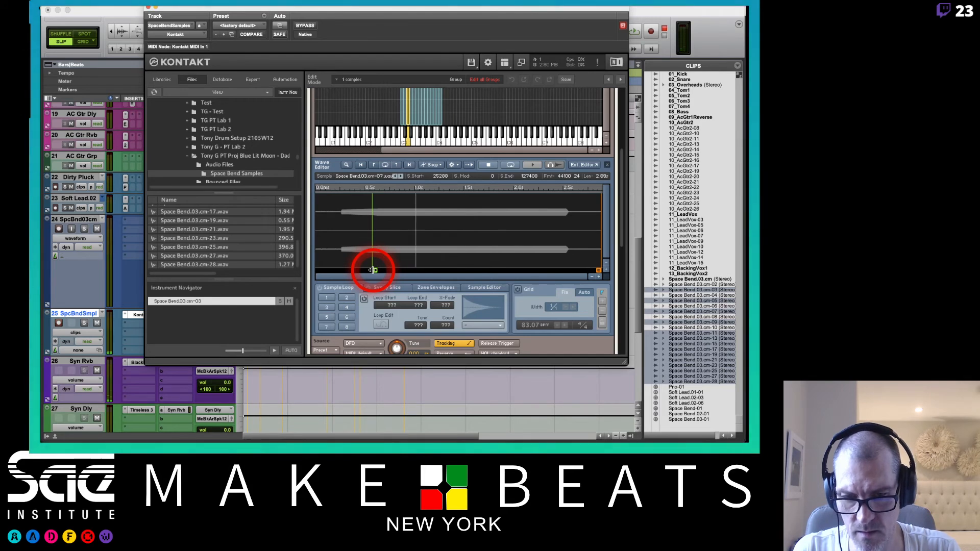
left_click_drag(374, 270, 356, 273)
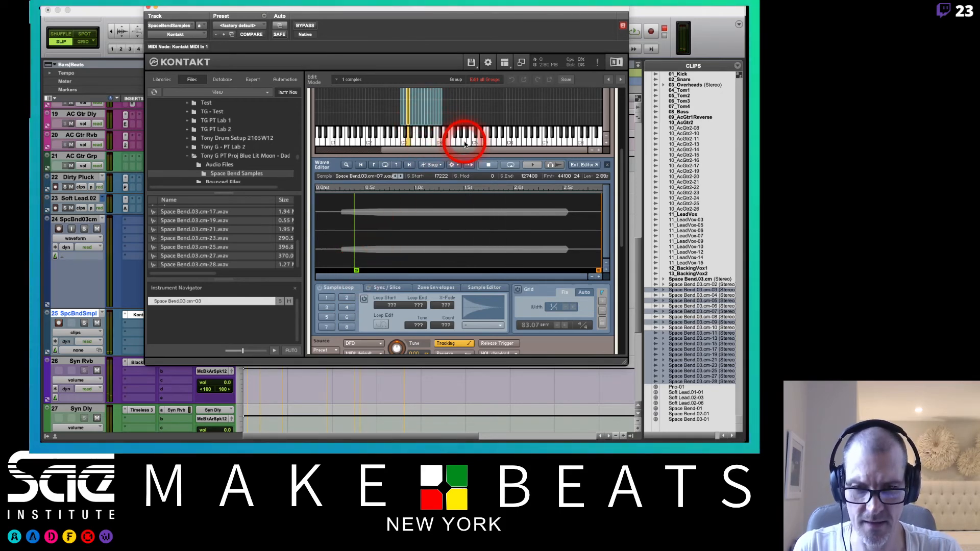
Step: Turn on zone selection via MIDI in the Mapping Editor, closing Zone Auto Mapping without applying it
scroll(464, 139, "up", 3)
scroll(464, 143, "up", 2)
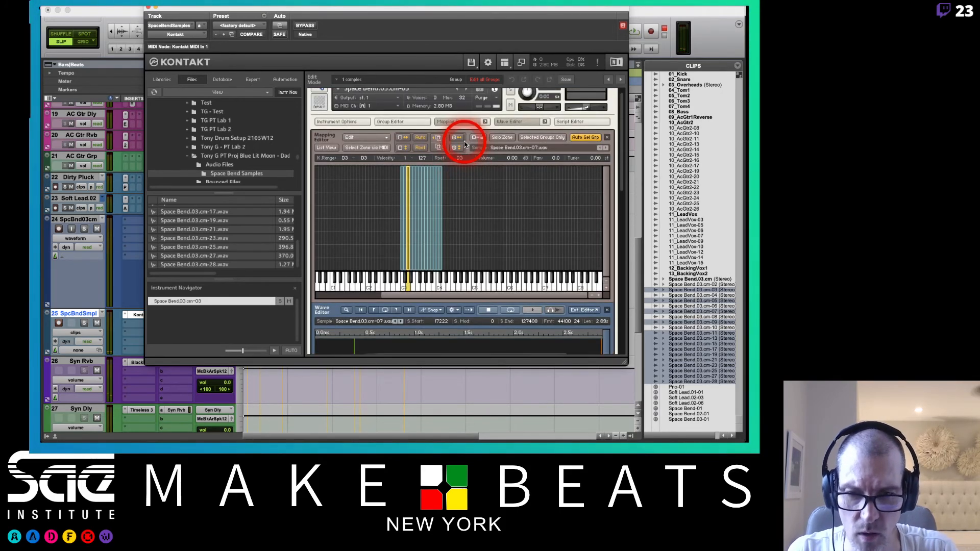
left_click(420, 139)
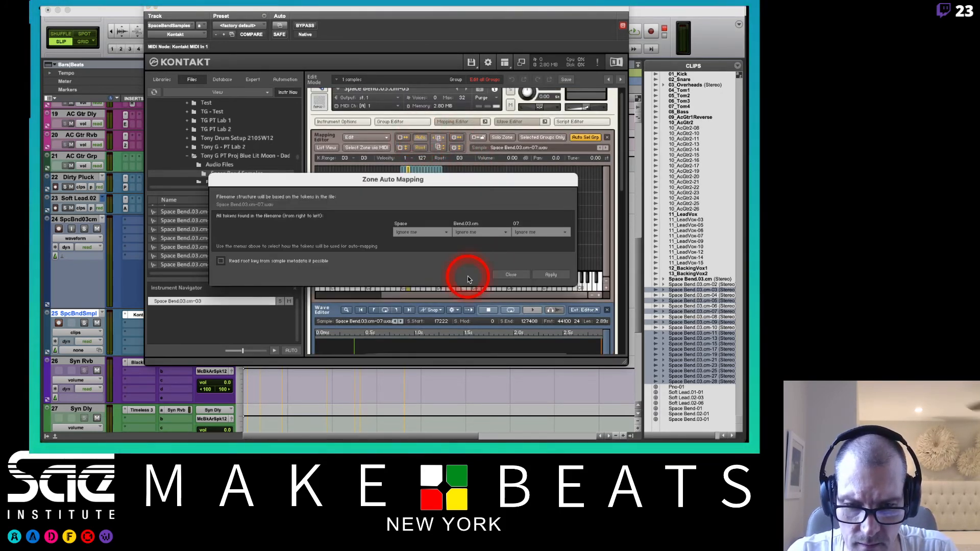
left_click(519, 276)
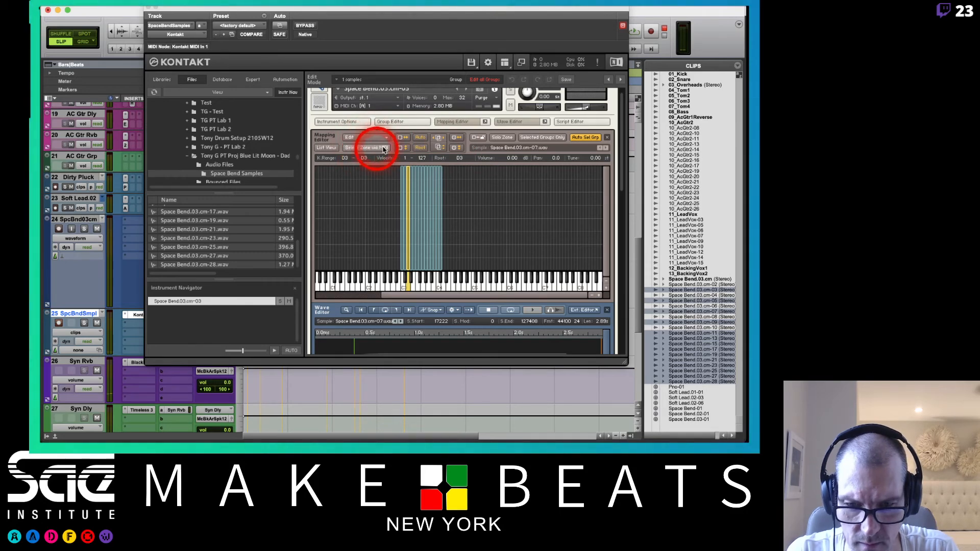
left_click(367, 147)
Step: Move the sample starts of Space Bend.03.cm-09 to about 26040 and cm-11 to about 22854, where their notes begin
left_click(412, 238)
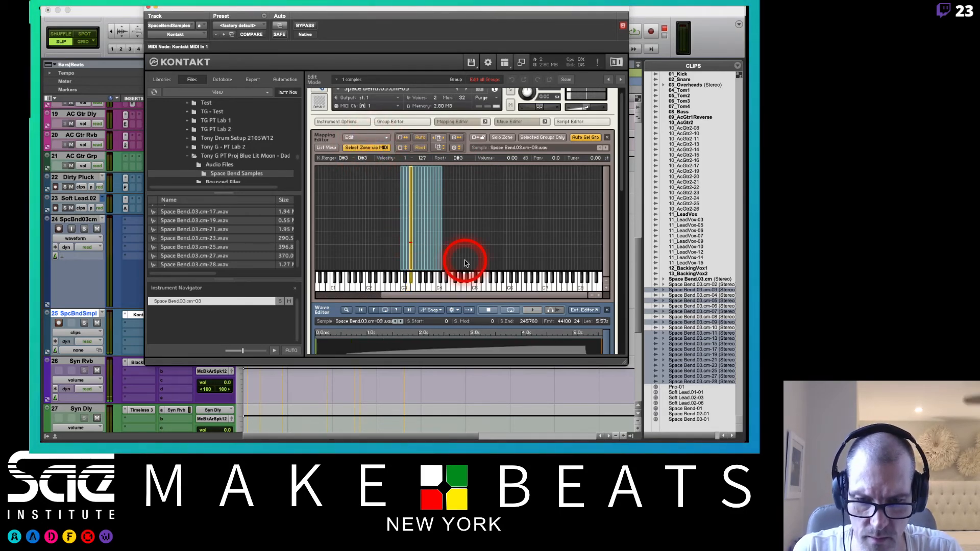
scroll(465, 263, "down", 6)
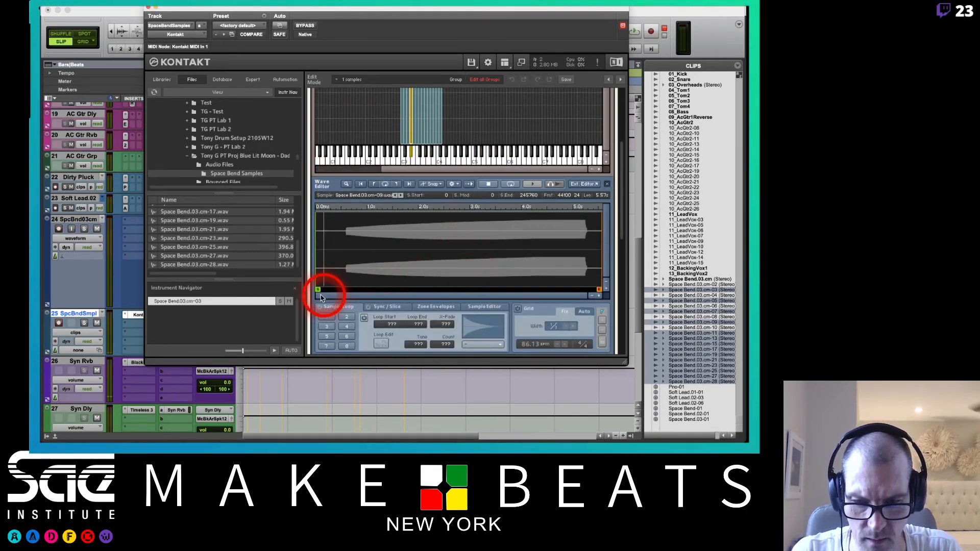
left_click_drag(318, 290, 347, 294)
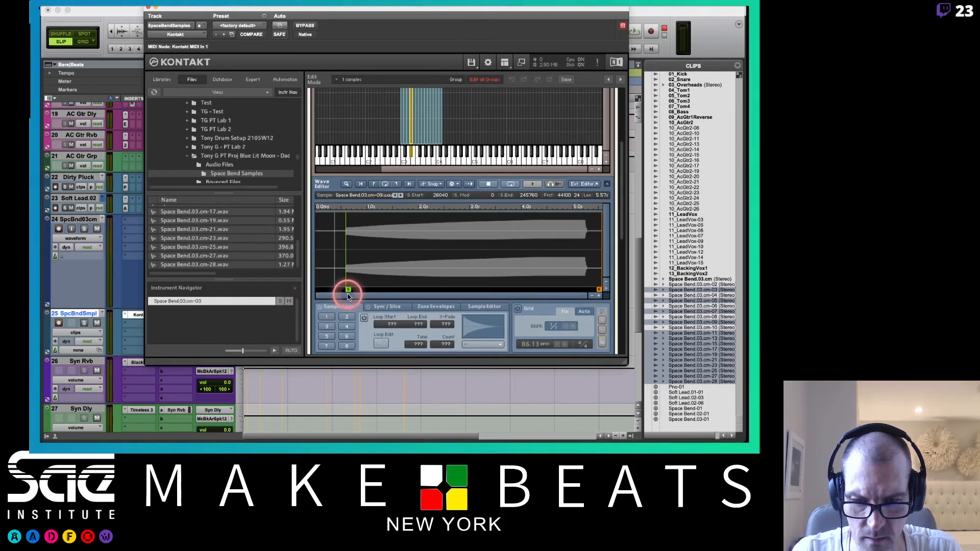
left_click(413, 141)
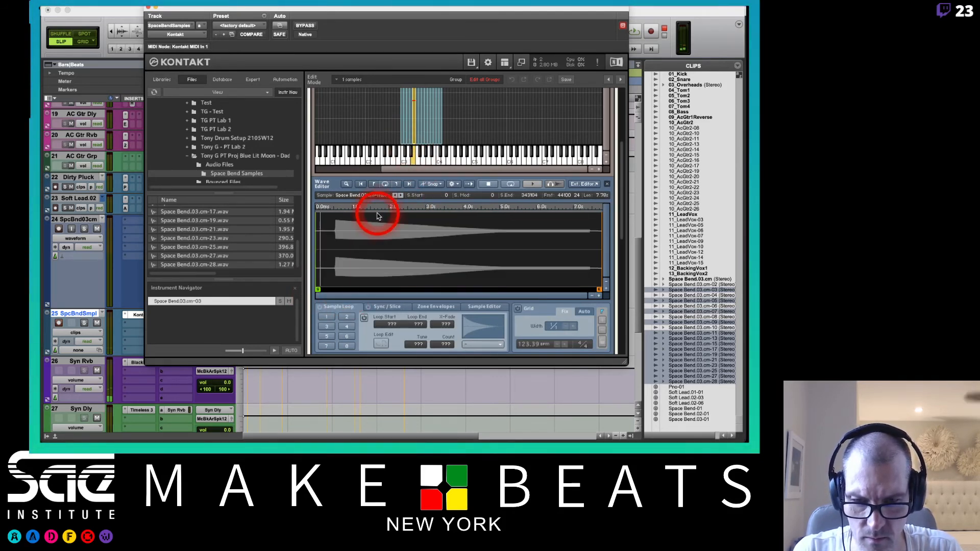
left_click(324, 291)
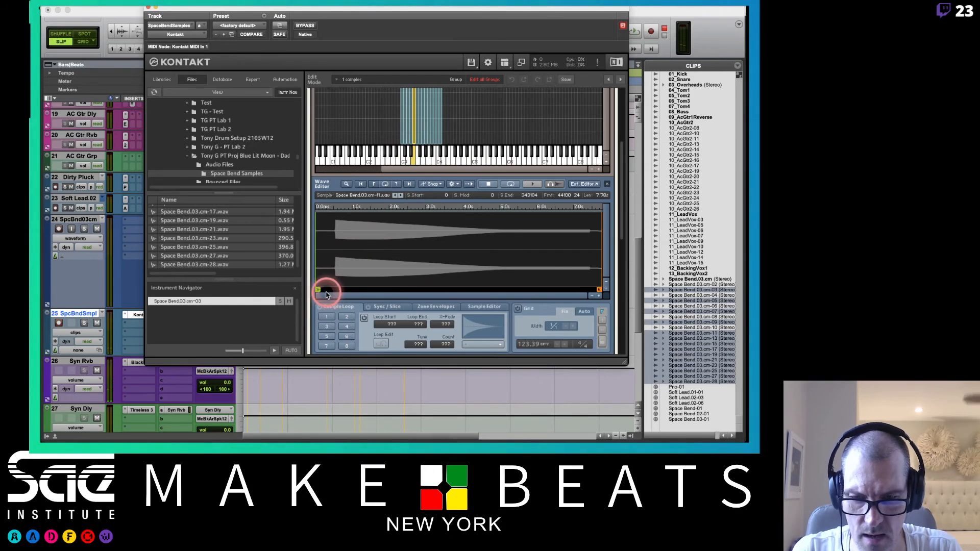
left_click_drag(320, 291, 338, 303)
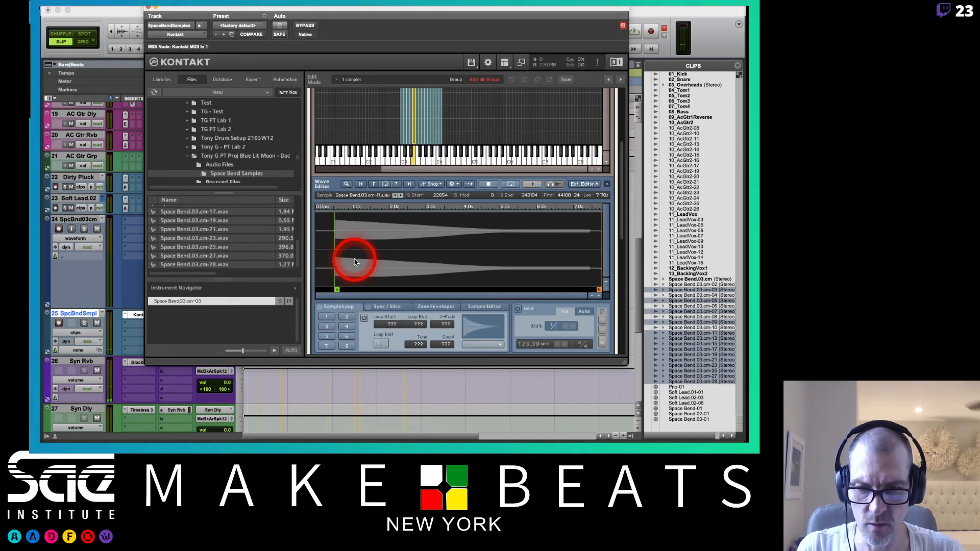
Step: Trim the leading silence of Space Bend.03.cm-13, cm-15 and cm-17 by moving each sample start to the note's onset
left_click_drag(317, 289, 327, 305)
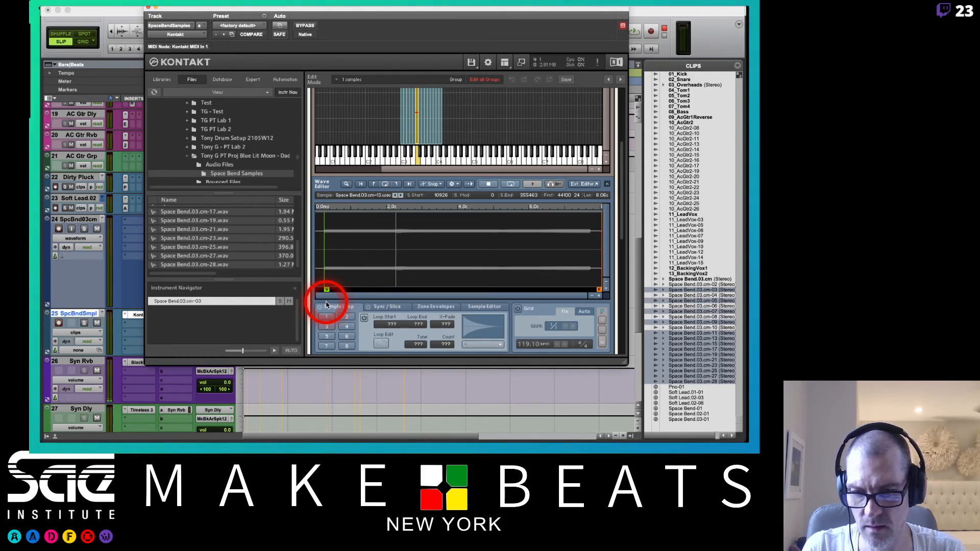
mouse_move(326, 289)
left_mouse_down()
mouse_move(394, 302)
mouse_move(396, 251)
left_mouse_up()
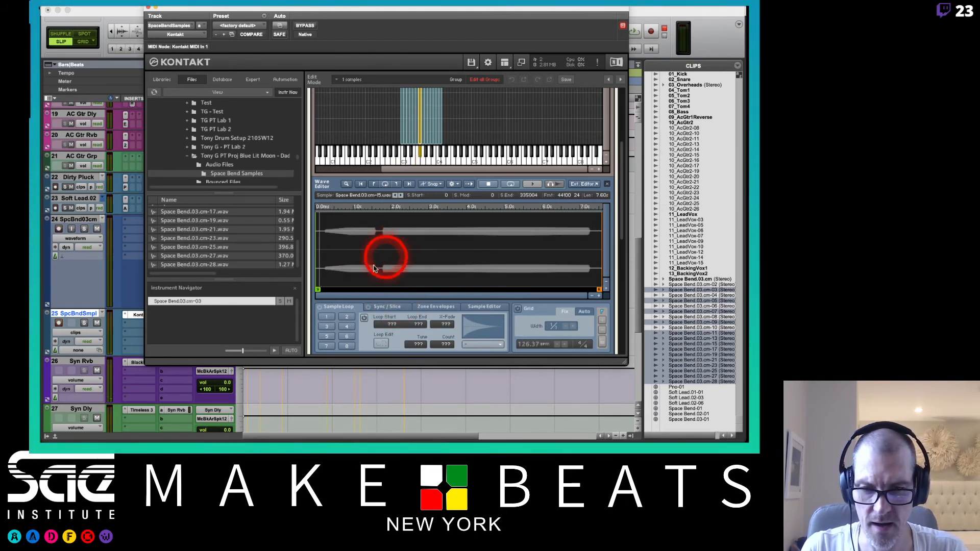
left_click_drag(319, 289, 330, 302)
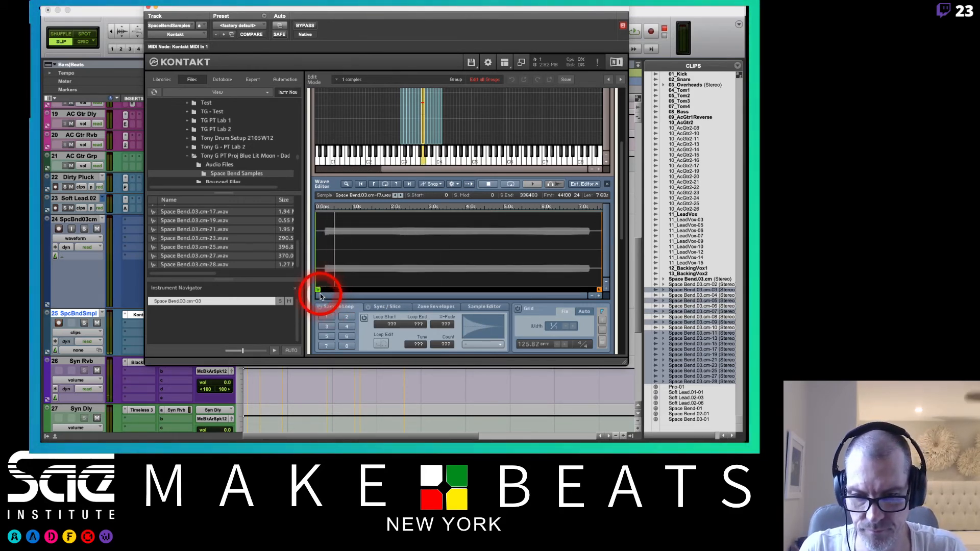
left_click_drag(318, 290, 329, 301)
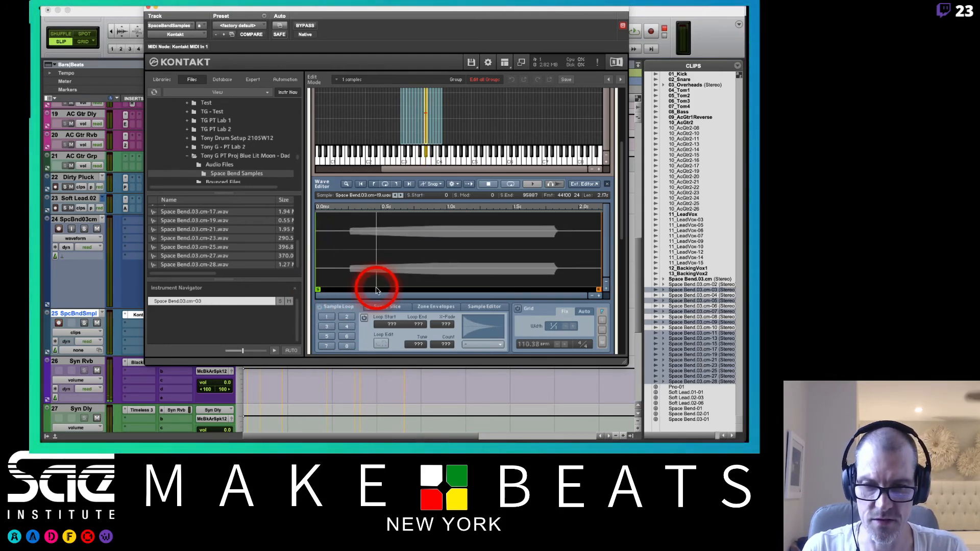
Step: Move the sample starts of Space Bend.03.cm-19 and cm-21 to their onsets, and that of cm-23 to its second burst
left_click_drag(317, 289, 351, 300)
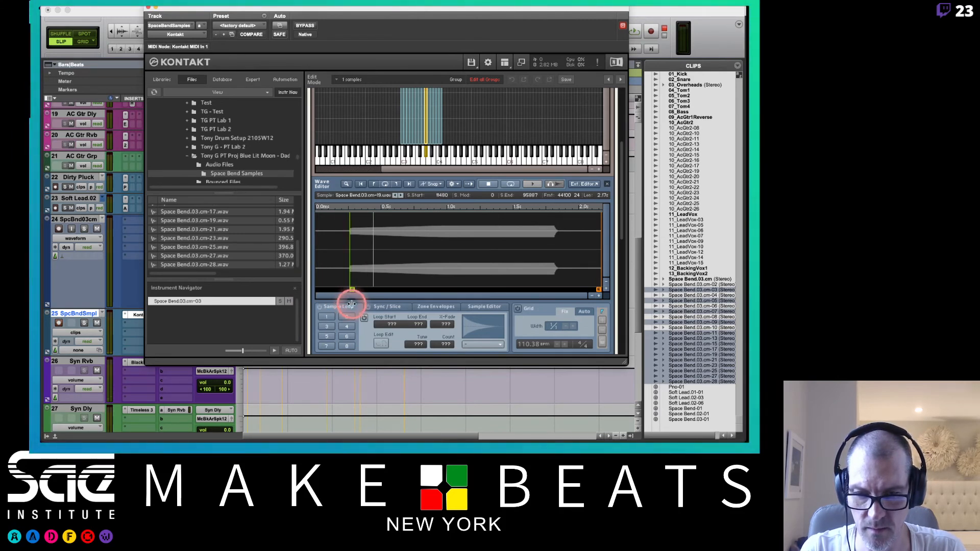
left_click(349, 305)
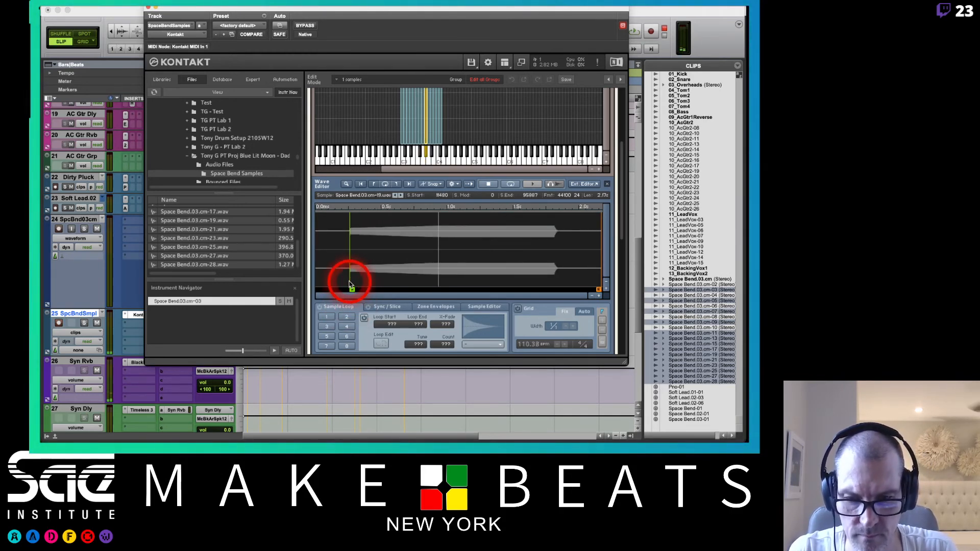
left_click_drag(327, 289, 327, 290)
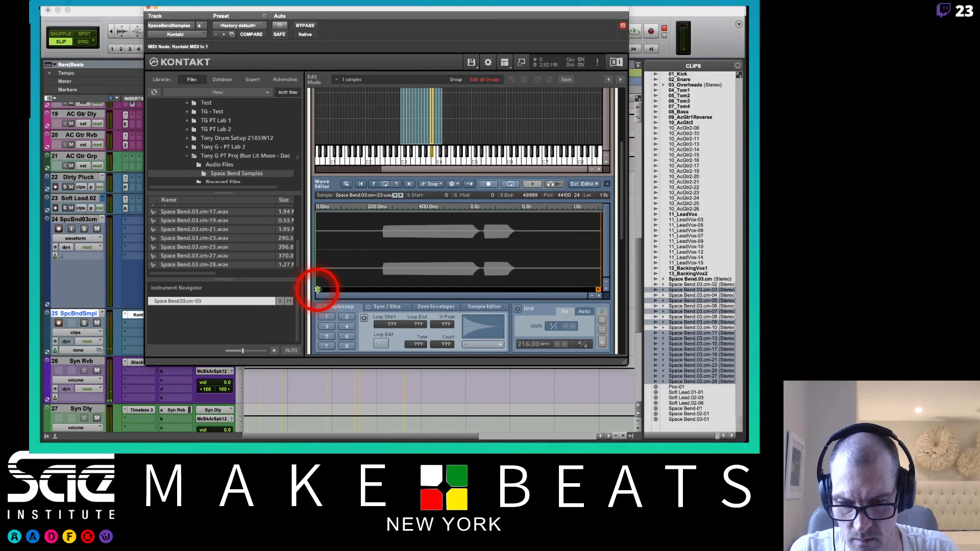
left_click_drag(318, 289, 486, 289)
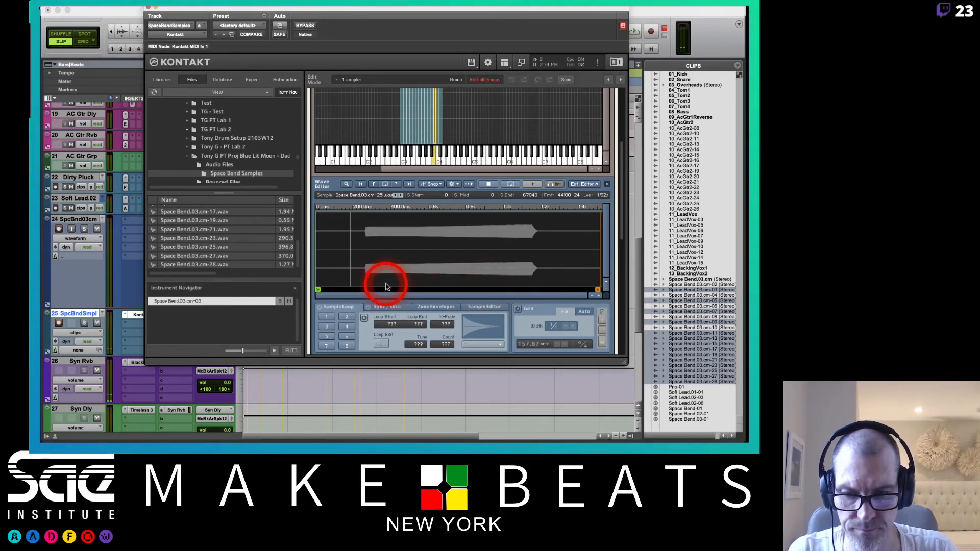
Step: Move the sample start of Space Bend.03.cm-25 past the onset into the note, at about sample 24265
left_click_drag(318, 295, 368, 291)
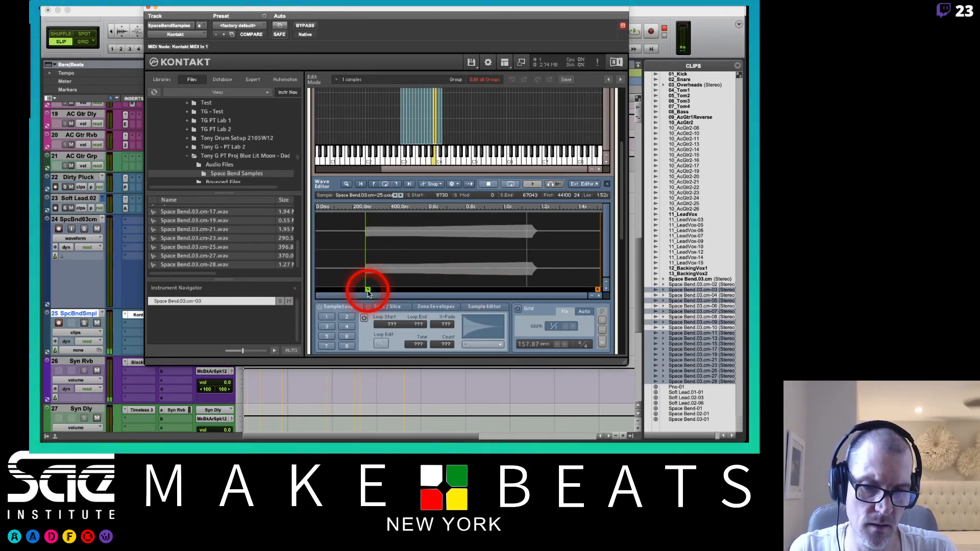
left_click_drag(368, 290, 422, 290)
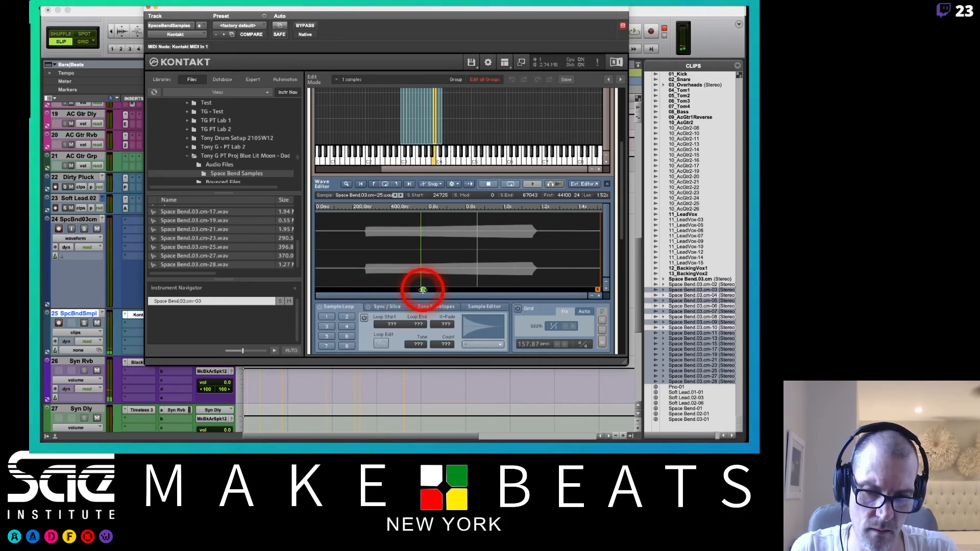
left_click_drag(423, 290, 421, 291)
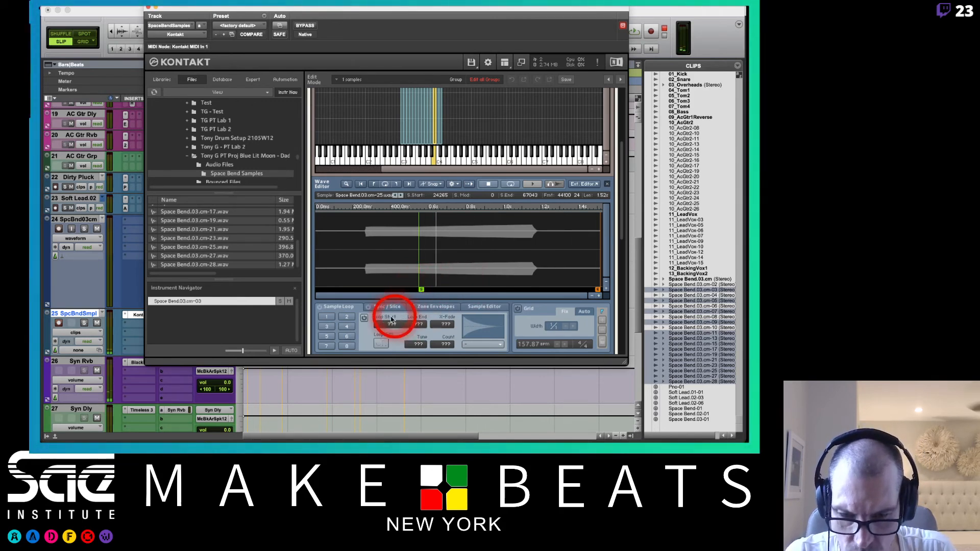
Step: Fine-tune the Space Bend.03.cm-25 sample start on its individual waveform cycles, shifting it slightly earlier
left_click(599, 296)
left_click(599, 296)
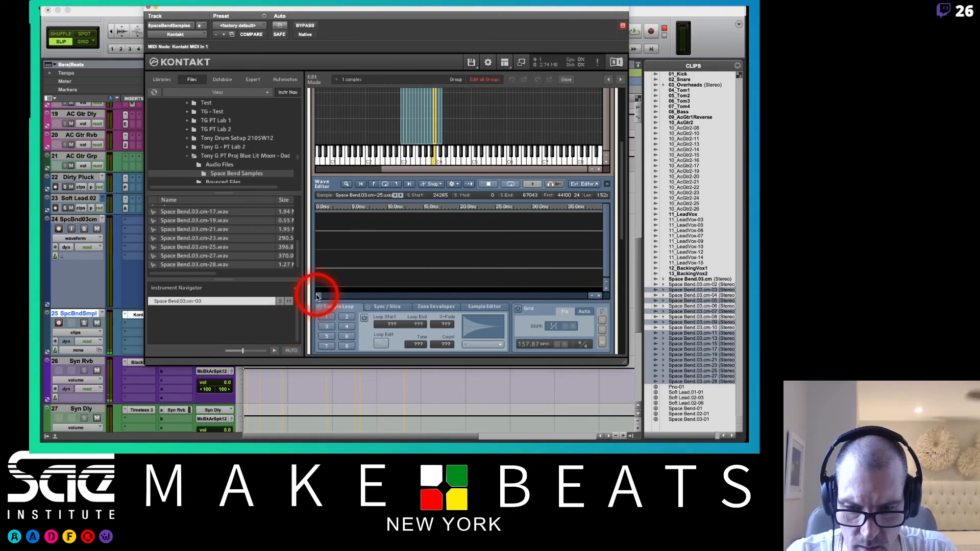
left_click_drag(318, 296, 467, 301)
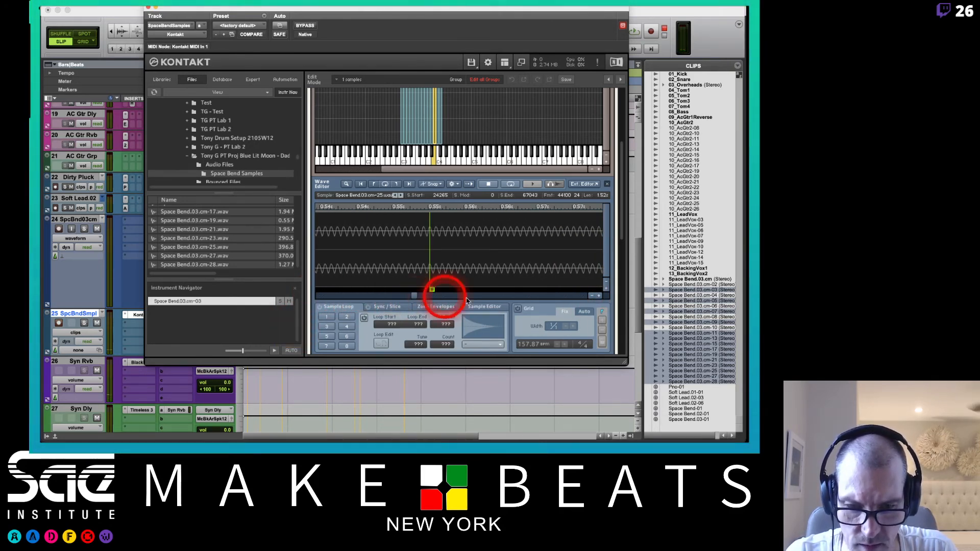
left_click(599, 296)
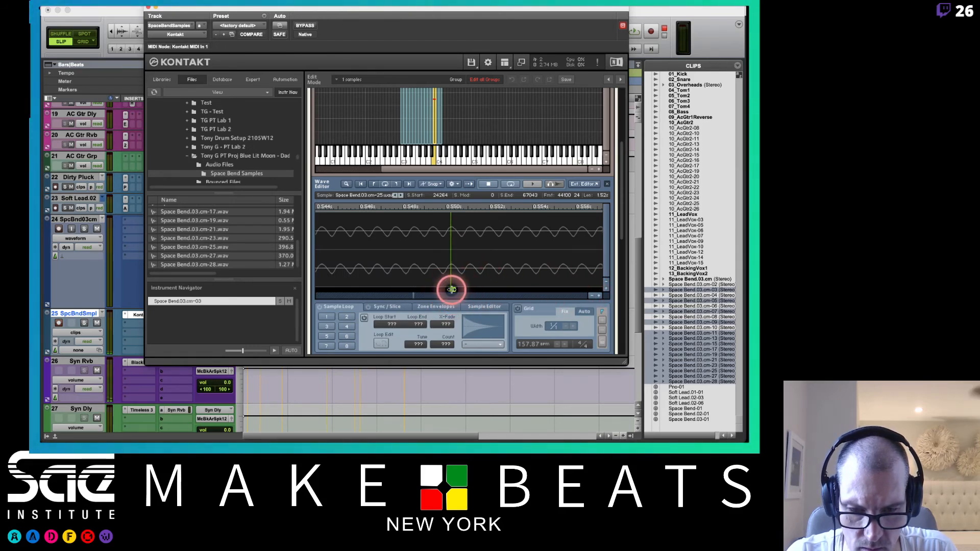
left_click_drag(453, 289, 430, 295)
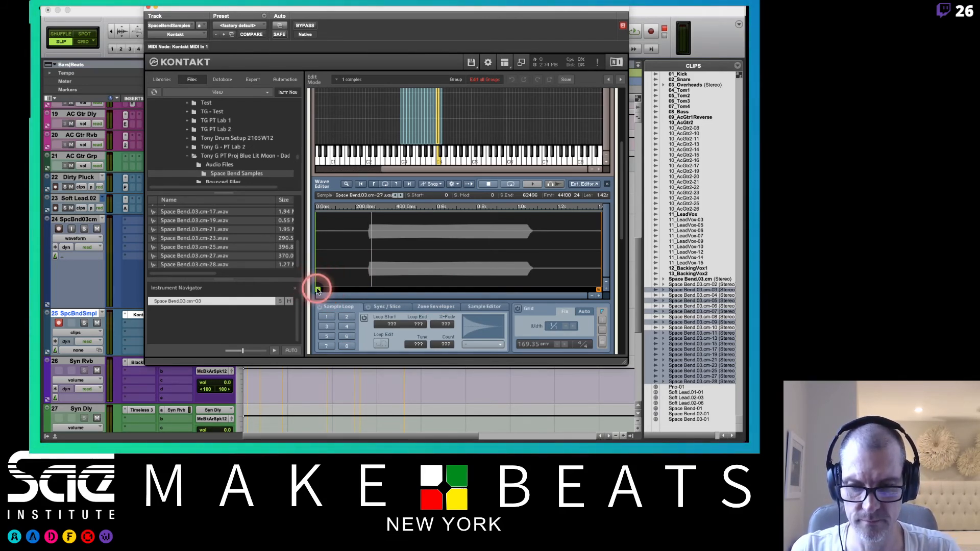
Step: Move the sample start of Space Bend.03.cm-27 past its onset, and that of cm-28 into its third burst at about sample 179075
left_click_drag(317, 290, 371, 292)
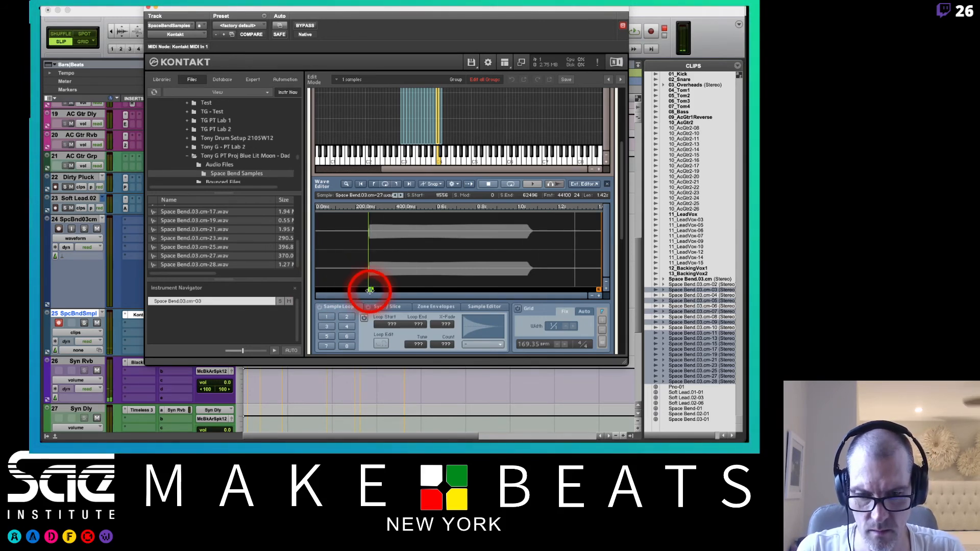
mouse_move(371, 290)
left_mouse_down()
mouse_move(474, 291)
mouse_move(463, 301)
mouse_move(464, 287)
mouse_move(423, 289)
left_mouse_up()
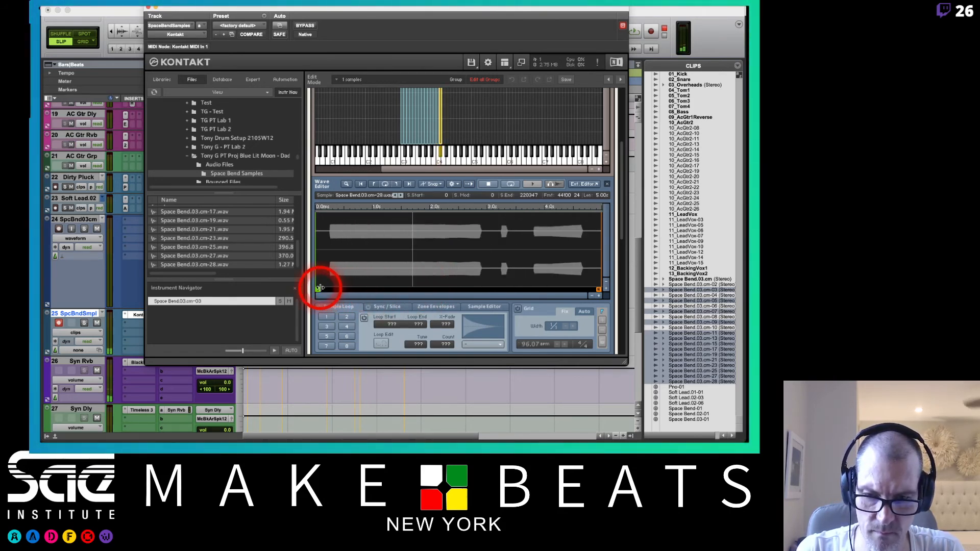
left_click_drag(317, 288, 332, 290)
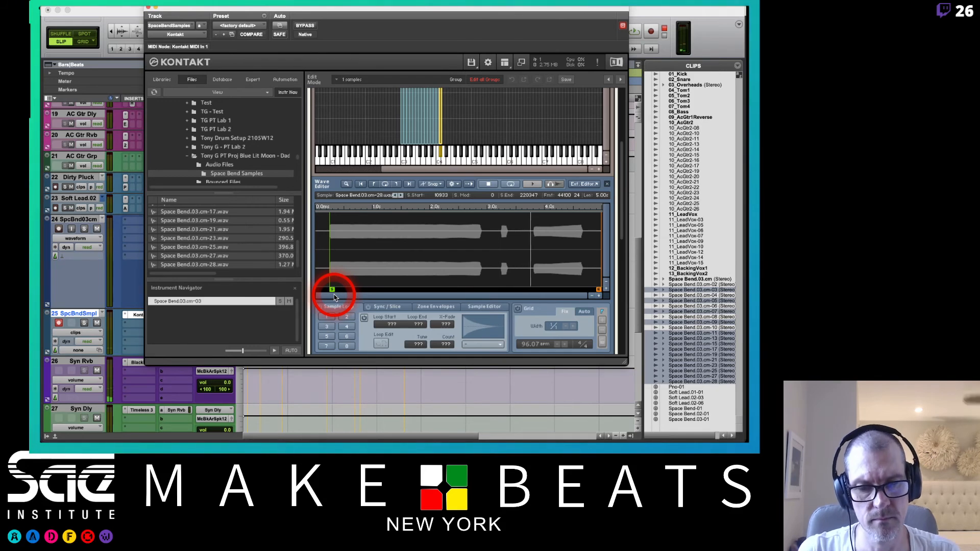
mouse_move(334, 297)
left_mouse_down()
mouse_move(331, 287)
mouse_move(556, 284)
mouse_move(541, 289)
mouse_move(552, 292)
left_mouse_up()
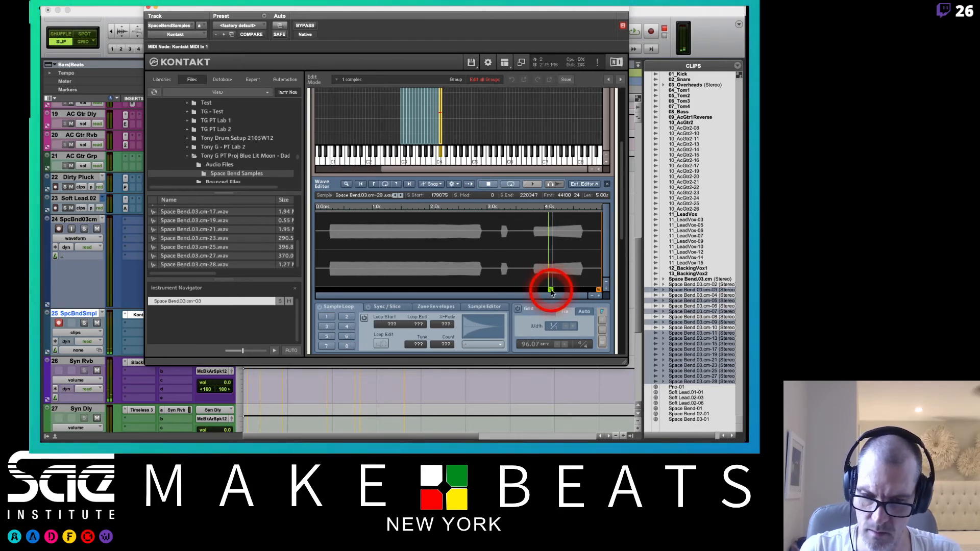
Step: Close the Kontakt window, then reduce the height of the SpcBnd03cm audio track and mute it
left_click(148, 7)
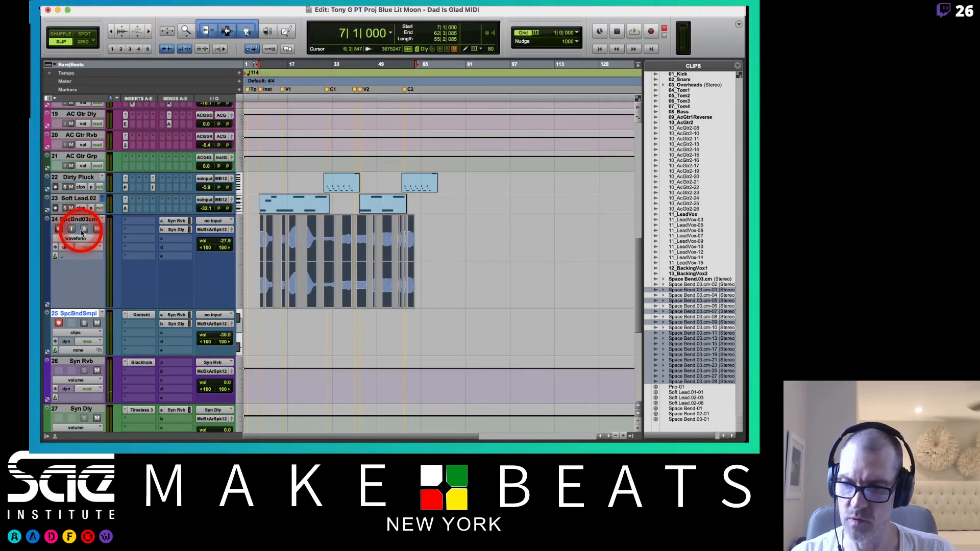
left_click(237, 251)
left_click(246, 242)
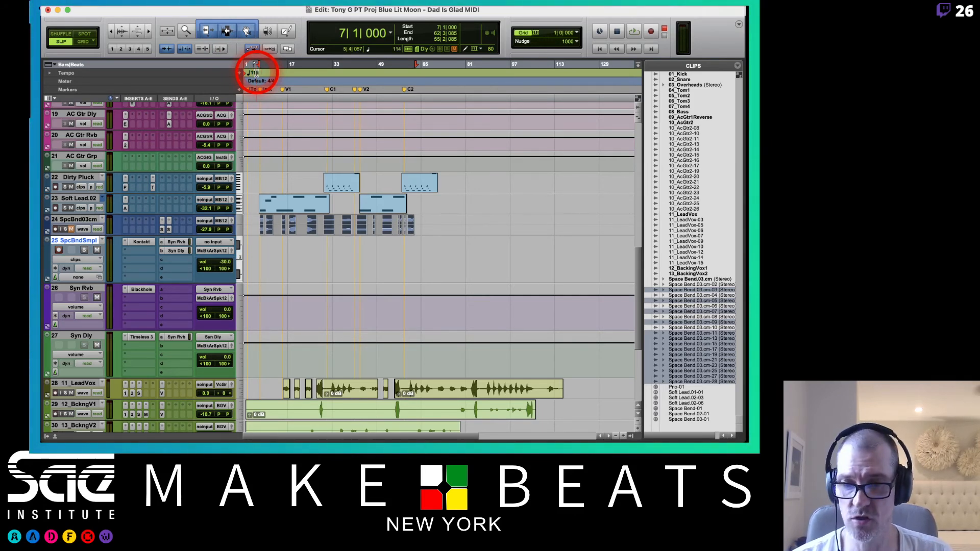
Step: Record a MIDI performance on the SpcBndSmpl track from about bar 5 to the start of the first chorus
left_click(255, 67)
key("super+space")
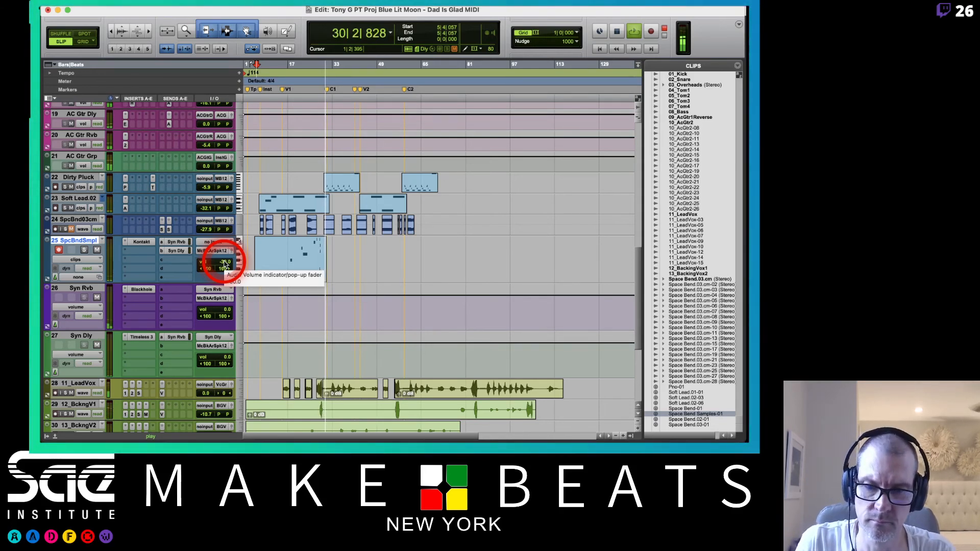
key("space")
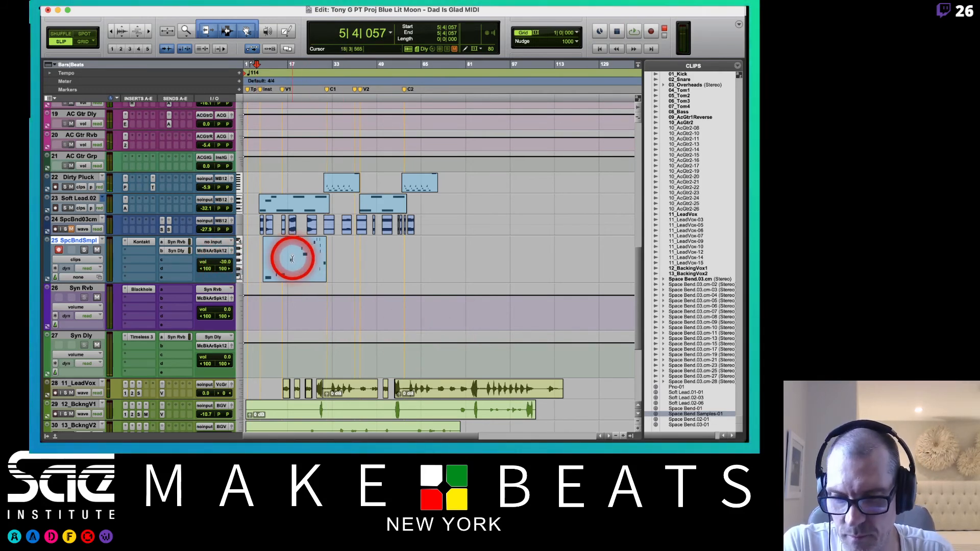
Step: Set the SpcBndSmpl track height to large and hide the clips list, keeping the newly recorded clip in view
left_click(295, 276)
key("super+bracketright")
key("super+bracketright")
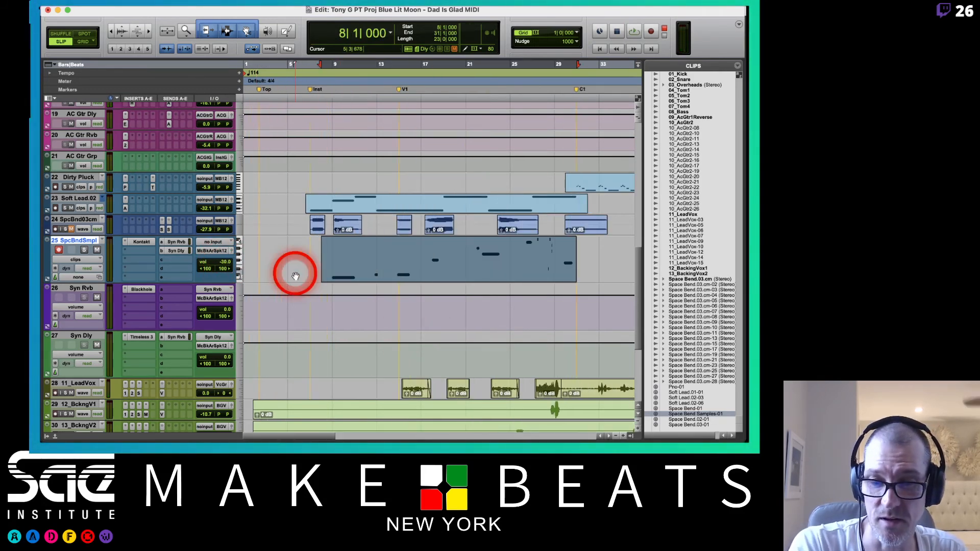
left_click(240, 258)
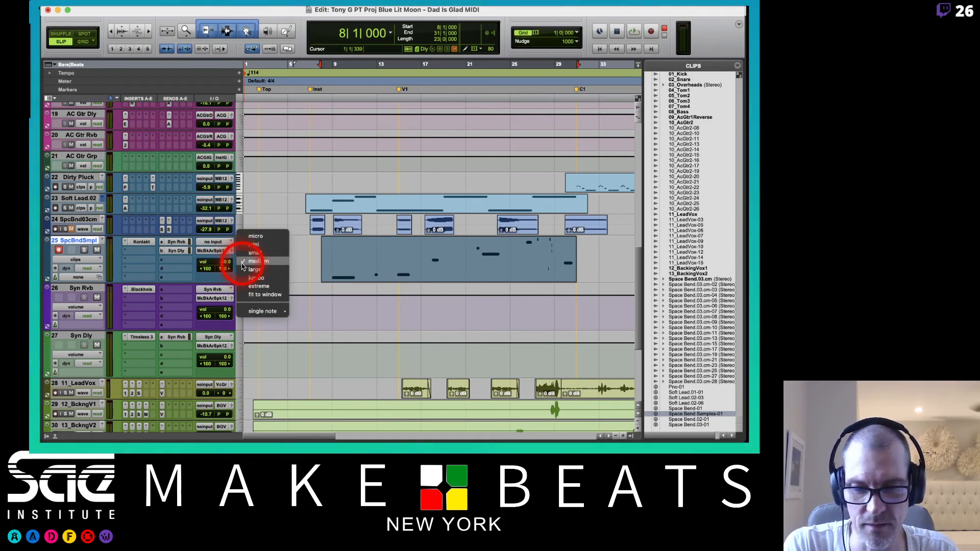
left_click(254, 269)
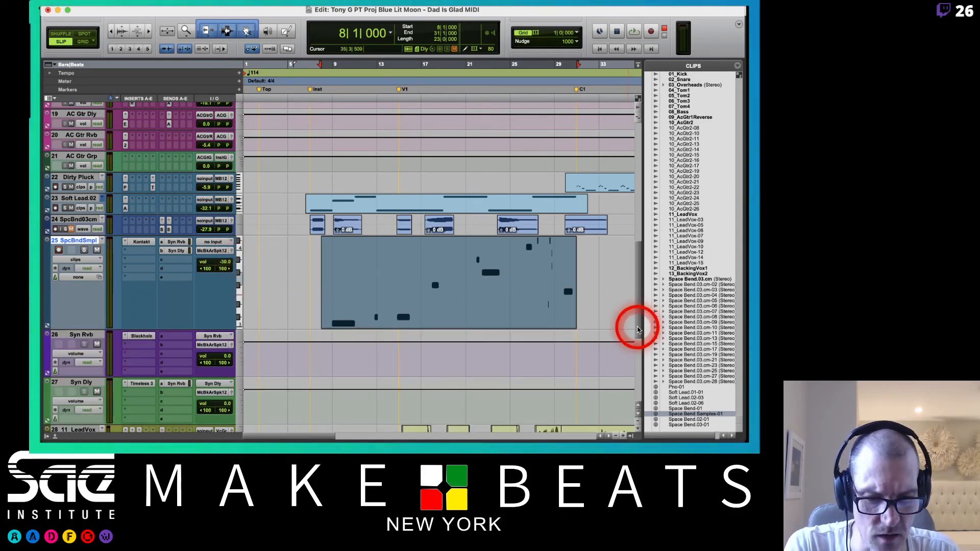
left_click(635, 436)
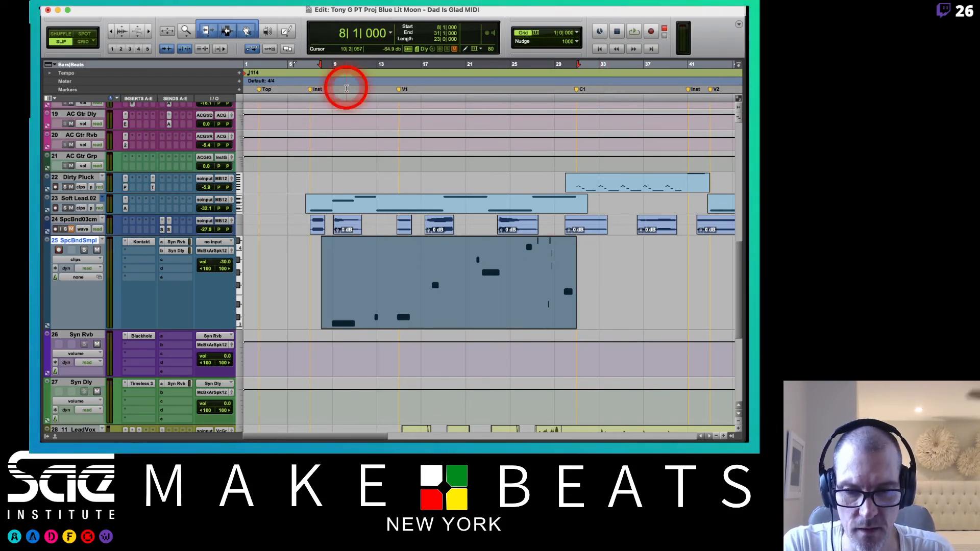
Step: Disarm recording on the SpcBndSmpl track and open the recorded Space Bend Samples clip in the MIDI editor
left_click(307, 279)
left_click(58, 250)
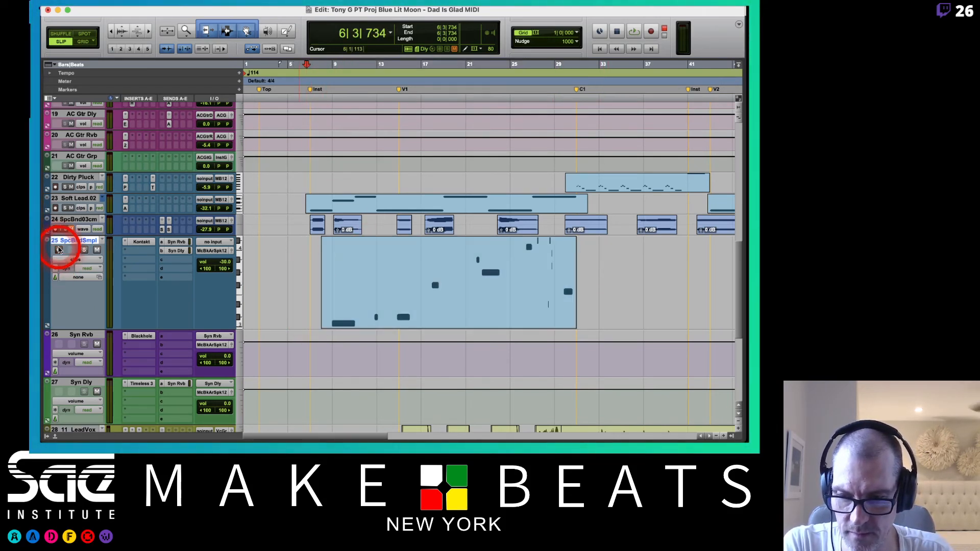
double_click(369, 322)
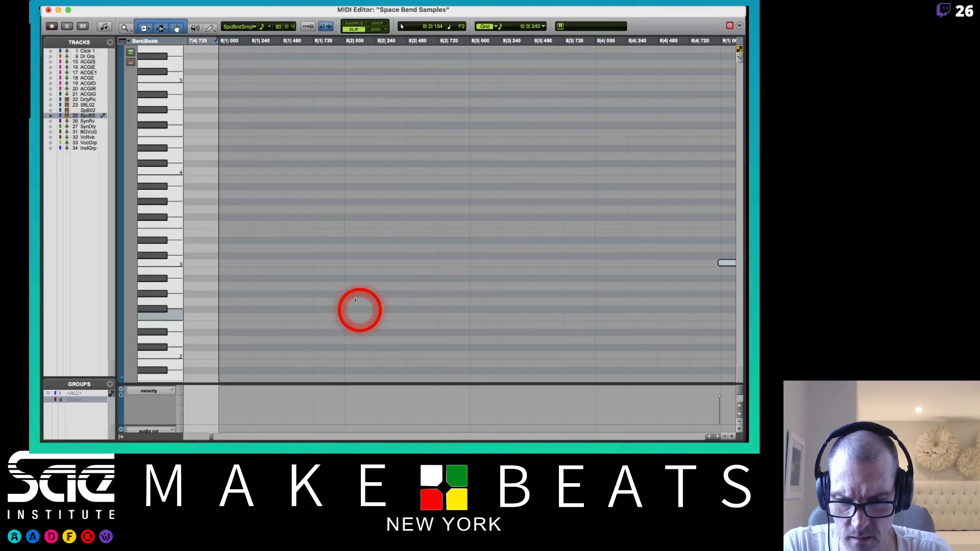
key("super+bracketleft")
key("super+bracketleft")
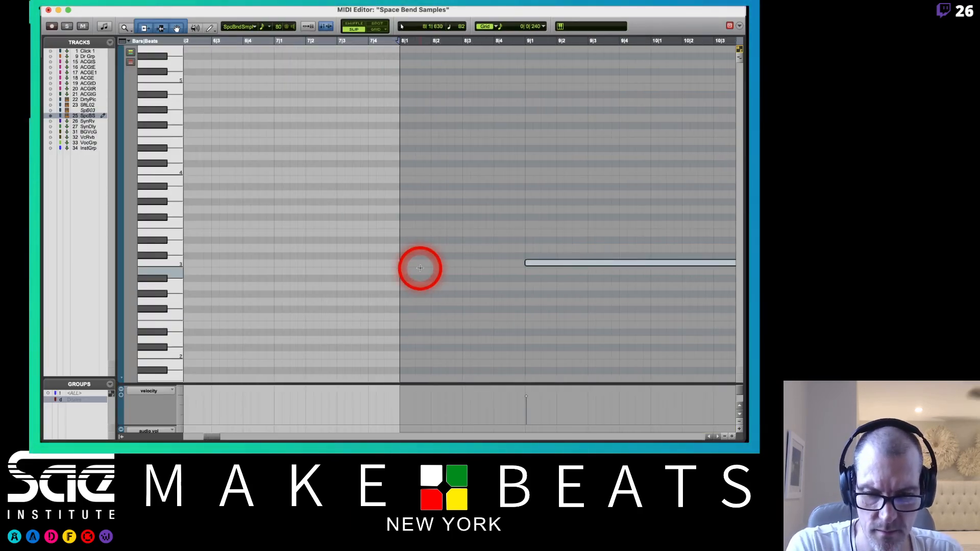
key("super+bracketleft")
scroll(420, 268, "right", 8)
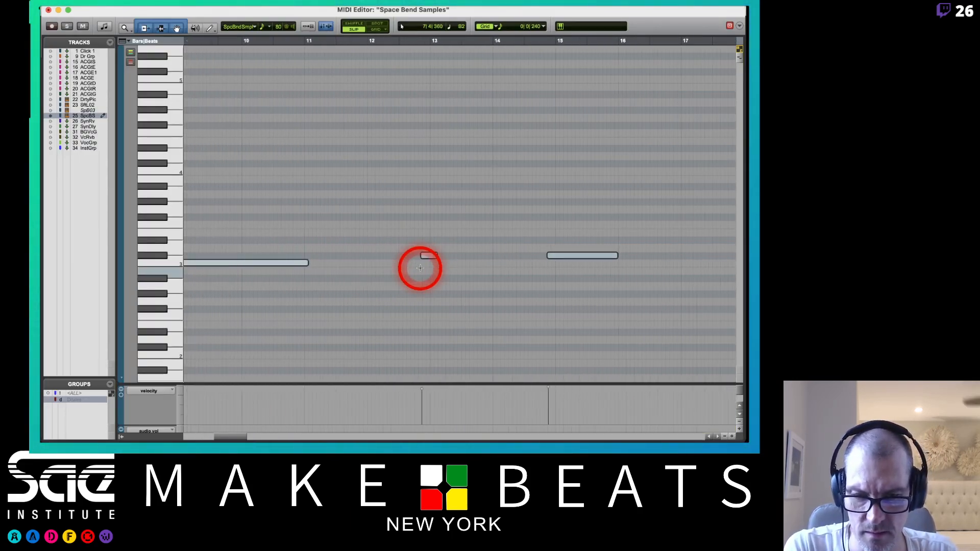
Step: Mute the short C#3 note just before bar 13 and play the part from about bar 8
left_click(373, 239)
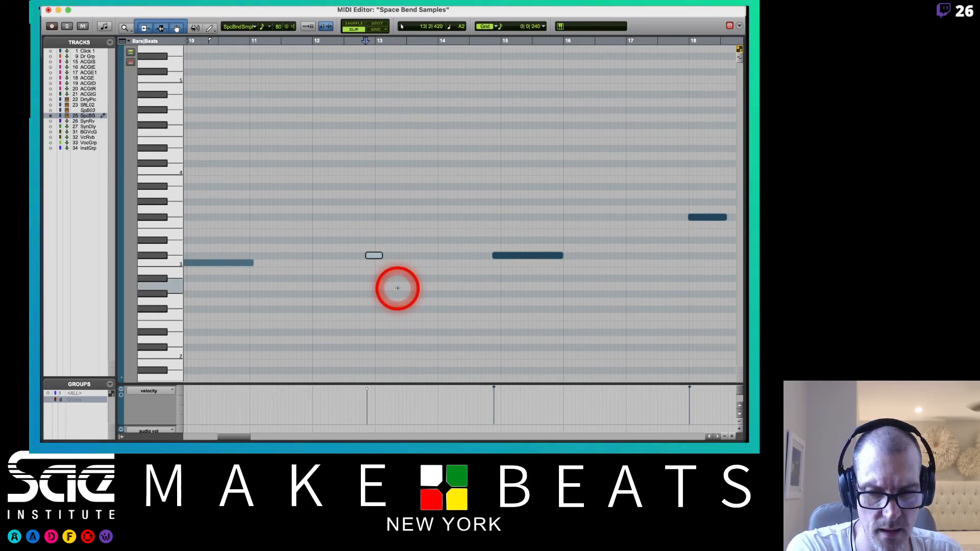
key("Delete")
key("super+z")
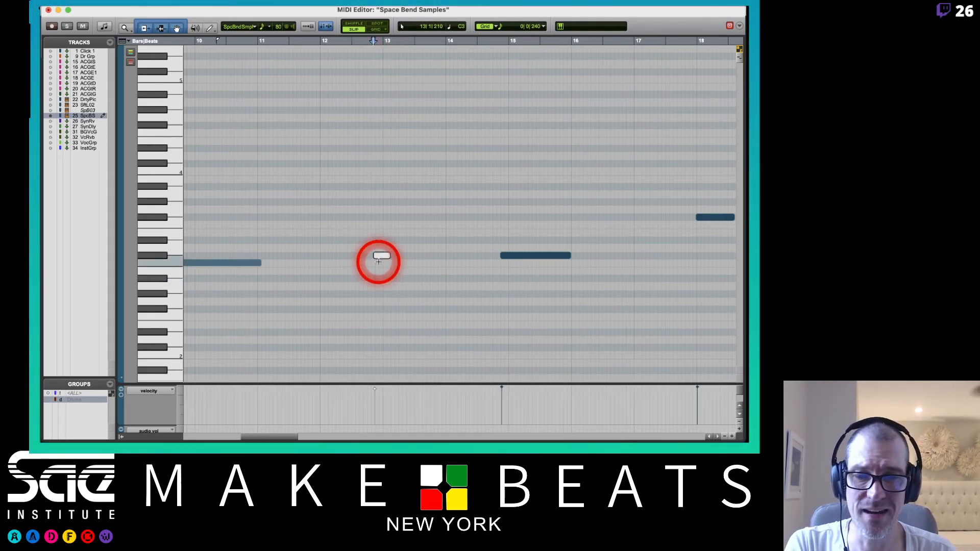
scroll(379, 263, "left", 5)
left_click(295, 40)
key("space")
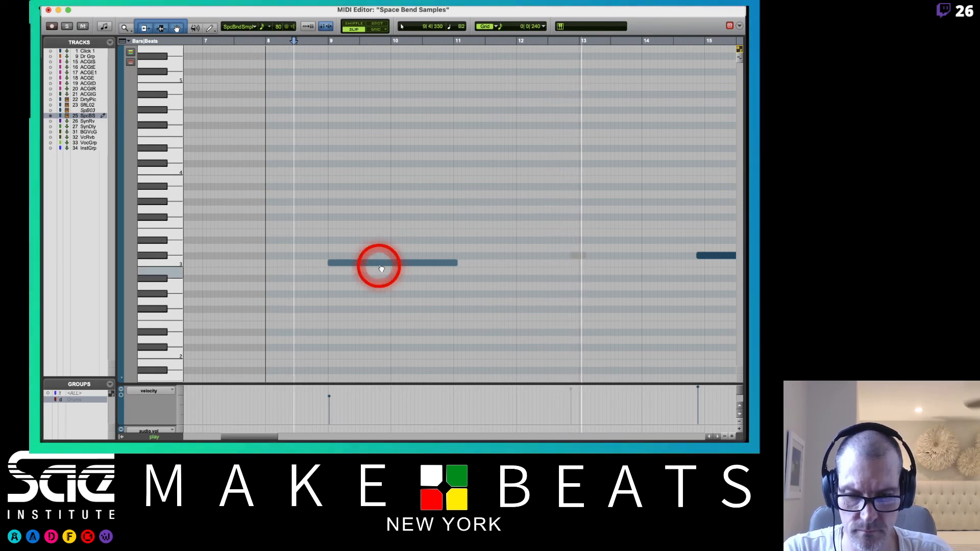
Step: Unlink the timeline and edit selections, and move the long C3 note from bar 9 to start at about bar 13
mouse_move(380, 267)
left_mouse_down()
mouse_move(600, 265)
mouse_move(577, 262)
left_mouse_up()
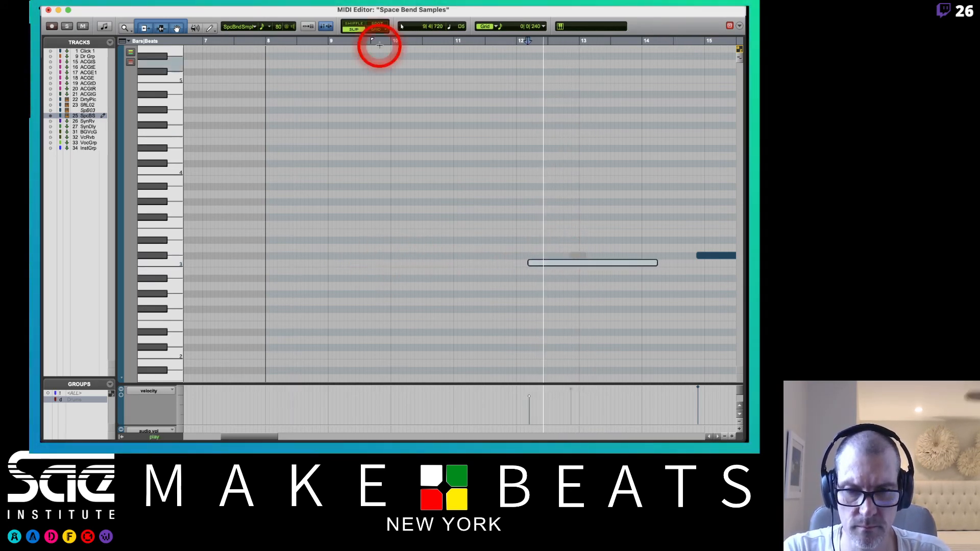
left_click(324, 42)
key("space")
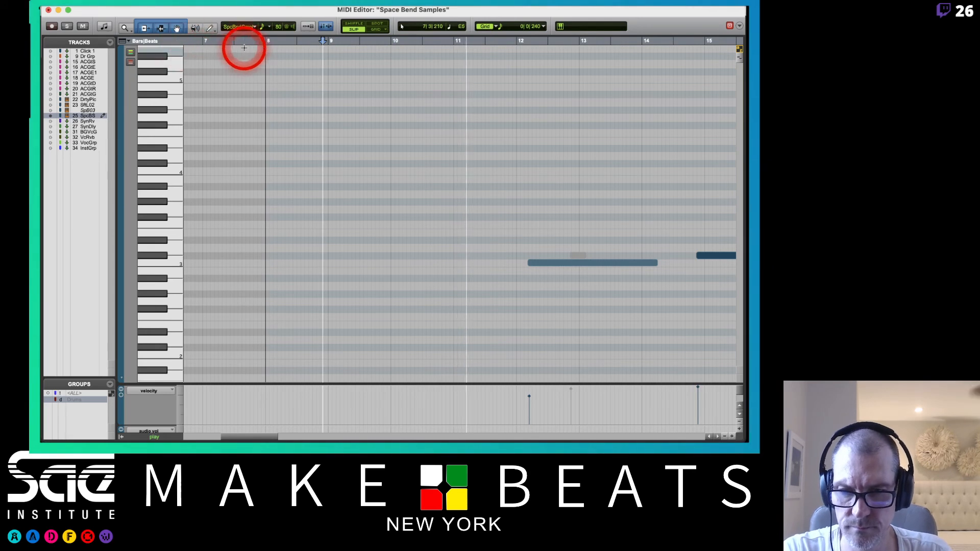
left_click(324, 27)
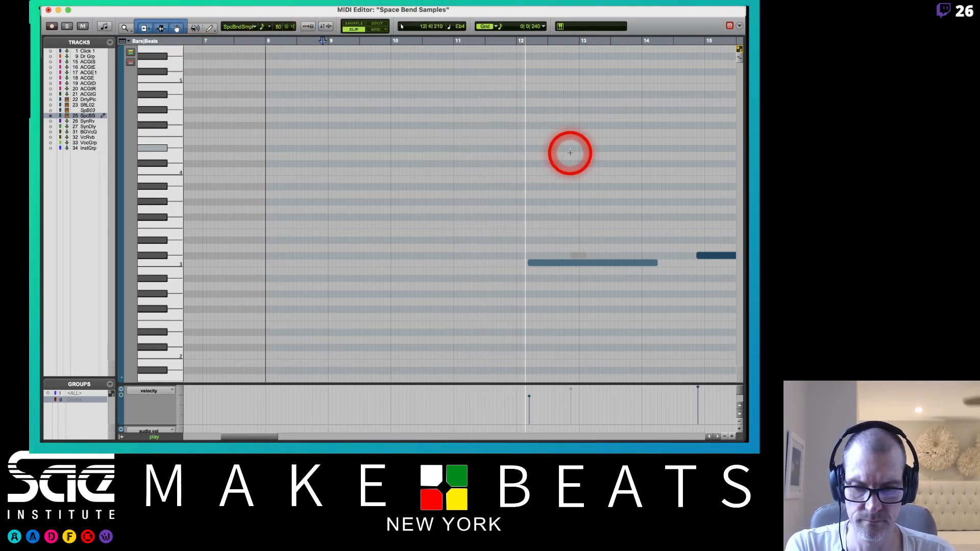
left_click_drag(582, 261, 627, 266)
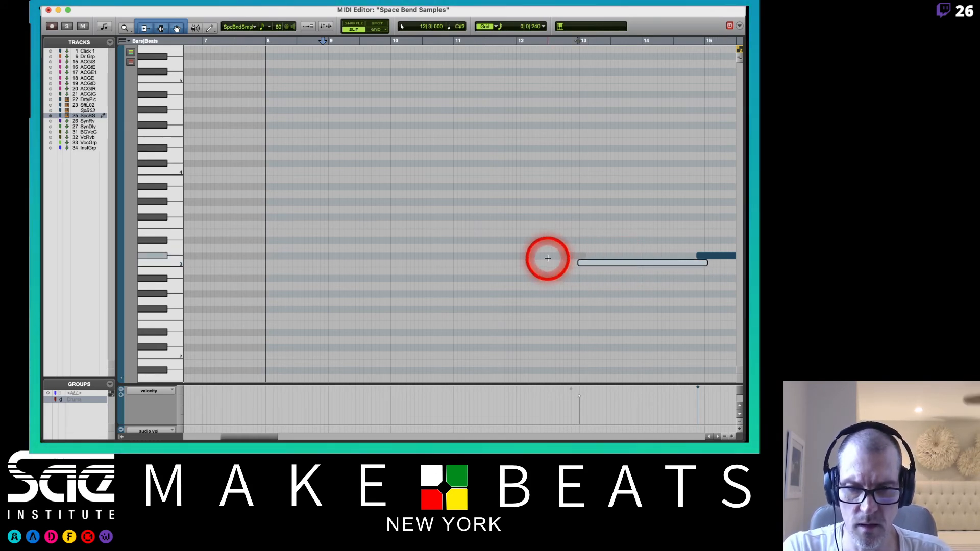
Step: Play the part, then shorten the C#3 note near bar 15 to about half a bar, starting at bar 15
key("space")
scroll(550, 149, "right", 5)
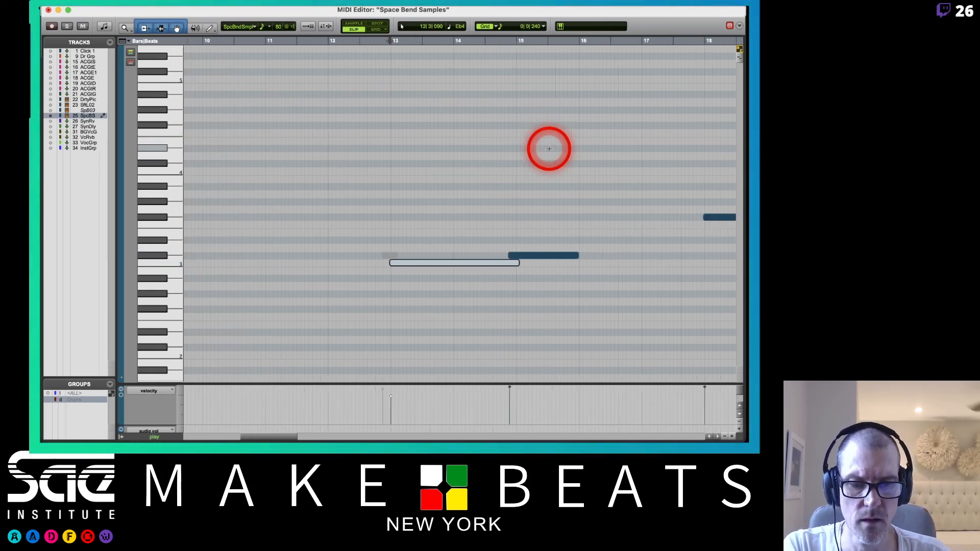
scroll(550, 149, "right", 3)
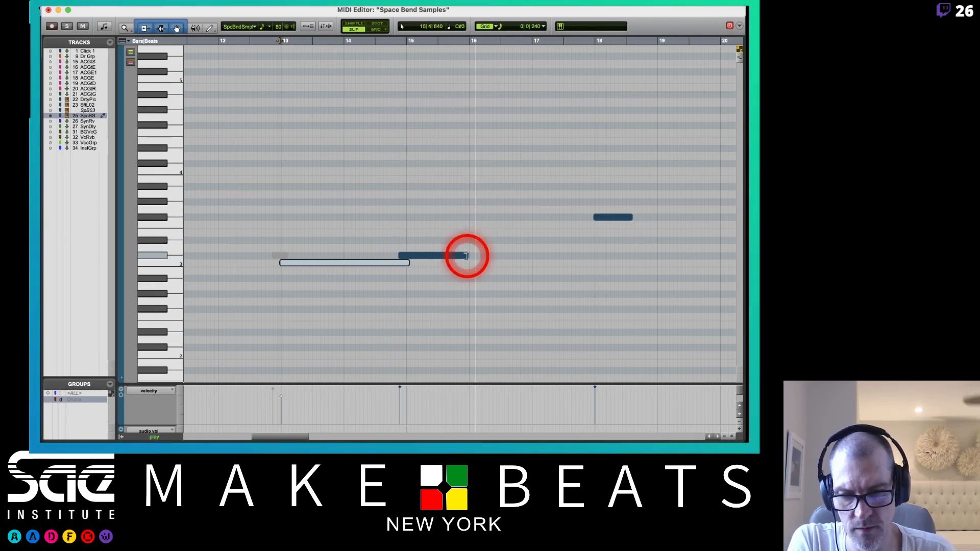
left_click_drag(466, 256, 446, 255)
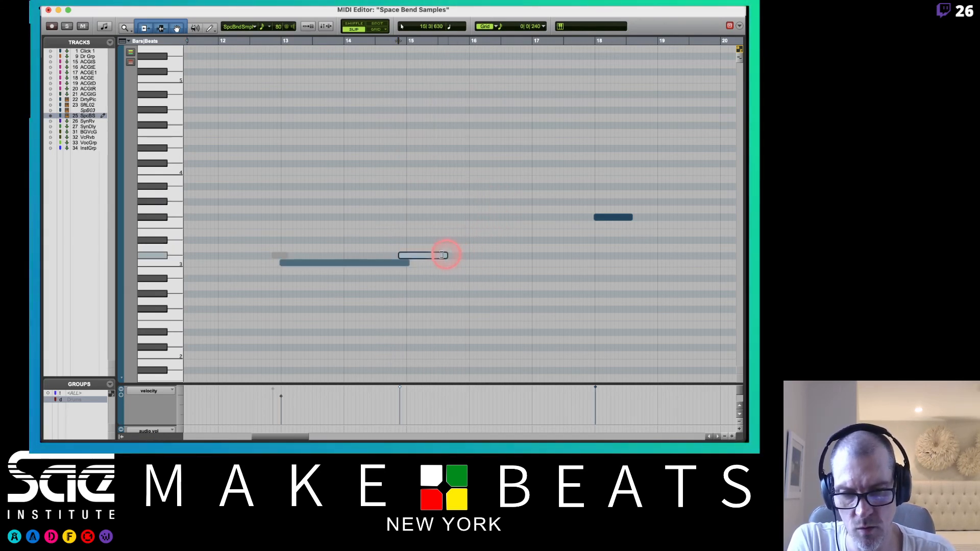
left_click(414, 256)
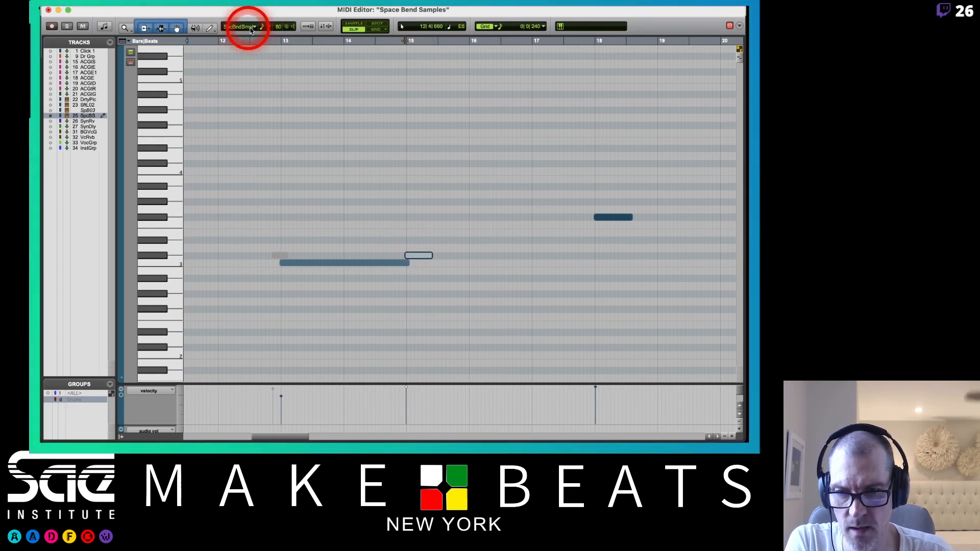
Step: Move the short C#3 note about half a bar earlier and trim the end of the long C3 note to meet its start
left_click(274, 41)
key("space")
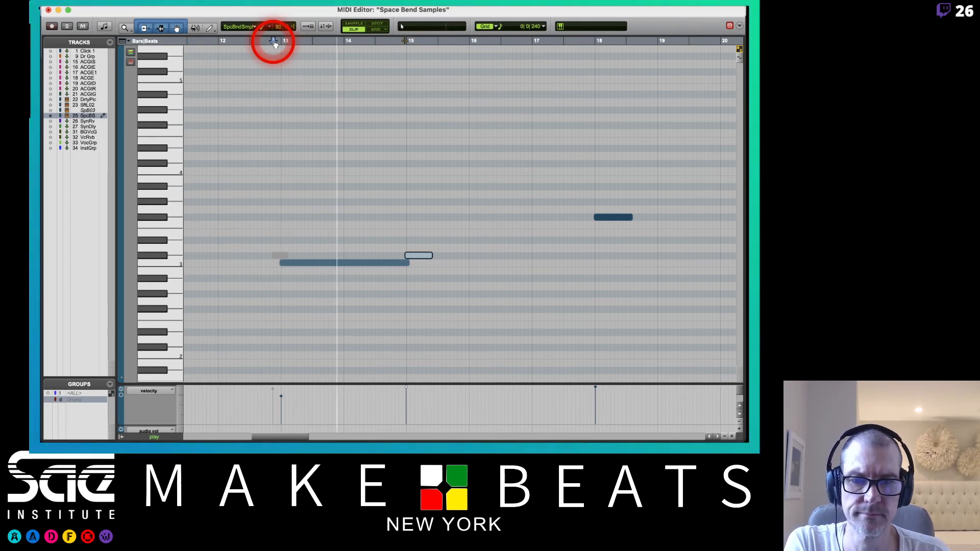
left_click(369, 53)
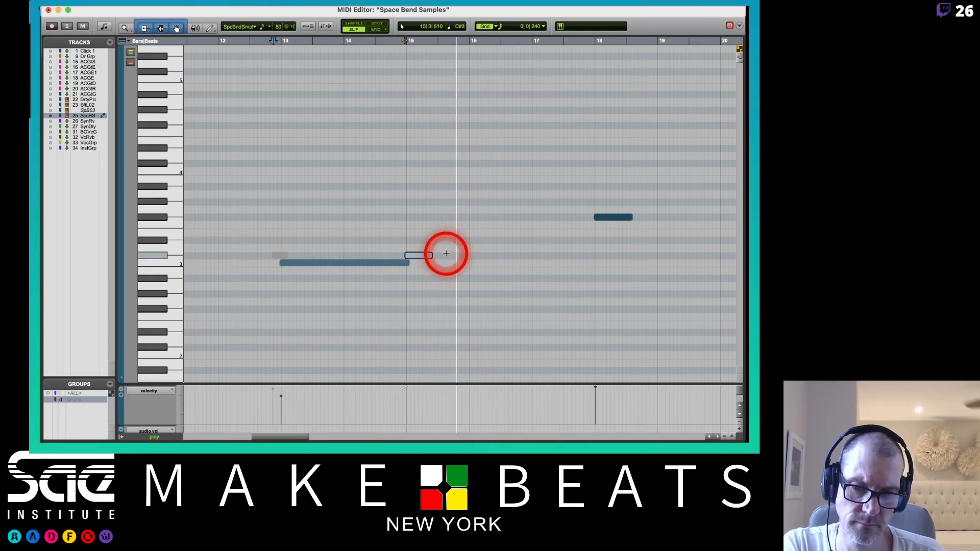
left_click(424, 257)
left_click_drag(424, 257, 389, 259)
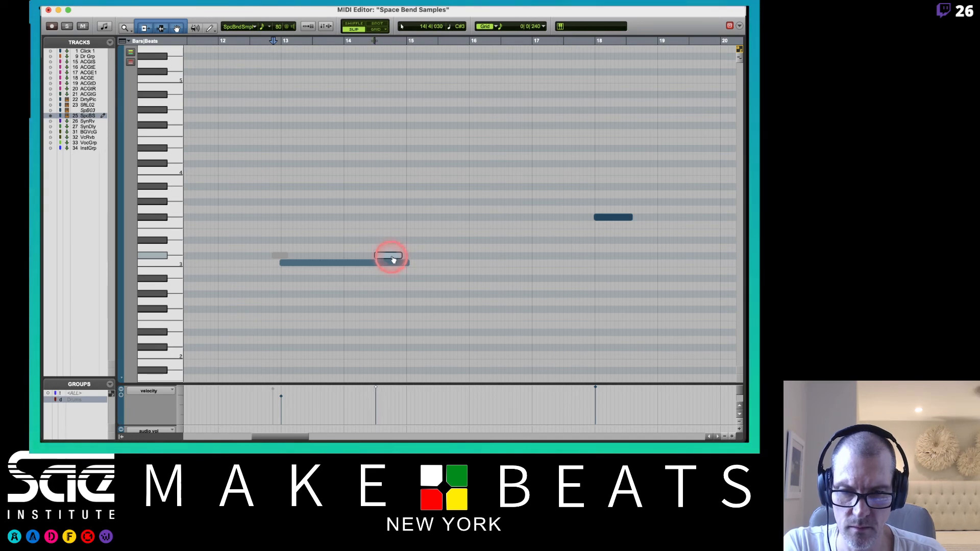
left_click_drag(407, 264, 378, 265)
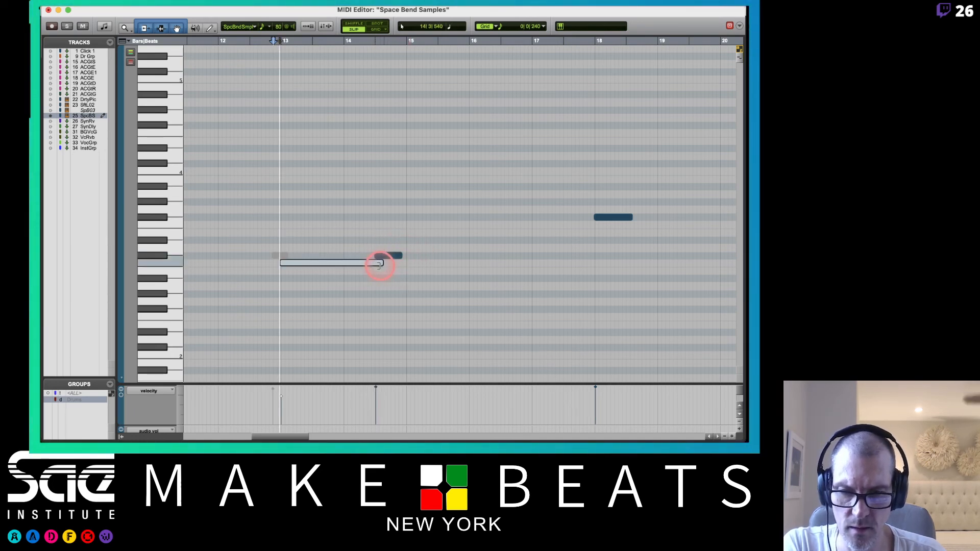
Step: Check the edit by playback, shorten the F#3 note at bar 18 to less than a beat, and play from about bar 17
key("space")
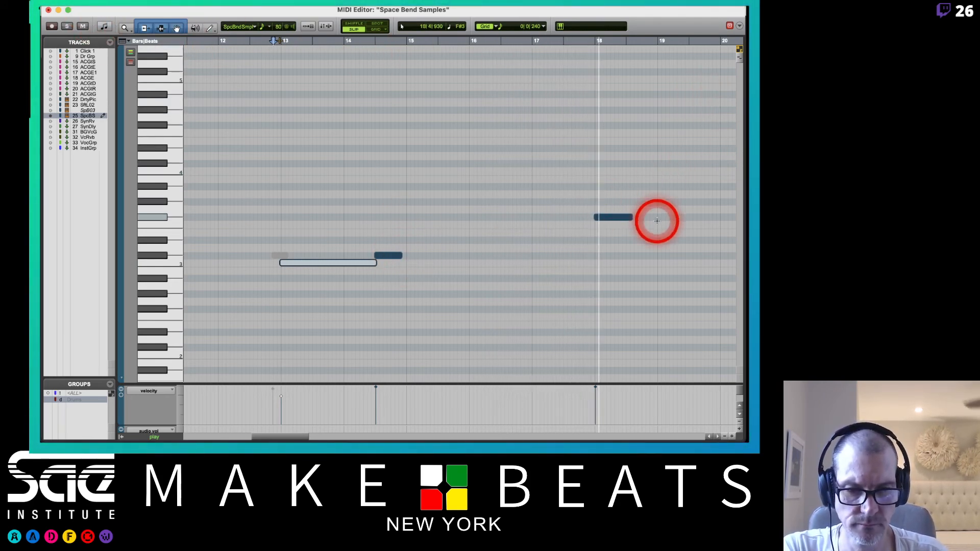
key("space")
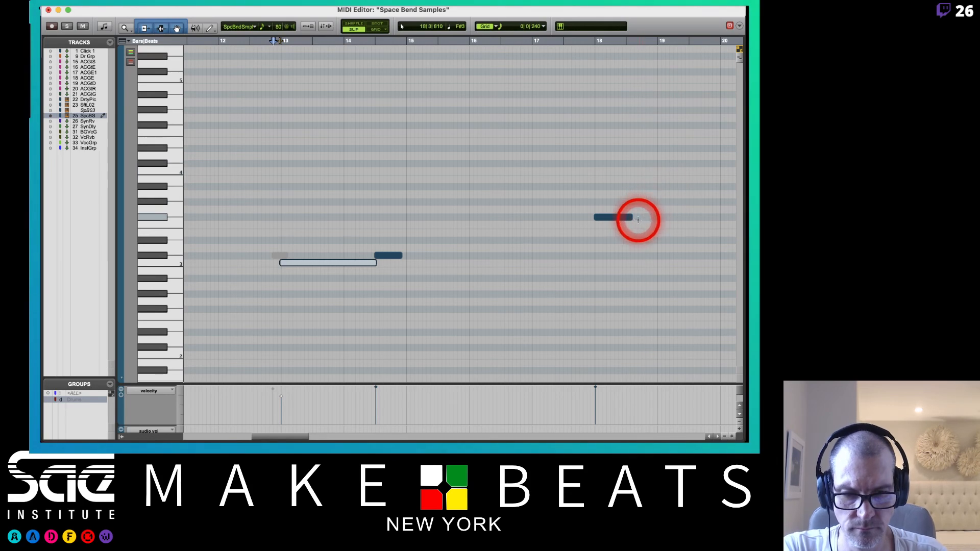
left_click_drag(638, 219, 608, 218)
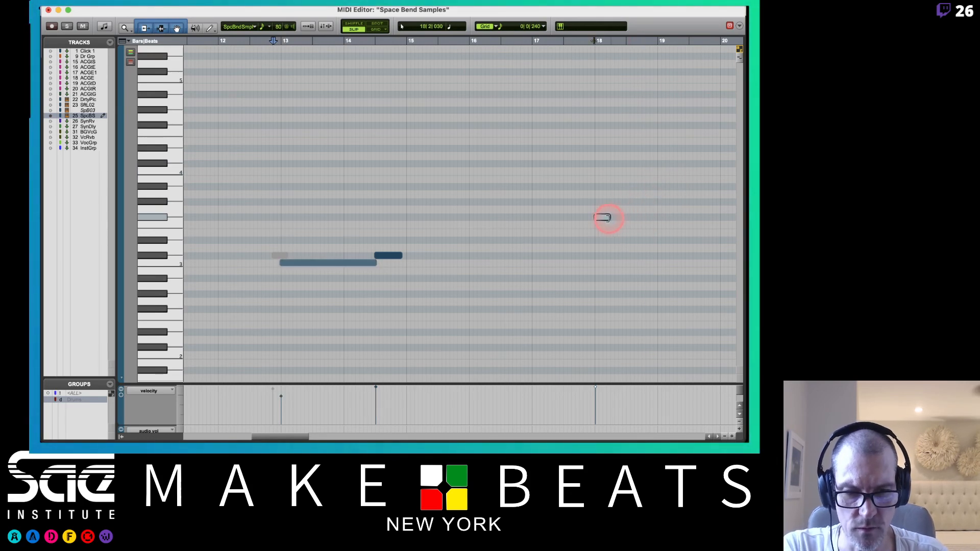
left_click(529, 41)
key("space")
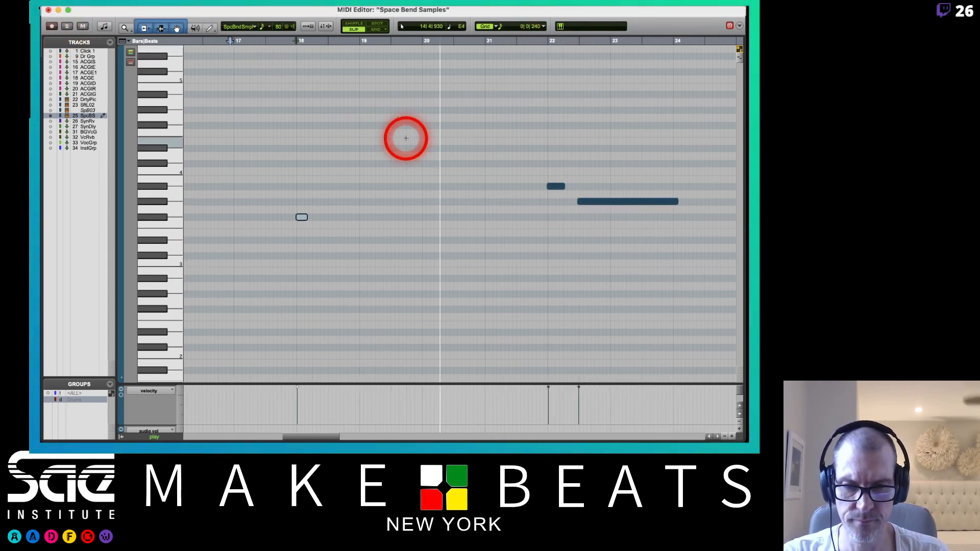
Step: Replace the short Bb3 note at bar 22 with the G#3 note shortened to about one beat, and play from about bar 21
scroll(406, 138, "right", 4)
scroll(406, 138, "right", 3)
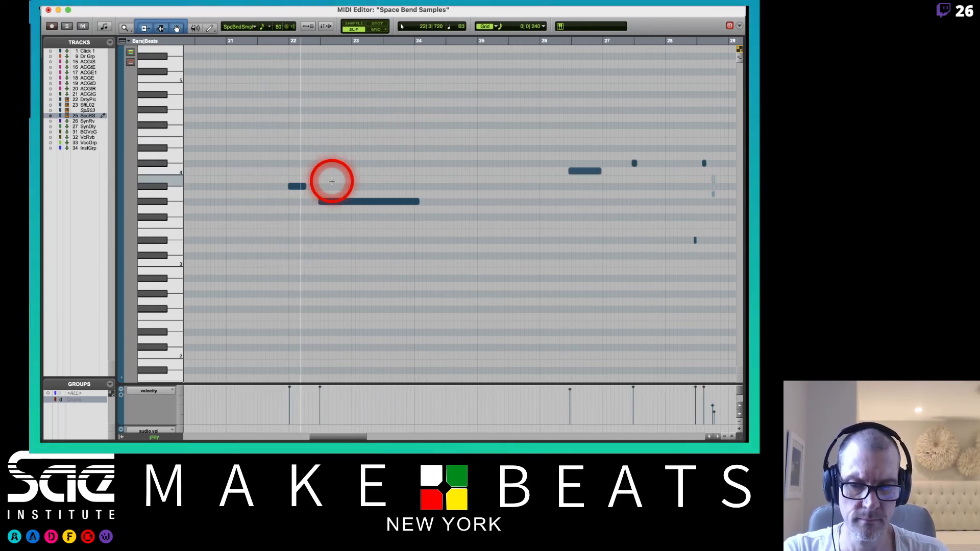
key("space")
left_click(299, 186)
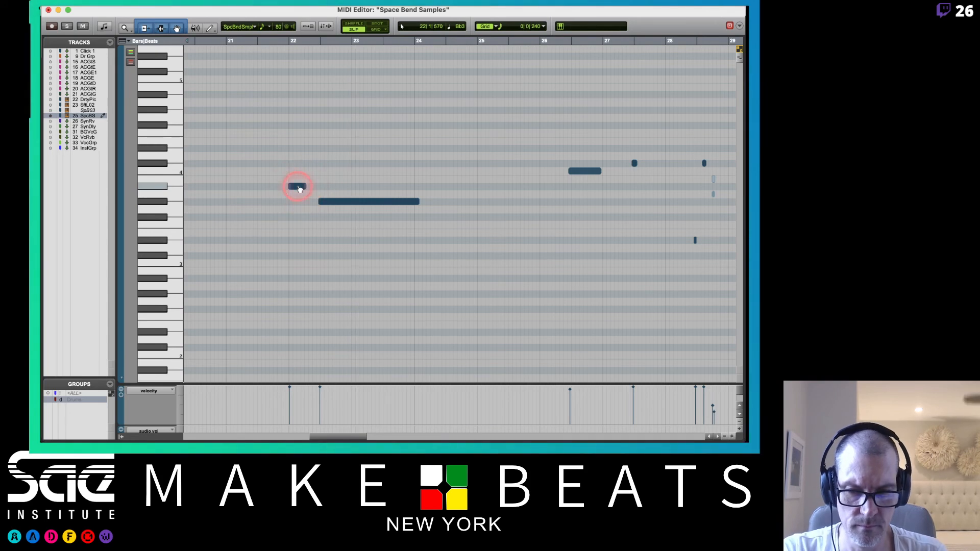
key("Delete")
left_click_drag(350, 204, 318, 204)
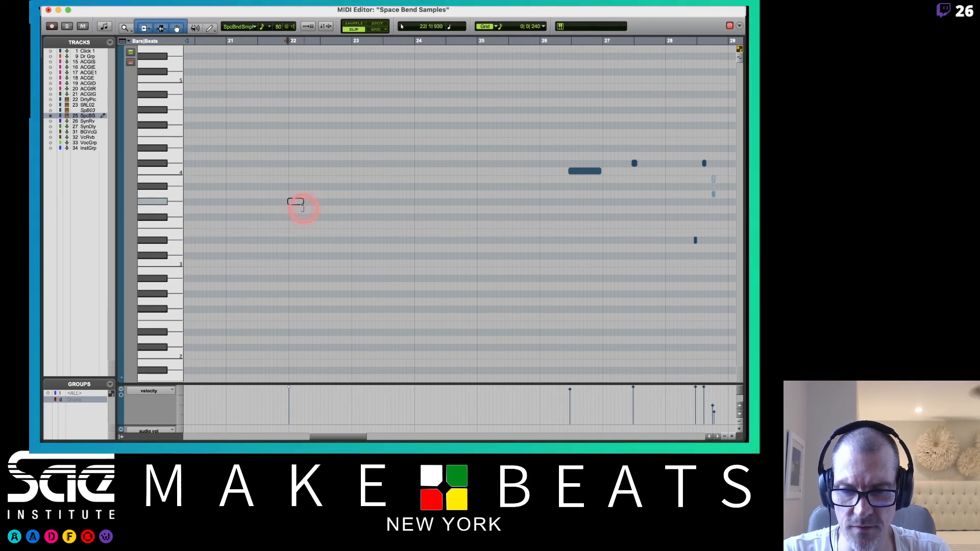
left_click(212, 40)
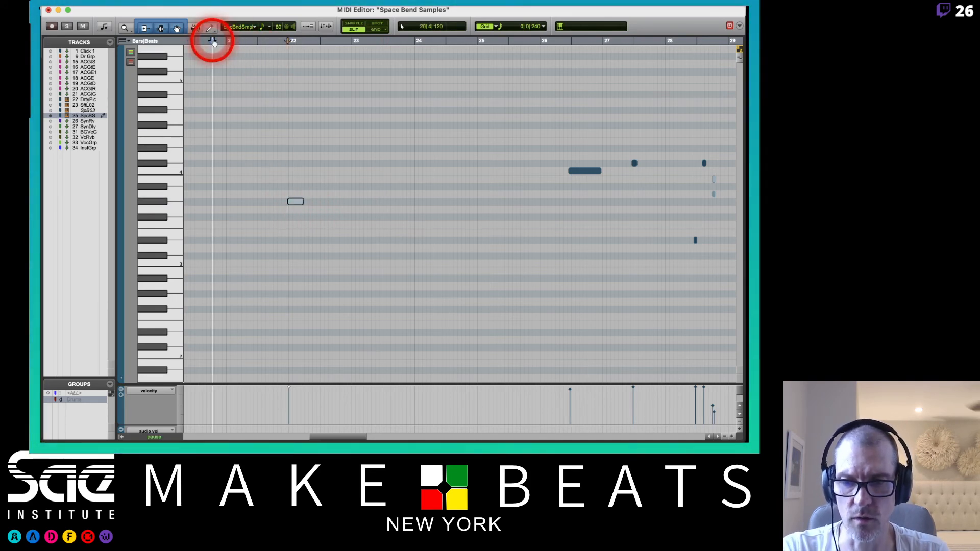
key("space")
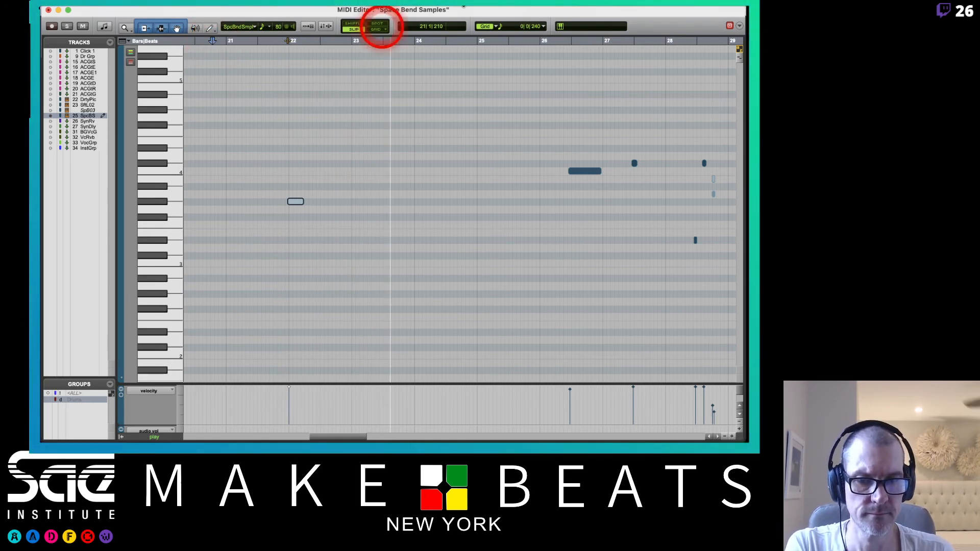
Step: Copy the long C3 note from bar 13 to start at about bar 25, and play the part around it
scroll(595, 204, "right", 5)
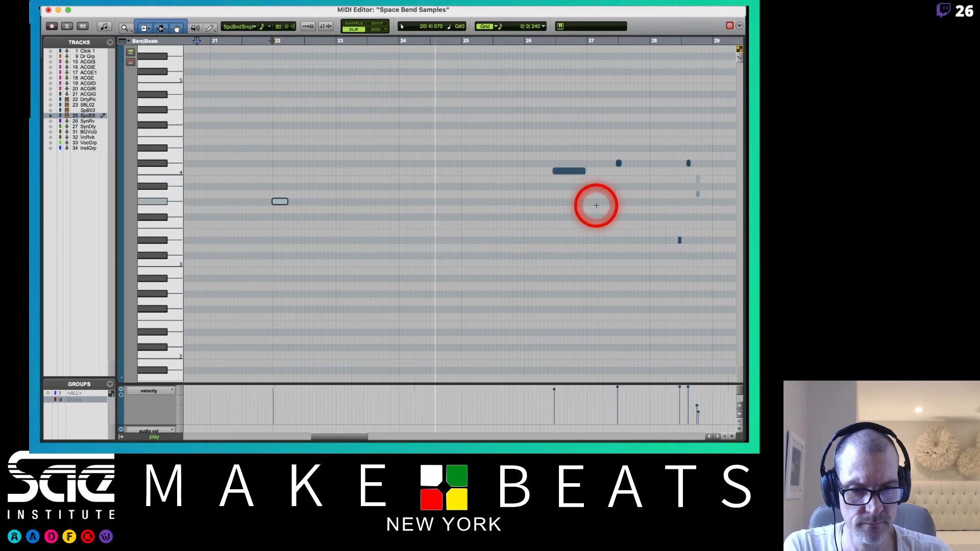
scroll(471, 206, "left", 15)
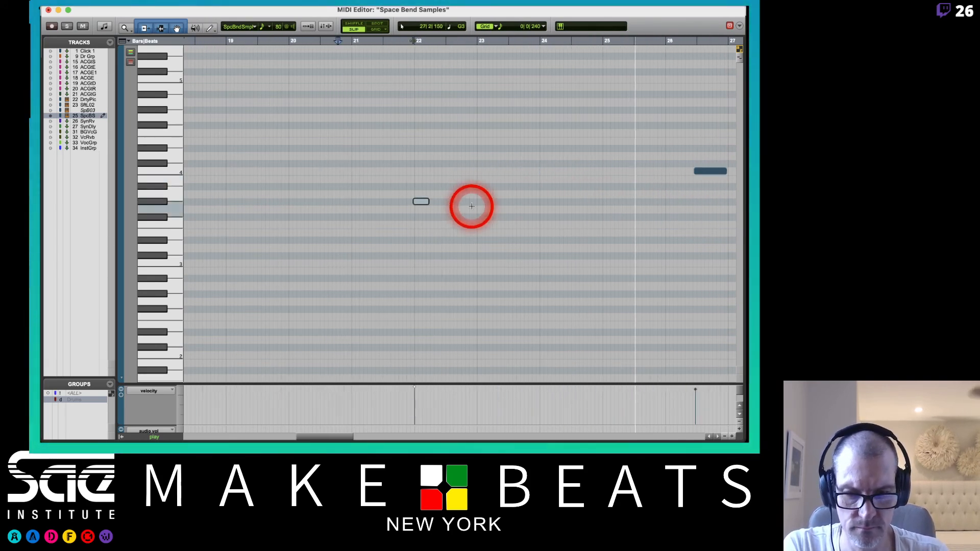
scroll(471, 206, "up", 5)
scroll(472, 206, "down", 10)
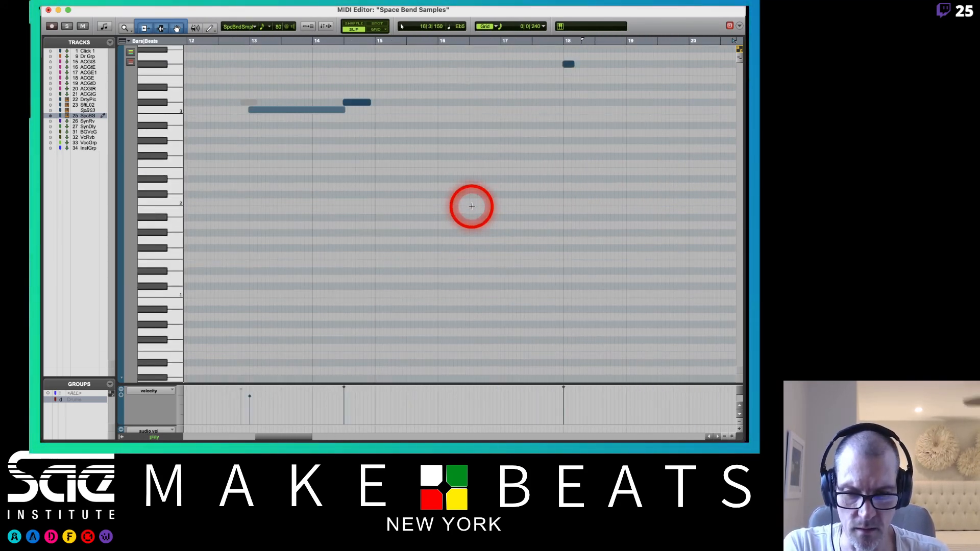
left_click_drag(281, 109, 606, 111)
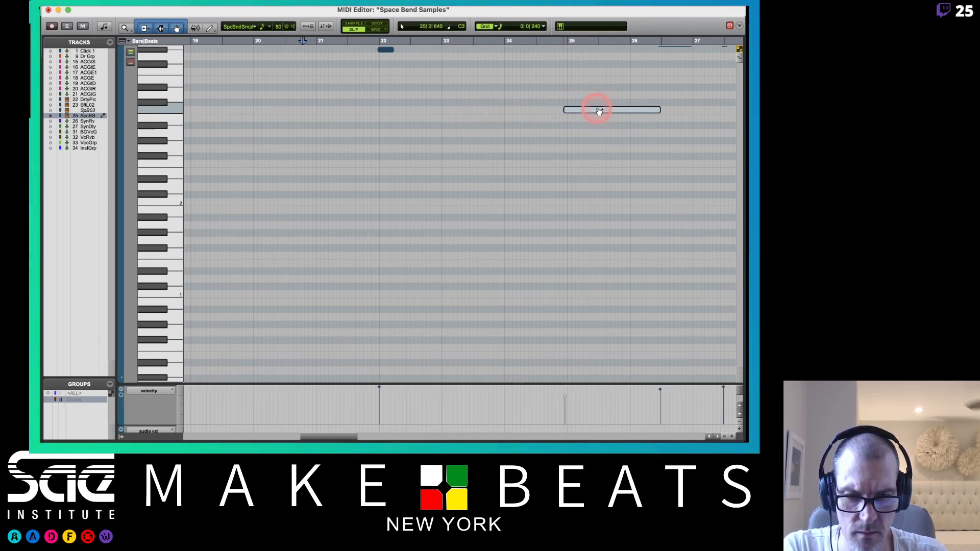
left_click(359, 41)
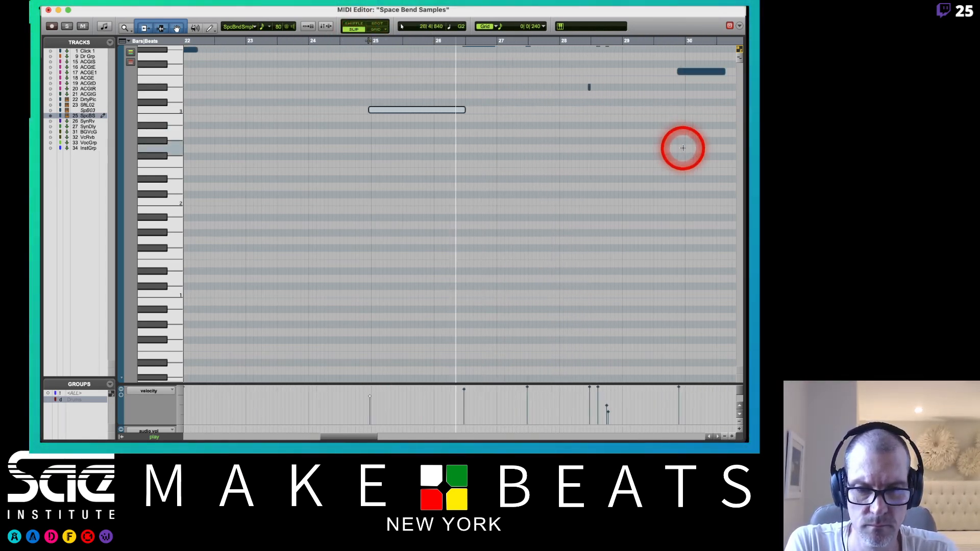
Step: Replace the C4 note in bar 26 with the C#4 note from bar 27, lengthened to about half a bar, and play from about bar 24
scroll(683, 148, "down", 3)
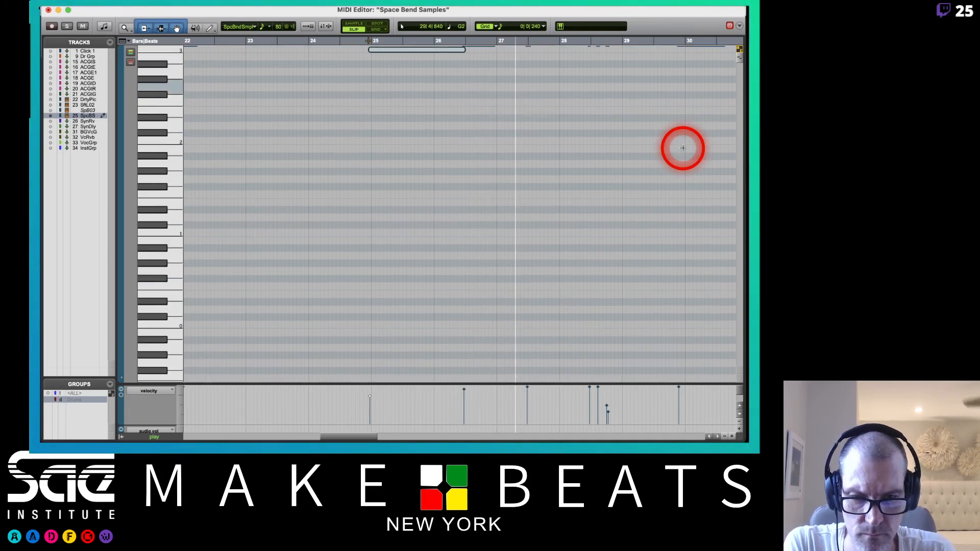
scroll(683, 148, "up", 5)
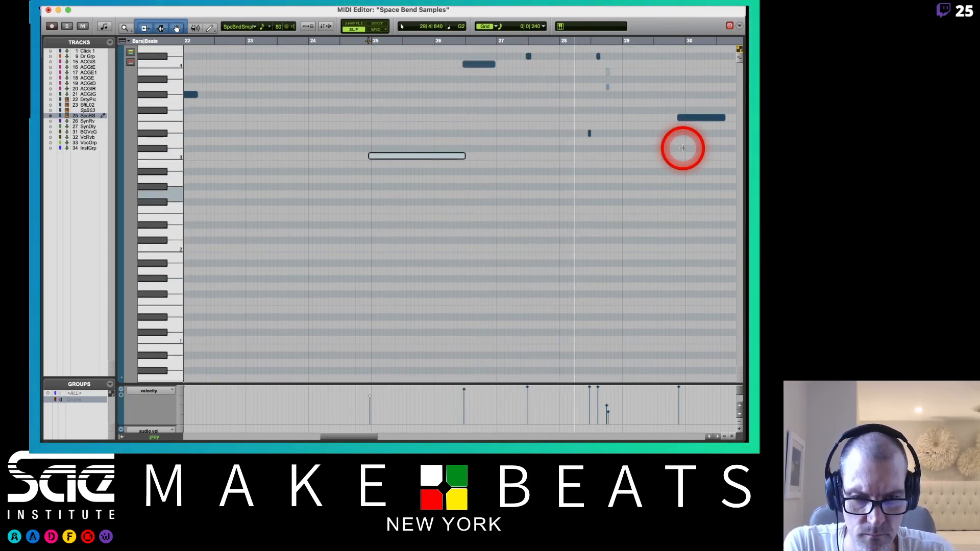
scroll(684, 148, "up", 1)
left_click(480, 87)
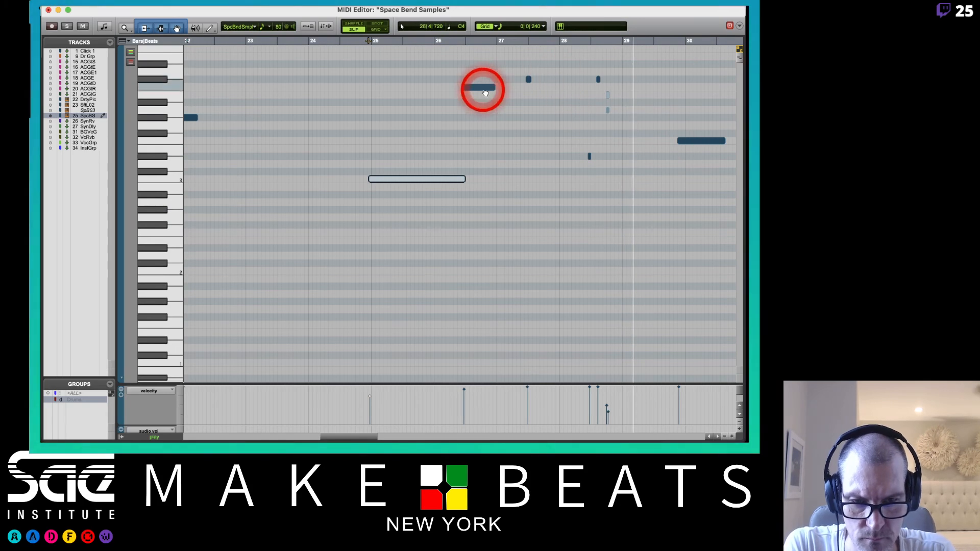
left_click(470, 86)
key("Delete")
left_click(529, 81)
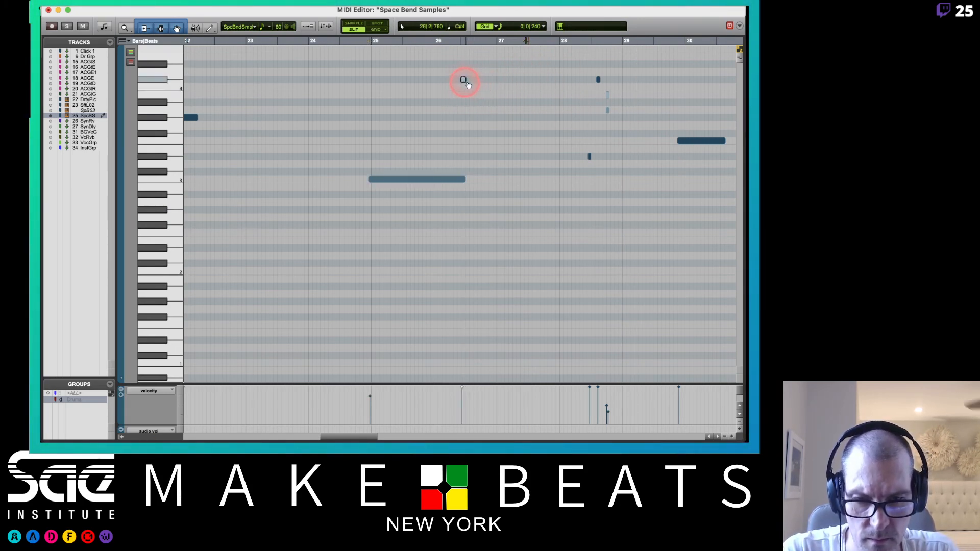
left_click(469, 83)
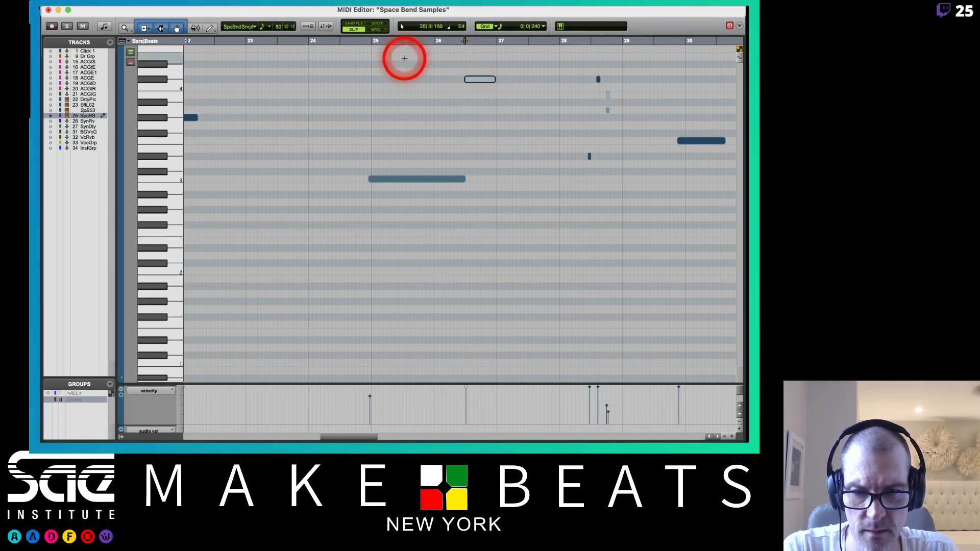
left_click(325, 41)
key("space")
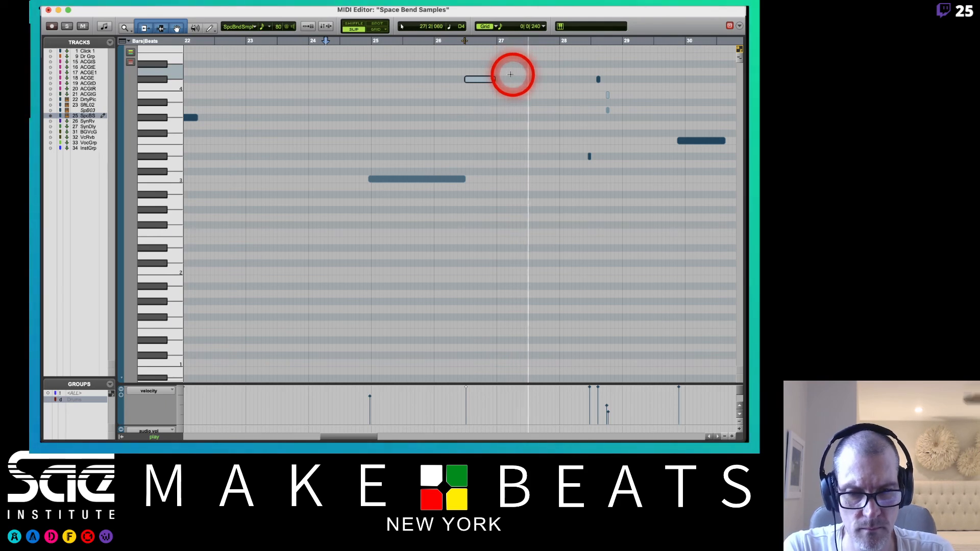
Step: Move the C#4 note to start about halfway through bar 27, remove the short notes in bar 28, and check by playback
left_click_drag(483, 83, 514, 83)
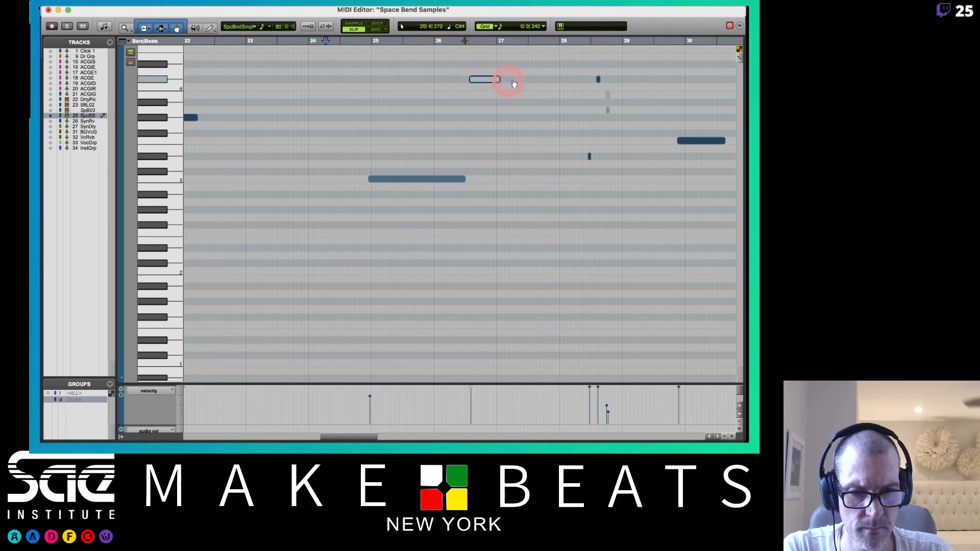
left_click(464, 40)
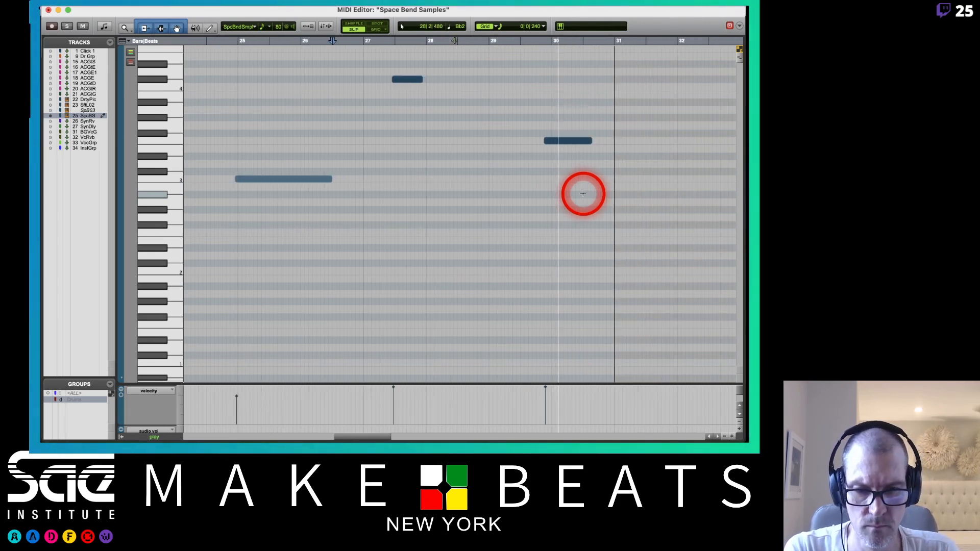
key("space")
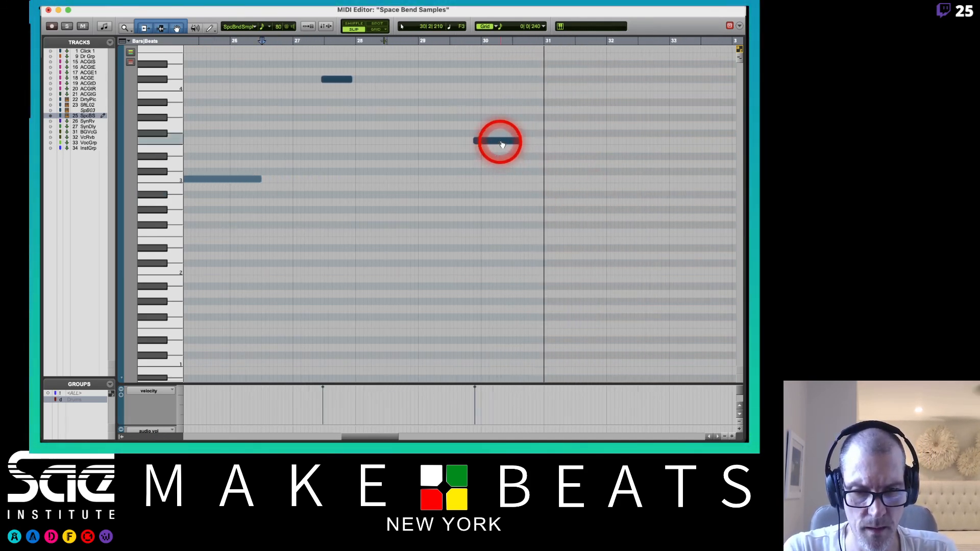
Step: Transpose the F3 note near bar 30 down to C#3 and extend it to about one bar, ending at bar 31
left_click_drag(499, 142, 540, 171)
scroll(542, 172, "left", 5)
left_click(543, 171)
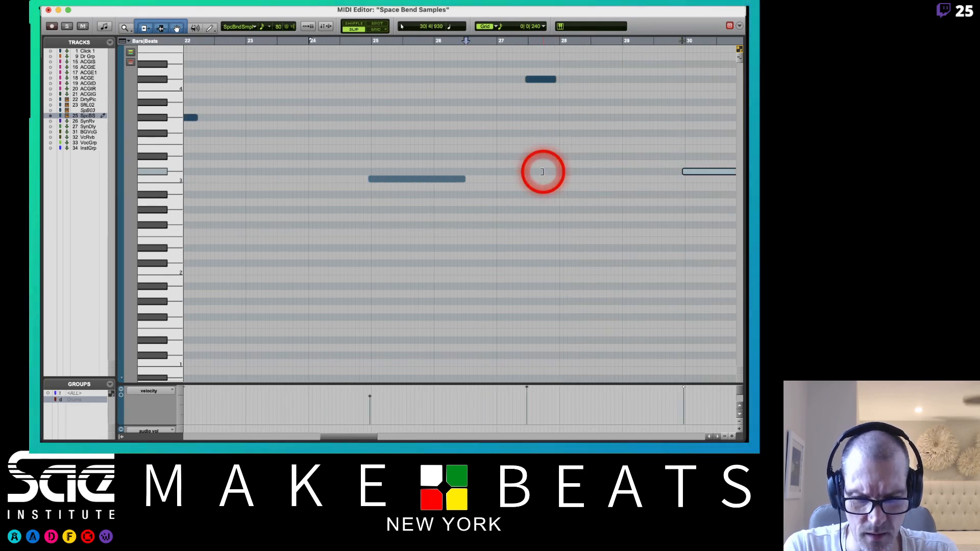
scroll(543, 172, "right", 5)
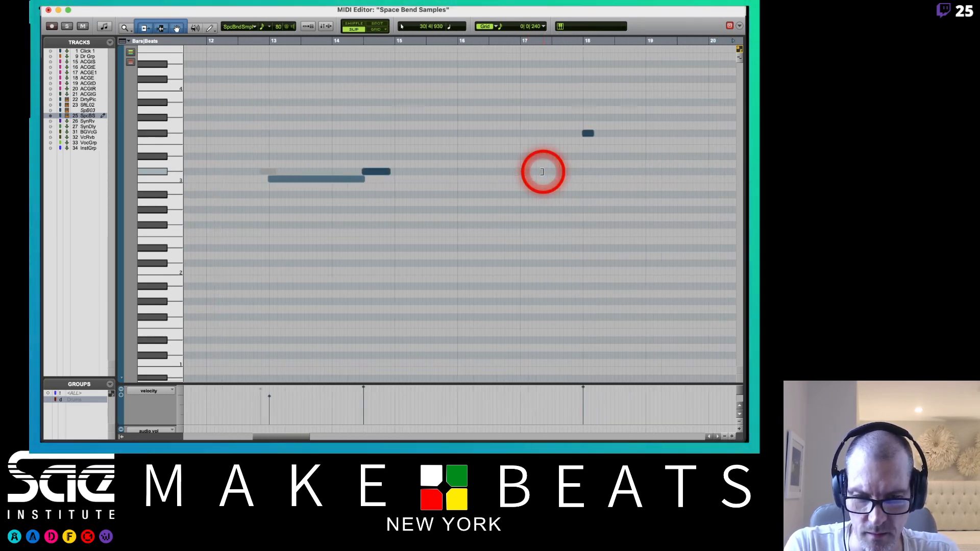
scroll(543, 171, "left", 3)
scroll(542, 172, "right", 6)
scroll(543, 172, "left", 4)
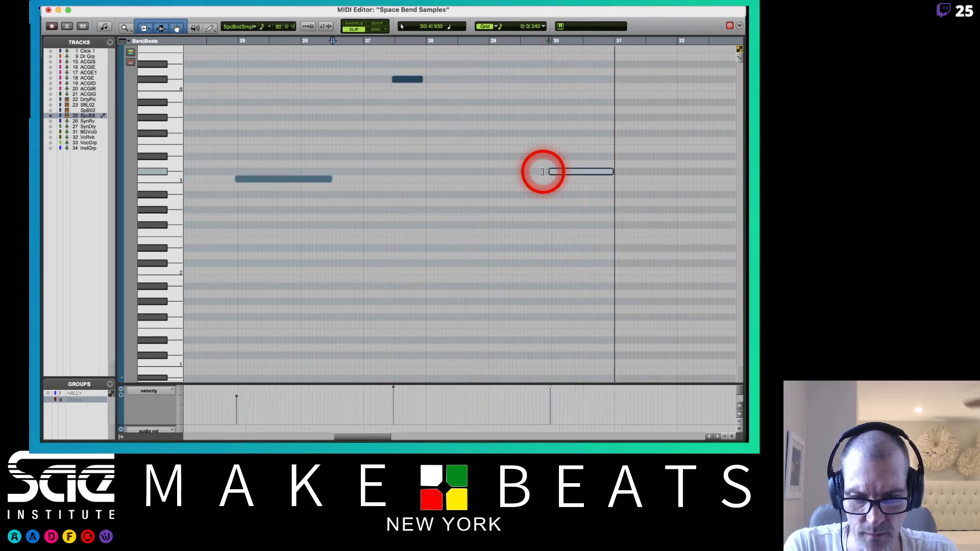
Step: Play from about bar 29, nudge the last C#3 note slightly later to start at about bar 30, and close the MIDI editor
left_click(480, 41)
key("space")
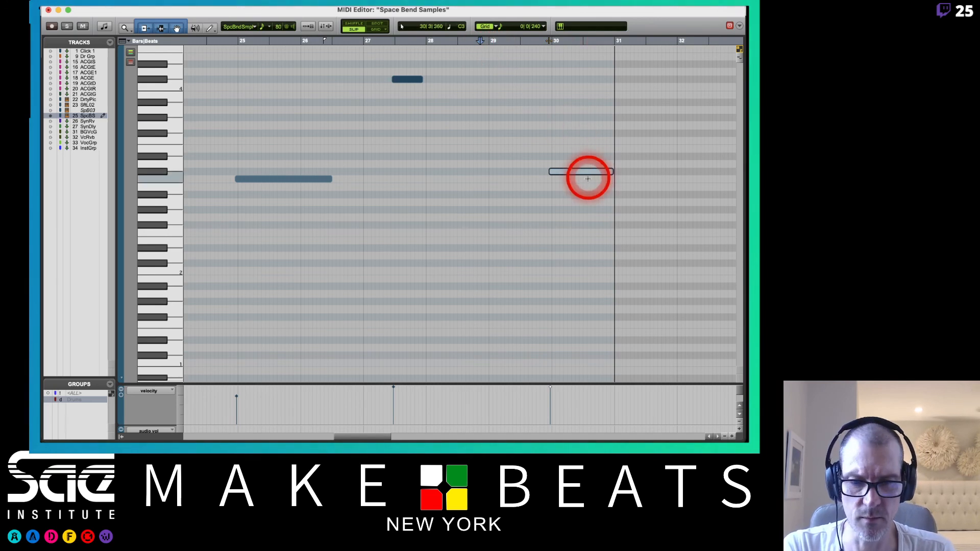
mouse_move(586, 175)
left_mouse_down()
mouse_move(580, 169)
mouse_move(586, 175)
left_mouse_up()
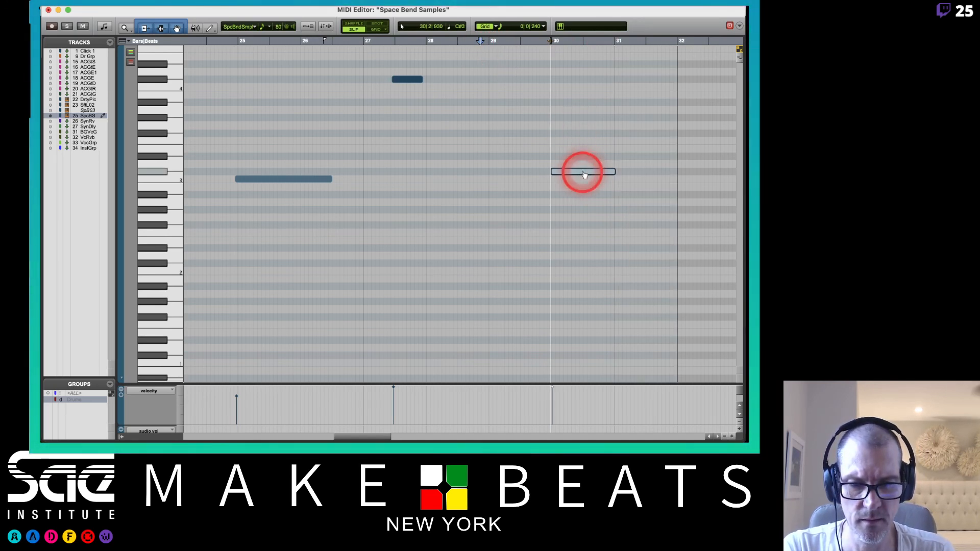
left_click(49, 11)
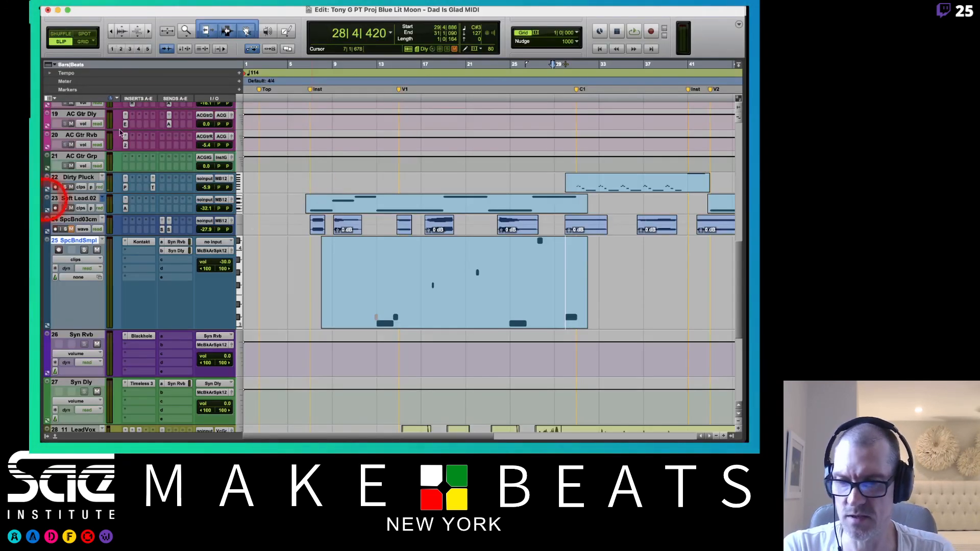
left_click(419, 263)
left_click(378, 301)
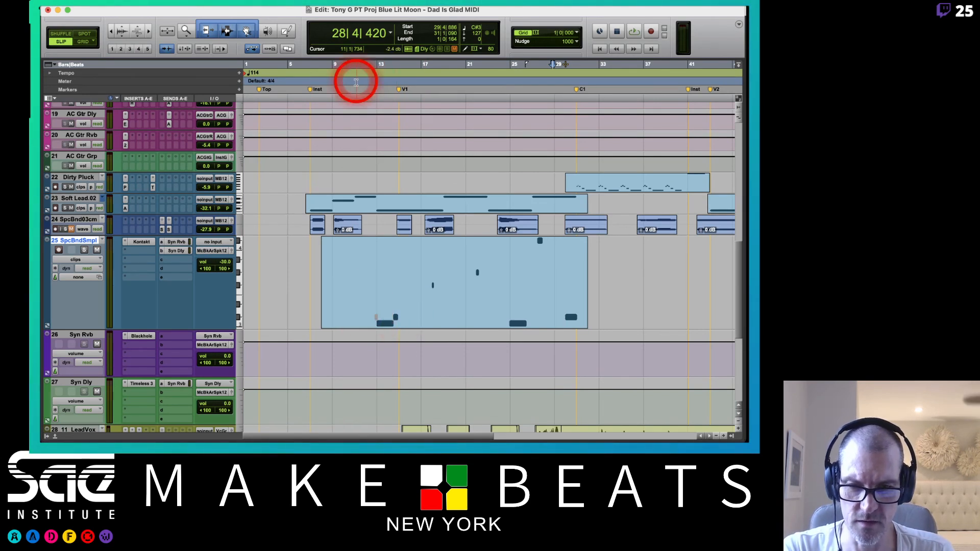
Step: Set the SpcBndSmpl track's Syn Rvb send to +6.9 dB and its Syn Dly send to pre-fader at 0.0 dB
left_click(174, 253)
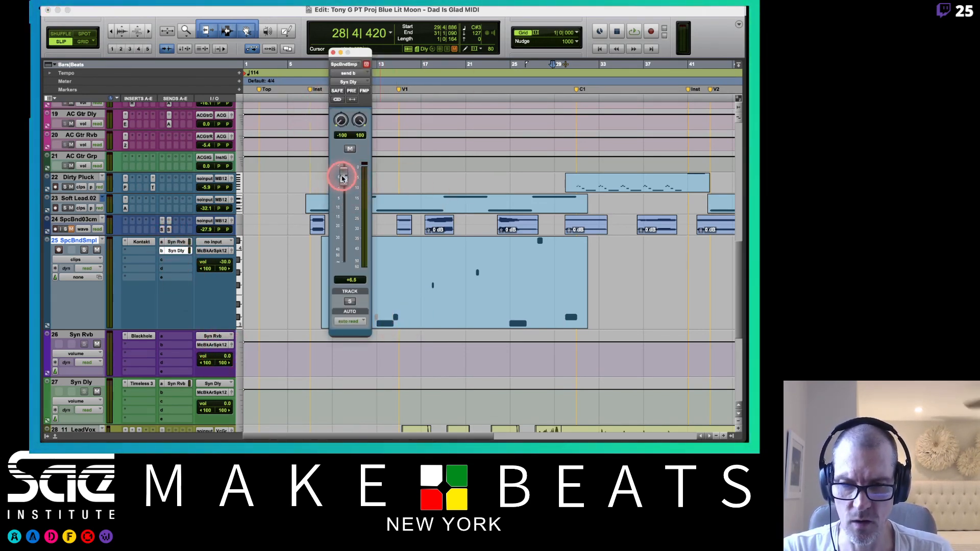
left_click(176, 242)
left_click(333, 191)
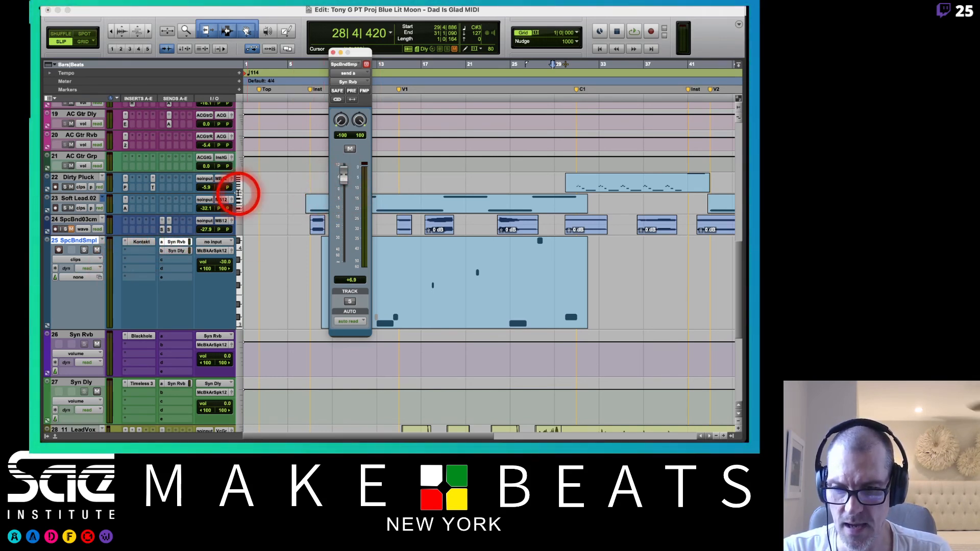
left_click(176, 250)
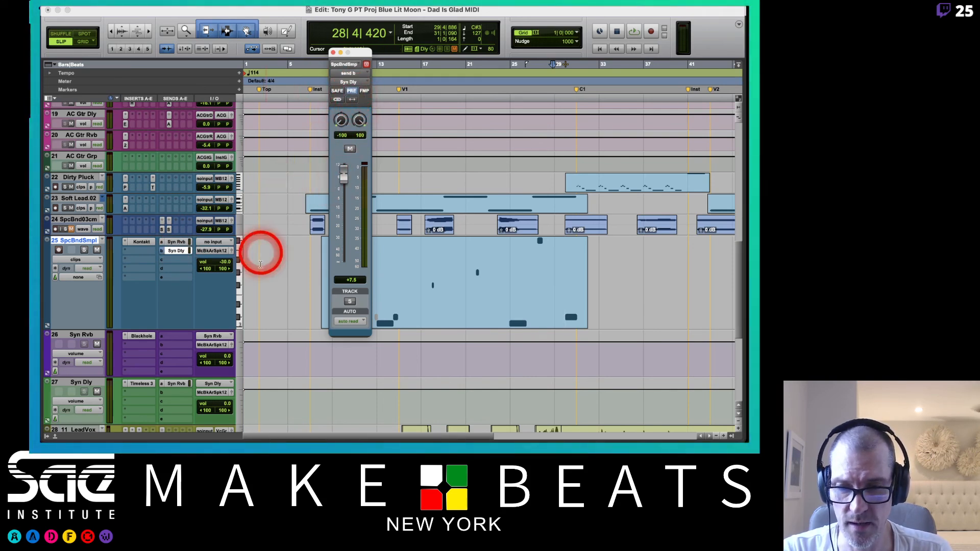
left_click(345, 178, "alt")
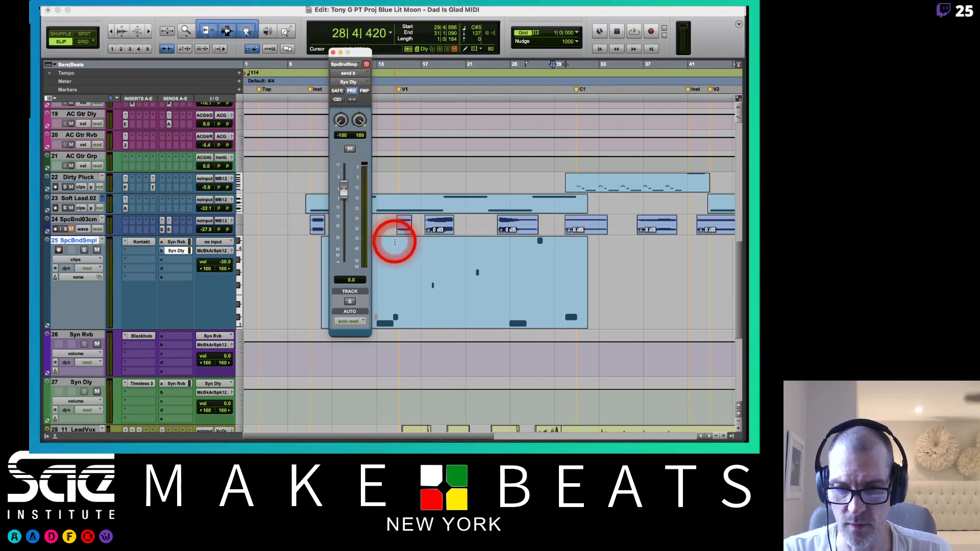
left_click_drag(361, 55, 262, 87)
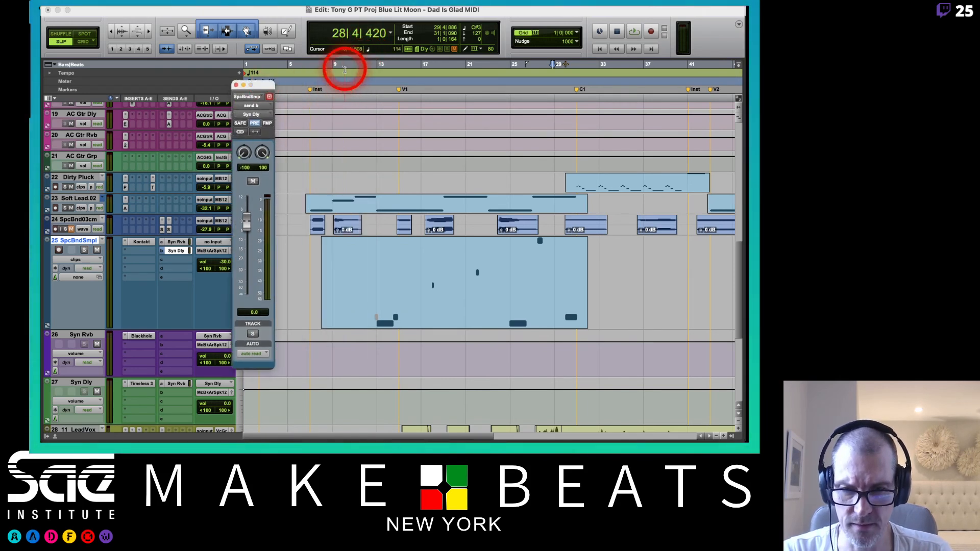
Step: Play from about bar 12 while trying Syn Dly send levels, and set that send back to post-fader at 0.0 dB
left_click(371, 67)
key("space")
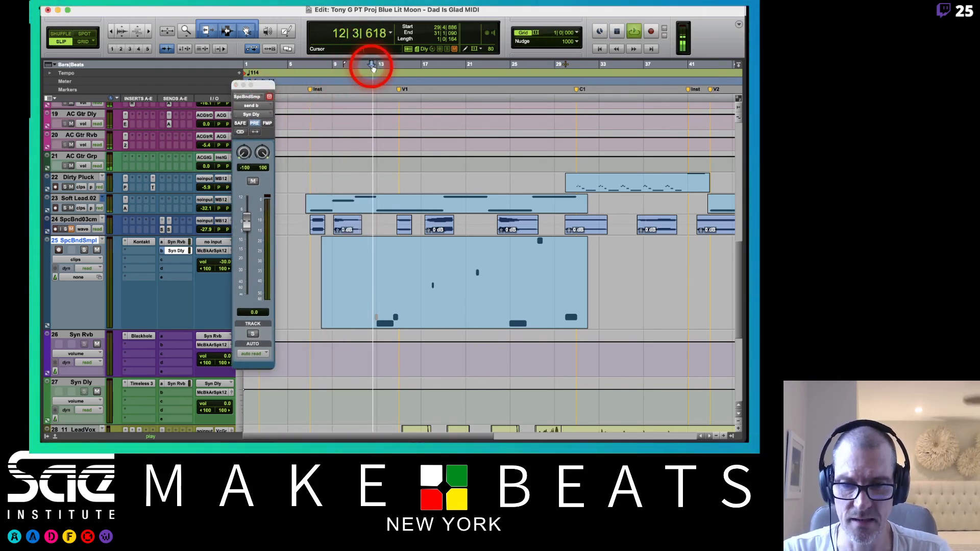
key("space")
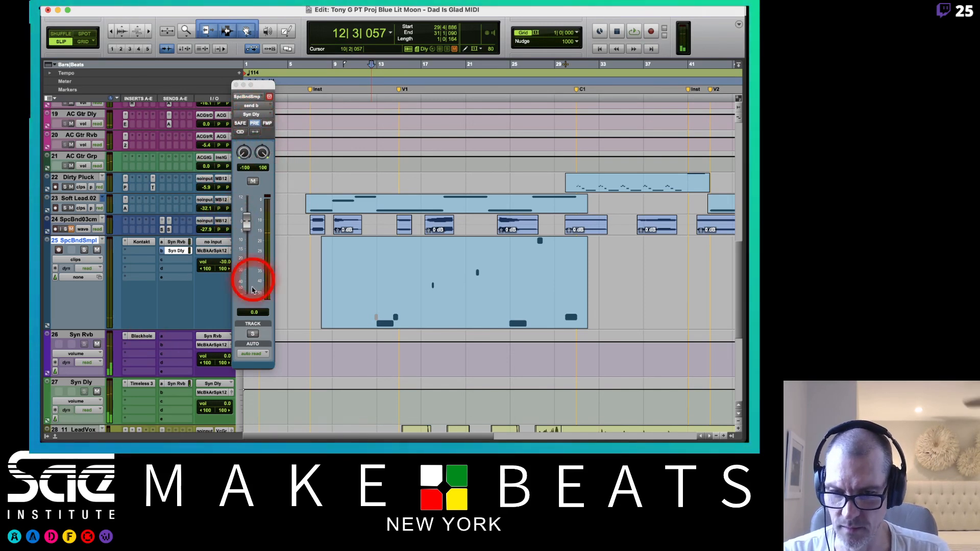
key("space")
left_click_drag(249, 263, 250, 250)
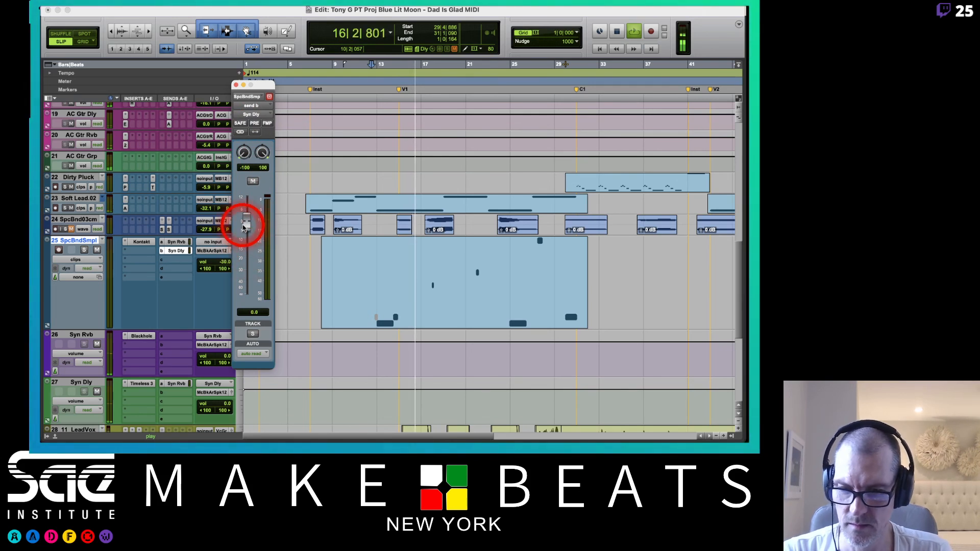
Step: Recheck the SpcBndSmpl track's Syn Rvb send level, and set its Syn Dly send to +3.3 dB during playback
left_click(177, 243)
left_click(250, 207)
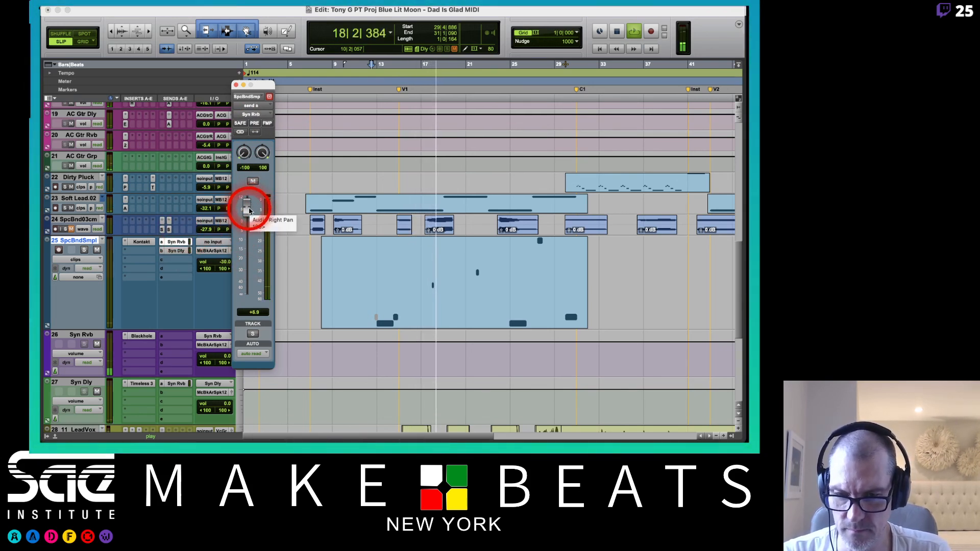
left_click(177, 251)
left_click_drag(247, 247, 247, 212)
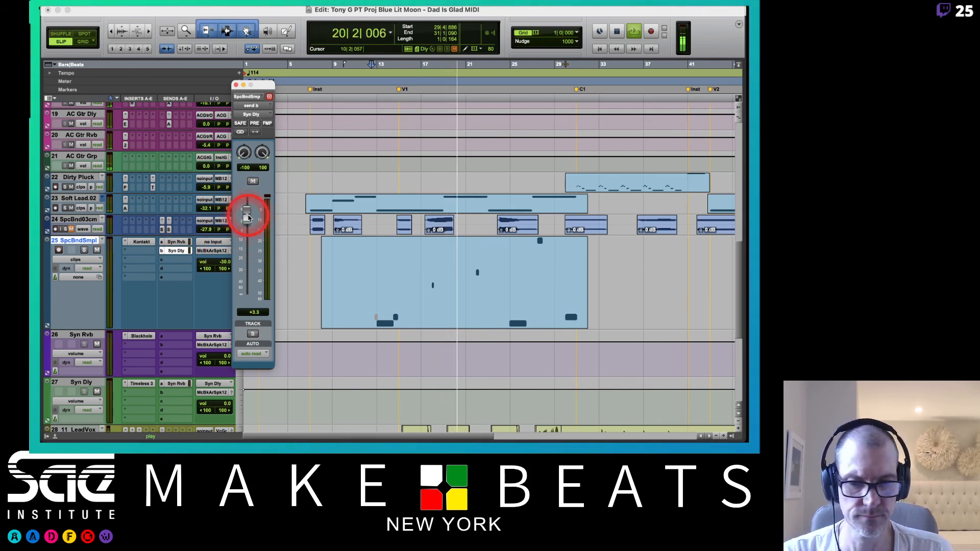
left_click(285, 123)
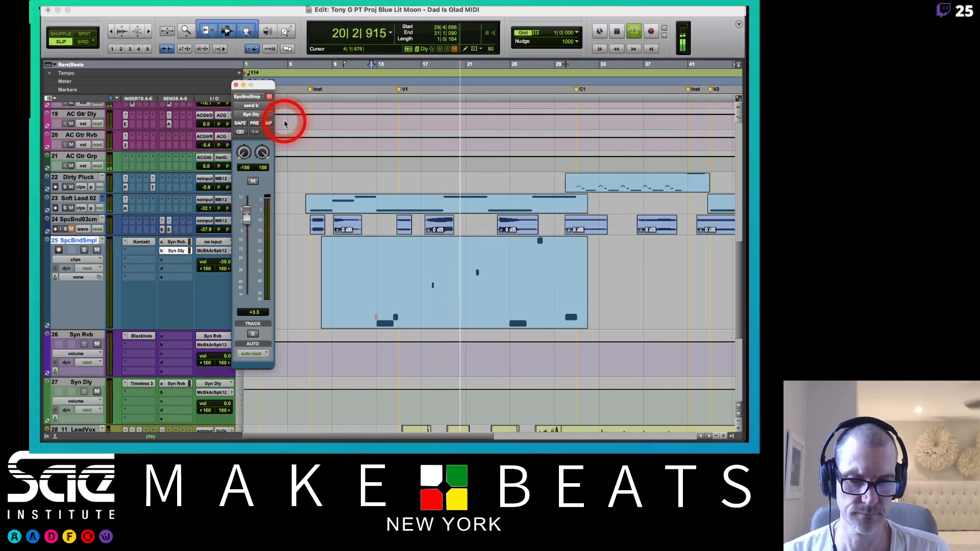
Step: Lower the SpcBndSmpl track's volume to -34.1 dB and insert the stereo AIR Vintage Filter after Kontakt
left_click(227, 268)
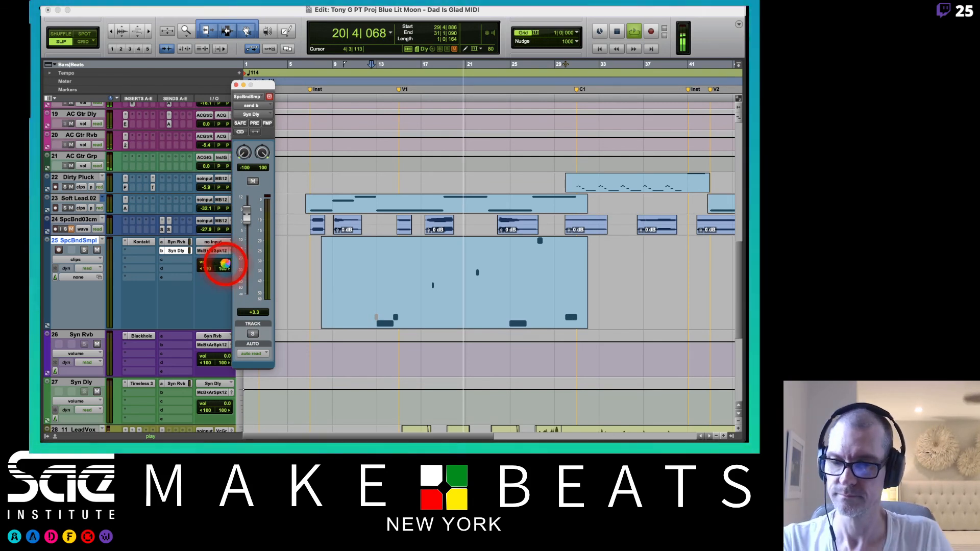
left_click_drag(225, 264, 225, 266)
left_click(143, 250)
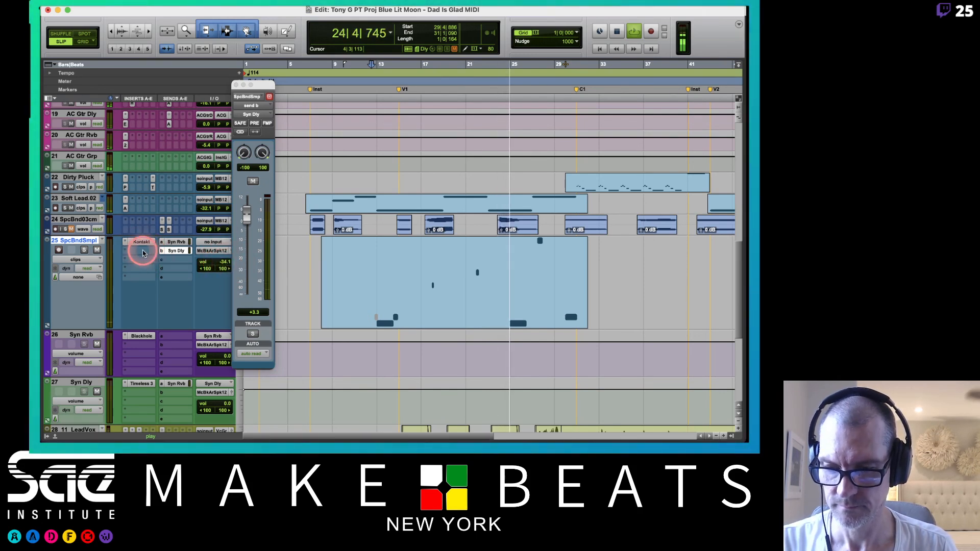
mouse_move(169, 260)
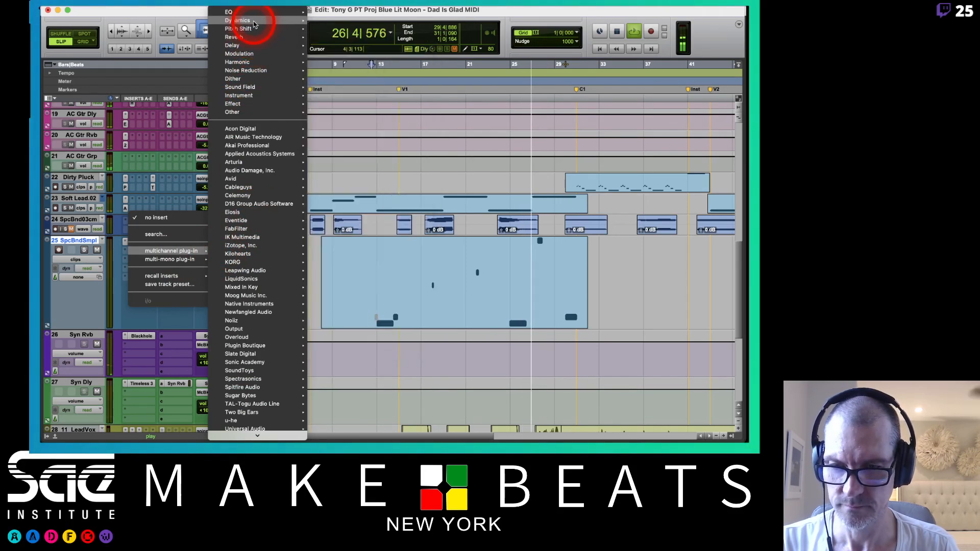
mouse_move(256, 63)
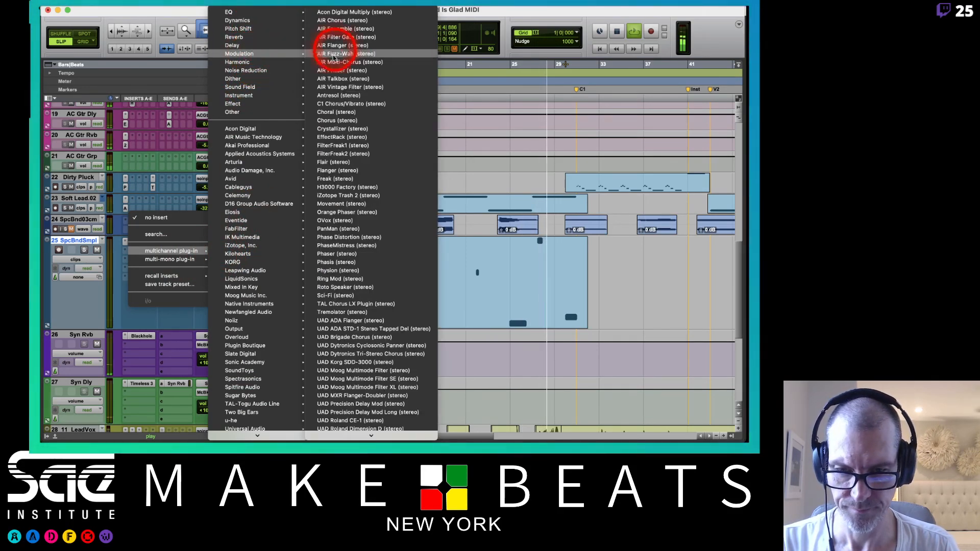
left_click(343, 86)
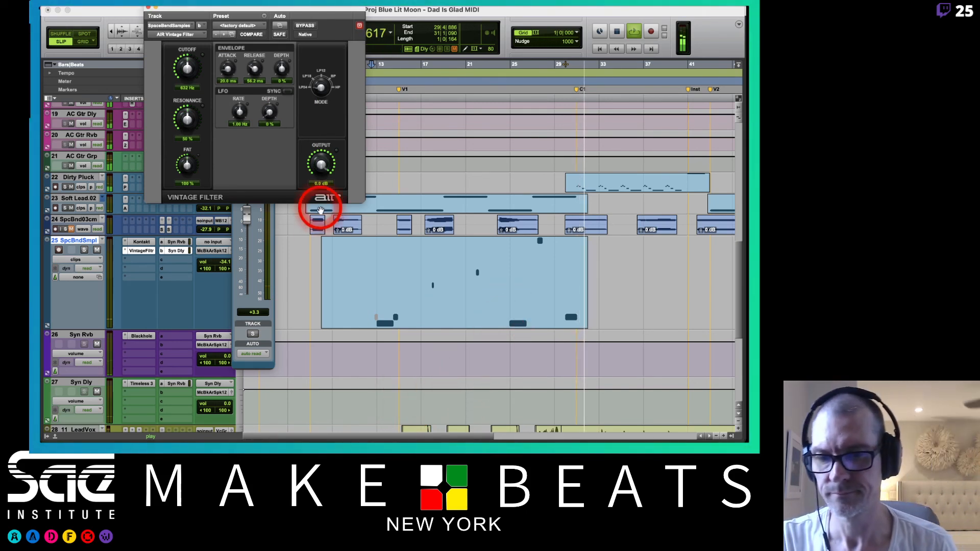
Step: Stop playback, set the Vintage Filter's resonance to 0% and cutoff to about 209 Hz, and close the plug-in window
key("space")
left_click_drag(188, 119, 197, 215)
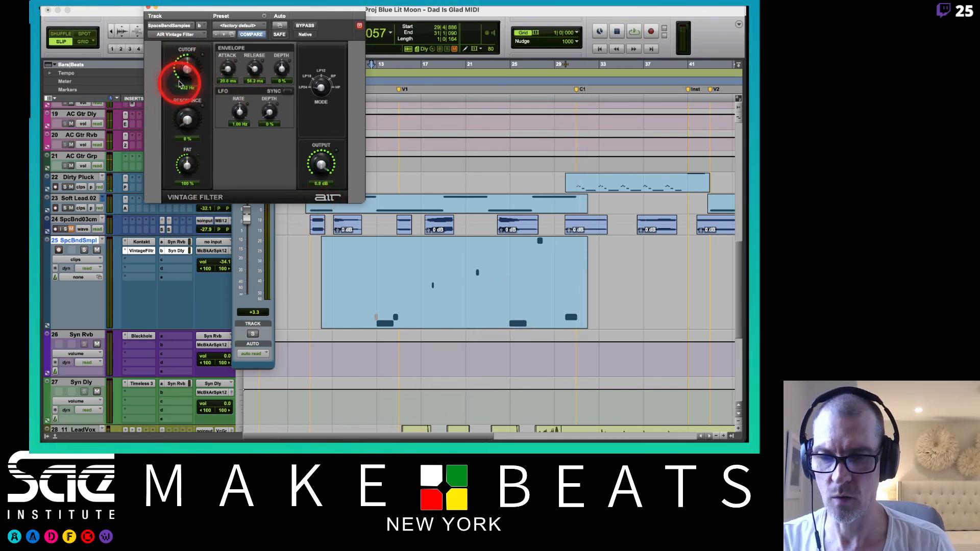
left_click_drag(180, 84, 189, 73)
left_click_drag(175, 8, 206, 27)
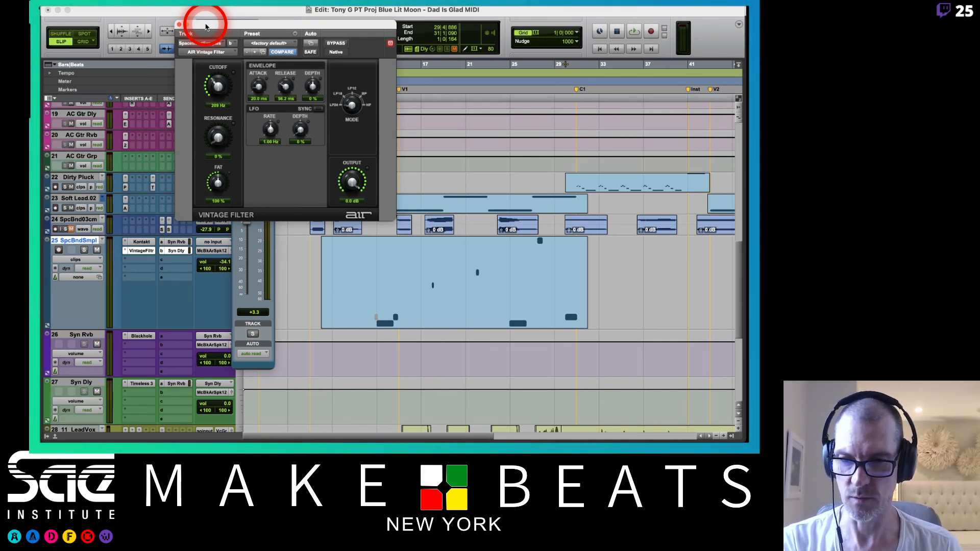
left_click_drag(206, 26, 236, 23)
left_click(225, 24)
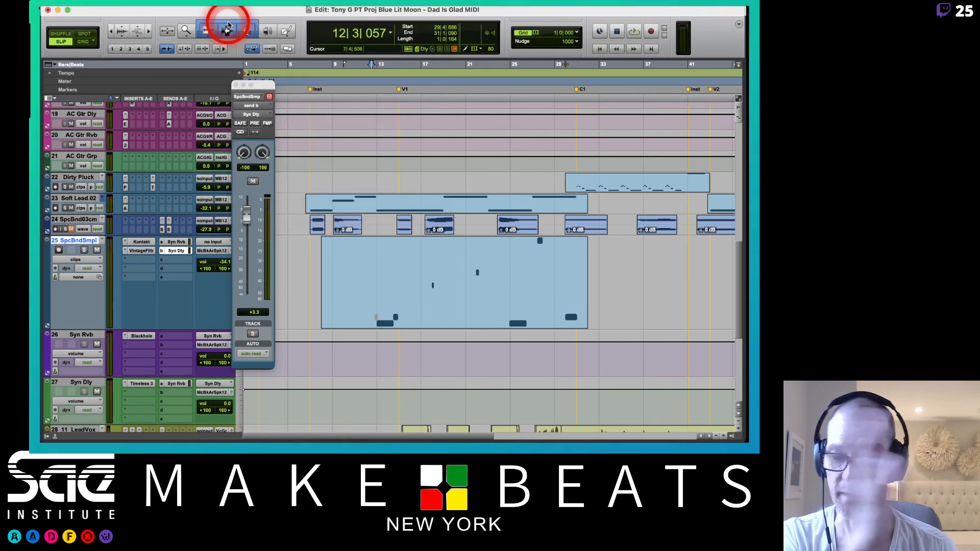
Step: Close the send window and set the SpcBndSmpl and Soft Lead.02 tracks to medium height
left_click(236, 85)
left_click(238, 276)
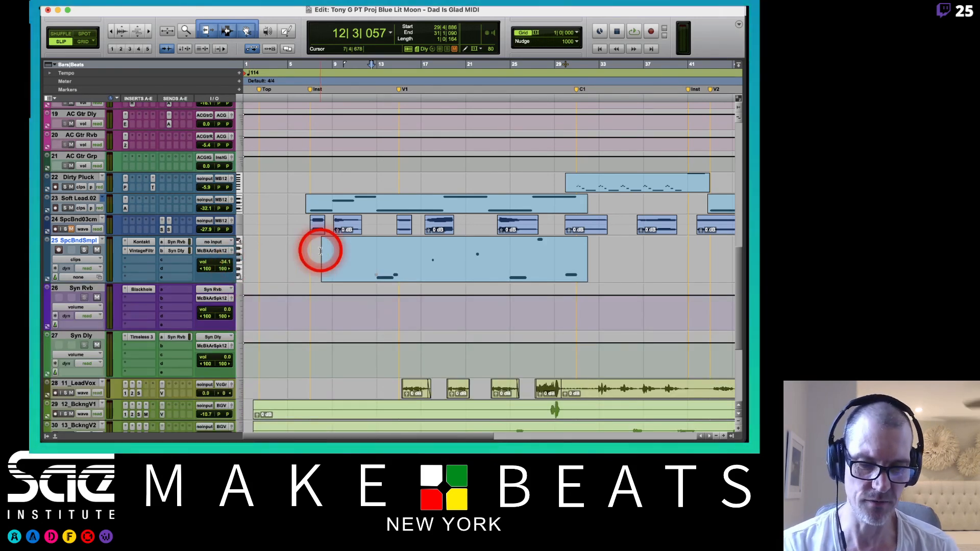
key("r")
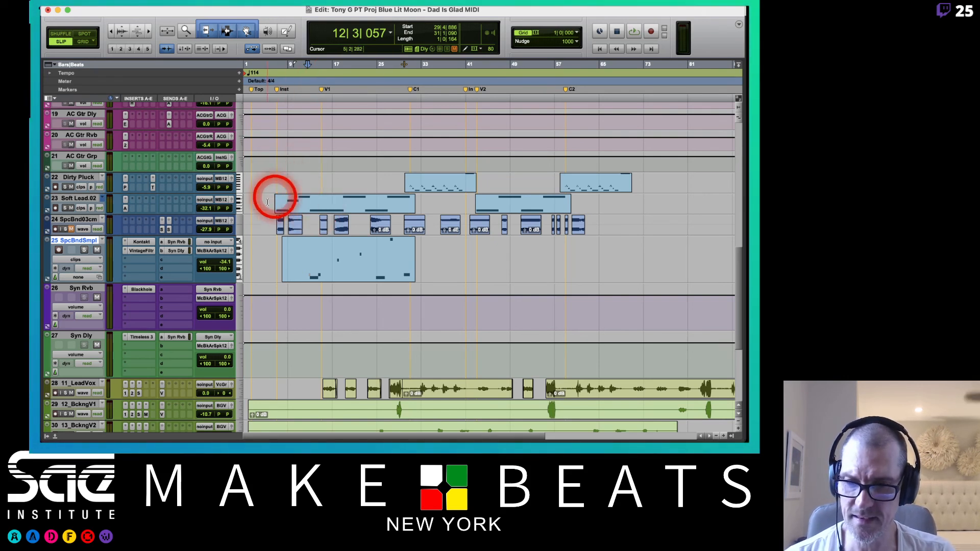
left_click(243, 205)
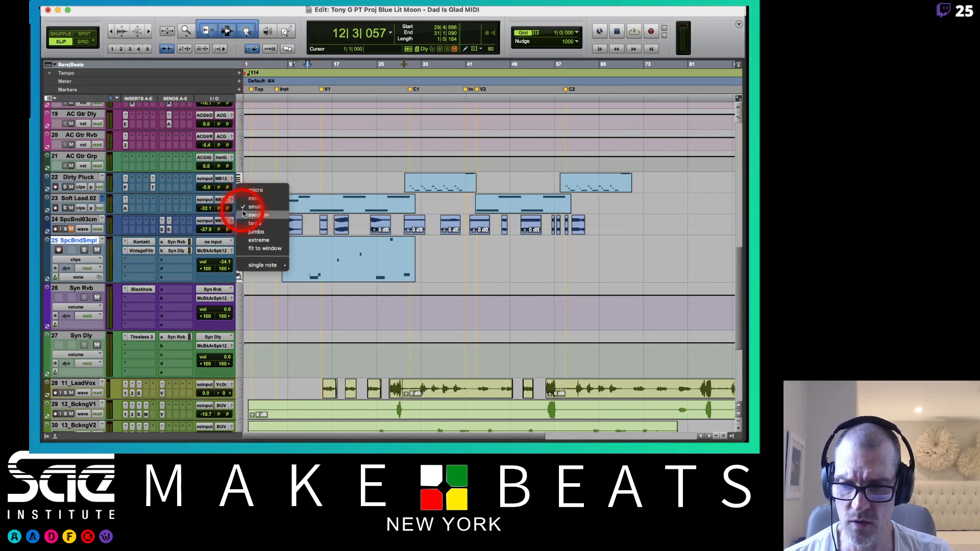
left_click(244, 214)
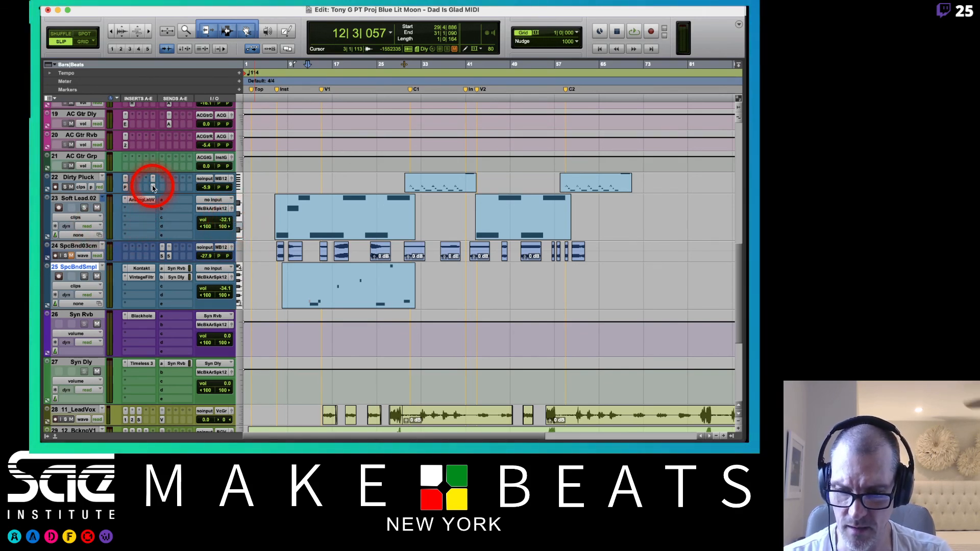
Step: Open the Soft Lead.02 track's Trim plug-in, show its Gain automation, and delete the breakpoints from about bar 39 to bar 75
left_click(140, 238)
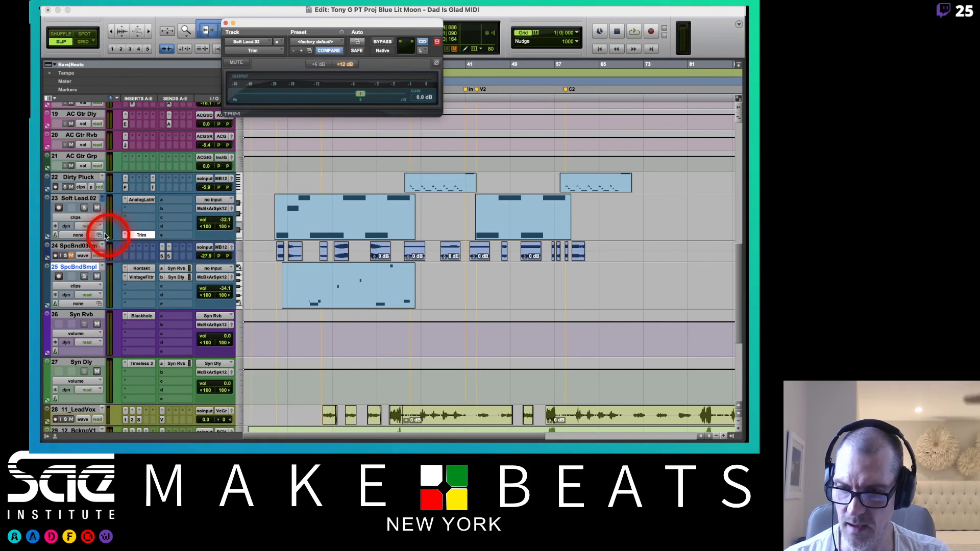
left_click(76, 217)
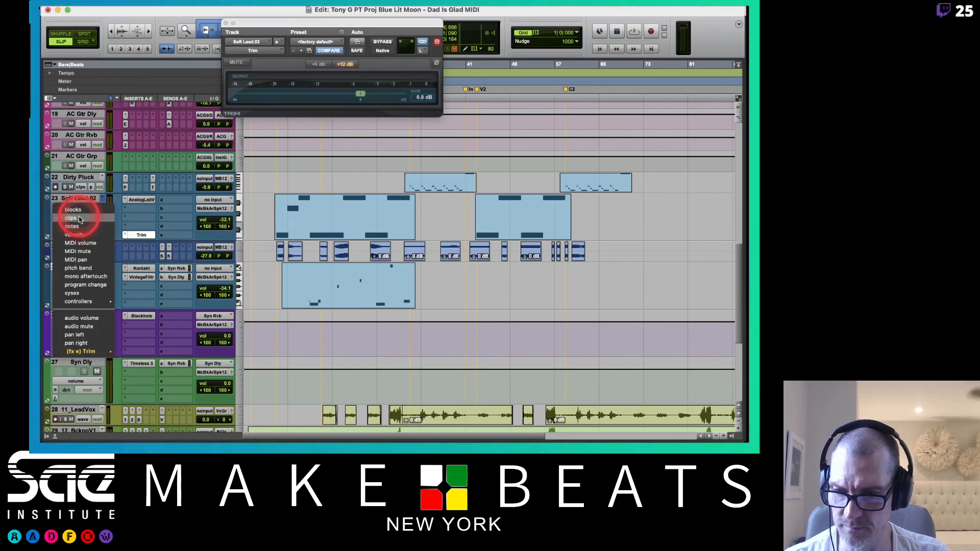
left_click(125, 352)
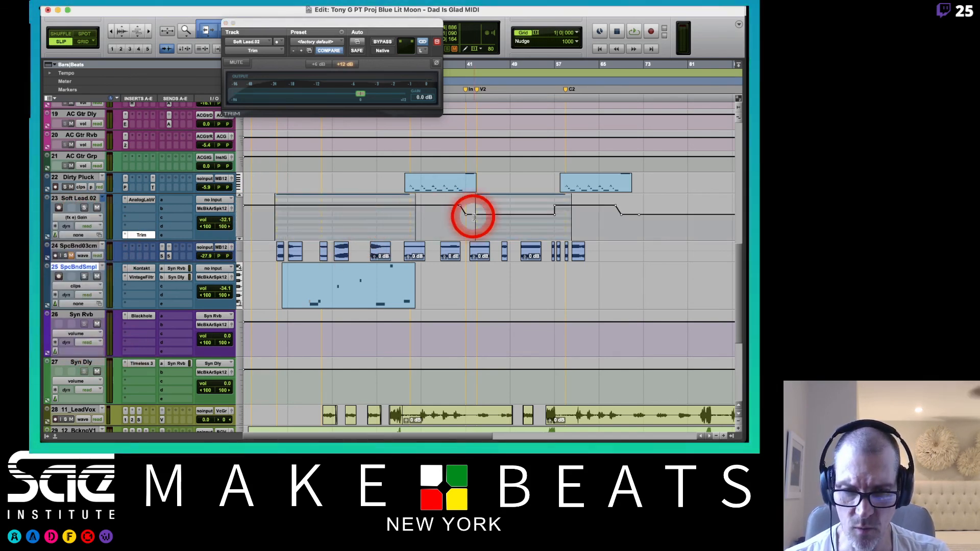
left_click_drag(455, 216, 660, 228)
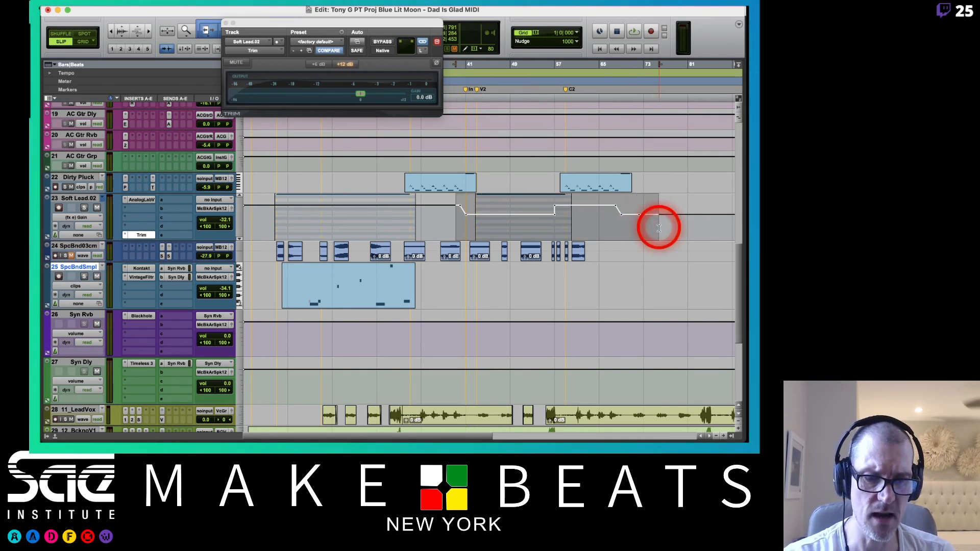
key("Delete")
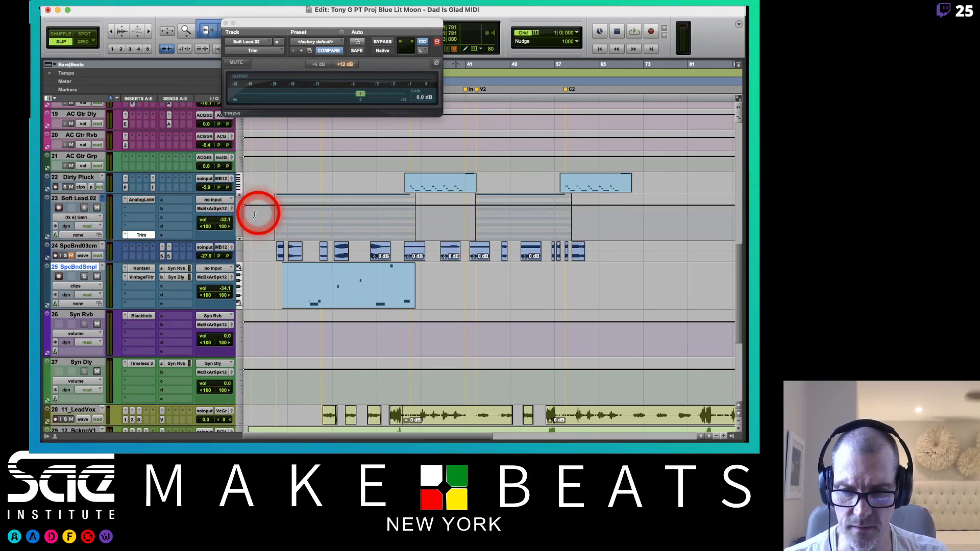
Step: With the Soft Lead.02 track at large height, set its volume to -19.1 dB and its Trim gain to -5.3 dB
left_click(238, 221)
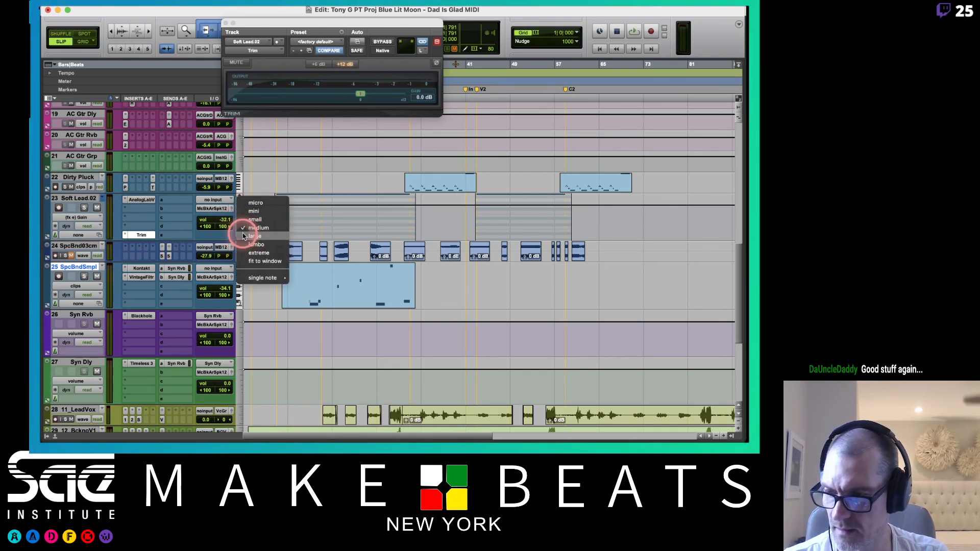
left_click(244, 236)
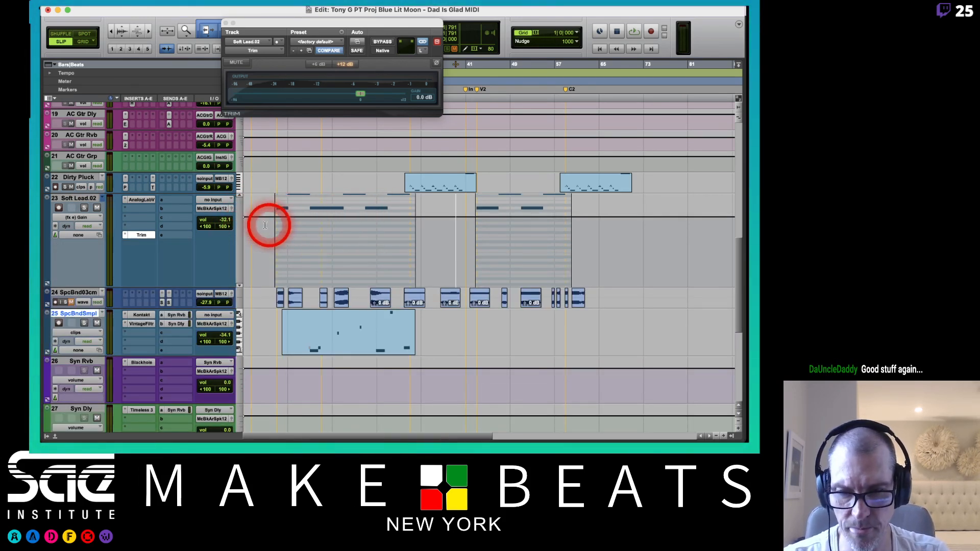
left_click(228, 221)
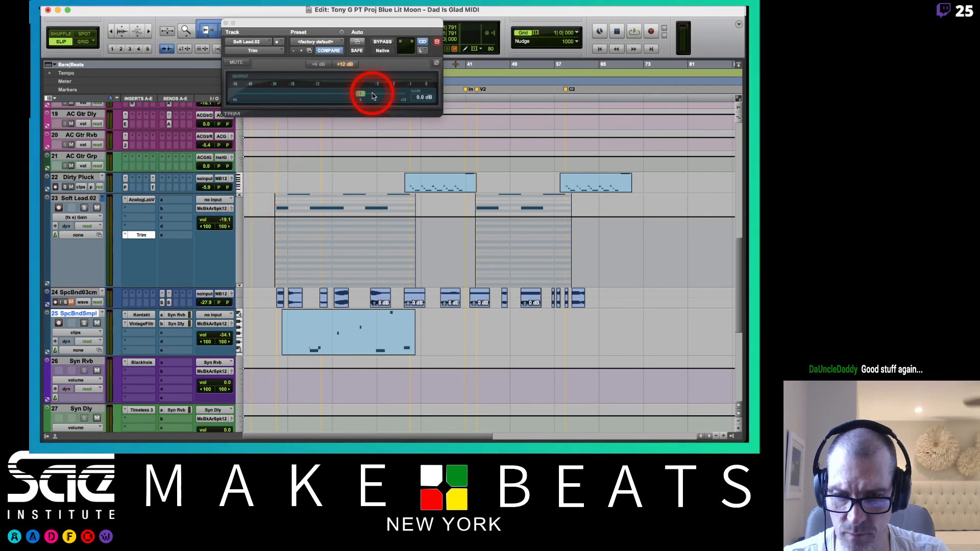
left_click_drag(338, 95, 337, 94)
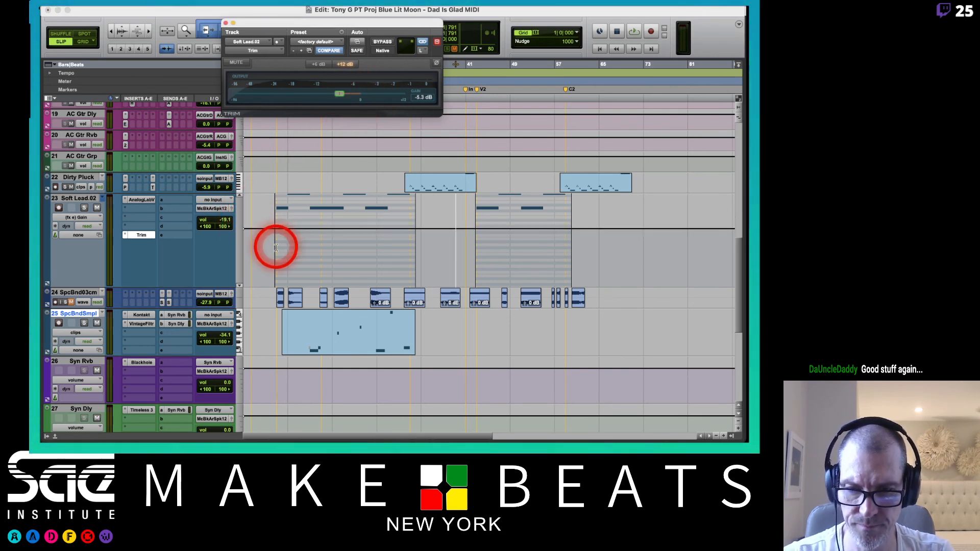
Step: Play from just before the Inst marker and set the Soft Lead.02 track's automation mode to touch
left_click(271, 251)
key("space")
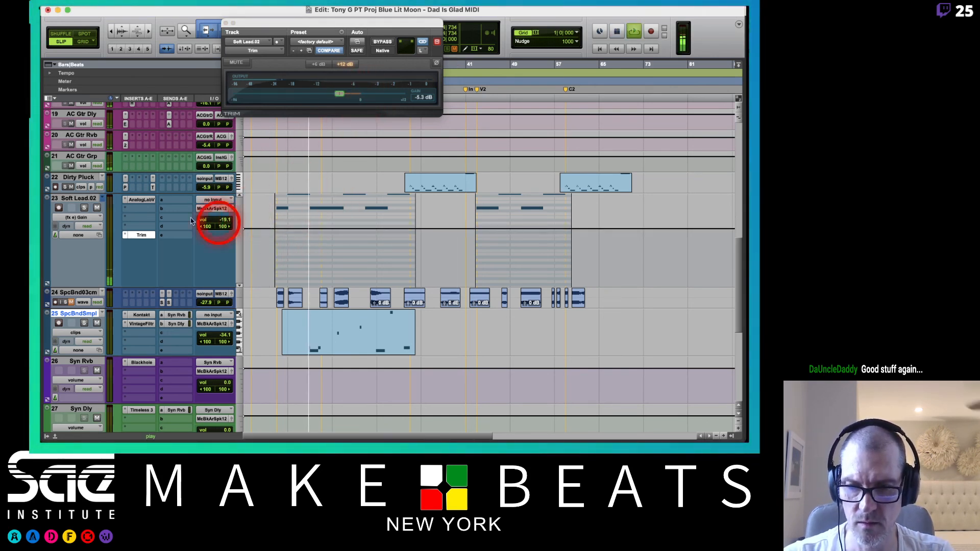
left_click(88, 227)
left_click(94, 236)
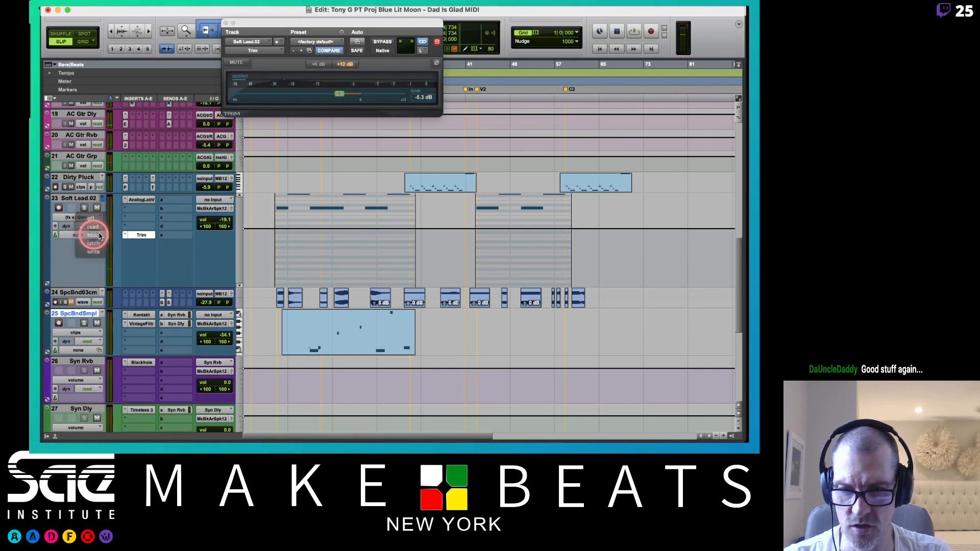
Step: Play from just before the Inst marker again and lower the Soft Lead.02 Trim gain to -10.9 dB, then stop
key("space")
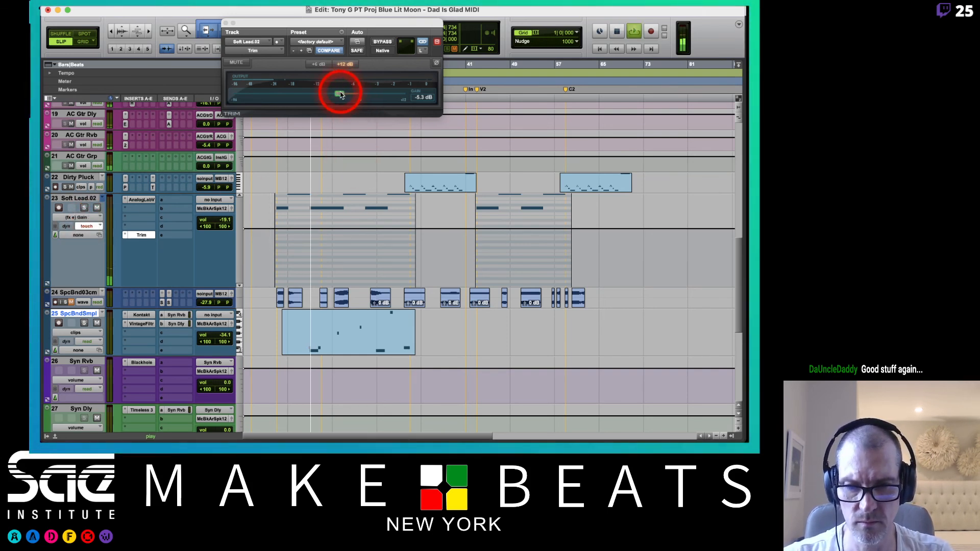
key("space")
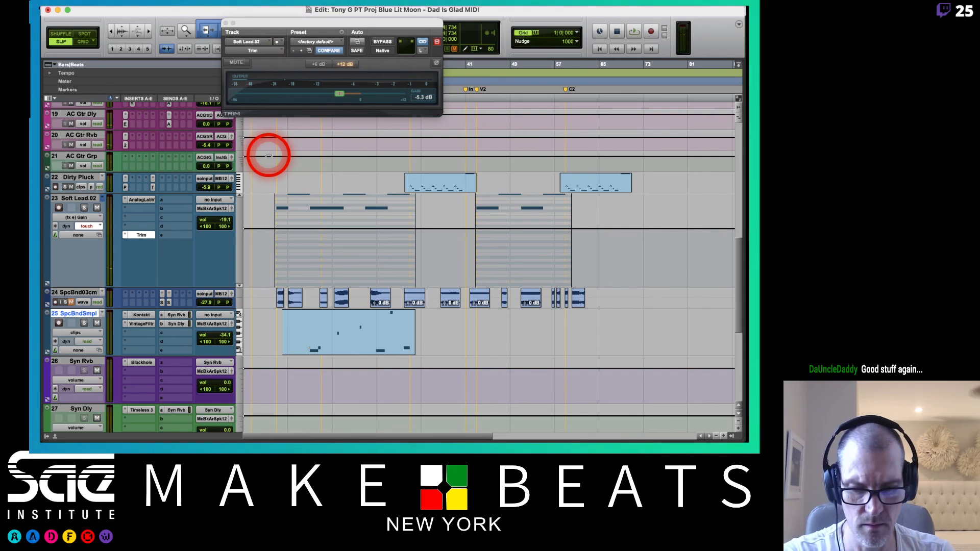
key("space")
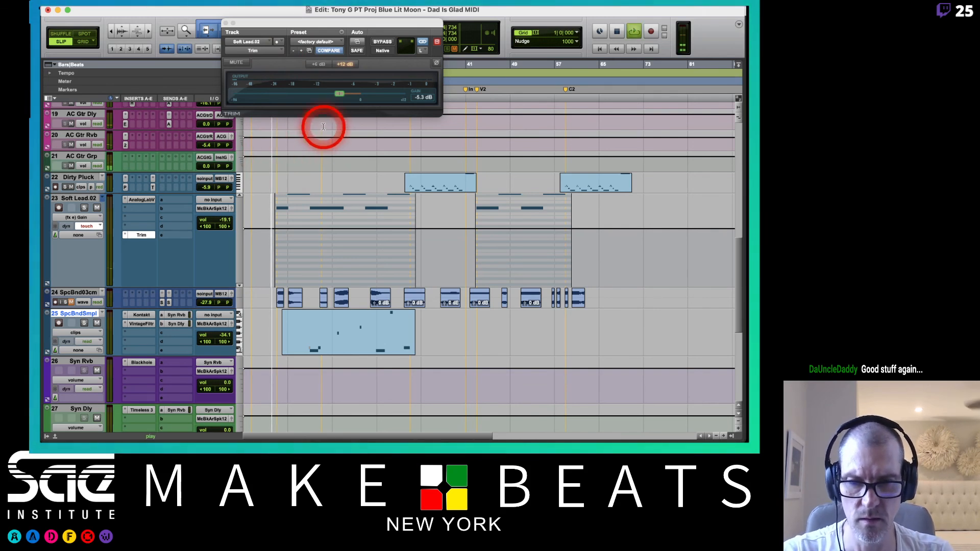
left_click(339, 96)
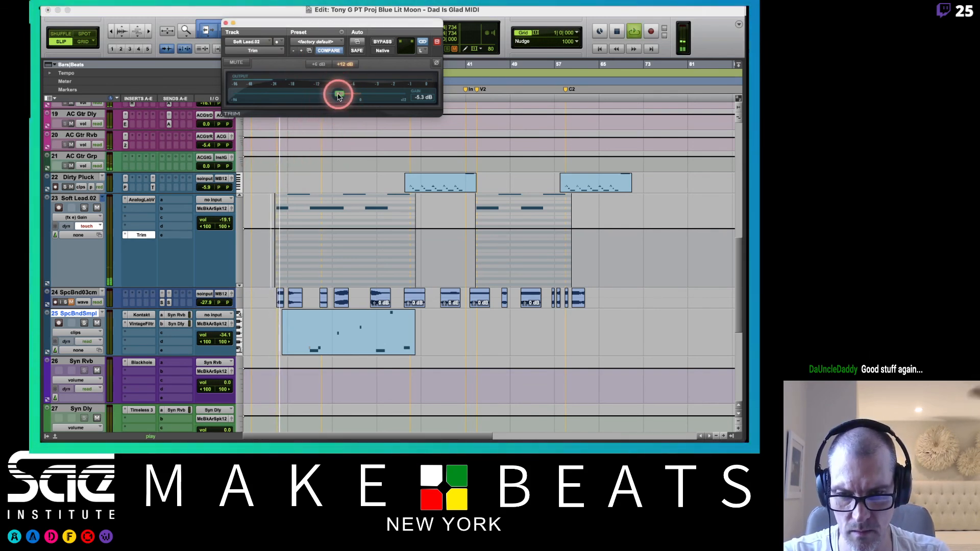
left_click_drag(342, 97, 317, 94)
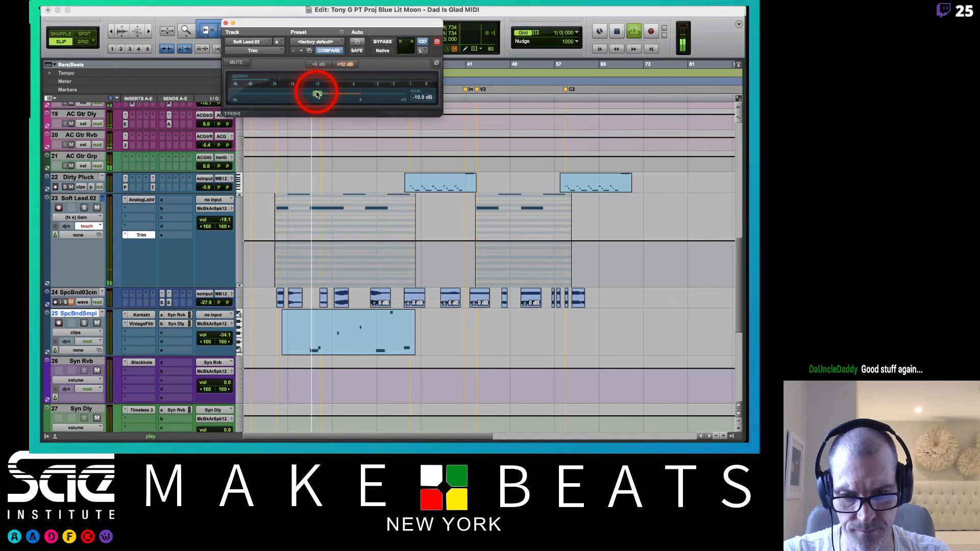
key("space")
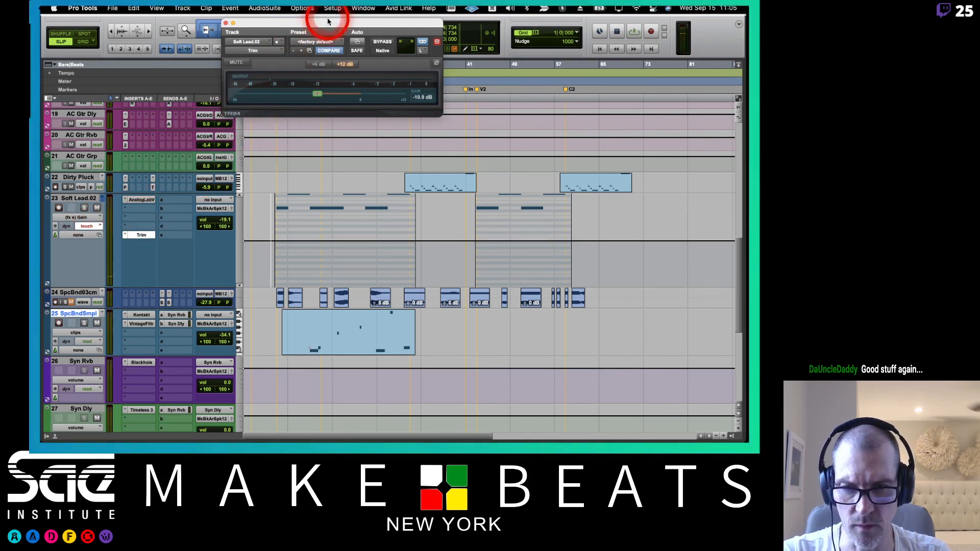
Step: Write-enable plug-in automation in the Automation window and close that window
left_click(363, 8)
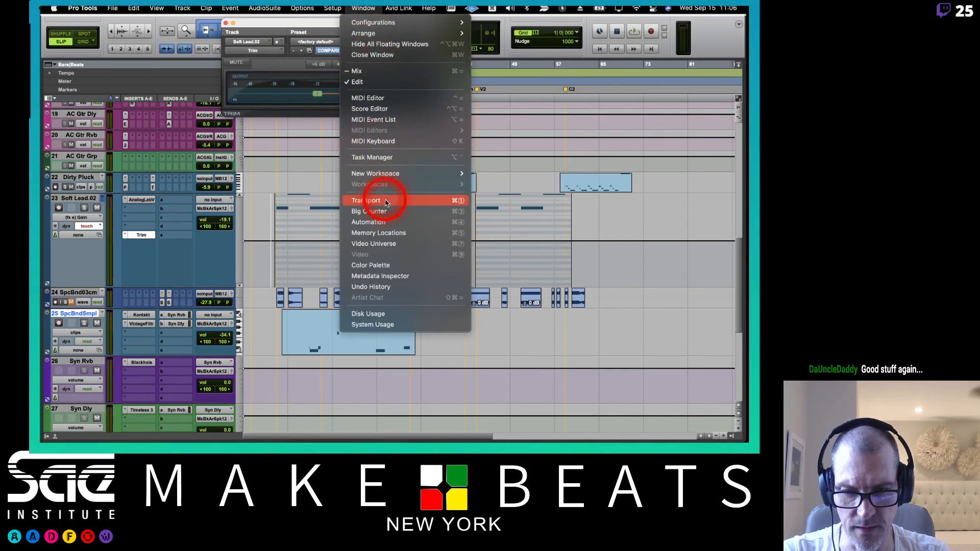
left_click(377, 222)
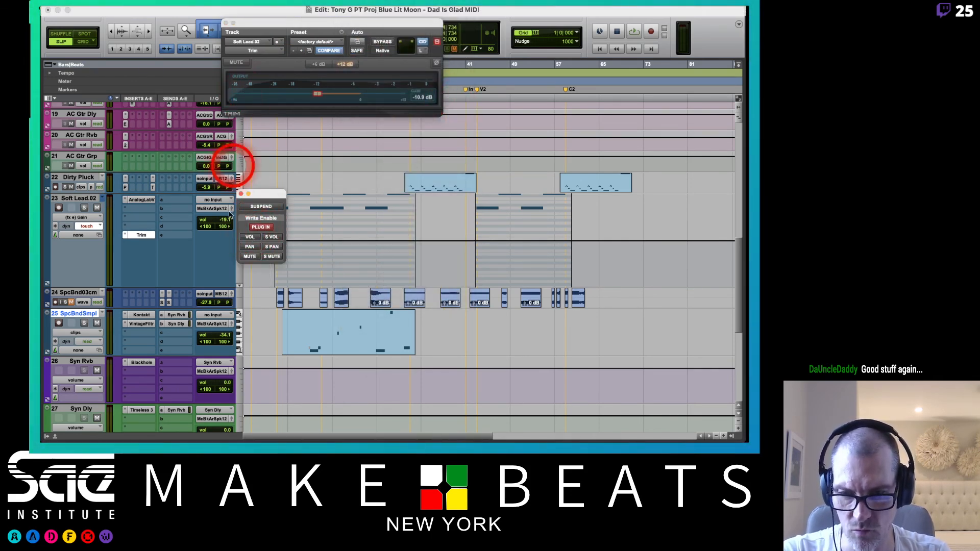
left_click(242, 194)
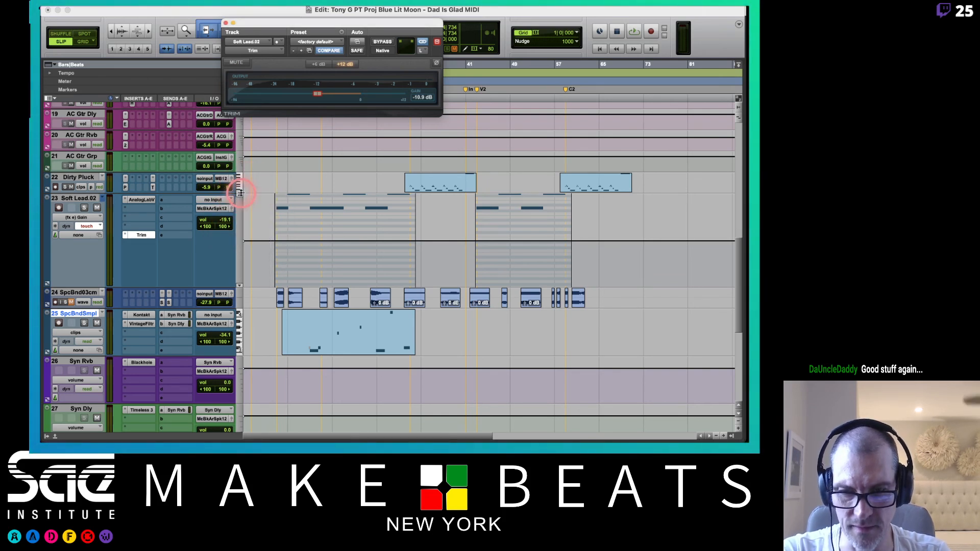
Step: Play from just before the Inst marker and record rising and falling Trim gain automation on Soft Lead.02 up to the C1 marker, then stop
left_click(269, 228)
key("space")
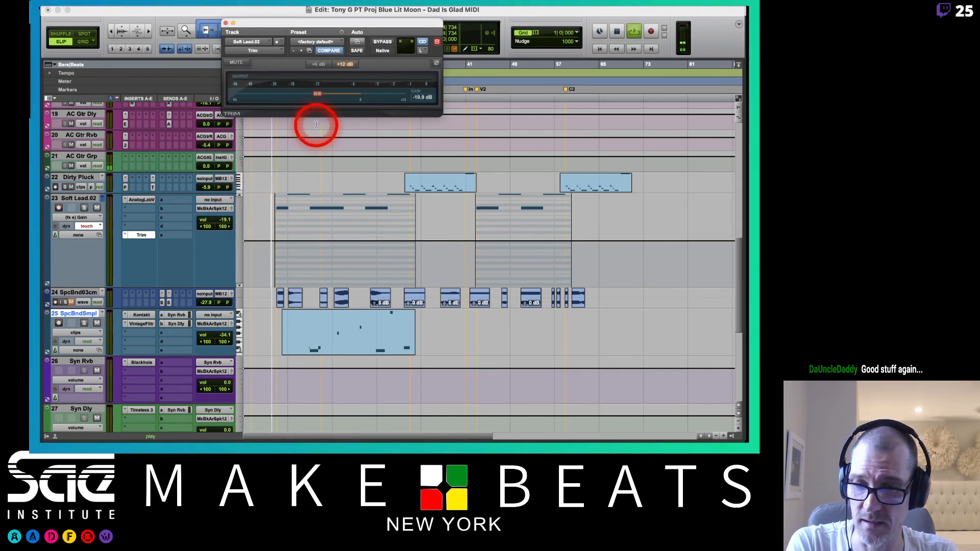
left_click(316, 96)
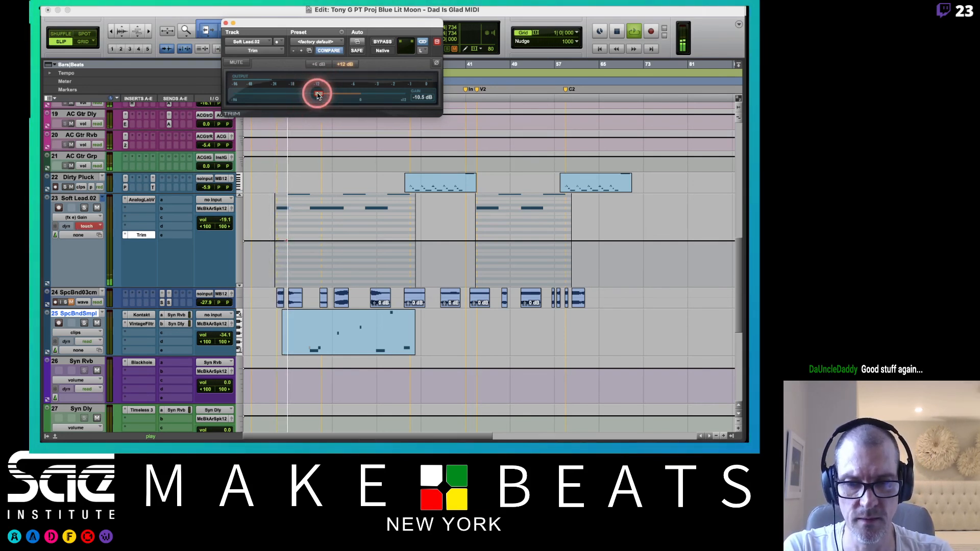
mouse_move(317, 95)
left_mouse_down()
mouse_move(300, 92)
mouse_move(314, 101)
left_mouse_up()
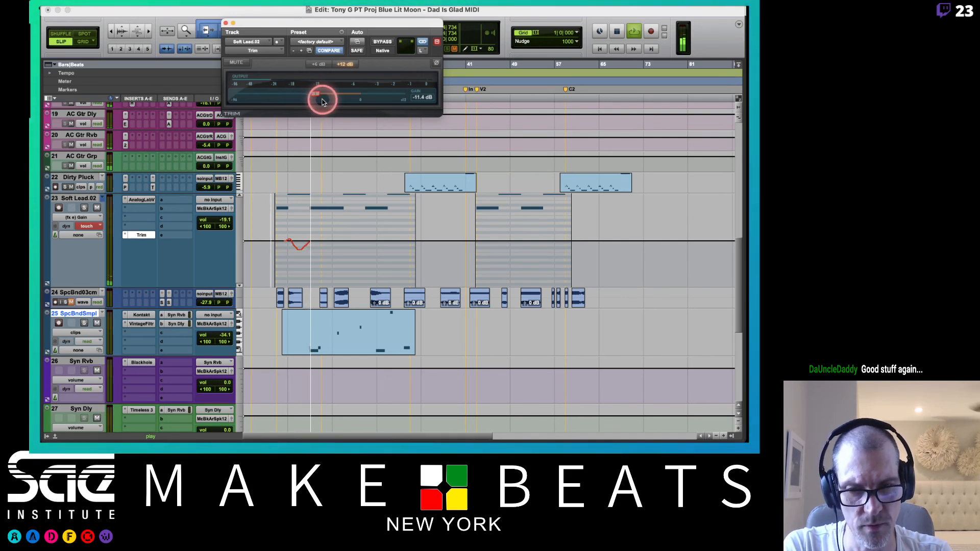
left_click(319, 93)
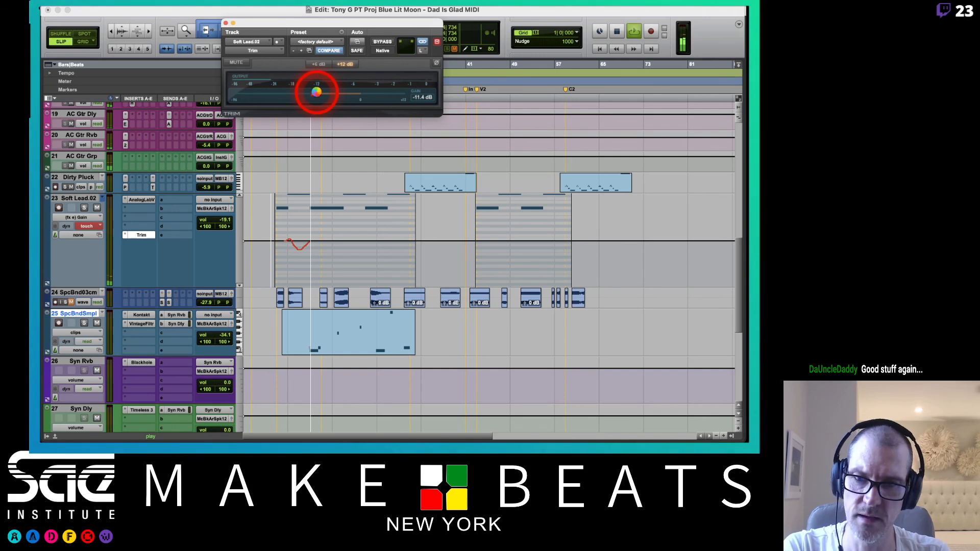
mouse_move(314, 93)
left_mouse_down()
mouse_move(354, 97)
mouse_move(304, 97)
mouse_move(386, 95)
left_mouse_up()
key("space")
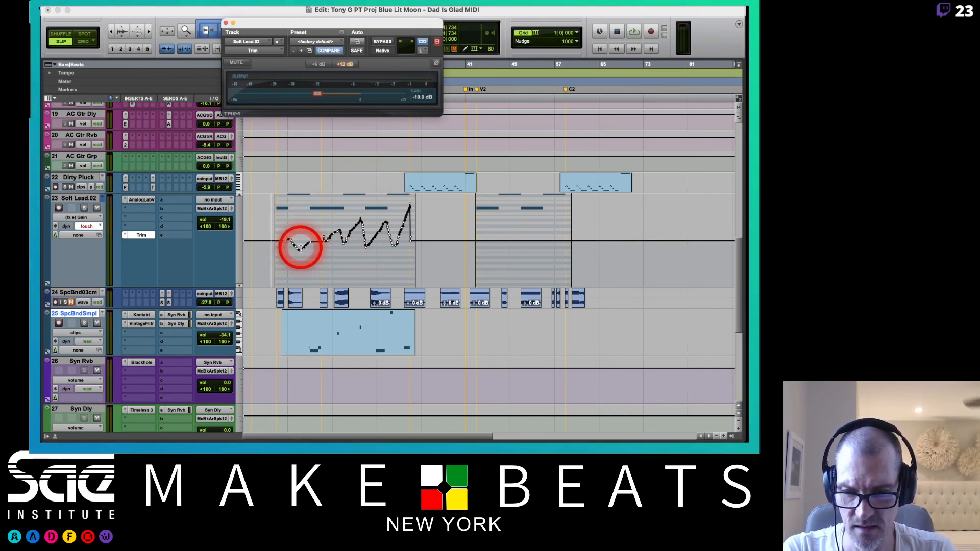
Step: Delete the Soft Lead.02 gain breakpoints around the Inst marker, lower the automation line's start to -14.9 dB, and close the Trim window
left_click_drag(268, 254, 290, 254)
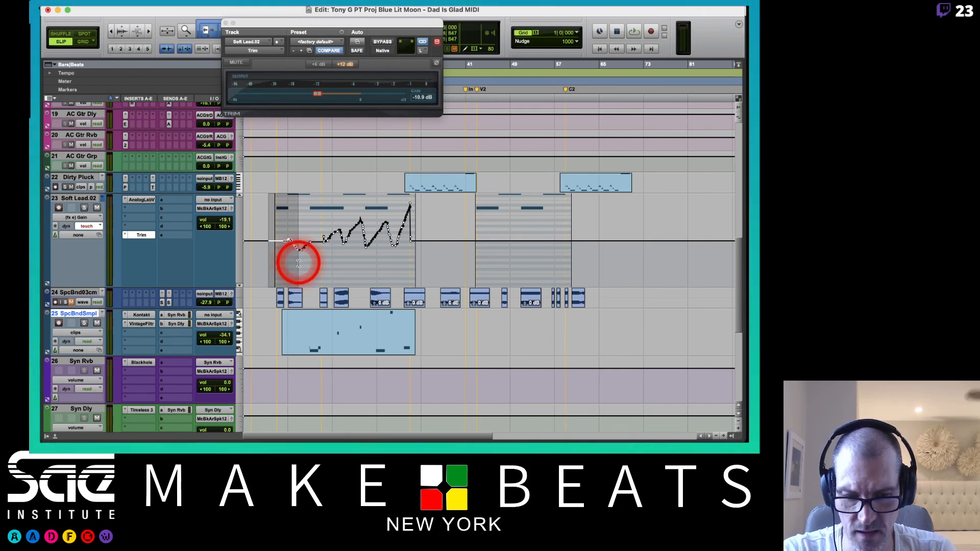
key("Delete")
left_click_drag(245, 243, 244, 251)
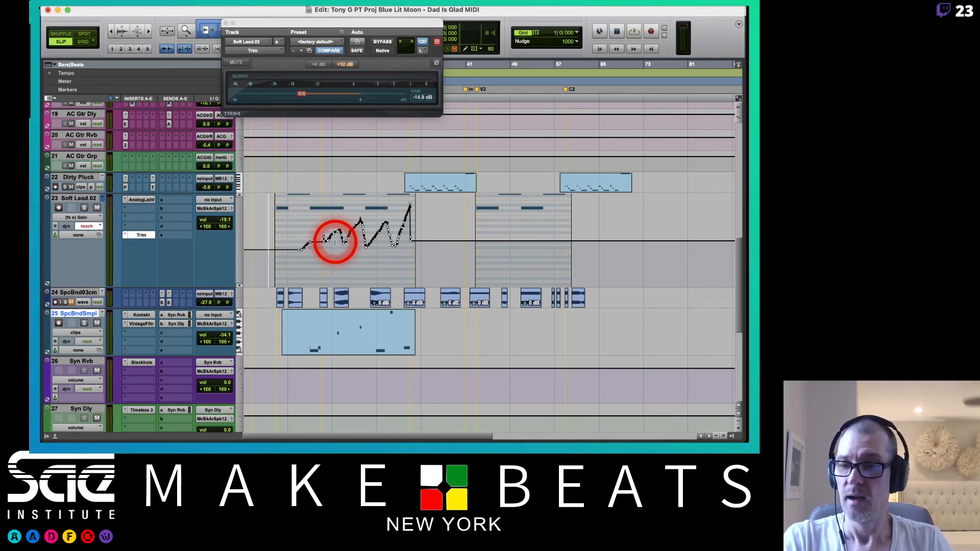
left_click(204, 31)
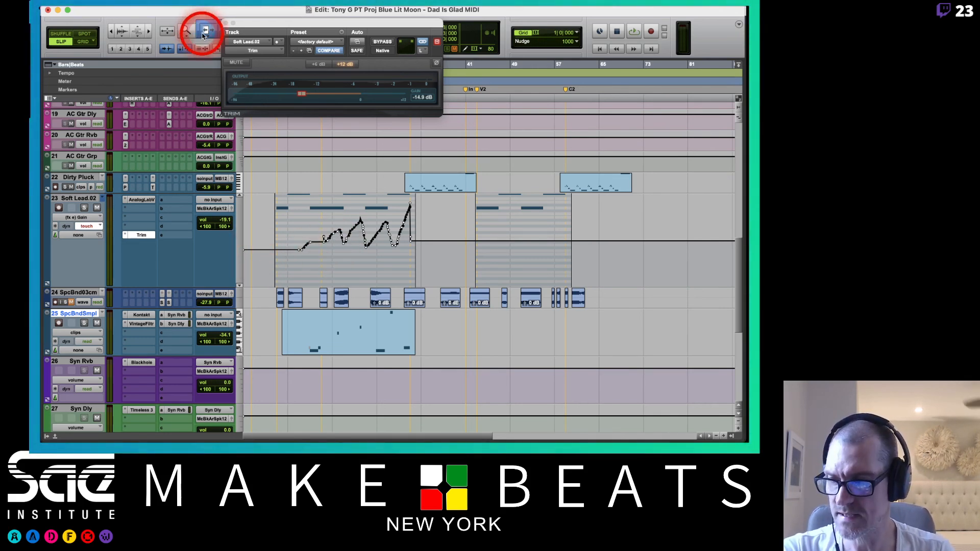
left_click(225, 23)
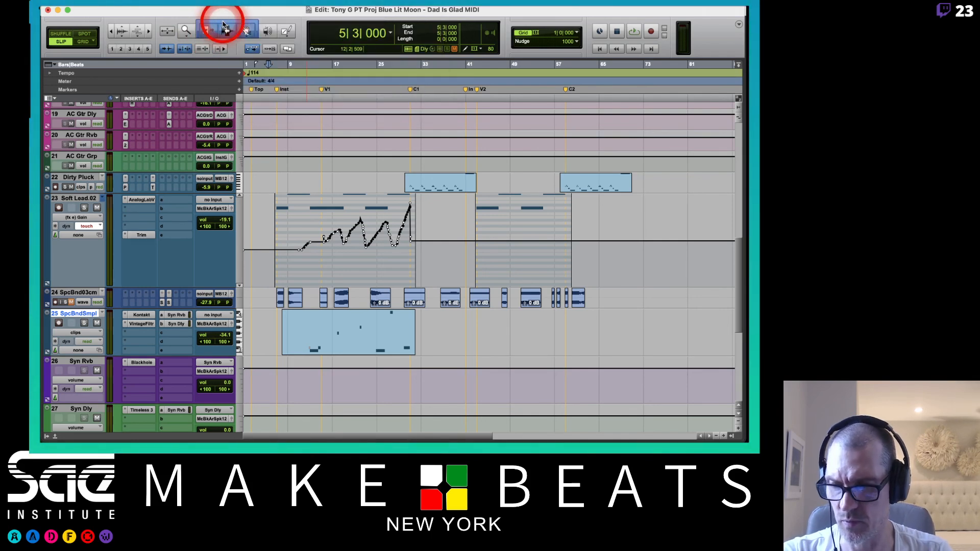